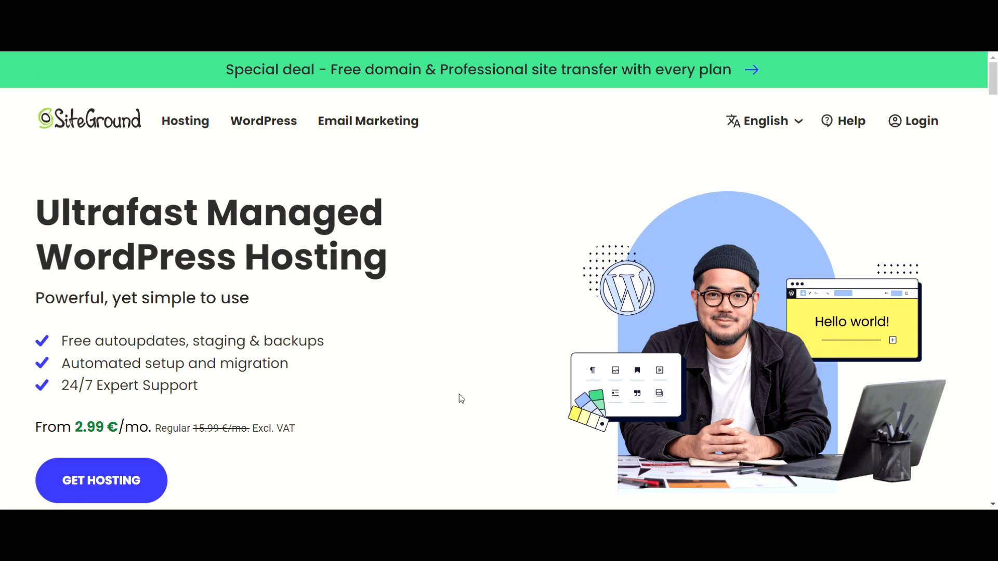
# Compare SiteGround's StartUp, GrowBig and GoGeek WordPress hosting plans and pick StartUp
pyautogui.moveTo(259, 123)
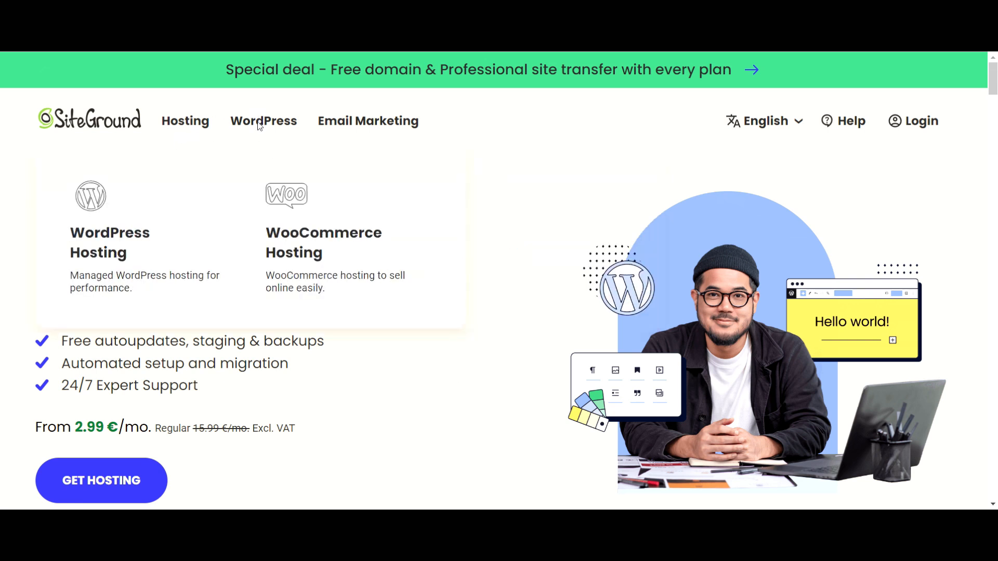
pyautogui.scroll(-12, 447, 394)
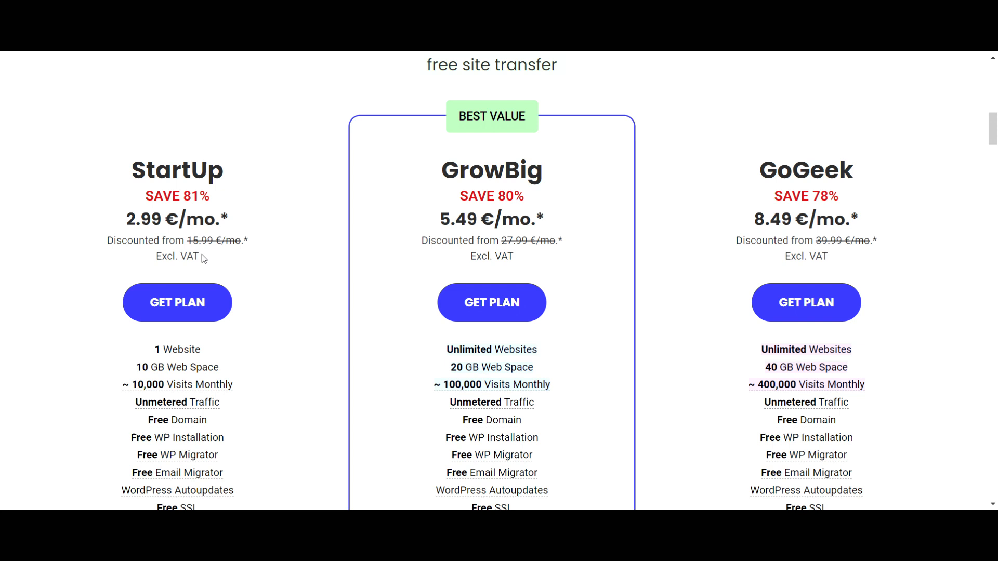
pyautogui.scroll(-5, 199, 368)
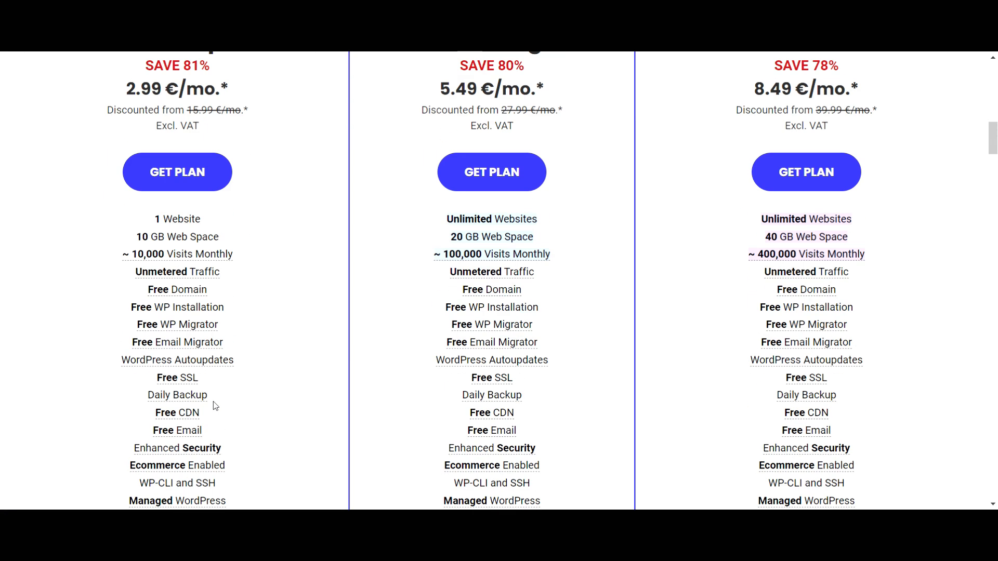
pyautogui.scroll(1, 214, 403)
pyautogui.moveTo(216, 406)
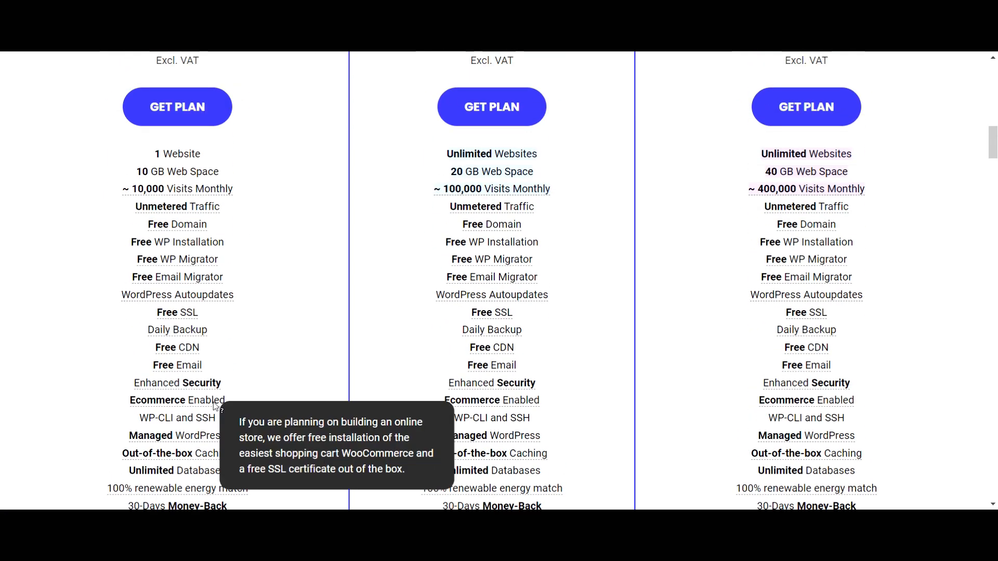
pyautogui.scroll(1, 302, 368)
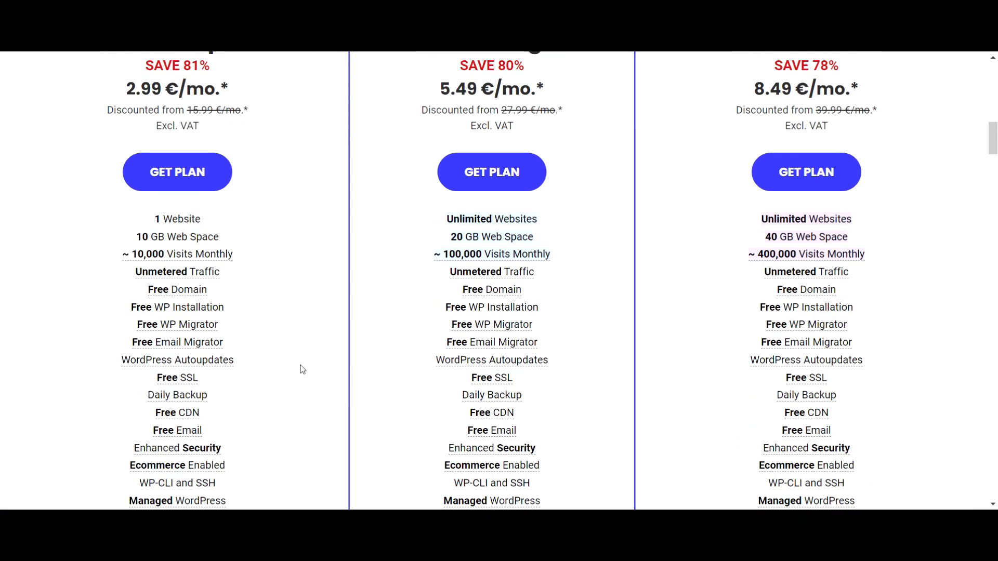
pyautogui.scroll(2, 302, 370)
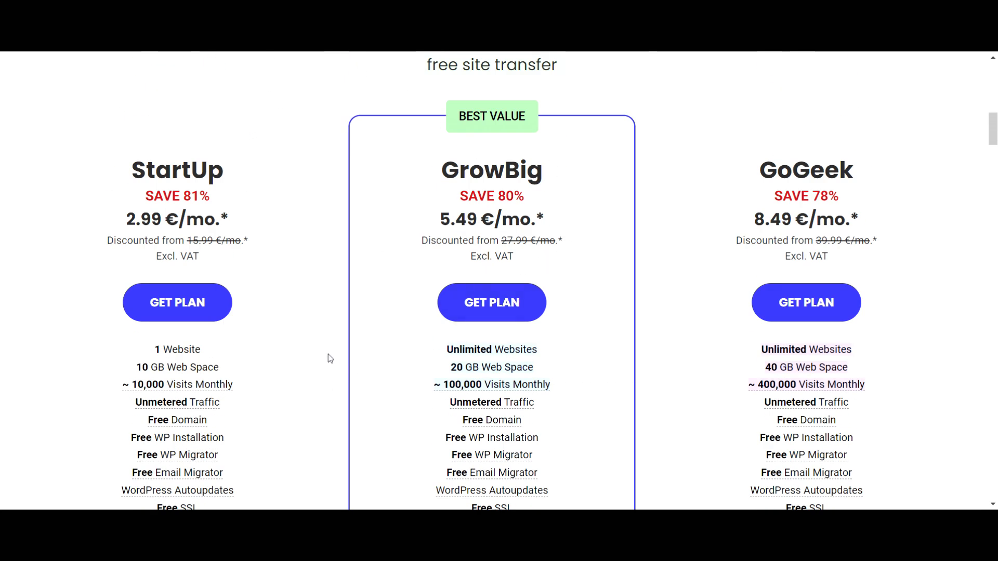
pyautogui.click(199, 308)
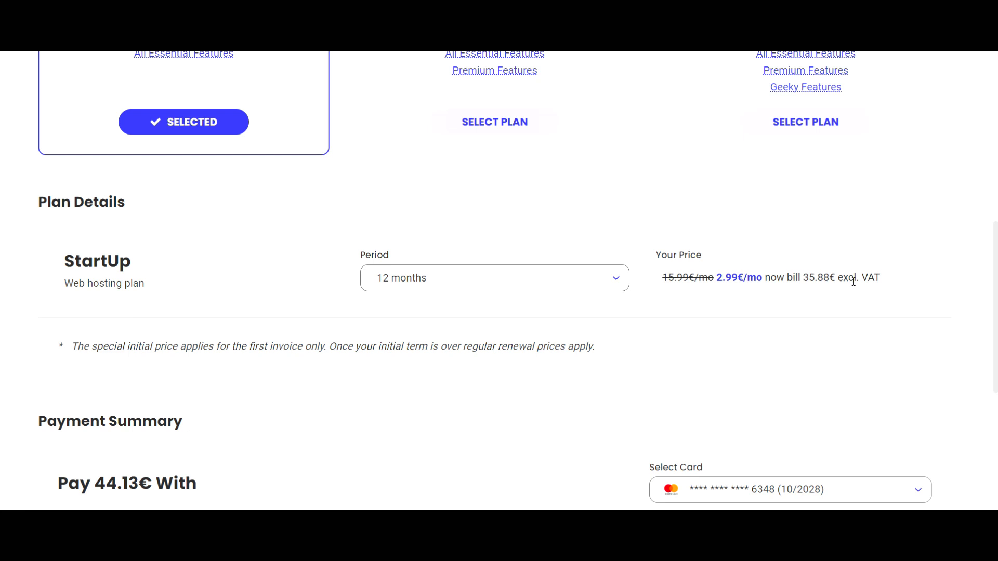
# Finish the 12-month StartUp checkout at 2.99€/mo and start adding a New Website
pyautogui.scroll(-5, 679, 379)
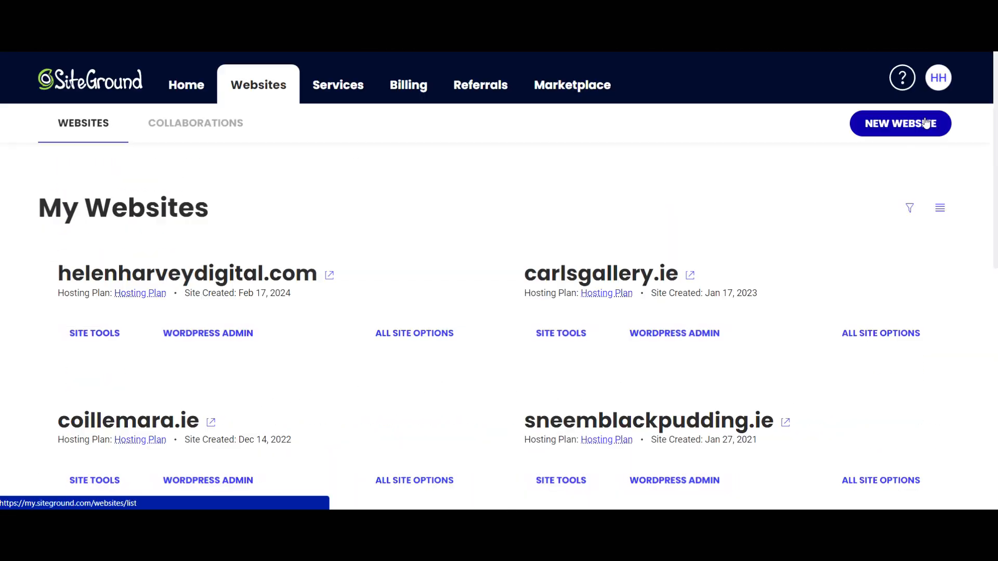
pyautogui.click(897, 122)
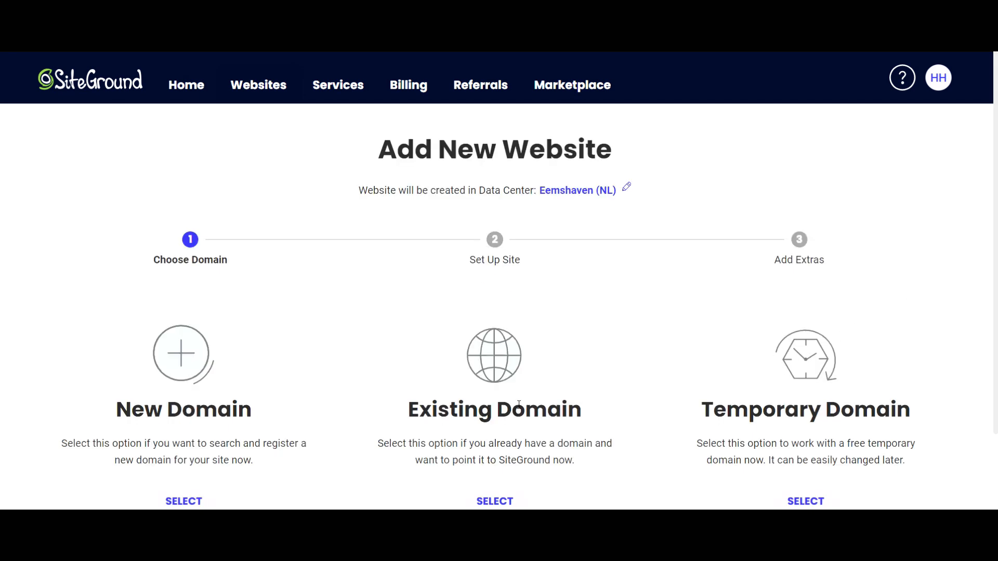
# Select the New Domain option in the Add New Website wizard
pyautogui.scroll(-2, 508, 415)
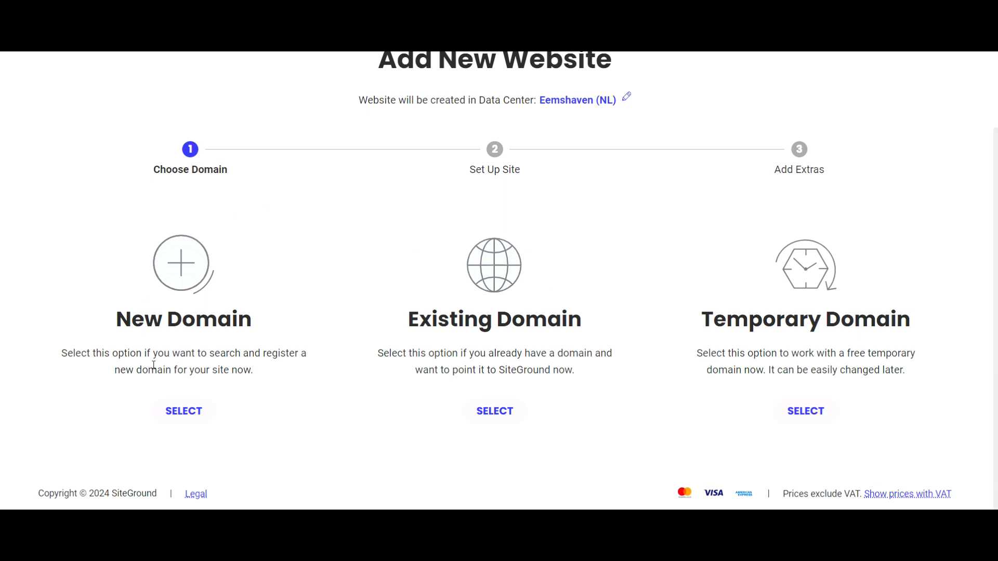
pyautogui.click(182, 409)
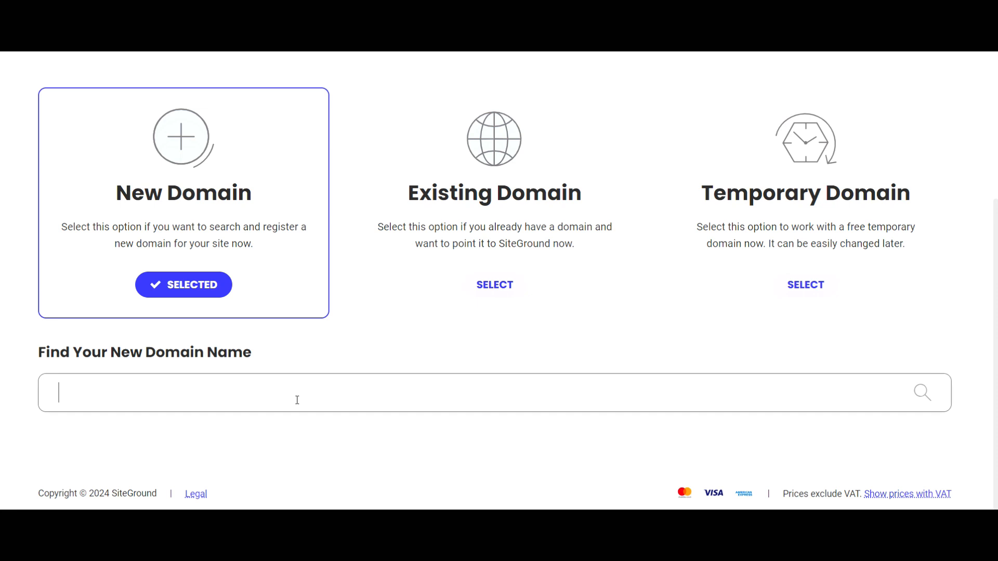
# Search for deerlodgekerry.com, add it to the order at 17.99€, and continue
pyautogui.write('deerlodgekerry.com')
pyautogui.press('Return')
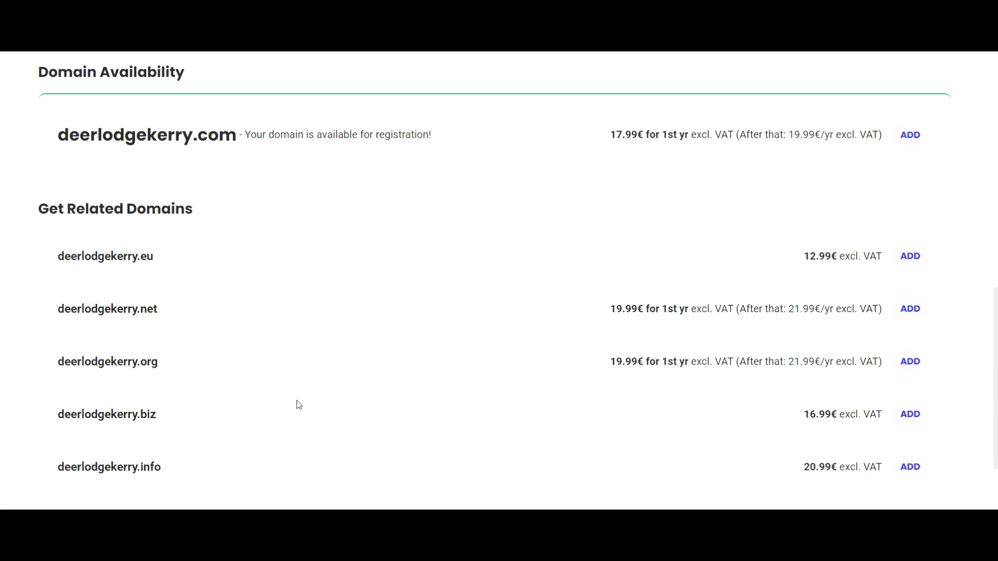
pyautogui.scroll(3, 298, 406)
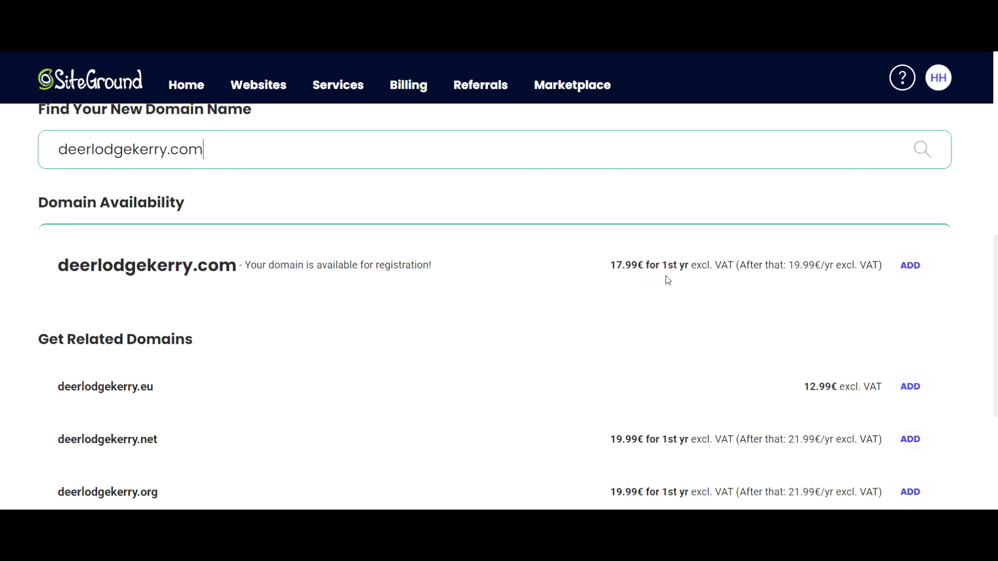
pyautogui.click(910, 265)
pyautogui.scroll(-5, 909, 270)
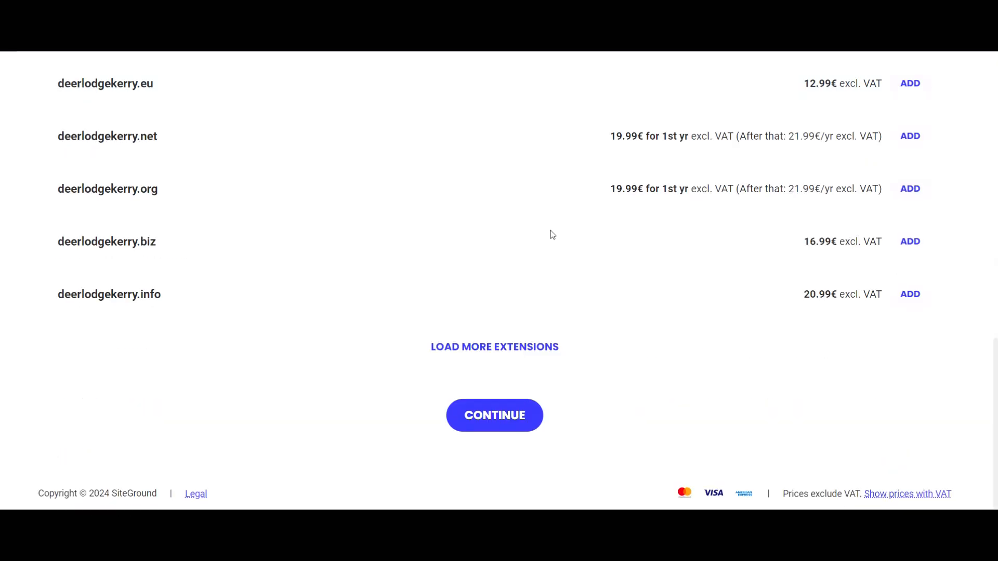
pyautogui.click(453, 422)
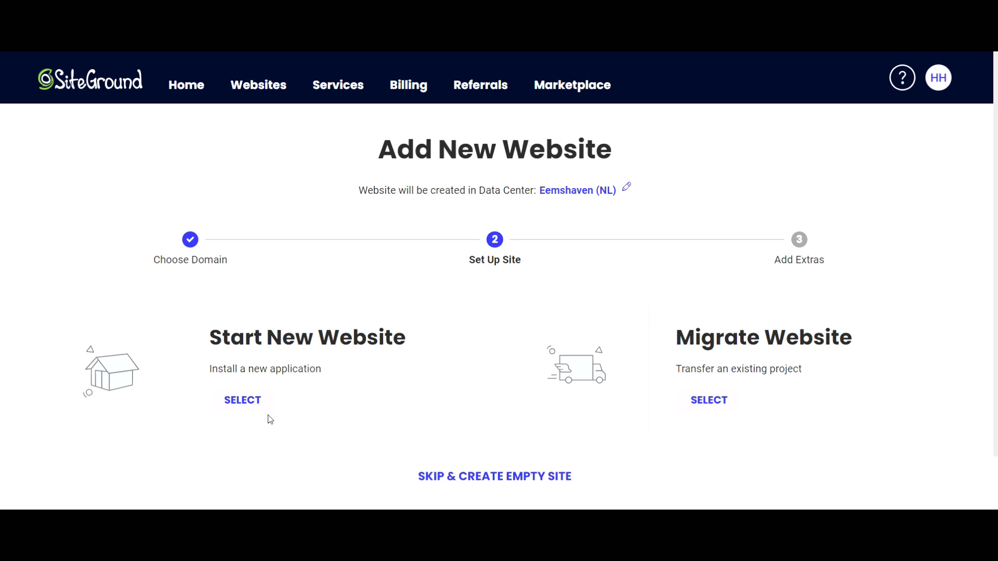
# Start a new WordPress website, entering the admin login e-mail and password
pyautogui.click(243, 400)
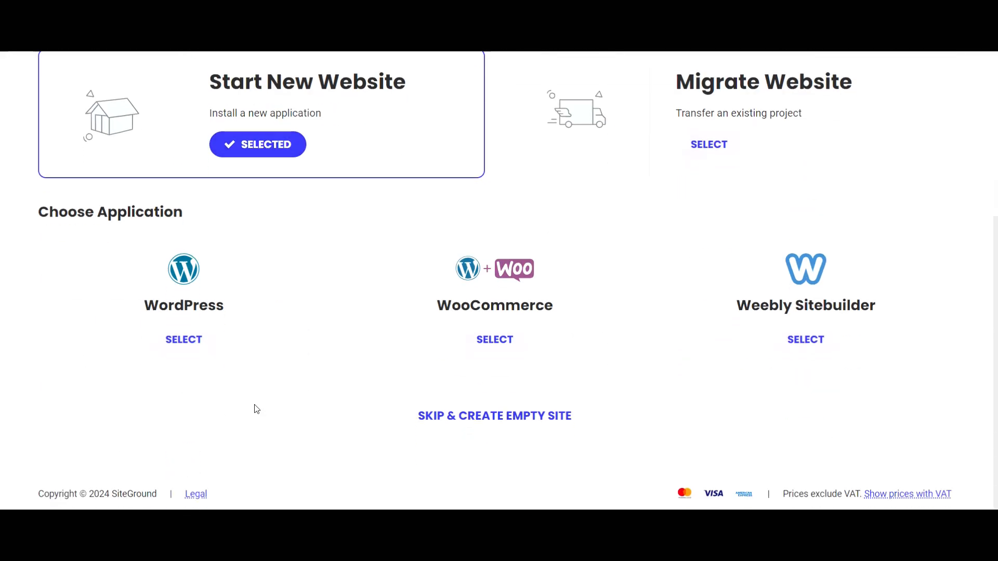
pyautogui.click(187, 341)
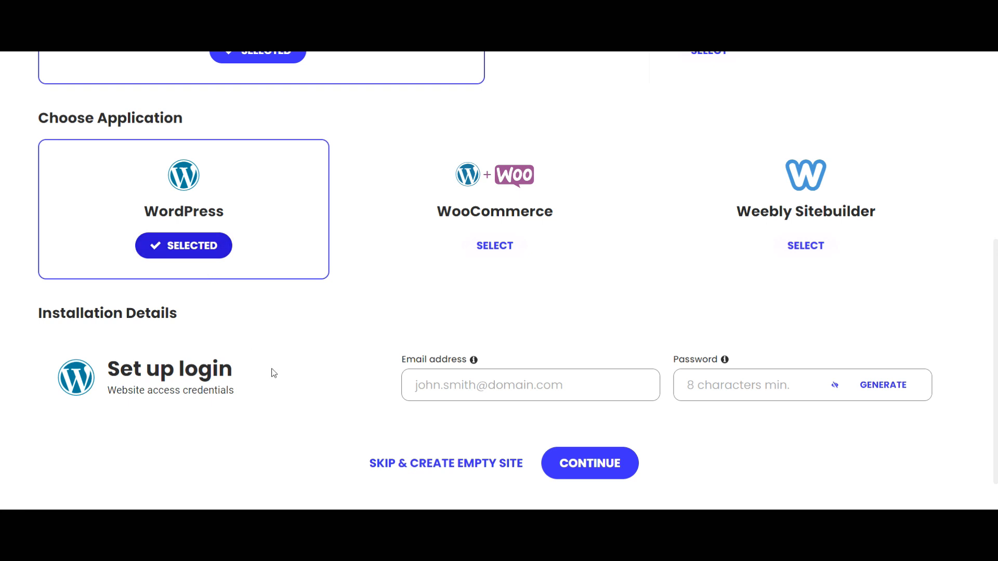
pyautogui.click(485, 386)
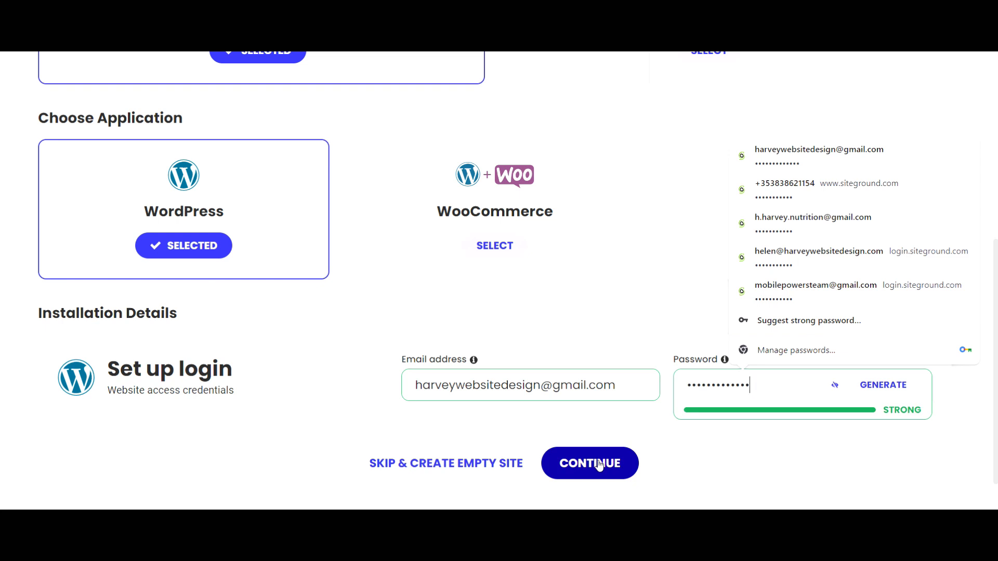
pyautogui.click(599, 464)
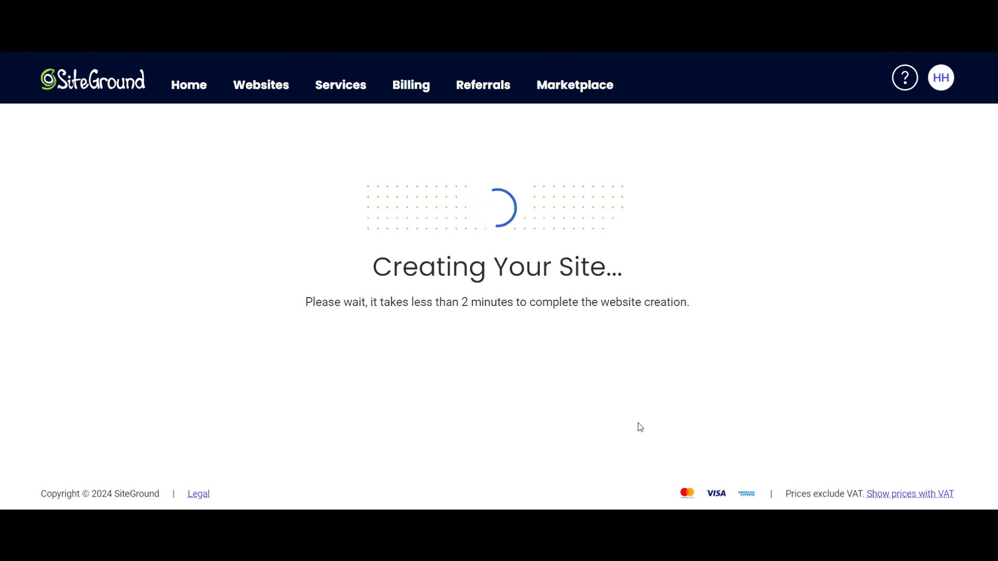
pyautogui.scroll(-3, 660, 396)
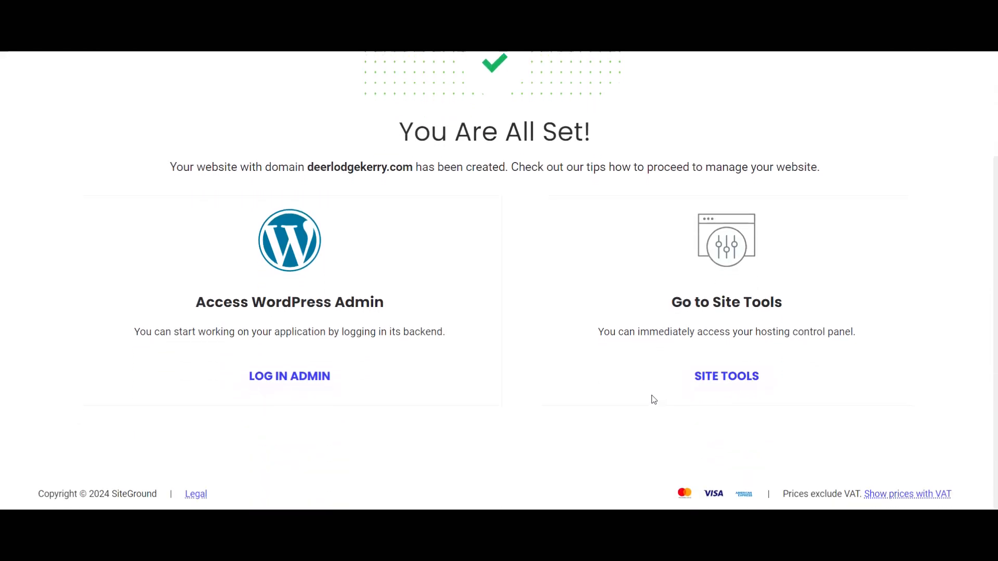
# Open the deerlodgekerry.com admin and exit the WordPress Starter wizard to the Plugins page
pyautogui.click(295, 383)
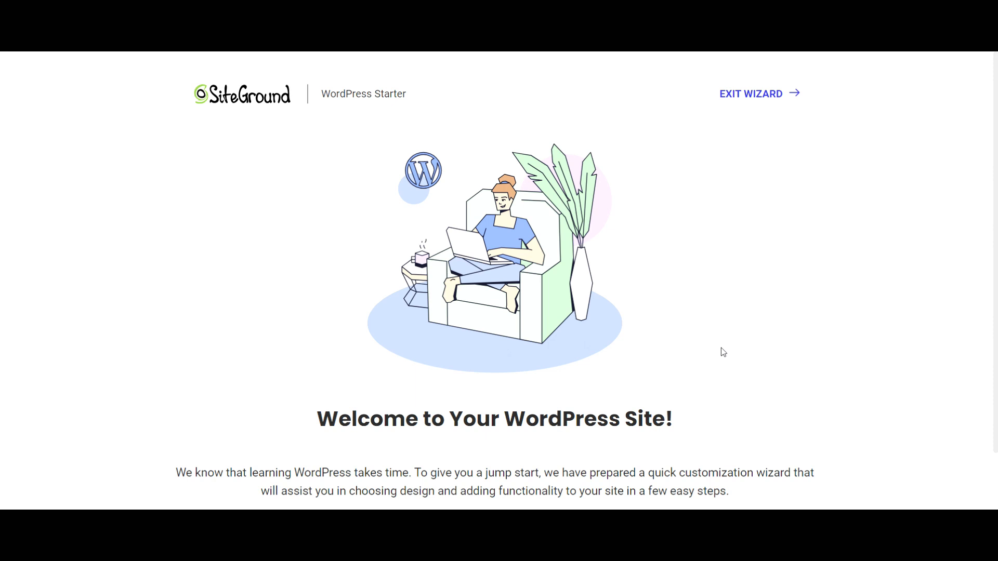
pyautogui.scroll(-2, 722, 348)
pyautogui.scroll(2, 722, 348)
pyautogui.click(750, 94)
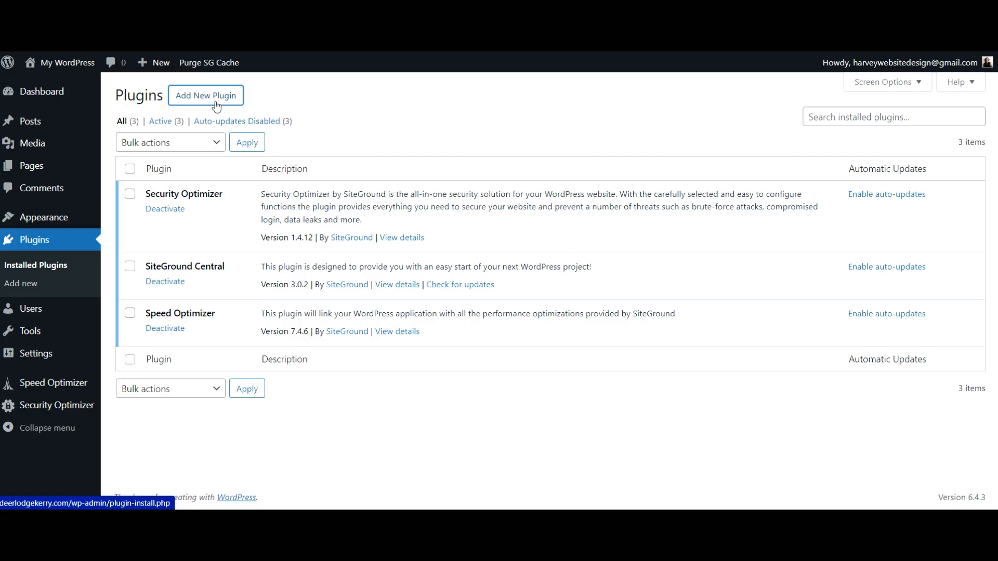
# Search 'elementor' under Plugins > Add New and activate Elementor Website Builder
pyautogui.click(216, 107)
pyautogui.click(819, 135)
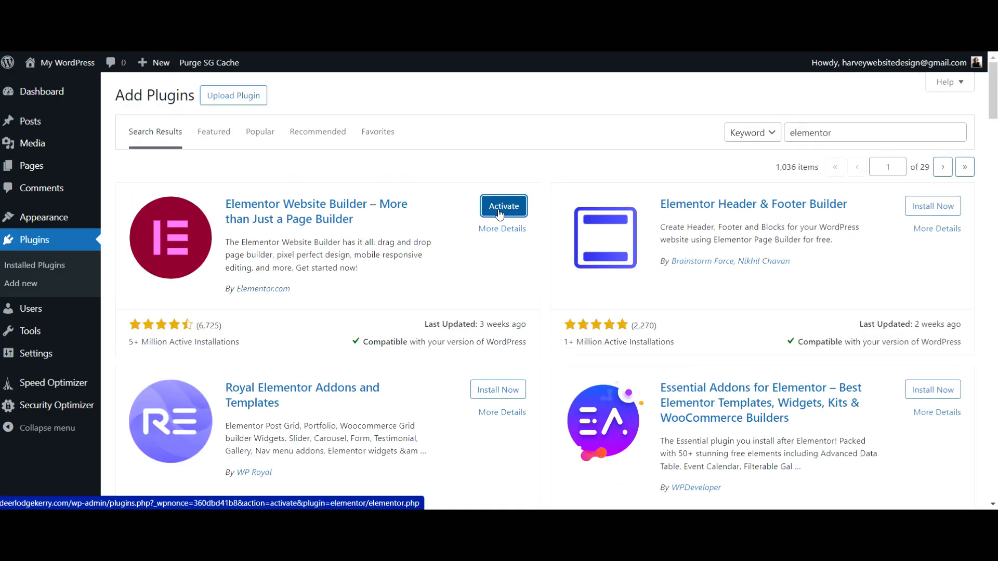
pyautogui.click(492, 208)
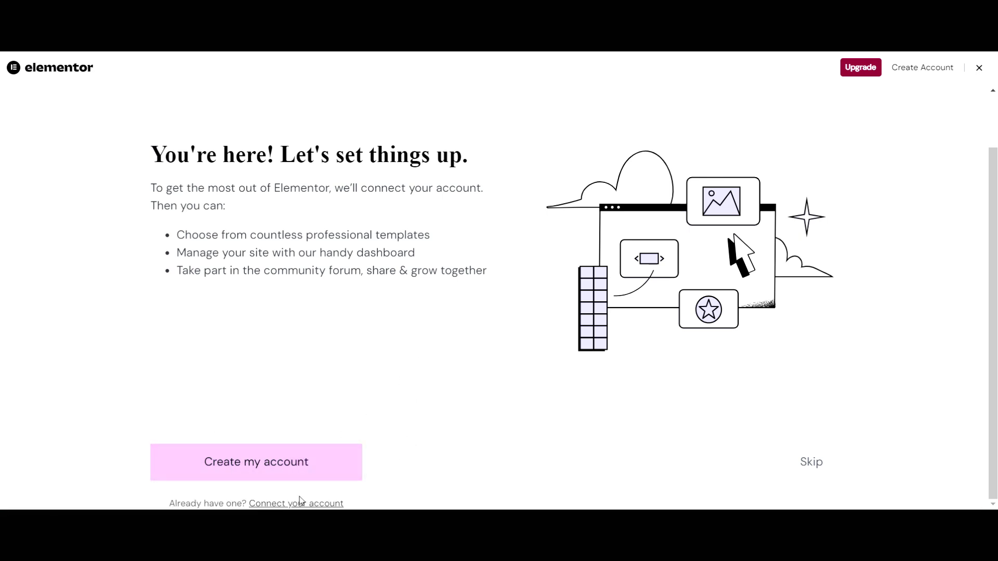
# Skip the Elementor account and Hello theme steps, then rename the site to 'Deer Lodge'
pyautogui.click(809, 463)
pyautogui.scroll(-1, 442, 301)
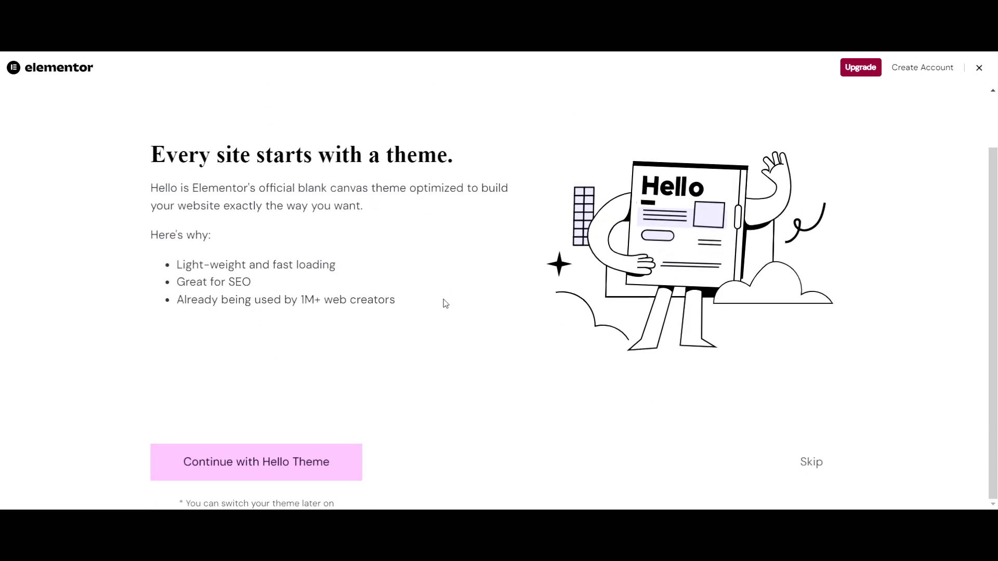
pyautogui.click(803, 463)
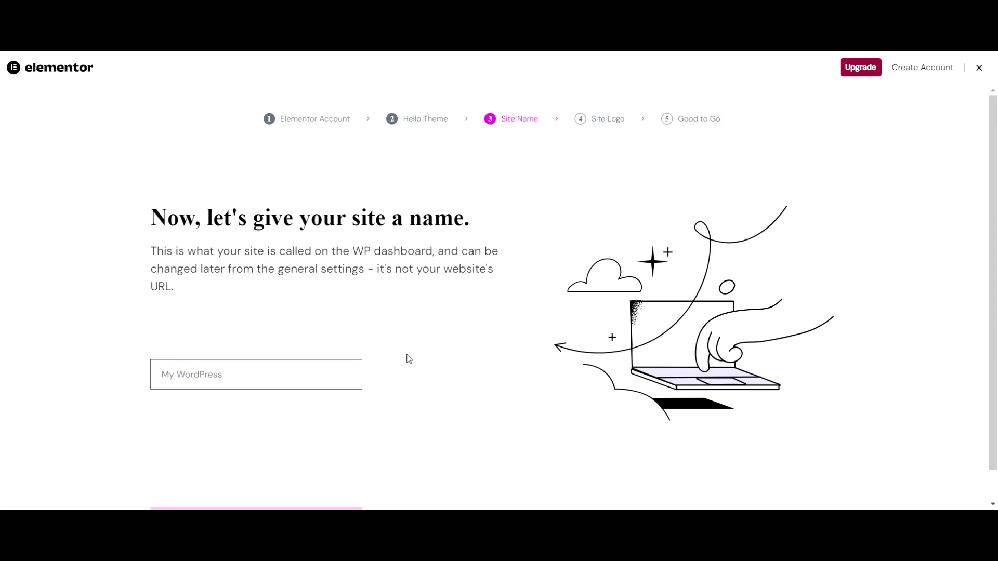
pyautogui.press('BackSpace')
pyautogui.press('BackSpace')
pyautogui.press('BackSpace')
pyautogui.press('BackSpace')
pyautogui.press('BackSpace')
pyautogui.press('BackSpace')
pyautogui.press('BackSpace')
pyautogui.press('BackSpace')
pyautogui.press('BackSpace')
pyautogui.press('BackSpace')
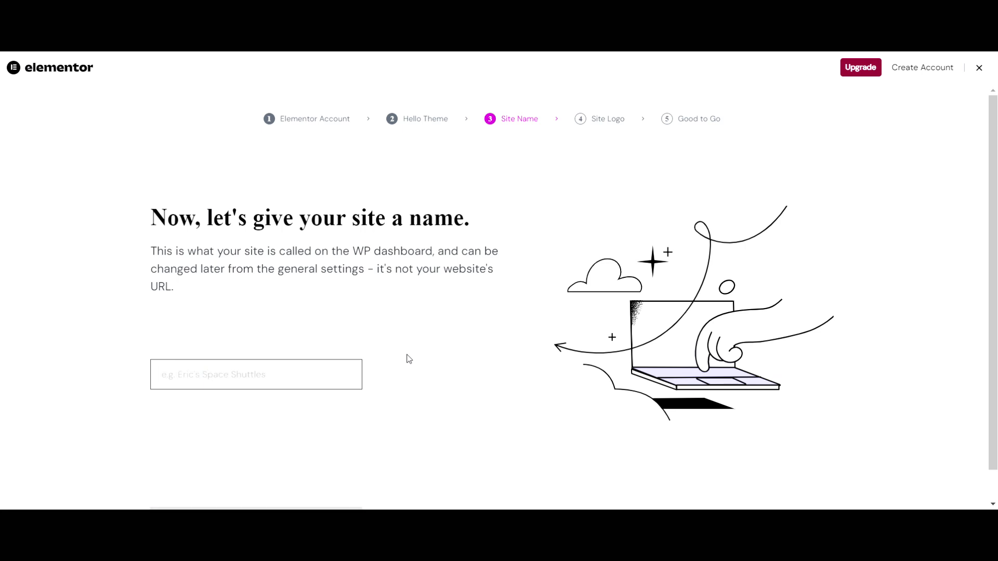
pyautogui.write('Deer Lodge')
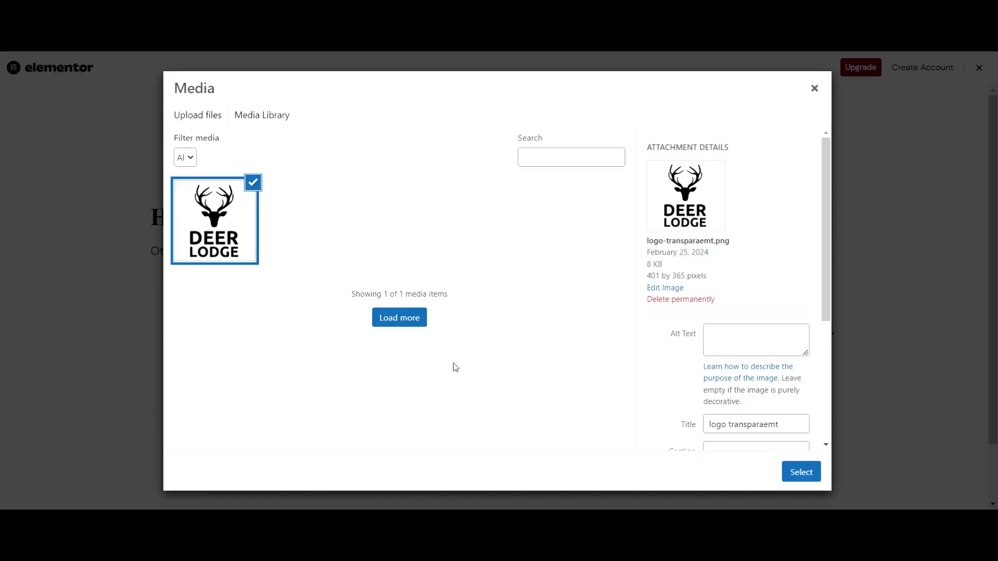
# Give the logo image alt text and title 'Deer Lodge Kerry' and select it as site logo
pyautogui.click(763, 340)
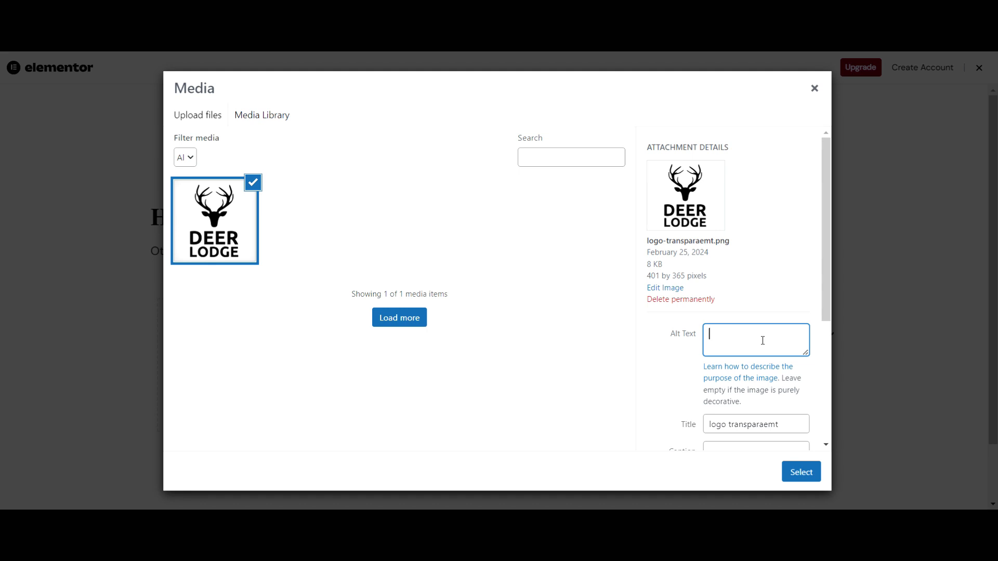
pyautogui.write('Deer Lodge Kerry')
pyautogui.moveTo(777, 335); pyautogui.dragTo(679, 317)
pyautogui.hotkey('ctrl', 'c')
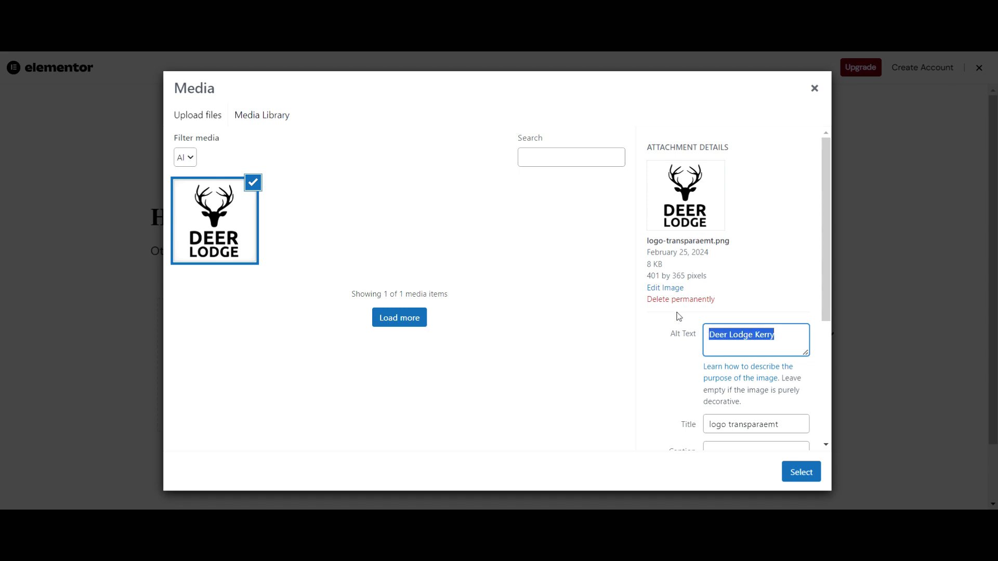
pyautogui.moveTo(794, 425); pyautogui.dragTo(697, 441)
pyautogui.hotkey('ctrl', 'v')
pyautogui.click(803, 471)
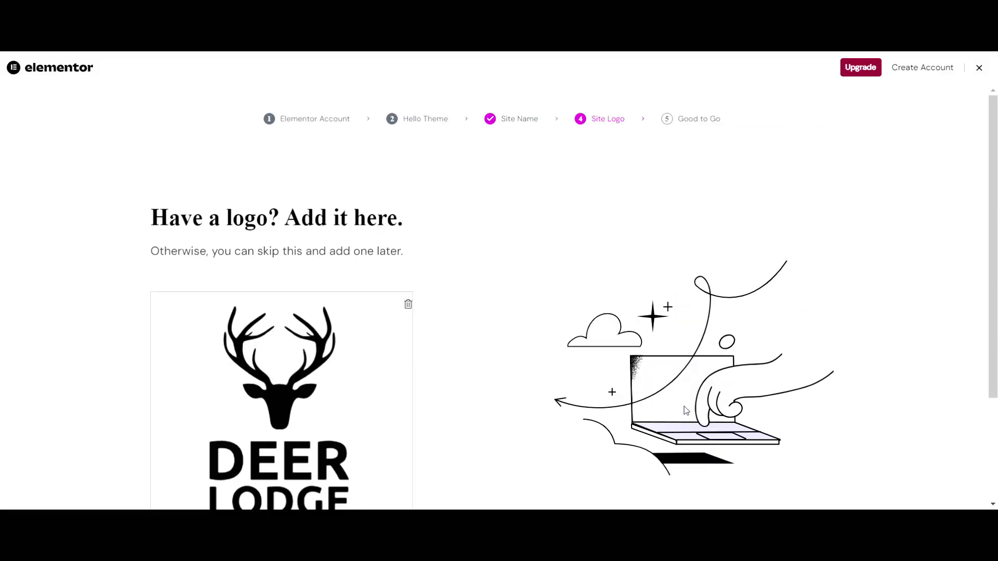
# Confirm the logo and skip the remaining onboarding to open the Elementor #9 editor
pyautogui.scroll(-3, 501, 311)
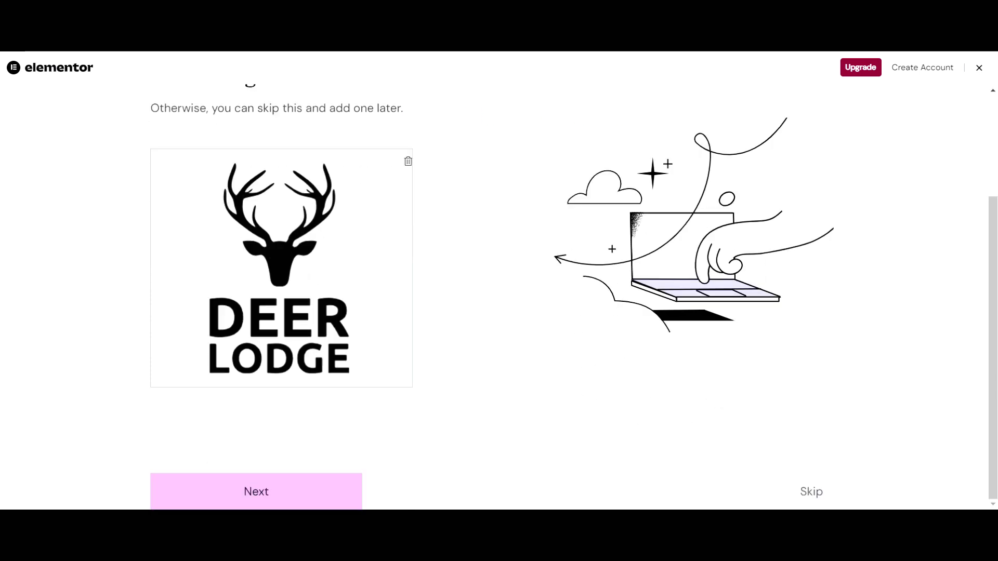
pyautogui.click(813, 492)
pyautogui.click(820, 500)
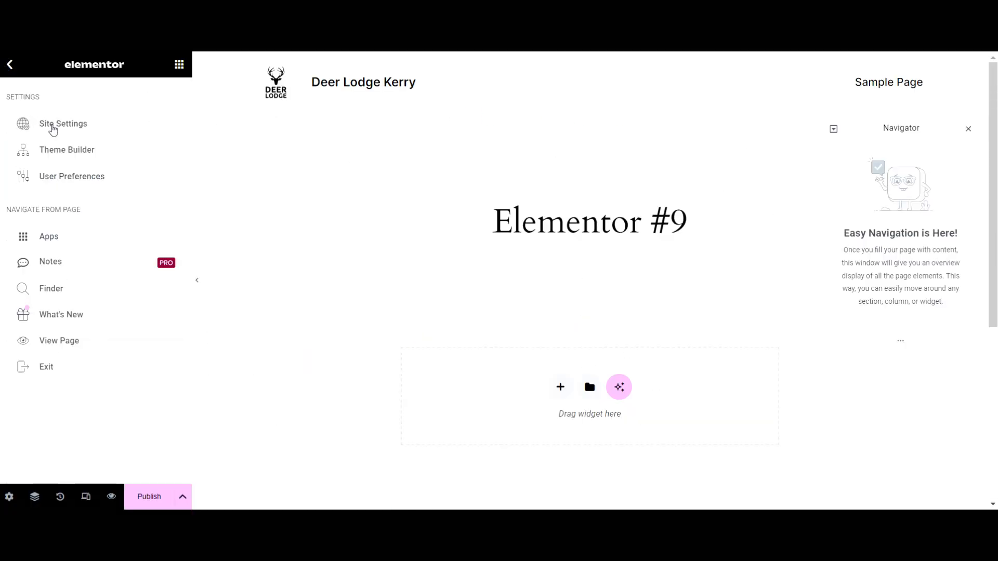
# Exit the Elementor #9 editor with the This Post destination, leaving without saving
pyautogui.click(46, 368)
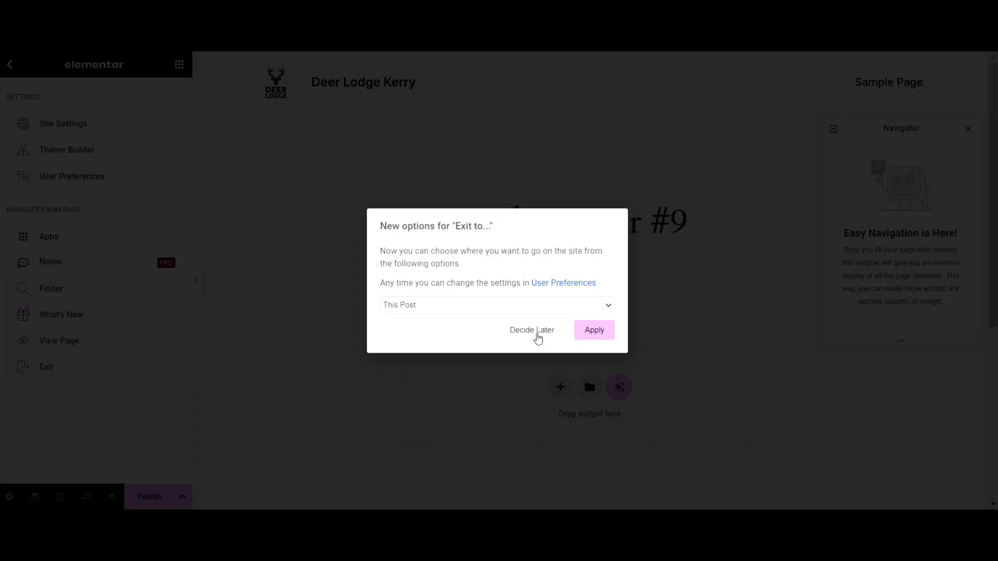
pyautogui.click(590, 330)
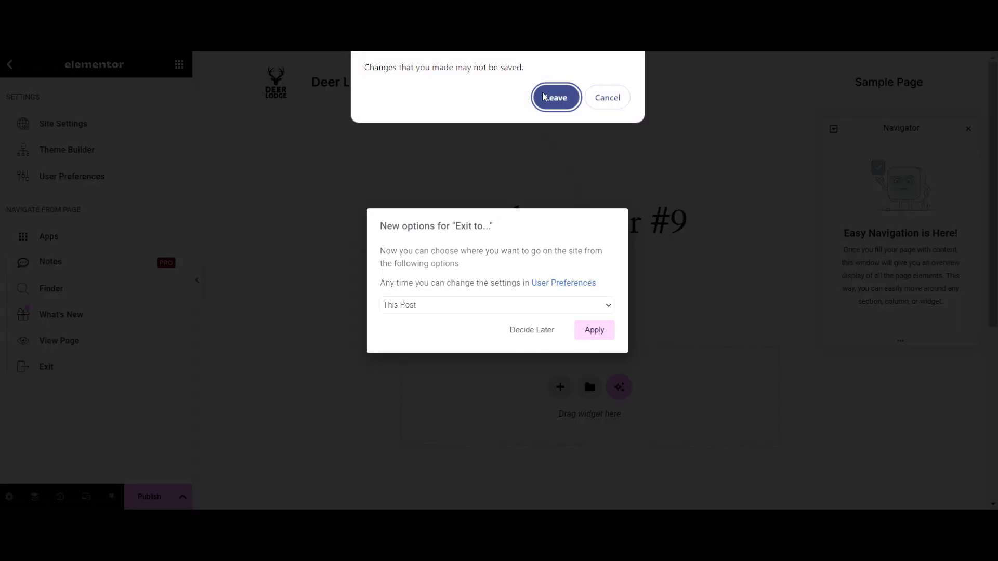
pyautogui.click(554, 94)
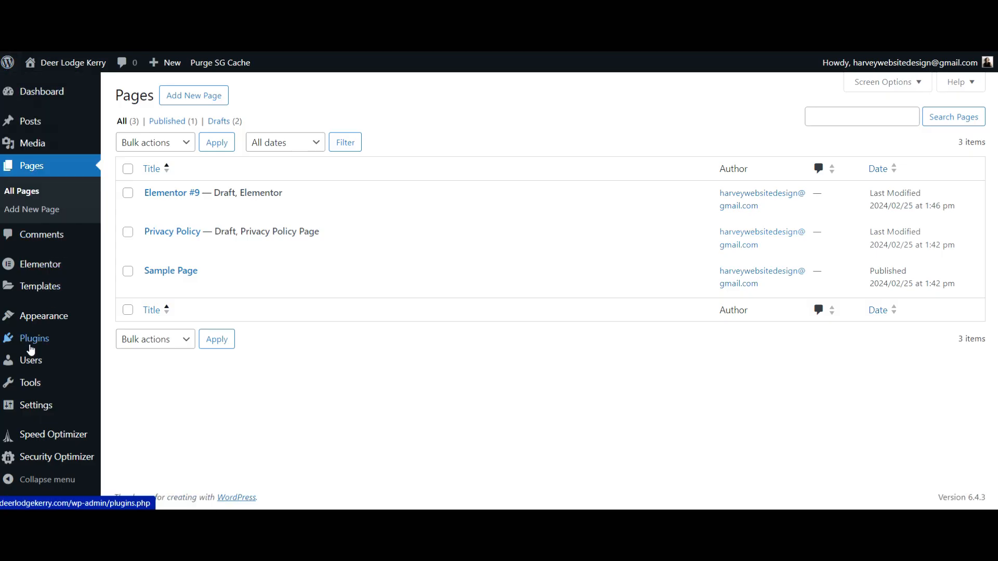
# Find the Astra theme through Add New Theme, install it, then go to the Plugins page
pyautogui.moveTo(29, 346)
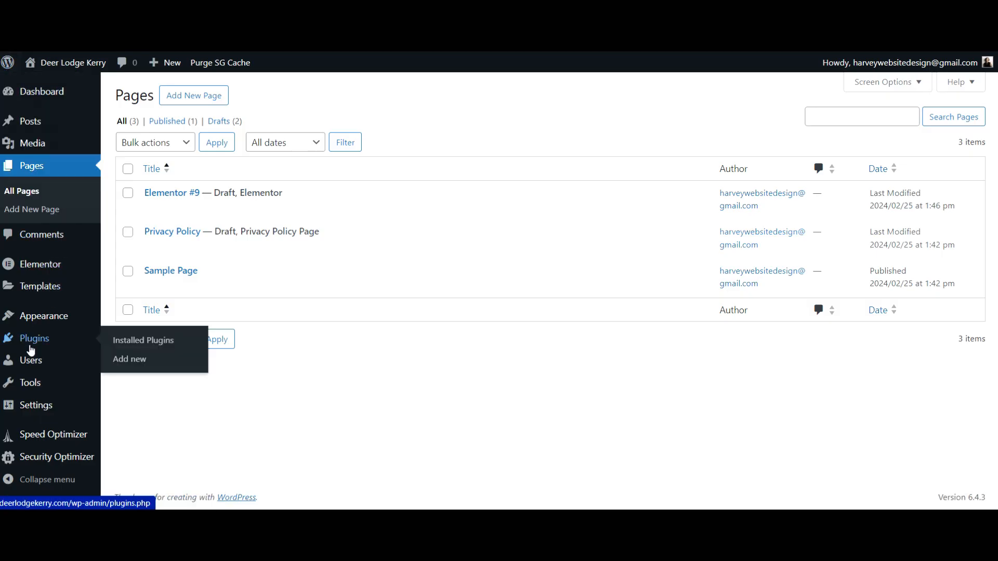
pyautogui.click(41, 92)
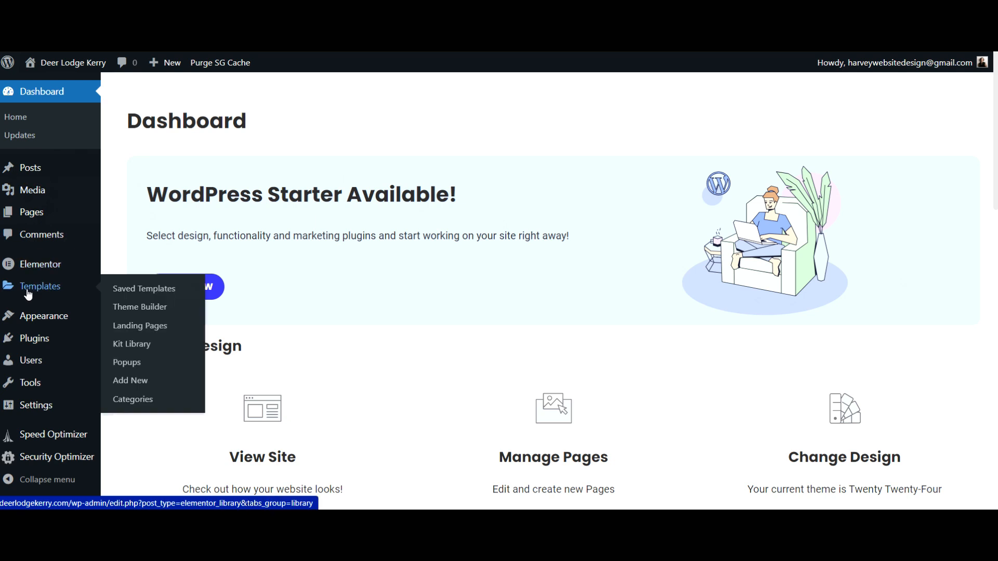
pyautogui.moveTo(37, 320)
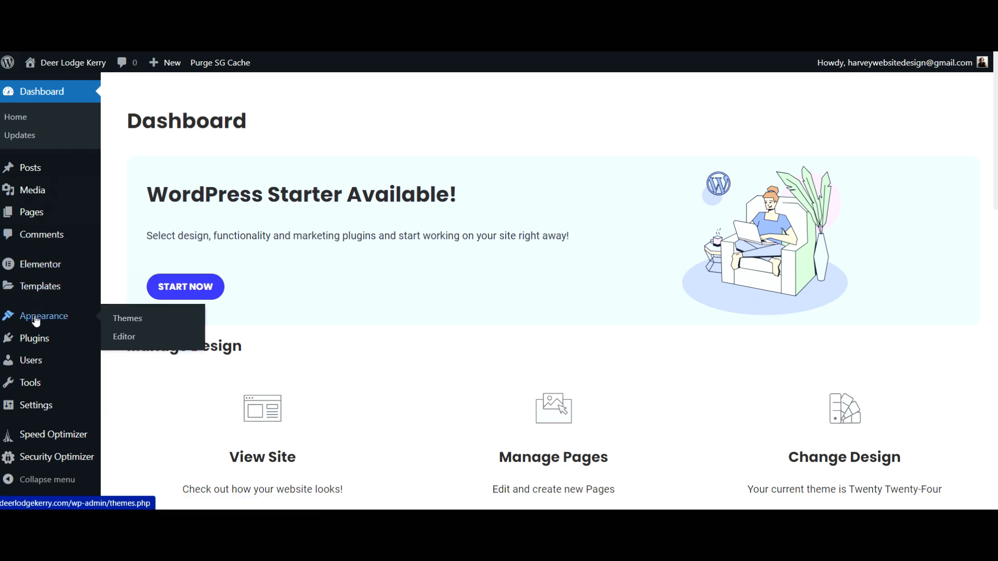
pyautogui.click(134, 319)
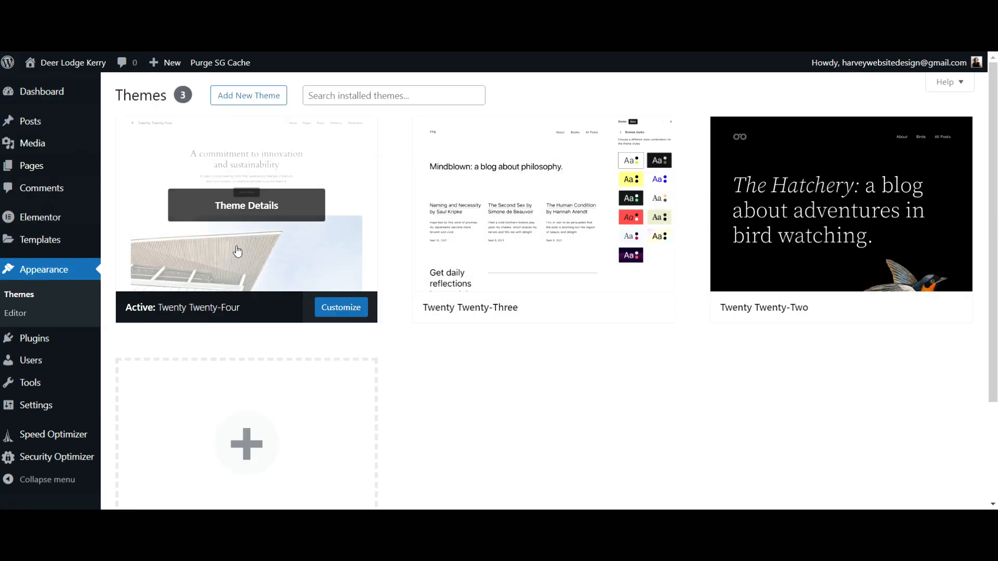
pyautogui.click(258, 101)
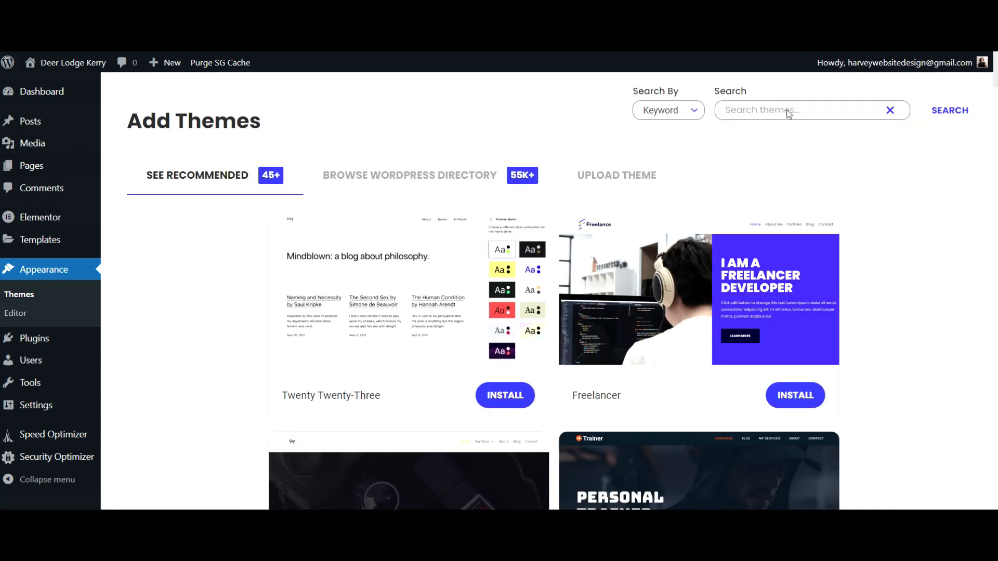
pyautogui.write('astra')
pyautogui.click(509, 395)
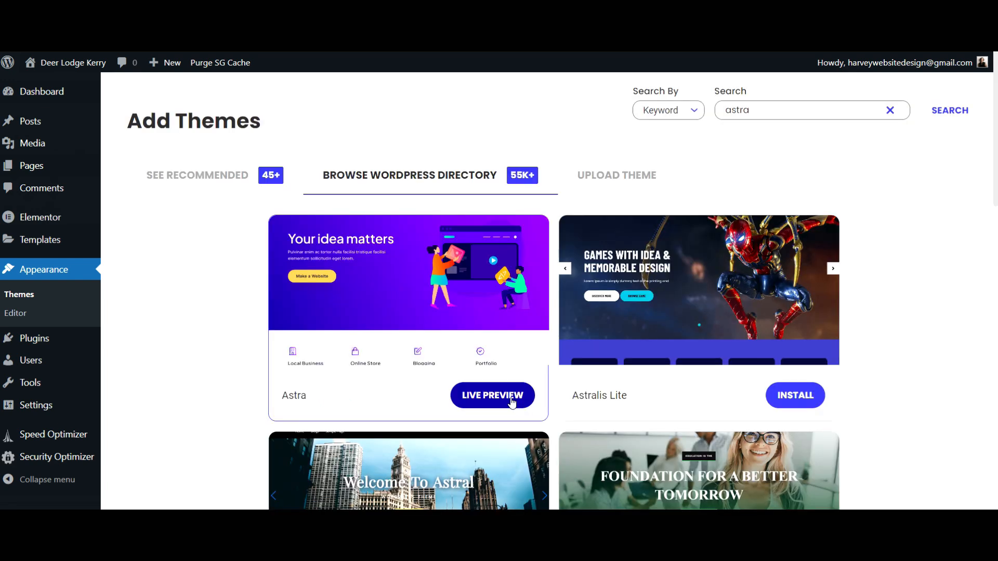
pyautogui.click(33, 344)
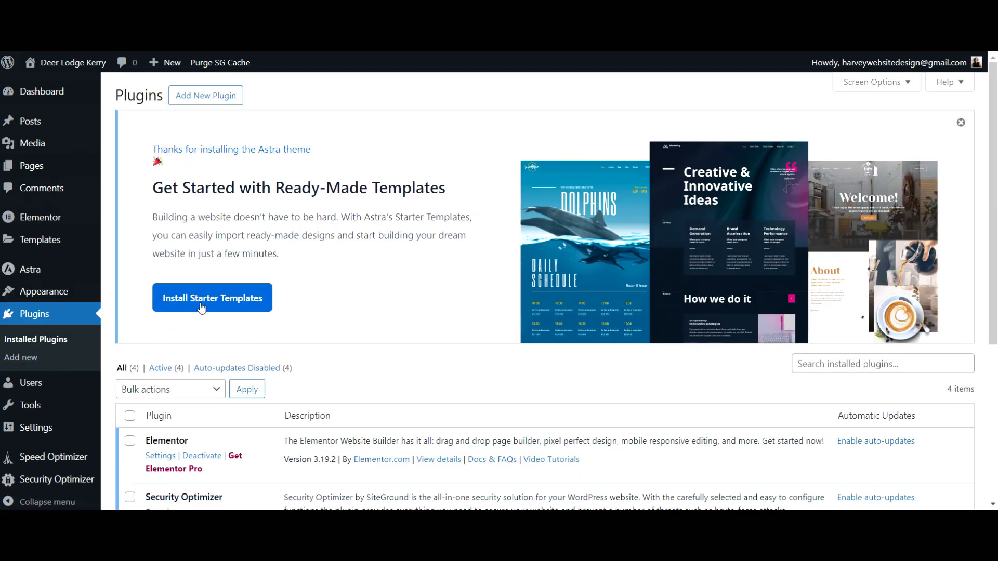
# Install the Starter Templates plugin and build from templates with Elementor as the page builder
pyautogui.click(237, 306)
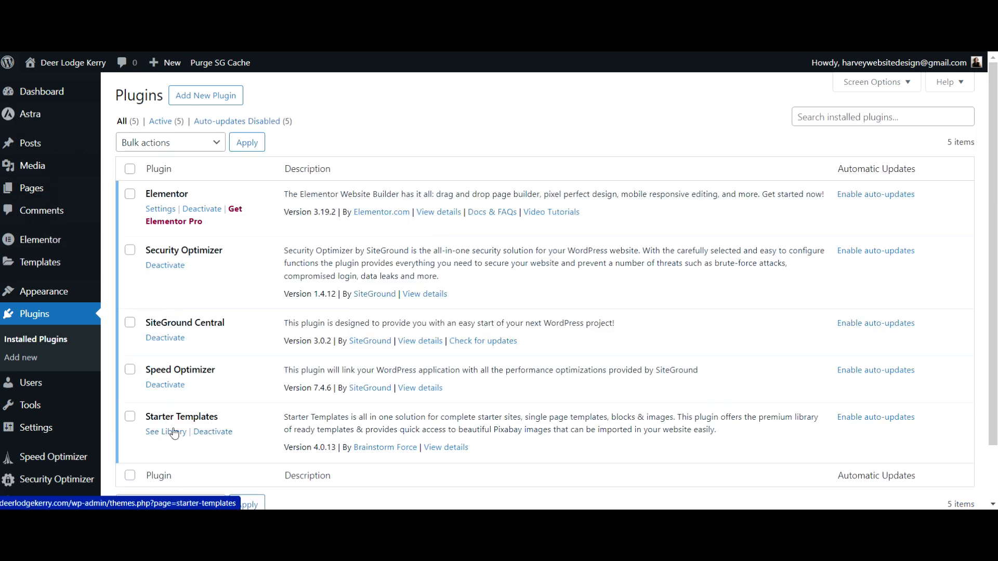
pyautogui.click(173, 433)
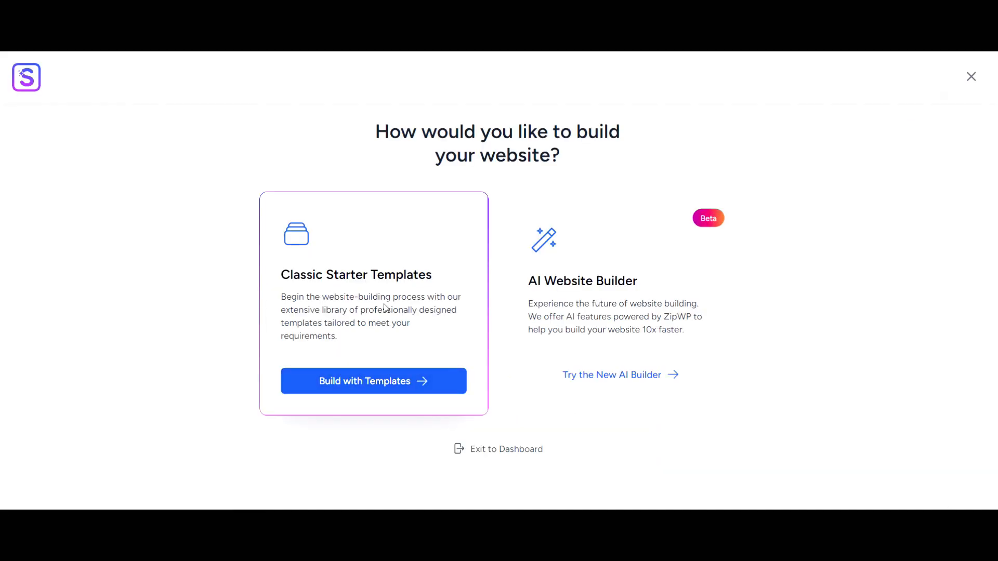
pyautogui.click(387, 381)
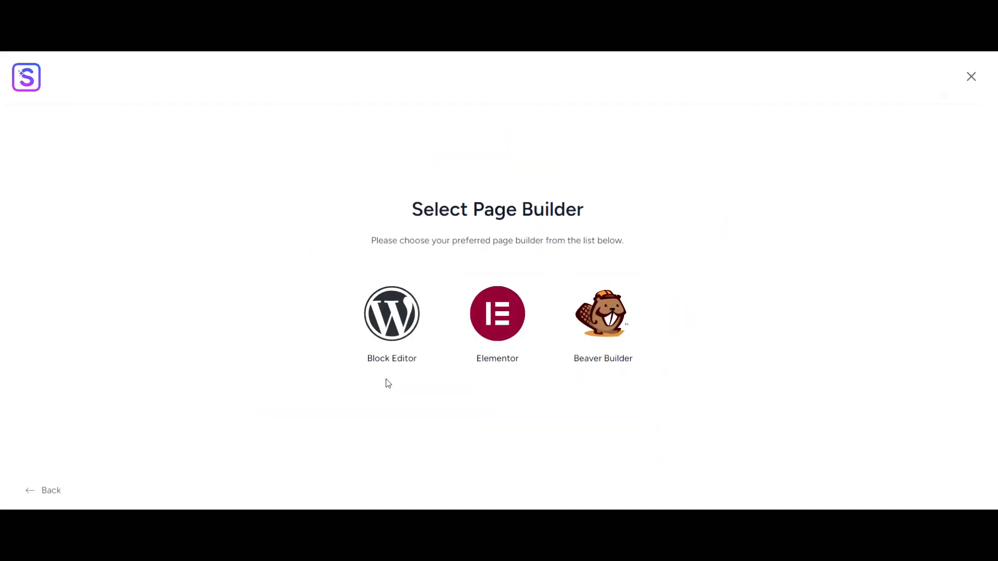
pyautogui.click(499, 317)
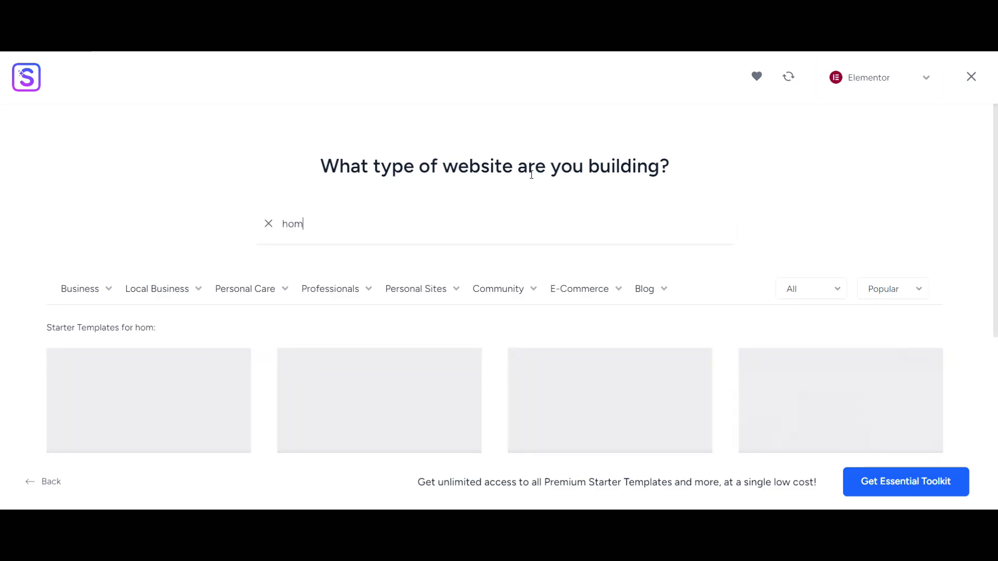
# Search the Elementor templates for 'home' and open the Home Stay template
pyautogui.write('e')
pyautogui.moveTo(587, 307)
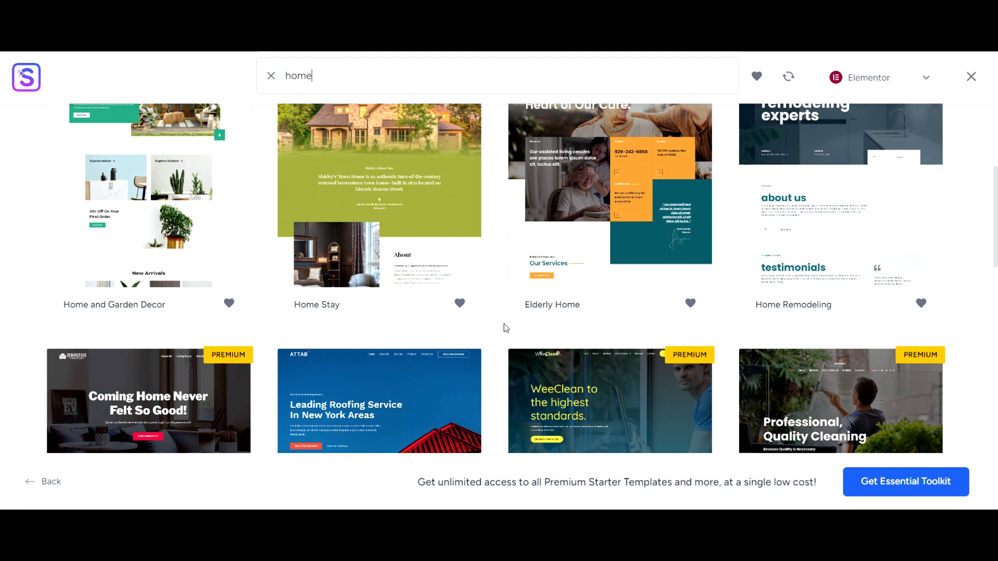
pyautogui.scroll(2, 506, 328)
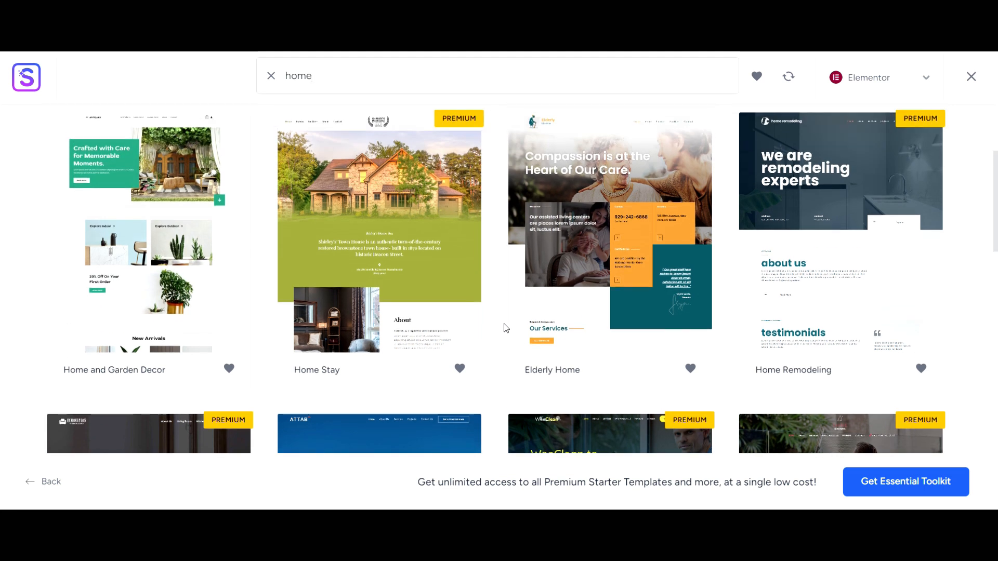
pyautogui.click(368, 223)
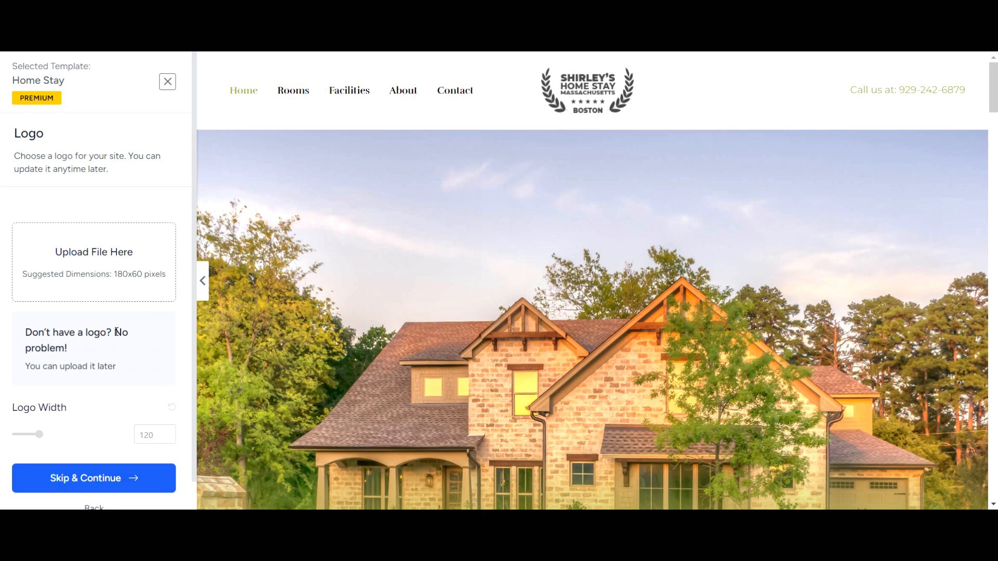
# Set the deer lodge image from the media library as the Home Stay logo, then continue
pyautogui.click(92, 263)
pyautogui.click(90, 238)
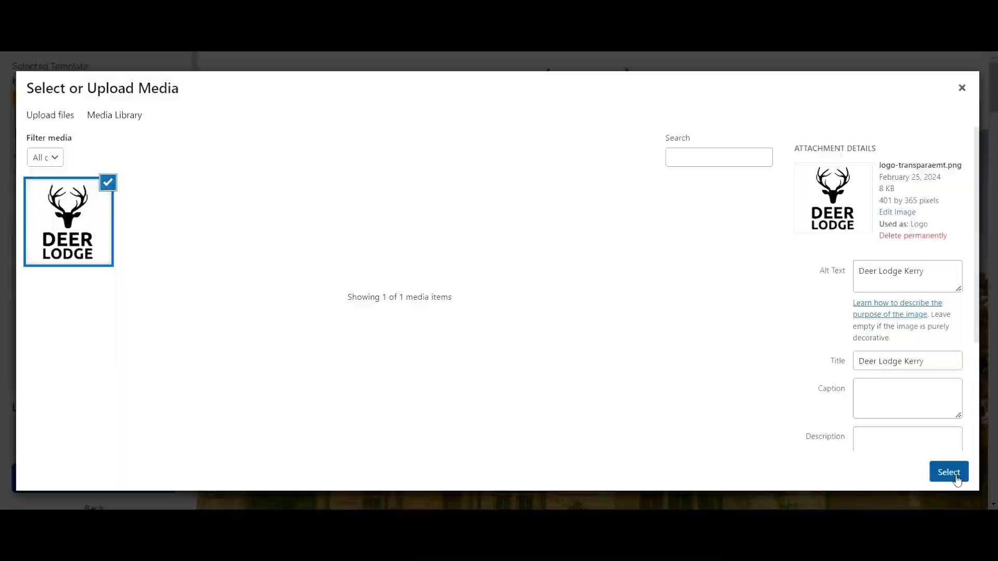
pyautogui.click(956, 475)
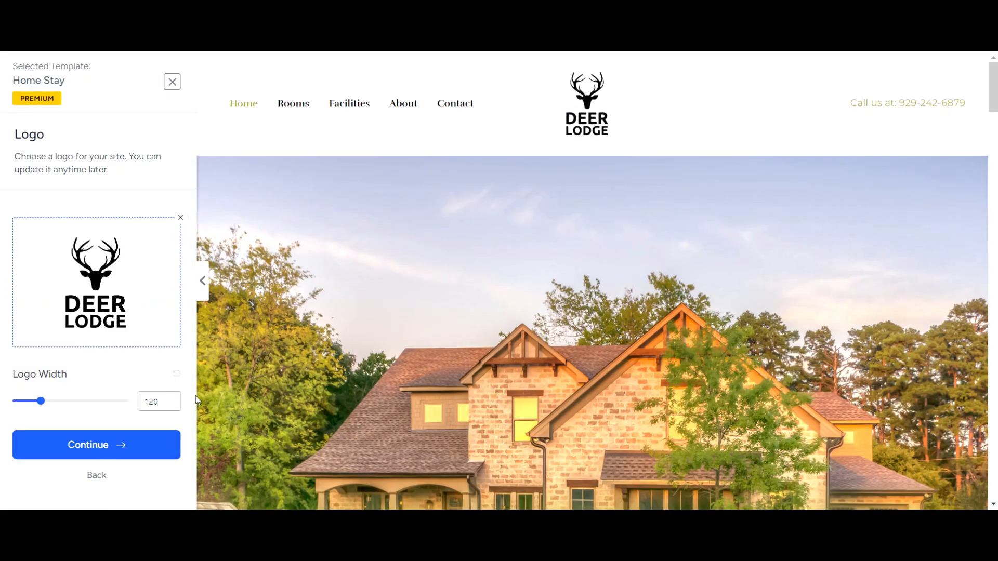
pyautogui.click(83, 446)
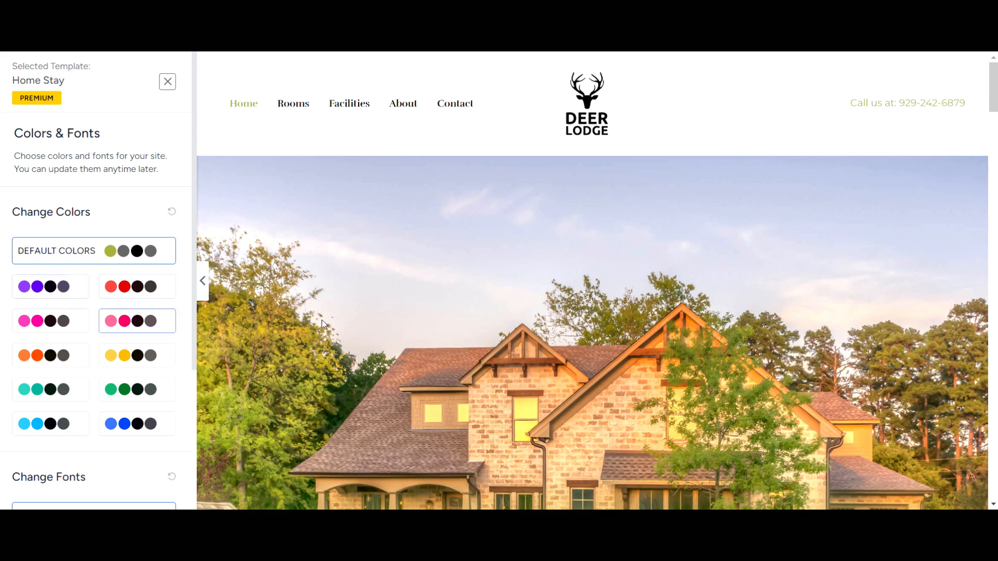
# Preview the yellow palette and Poppins/Lato fonts, then settle on Playfair Display / Source Sans Pro
pyautogui.scroll(-7, 326, 315)
pyautogui.scroll(-10, 326, 318)
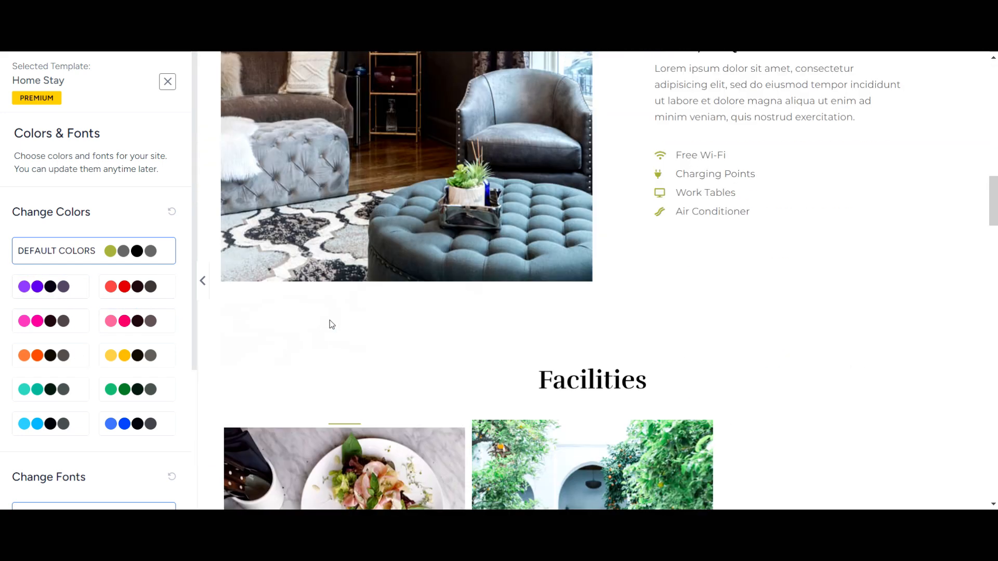
pyautogui.scroll(-10, 348, 341)
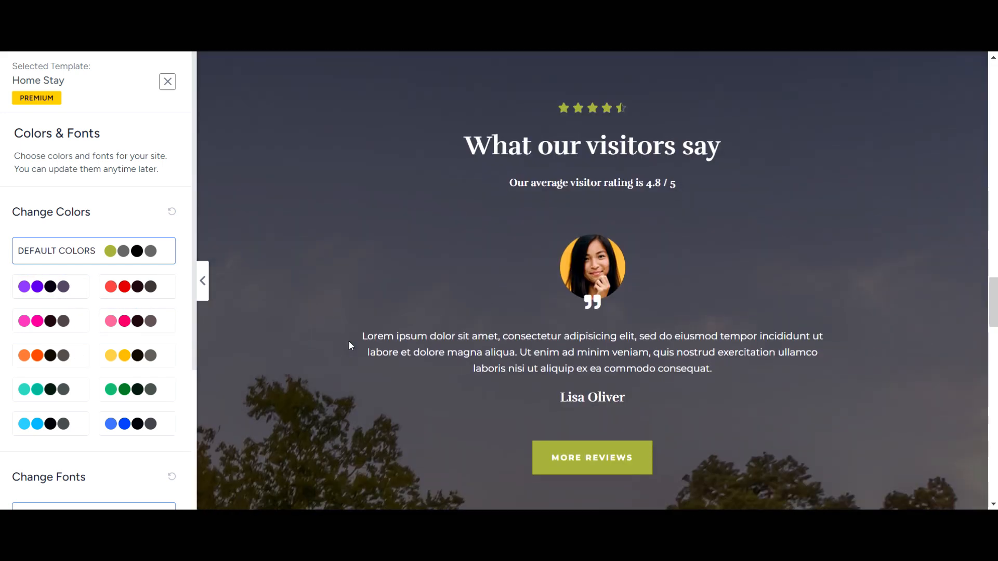
pyautogui.click(137, 354)
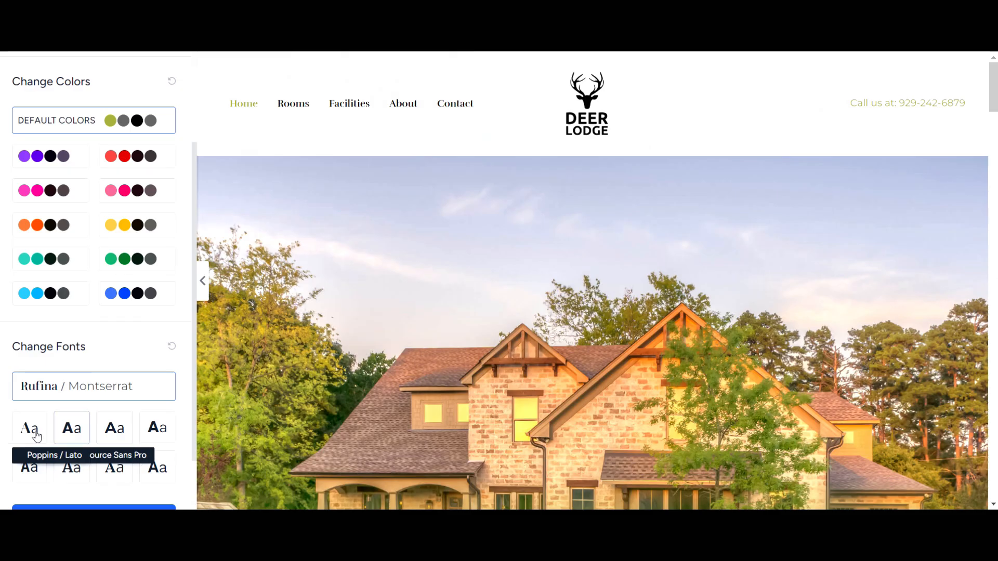
pyautogui.click(71, 430)
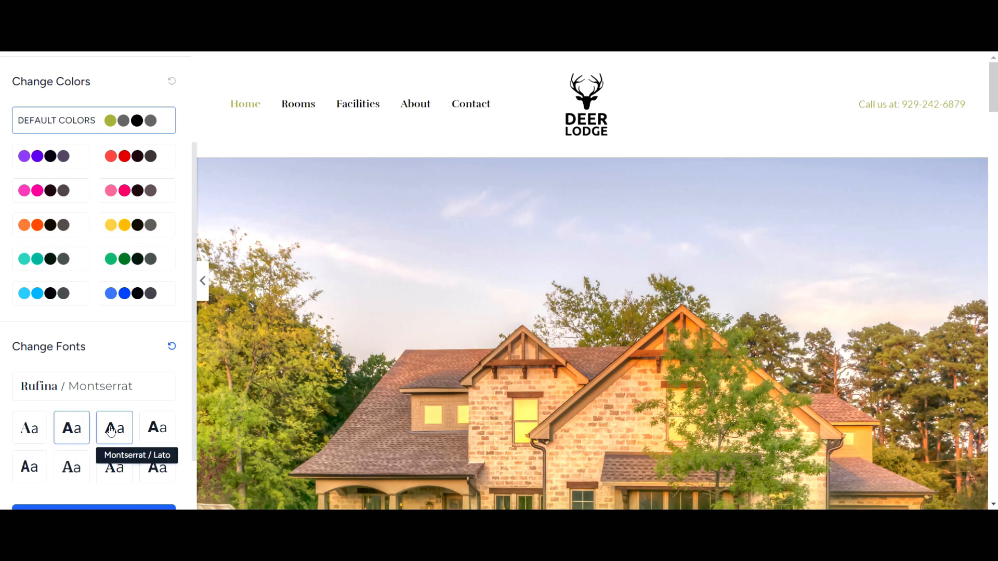
pyautogui.click(31, 433)
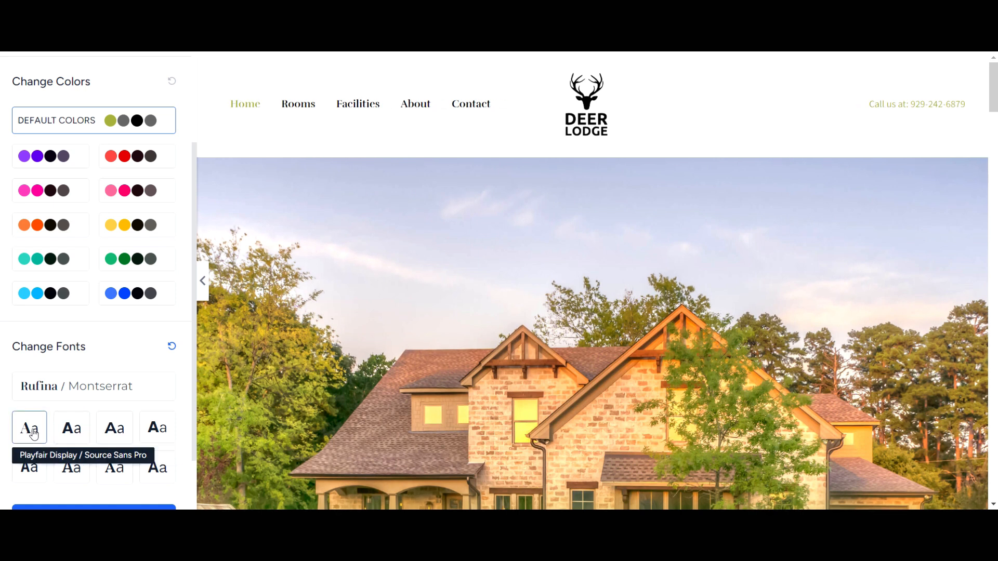
pyautogui.scroll(-1, 118, 383)
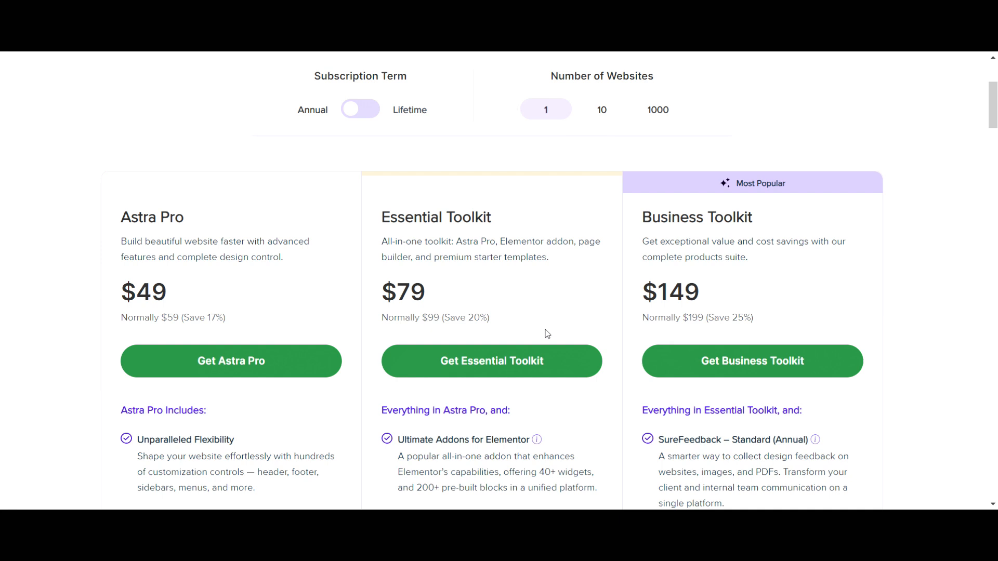
# Download Premium Starter Templates version 4.0.13 from the Brainstorm Force account's Downloads page
pyautogui.scroll(-4, 547, 334)
pyautogui.scroll(3, 544, 331)
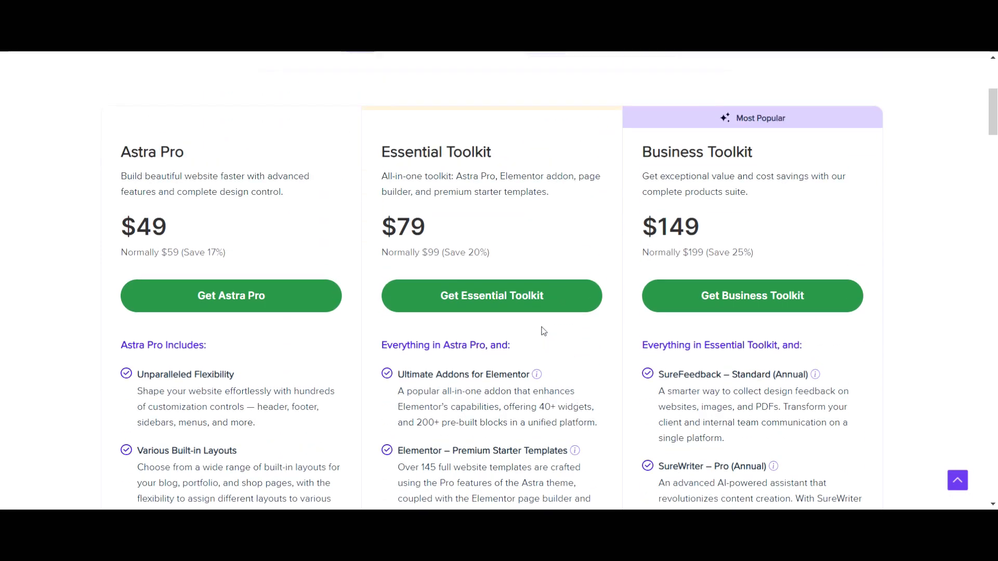
pyautogui.scroll(5, 547, 309)
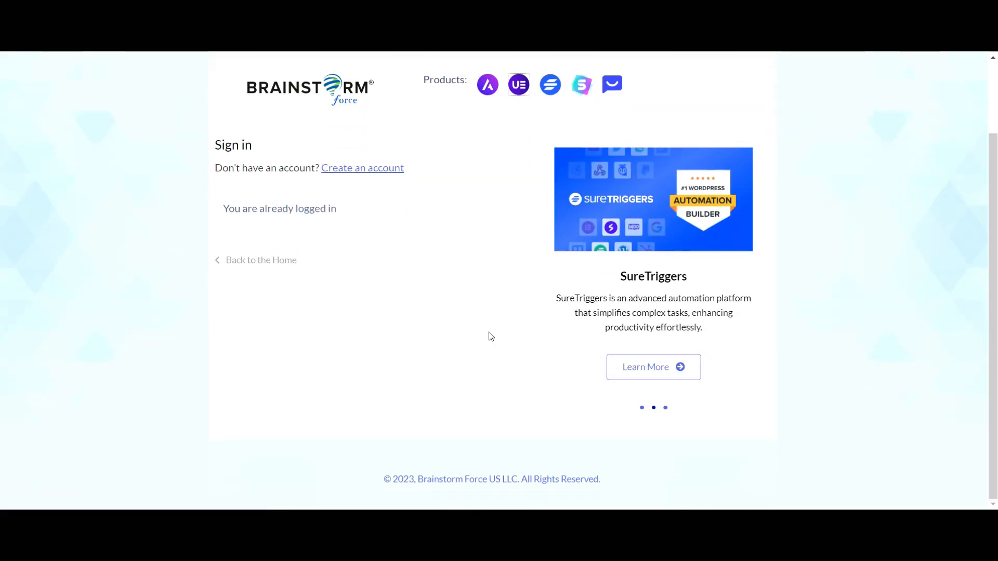
pyautogui.scroll(2, 491, 336)
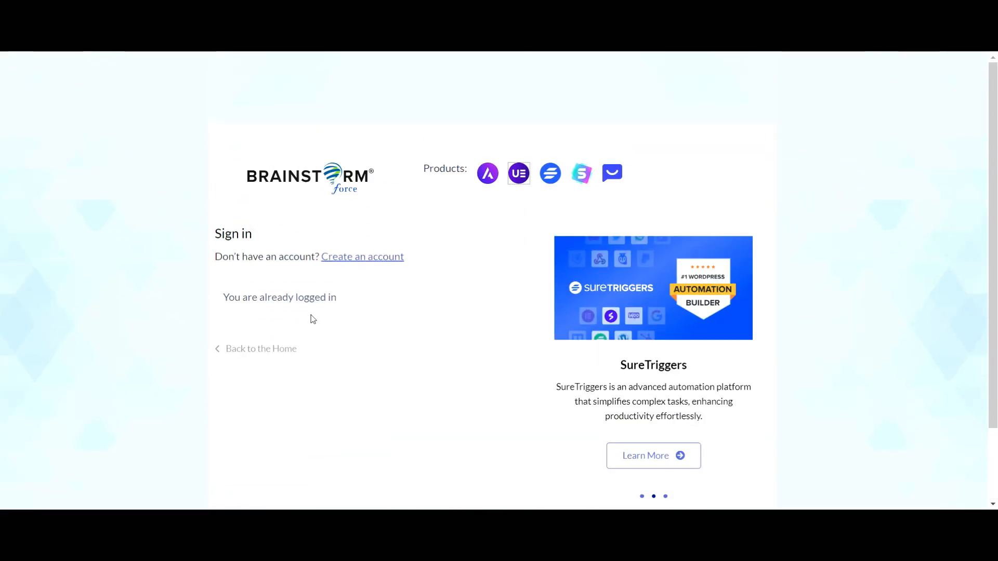
pyautogui.click(328, 185)
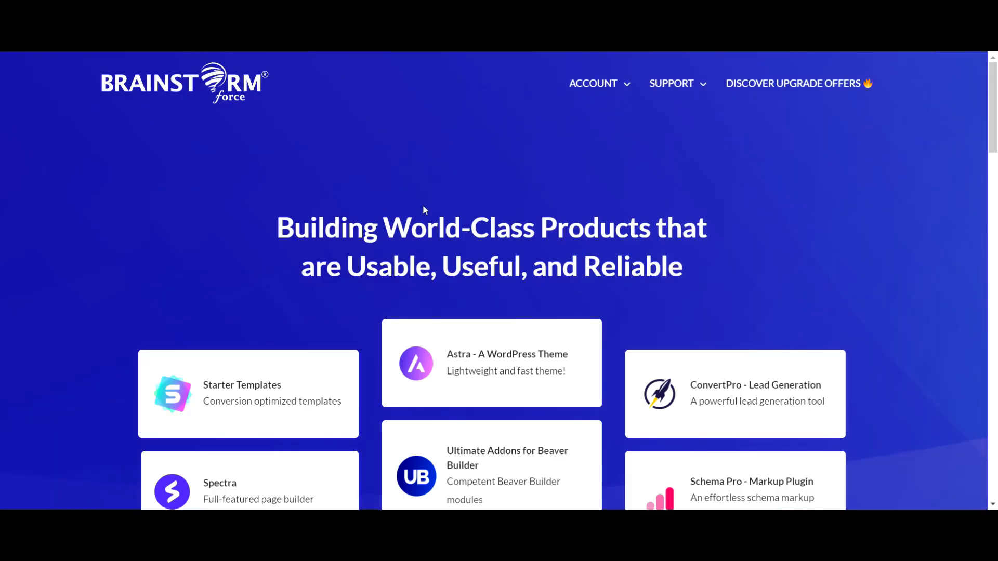
pyautogui.moveTo(614, 94)
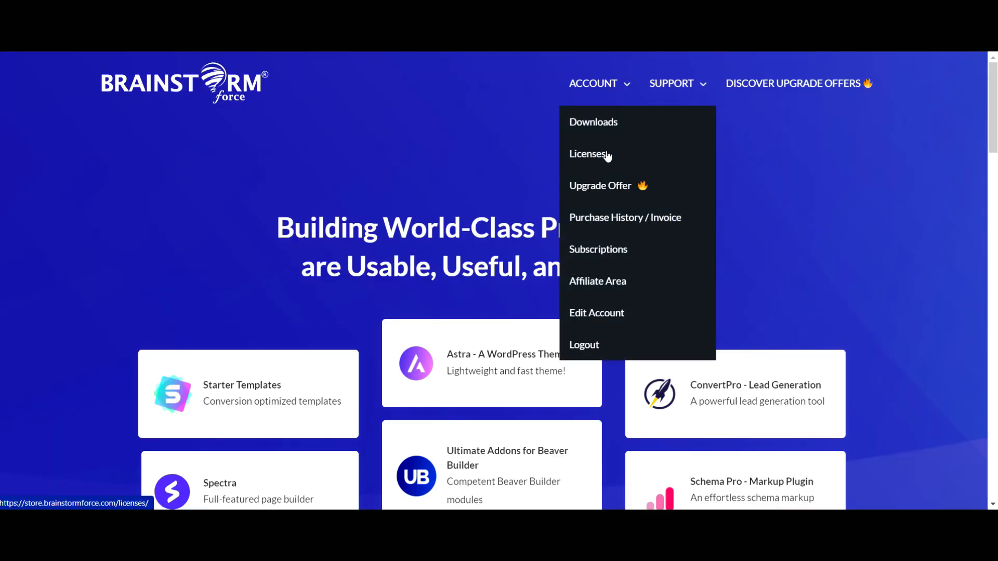
pyautogui.click(601, 123)
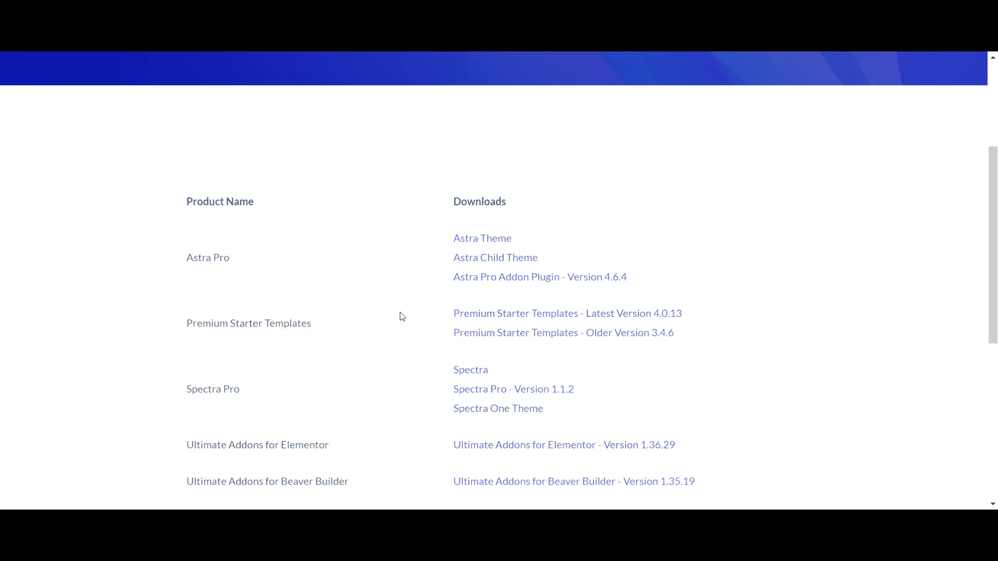
pyautogui.scroll(-1, 410, 327)
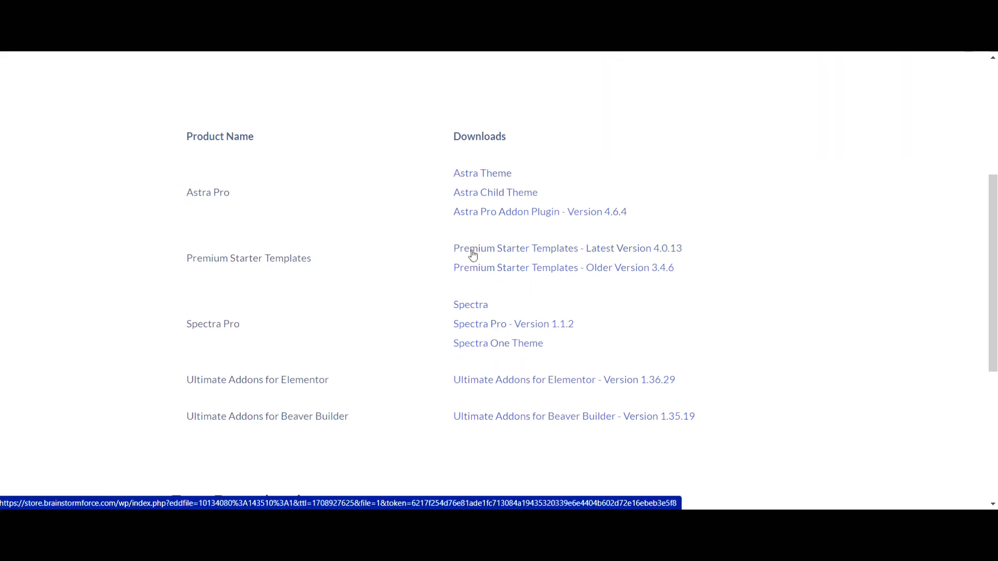
pyautogui.click(471, 253)
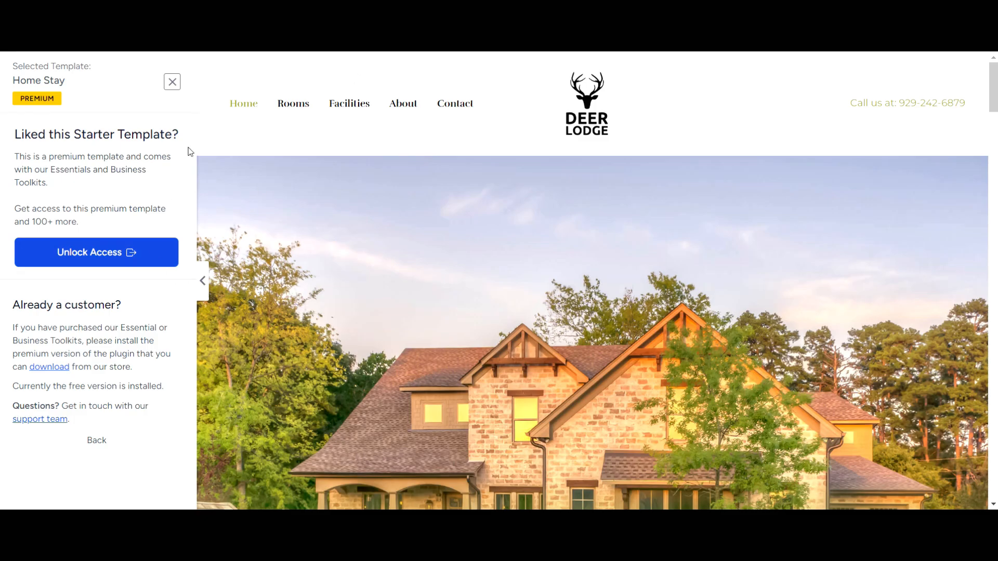
# Close the Home Stay preview, load the wp-admin dashboard and open the installed Plugins list
pyautogui.click(172, 82)
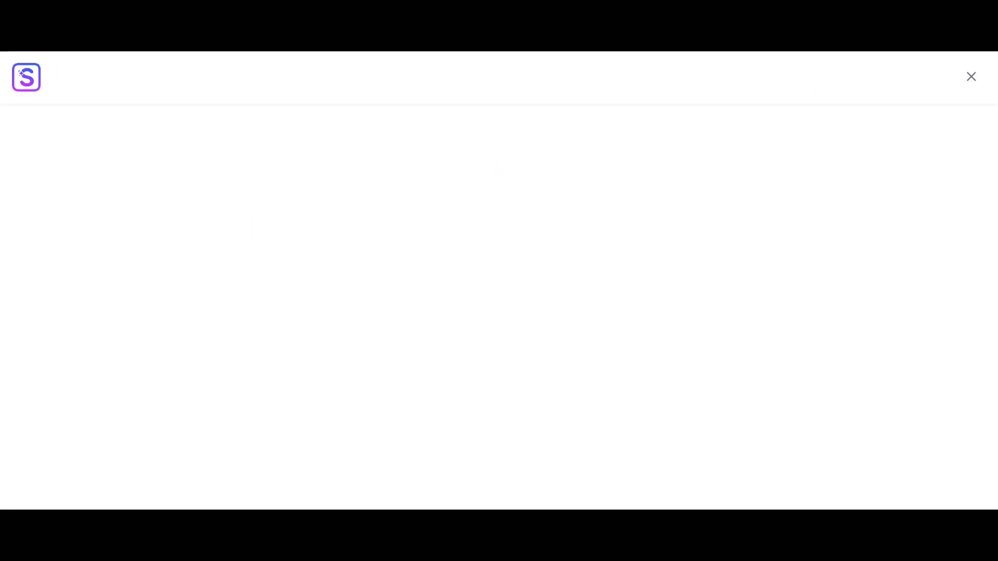
pyautogui.press('BackSpace')
pyautogui.press('Return')
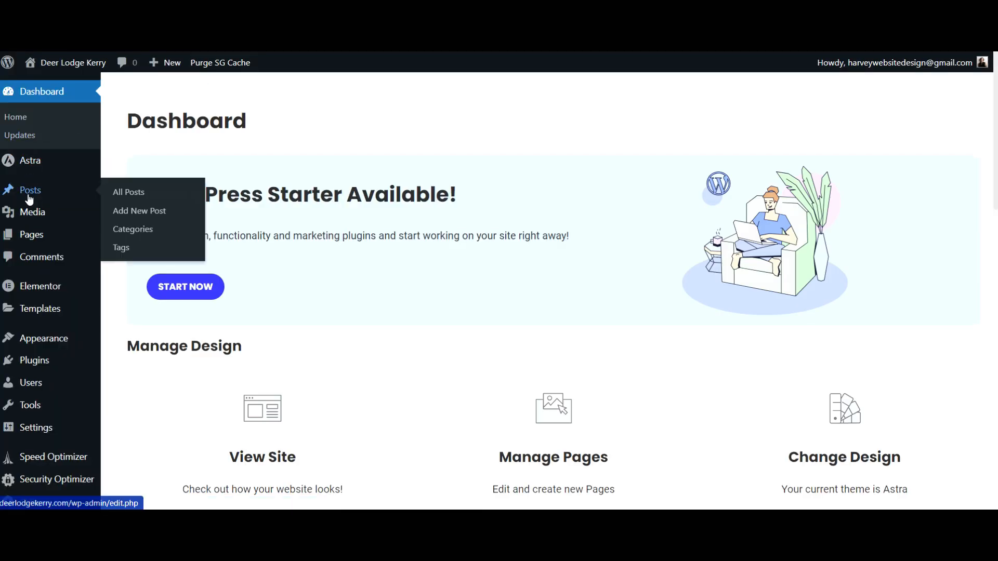
pyautogui.click(34, 361)
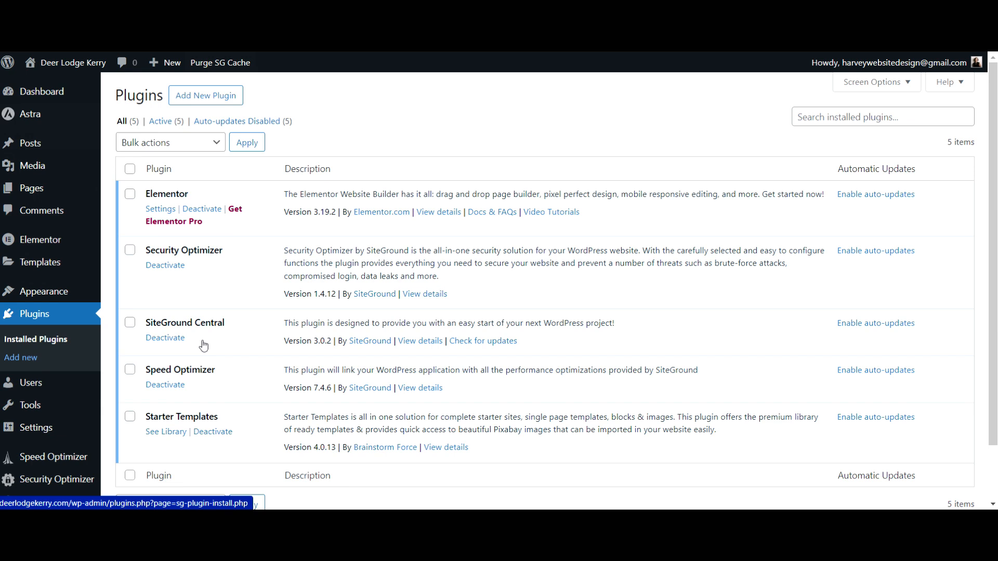
# Upload, install and activate astra-premium-sites-4.0.13.zip, then go to the Starter Templates library
pyautogui.click(193, 98)
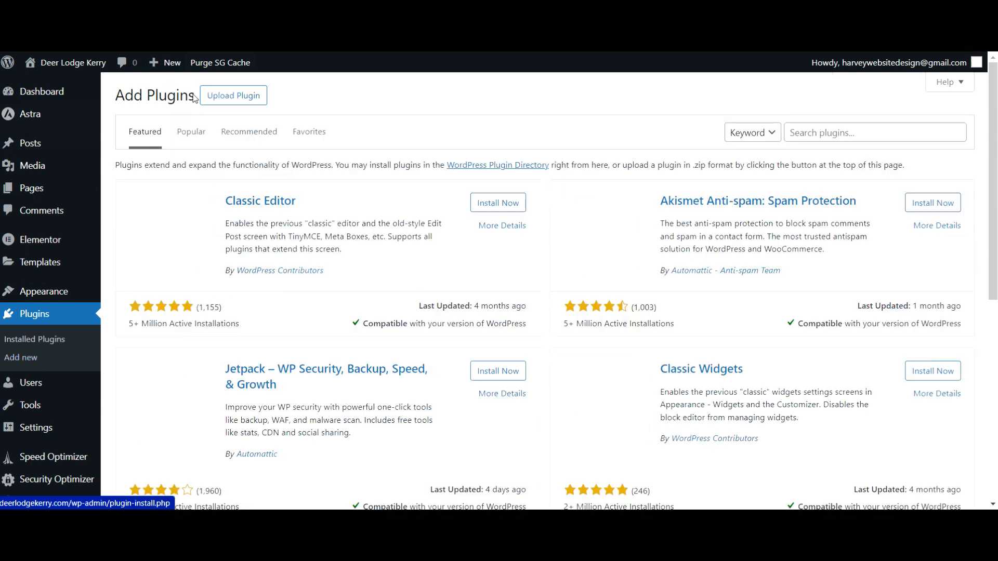
pyautogui.click(231, 103)
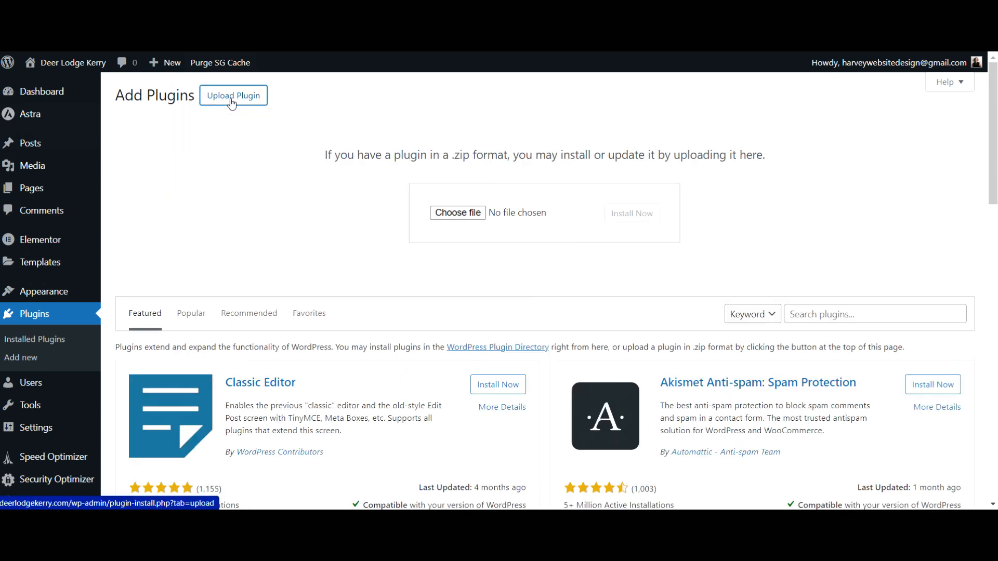
pyautogui.click(449, 218)
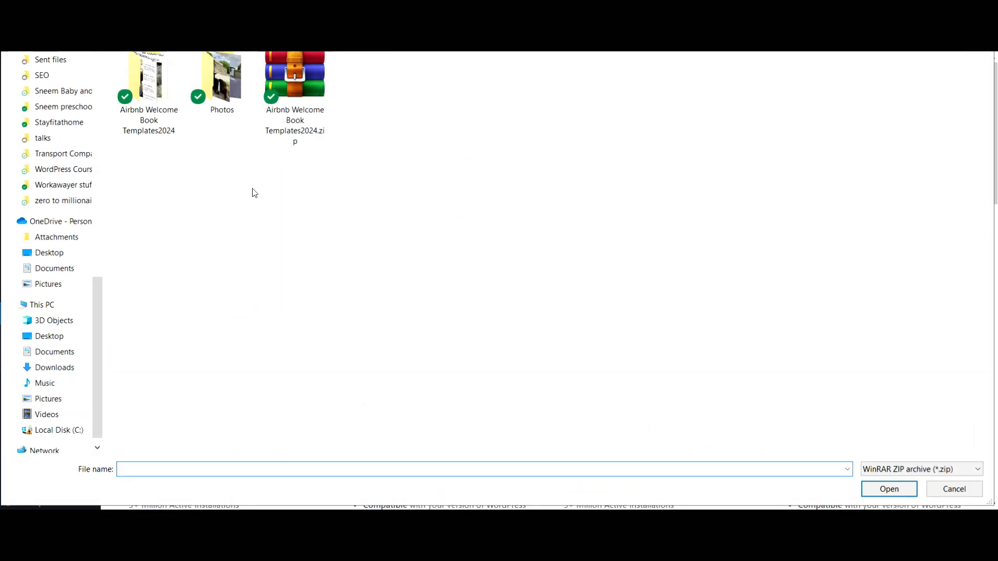
pyautogui.hotkey('alt', 'Up')
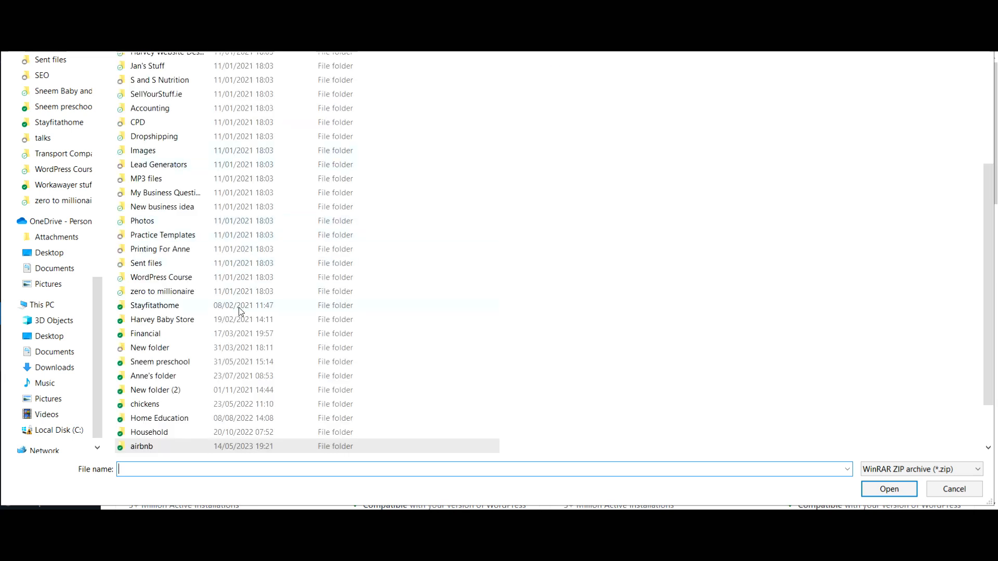
pyautogui.scroll(3, 240, 310)
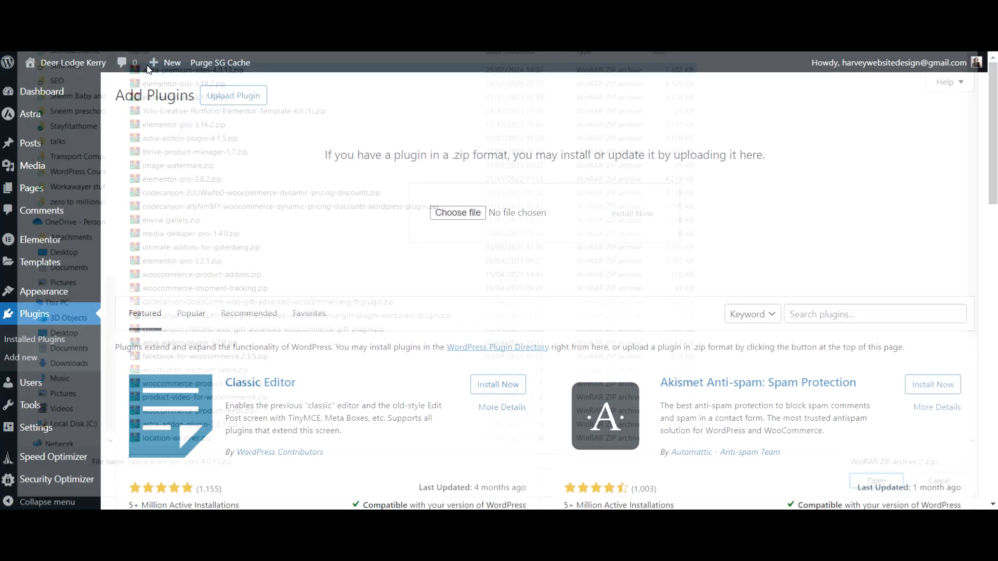
pyautogui.click(642, 213)
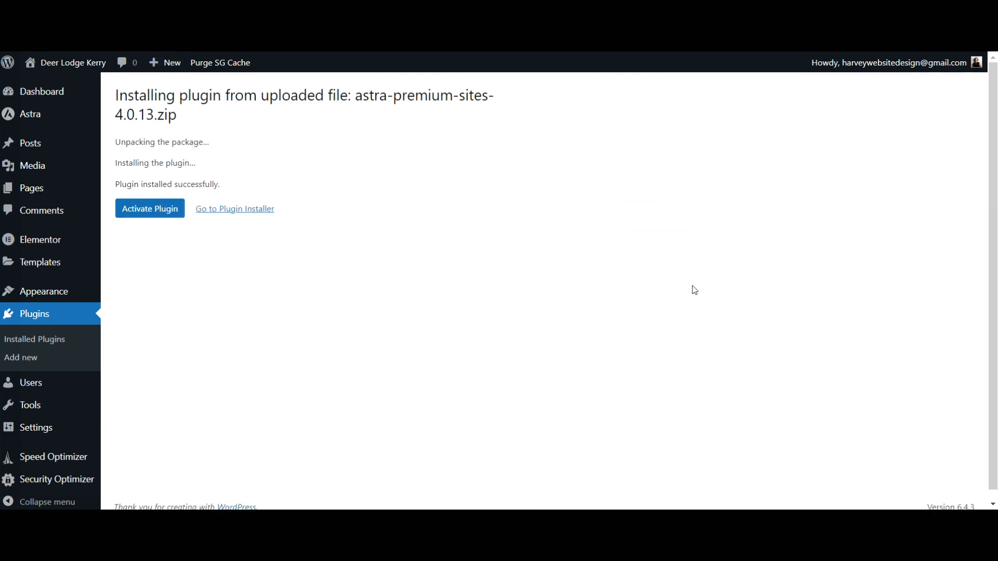
pyautogui.click(130, 210)
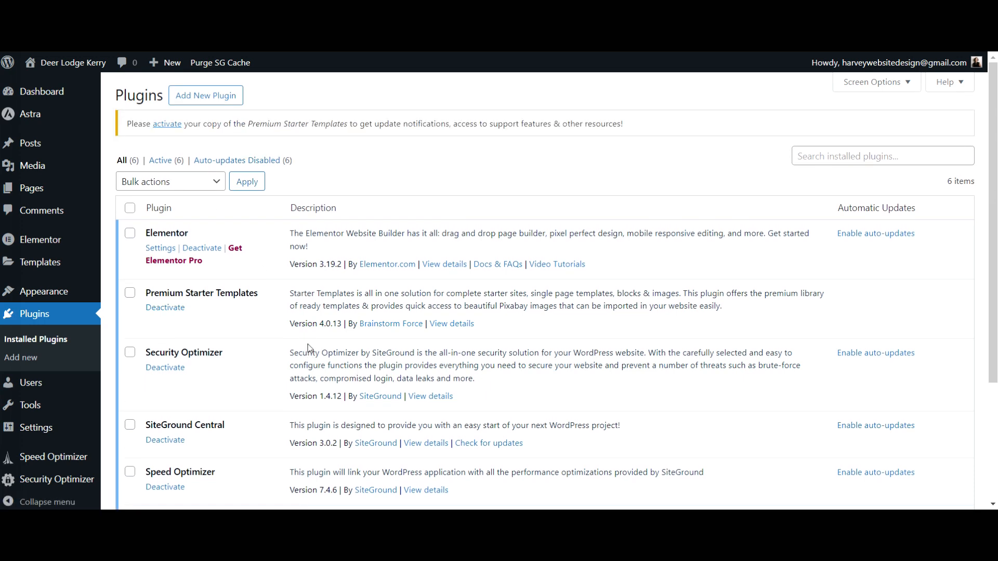
pyautogui.scroll(-3, 307, 344)
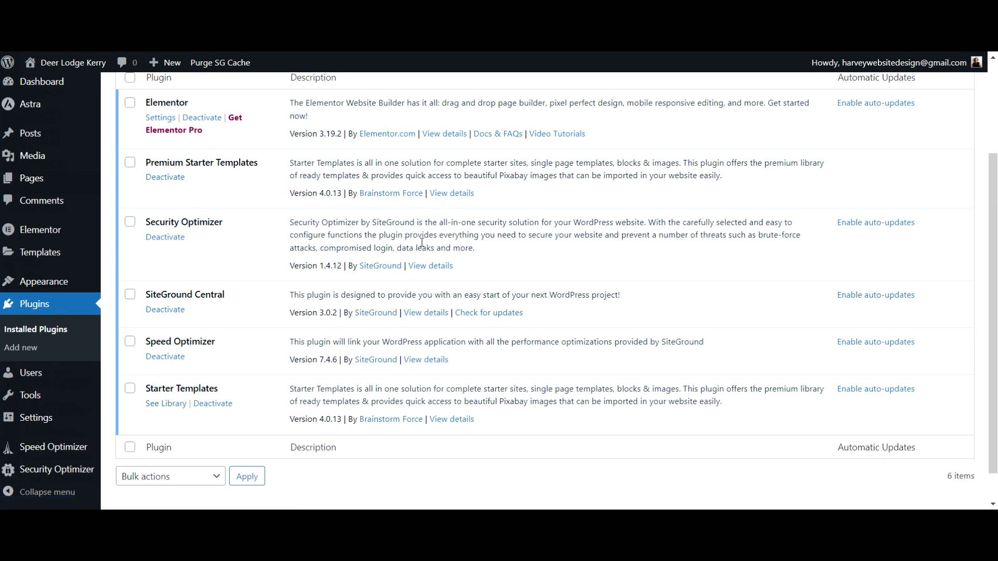
pyautogui.click(166, 409)
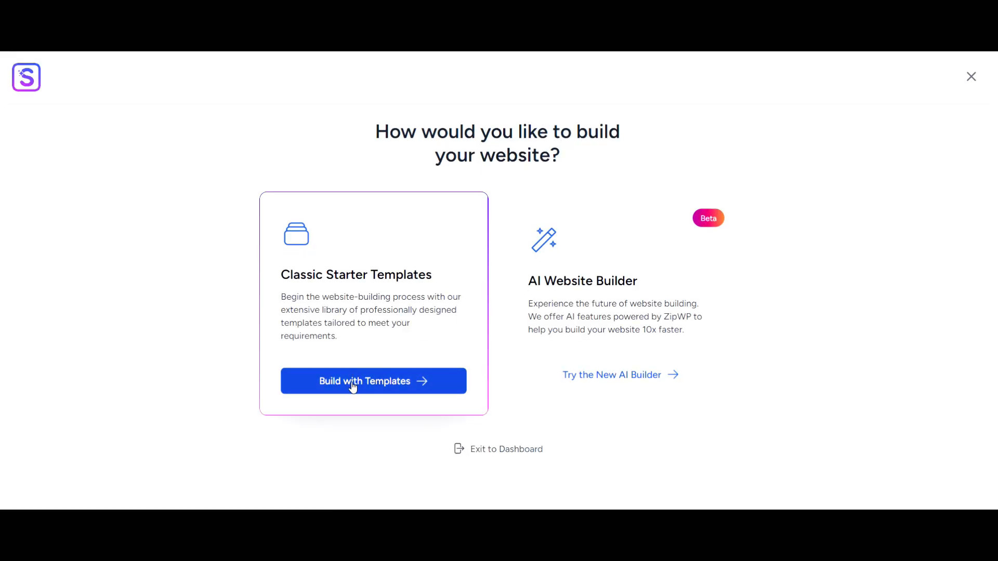
# Choose Classic Starter Templates and search the library for 'home'
pyautogui.click(353, 387)
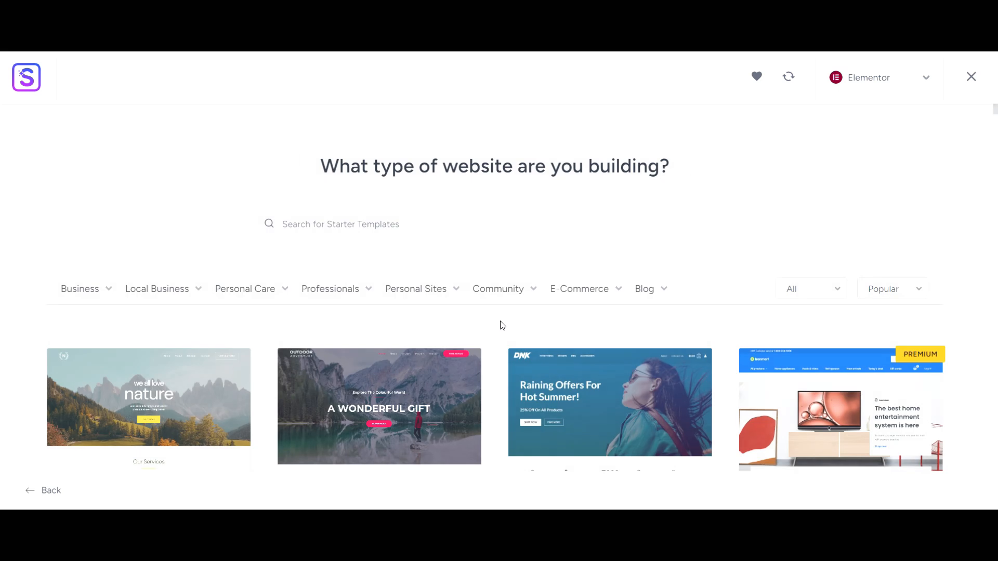
pyautogui.scroll(-1, 429, 110)
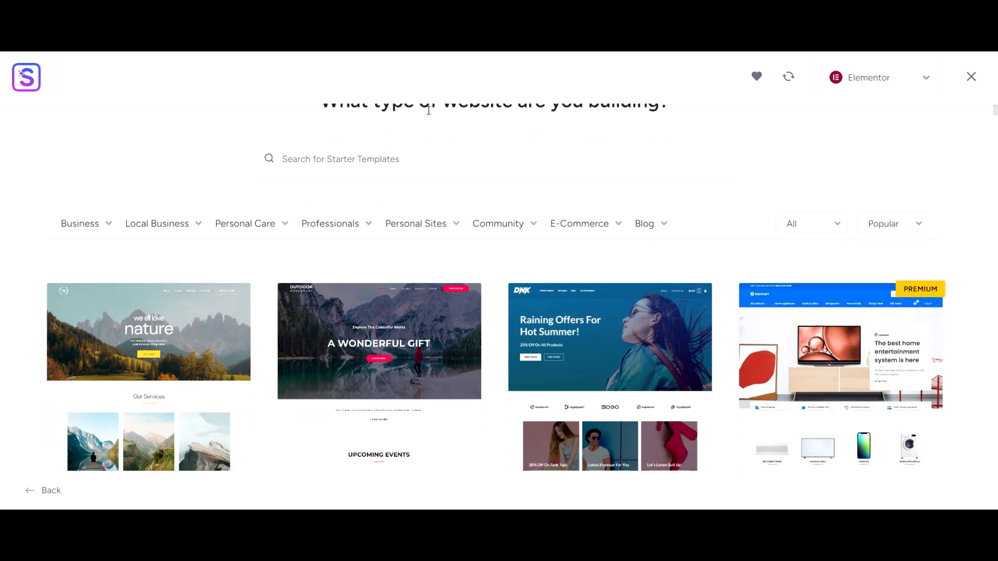
pyautogui.click(425, 172)
pyautogui.write('home')
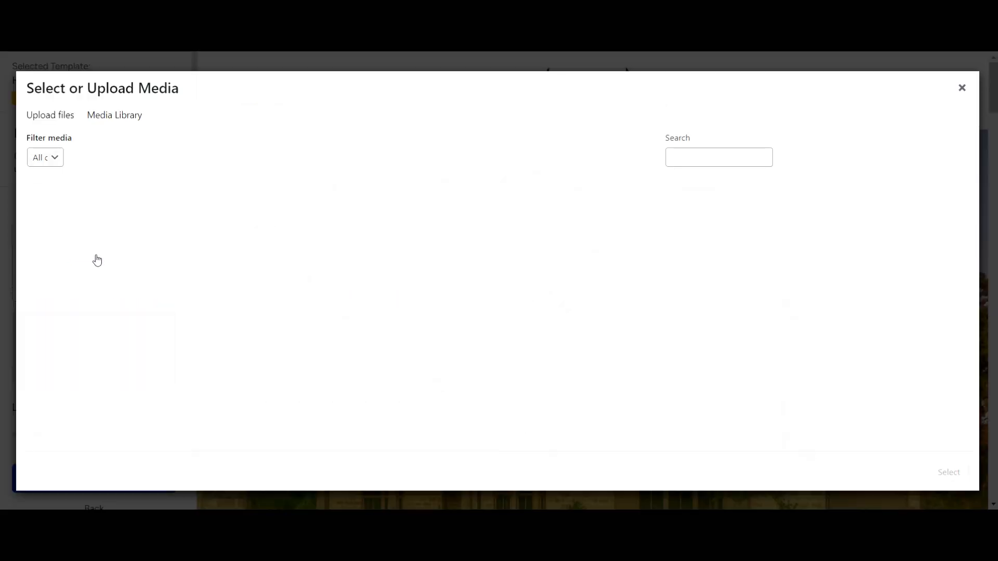
# Give Home Stay the Deer Lodge logo, pass the colours and fonts step, and reach the license key field
pyautogui.click(96, 259)
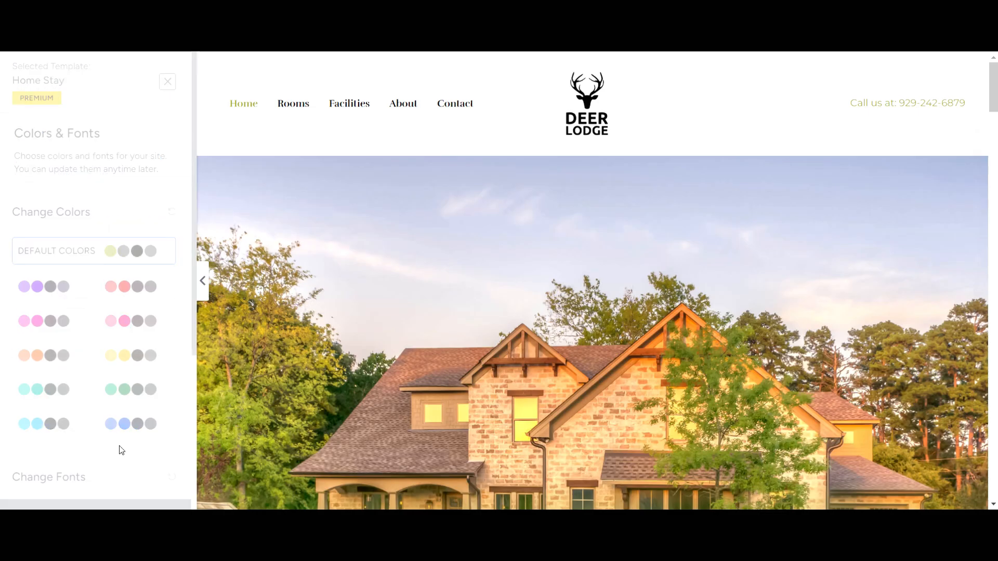
pyautogui.scroll(-3, 494, 317)
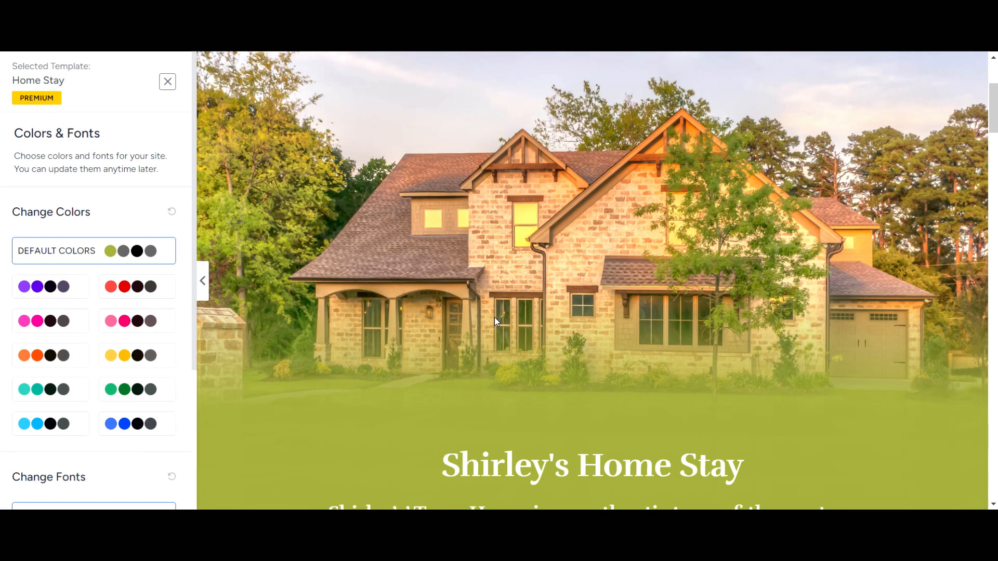
pyautogui.scroll(-2, 494, 317)
pyautogui.scroll(-4, 44, 438)
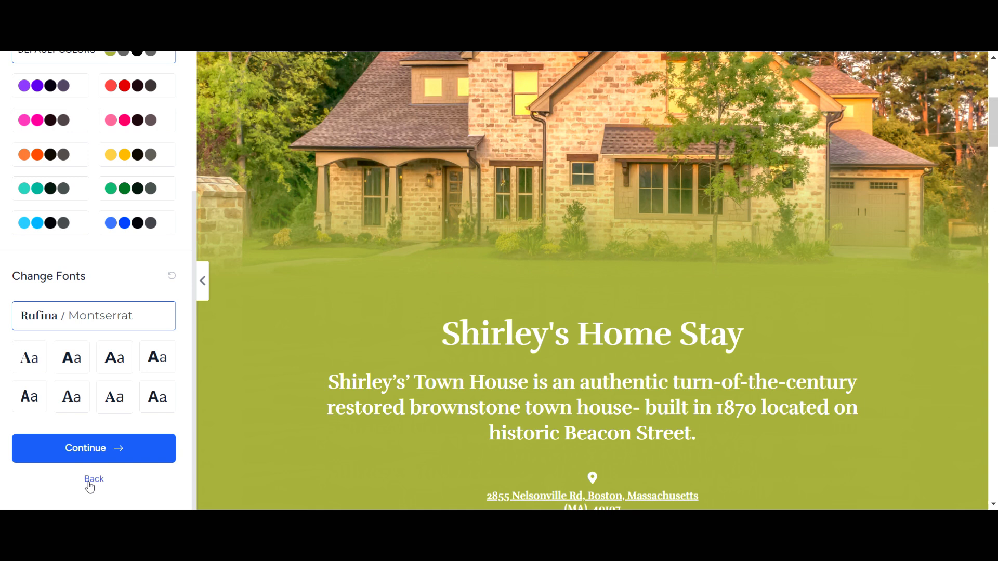
pyautogui.click(96, 452)
pyautogui.click(74, 430)
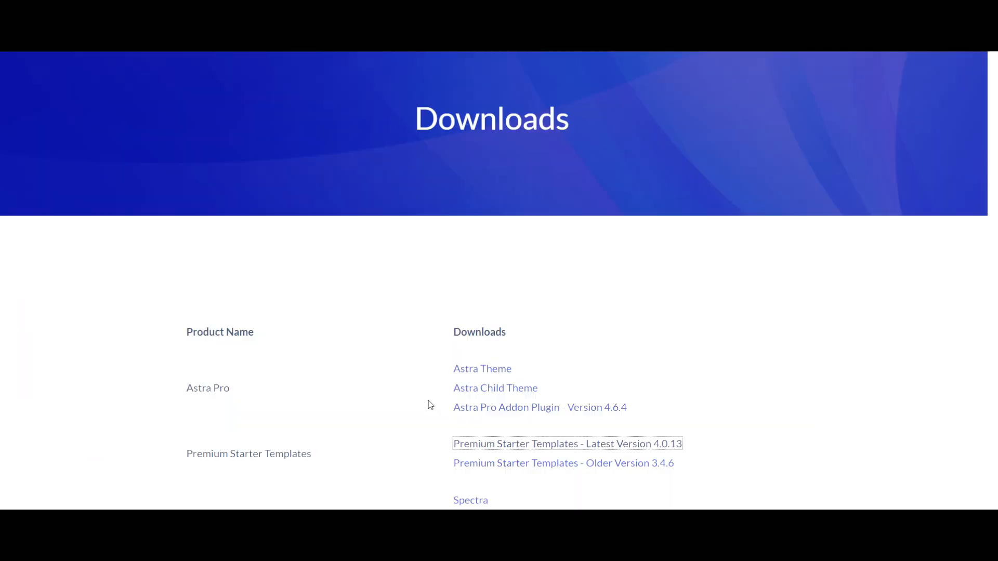
pyautogui.scroll(-5, 428, 404)
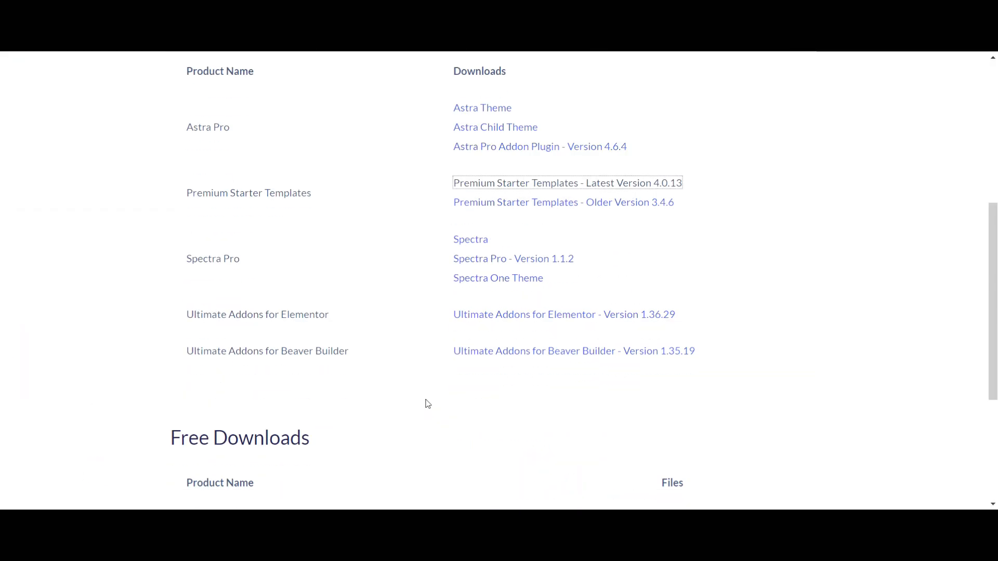
# Copy the Premium Starter Templates license key from Account > Licenses and submit it for Home Stay
pyautogui.scroll(5, 428, 405)
pyautogui.moveTo(606, 84)
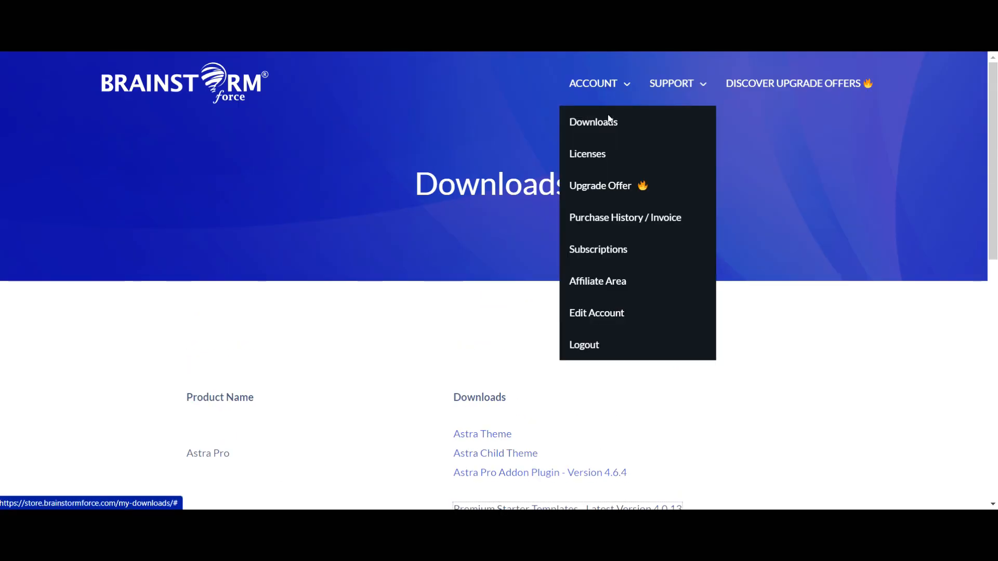
pyautogui.click(603, 161)
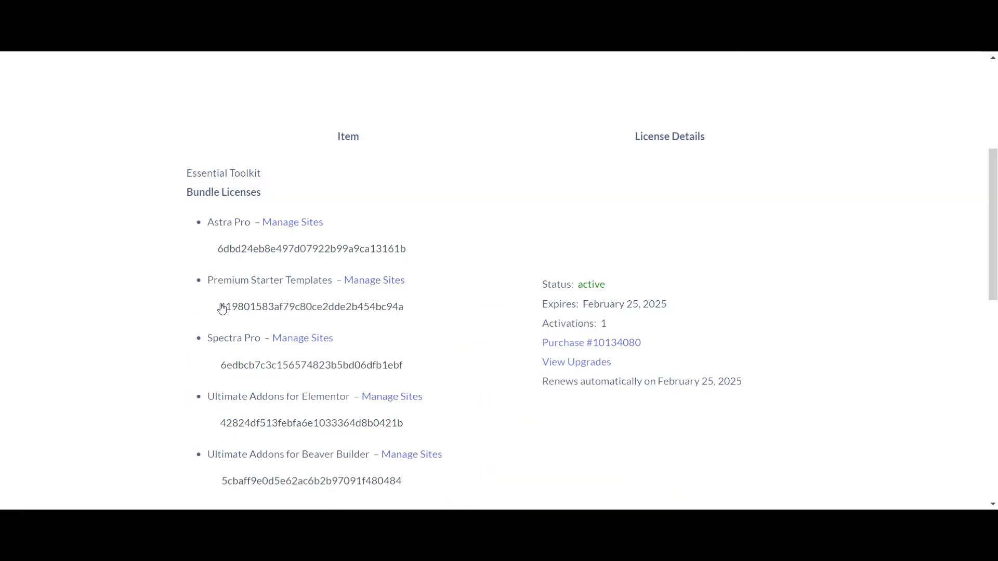
pyautogui.moveTo(222, 308); pyautogui.dragTo(414, 310)
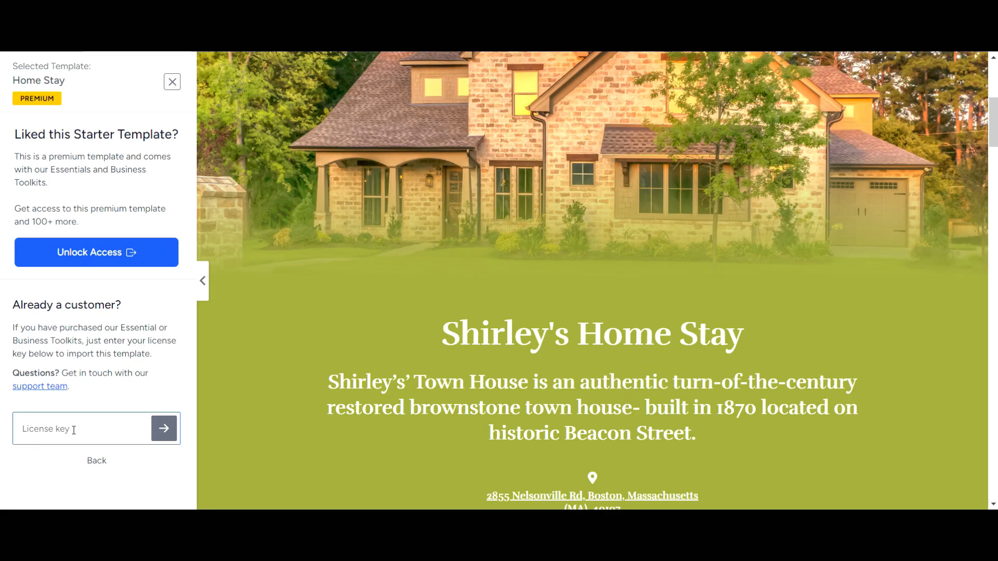
pyautogui.hotkey('ctrl', 'v')
pyautogui.click(163, 430)
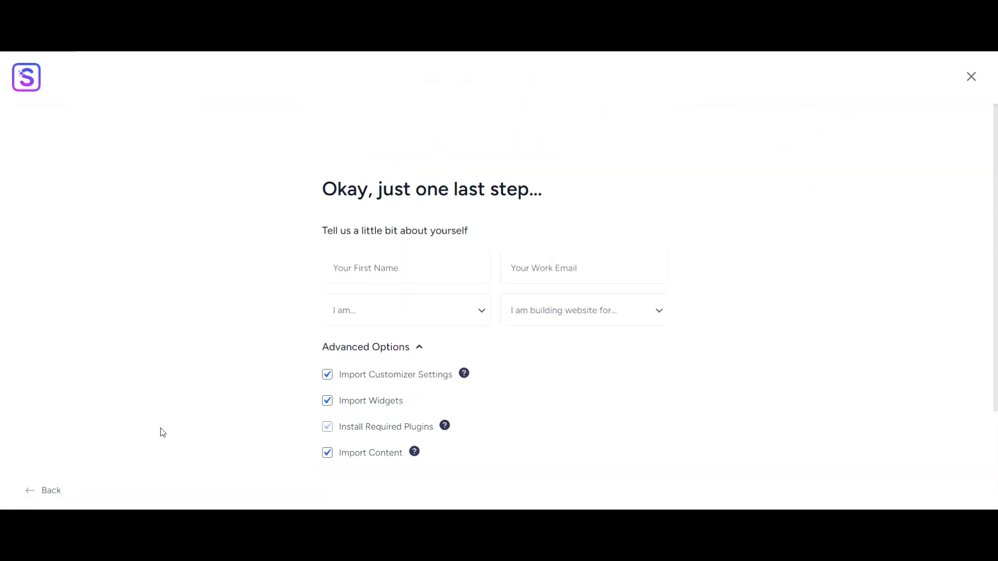
# Fill in the first name and work e-mail fields of the import form
pyautogui.click(427, 273)
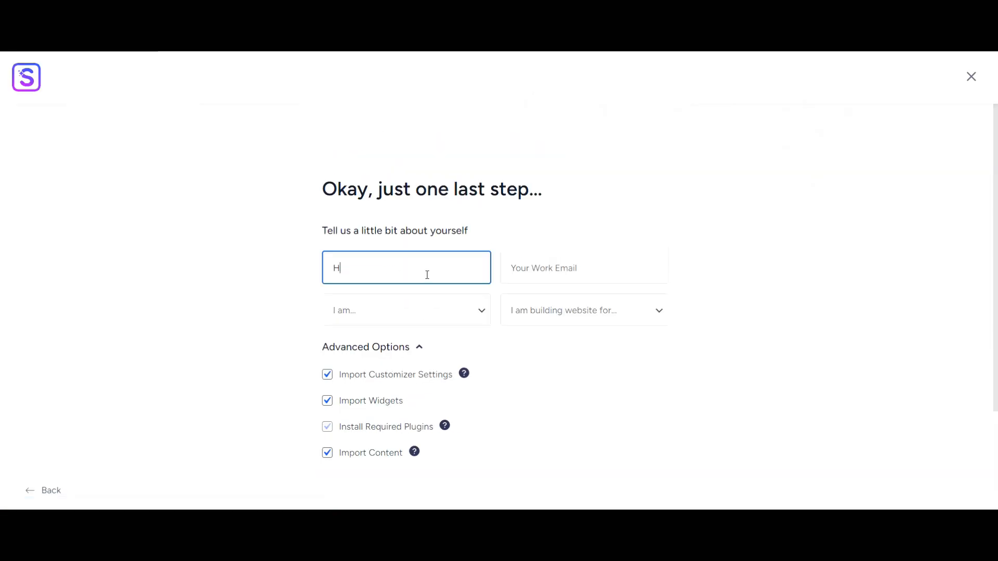
pyautogui.press('Tab')
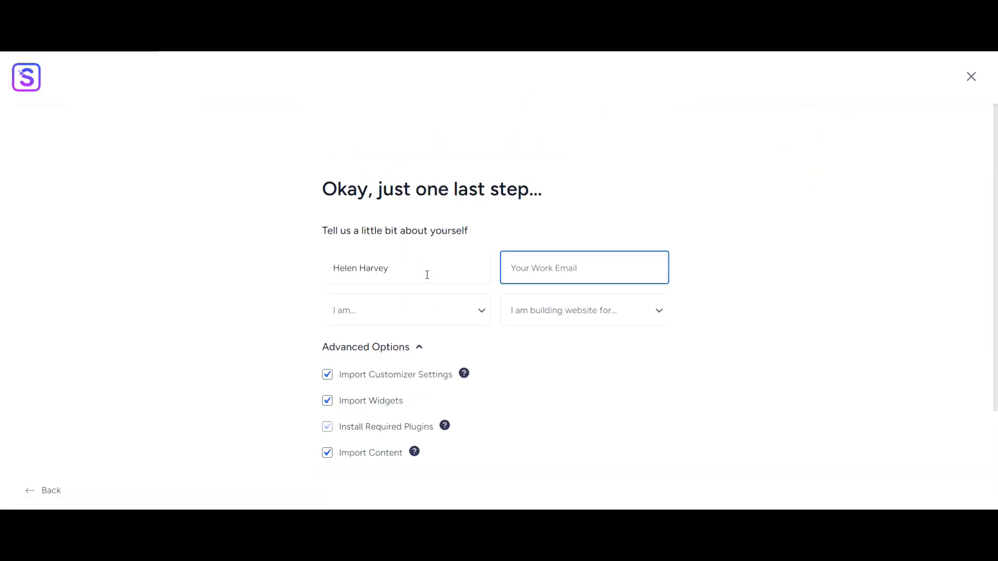
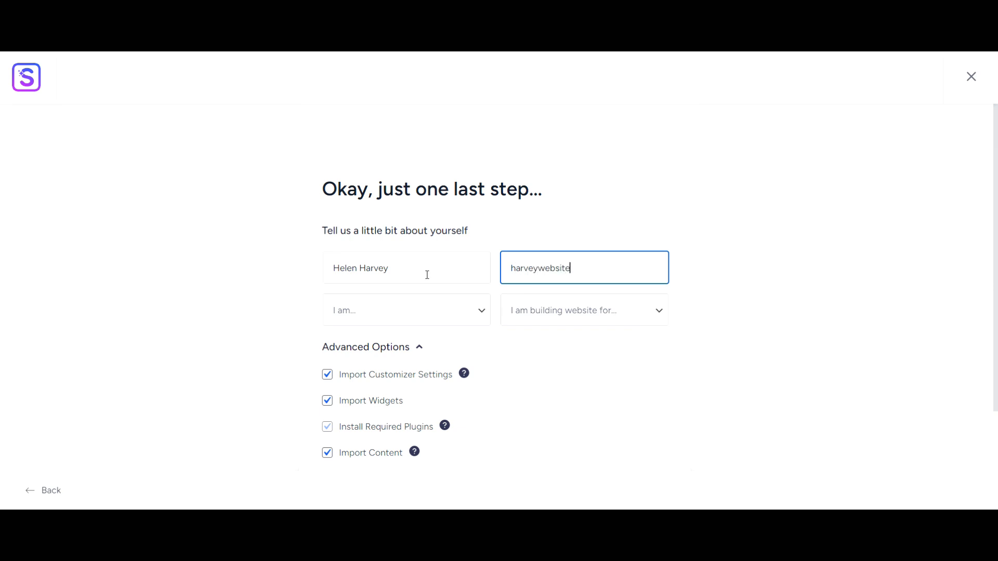
pyautogui.press('Tab')
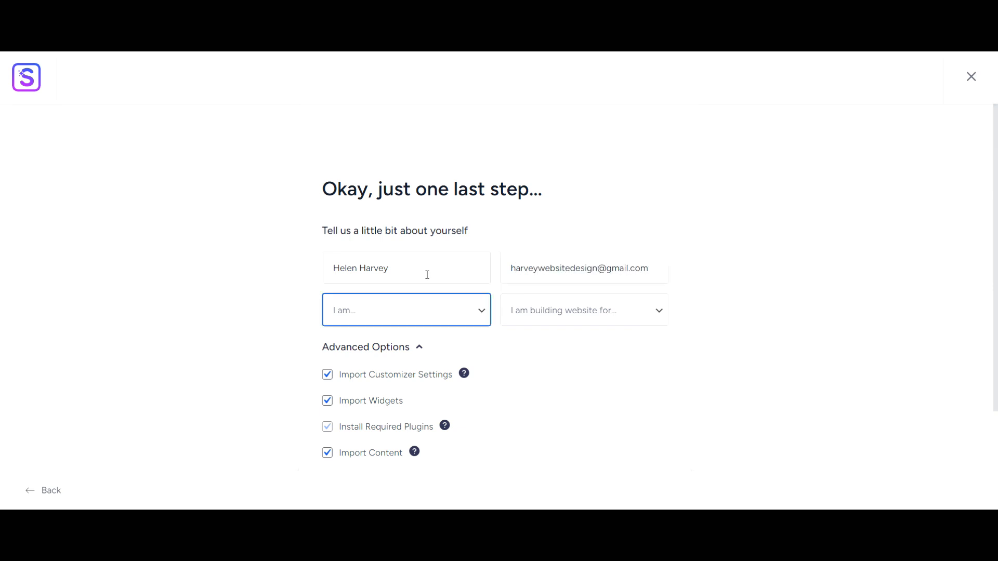
# Choose Intermediate and Myself/My Company, build the website, and open the finished site
pyautogui.click(427, 317)
pyautogui.click(376, 356)
pyautogui.click(534, 315)
pyautogui.click(535, 343)
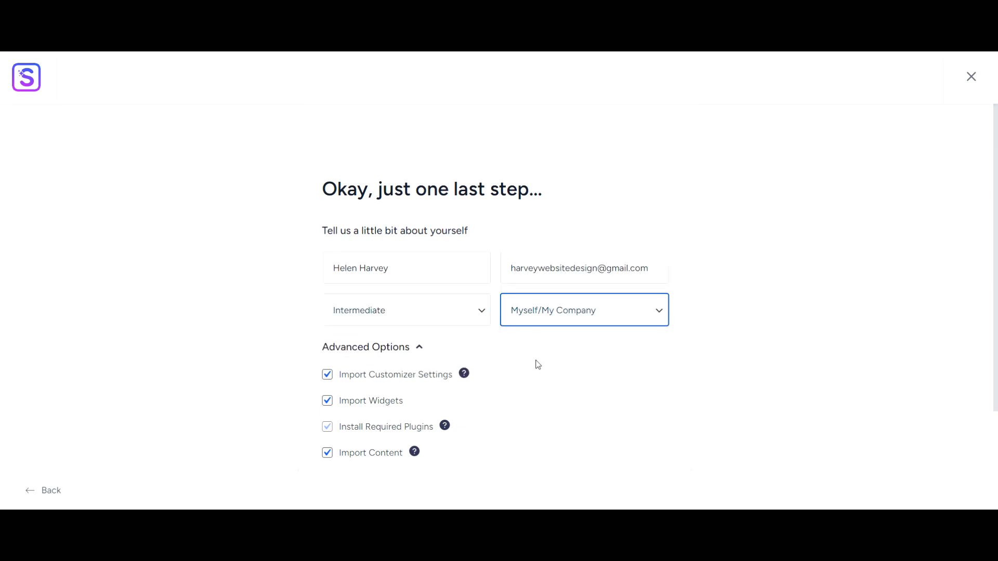
pyautogui.scroll(-3, 539, 365)
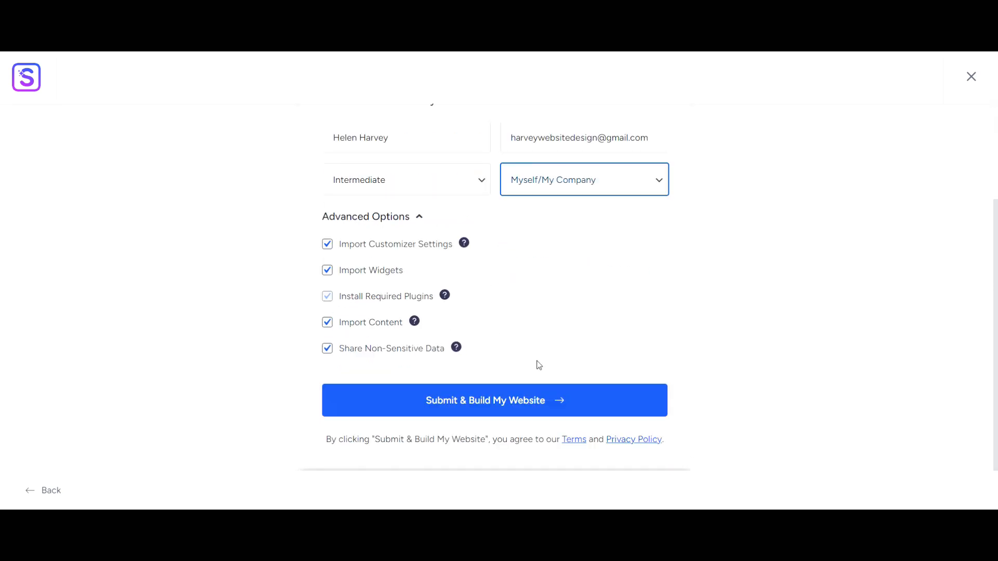
pyautogui.click(532, 409)
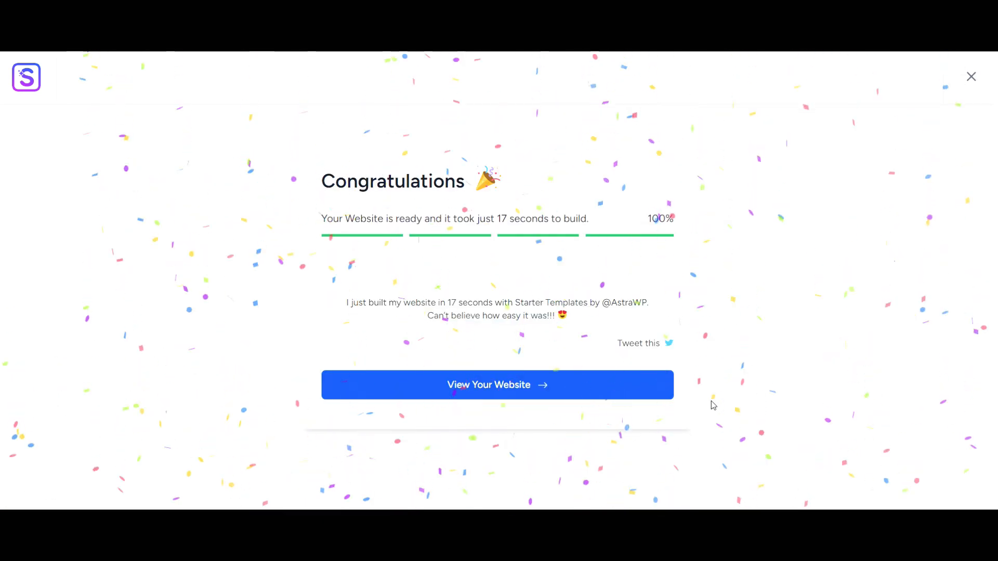
pyautogui.click(470, 396)
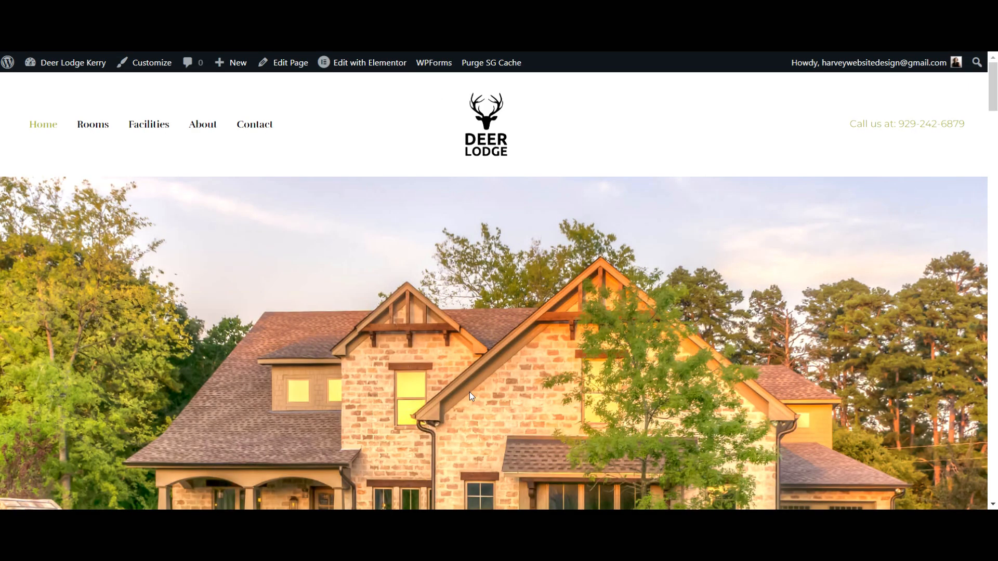
# Scroll through the live Deer Lodge Kerry home page, then return to the admin Dashboard
pyautogui.scroll(-15, 567, 235)
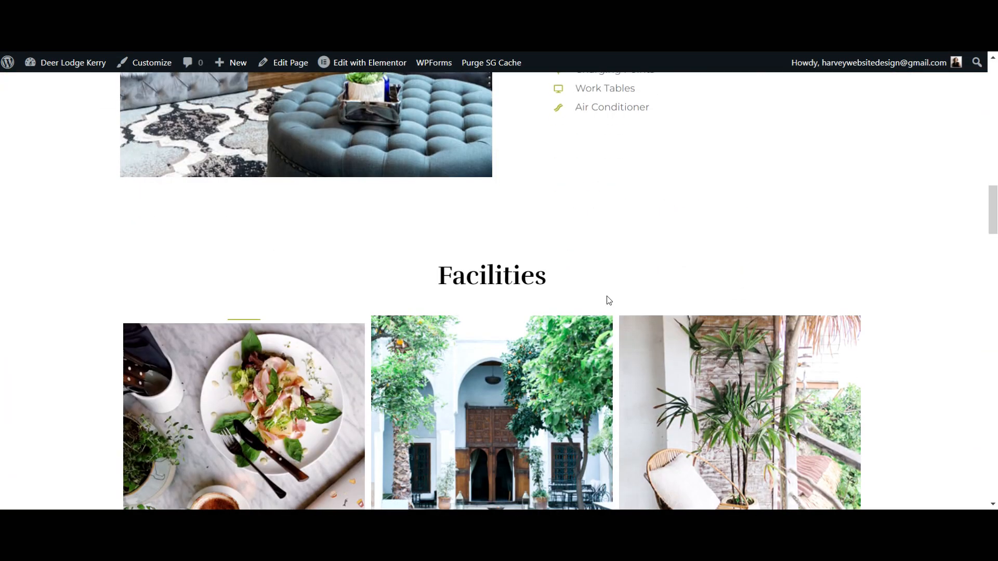
pyautogui.scroll(-3, 609, 301)
pyautogui.moveTo(992, 246); pyautogui.dragTo(956, 70)
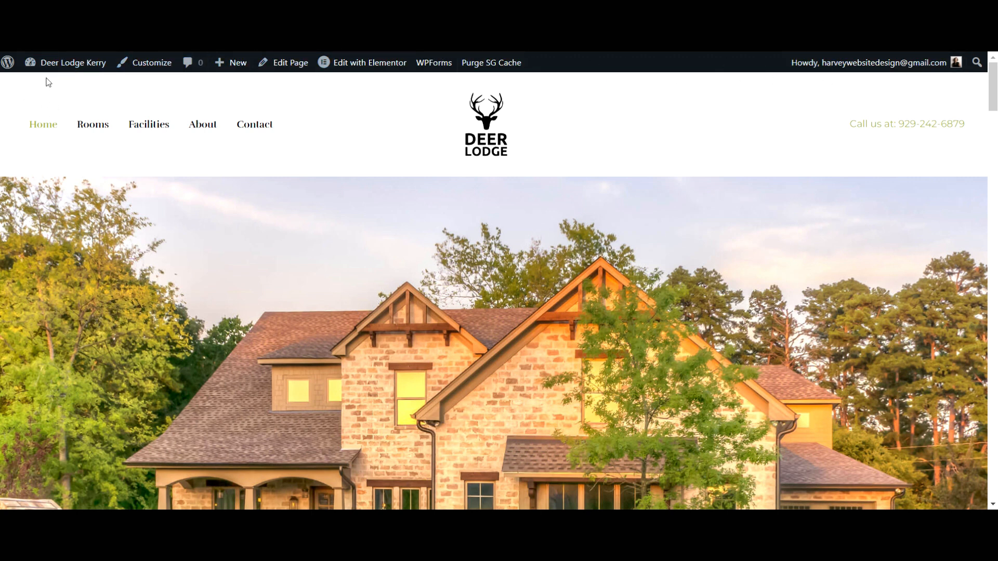
pyautogui.moveTo(54, 63)
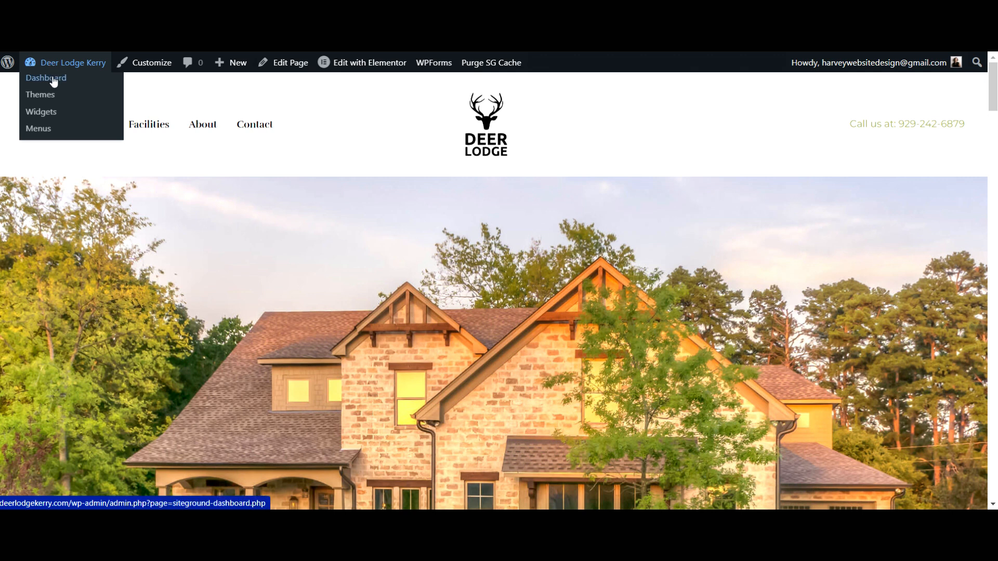
pyautogui.click(53, 80)
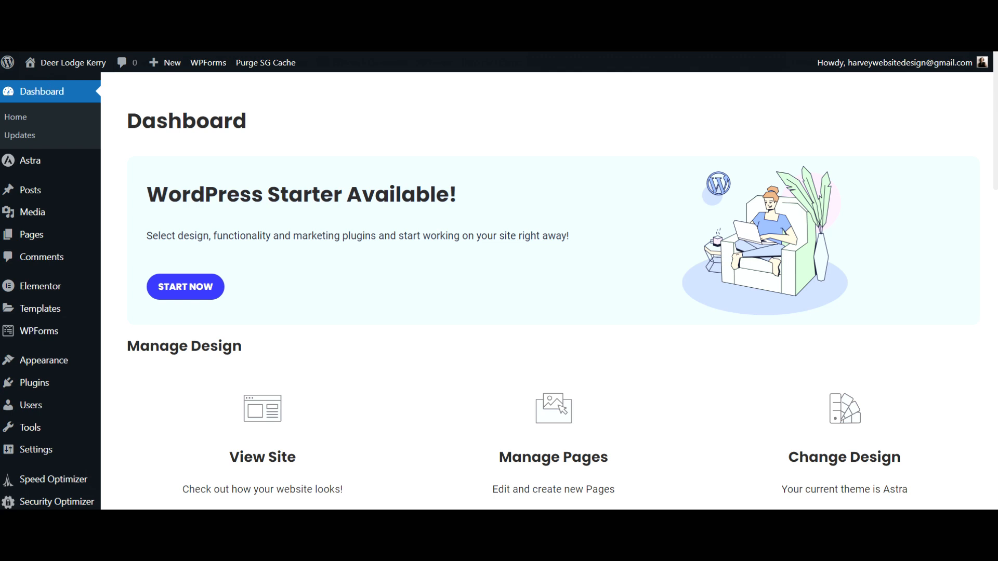
# Open Appearance > Customize to load the site's customization settings
pyautogui.moveTo(55, 432)
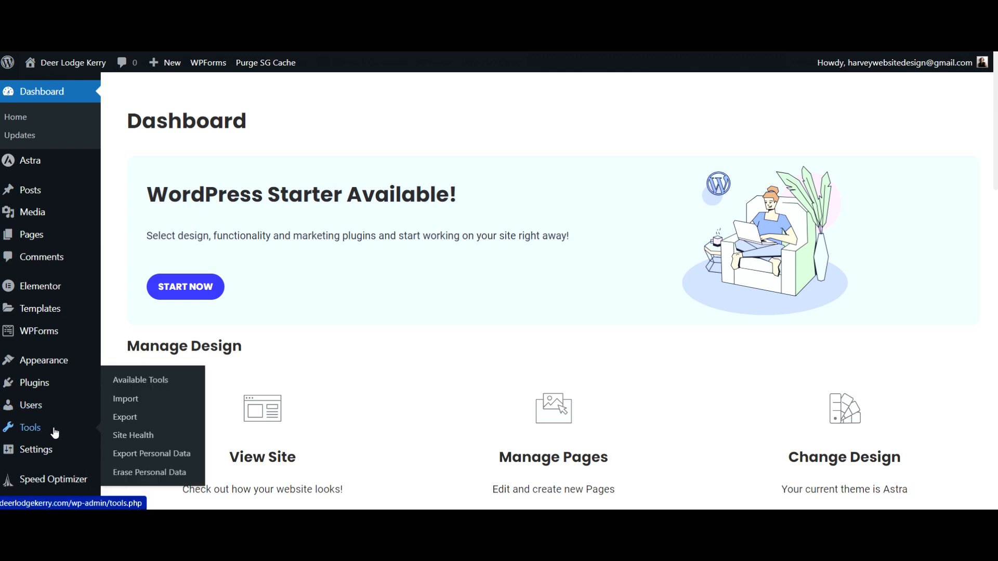
pyautogui.moveTo(44, 368)
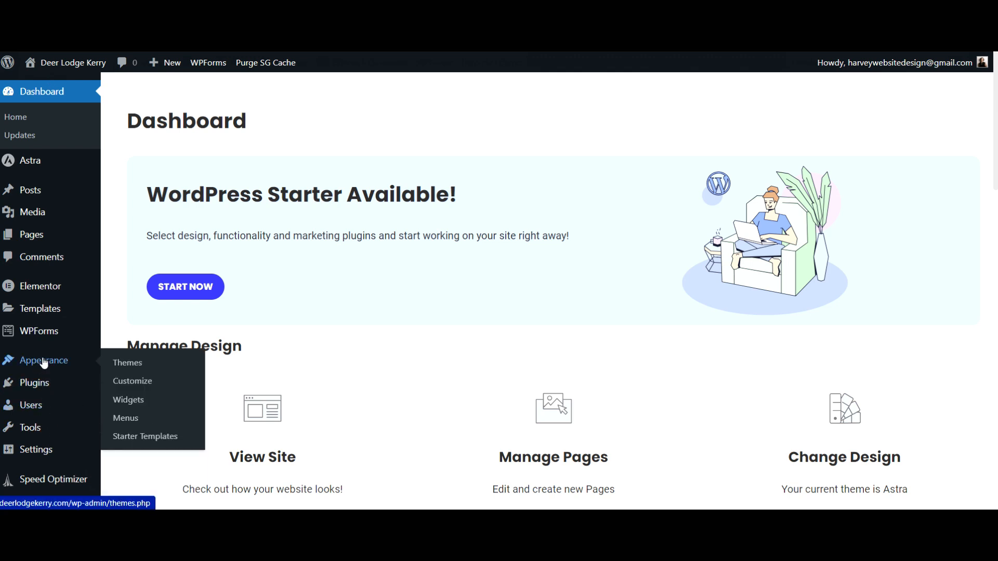
pyautogui.click(137, 387)
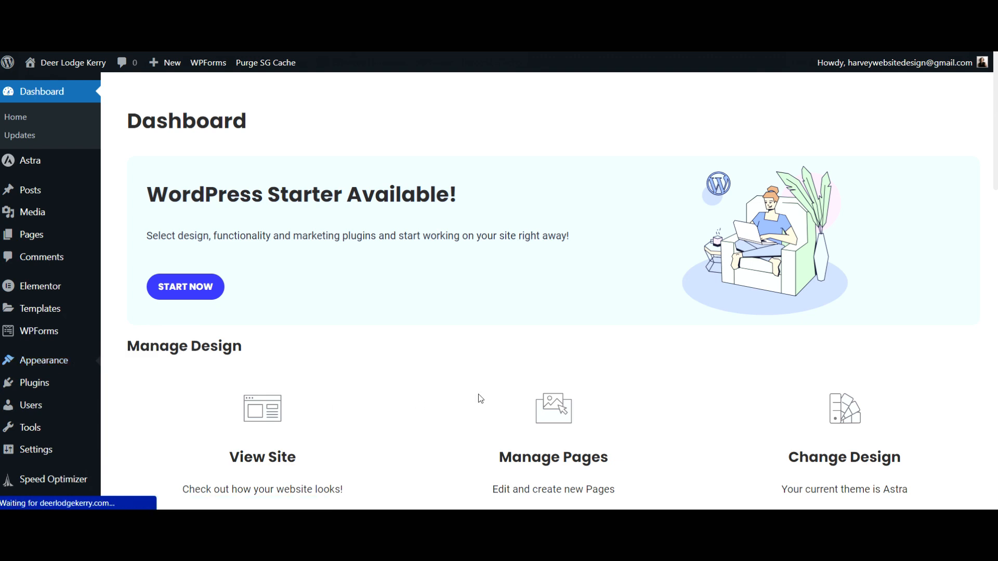
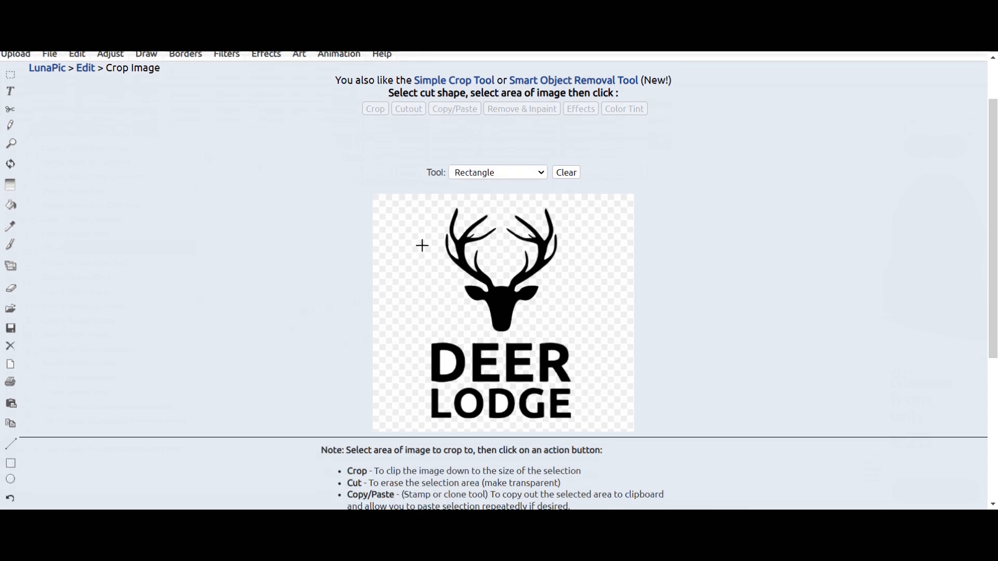
# Crop the logo to a rectangle around just the deer head and antlers
pyautogui.click(497, 174)
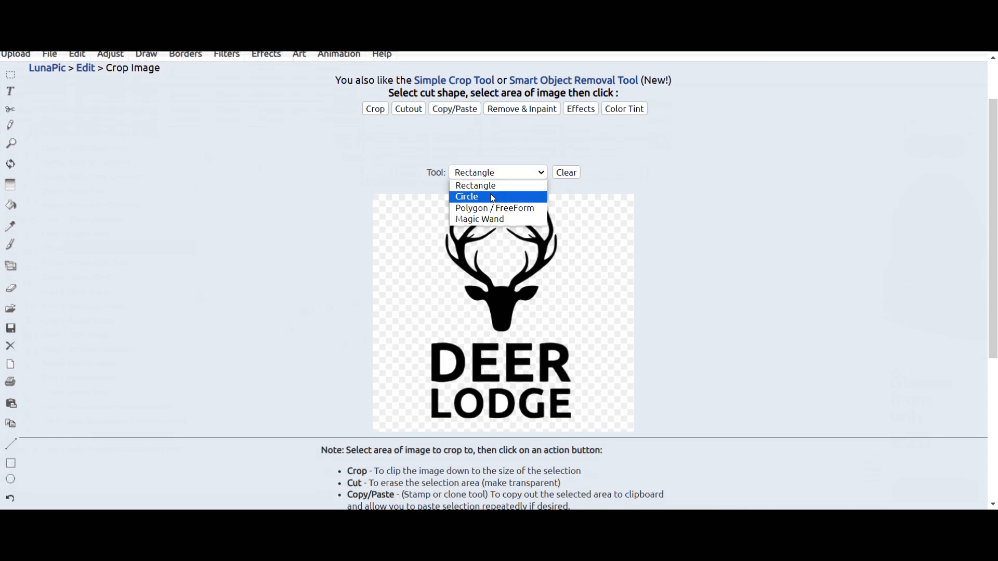
pyautogui.click(315, 200)
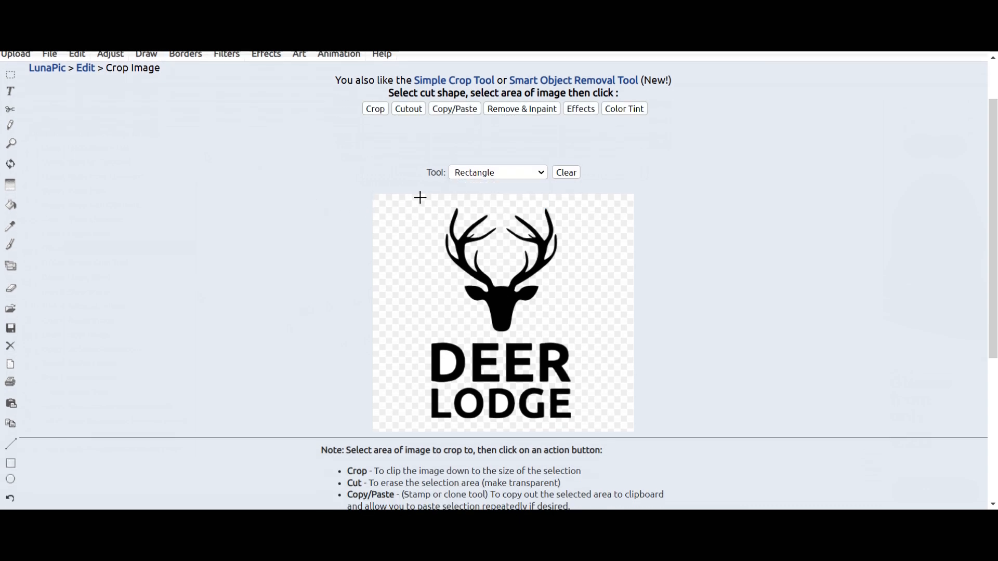
pyautogui.moveTo(431, 201); pyautogui.dragTo(567, 338)
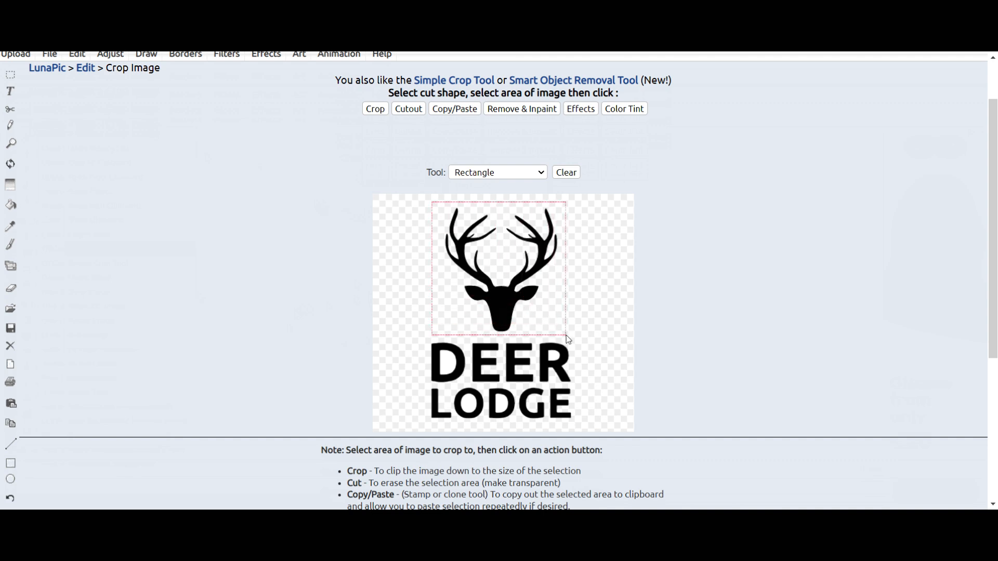
pyautogui.moveTo(566, 335); pyautogui.dragTo(570, 335)
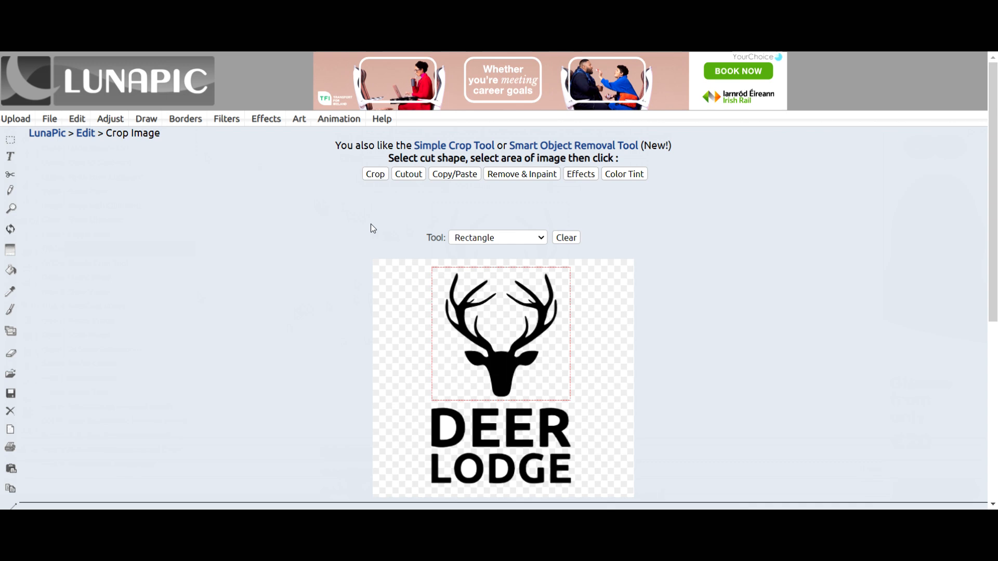
pyautogui.click(371, 178)
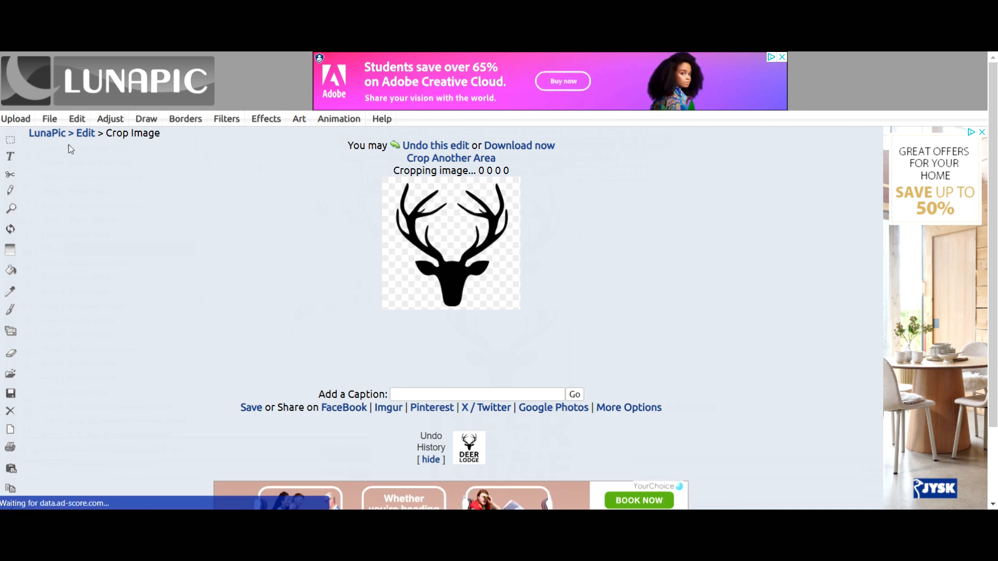
# Save the cropped deer-head image as a PNG
pyautogui.click(52, 120)
pyautogui.click(57, 134)
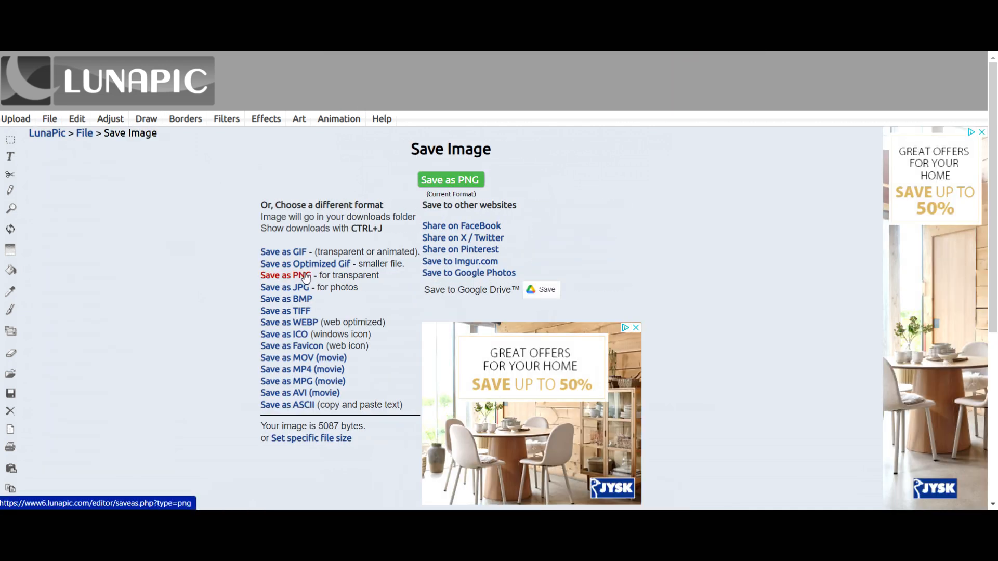
pyautogui.click(302, 277)
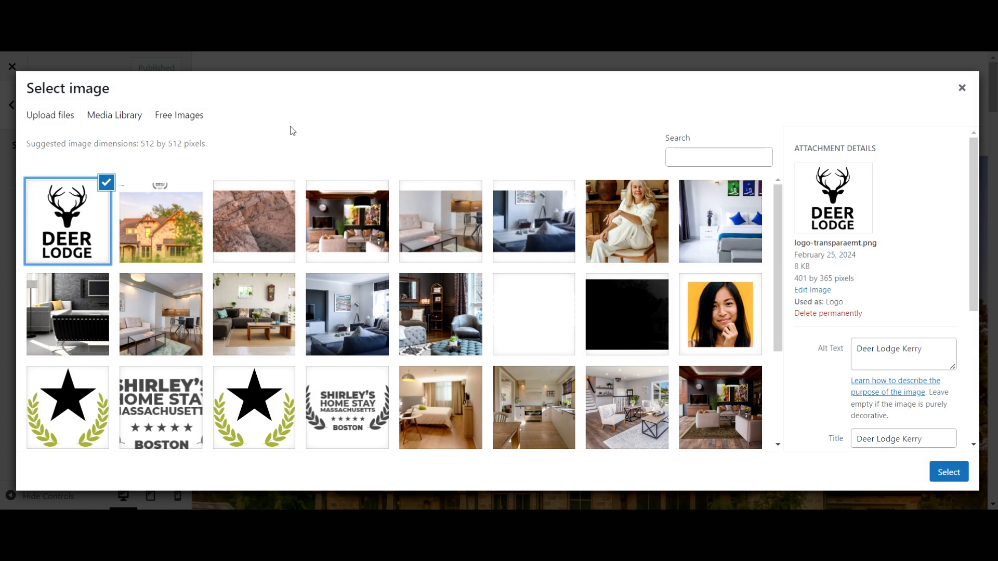
# Upload icon.png and use it as the site icon without cropping
pyautogui.click(72, 116)
pyautogui.moveTo(149, 296); pyautogui.dragTo(452, 304)
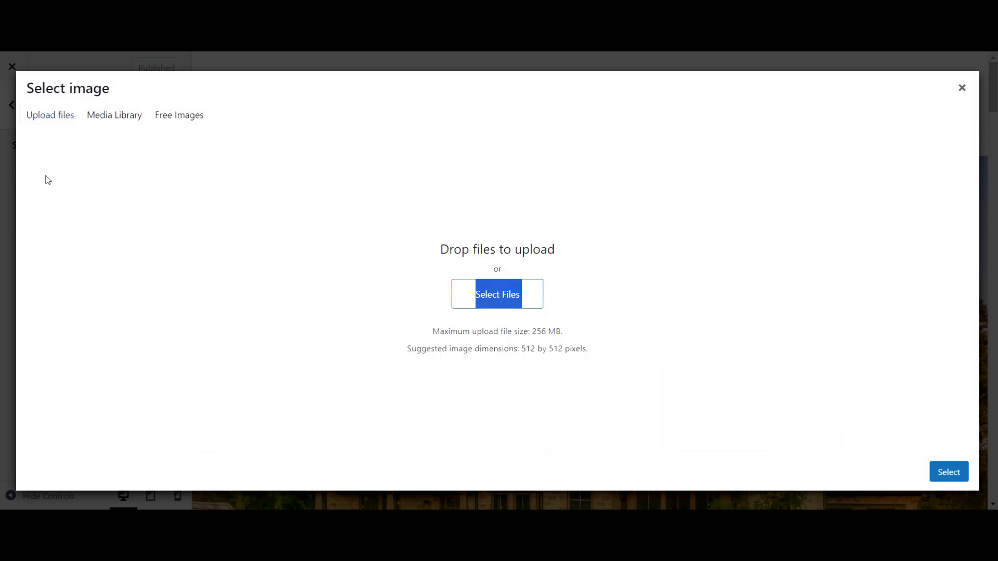
pyautogui.click(40, 118)
pyautogui.click(485, 298)
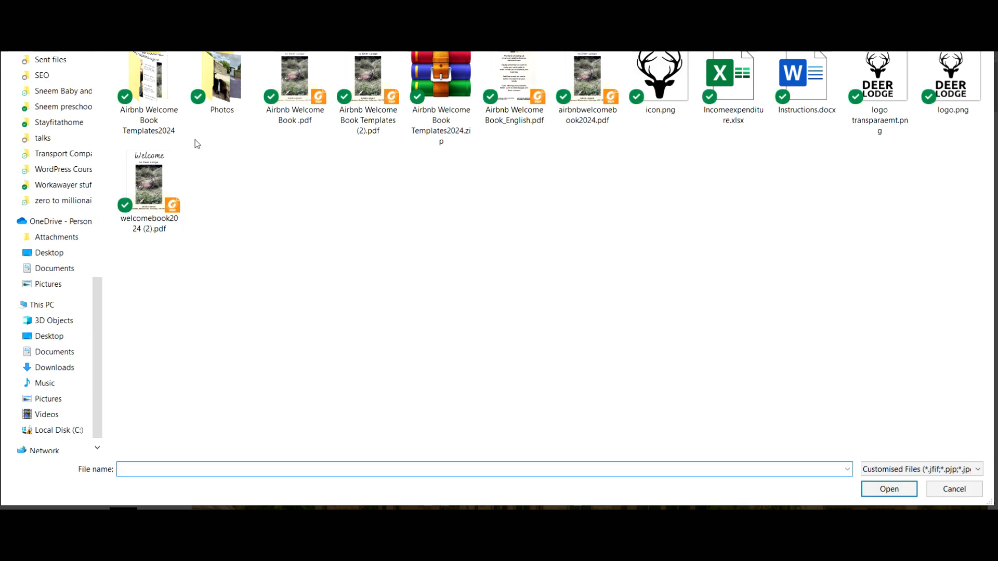
pyautogui.click(671, 88)
pyautogui.doubleClick(670, 88)
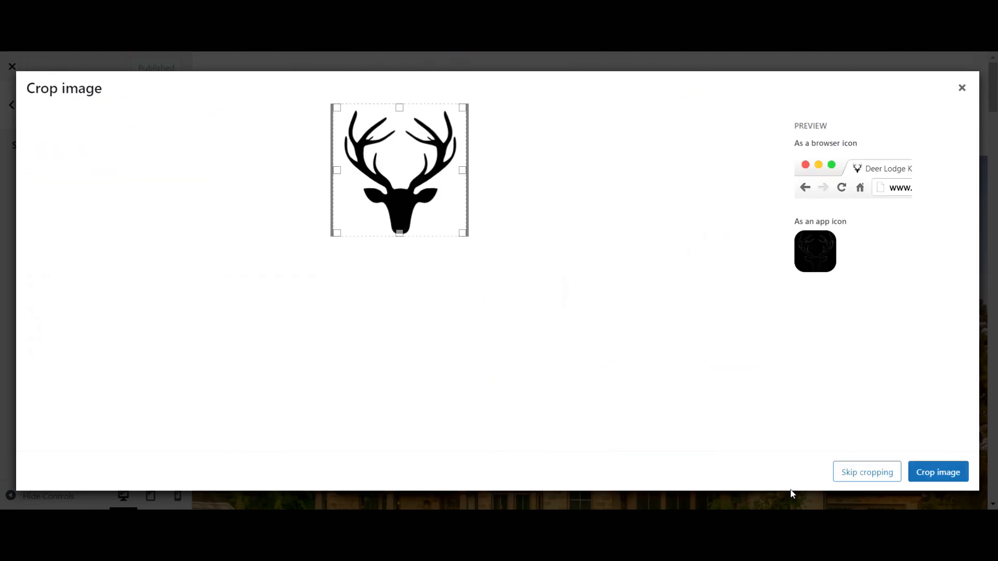
pyautogui.click(877, 474)
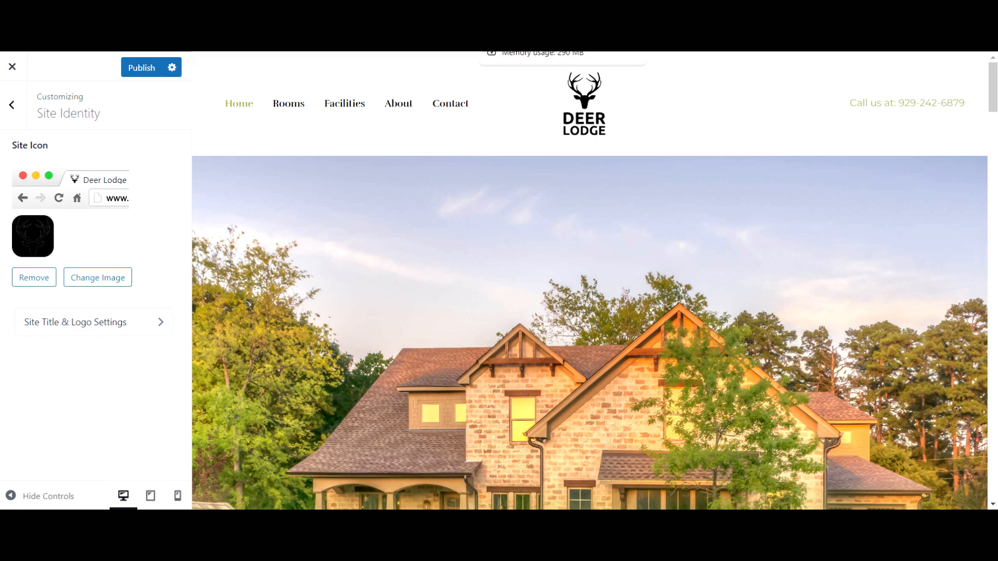
# Paste the tagline 'Stay in Deer Lodge Kerry our AirBnB' into Site Title & Logo settings and publish
pyautogui.click(139, 332)
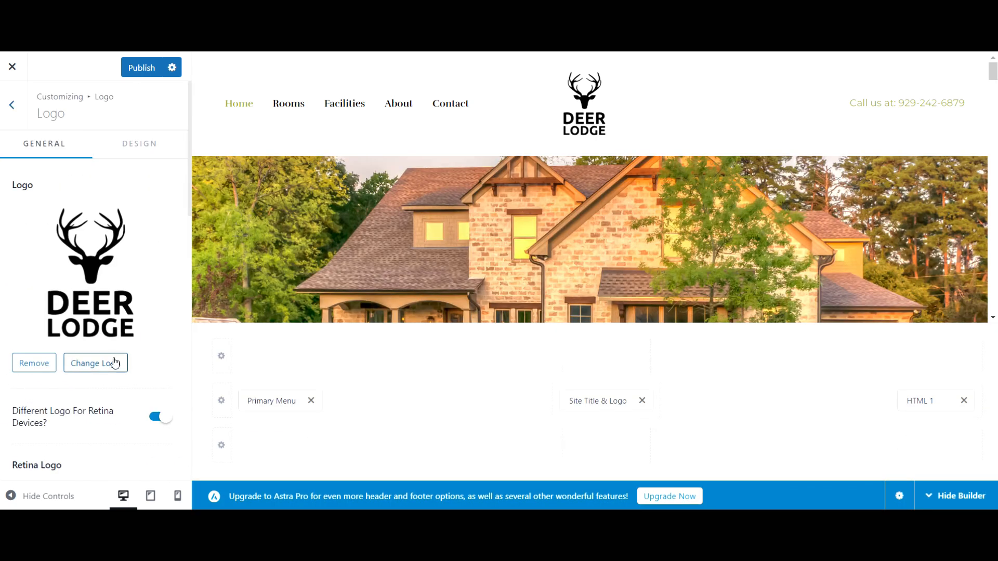
pyautogui.scroll(-7, 114, 361)
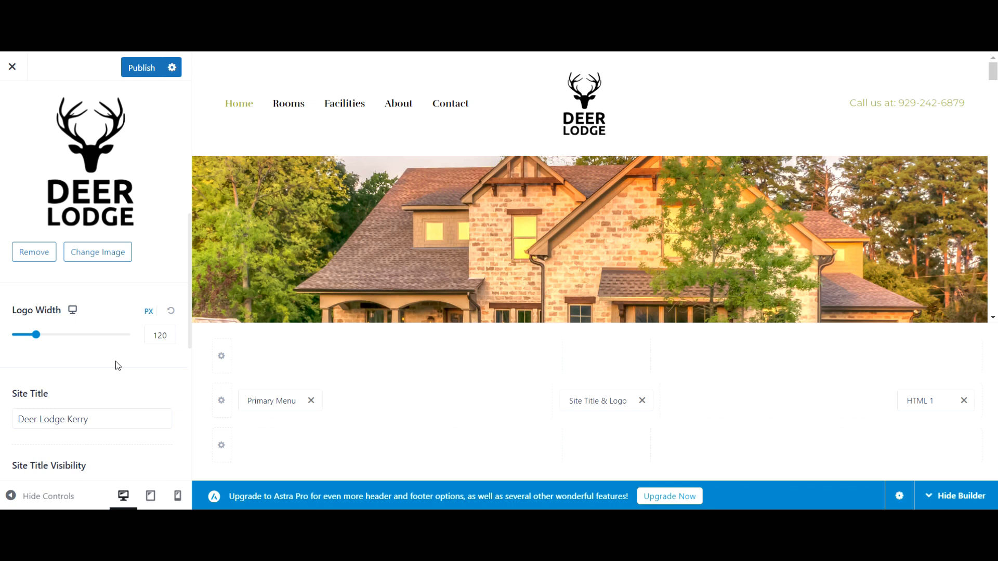
pyautogui.scroll(-5, 118, 365)
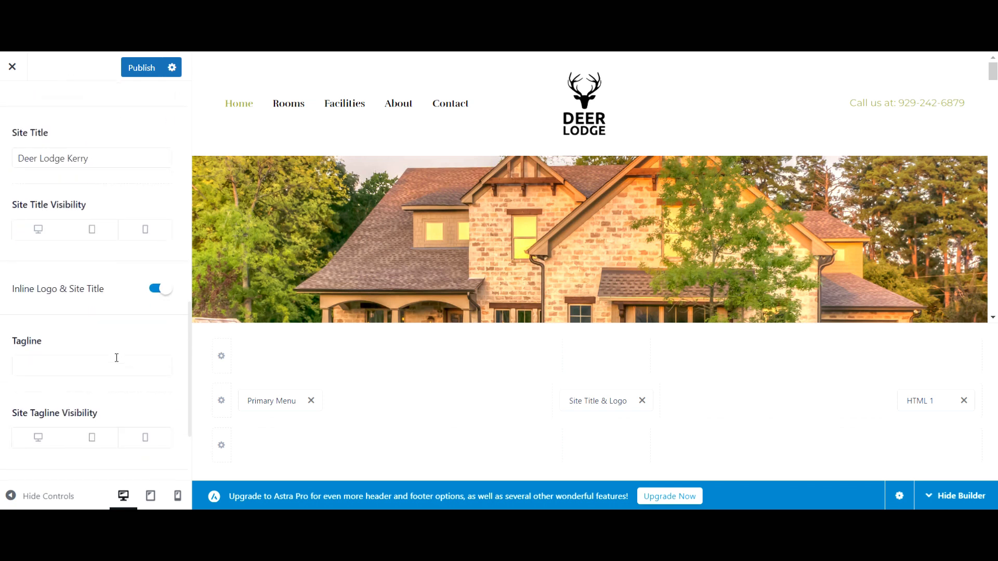
pyautogui.click(121, 365)
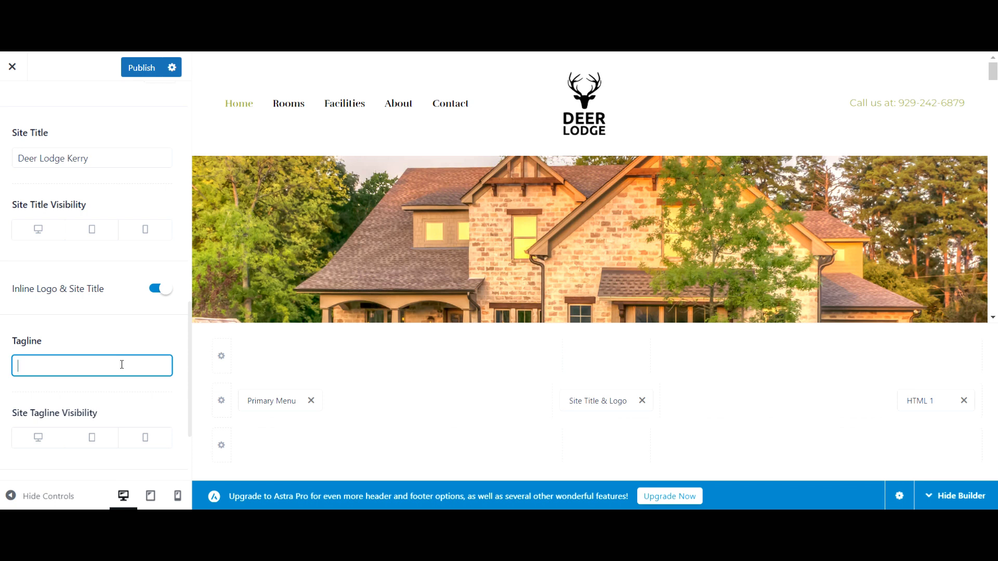
pyautogui.write('Stay in Deer Lodge Kerry our AirBnB')
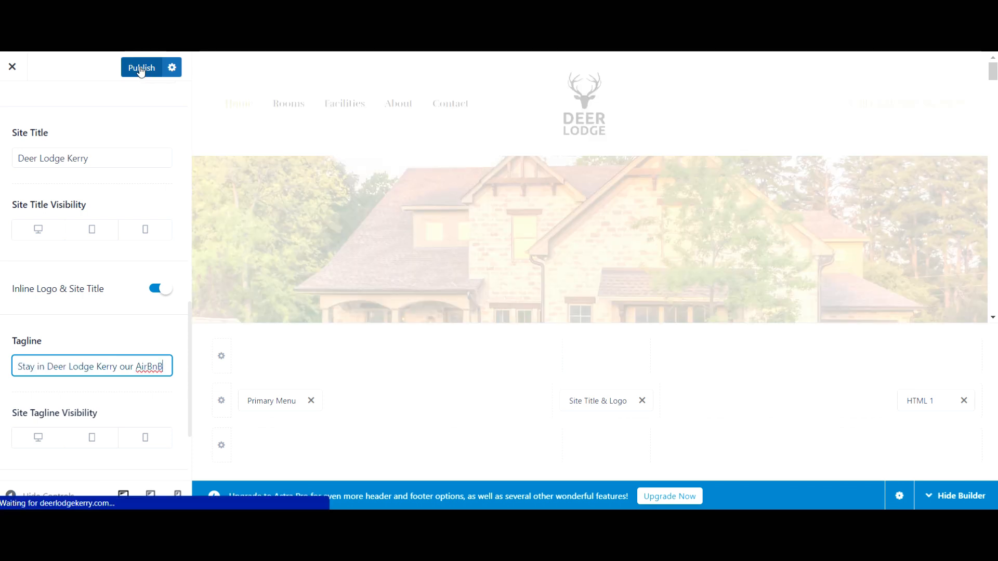
pyautogui.click(139, 67)
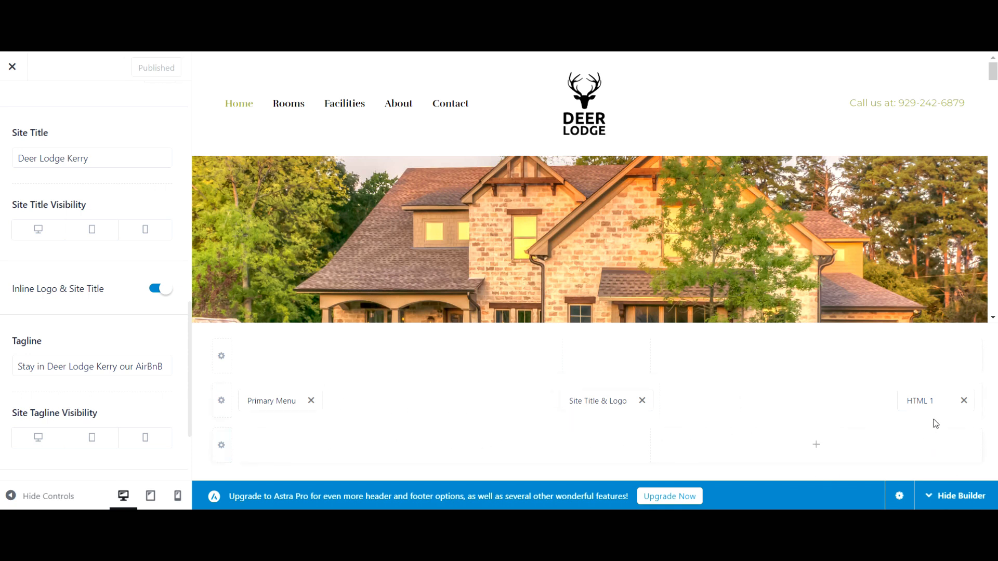
pyautogui.click(922, 403)
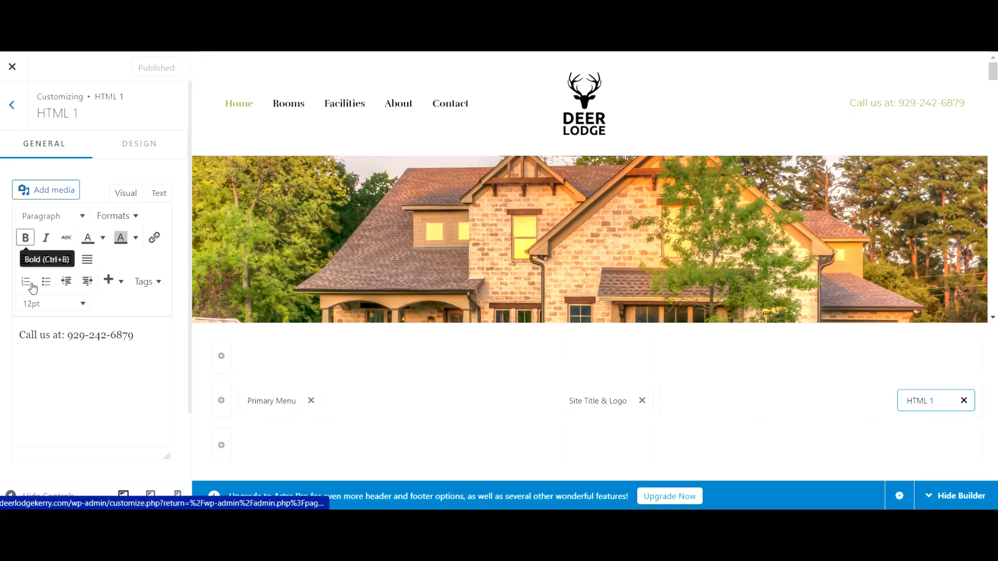
# Replace the header's 'Call us at' phone line with an 'Email:' line giving the lodge's contact e-mail, and publish
pyautogui.moveTo(136, 335); pyautogui.dragTo(70, 335)
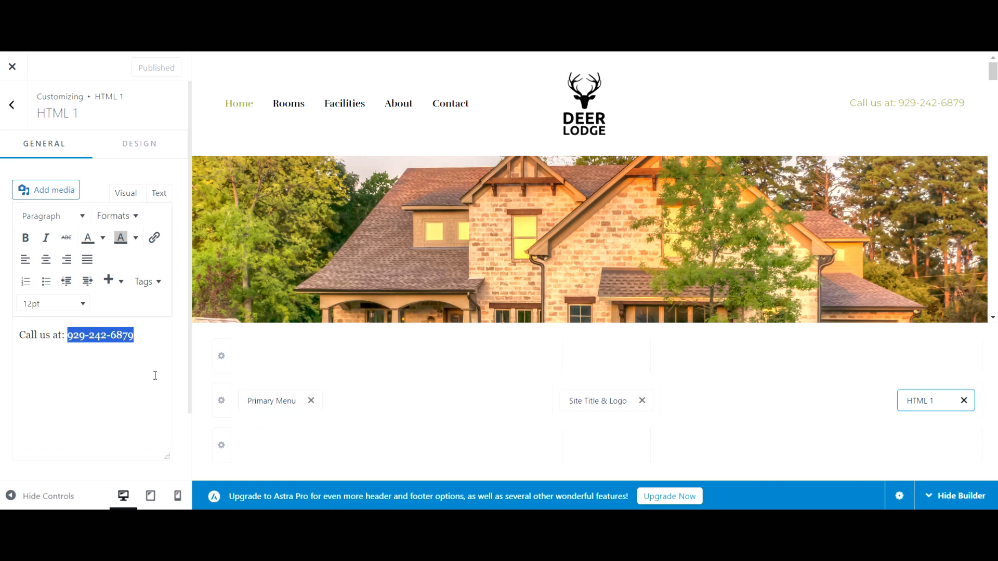
pyautogui.moveTo(137, 337); pyautogui.dragTo(4, 328)
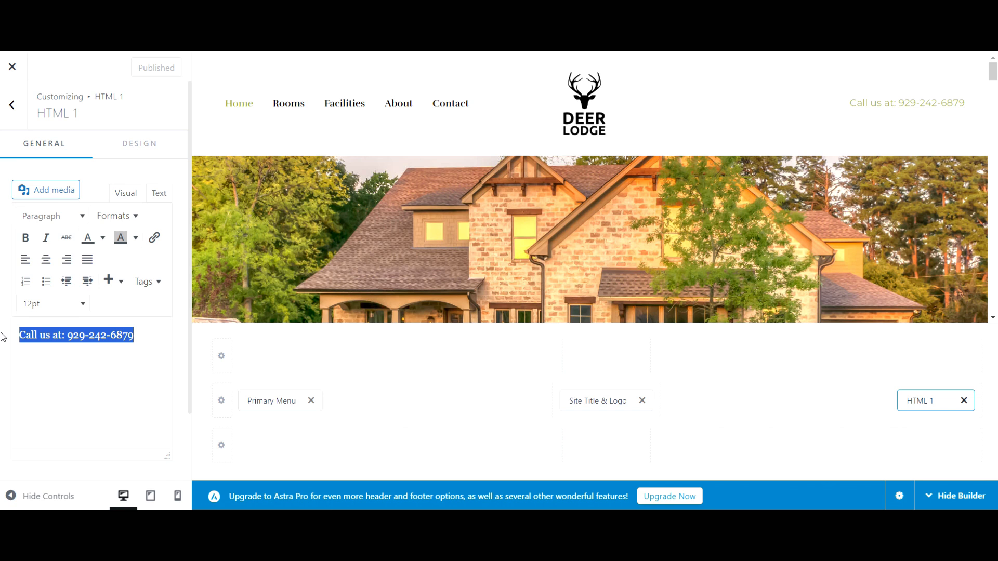
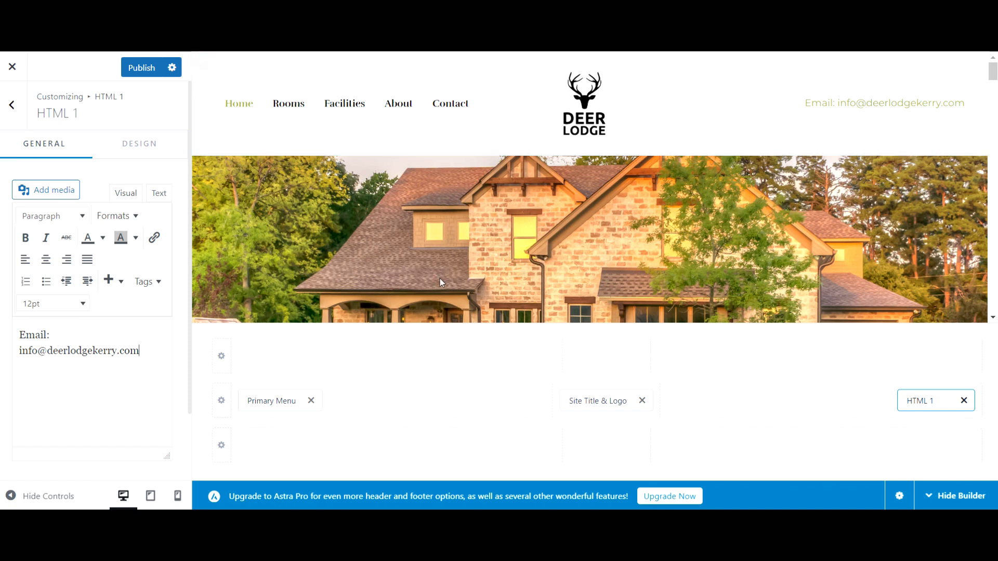
pyautogui.click(130, 73)
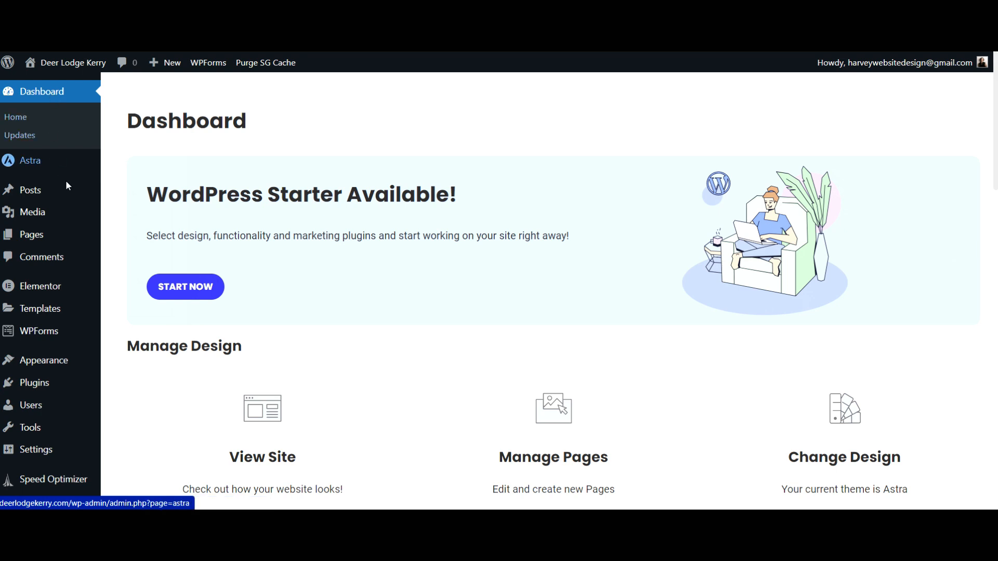
# Go to Appearance > Menus to view the Home, Rooms, Facilities, About and Contact items
pyautogui.moveTo(31, 367)
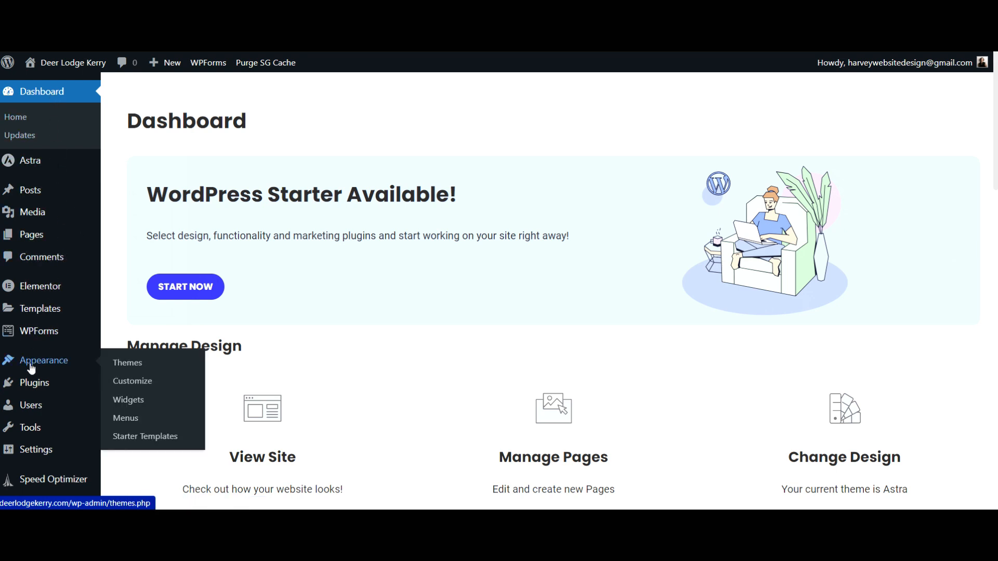
pyautogui.click(119, 424)
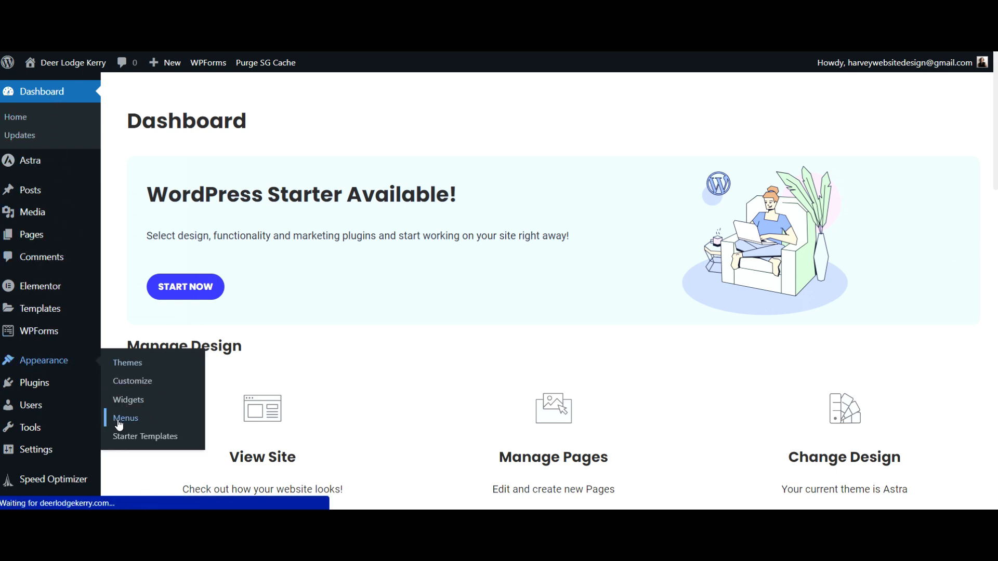
pyautogui.scroll(-1, 757, 410)
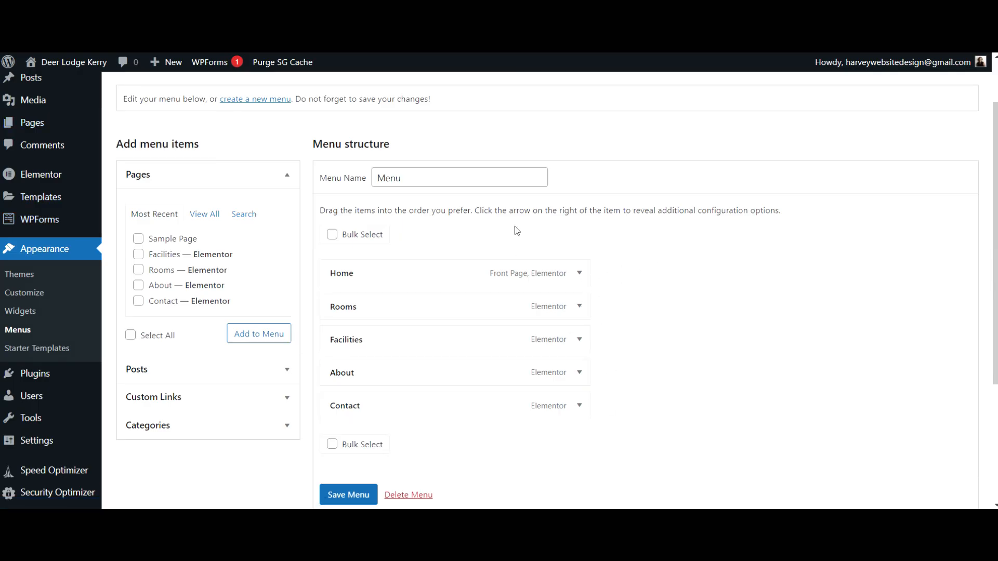
# Search plugins for 'duplicate pag', then install and activate the Duplicate Page plugin
pyautogui.moveTo(29, 382)
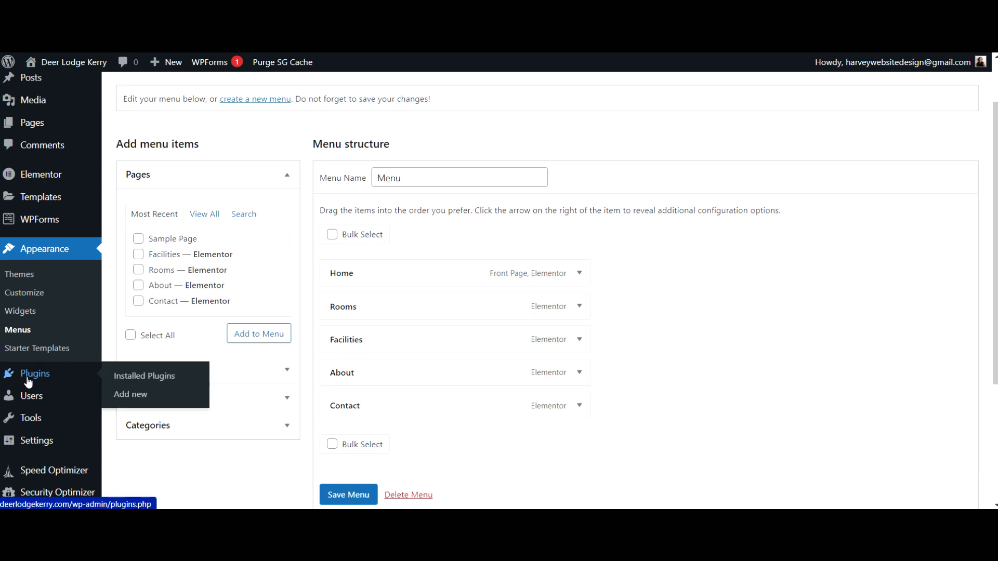
pyautogui.click(29, 381)
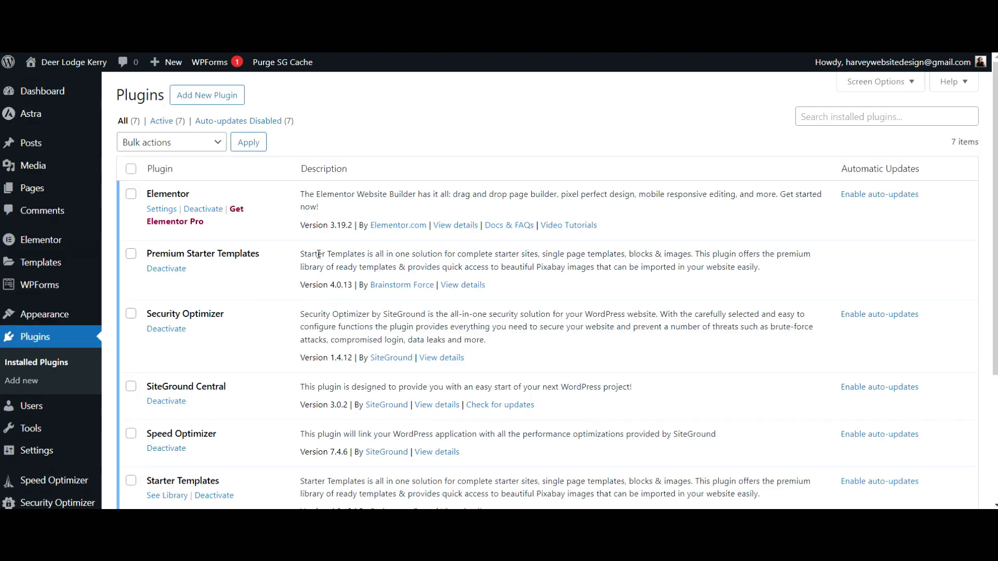
pyautogui.click(229, 103)
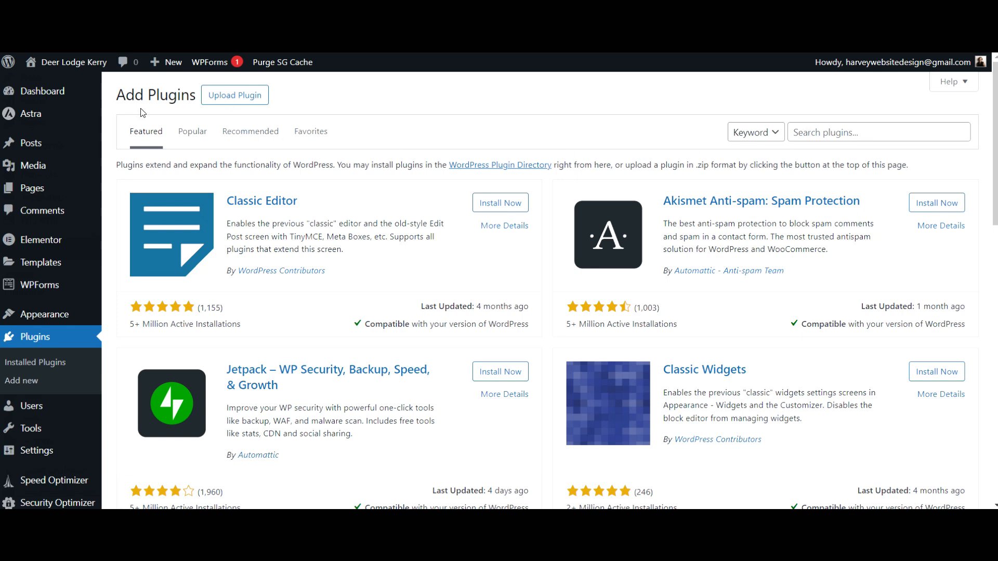
pyautogui.click(875, 132)
pyautogui.write('duplica')
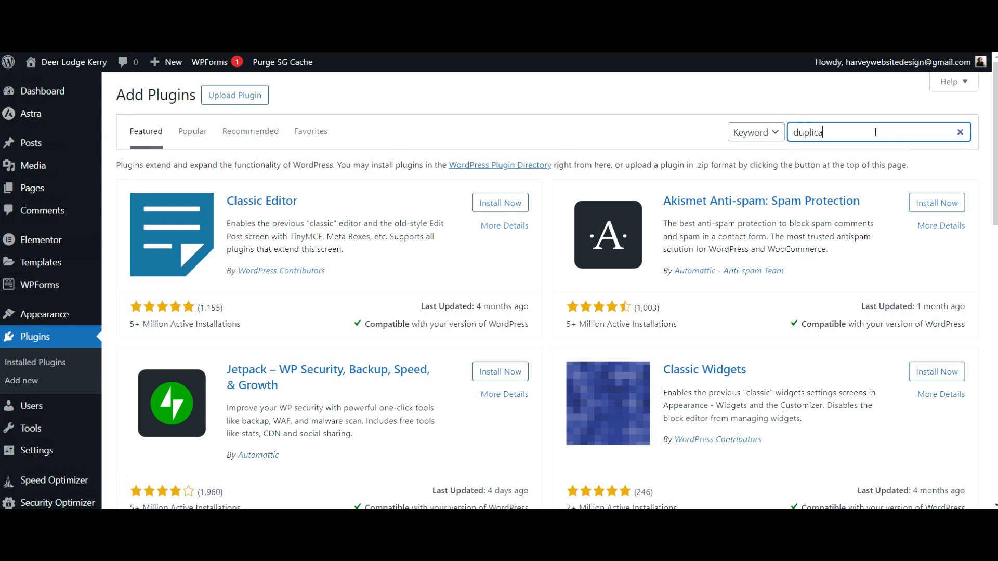
pyautogui.write('te page')
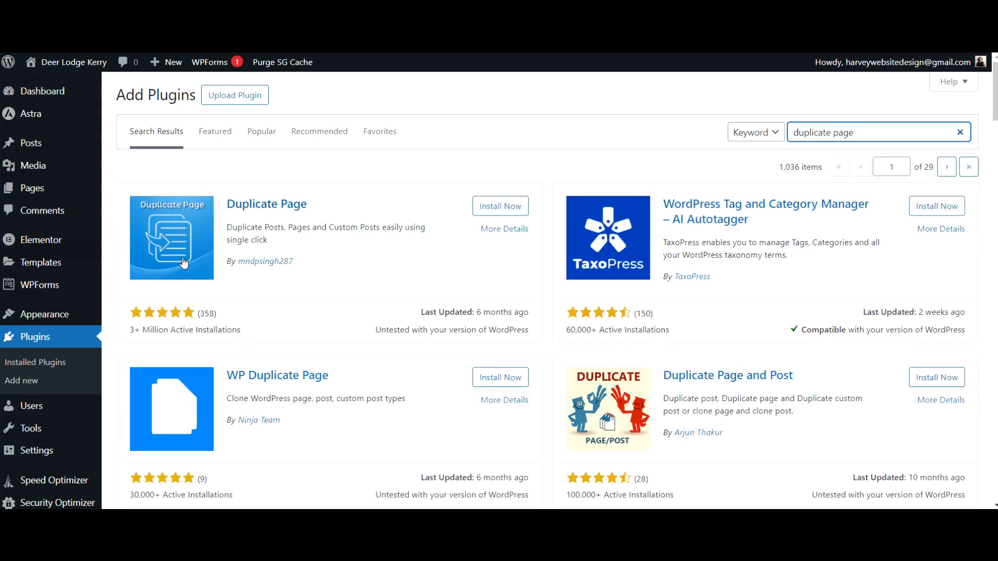
pyautogui.click(487, 215)
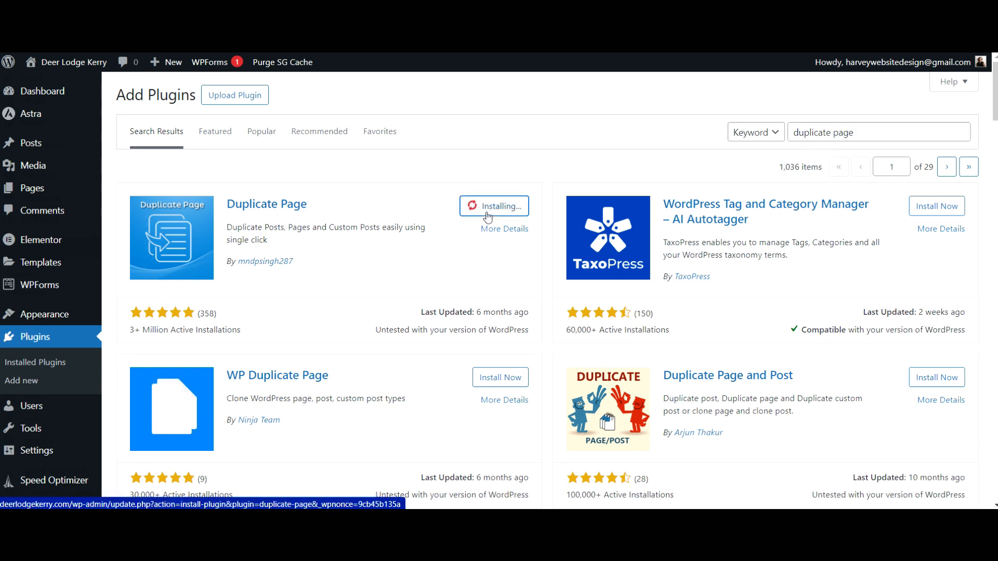
pyautogui.click(502, 207)
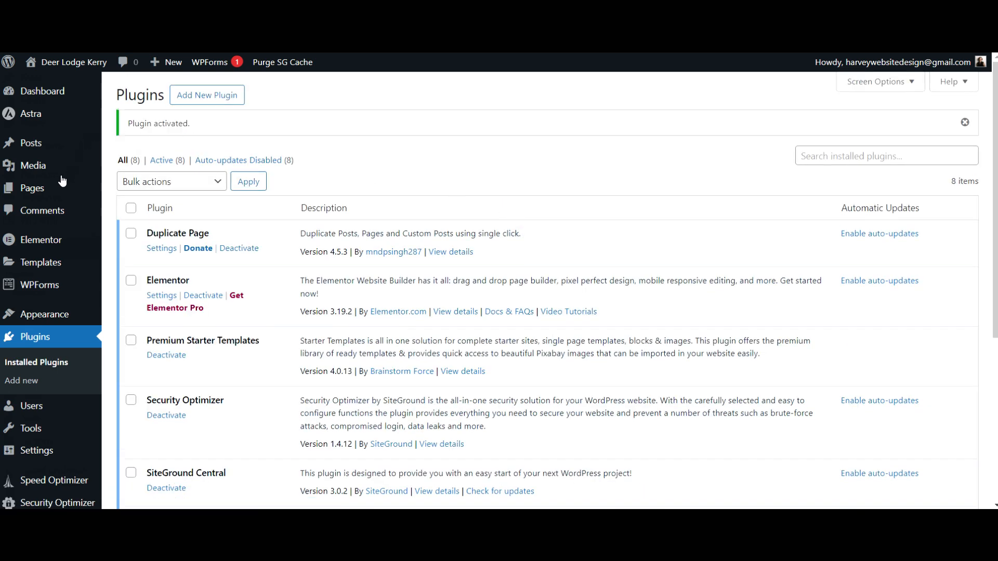
pyautogui.click(35, 192)
pyautogui.scroll(-2, 465, 319)
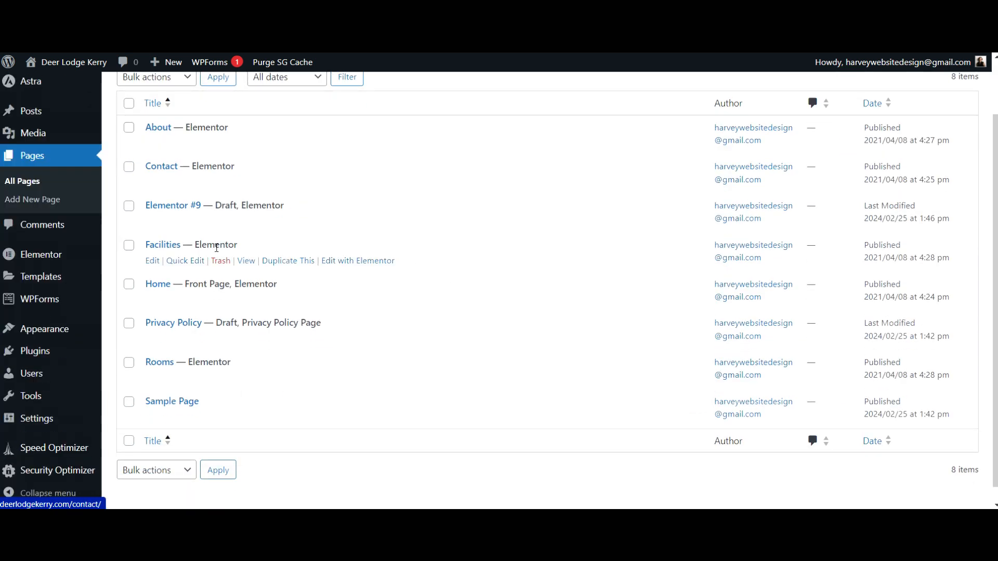
# View the live Facilities page in a new tab, then go back to the Pages list
pyautogui.rightClick(246, 261)
pyautogui.click(266, 277)
pyautogui.hotkey('ctrl', 'Tab')
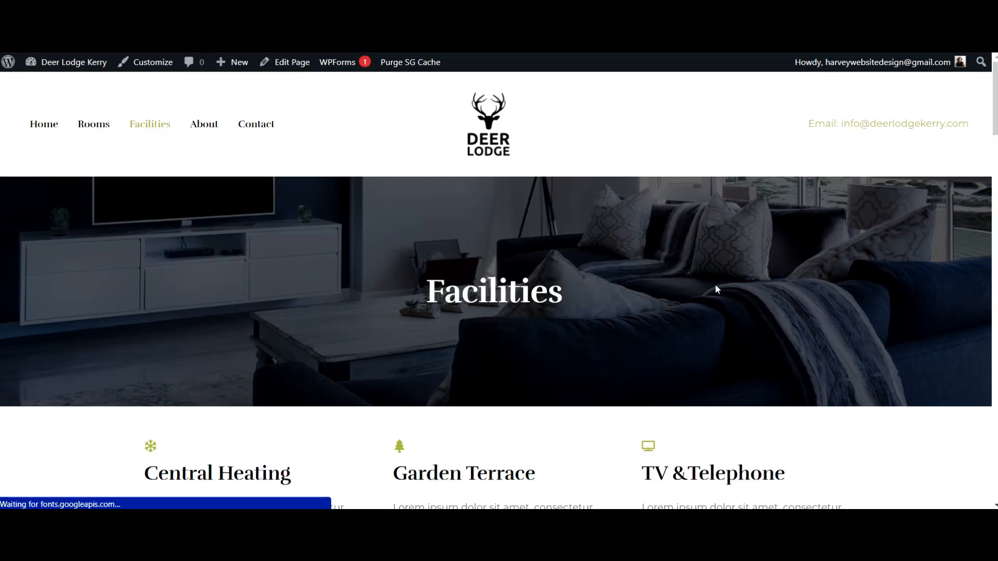
pyautogui.scroll(-6, 825, 325)
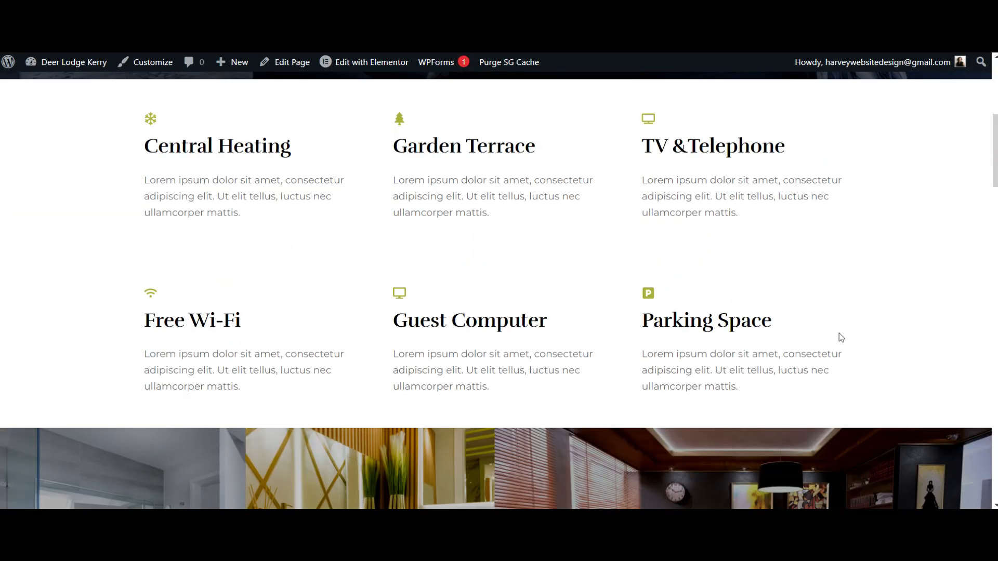
pyautogui.scroll(-15, 840, 337)
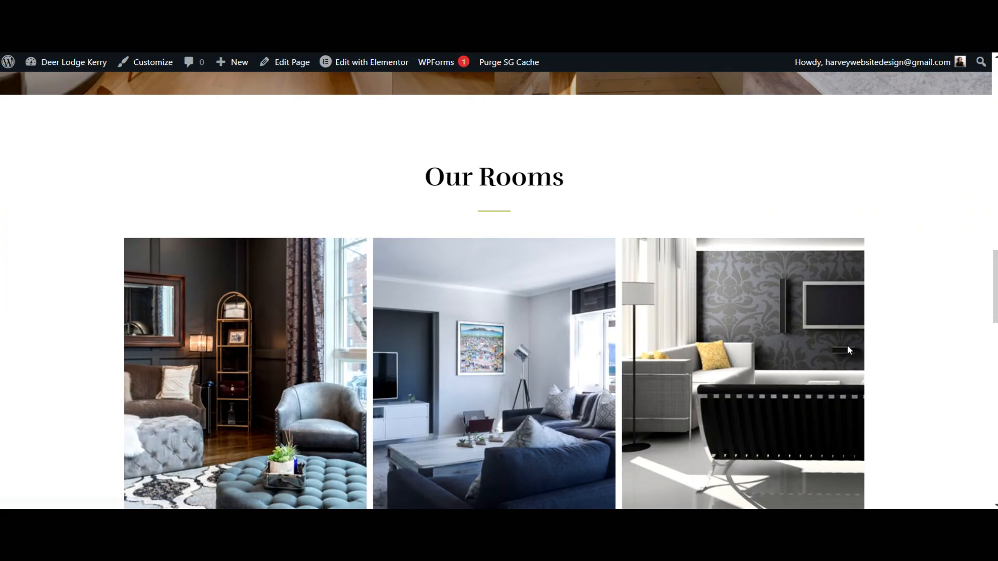
pyautogui.scroll(-5, 846, 344)
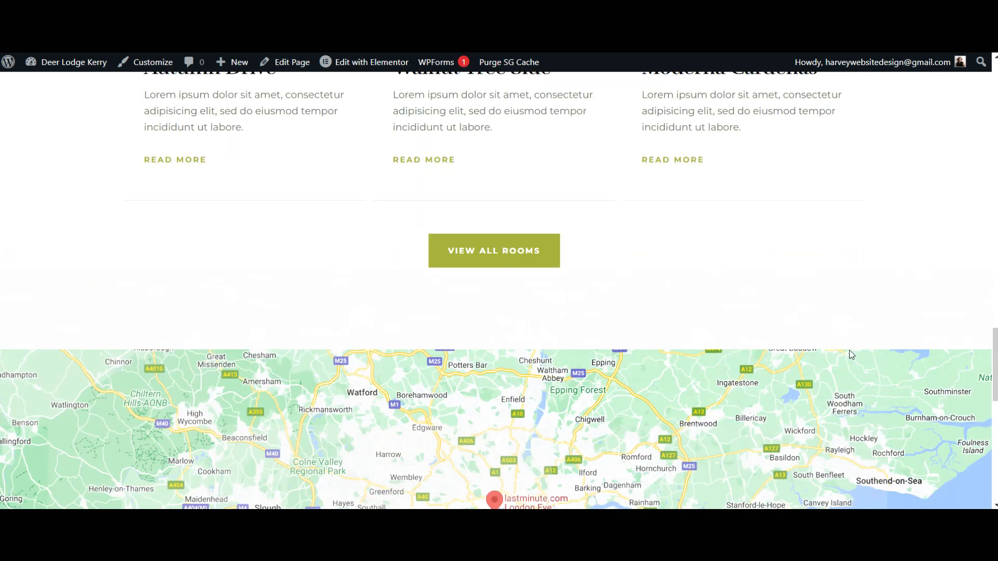
pyautogui.scroll(5, 849, 350)
pyautogui.scroll(10, 499, 280)
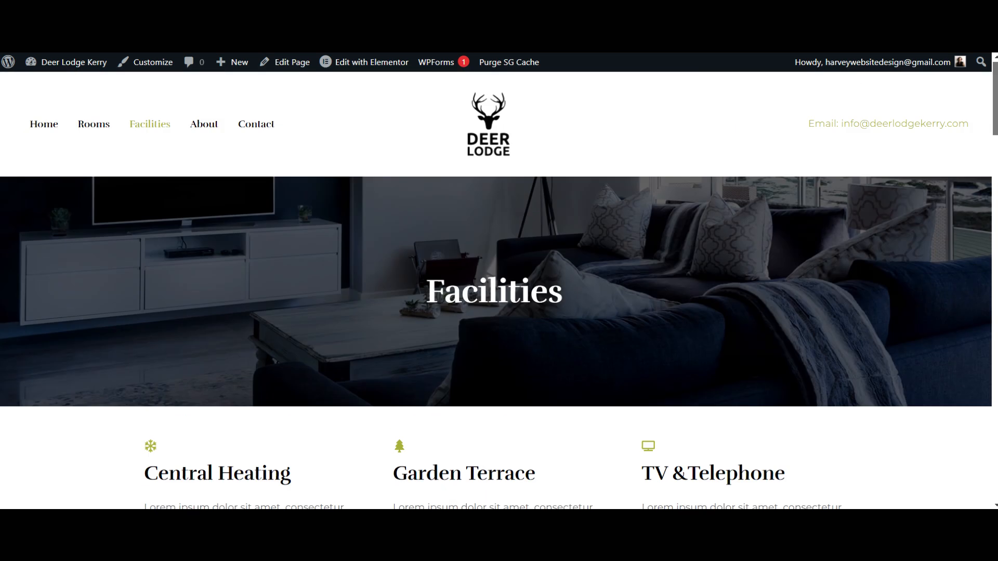
pyautogui.hotkey('alt', 'Left')
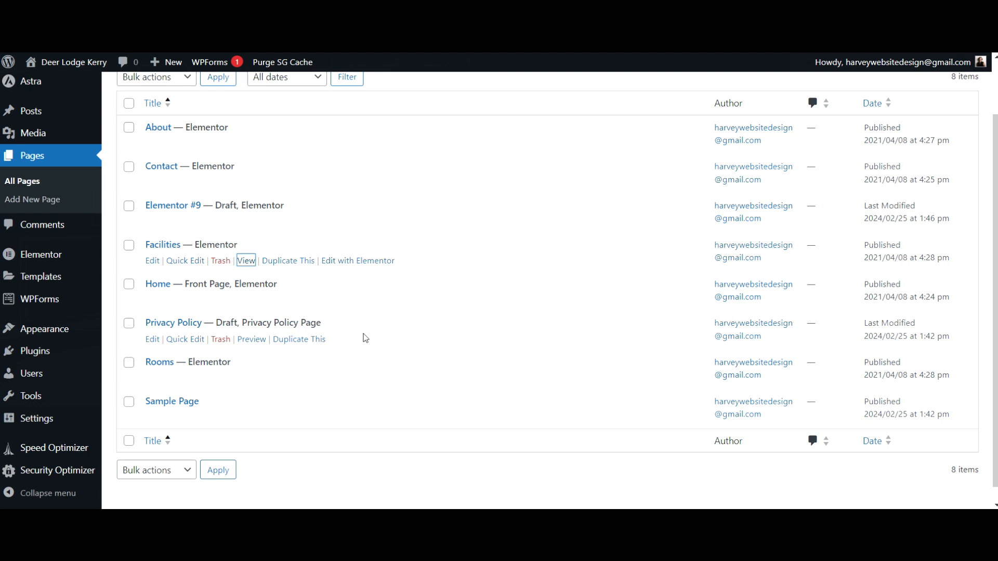
pyautogui.scroll(2, 364, 338)
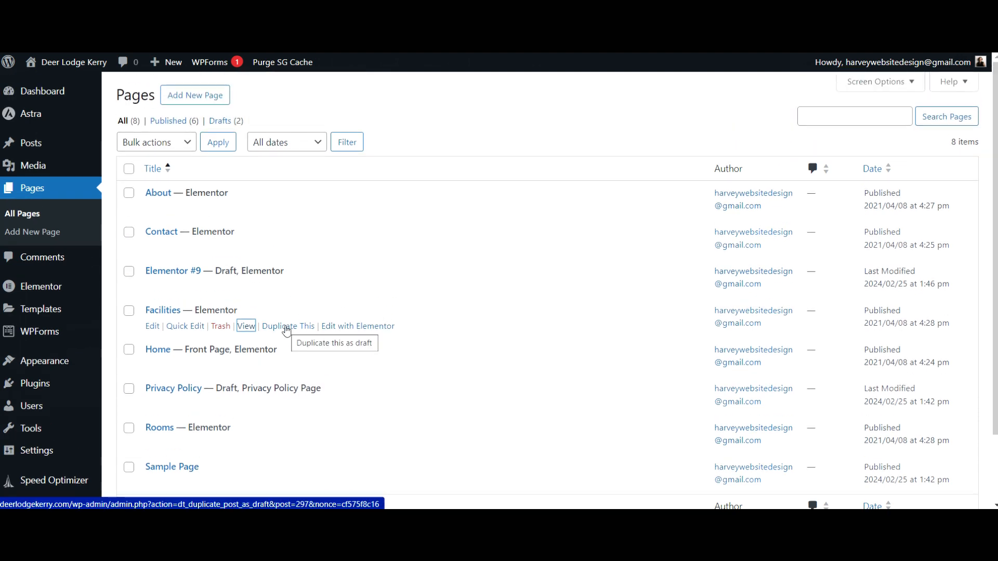
# Duplicate the Facilities page and retitle the draft copy 'Local Area'
pyautogui.click(286, 327)
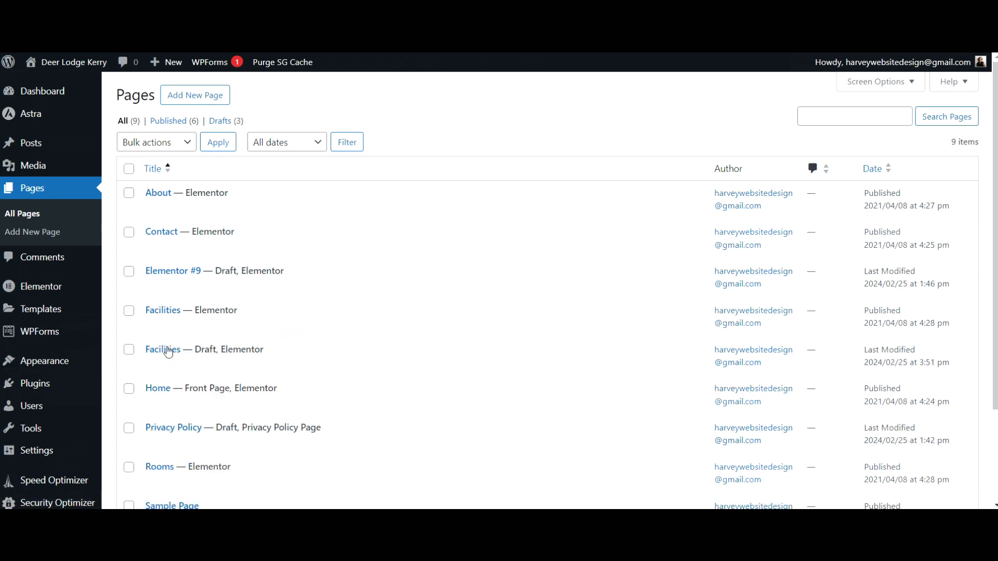
pyautogui.moveTo(168, 352)
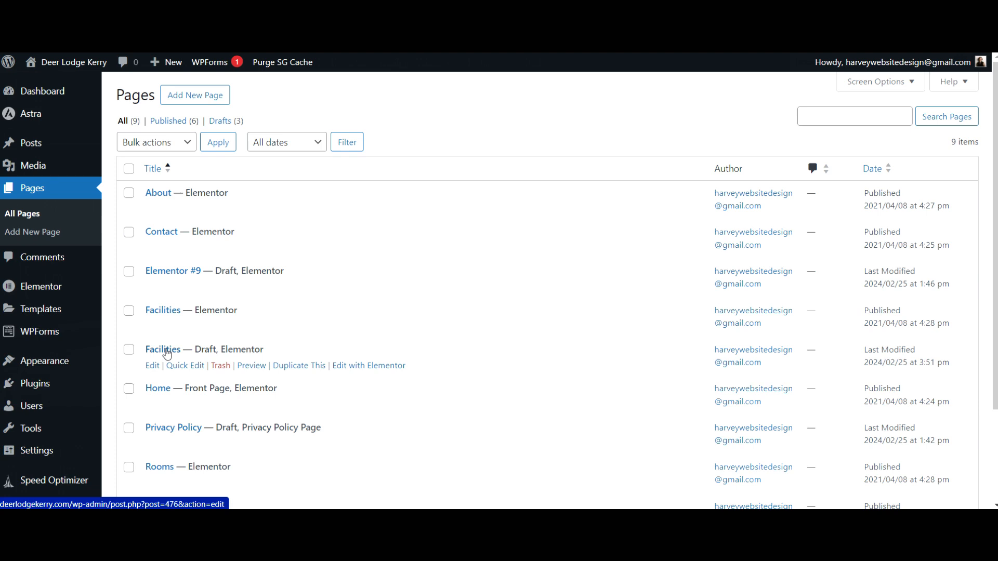
pyautogui.click(167, 354)
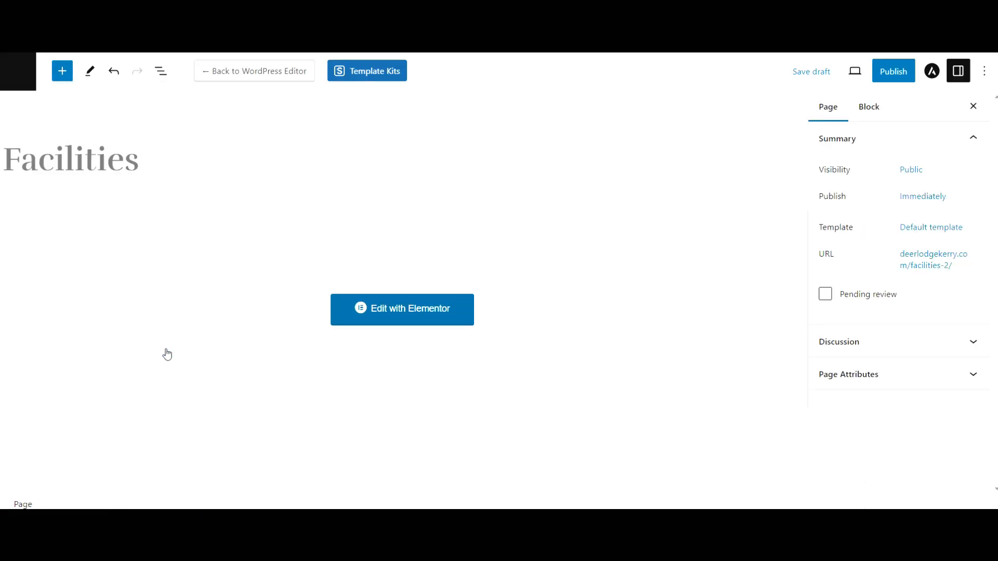
pyautogui.doubleClick(4, 152)
pyautogui.write('L')
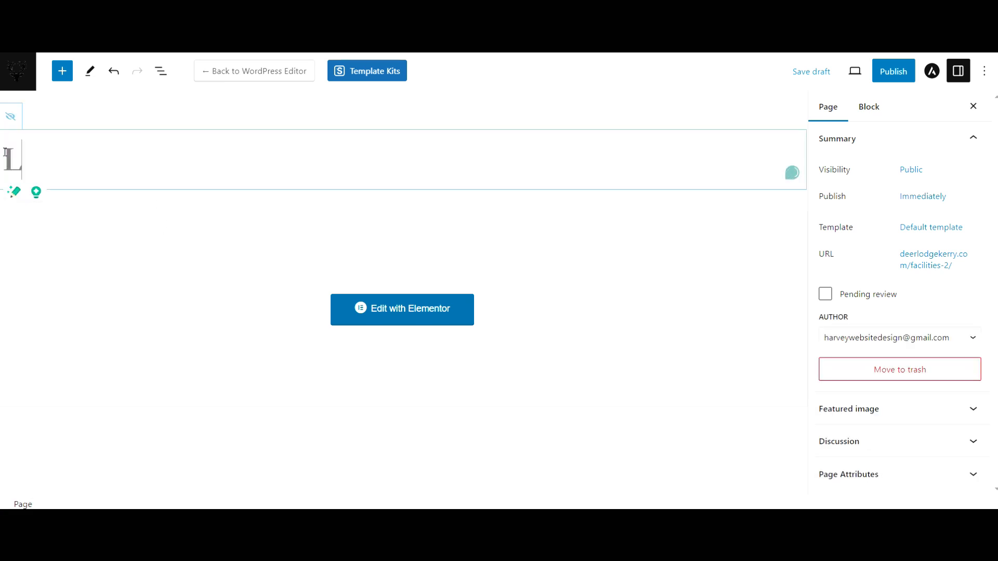
pyautogui.write('ocal Area')
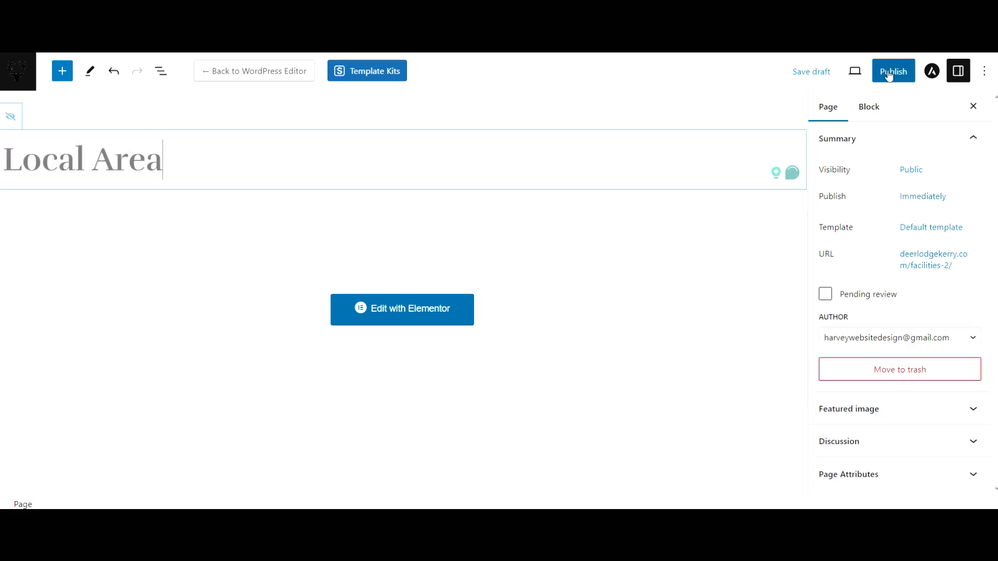
# Confirm the local-area permalink, publish the Local Area page, and return to Pages
pyautogui.click(937, 266)
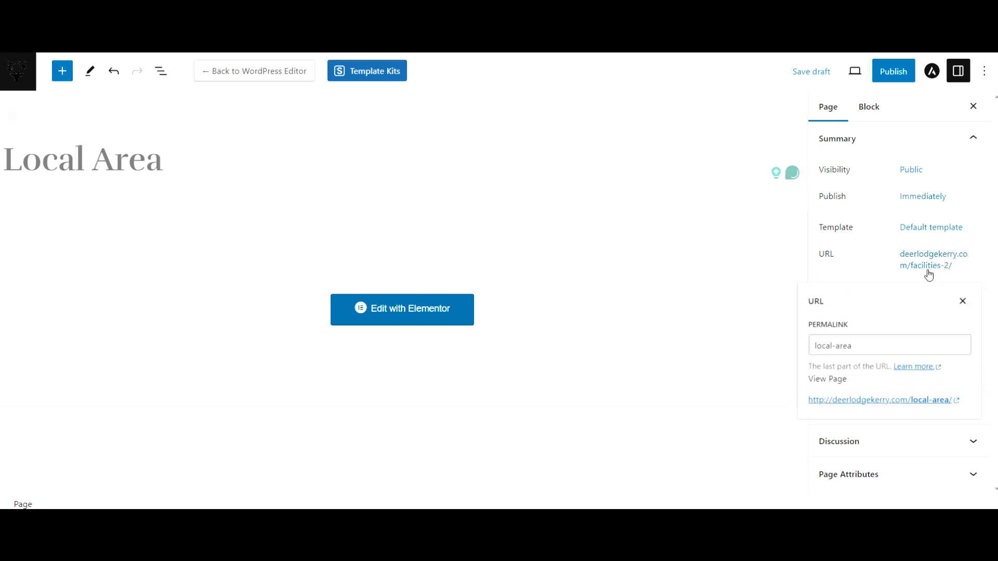
pyautogui.click(851, 346)
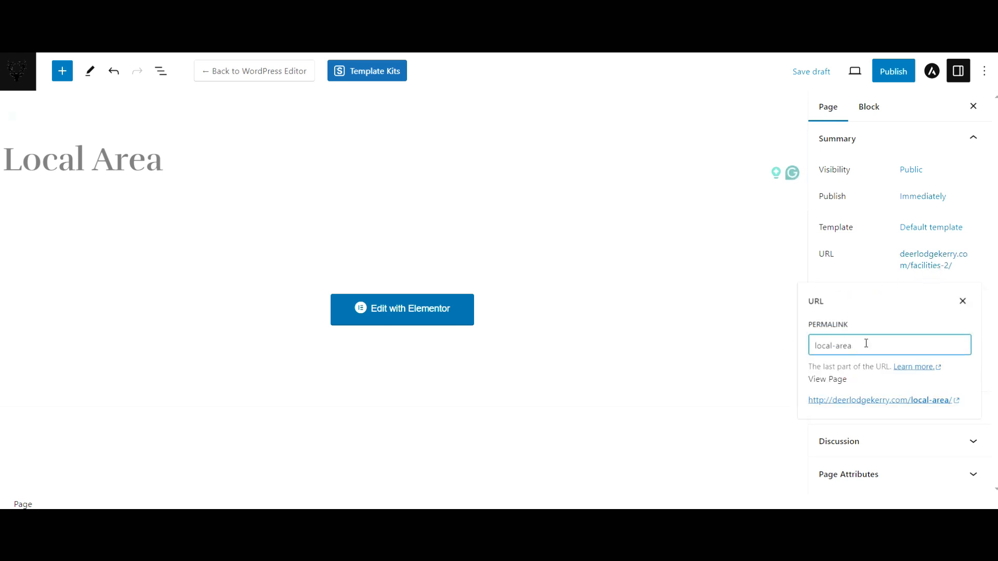
pyautogui.click(893, 267)
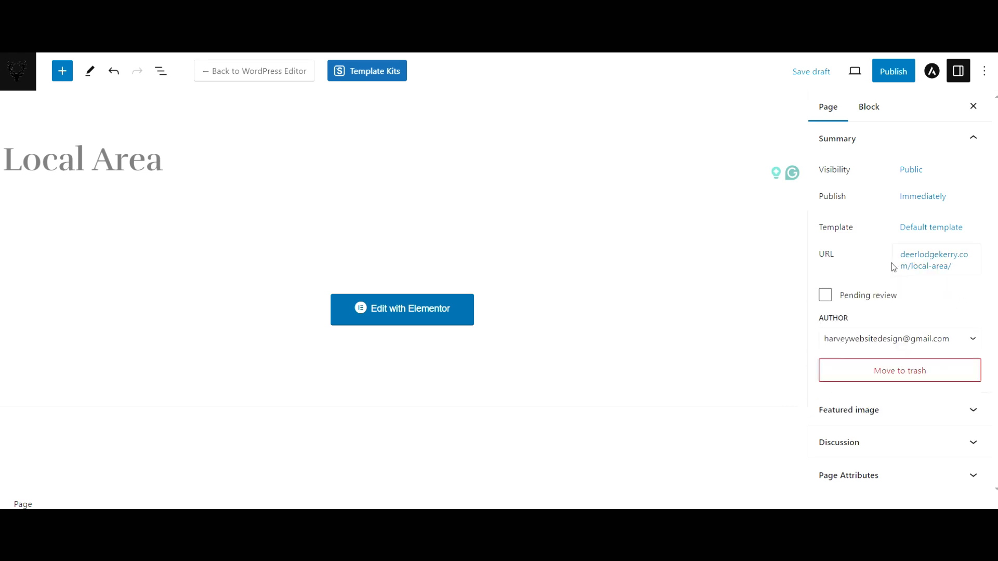
pyautogui.click(896, 72)
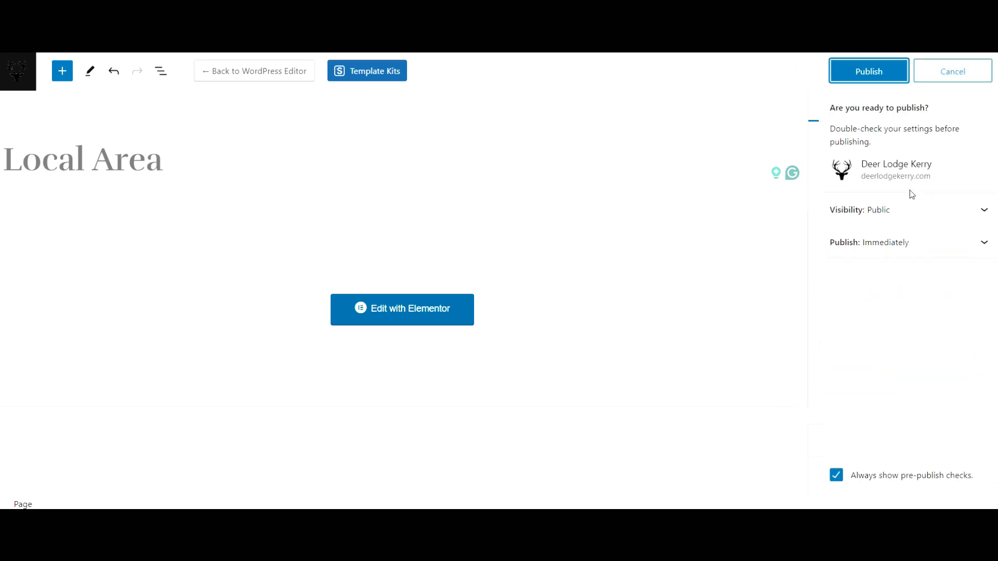
pyautogui.click(883, 71)
pyautogui.click(19, 72)
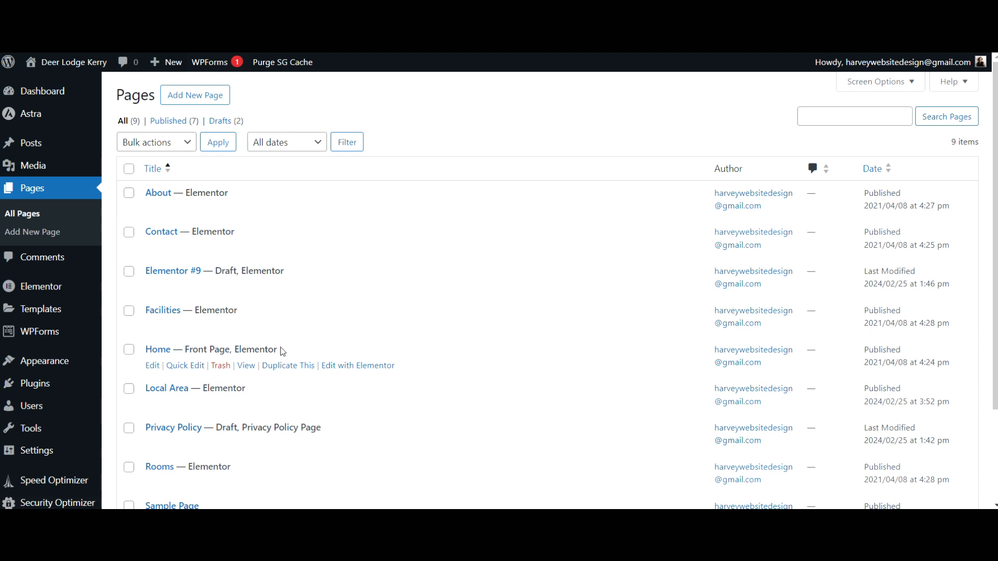
# Open the Home page in the Elementor editor in a new tab with the navigator closed
pyautogui.rightClick(358, 368)
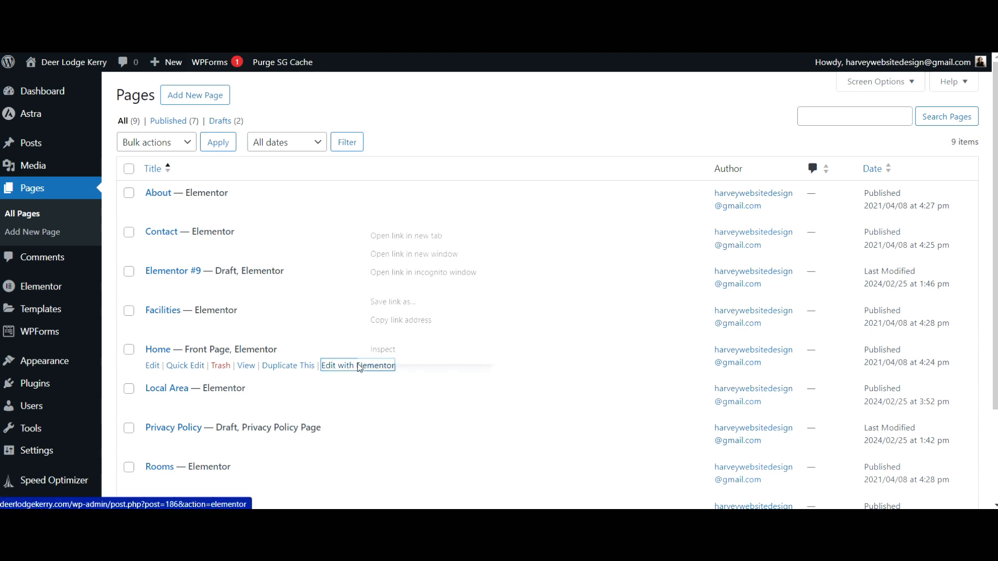
pyautogui.click(421, 241)
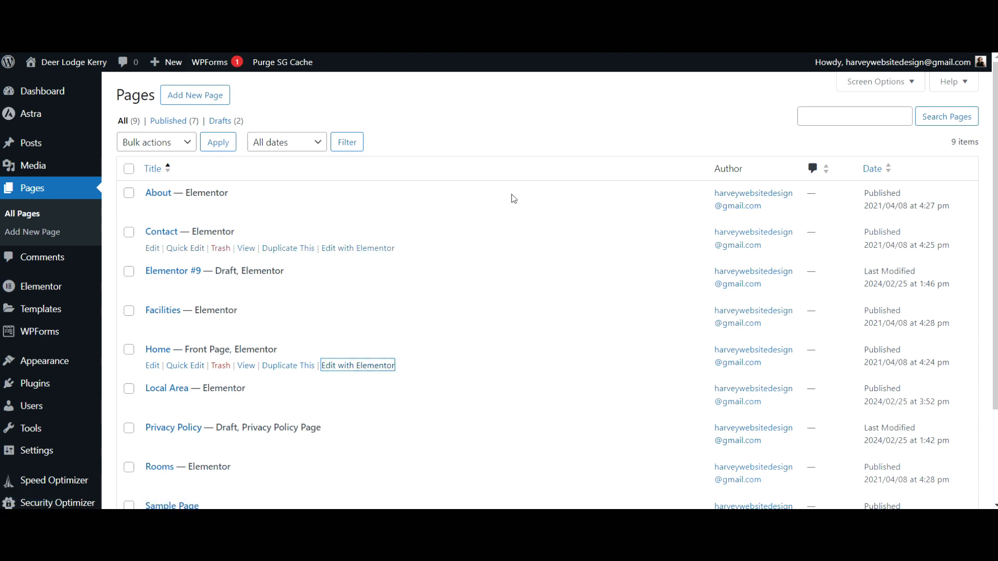
pyautogui.click(618, 10)
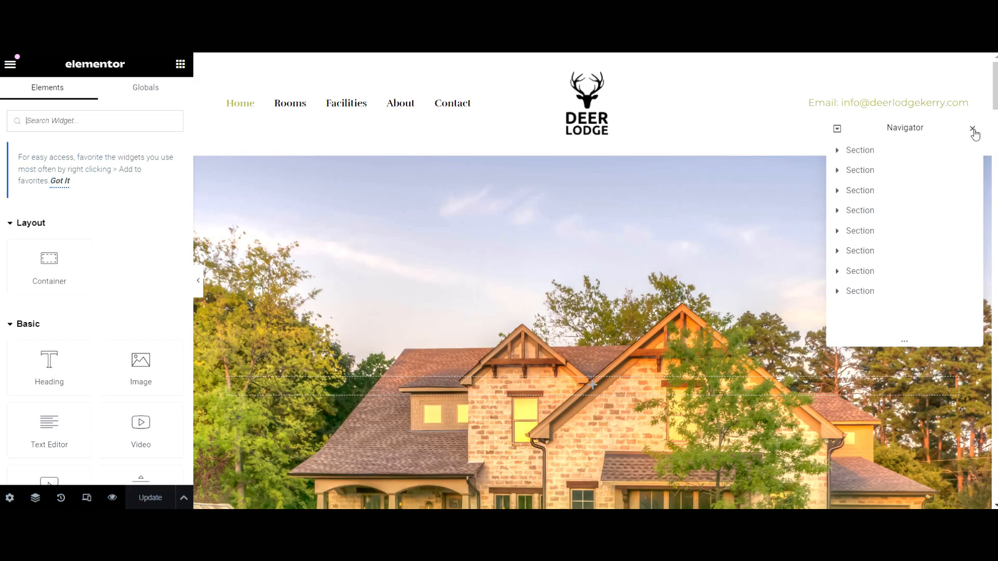
pyautogui.click(972, 130)
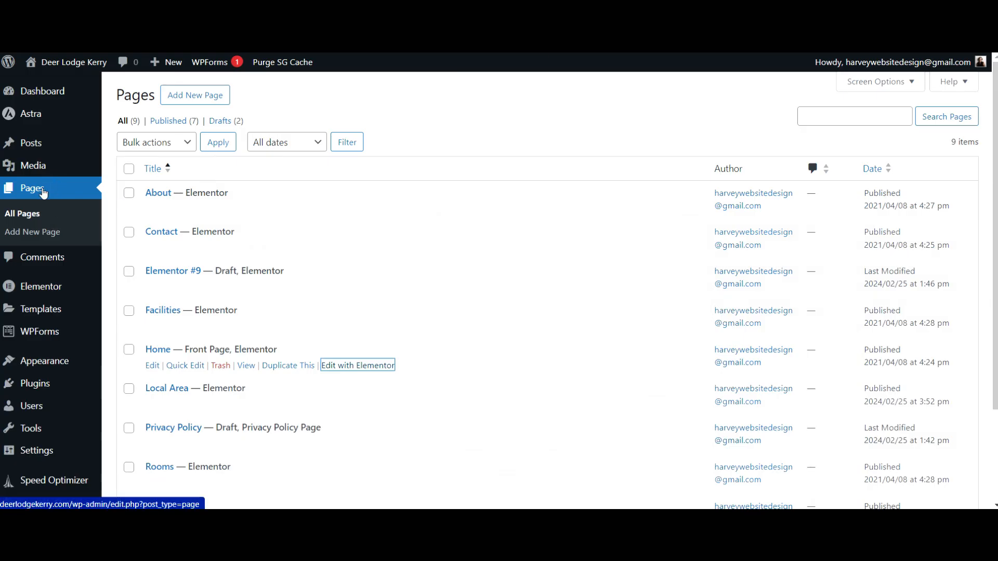
# Add Local Area to the menu below Facilities and save the menu
pyautogui.moveTo(93, 368)
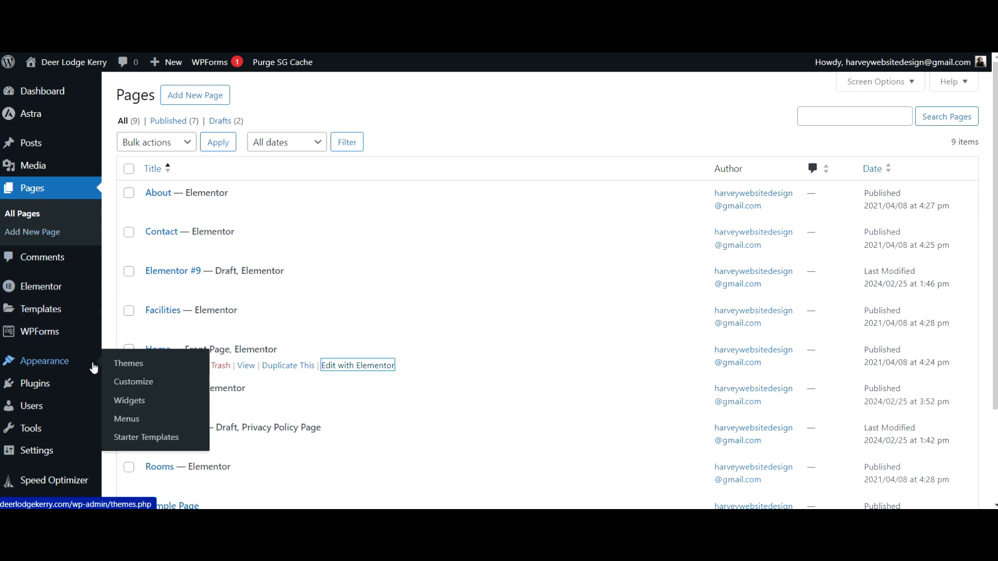
pyautogui.click(130, 428)
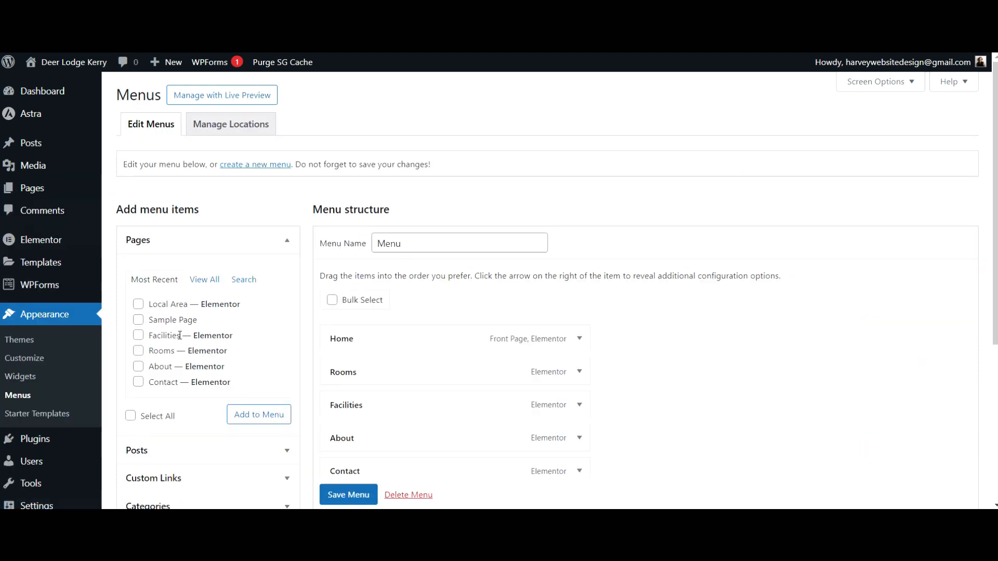
pyautogui.click(139, 304)
pyautogui.click(260, 416)
pyautogui.scroll(-3, 298, 385)
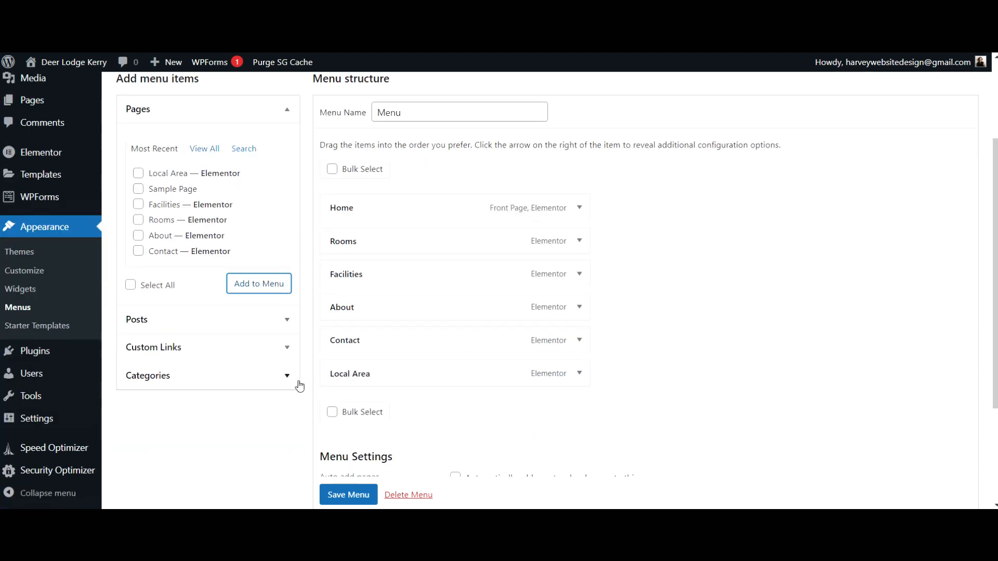
pyautogui.moveTo(364, 376); pyautogui.dragTo(363, 307)
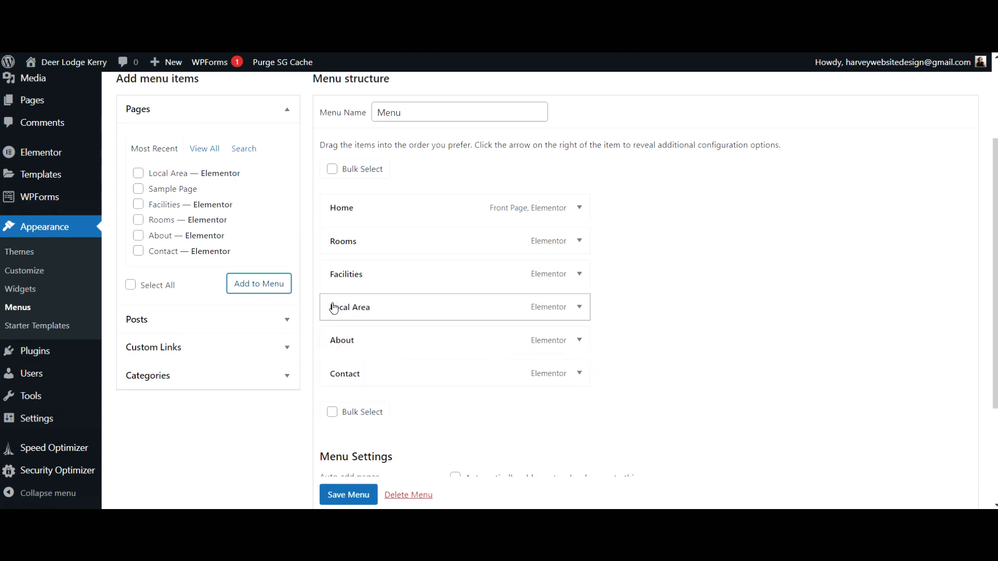
pyautogui.scroll(-2, 363, 483)
pyautogui.click(350, 493)
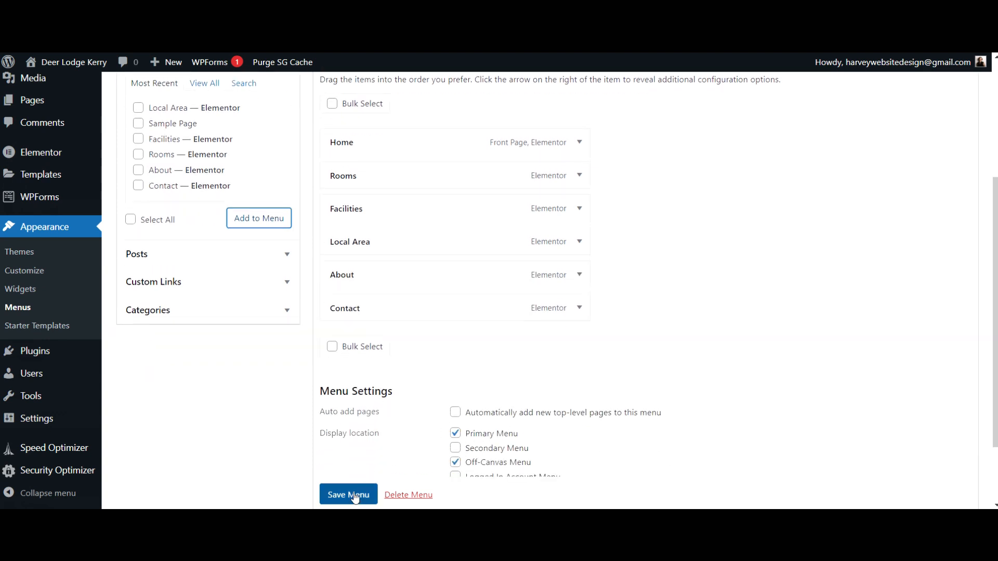
pyautogui.scroll(-1, 729, 395)
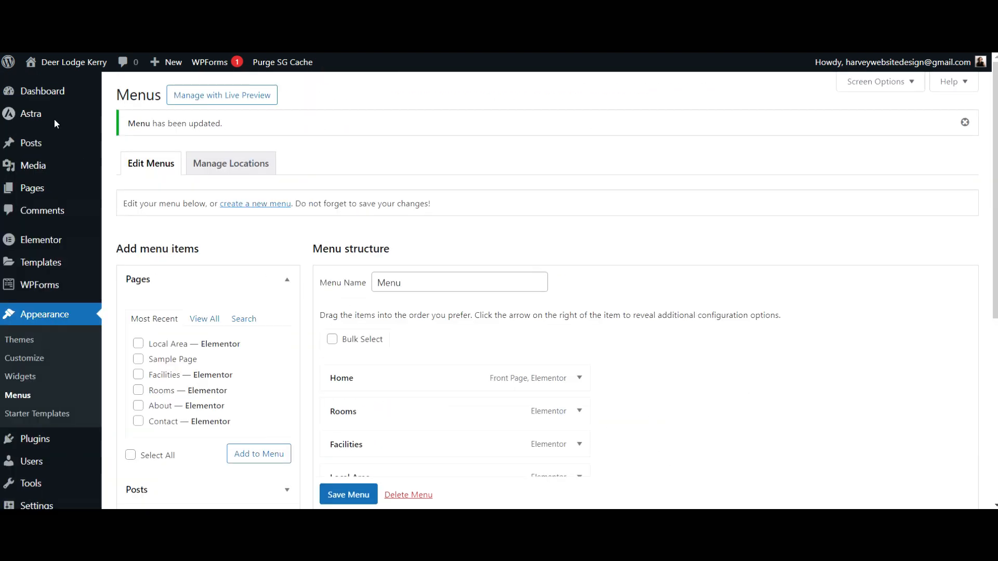
pyautogui.moveTo(33, 191)
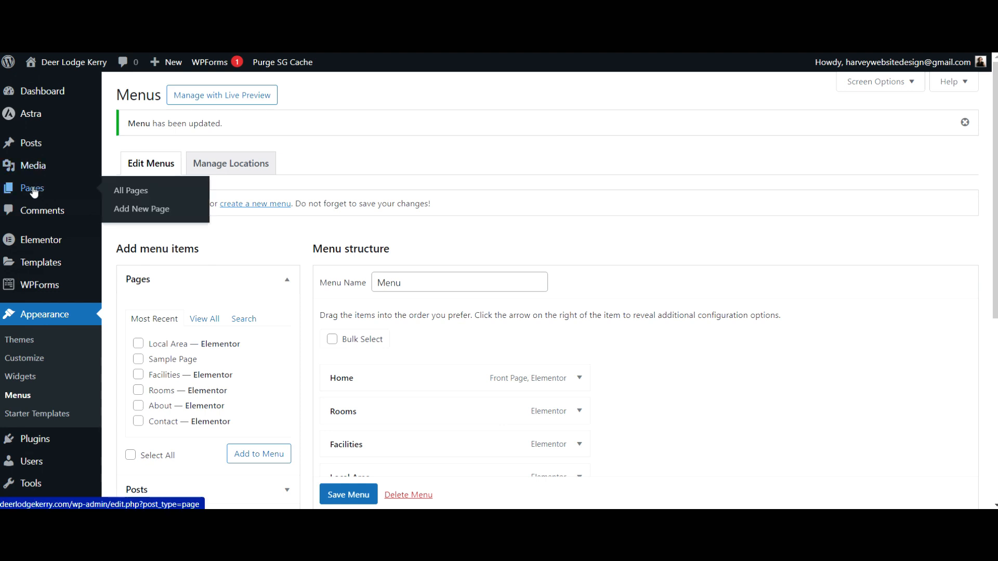
pyautogui.click(34, 191)
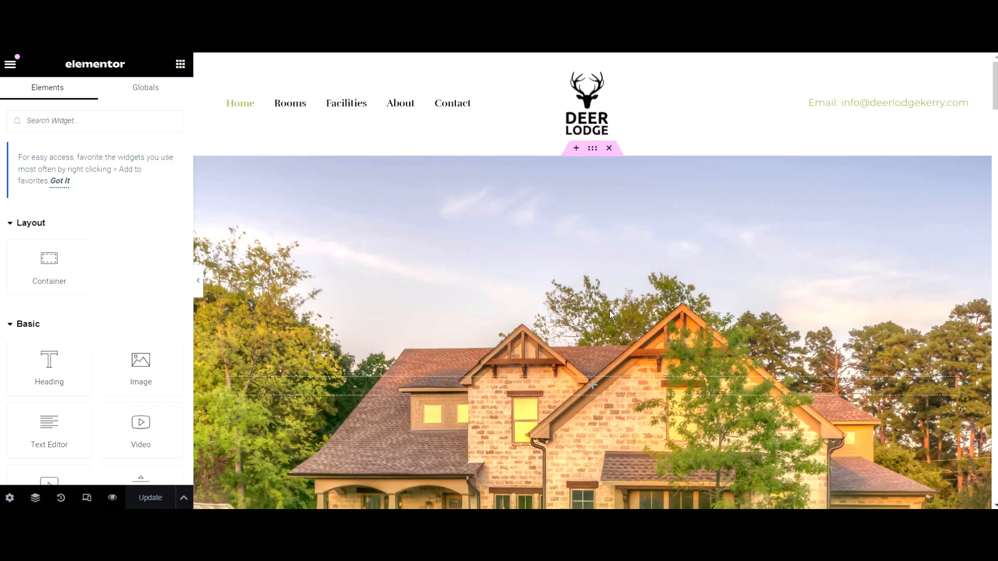
pyautogui.scroll(-5, 614, 319)
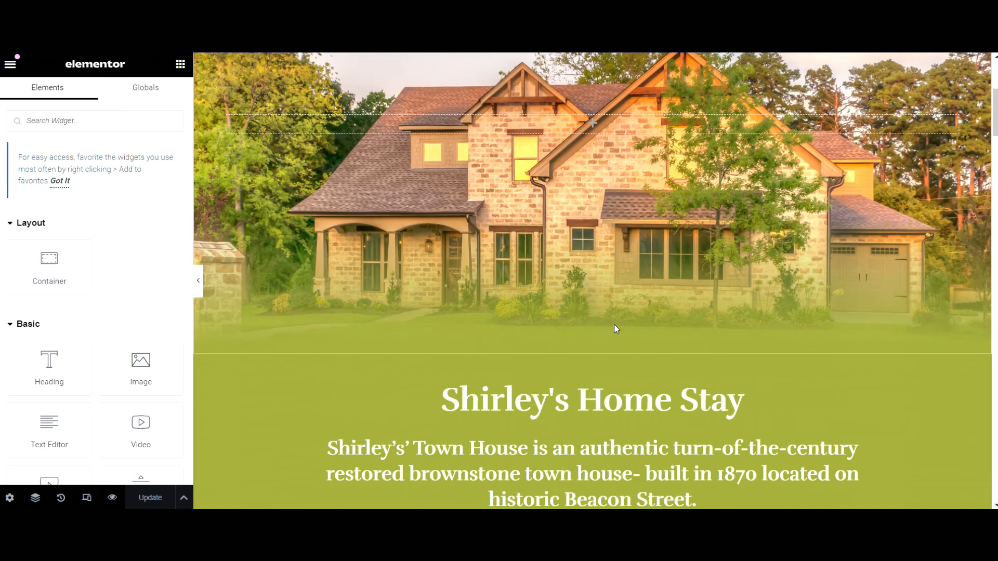
pyautogui.scroll(5, 613, 324)
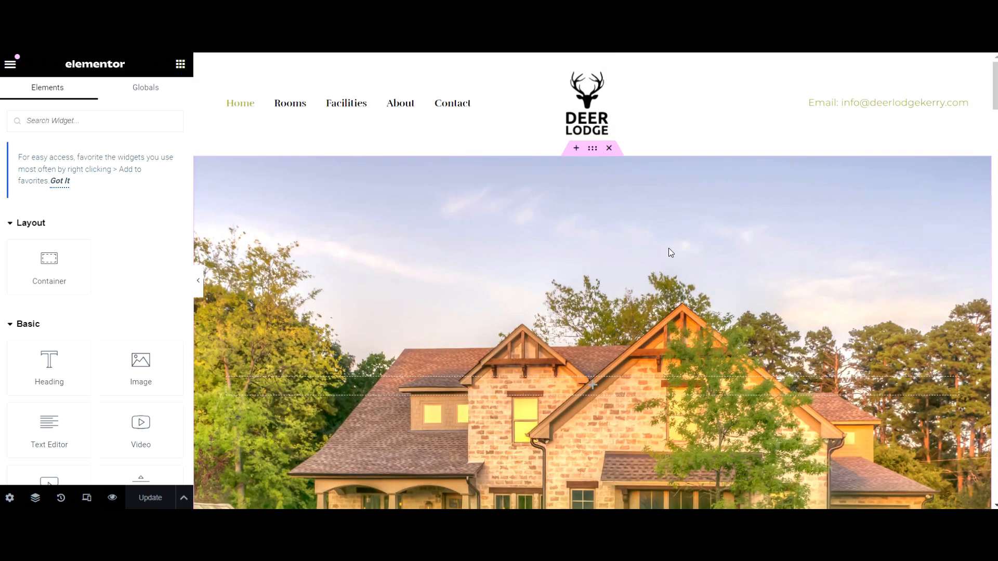
pyautogui.scroll(-1, 743, 327)
pyautogui.scroll(-8, 743, 327)
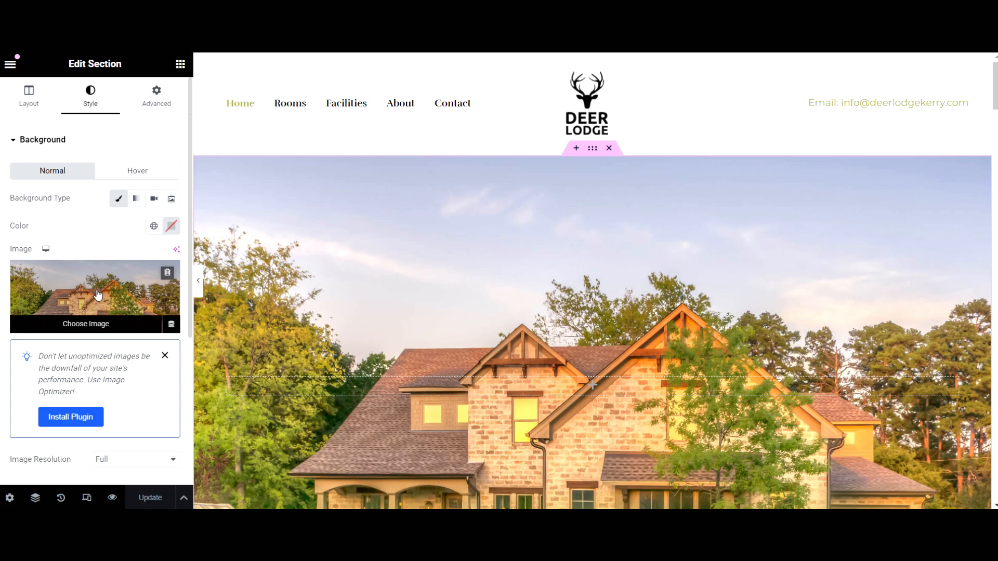
# Open and close the background media library, returning to the section's background style settings
pyautogui.click(99, 295)
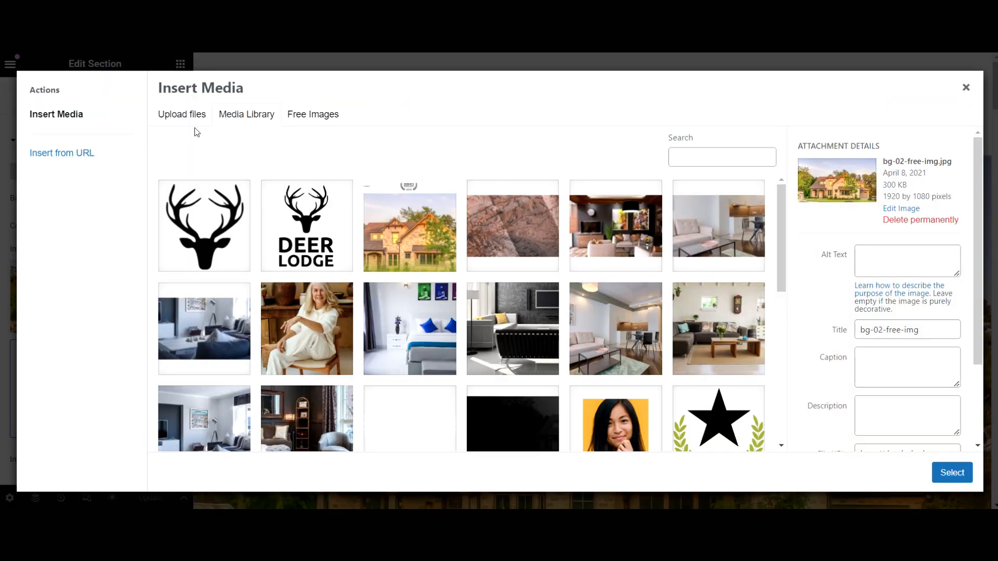
pyautogui.click(966, 87)
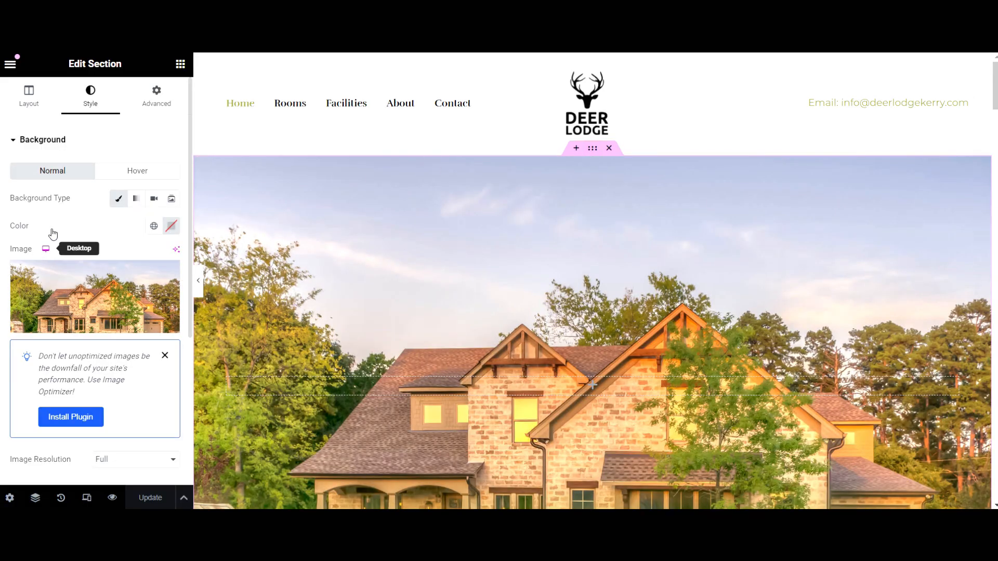
pyautogui.click(35, 101)
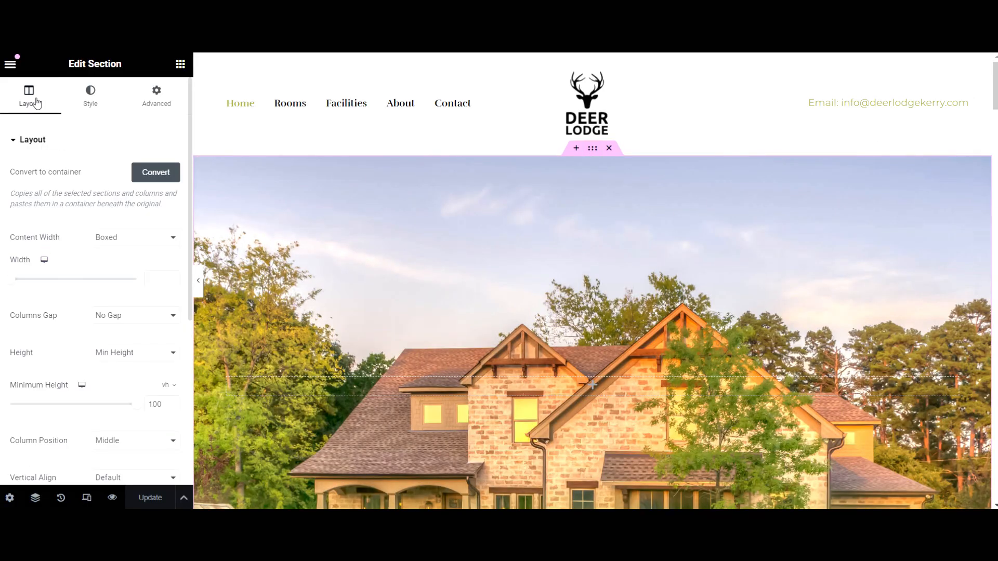
pyautogui.click(99, 100)
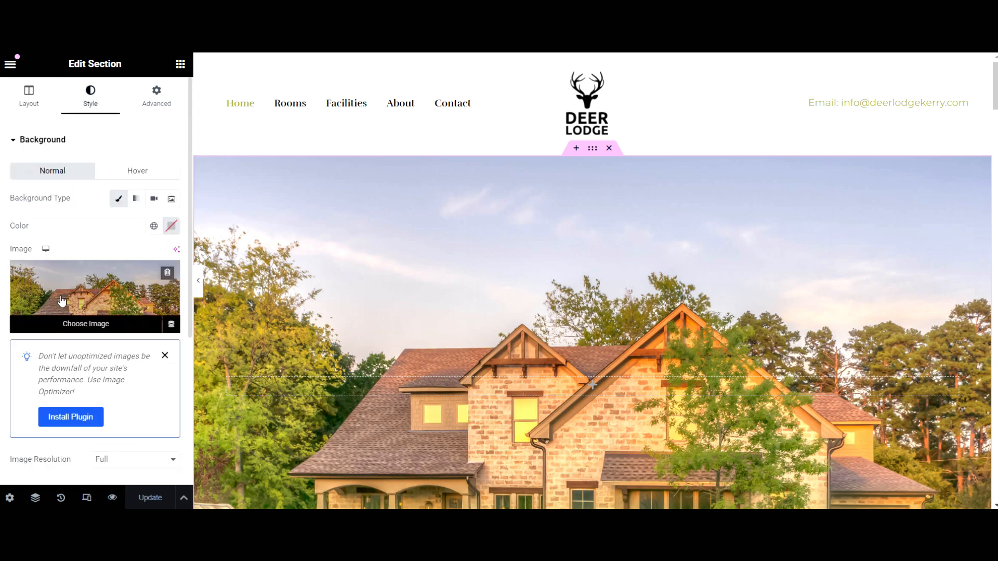
# Browse for the caravan photo to upload as background, then open a new tab for an image-compression site
pyautogui.click(87, 304)
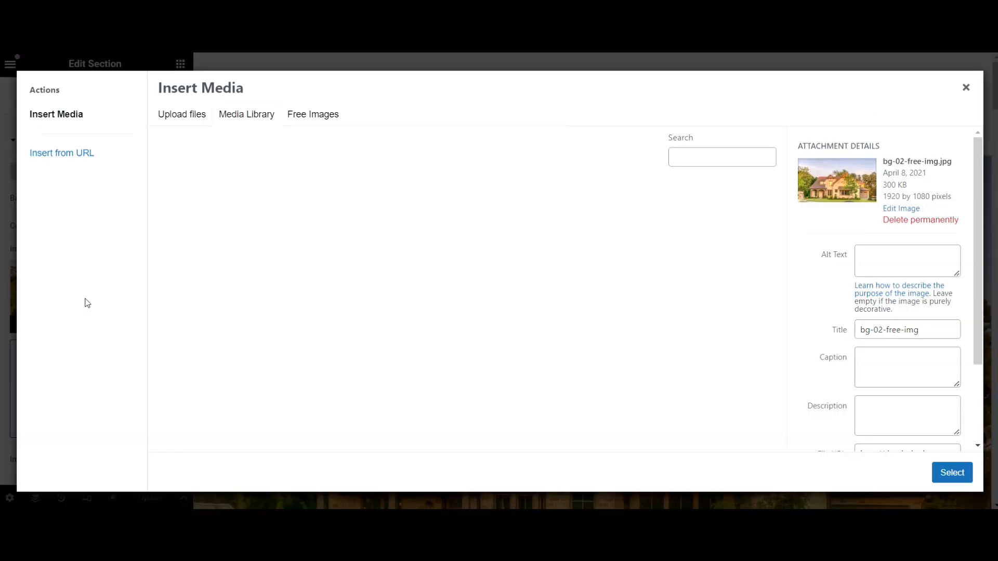
pyautogui.click(197, 119)
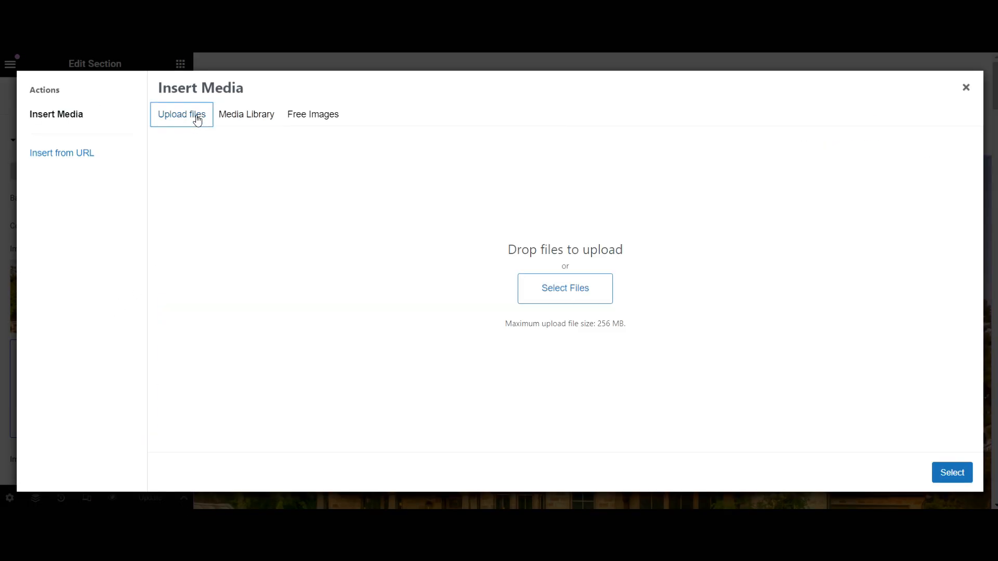
pyautogui.click(541, 295)
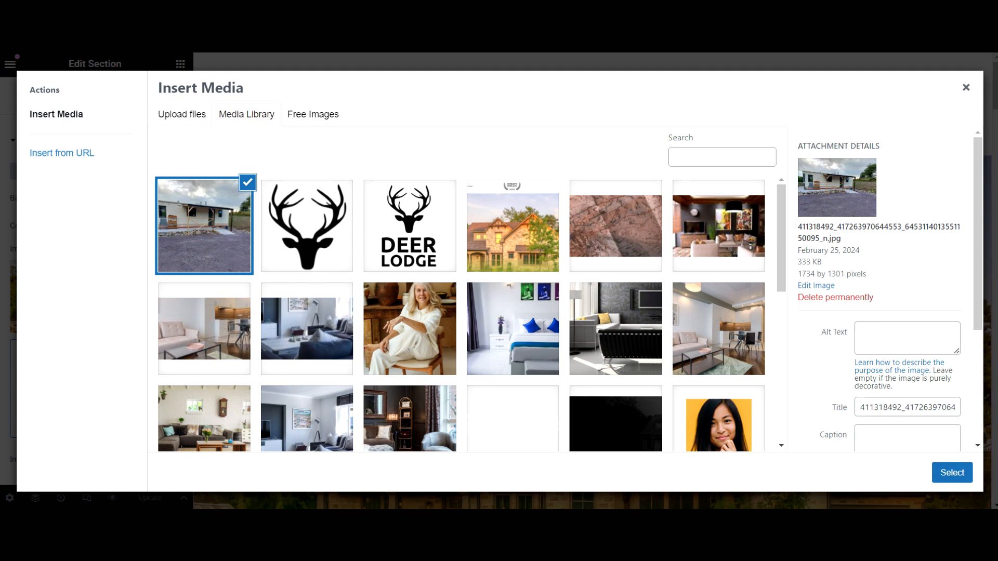
pyautogui.hotkey('ctrl', 't')
pyautogui.hotkey('ctrl', 'l')
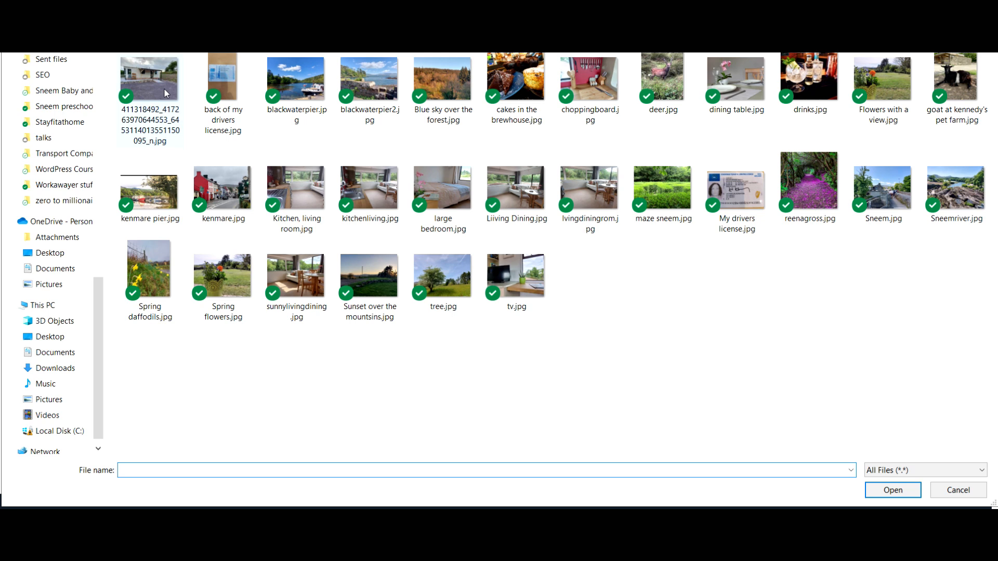
# Compress the caravan photo on Kraken.io in Lossy mode from 333.25 KB to 311.03 KB
pyautogui.click(162, 93)
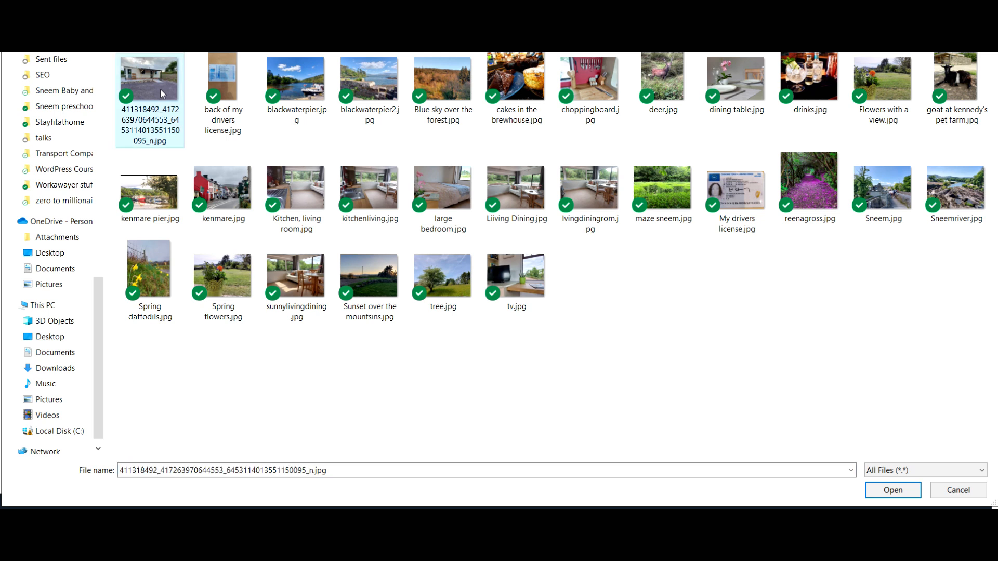
pyautogui.doubleClick(160, 88)
pyautogui.scroll(-1, 623, 312)
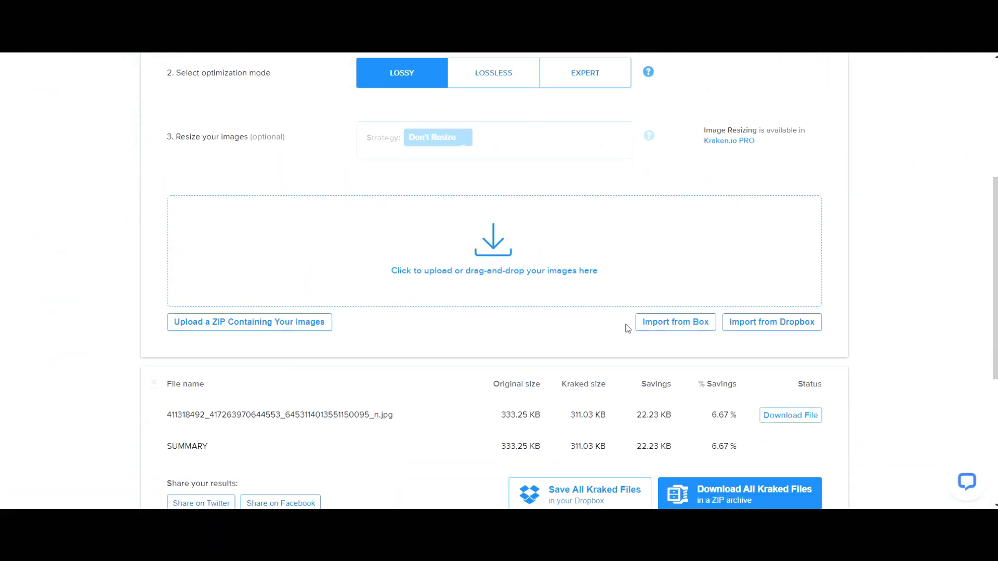
pyautogui.click(790, 415)
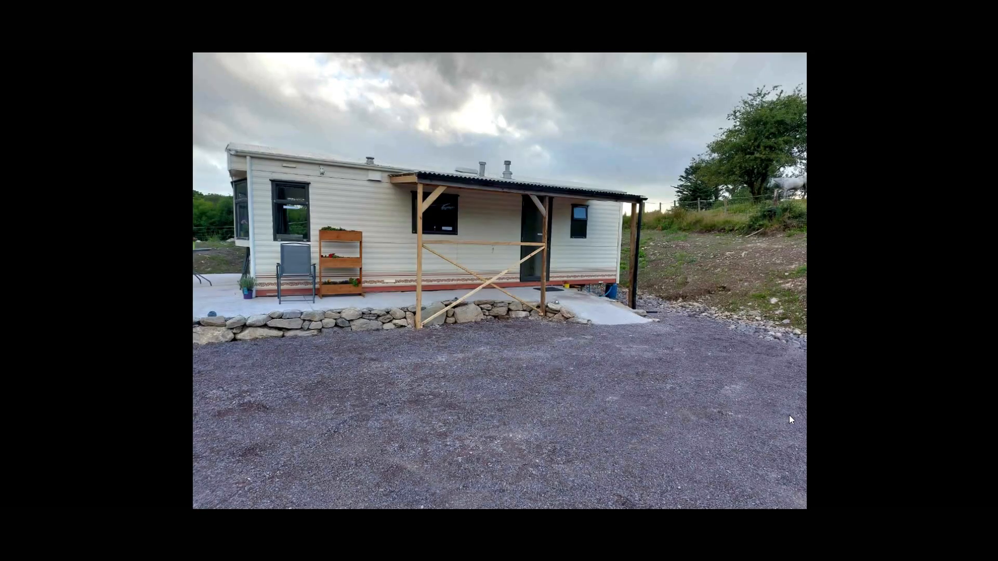
# Save the compressed image into a new 'kraken' folder
pyautogui.rightClick(406, 293)
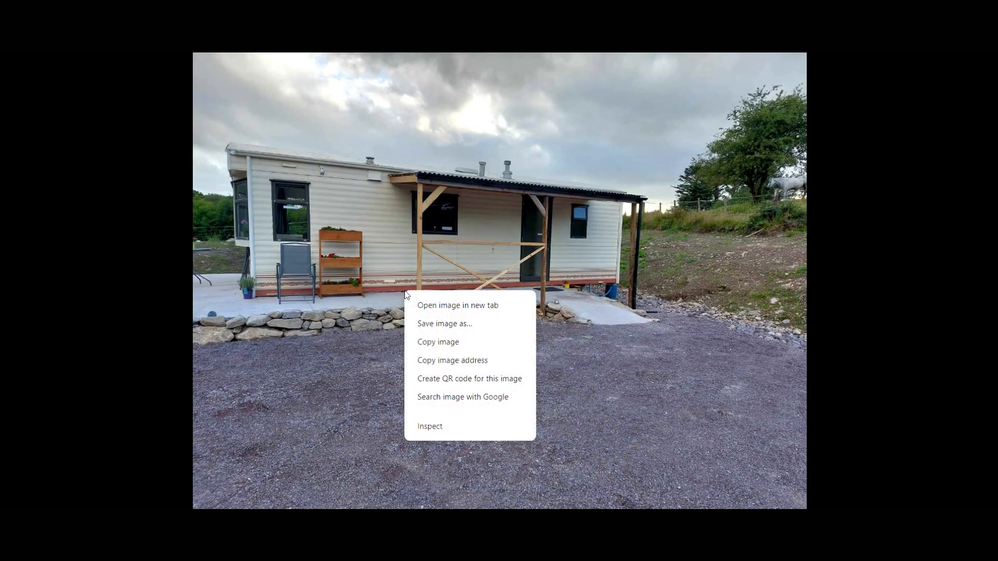
pyautogui.click(430, 324)
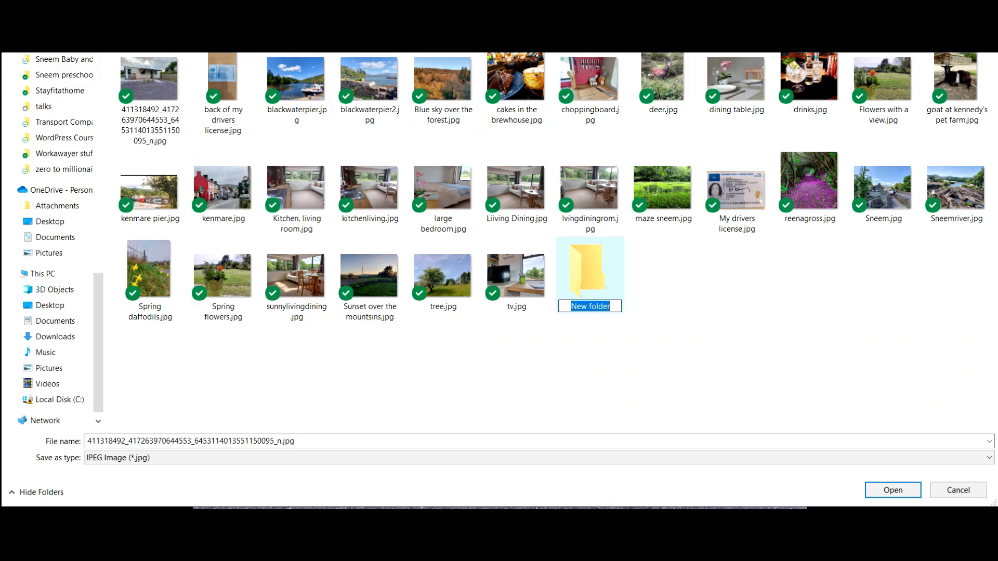
pyautogui.write('kraken')
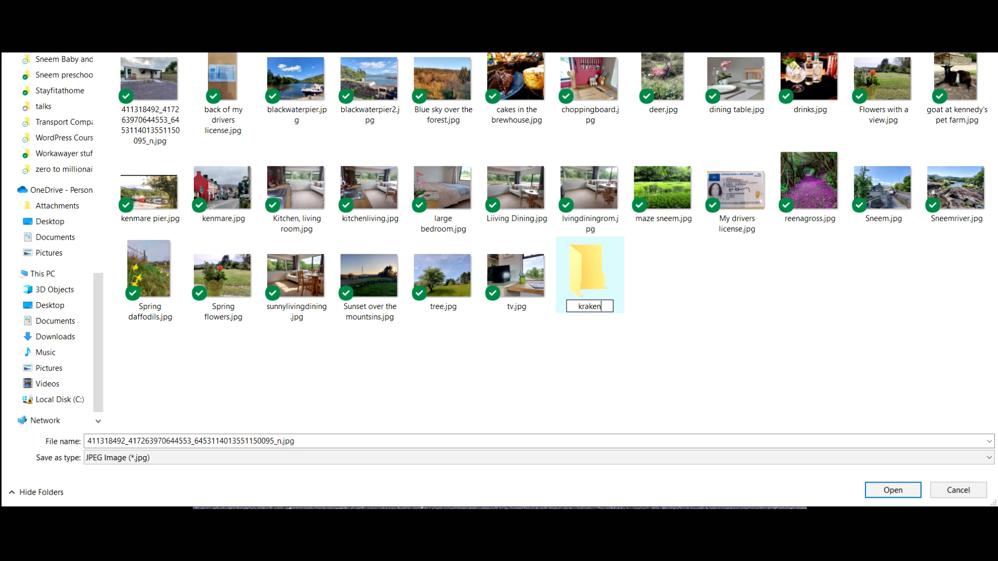
pyautogui.press('Return')
pyautogui.press('Return')
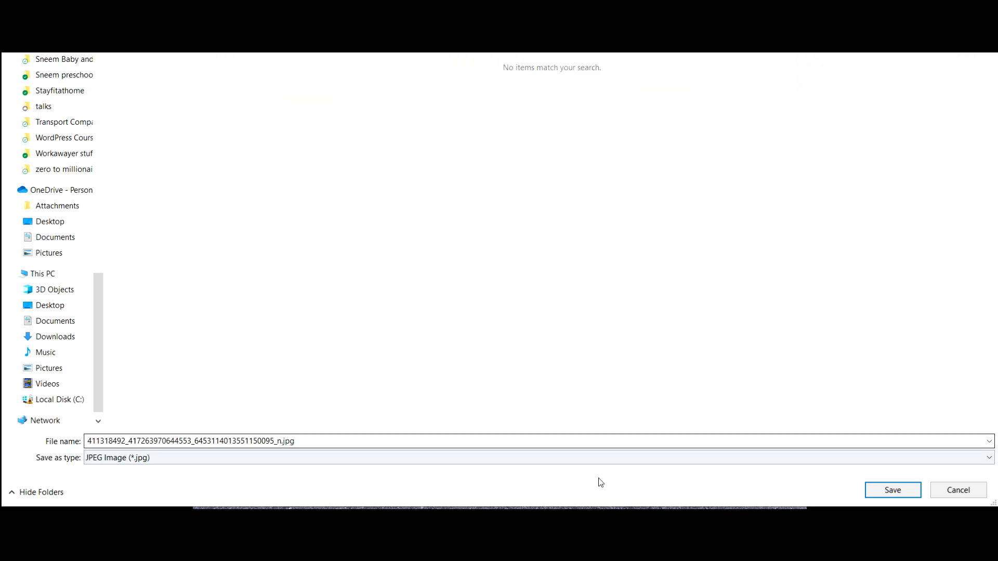
pyautogui.click(893, 490)
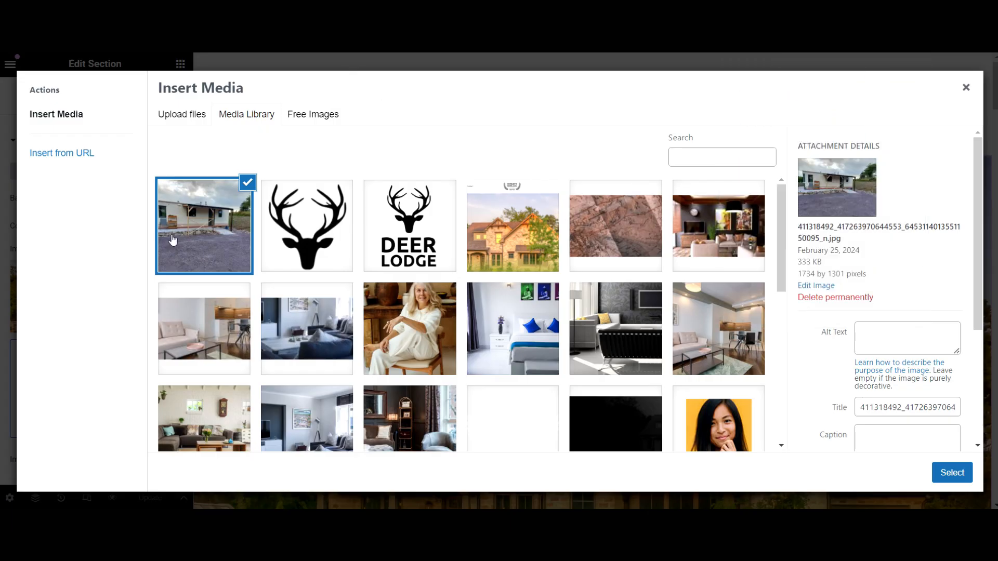
# Upload the compressed caravan photo from the kraken folder to the media library
pyautogui.click(192, 116)
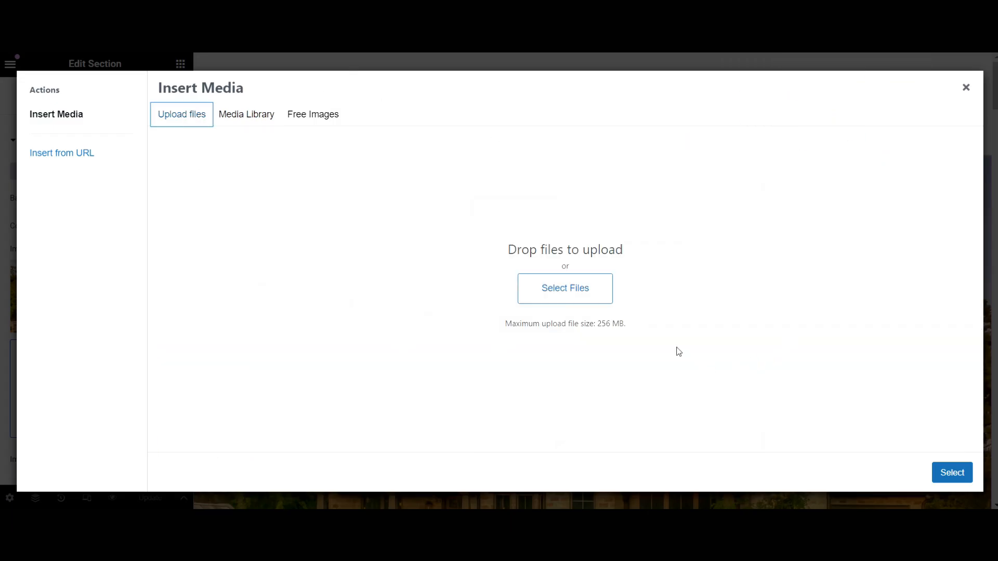
pyautogui.click(601, 302)
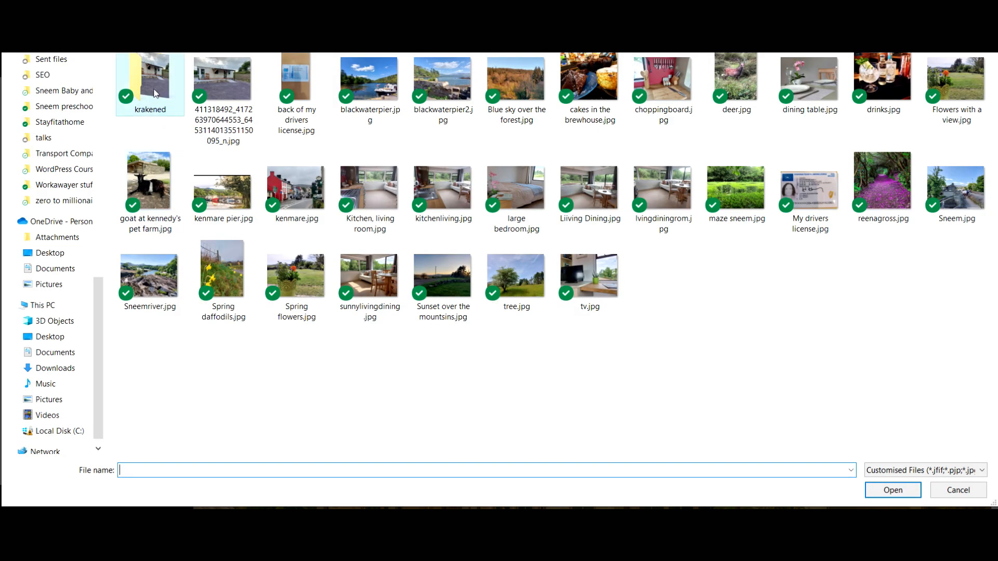
pyautogui.doubleClick(182, 117)
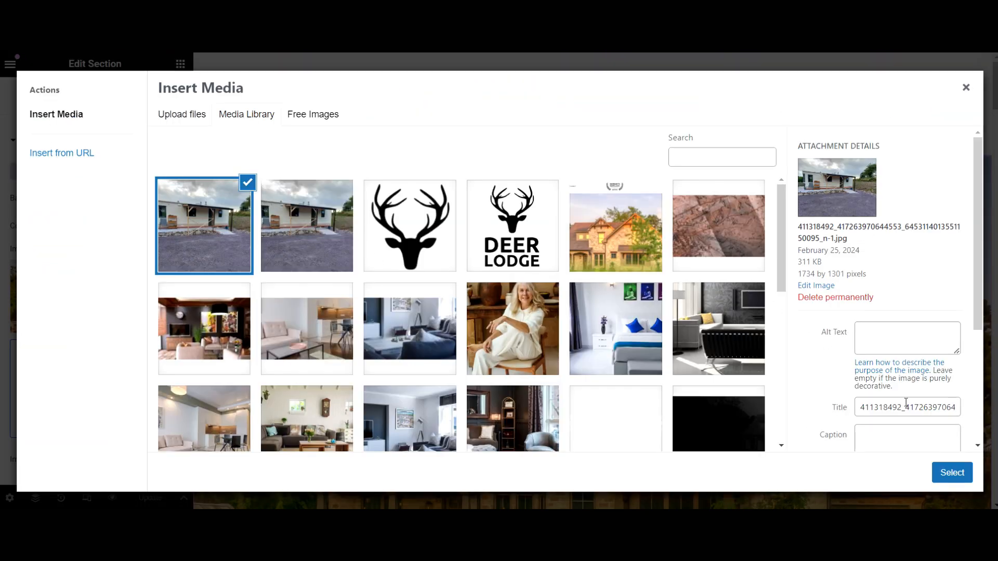
# Give the photo title and alt text 'Deer Lodge Kerry' and set it as the hero background
pyautogui.moveTo(860, 407); pyautogui.dragTo(980, 424)
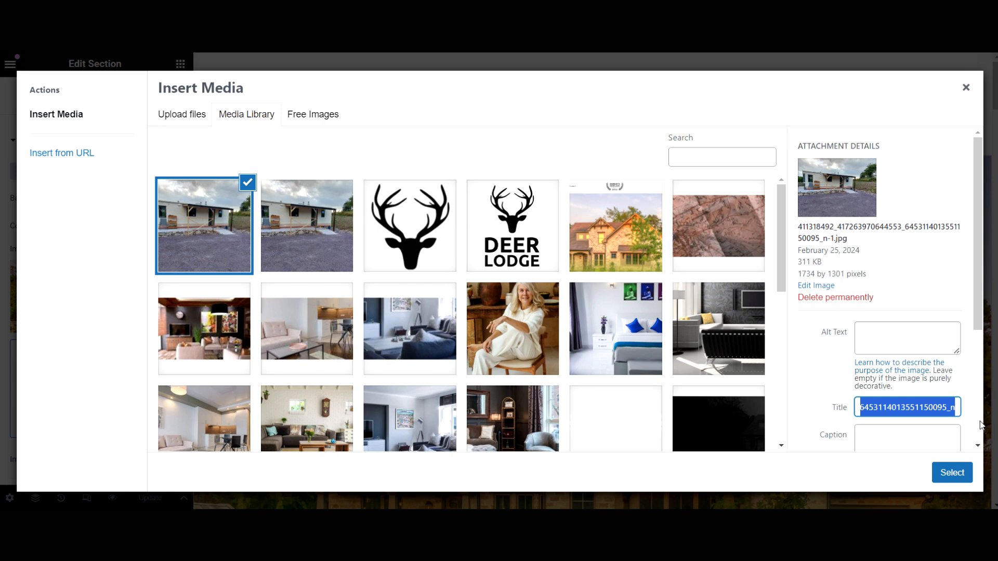
pyautogui.write('Deer Lodge Kerry')
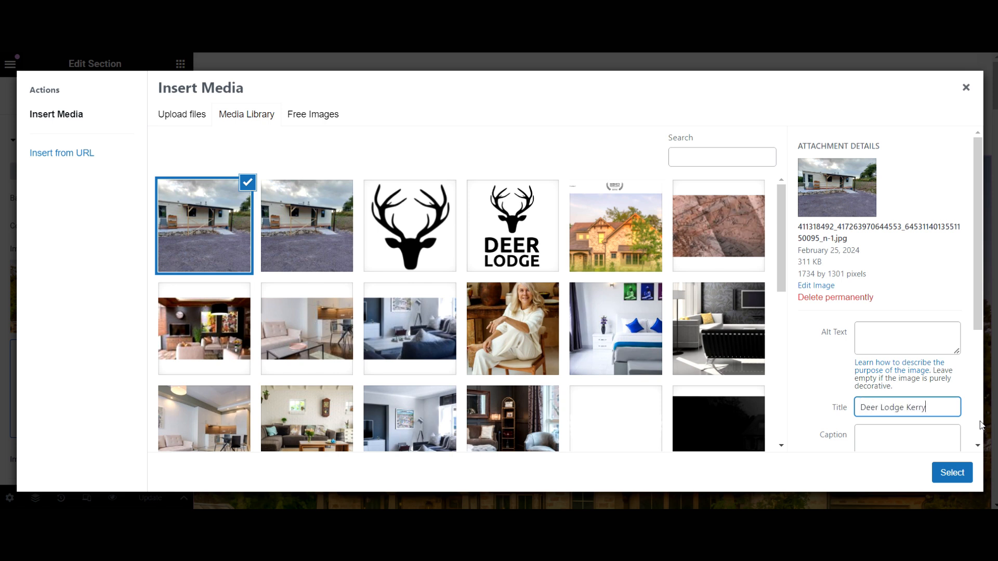
pyautogui.moveTo(933, 408); pyautogui.dragTo(815, 414)
pyautogui.hotkey('ctrl', 'c')
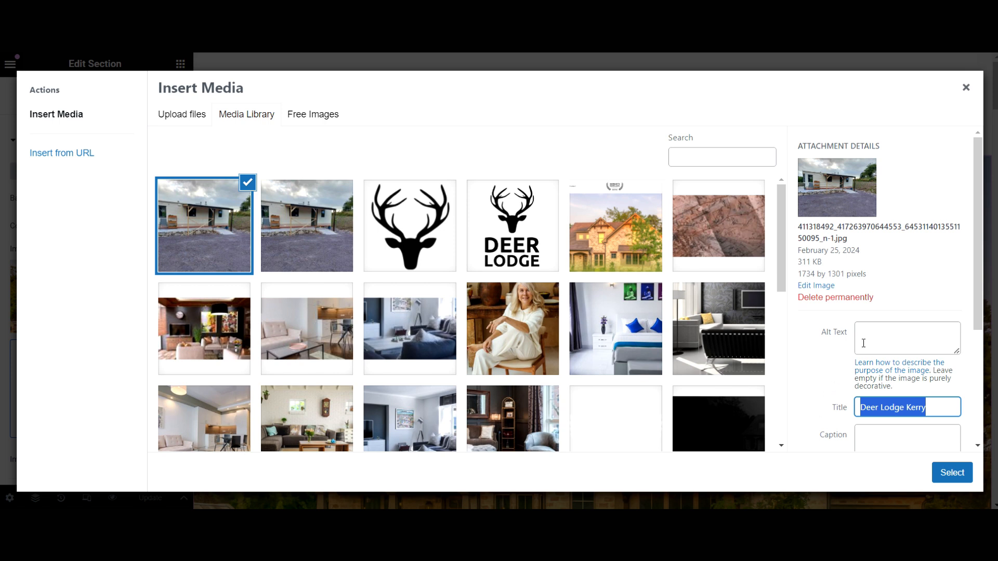
pyautogui.click(881, 328)
pyautogui.hotkey('ctrl', 'v')
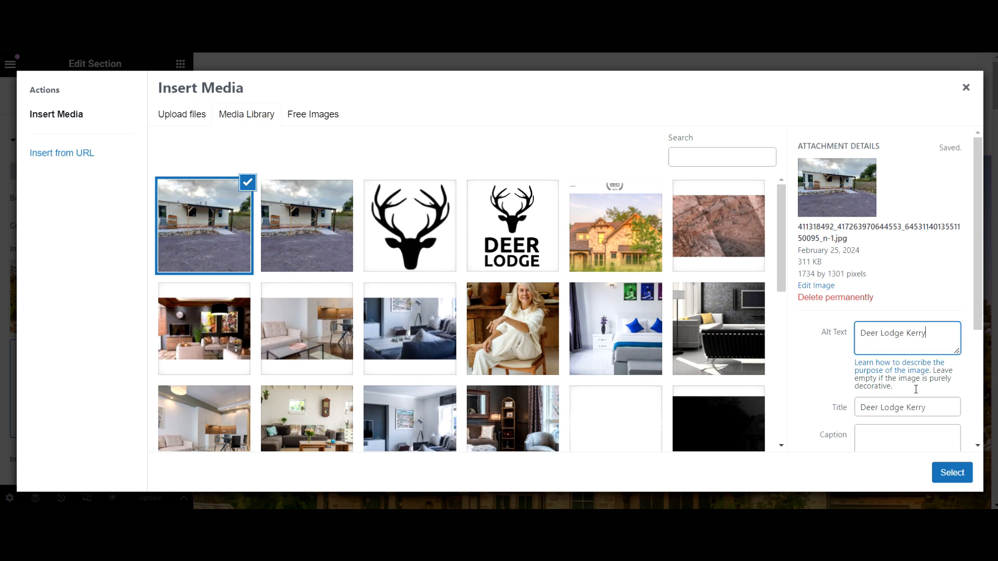
pyautogui.click(962, 478)
pyautogui.click(124, 328)
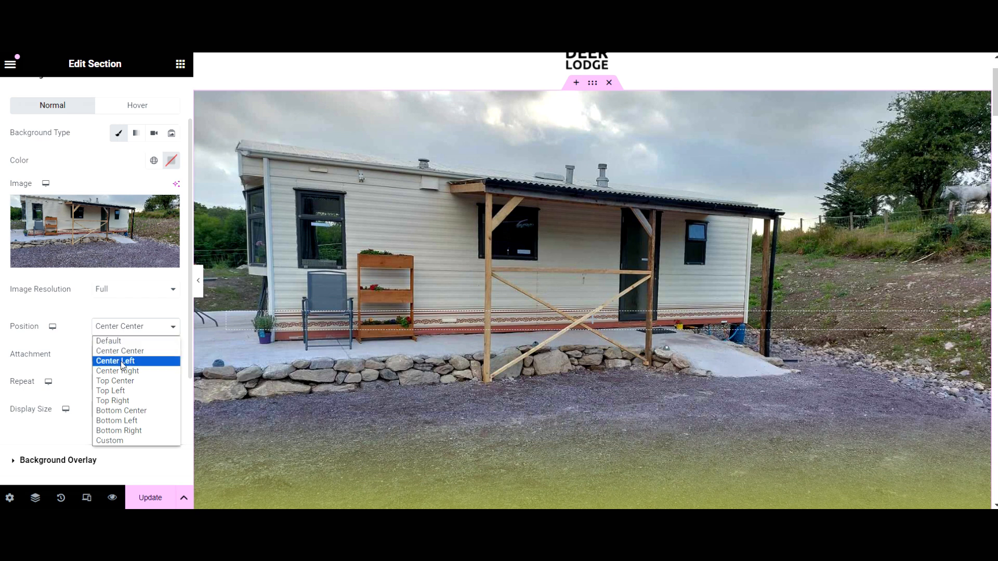
# Try Top Center and Top Left background positions, then preview the full-width page
pyautogui.click(130, 383)
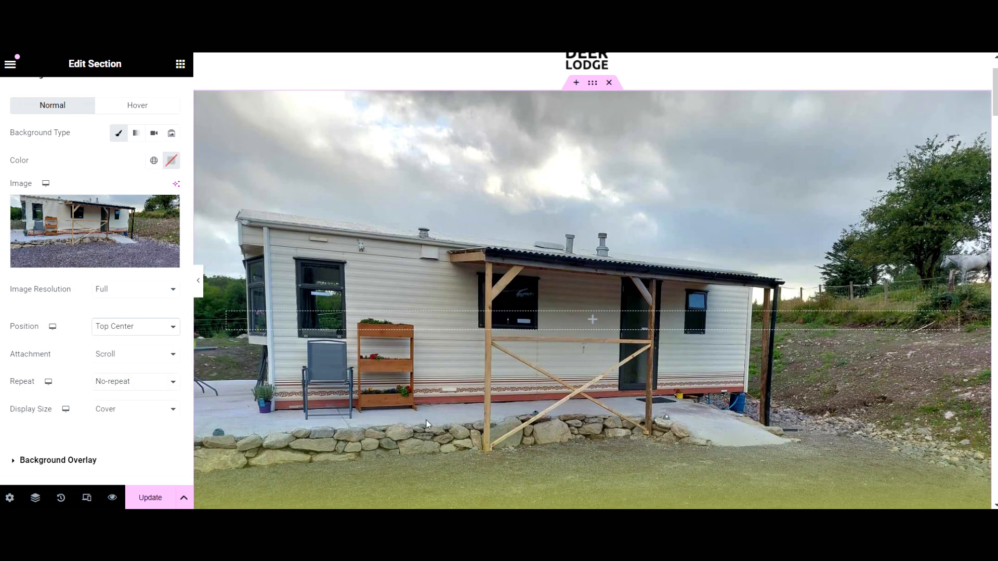
pyautogui.click(131, 328)
pyautogui.click(126, 391)
pyautogui.click(131, 331)
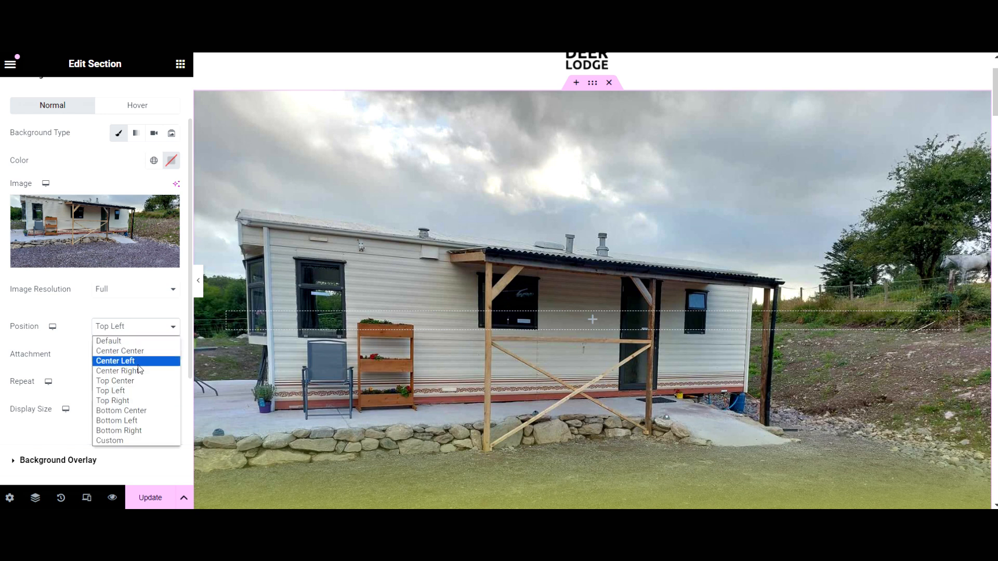
pyautogui.click(120, 381)
pyautogui.click(199, 283)
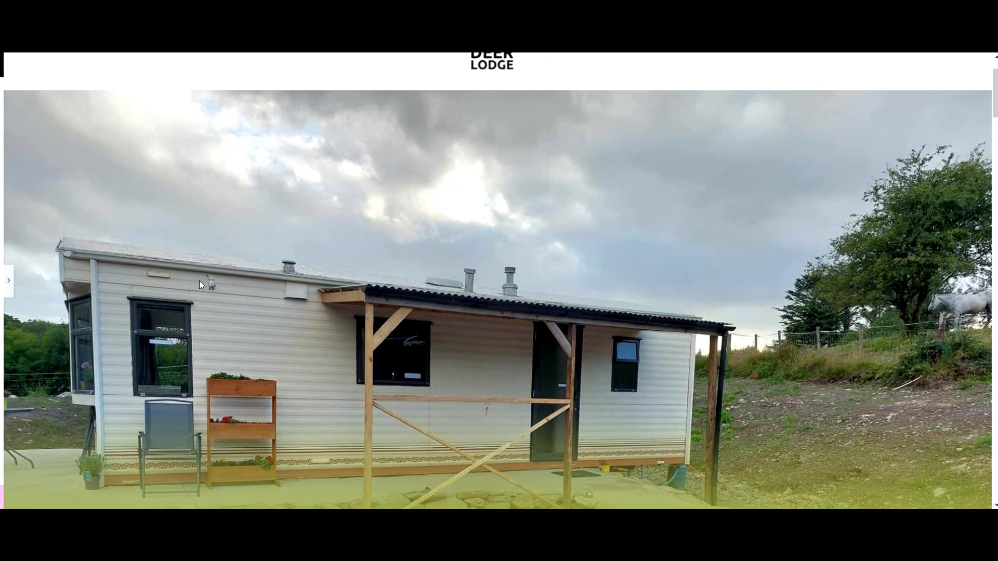
pyautogui.scroll(-3, 213, 288)
pyautogui.scroll(1, 213, 288)
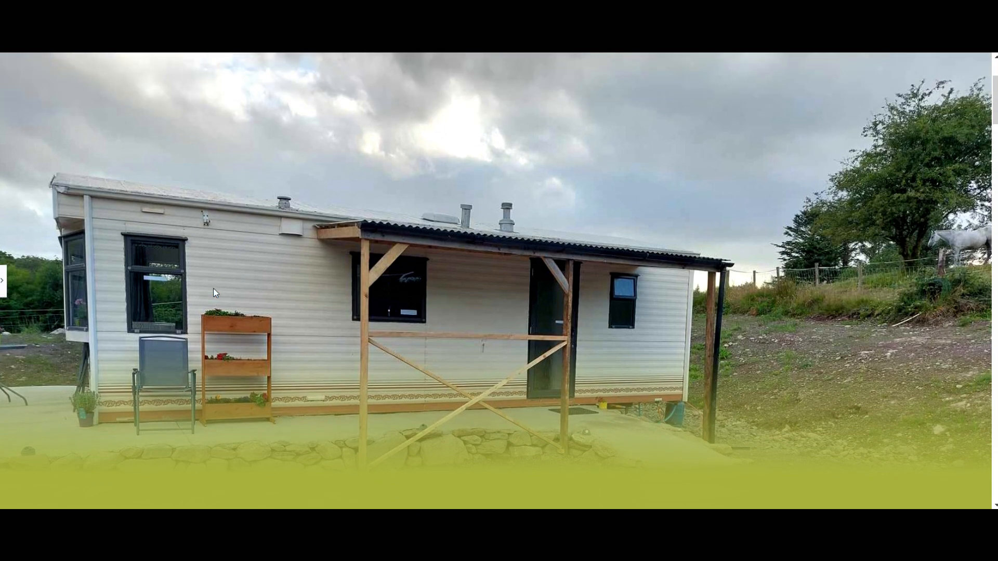
pyautogui.scroll(2, 214, 288)
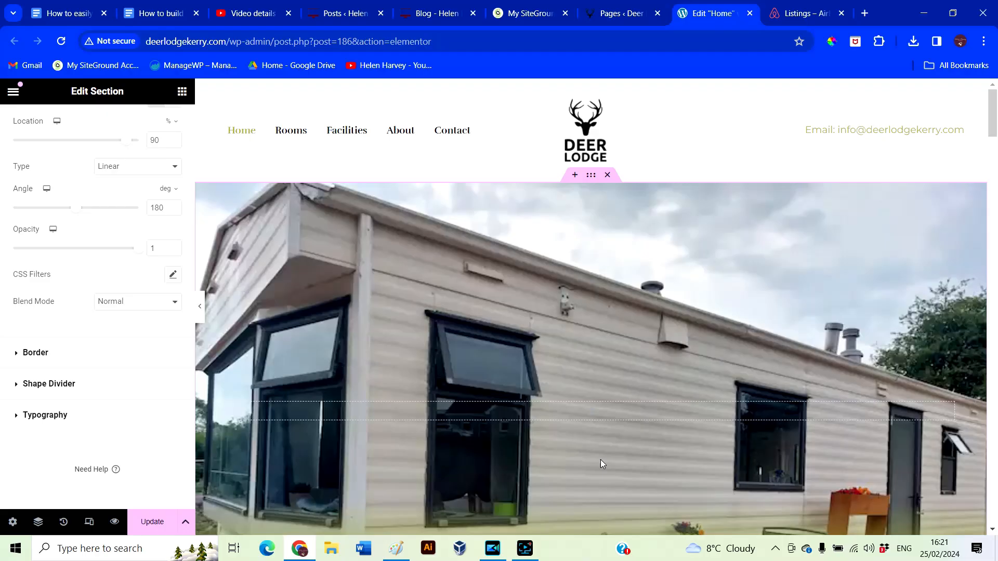
pyautogui.scroll(-2, 687, 473)
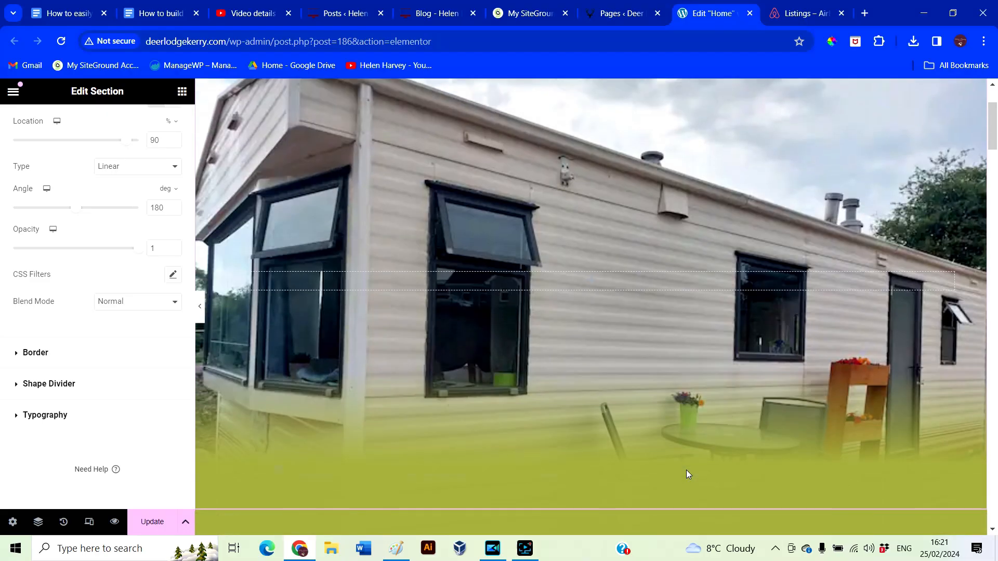
pyautogui.scroll(1, 394, 486)
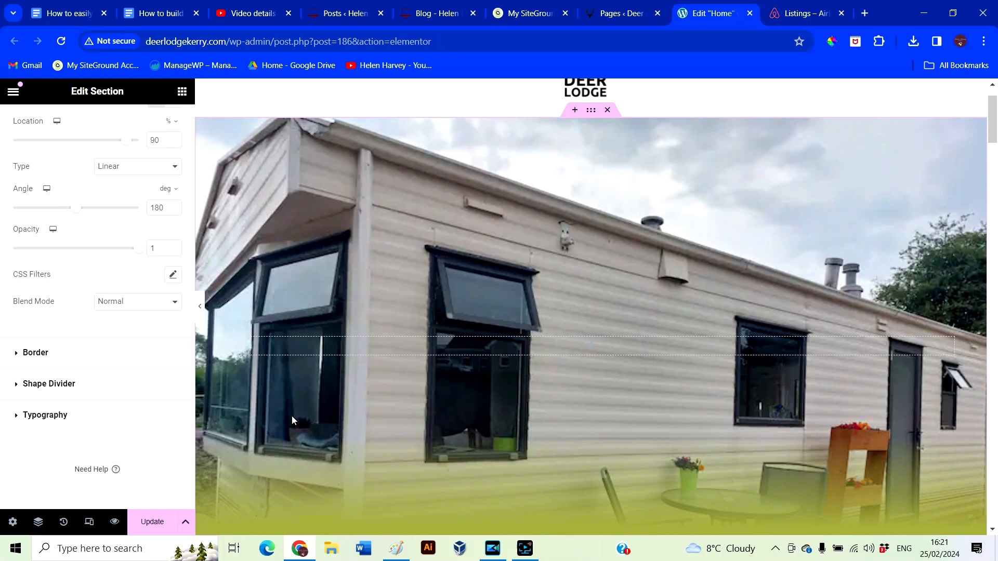
pyautogui.scroll(1, 99, 380)
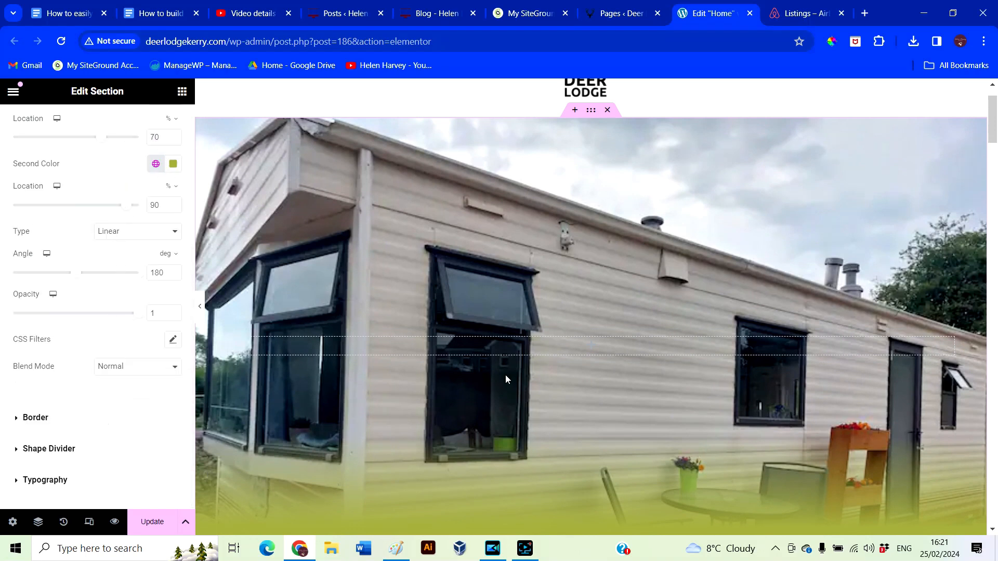
pyautogui.scroll(-4, 507, 376)
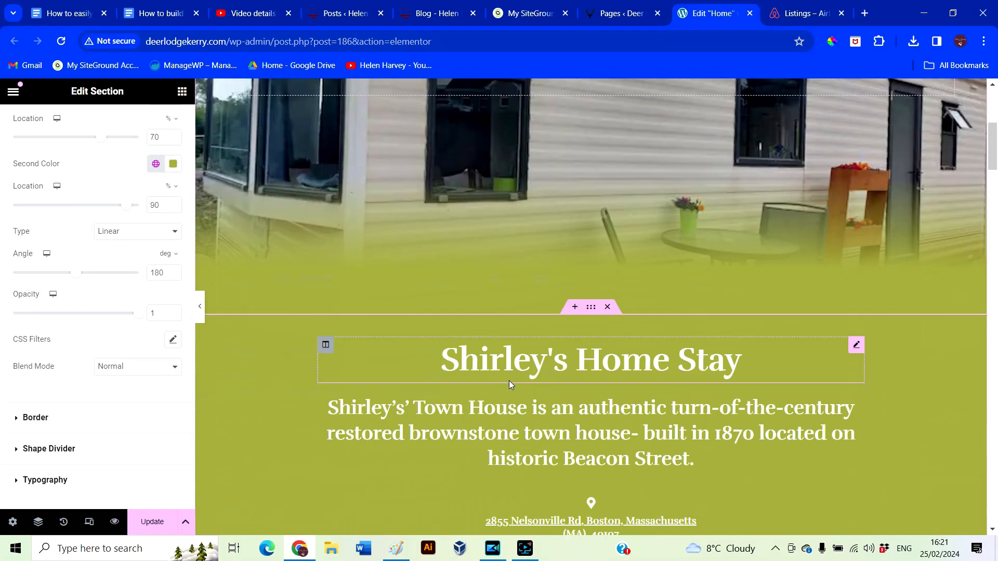
pyautogui.scroll(4, 429, 382)
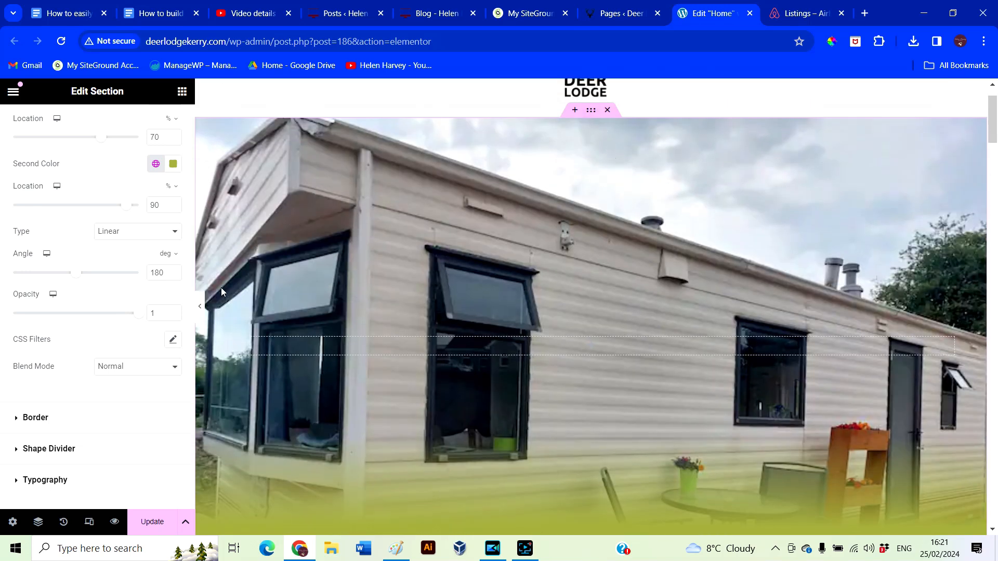
pyautogui.scroll(-3, 80, 343)
pyautogui.scroll(4, 80, 343)
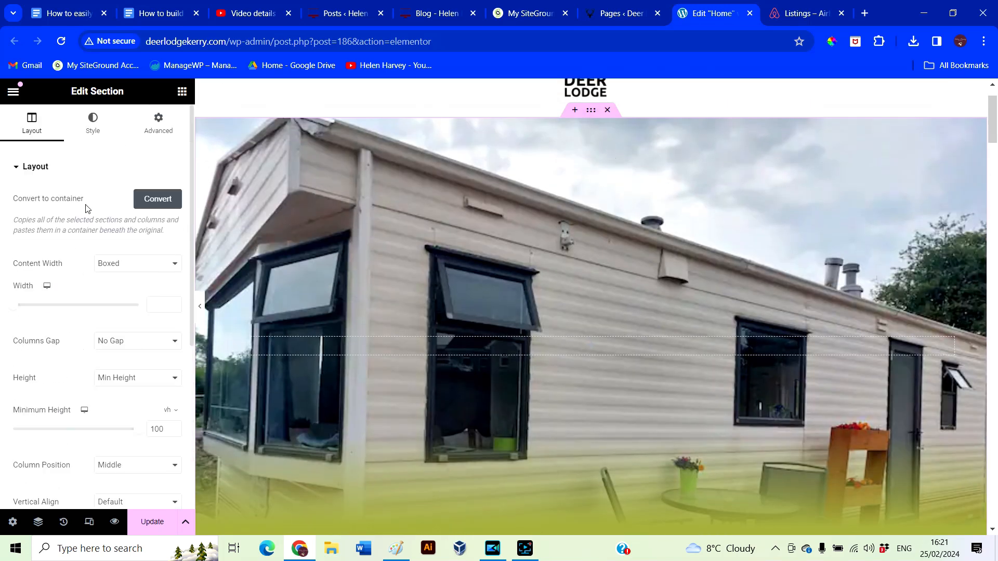
# Set the background position to Center Center, test Bottom Center, then return to Center Center
pyautogui.click(96, 122)
pyautogui.click(137, 289)
pyautogui.click(132, 309)
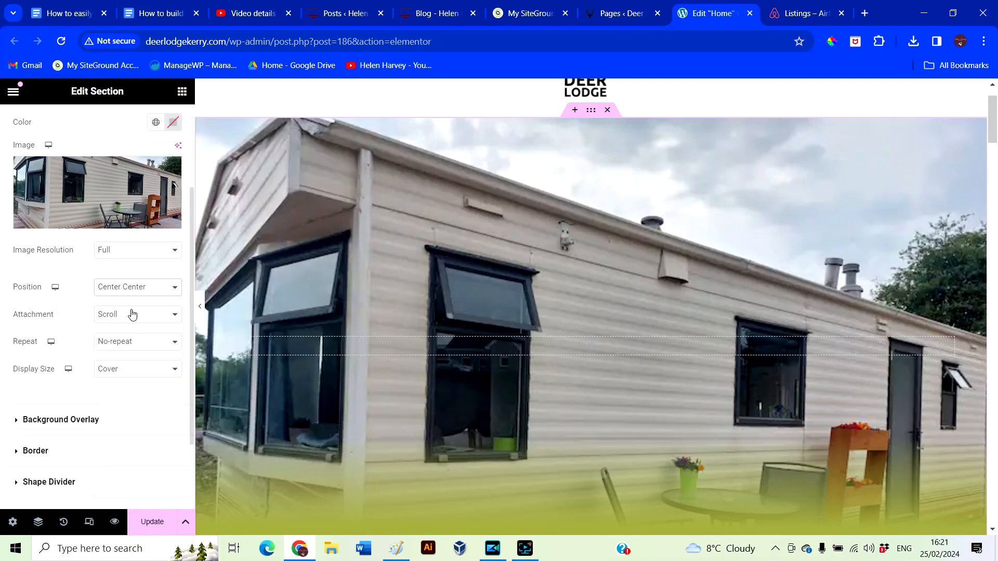
pyautogui.scroll(-2, 300, 364)
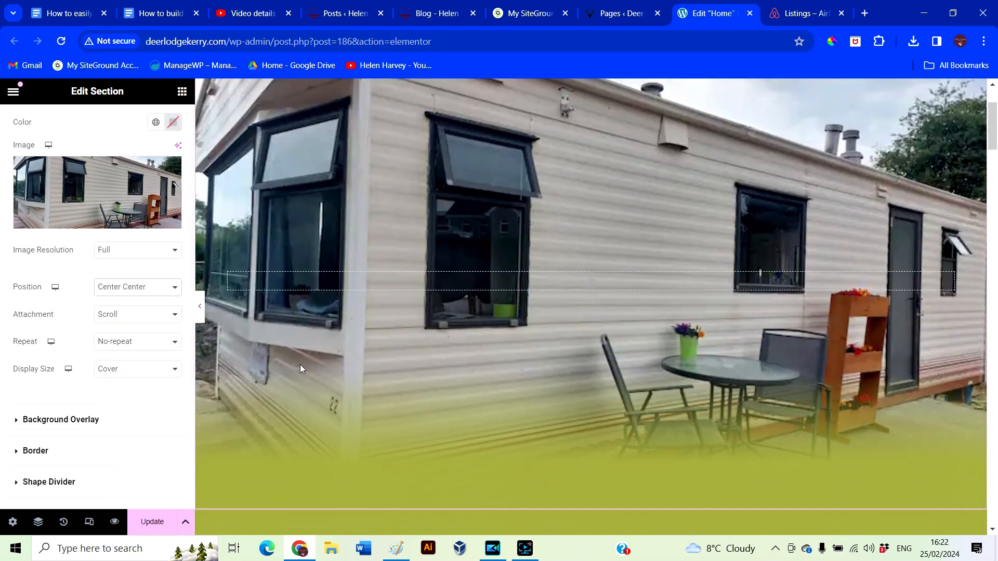
pyautogui.click(159, 288)
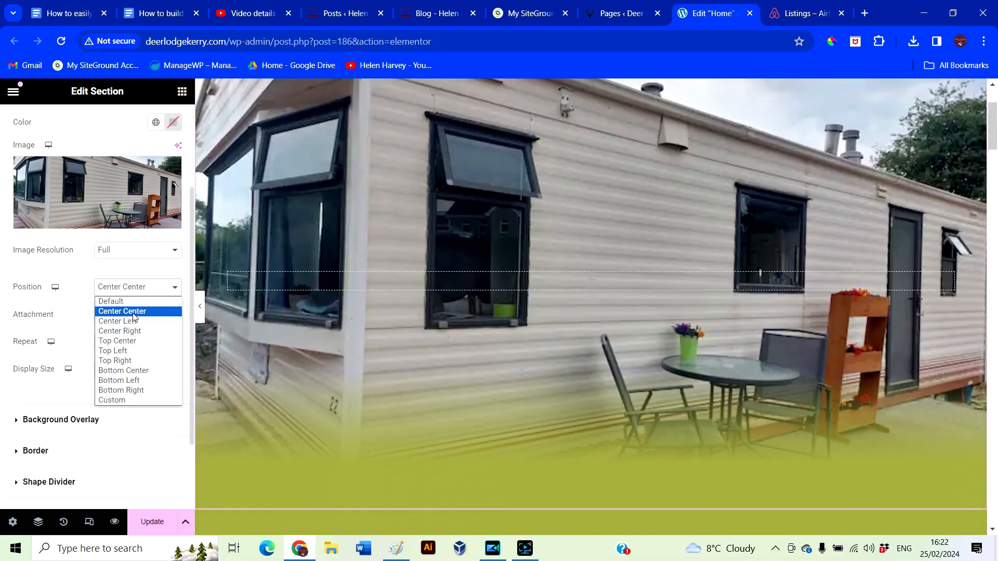
pyautogui.click(130, 370)
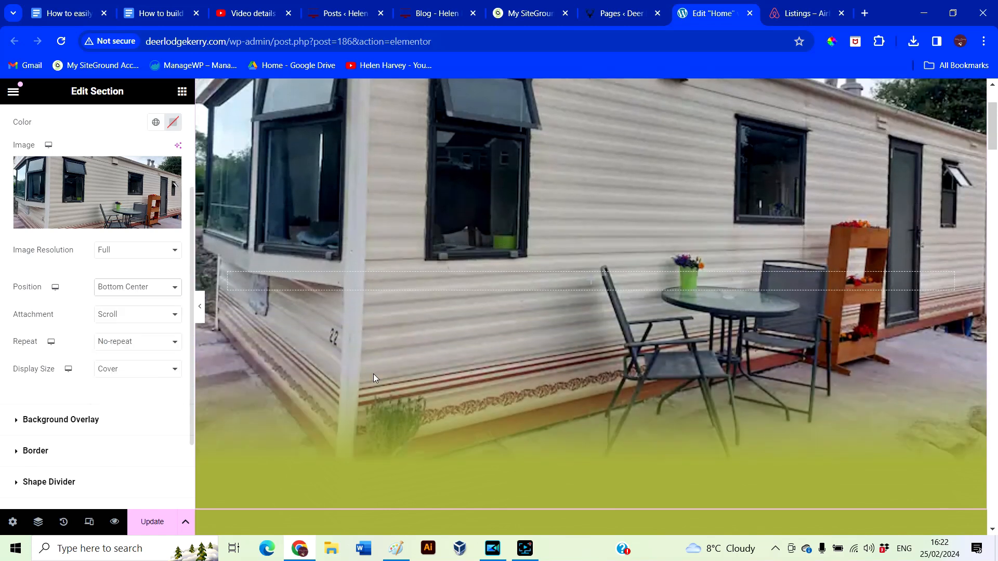
pyautogui.scroll(2, 432, 366)
pyautogui.scroll(-1, 364, 365)
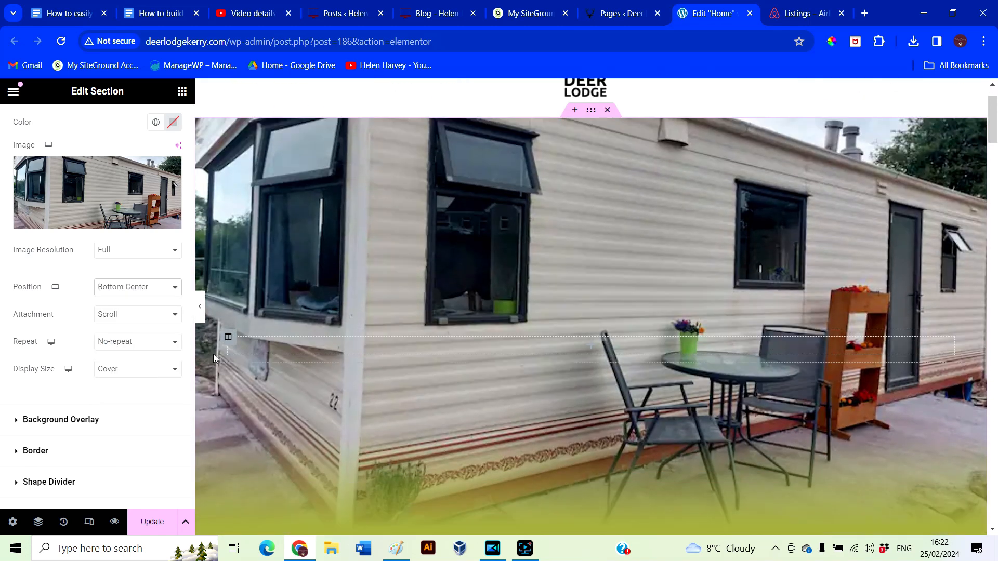
pyautogui.click(160, 294)
pyautogui.click(136, 312)
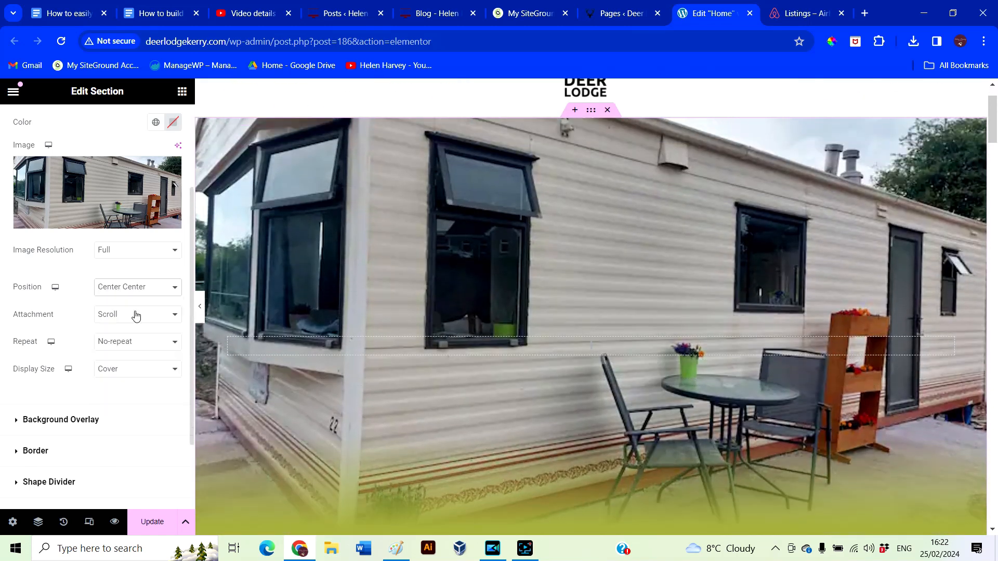
pyautogui.scroll(-3, 295, 375)
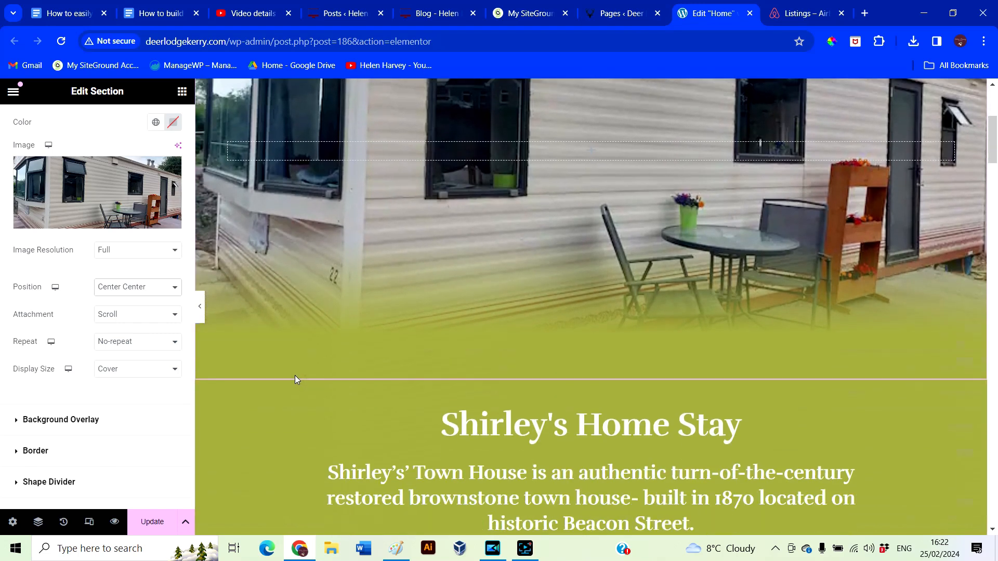
pyautogui.scroll(4, 295, 375)
pyautogui.scroll(-5, 673, 282)
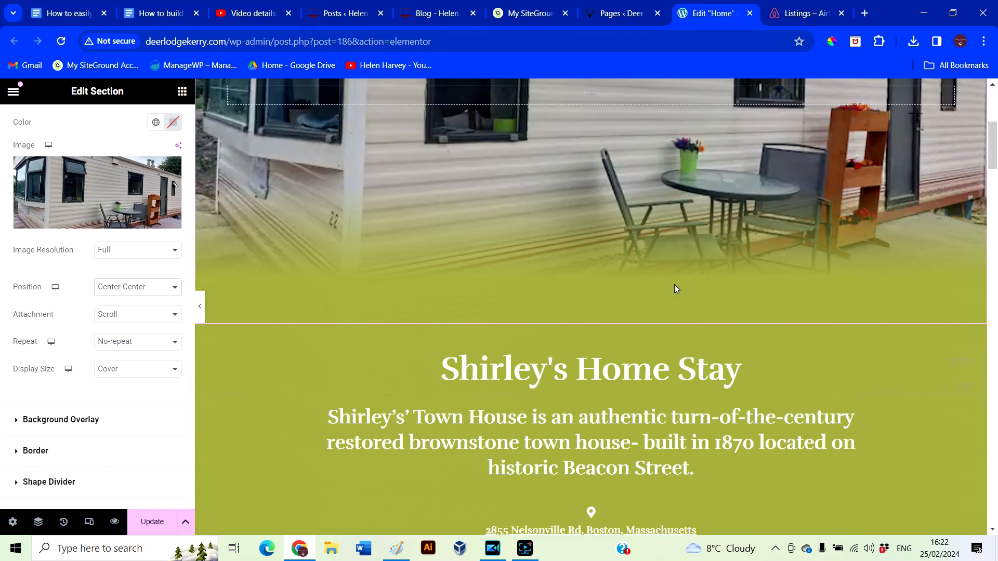
# Replace the 'Shirley's Home Stay' heading text with 'Deer Lodge, Kerry'
pyautogui.click(413, 305)
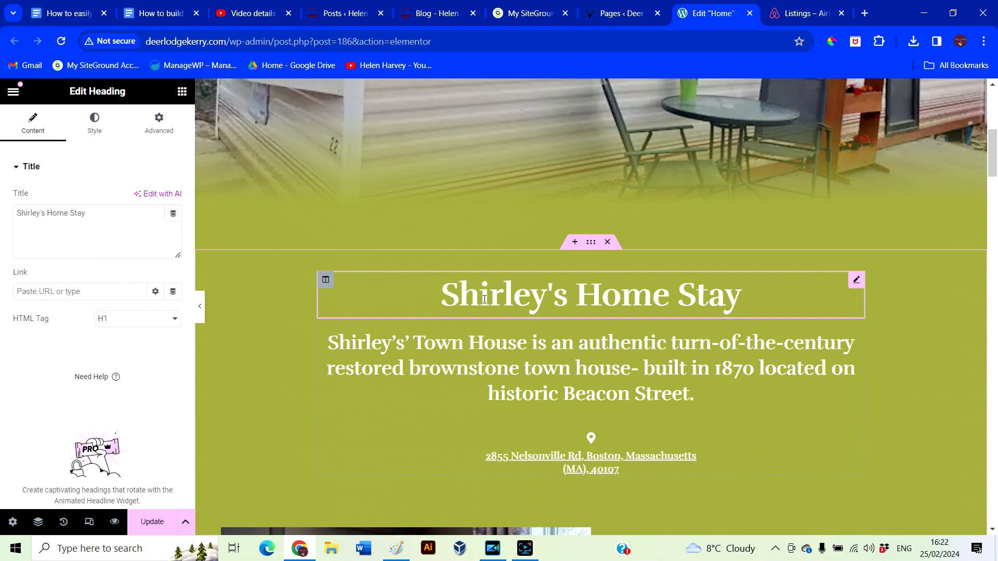
pyautogui.moveTo(120, 213); pyautogui.dragTo(0, 189)
pyautogui.write('Deer')
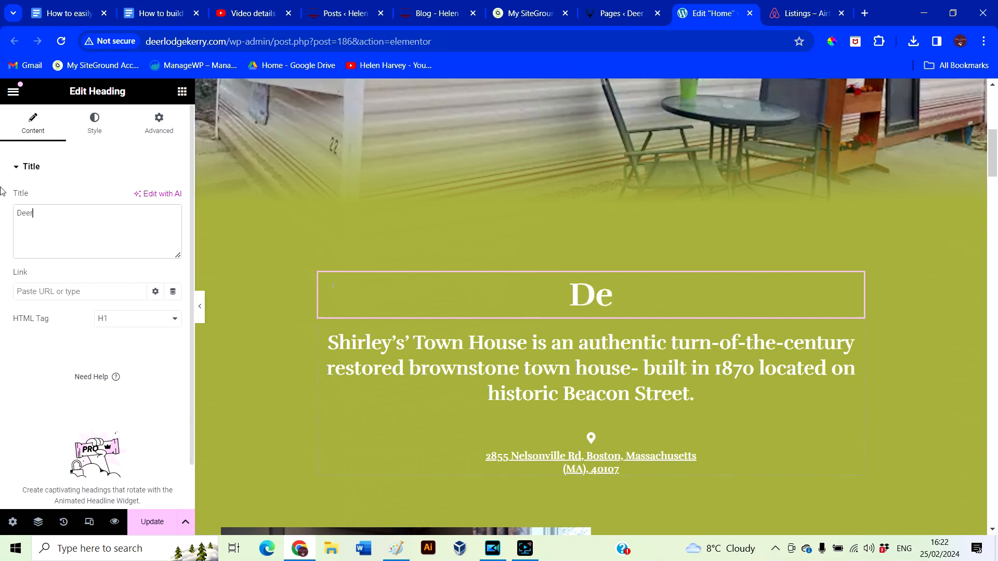
pyautogui.write(' Lodge, Kerry')
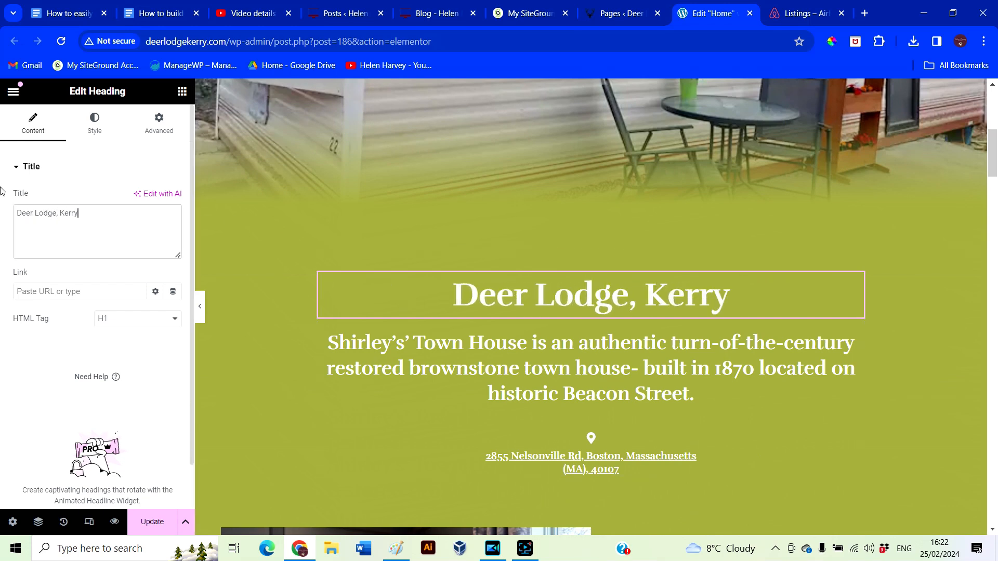
pyautogui.scroll(-3, 589, 334)
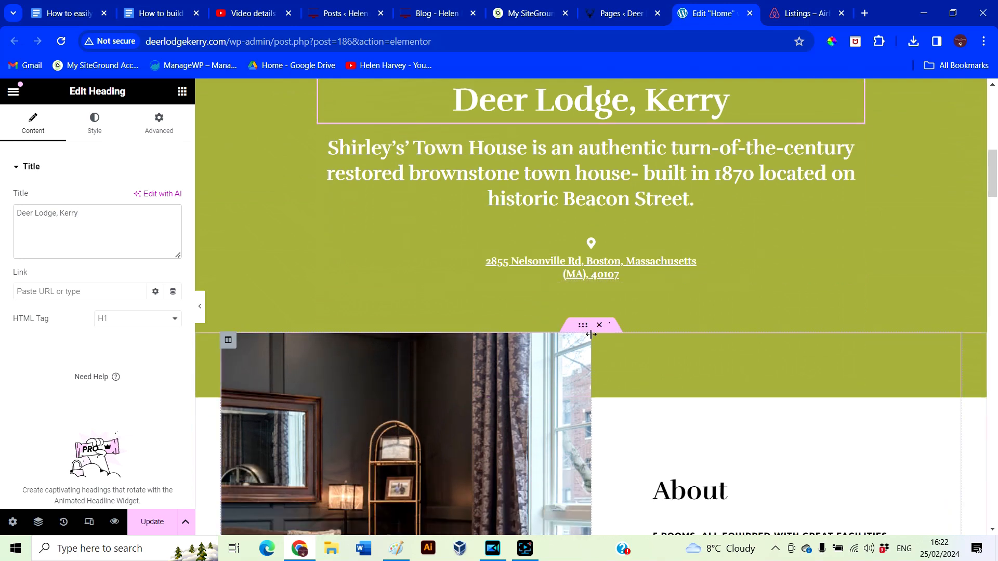
pyautogui.scroll(-8, 705, 353)
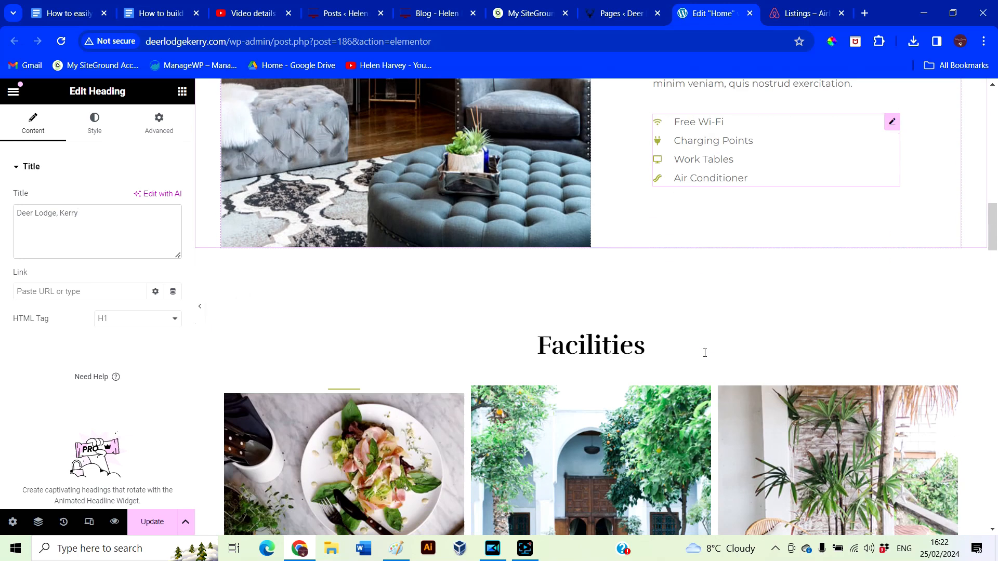
pyautogui.scroll(-12, 705, 353)
pyautogui.scroll(-10, 692, 407)
pyautogui.scroll(13, 690, 447)
pyautogui.scroll(15, 688, 448)
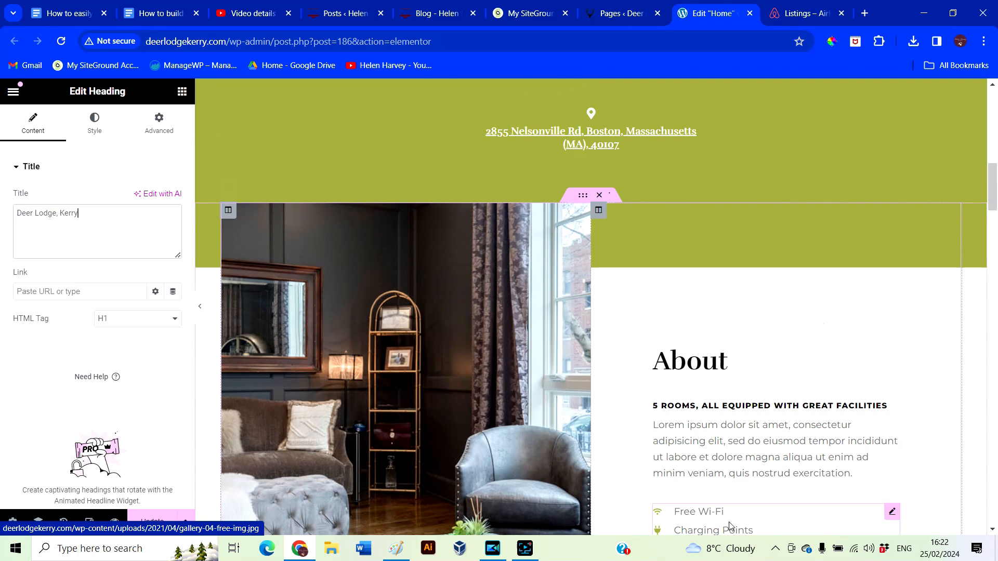
pyautogui.scroll(6, 823, 456)
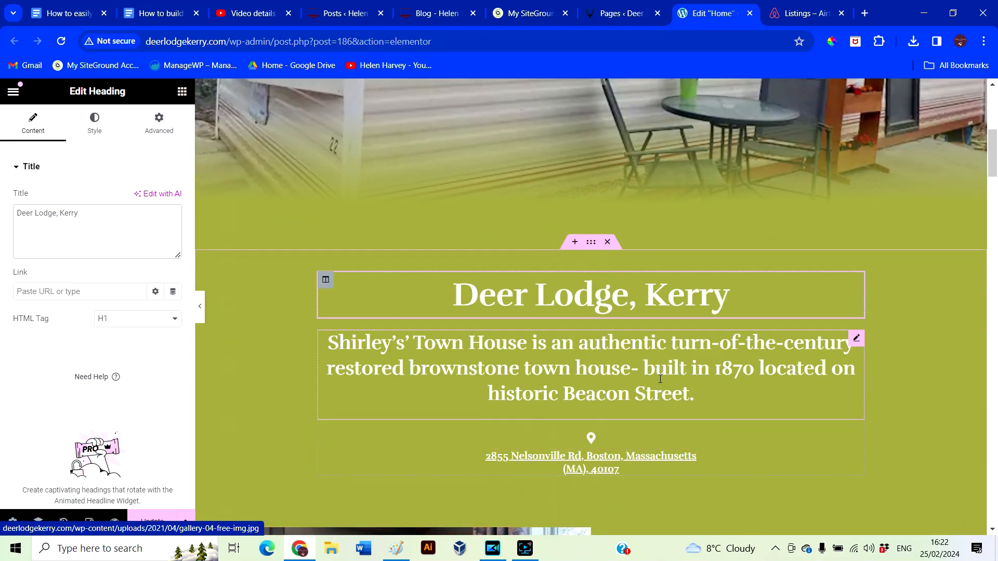
# Copy the saved ChatGPT prompt from the website-building guide document
pyautogui.click(803, 13)
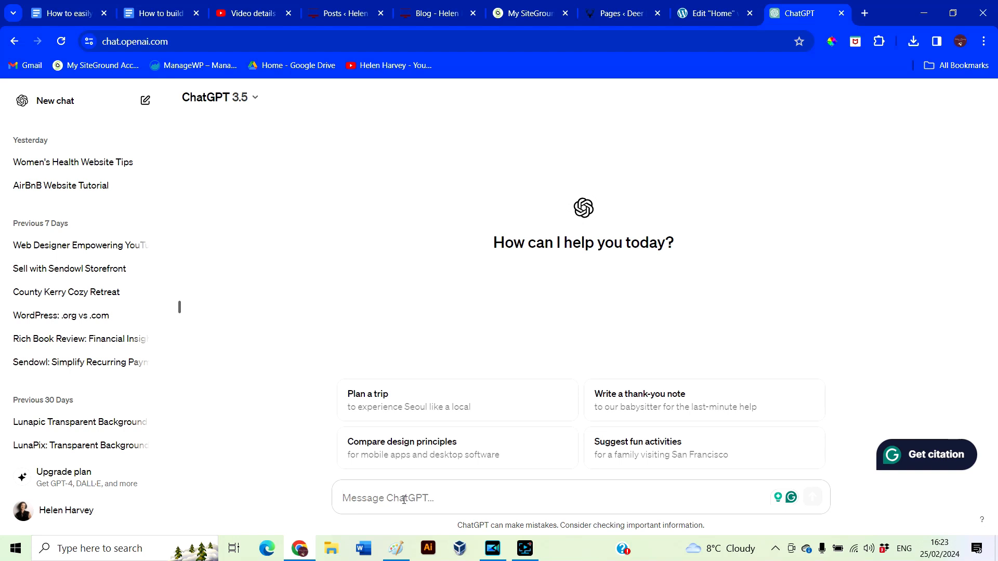
pyautogui.click(712, 14)
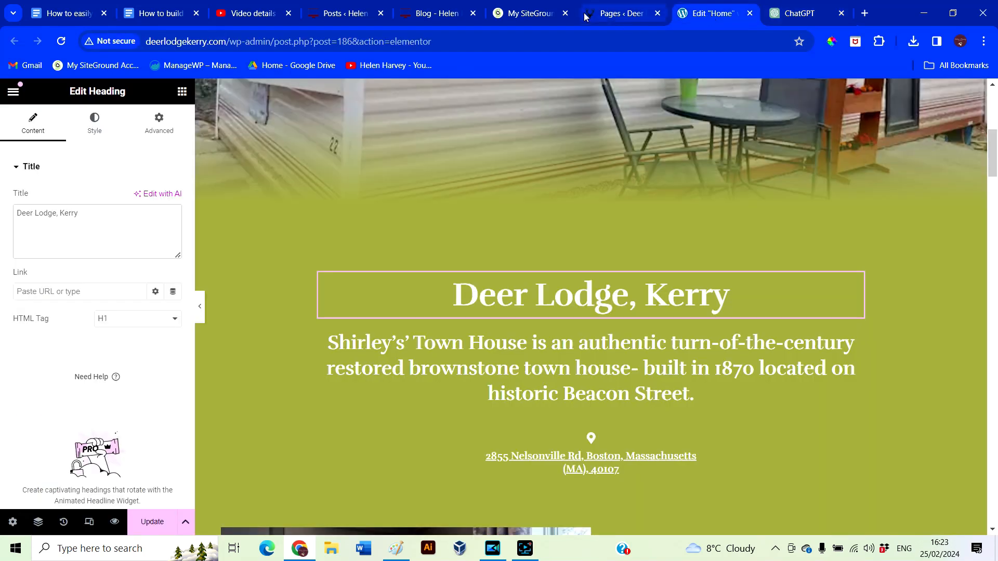
pyautogui.click(147, 14)
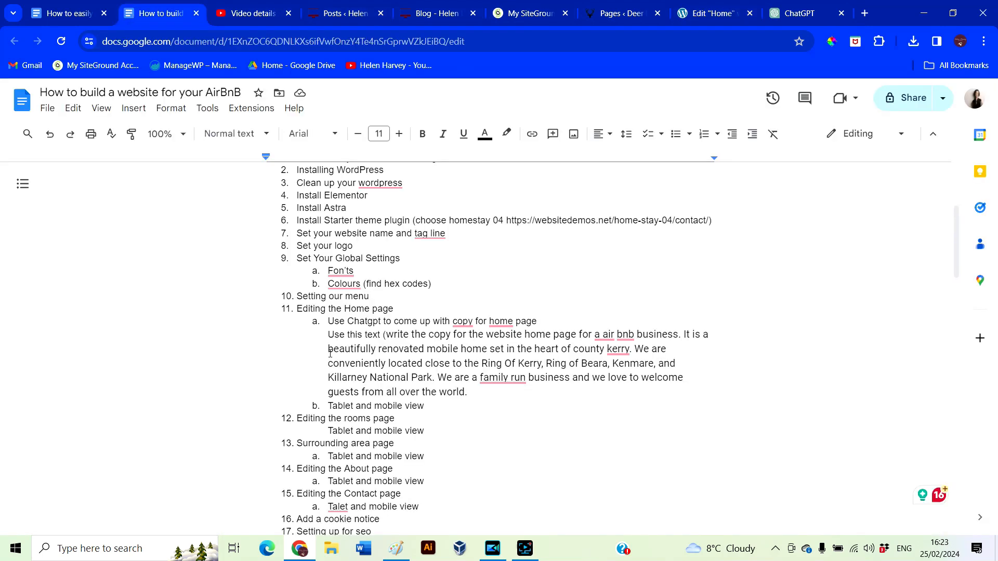
pyautogui.moveTo(386, 334); pyautogui.dragTo(501, 392)
pyautogui.hotkey('ctrl', 'c')
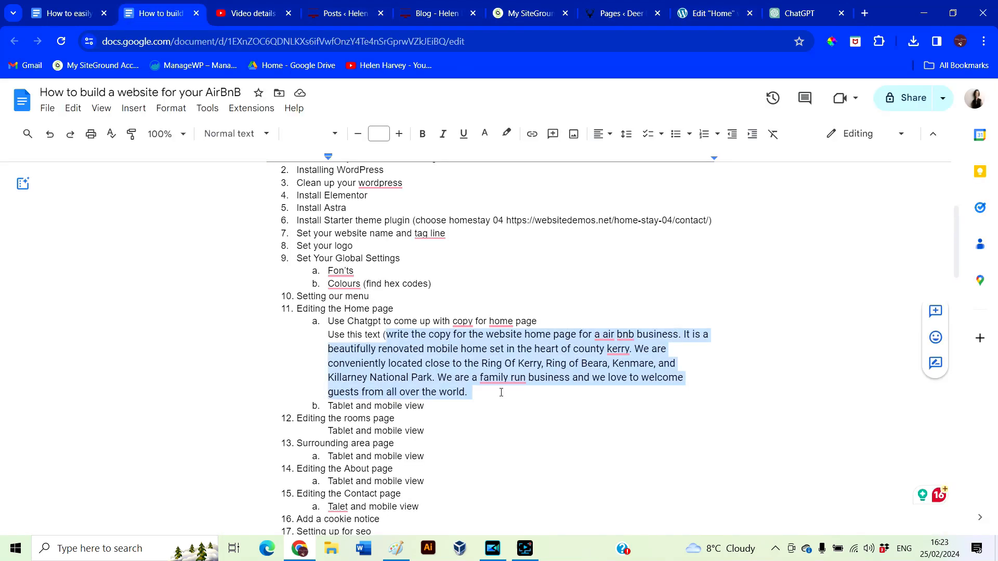
# Send the prompt in a new ChatGPT chat and copy the home-page copy it returns
pyautogui.click(797, 16)
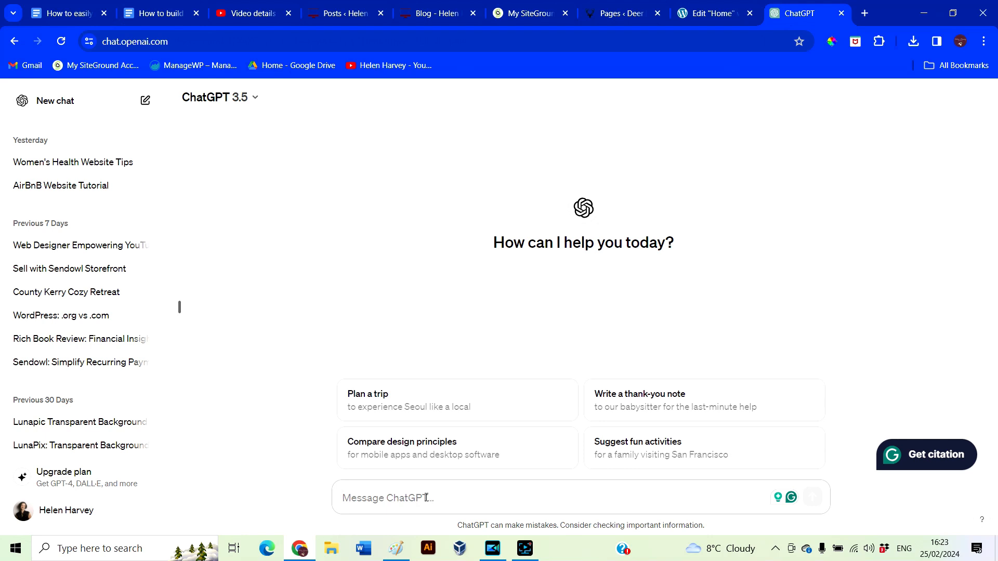
pyautogui.hotkey('ctrl', 'v')
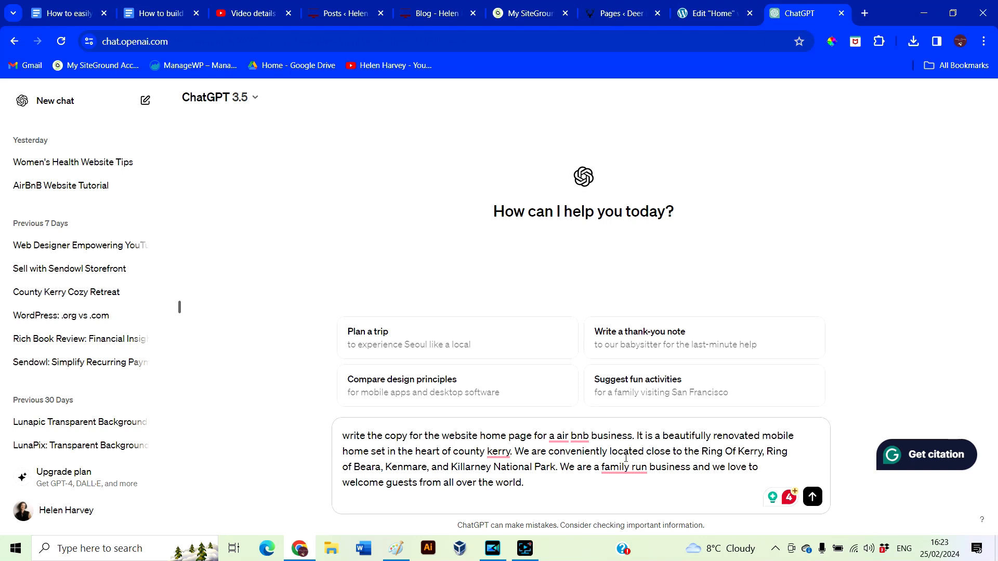
pyautogui.moveTo(613, 464)
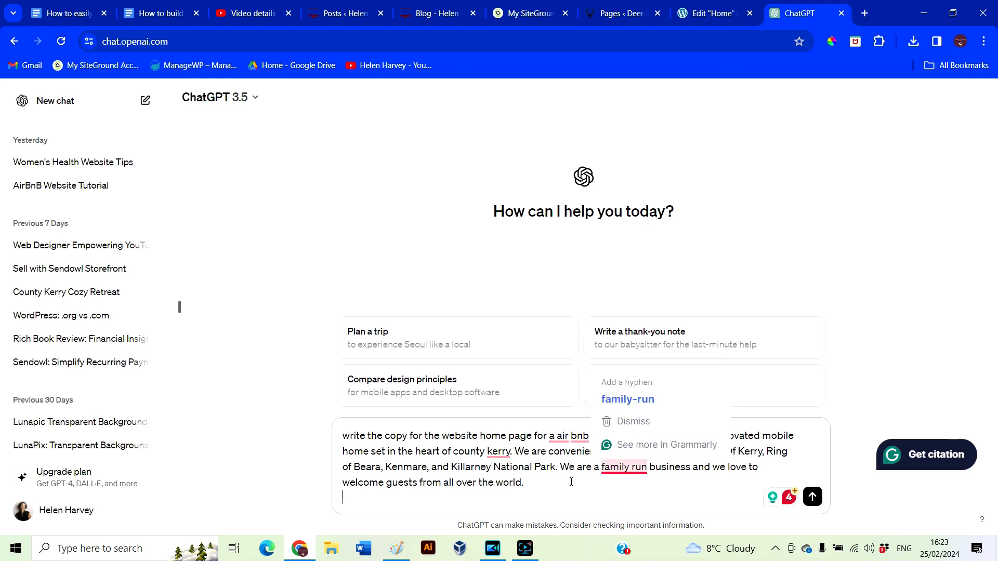
pyautogui.click(810, 501)
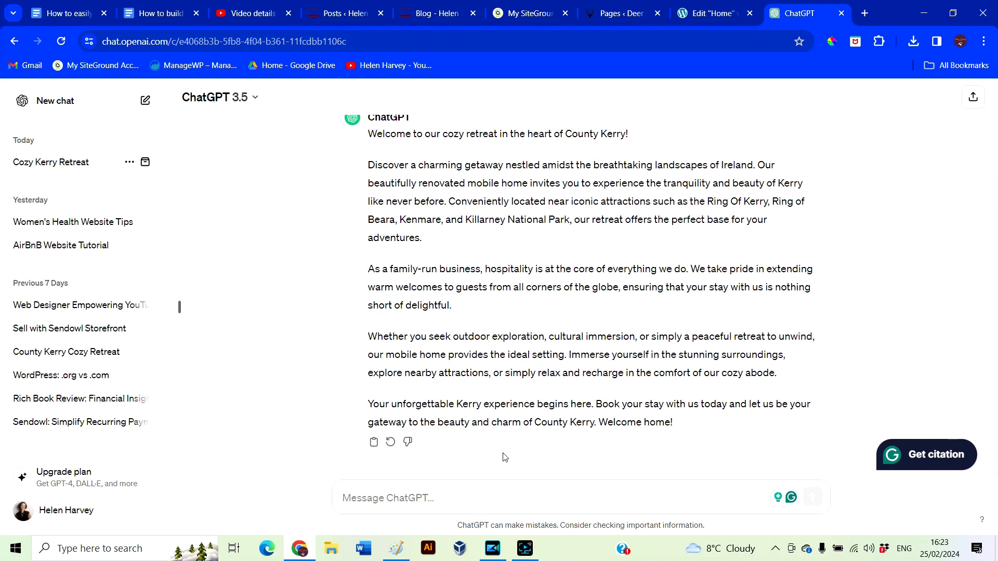
pyautogui.click(376, 444)
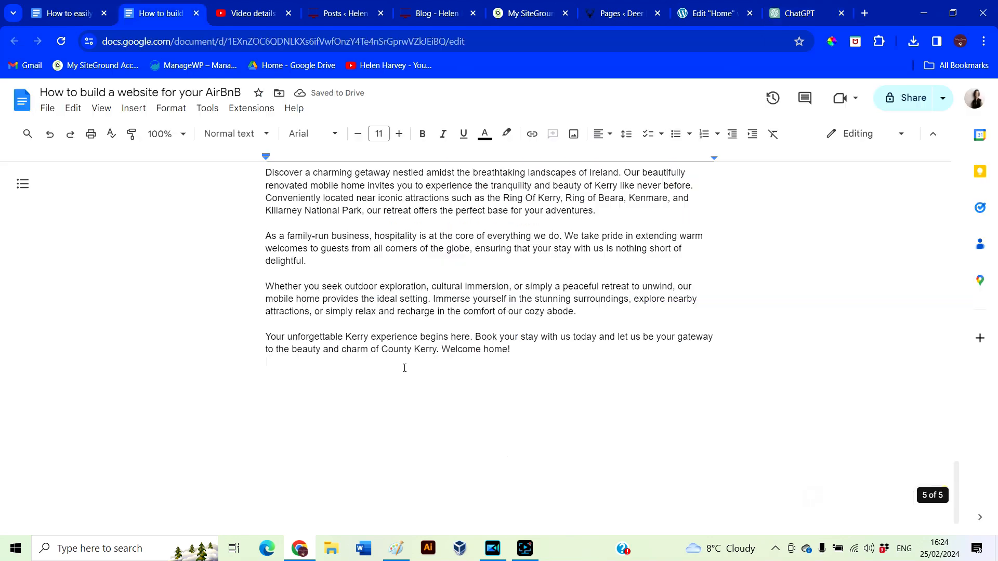
# Select the 'Discover a charming getaway' paragraph in the guide to use as the home-page intro
pyautogui.scroll(1, 404, 363)
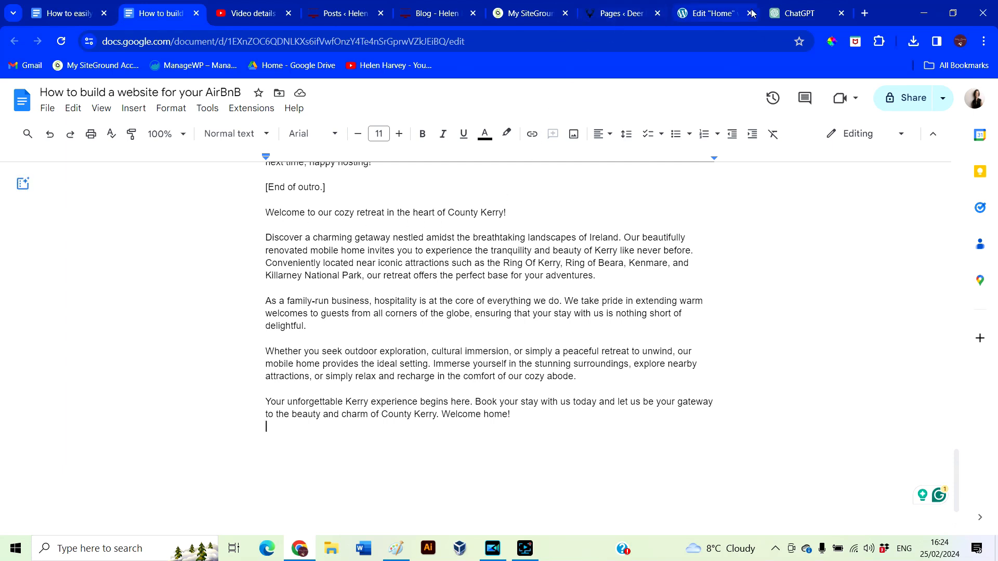
pyautogui.click(712, 20)
pyautogui.click(618, 400)
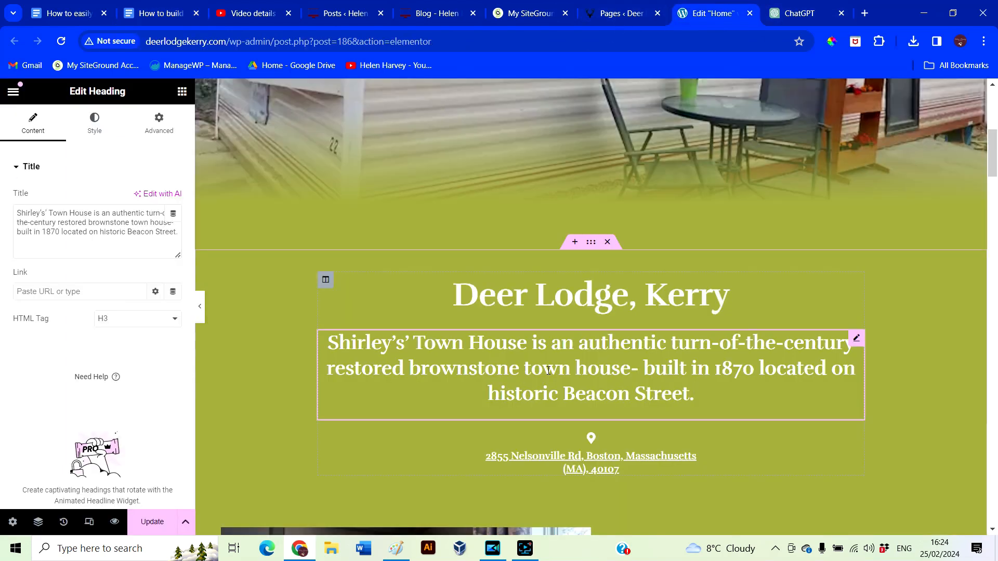
pyautogui.click(156, 18)
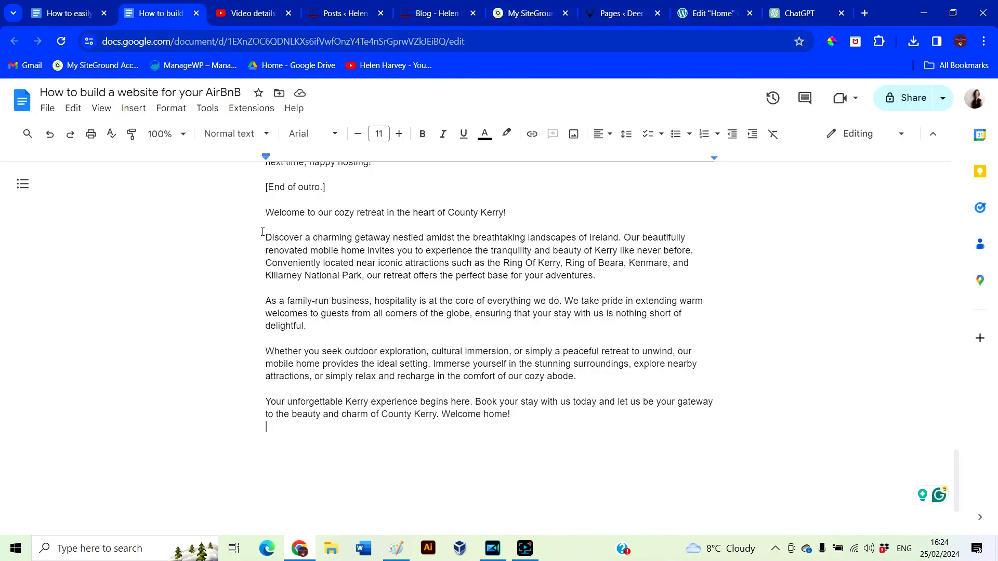
pyautogui.moveTo(262, 232); pyautogui.dragTo(597, 279)
pyautogui.hotkey('ctrl', 'c')
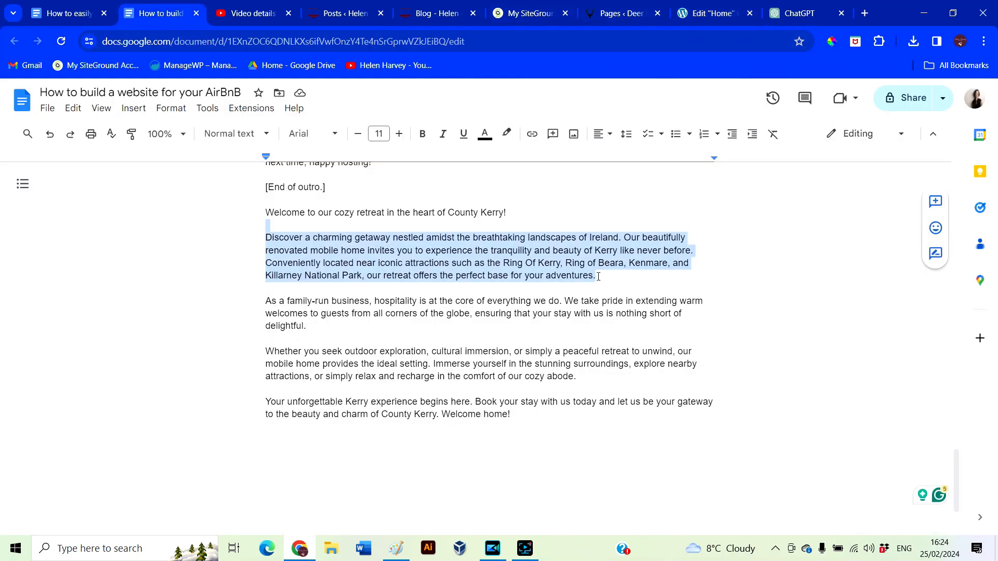
pyautogui.click(722, 15)
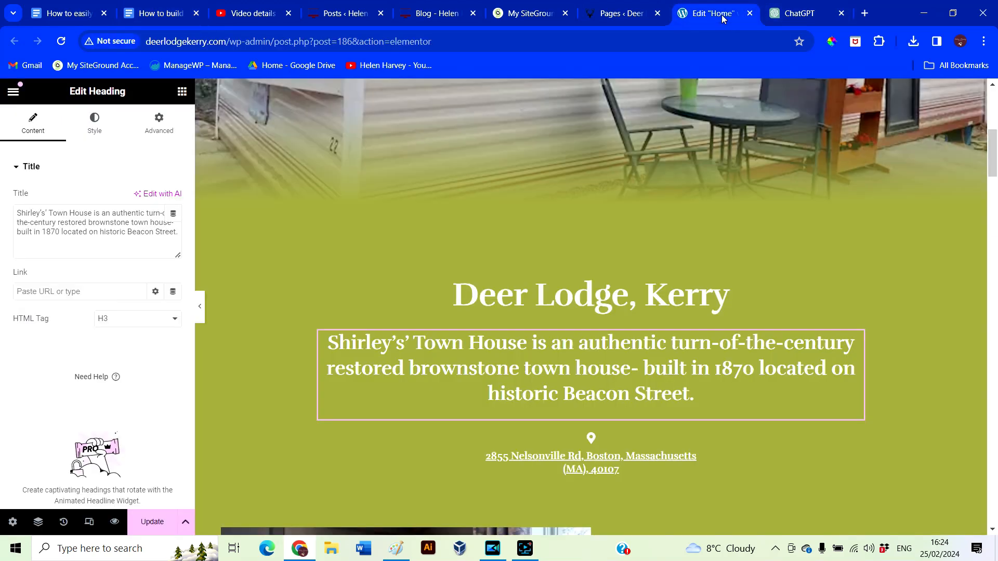
# Replace the hero tagline with the paragraph's first sentence, adding 'Co. Kerry,' before Ireland
pyautogui.scroll(-6, 501, 367)
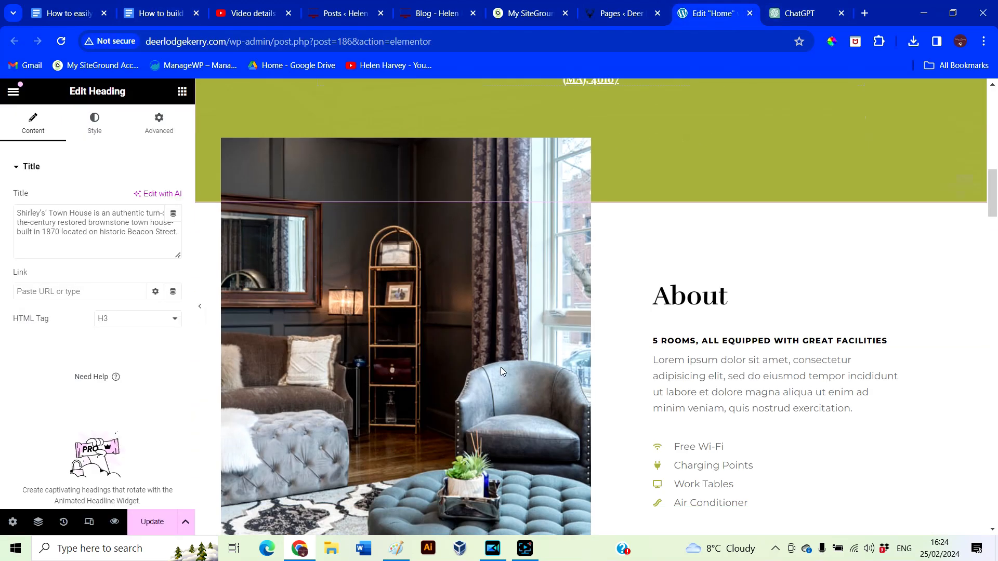
pyautogui.scroll(-15, 500, 367)
pyautogui.scroll(18, 507, 386)
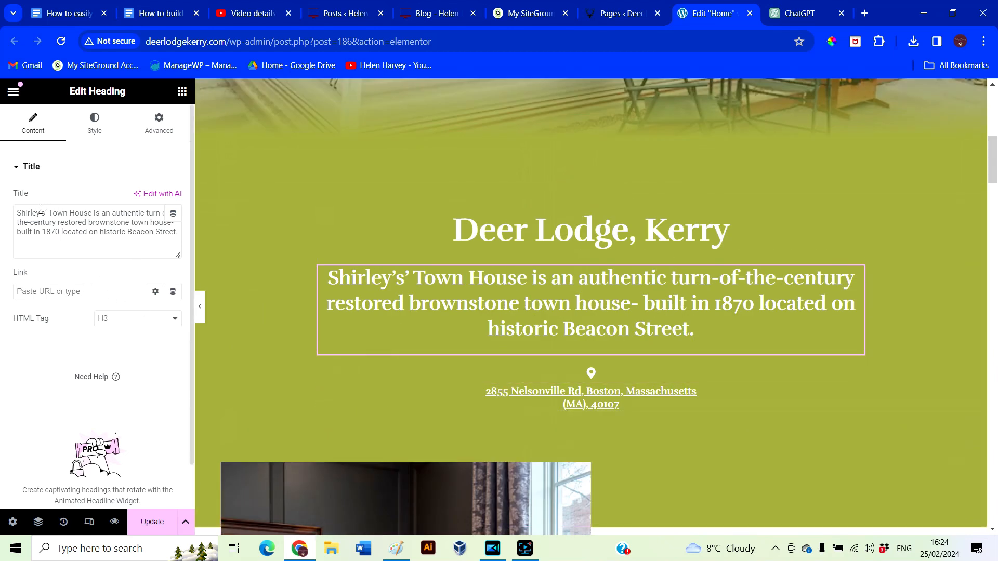
pyautogui.moveTo(18, 212); pyautogui.dragTo(187, 282)
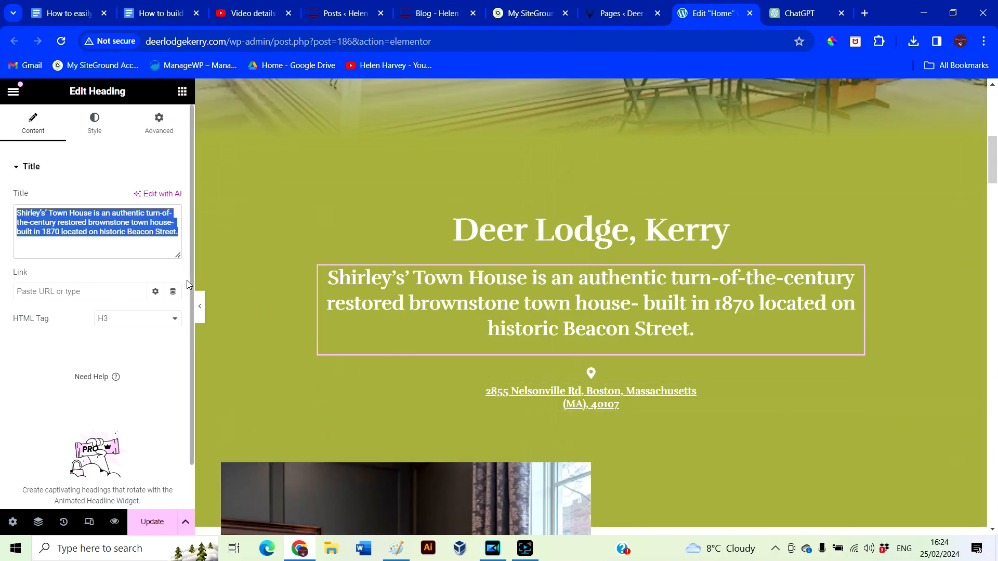
pyautogui.hotkey('ctrl', 'v')
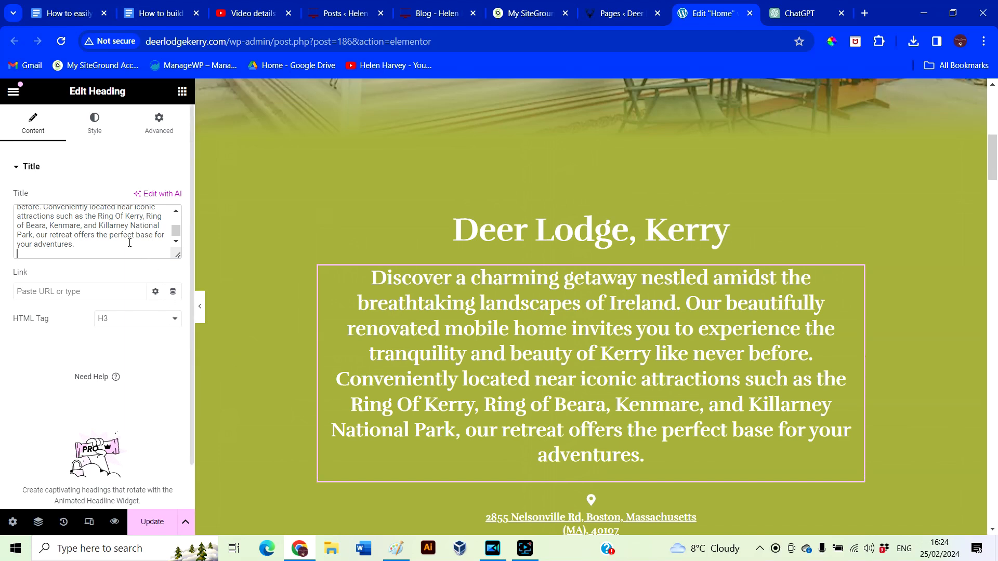
pyautogui.hotkey('ctrl', 'Home')
pyautogui.press('BackSpace')
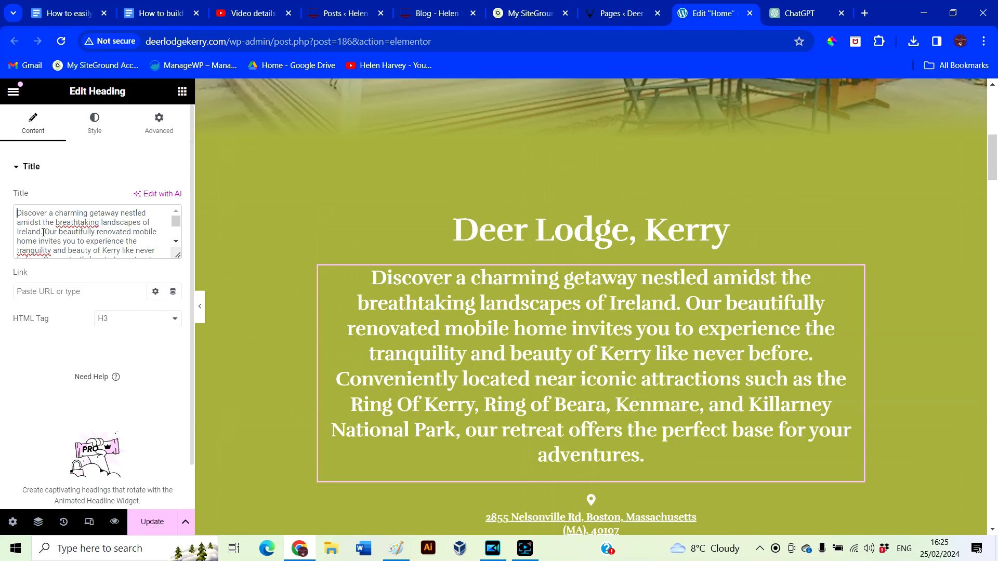
pyautogui.hotkey('ctrl', 'shift', 'End')
pyautogui.press('BackSpace')
pyautogui.click(125, 223)
pyautogui.write('Coo Ireland.')
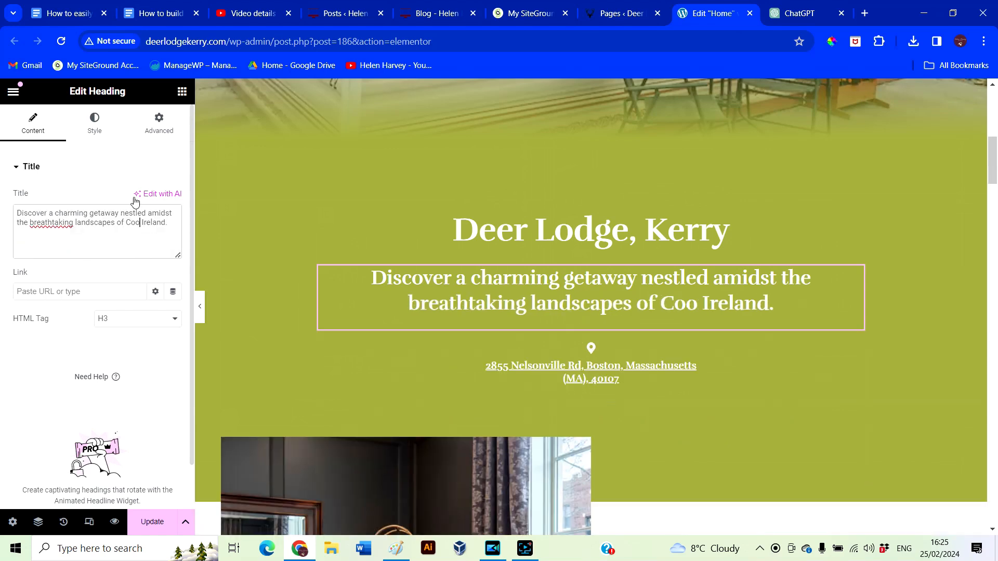
pyautogui.press('BackSpace')
pyautogui.write('. Kerry,')
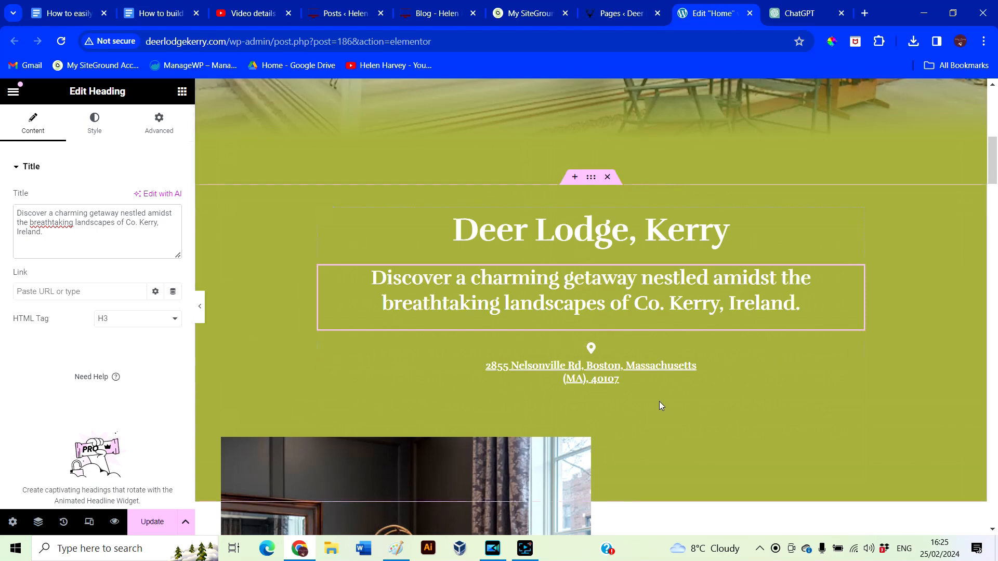
# Replace the placeholder address line with the lodge's postal address
pyautogui.click(638, 377)
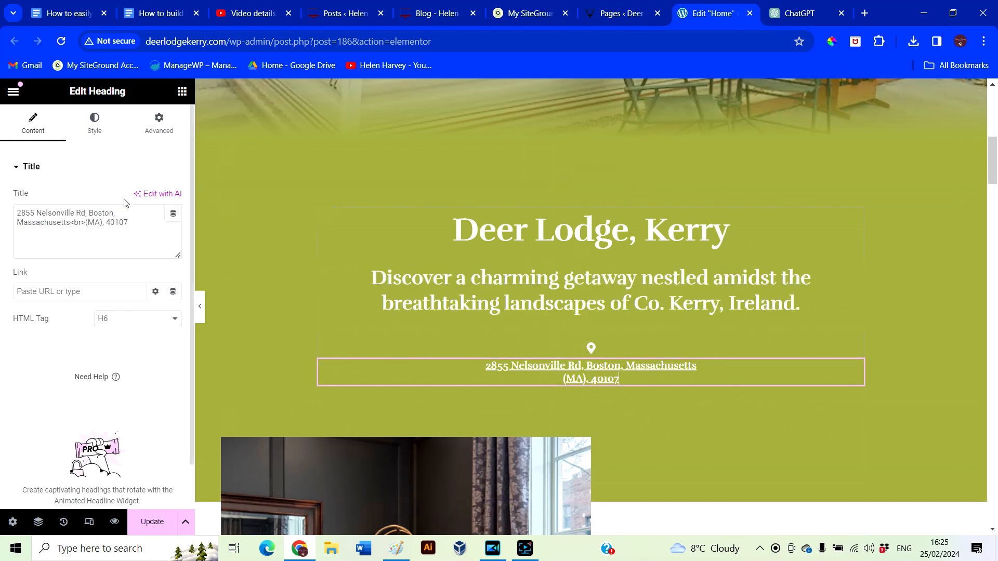
pyautogui.moveTo(137, 222); pyautogui.dragTo(2, 206)
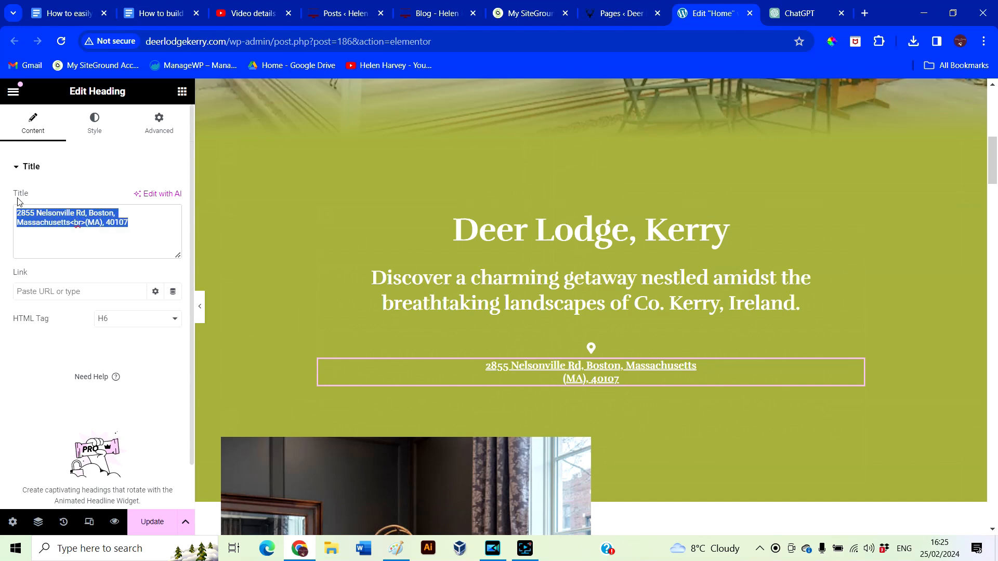
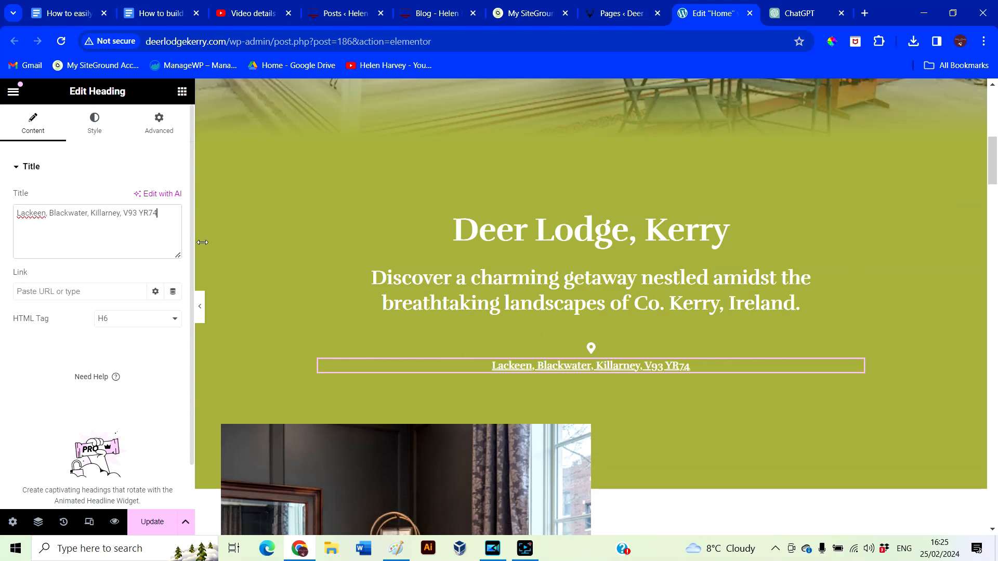
pyautogui.scroll(-5, 743, 328)
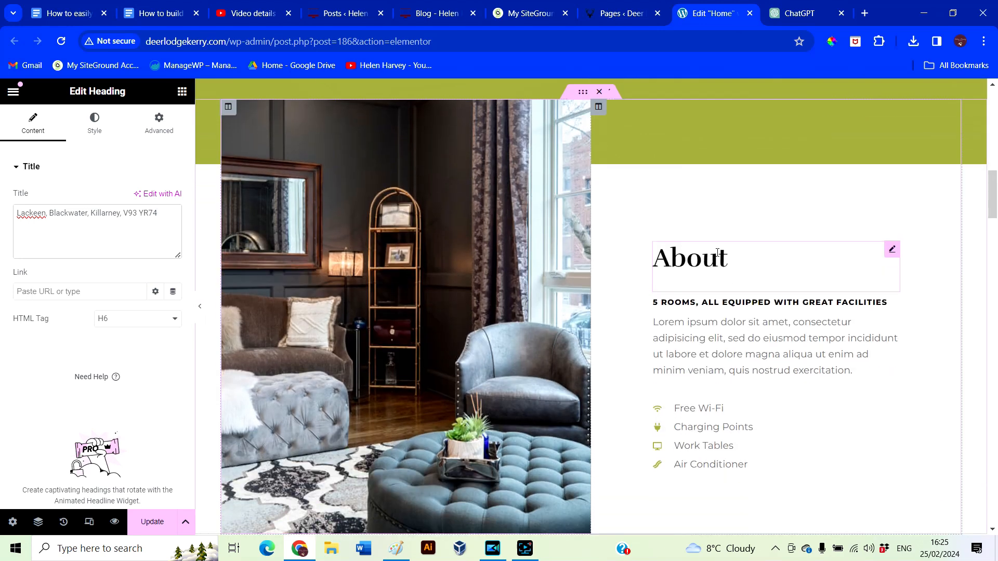
# Begin uploading a new About photo and change the subheading to 'Fully equiped Kitchen & Bathroom'
pyautogui.click(727, 260)
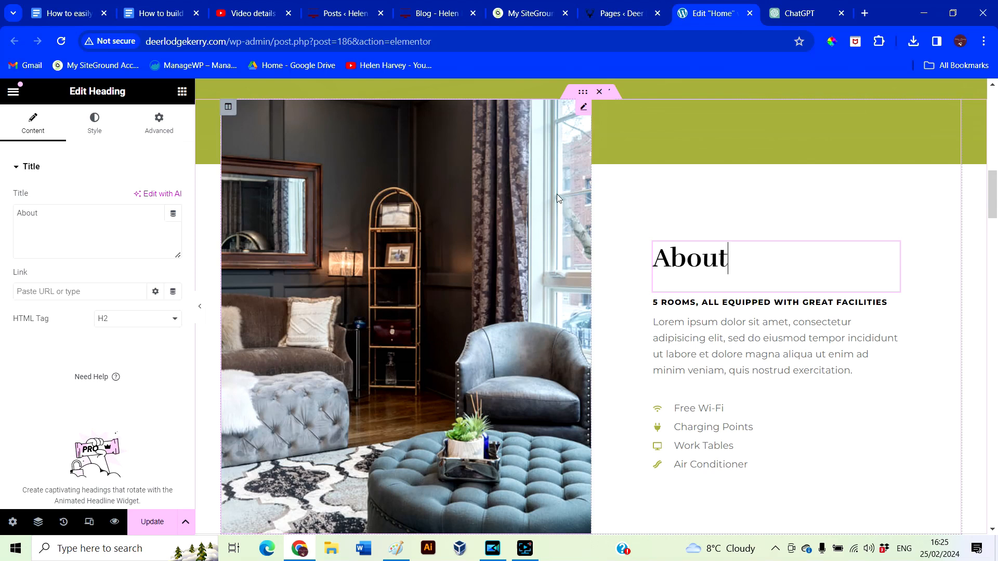
pyautogui.click(429, 322)
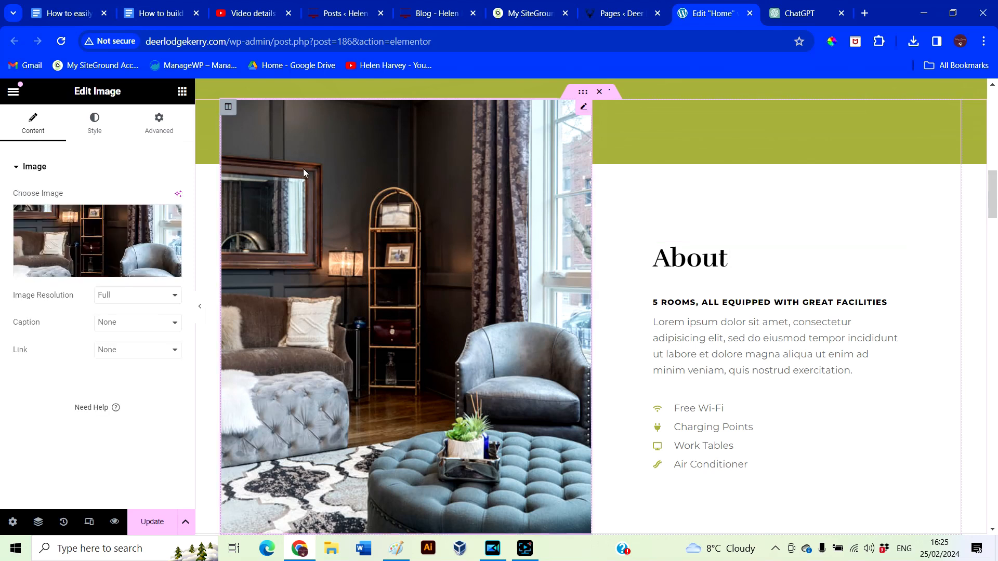
pyautogui.click(229, 108)
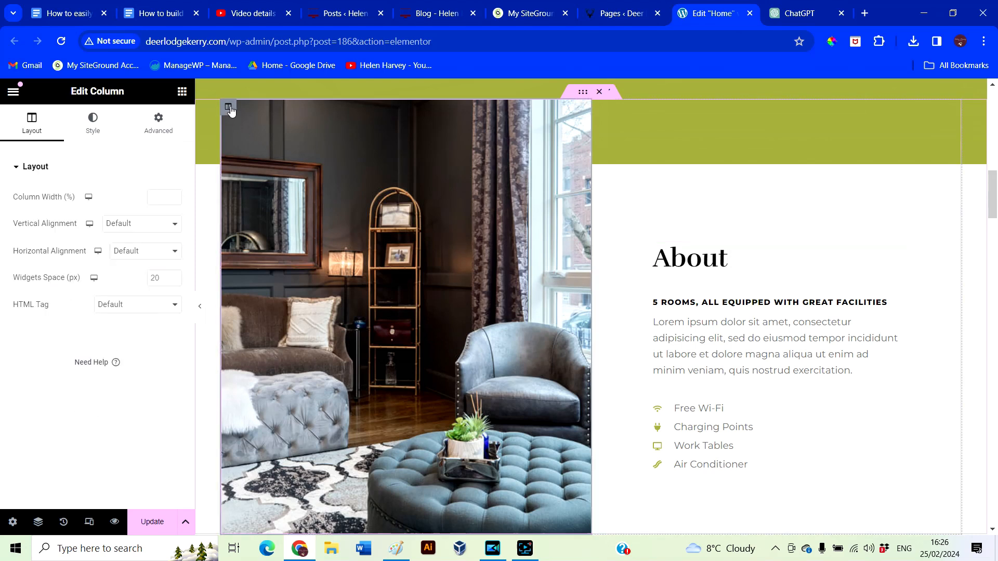
pyautogui.click(92, 134)
pyautogui.click(386, 249)
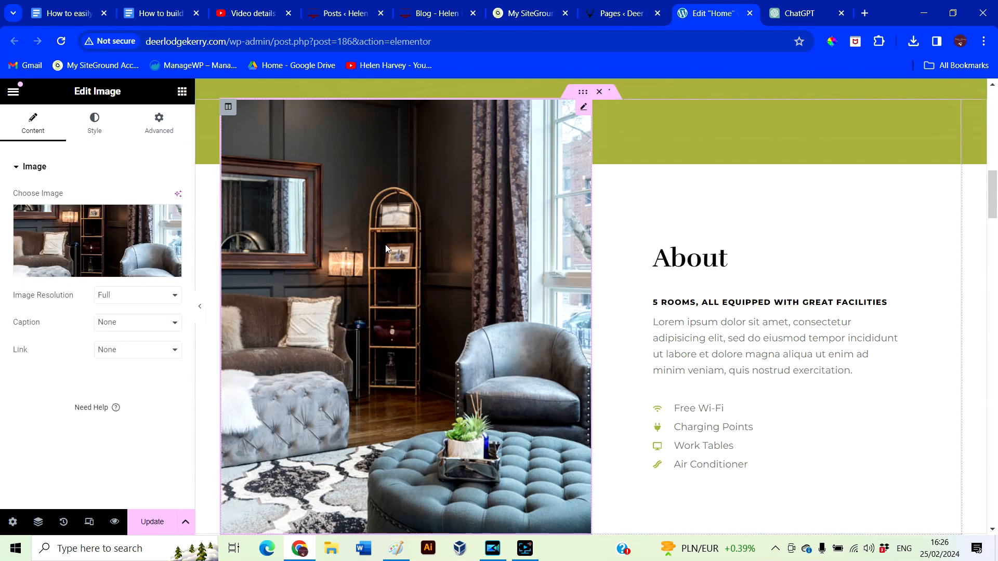
pyautogui.click(93, 244)
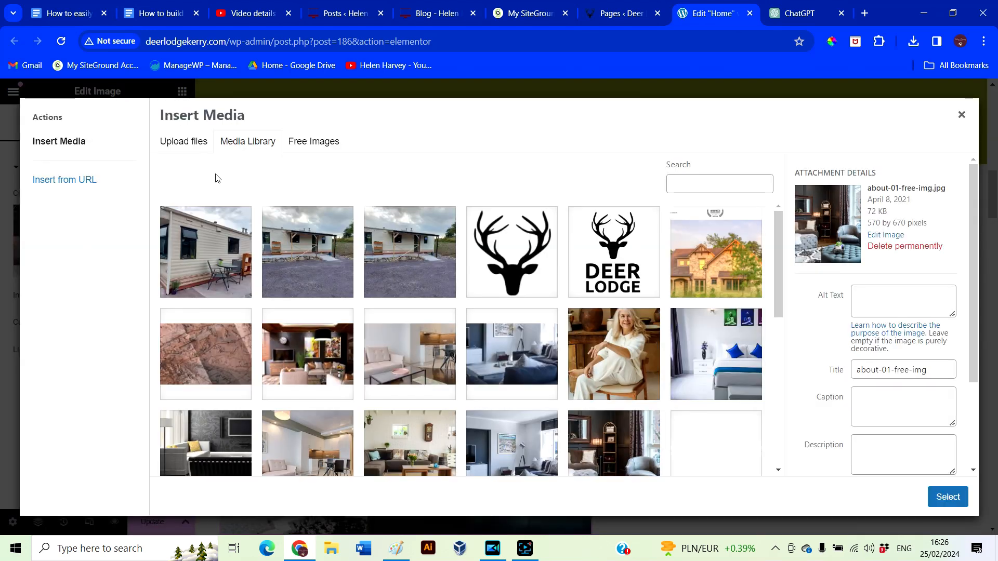
pyautogui.click(190, 146)
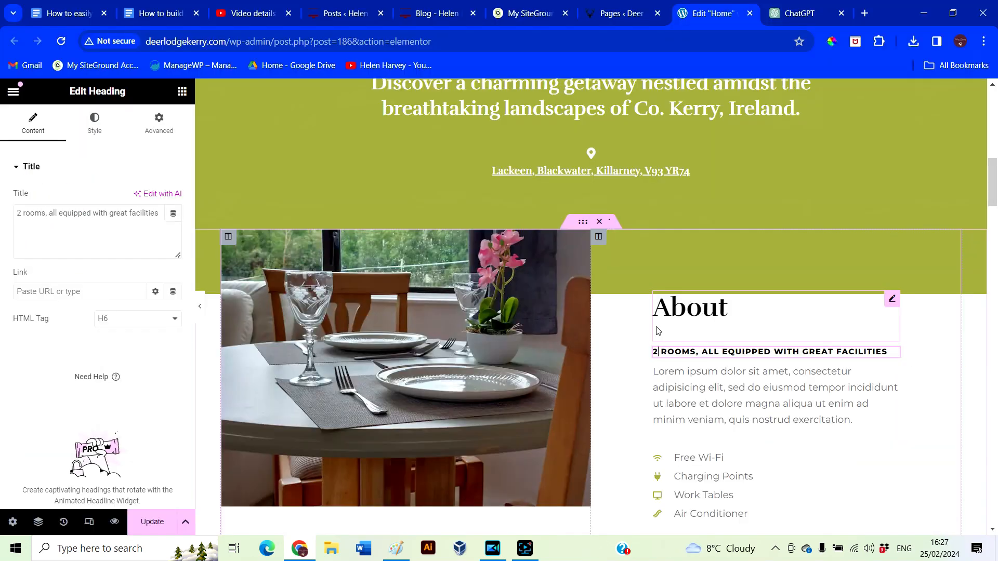
pyautogui.moveTo(702, 352); pyautogui.dragTo(891, 358)
pyautogui.write('Fully equiped')
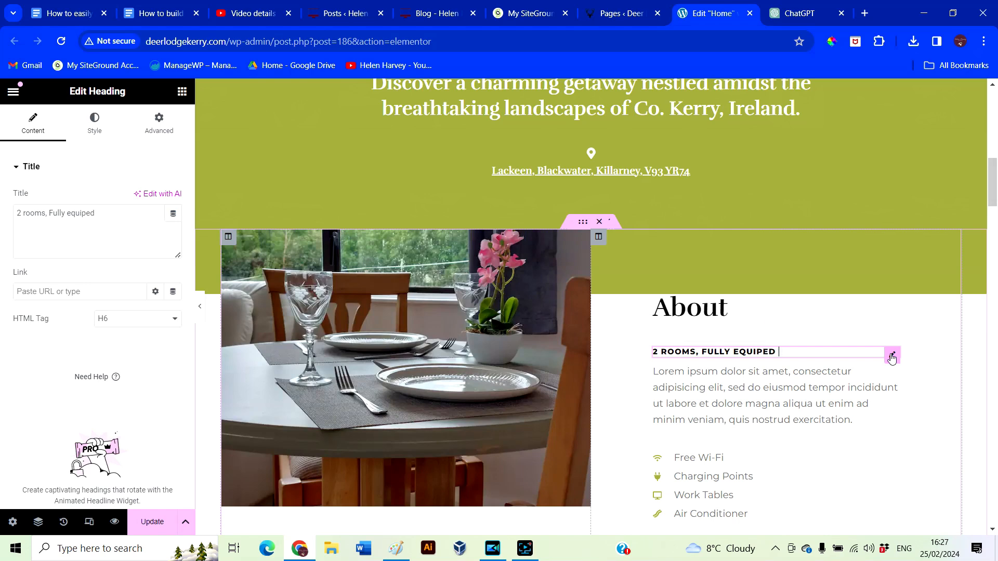
pyautogui.write(' Kitchen & Bathroom')
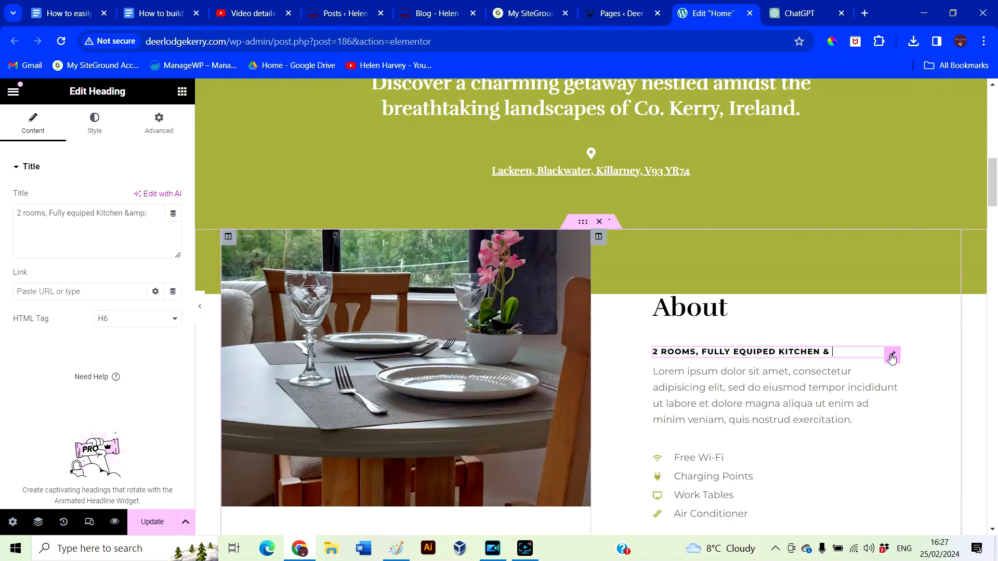
# Paste the family-run business paragraph from Google Docs into the About text
pyautogui.click(889, 371)
pyautogui.click(160, 21)
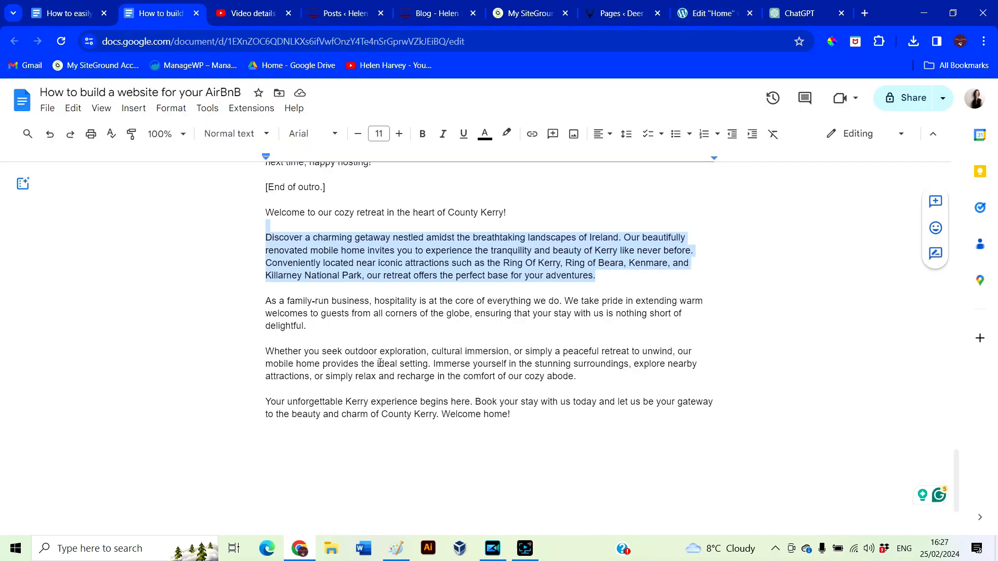
pyautogui.moveTo(265, 299); pyautogui.dragTo(307, 326)
pyautogui.hotkey('ctrl', 'c')
pyautogui.click(702, 19)
pyautogui.hotkey('ctrl', 'a')
pyautogui.hotkey('ctrl', 'v')
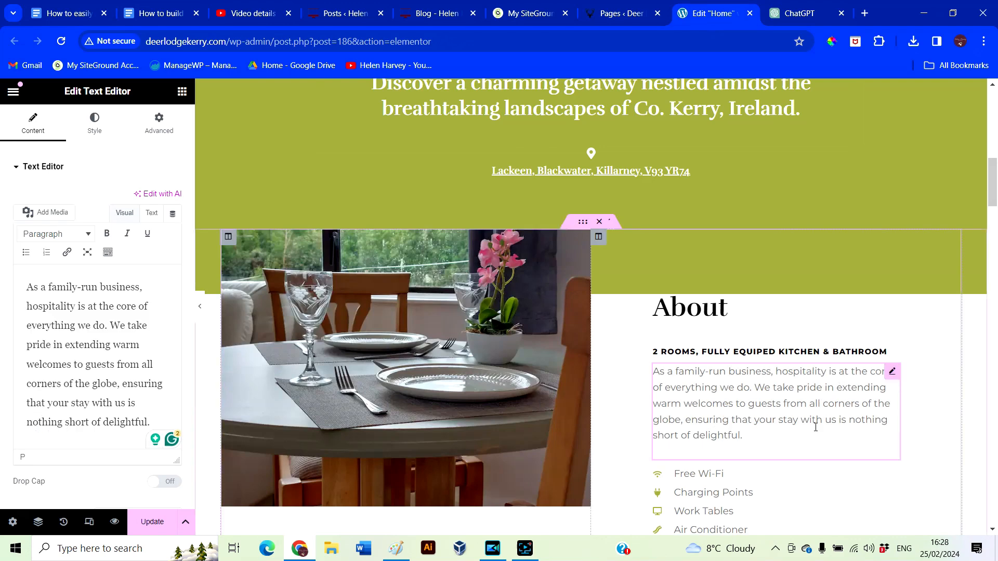
pyautogui.scroll(-2, 797, 442)
# Insert 'bed' after '2' in the subheading and start renaming 'Air Conditioner' to 'Fans & Heating'
pyautogui.click(871, 352)
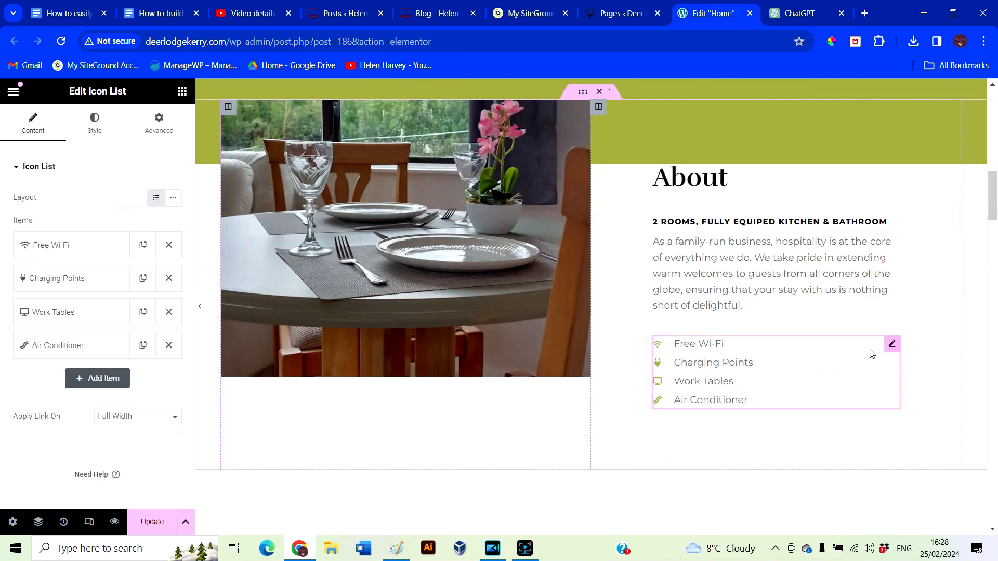
pyautogui.click(754, 222)
pyautogui.click(23, 213)
pyautogui.write('bed')
pyautogui.click(744, 410)
pyautogui.moveTo(70, 328); pyautogui.dragTo(16, 329)
pyautogui.write('Fans & hea')
pyautogui.press('BackSpace')
pyautogui.press('BackSpace')
pyautogui.press('BackSpace')
# Finish the 'Fans & Heating' amenity and begin replacing the Delicious Cooking card photo
pyautogui.write('Heating')
pyautogui.scroll(-10, 684, 438)
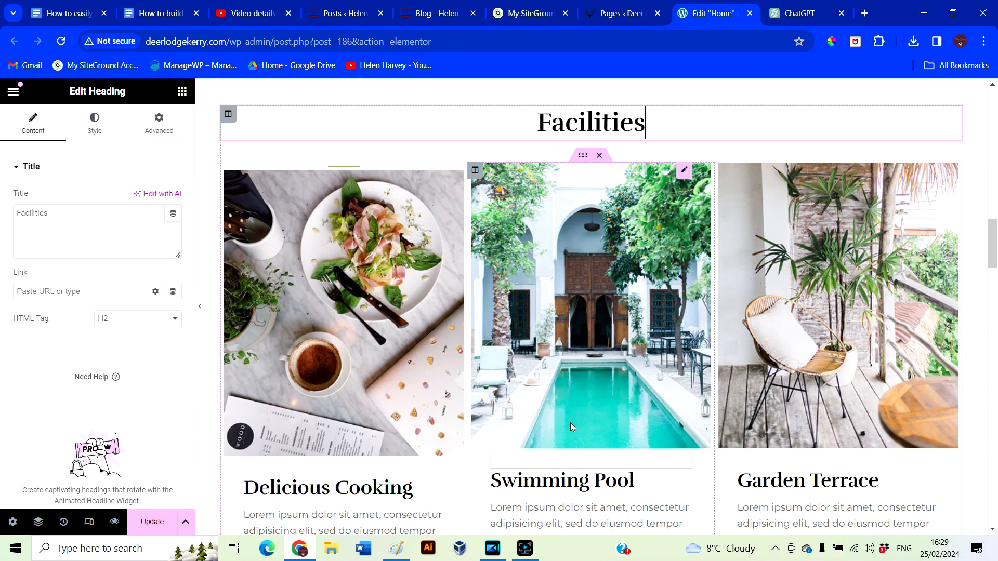
pyautogui.click(382, 338)
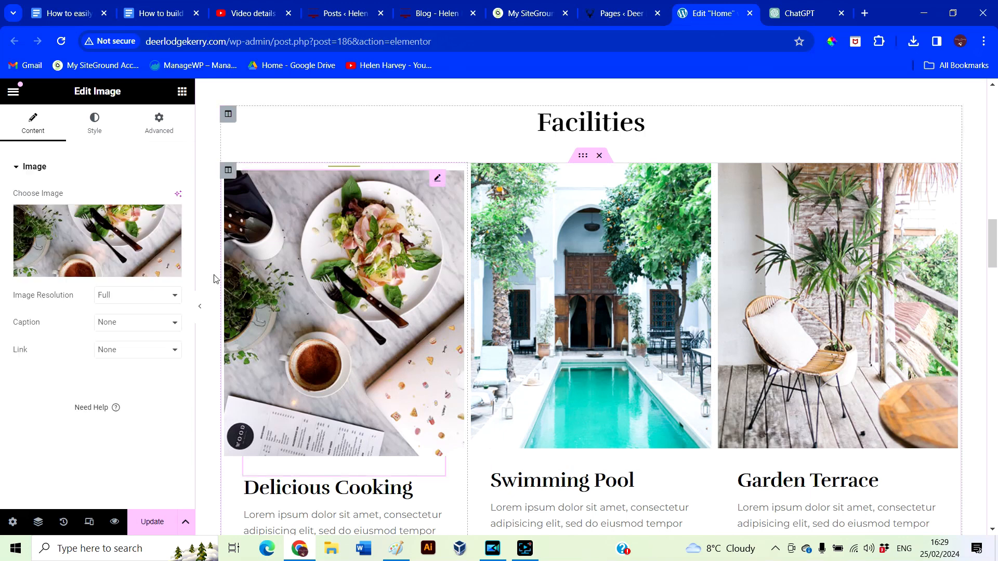
pyautogui.click(112, 247)
pyautogui.click(540, 321)
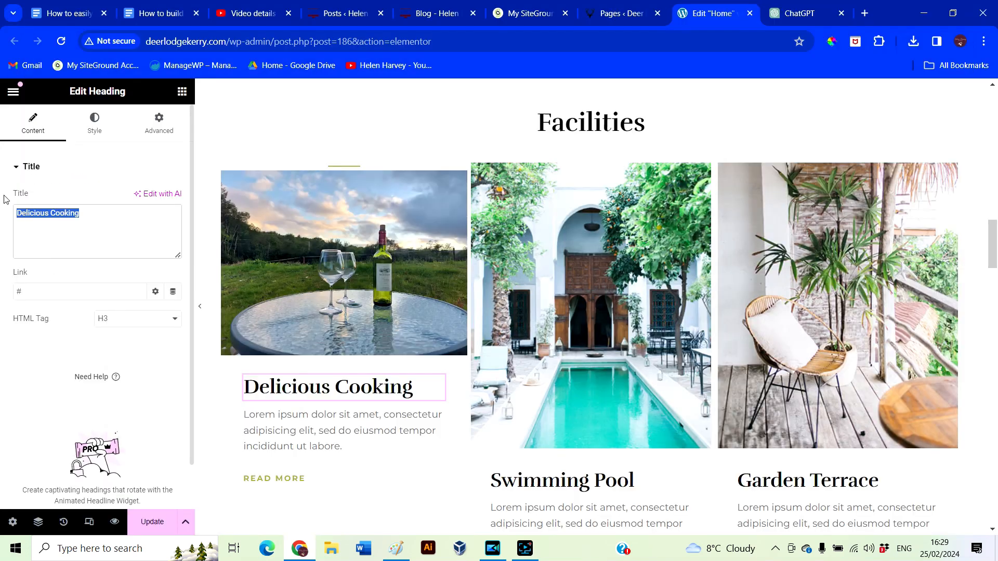
# Retitle the card 'Outdoor Dining' with lazy-evenings text ending 'Treat yourself to a BBQ if you fancy.'
pyautogui.write('Outdoor Dining')
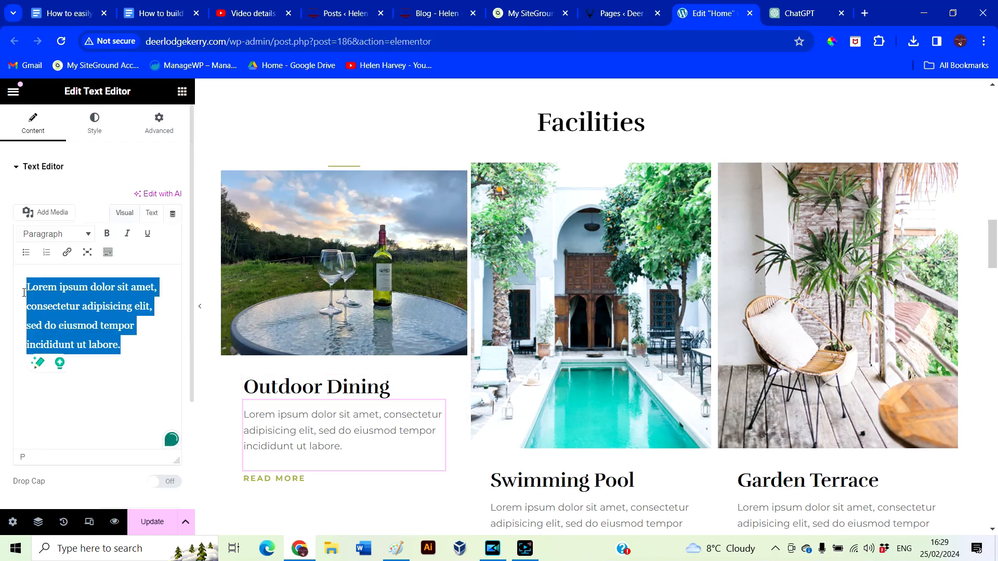
pyautogui.write('Enjoy lazy evenings')
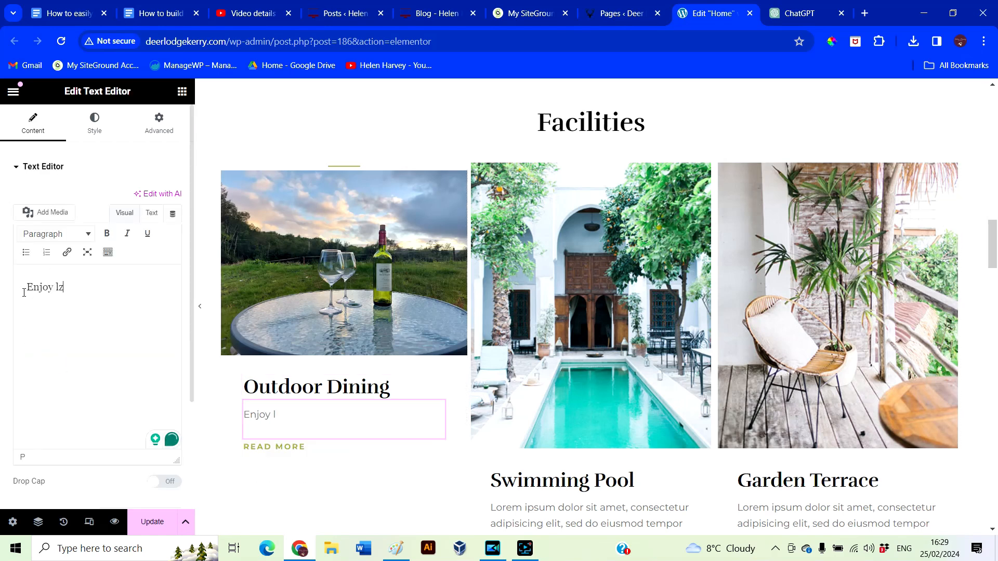
pyautogui.write(' surrounded by nature.')
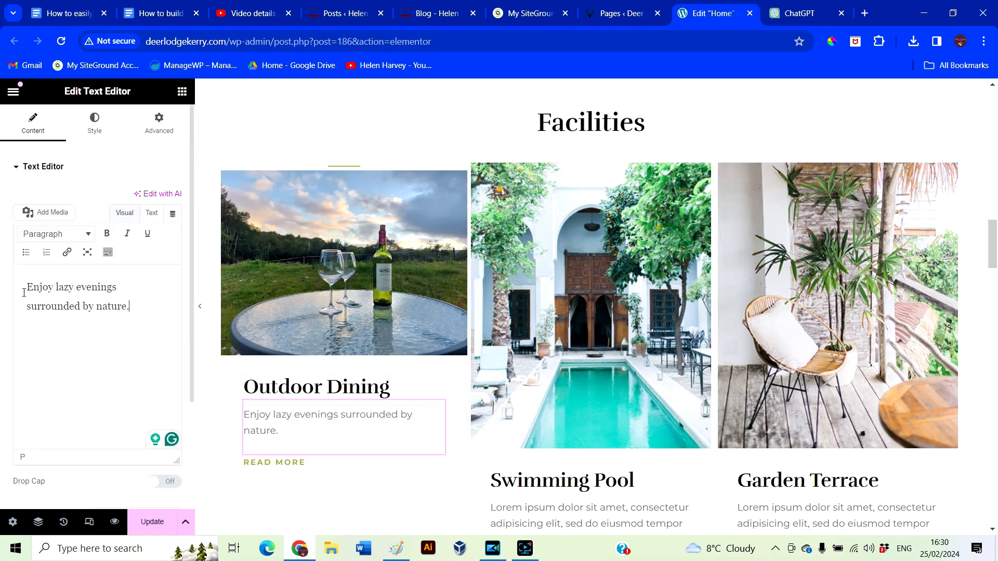
pyautogui.click(336, 465)
pyautogui.write('Treat ')
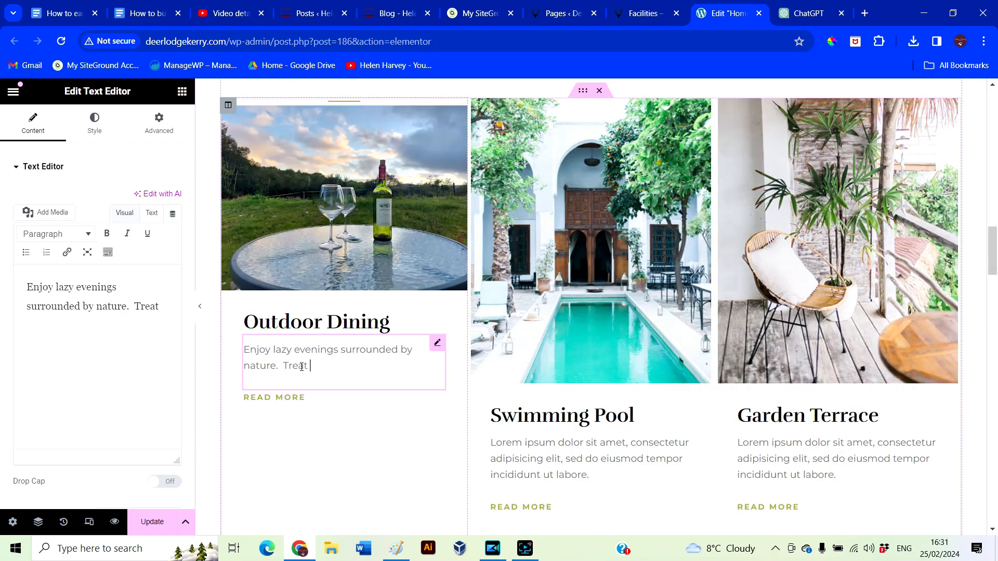
pyautogui.write('yourself to a BBZ')
pyautogui.press('BackSpace')
pyautogui.write('Q if you fancy.')
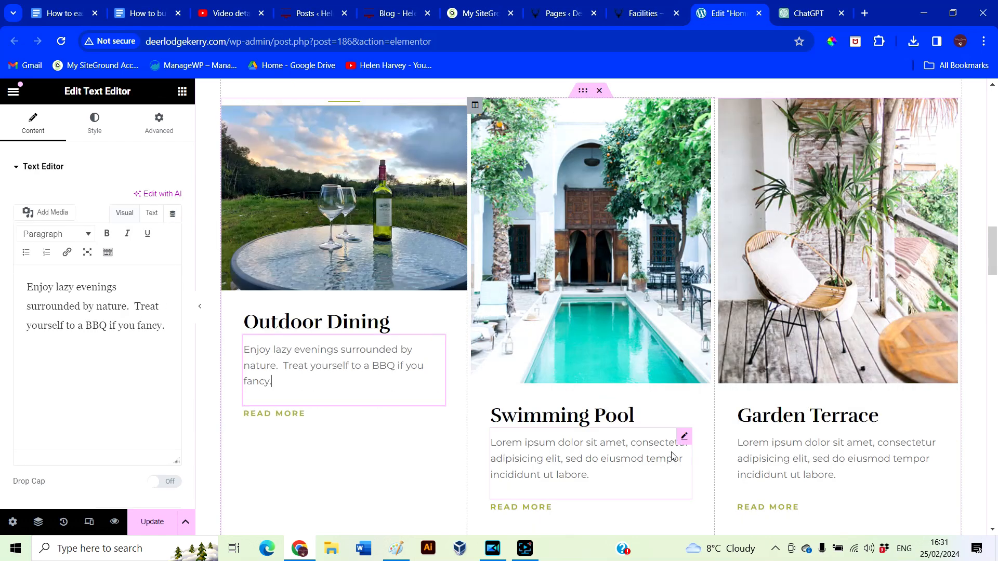
# Start uploading a new photo for the Swimming Pool card
pyautogui.click(97, 244)
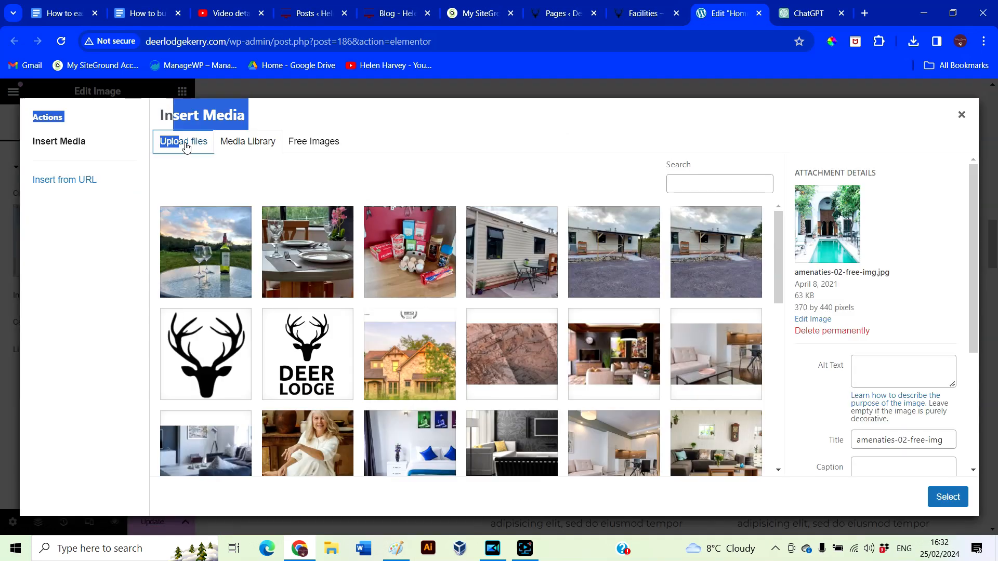
pyautogui.click(185, 143)
pyautogui.click(577, 315)
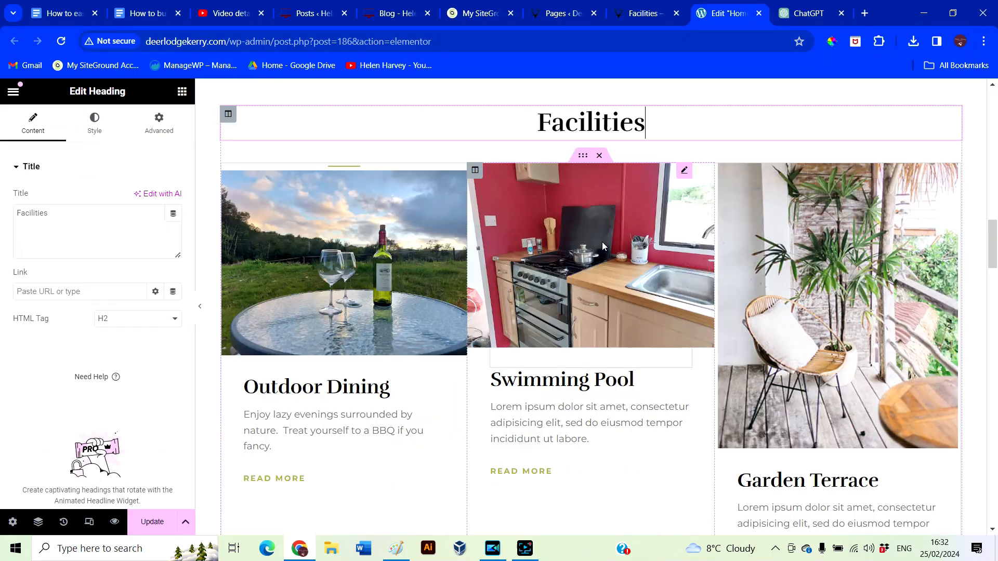
# Retitle the second card 'Fully Equipped Kitchen' with the text 'You will have everything you need to rustle up a delicious meal'
pyautogui.click(395, 239)
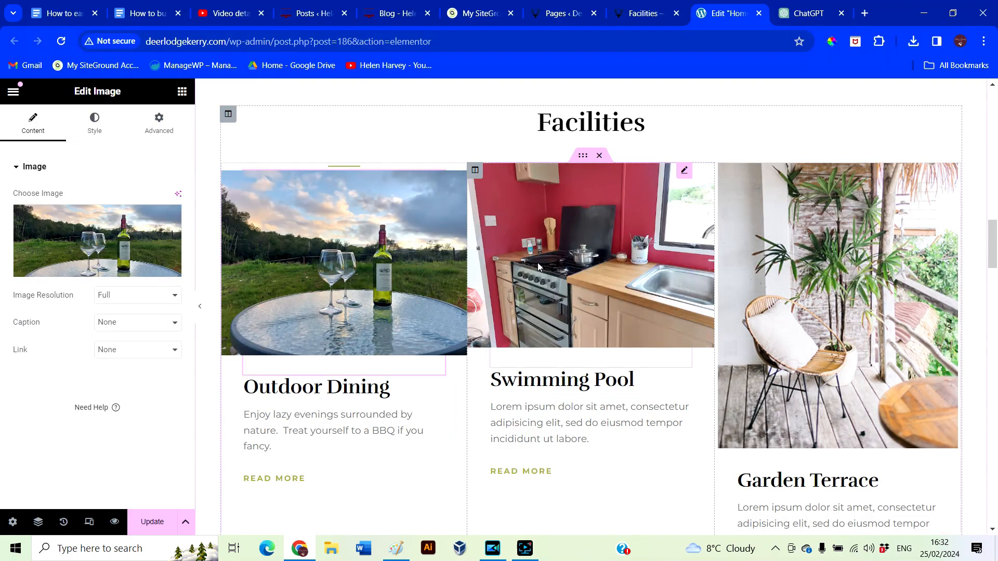
pyautogui.click(537, 381)
pyautogui.moveTo(70, 214); pyautogui.dragTo(1, 203)
pyautogui.write('Fully Equipped Kitchen')
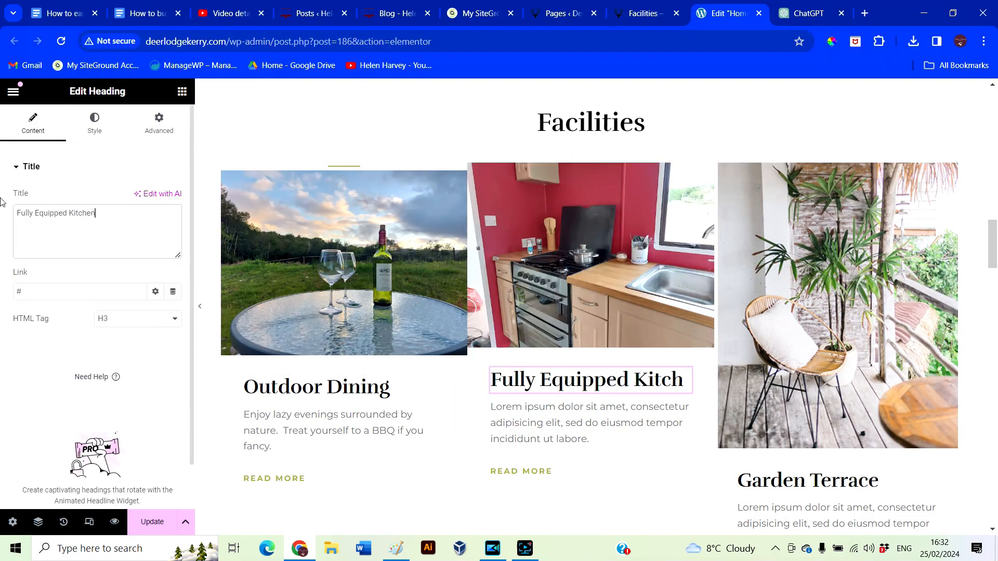
pyautogui.click(587, 450)
pyautogui.moveTo(121, 345); pyautogui.dragTo(26, 281)
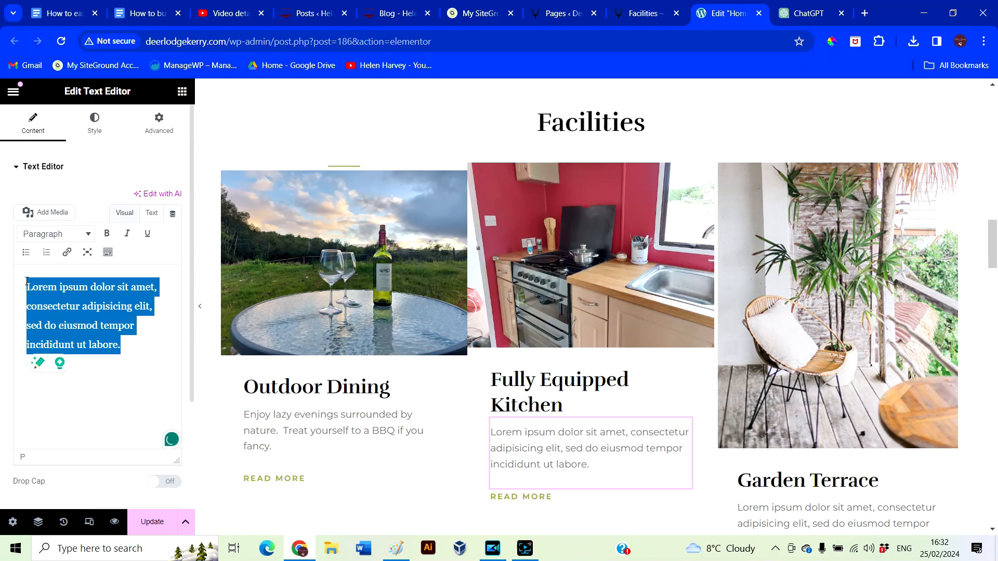
pyautogui.write('You will have everything you need to rustle up a delicious meal.')
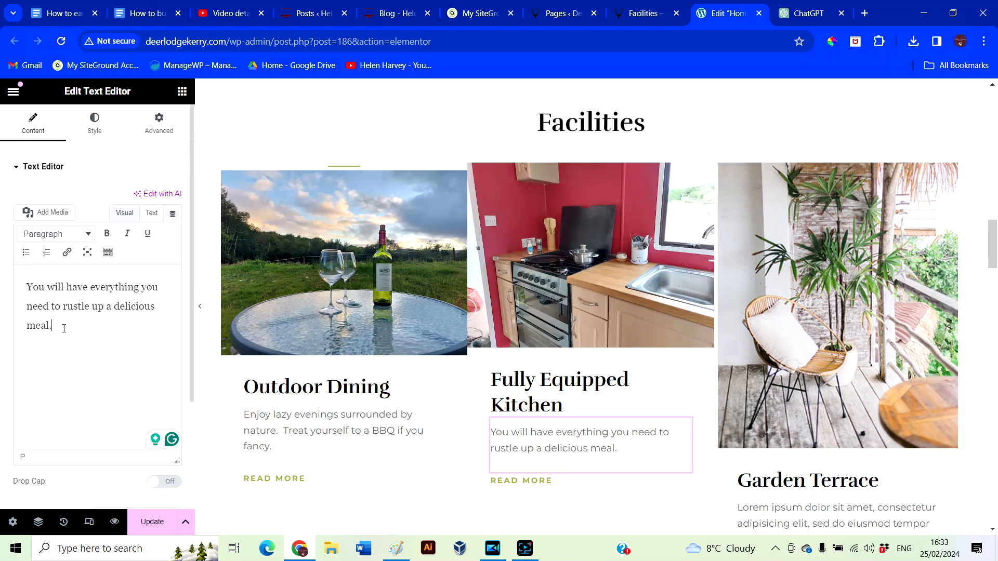
# Bring up the kitchen photo's margin and padding settings
pyautogui.click(784, 292)
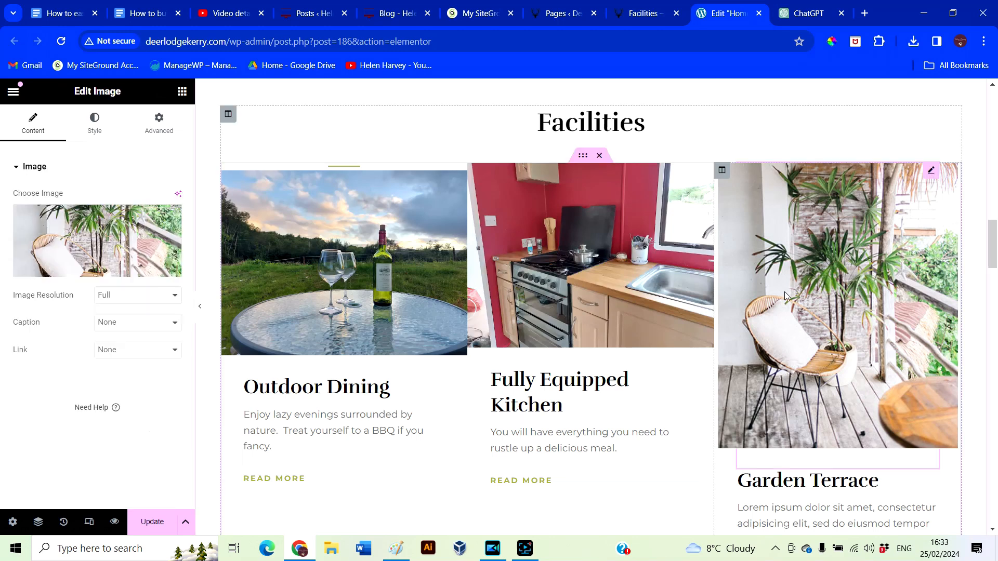
pyautogui.click(623, 330)
pyautogui.click(98, 130)
pyautogui.click(159, 124)
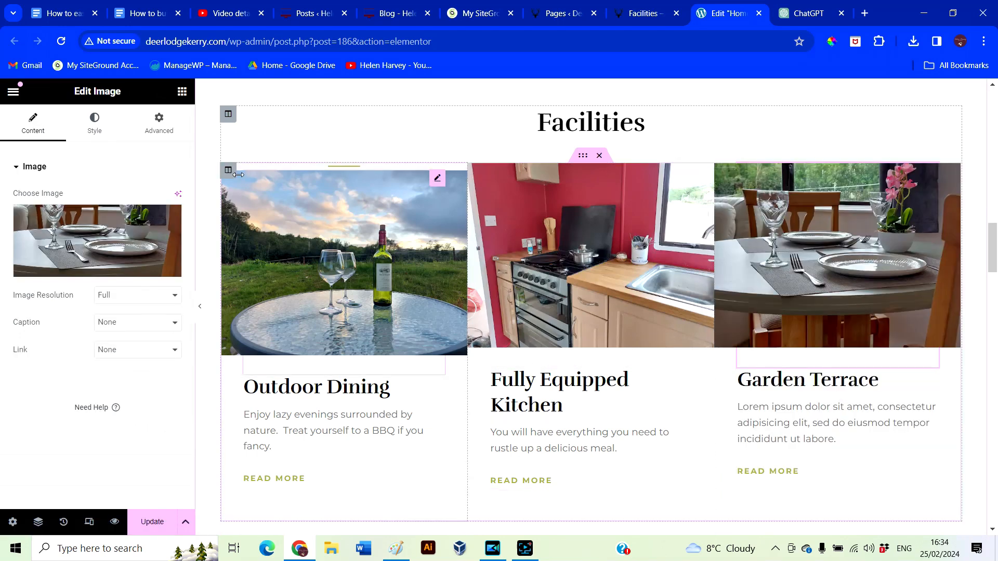
# Reset the Outdoor Dining and kitchen photo margins to 0, undoing an accidental photo move
pyautogui.click(237, 174)
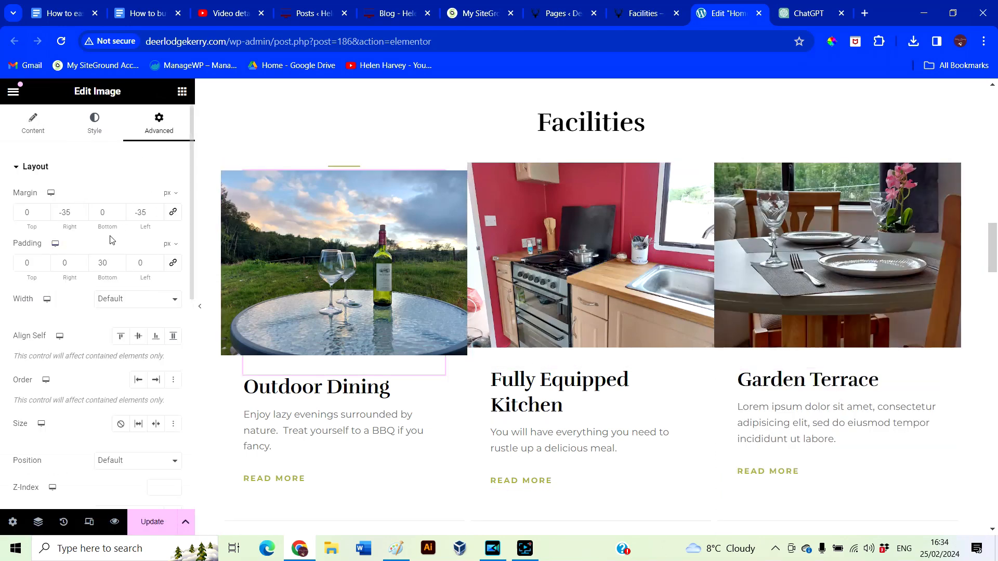
pyautogui.click(173, 212)
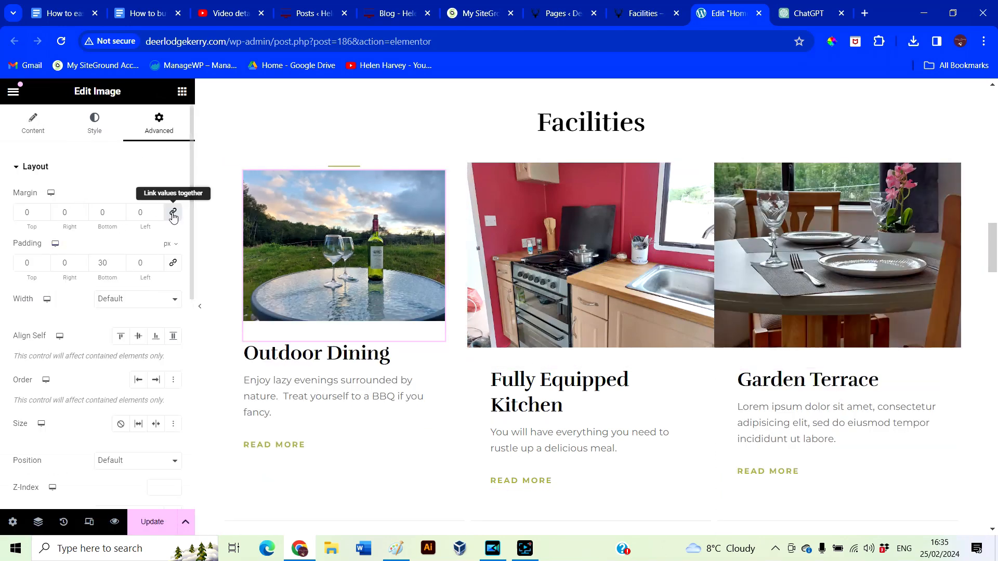
pyautogui.click(536, 218)
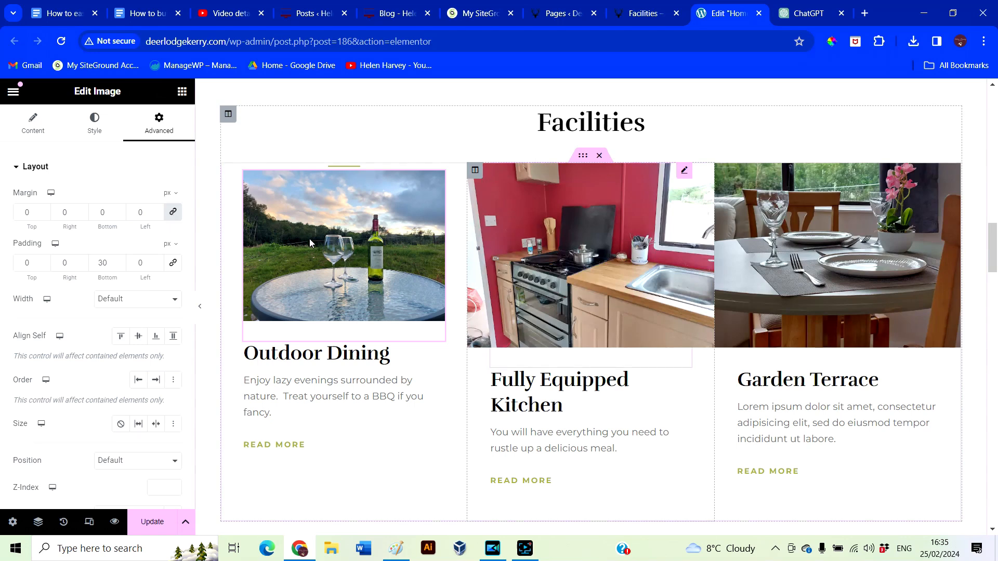
pyautogui.click(173, 212)
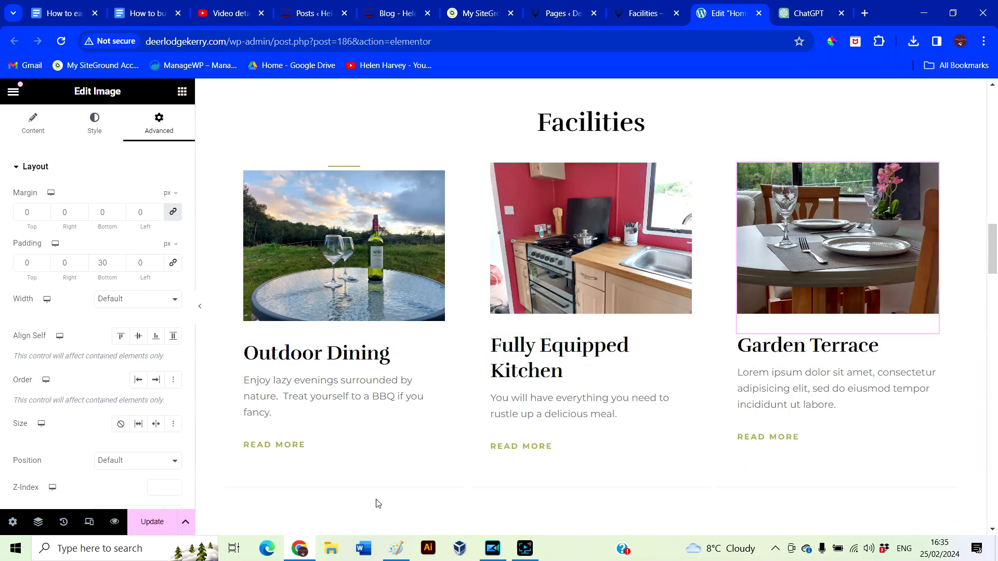
pyautogui.moveTo(930, 170); pyautogui.dragTo(842, 354)
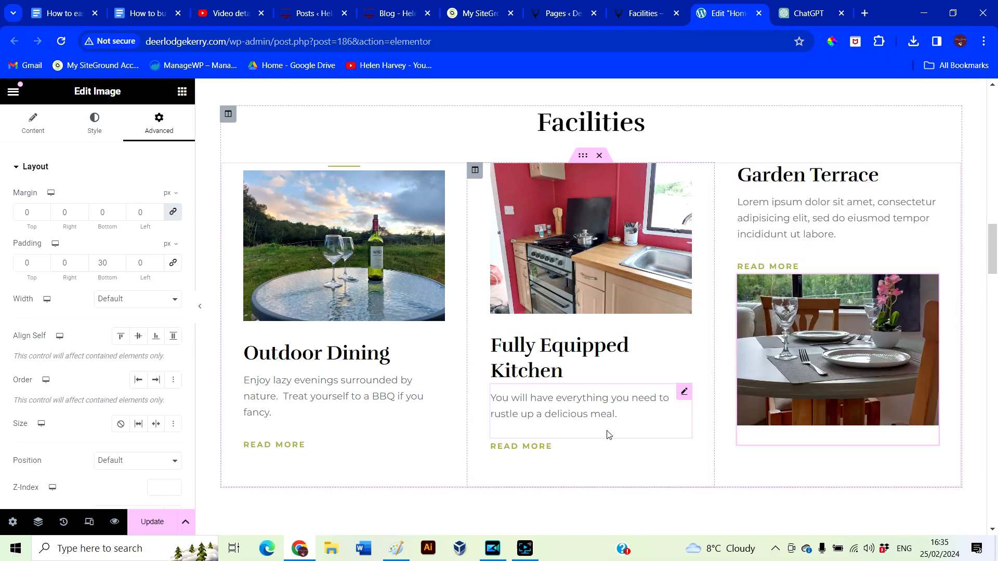
pyautogui.hotkey('ctrl', 'z')
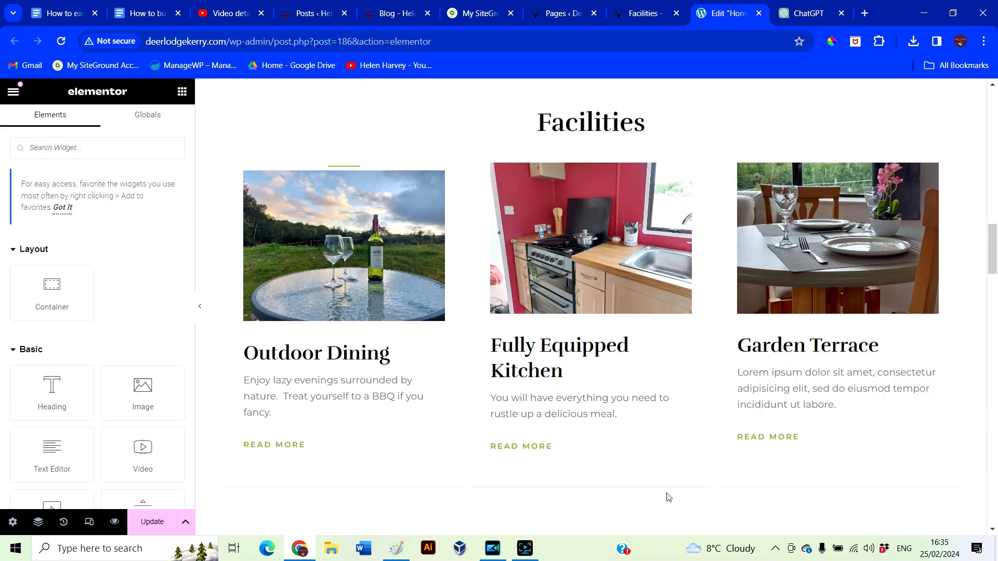
# Move the short divider out of the Outdoor Dining card to beneath the Facilities heading
pyautogui.click(343, 167)
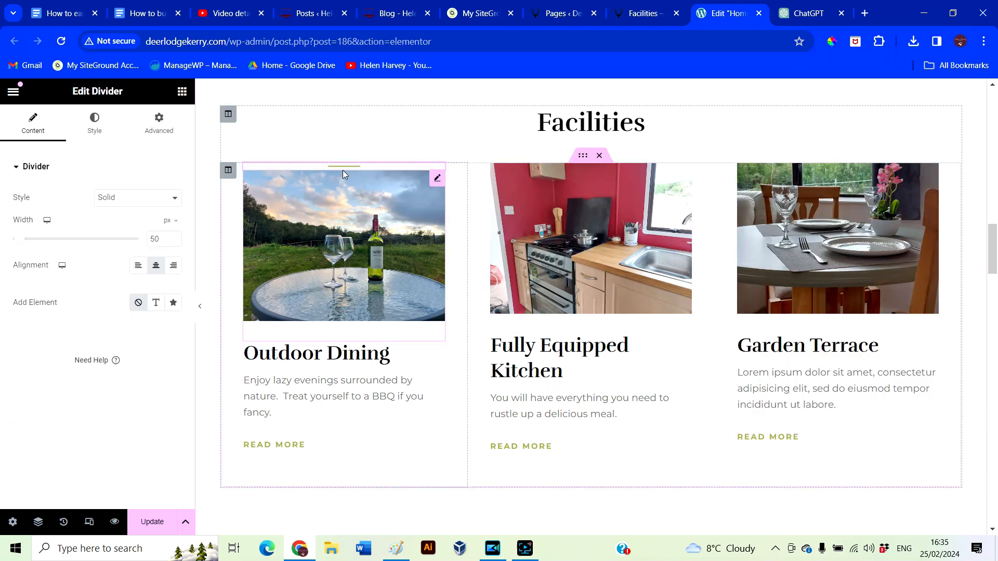
pyautogui.click(341, 170)
pyautogui.click(342, 166)
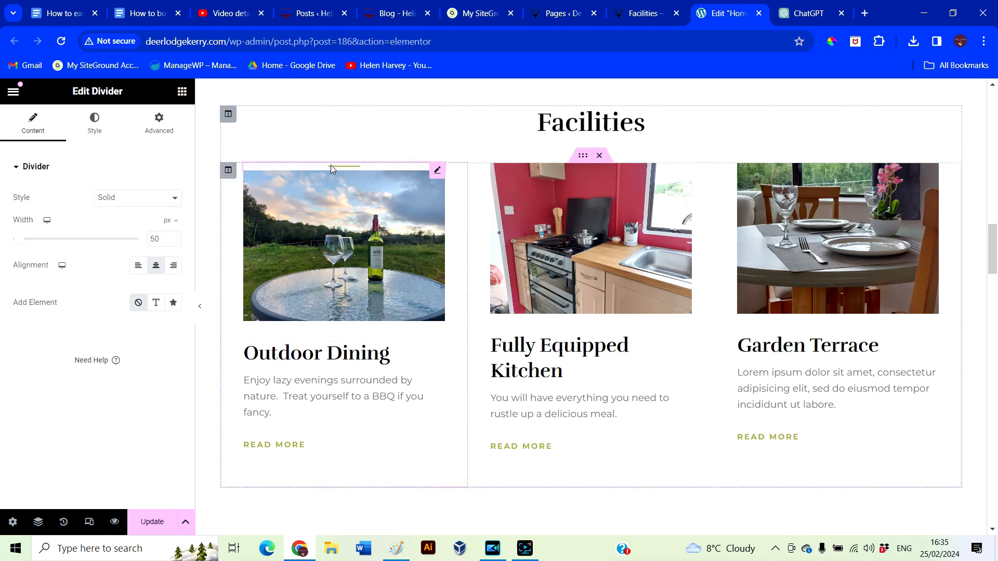
pyautogui.moveTo(356, 166); pyautogui.dragTo(575, 139)
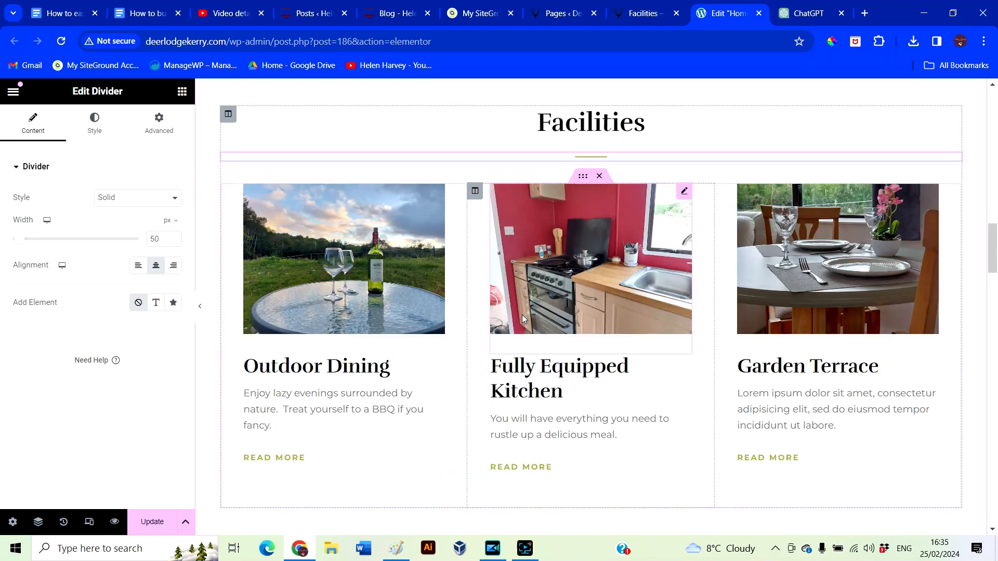
pyautogui.click(377, 256)
pyautogui.click(169, 131)
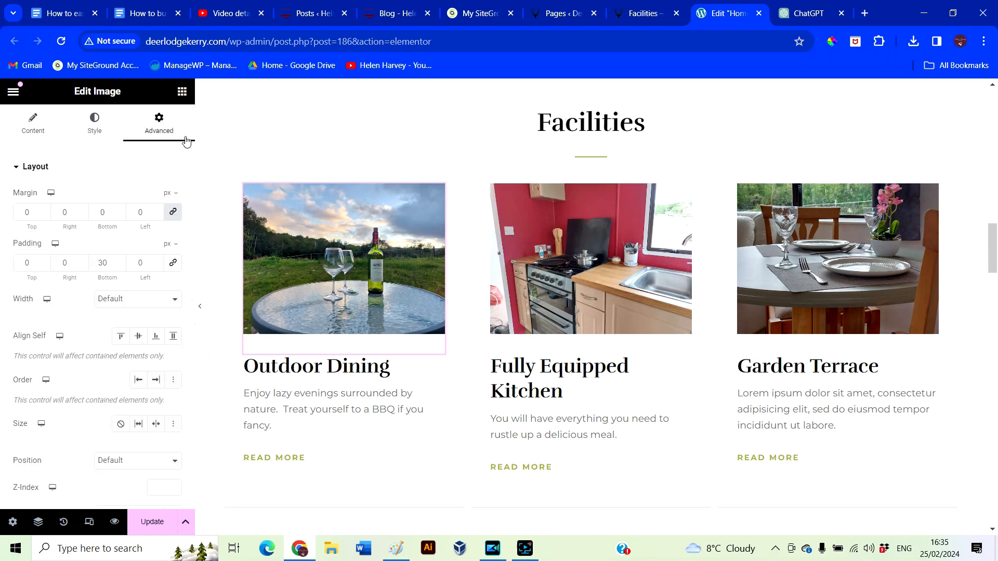
# Retitle the third card's Garden Terrace heading to 'Dining and Area'
pyautogui.click(173, 215)
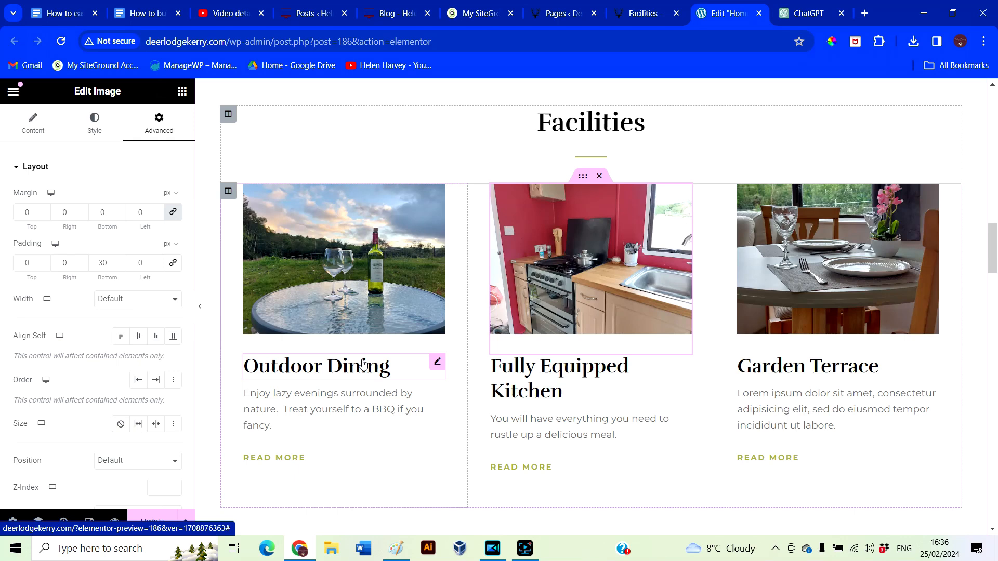
pyautogui.click(807, 366)
pyautogui.moveTo(57, 213); pyautogui.dragTo(4, 208)
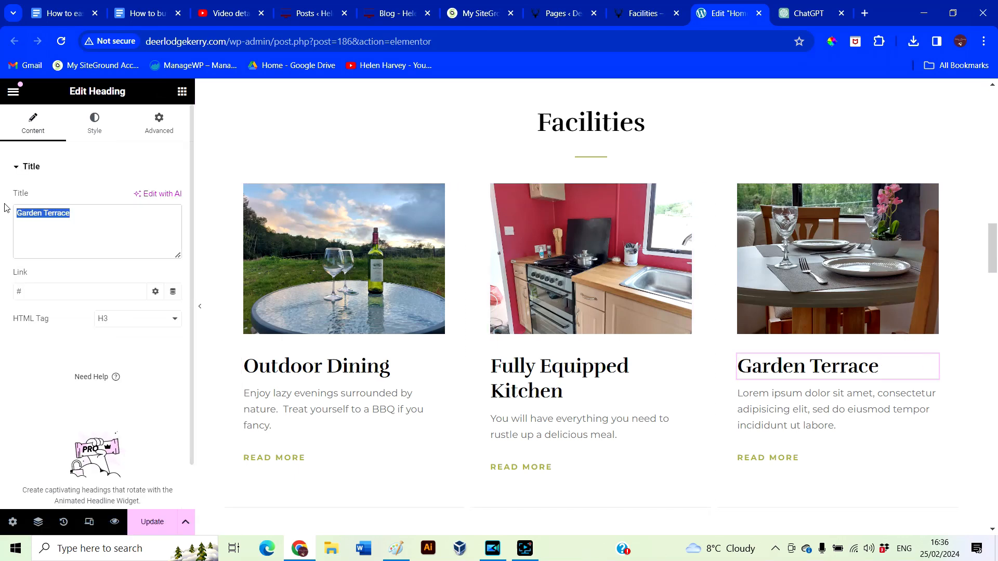
pyautogui.write('Dining and ')
pyautogui.write('Area')
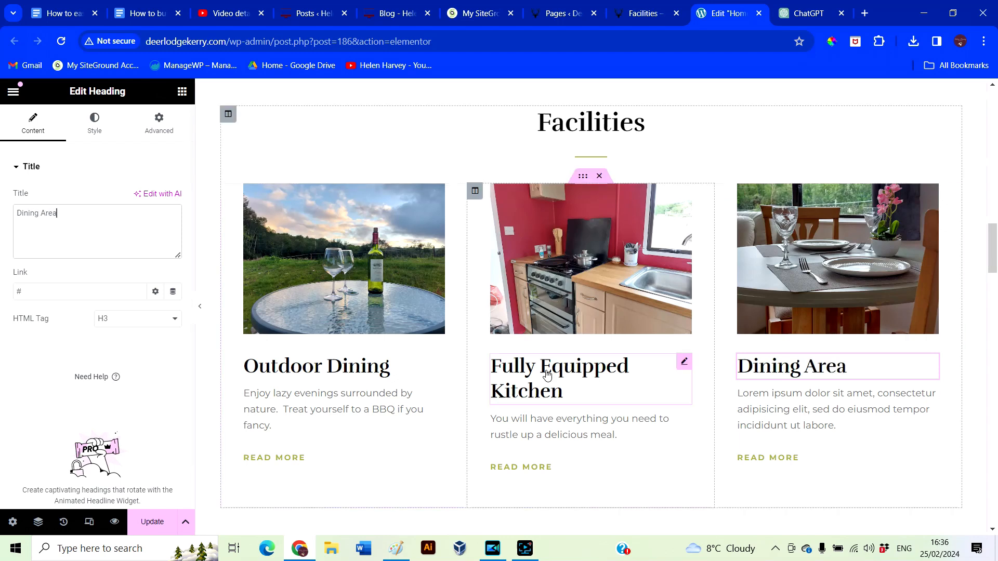
# Replace the Lorem paragraph with 'Enjoy your meals with views of the forest and beautiful scenery.'
pyautogui.click(836, 409)
pyautogui.moveTo(121, 345); pyautogui.dragTo(29, 289)
pyautogui.write('Enjoy your meals ')
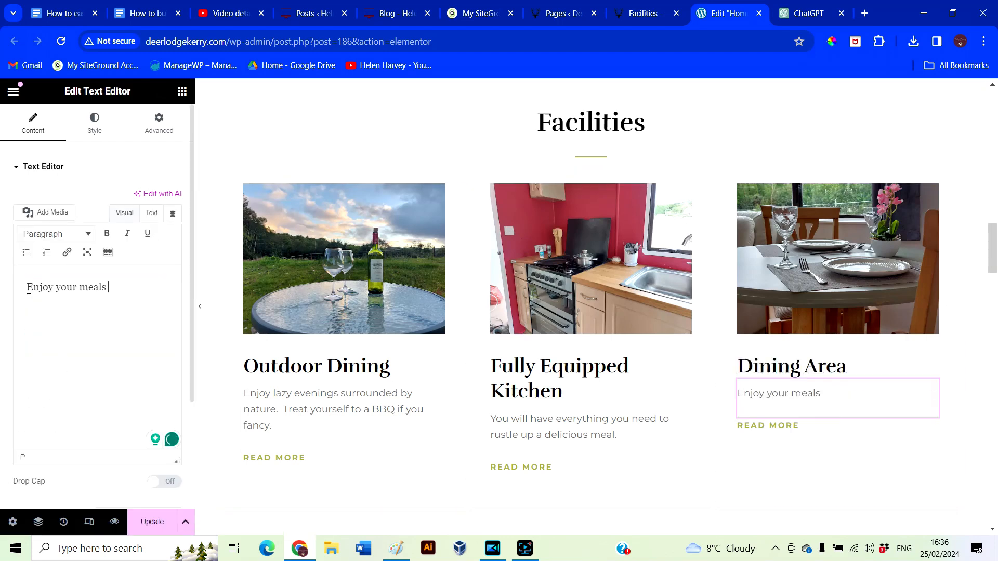
pyautogui.write('with views of the forest and beautiful scenery.')
pyautogui.scroll(-1, 809, 470)
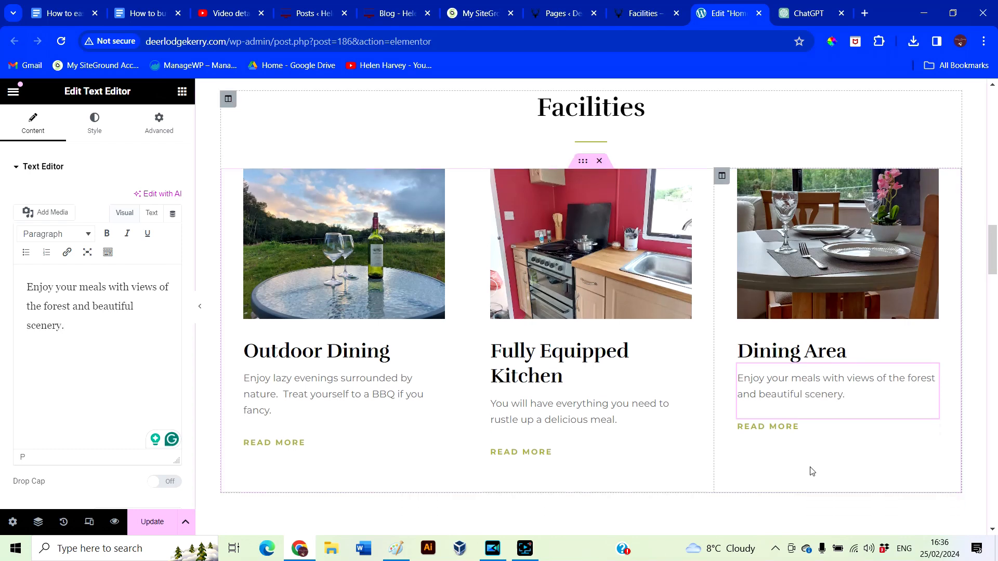
pyautogui.scroll(2, 828, 498)
pyautogui.scroll(-4, 829, 499)
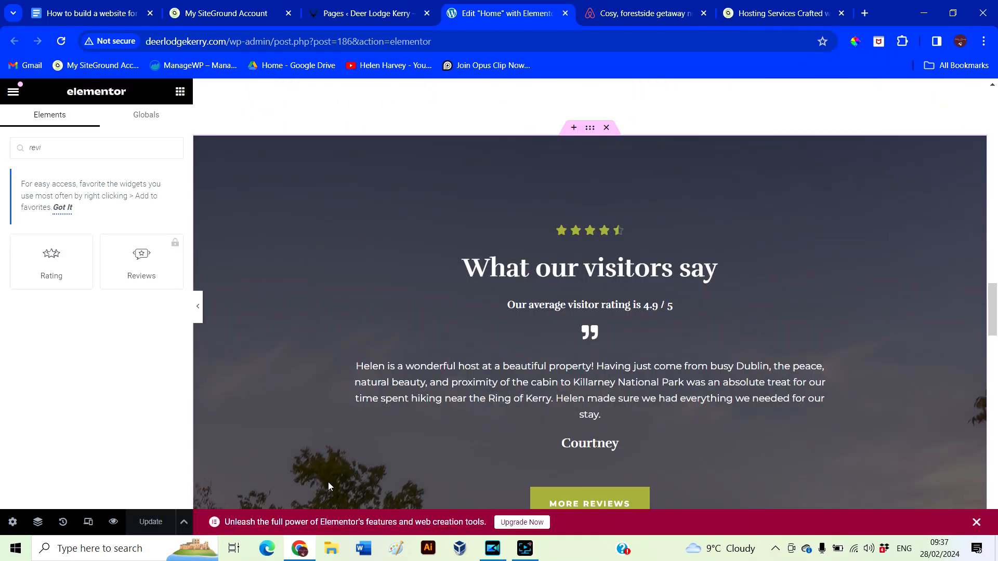
pyautogui.click(201, 316)
pyautogui.scroll(-4, 257, 392)
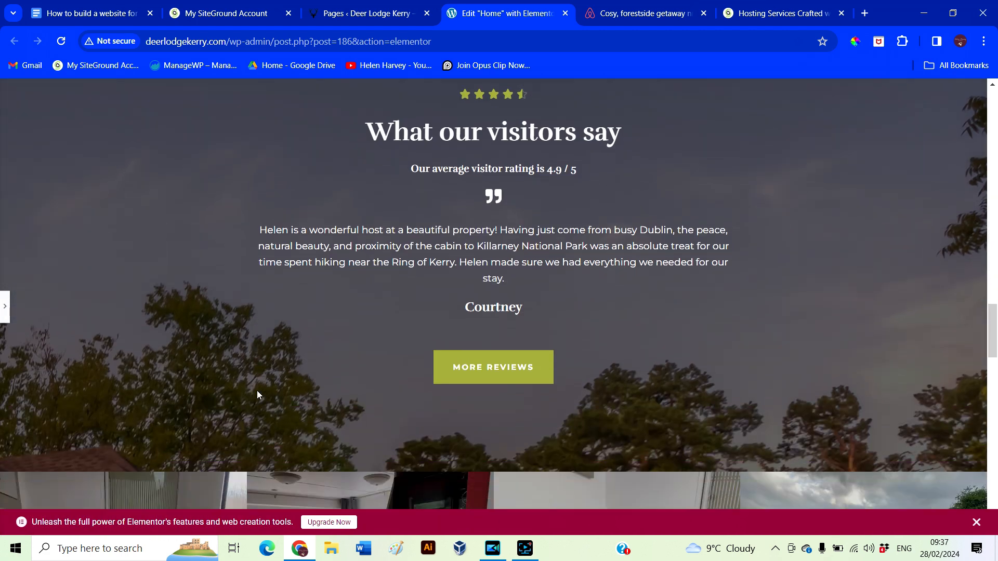
pyautogui.scroll(-3, 257, 392)
pyautogui.scroll(1, 260, 398)
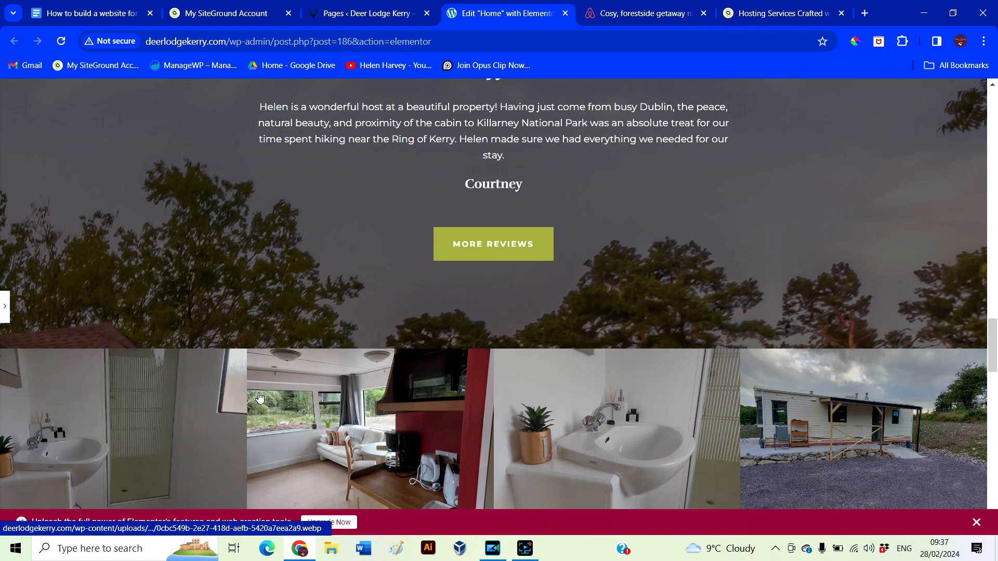
pyautogui.scroll(3, 259, 397)
pyautogui.scroll(1, 259, 397)
pyautogui.scroll(-1, 258, 397)
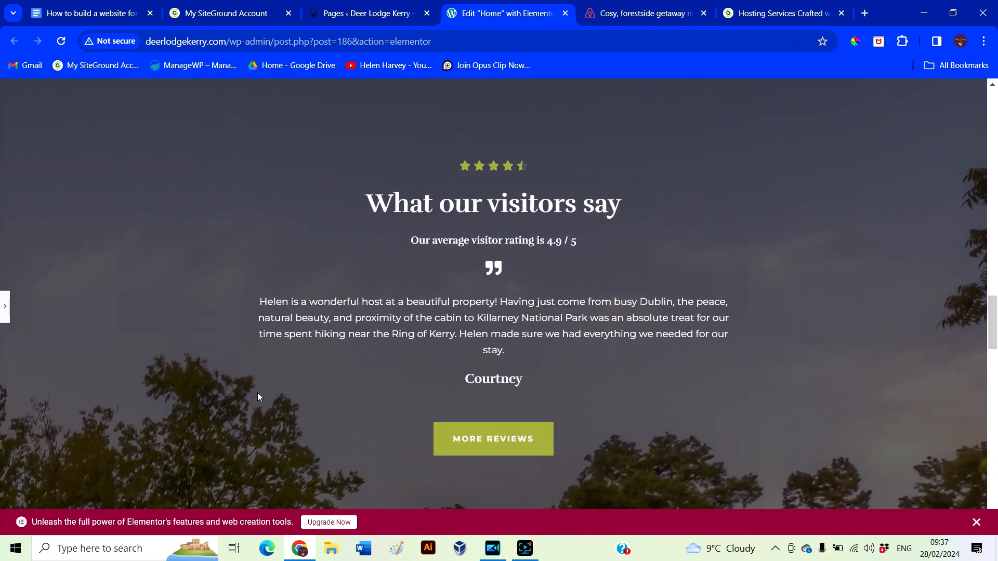
pyautogui.click(4, 306)
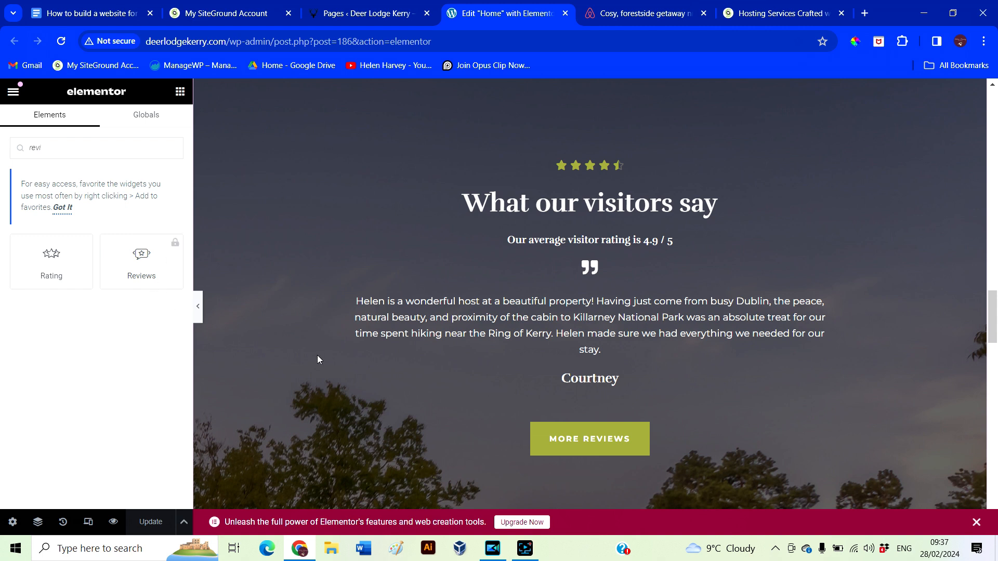
pyautogui.scroll(1, 317, 354)
pyautogui.click(14, 92)
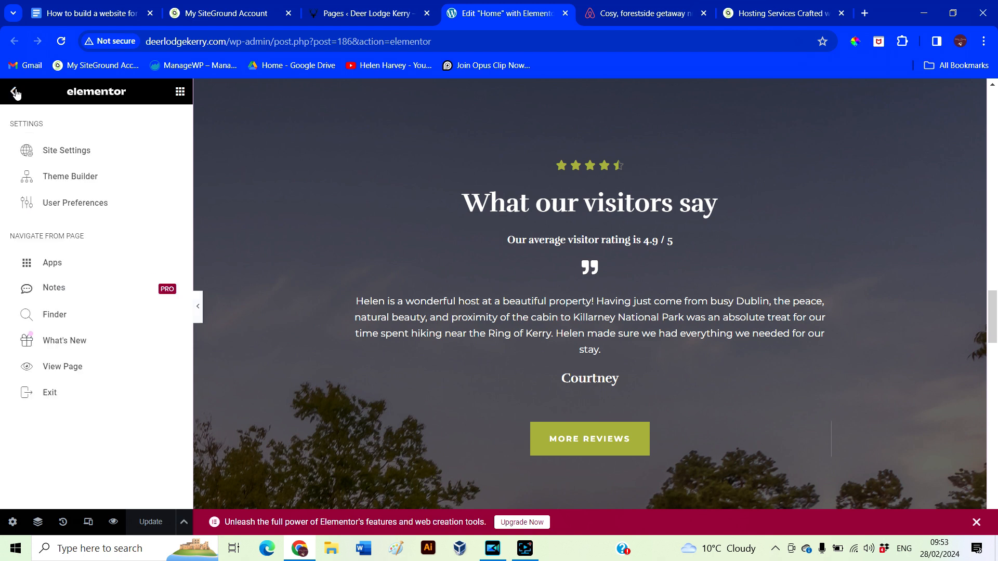
# Review the Essential, Advanced, Expert and Agency yearly Pro plans, then go to the account login
pyautogui.click(15, 93)
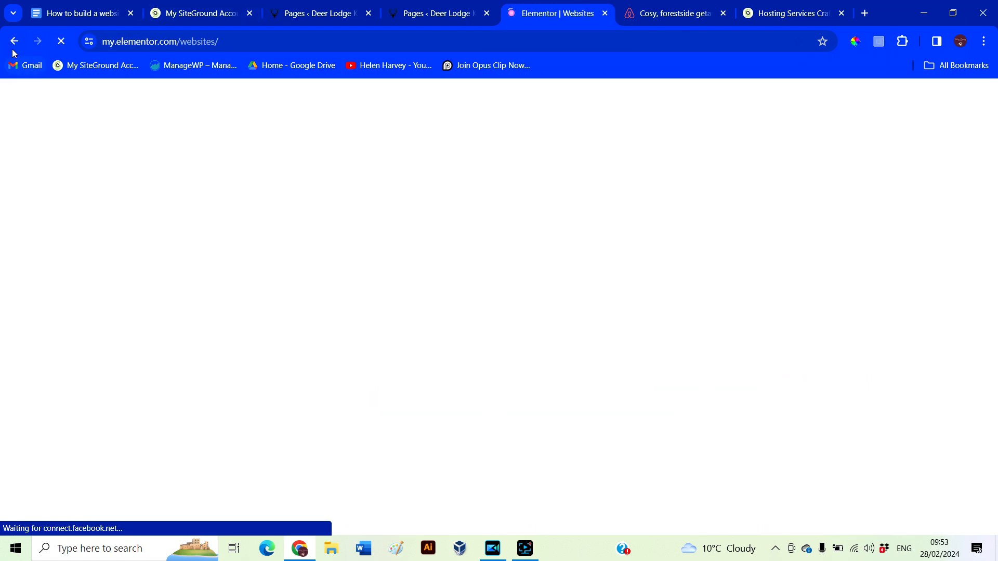
pyautogui.click(14, 41)
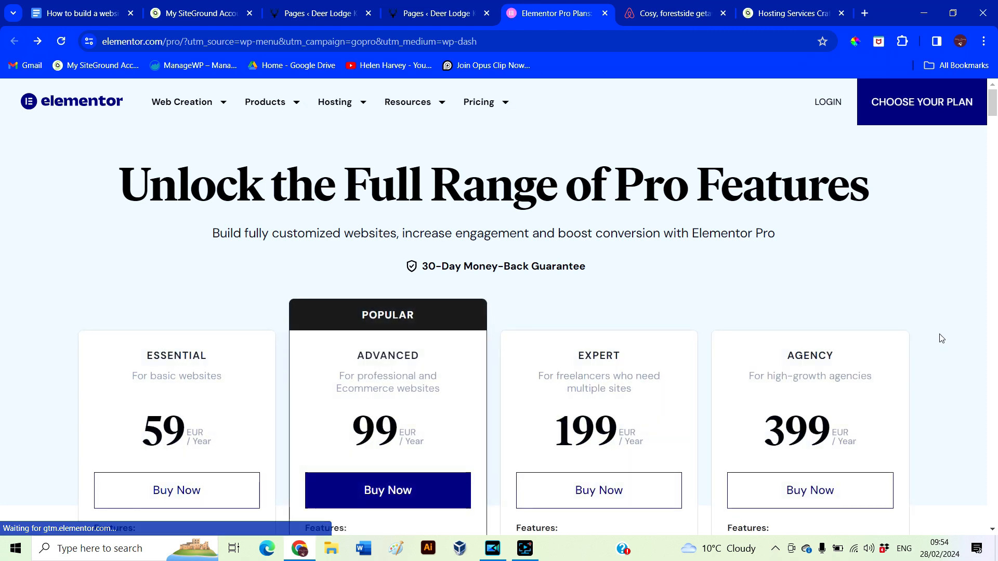
pyautogui.scroll(-1, 941, 339)
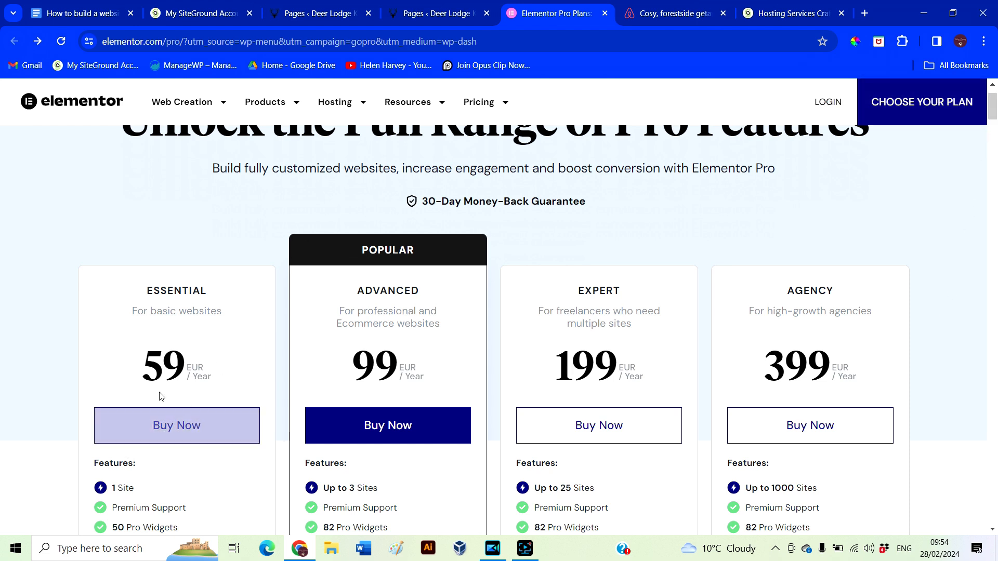
pyautogui.scroll(-1, 267, 416)
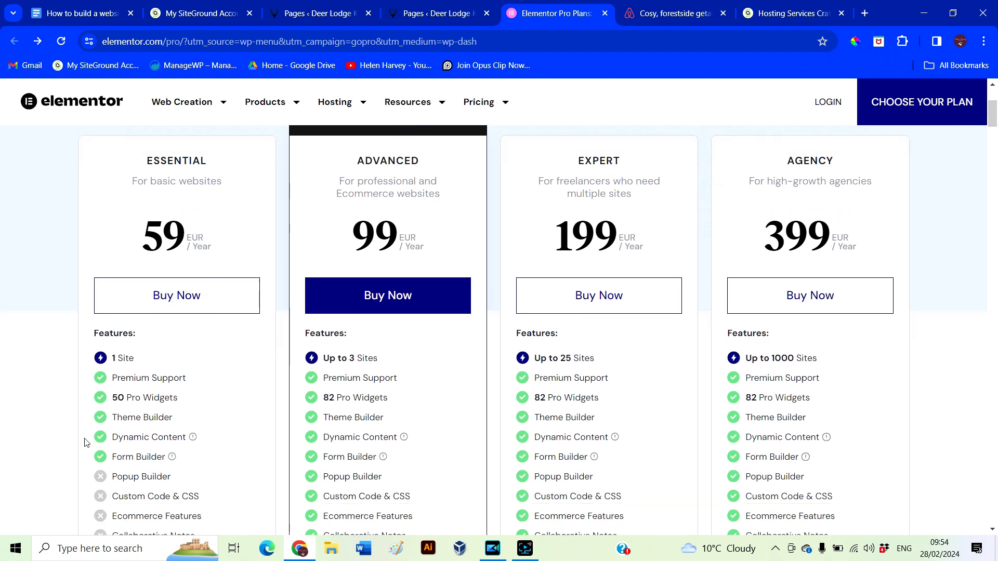
pyautogui.scroll(2, 240, 419)
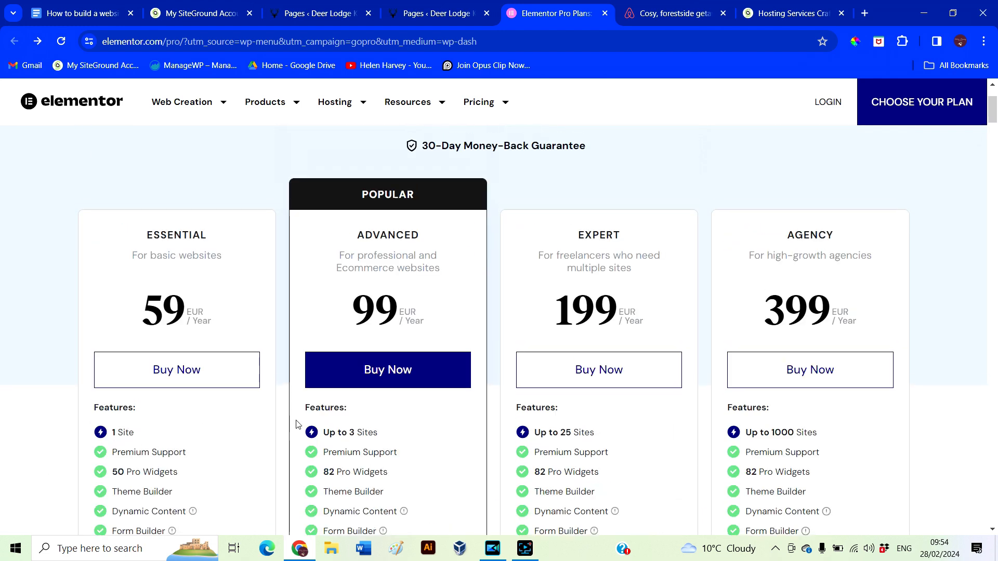
pyautogui.click(826, 103)
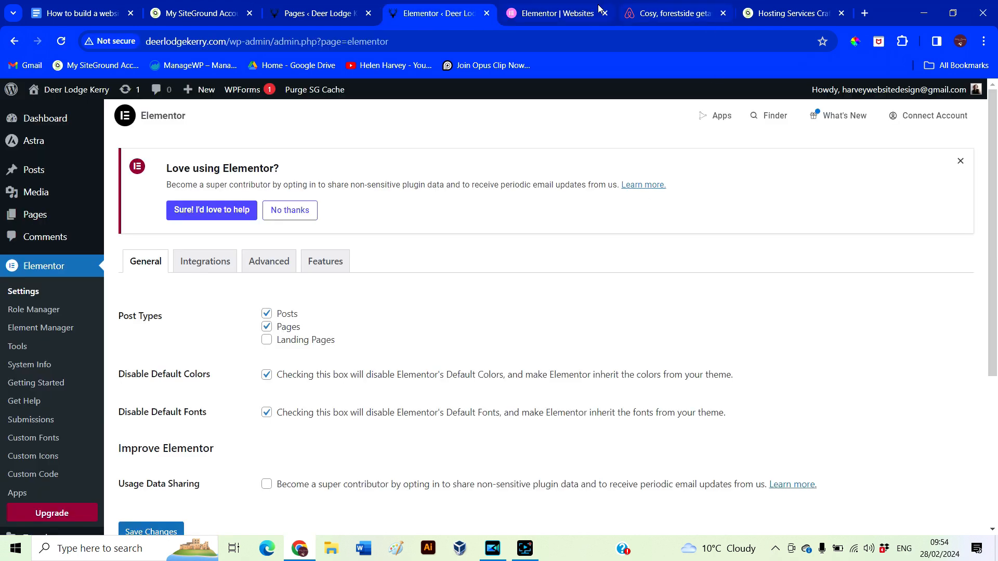
# Go from the Installed Plugins list to the Add Plugins screen
pyautogui.scroll(-4, 38, 364)
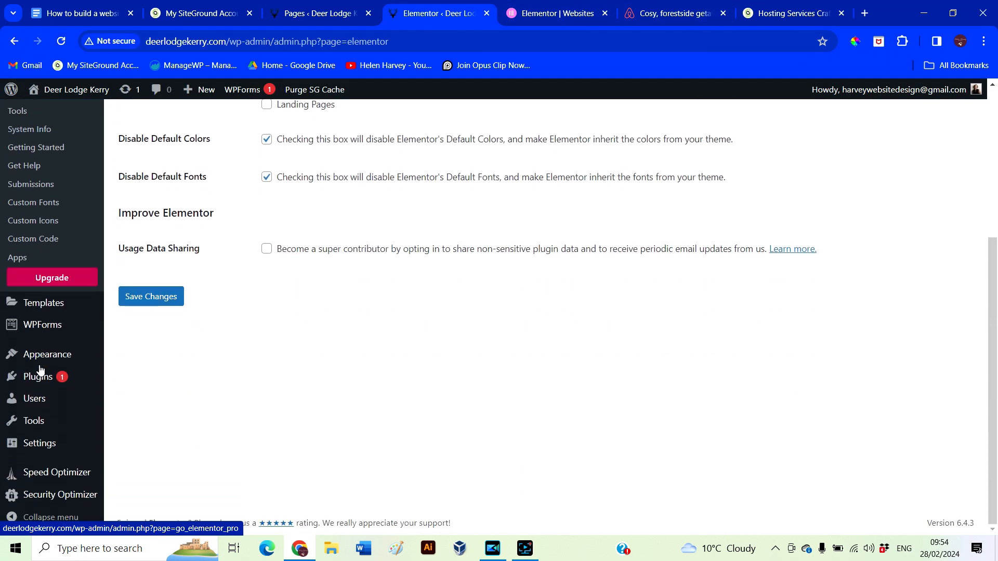
pyautogui.click(36, 384)
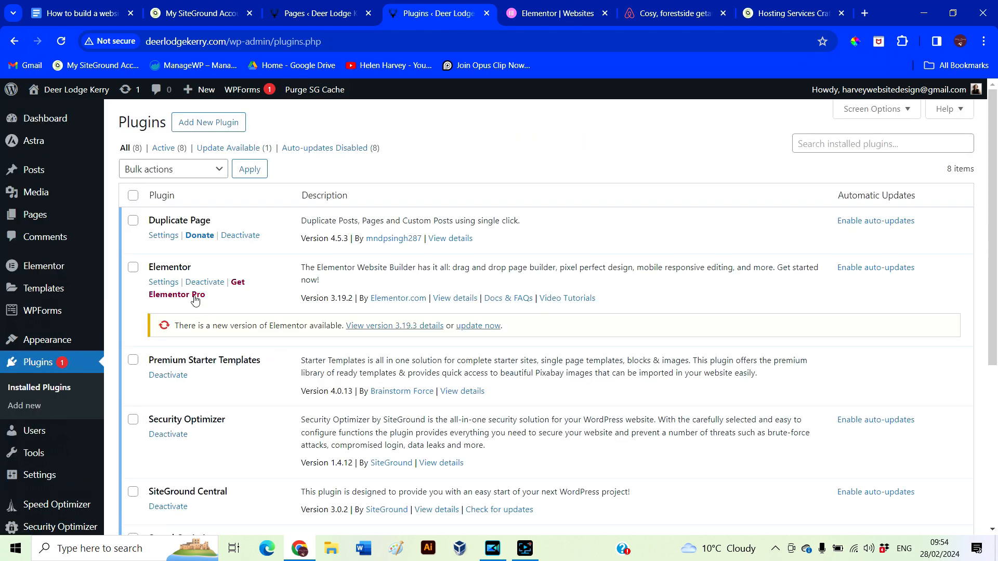
pyautogui.click(234, 129)
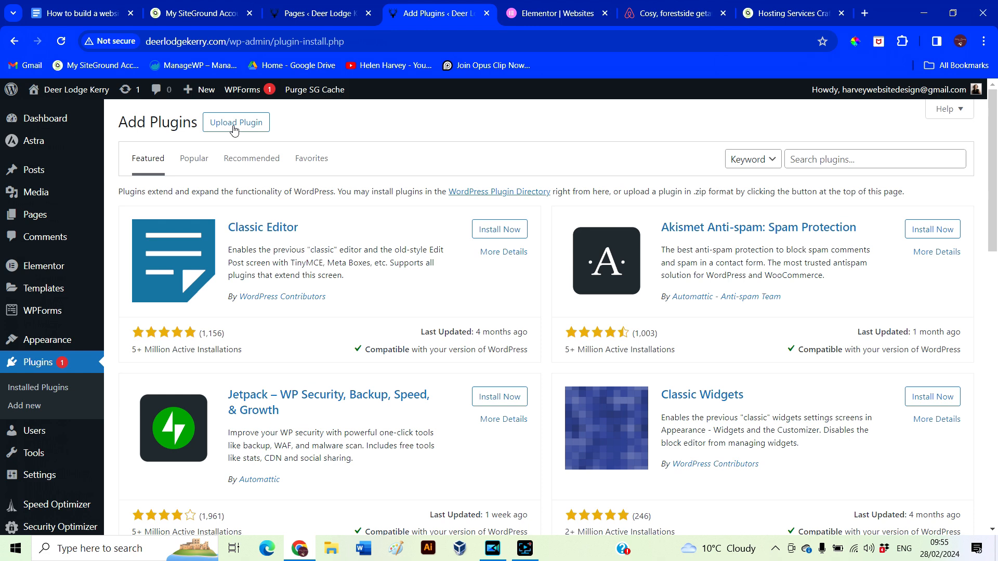
# Upload elementor-pro-3.19.2.zip as a plugin, install it and activate it
pyautogui.click(571, 14)
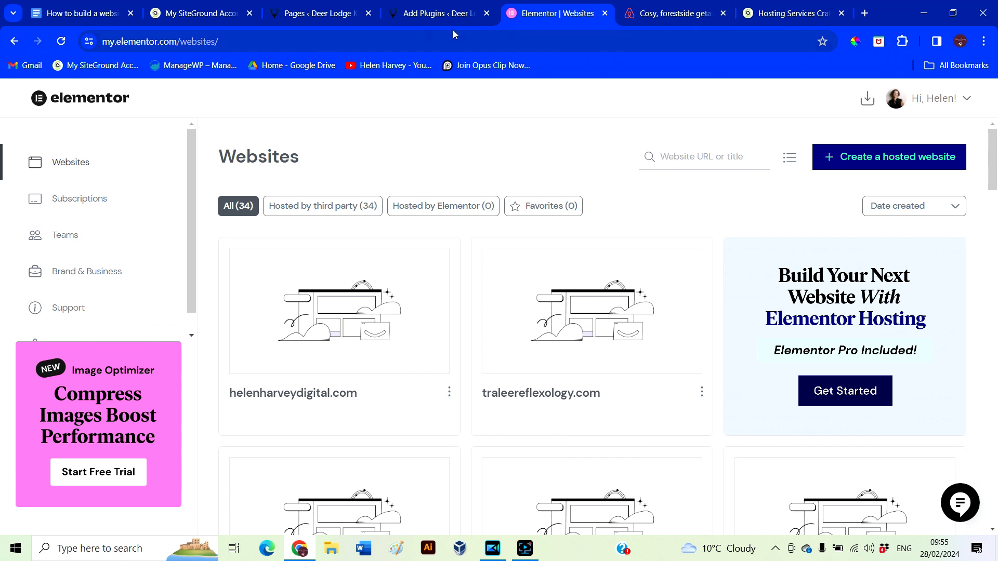
pyautogui.click(431, 14)
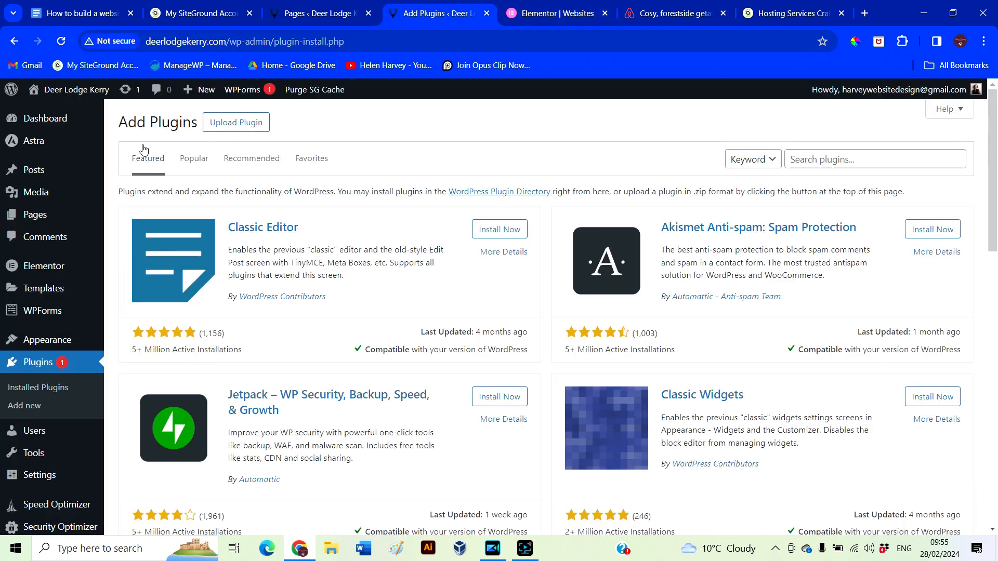
pyautogui.click(218, 129)
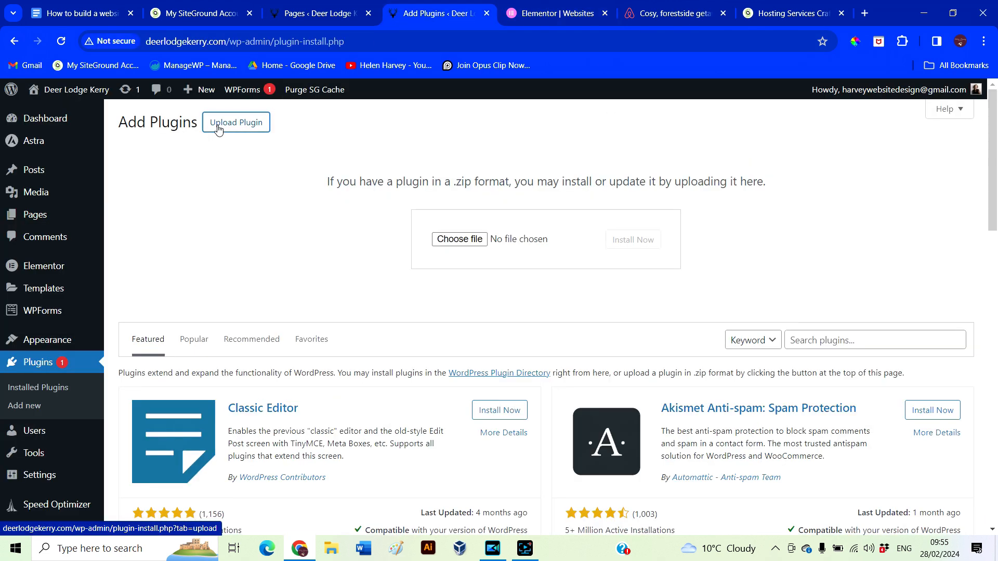
pyautogui.click(461, 240)
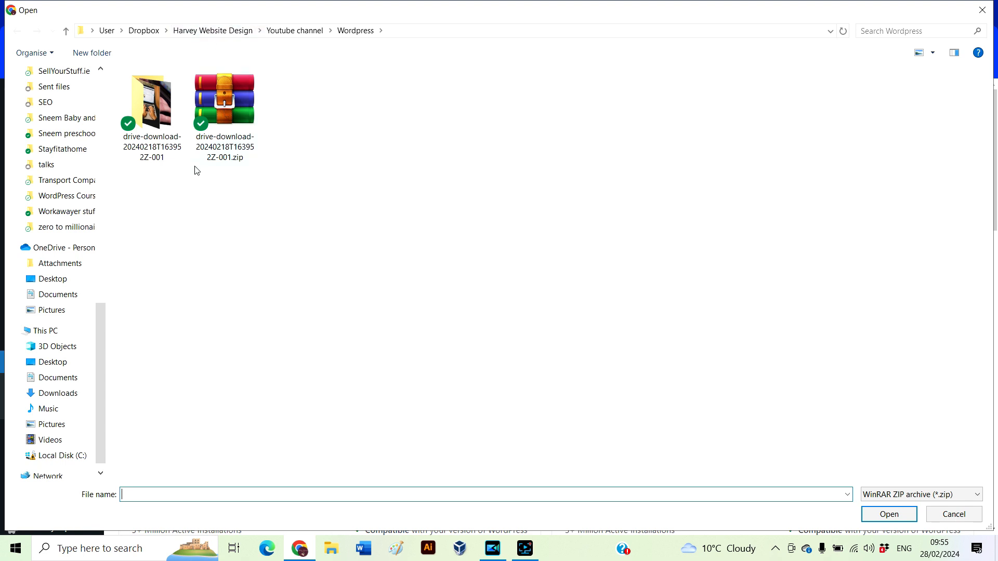
pyautogui.click(228, 30)
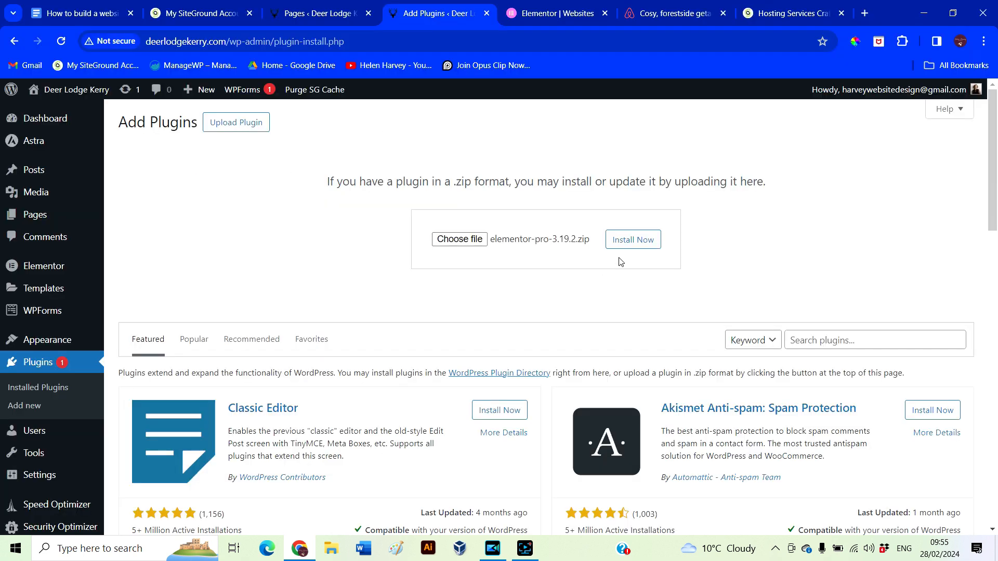
pyautogui.click(633, 240)
pyautogui.click(164, 322)
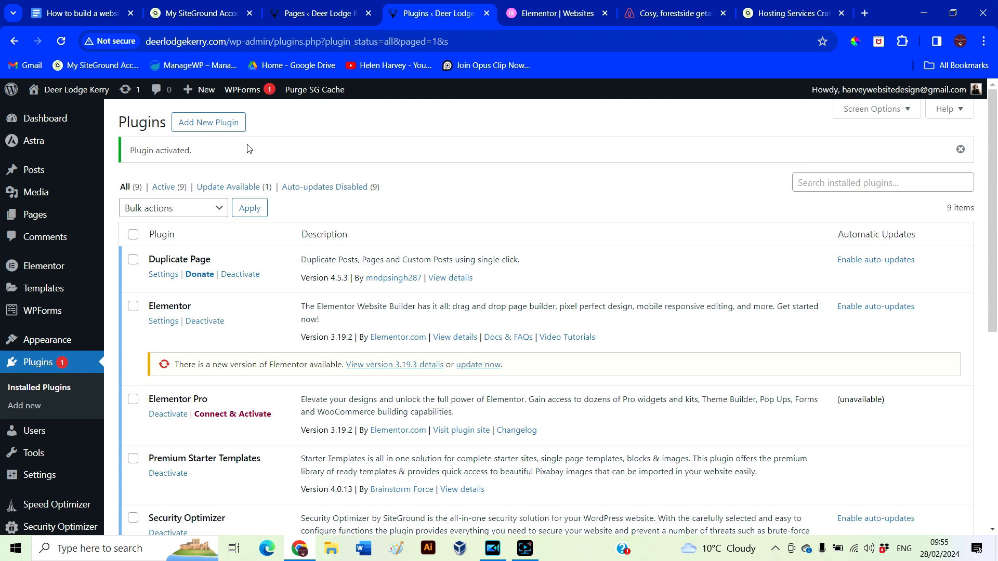
# Connect and activate the Elementor Pro Expert licence, then go to the site's Pages list
pyautogui.scroll(-3, 674, 304)
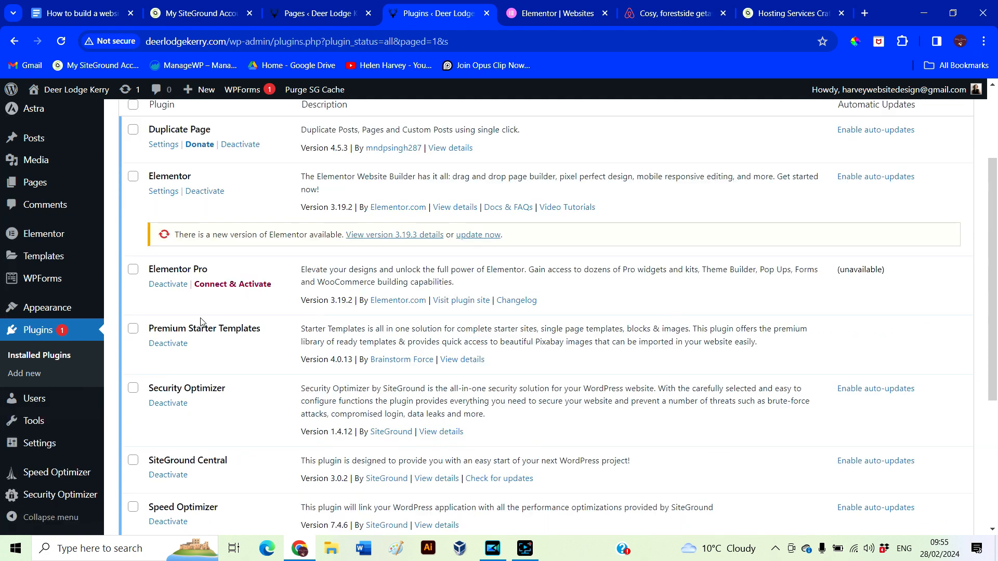
pyautogui.click(220, 285)
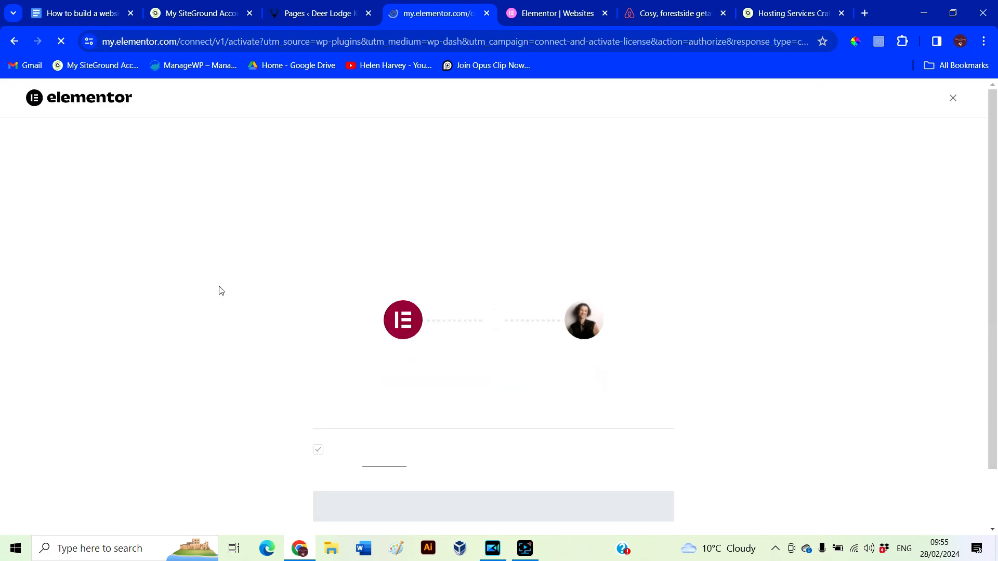
pyautogui.scroll(-2, 220, 290)
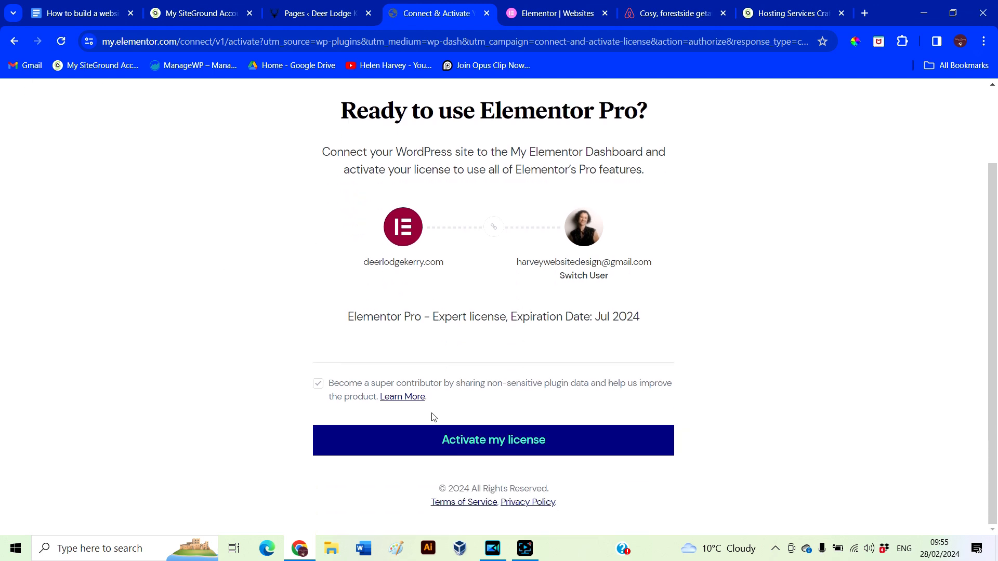
pyautogui.click(470, 447)
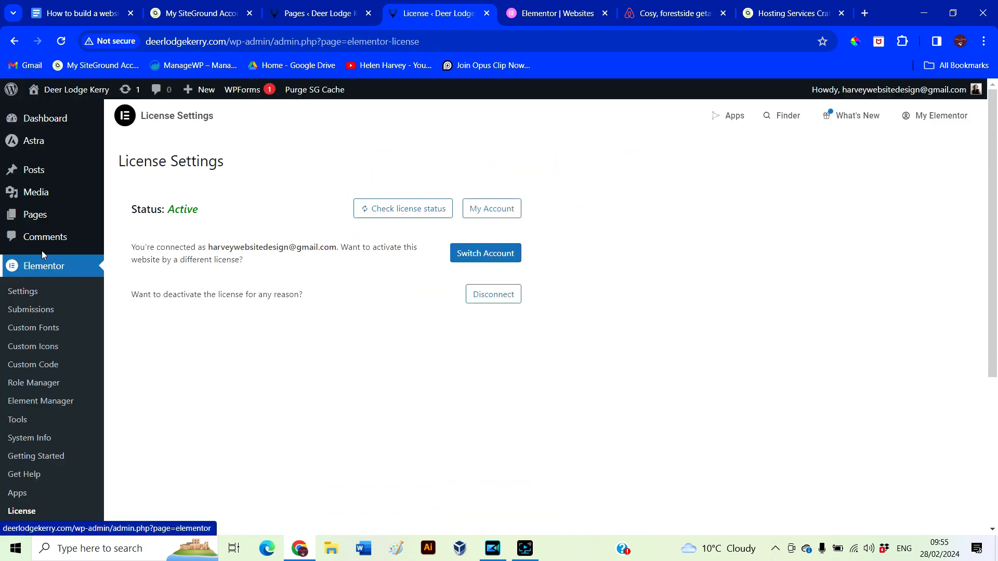
pyautogui.click(43, 217)
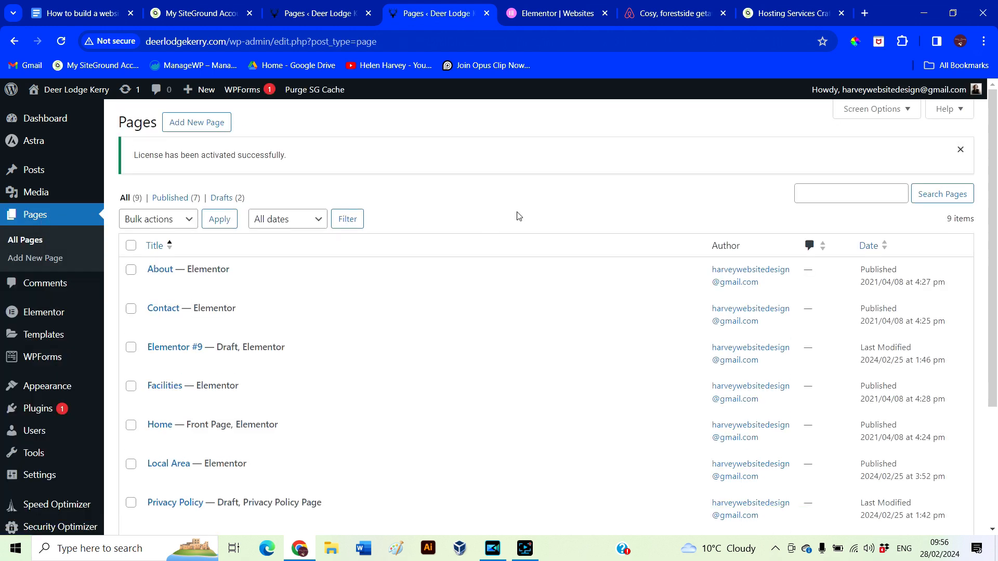
pyautogui.scroll(-3, 519, 216)
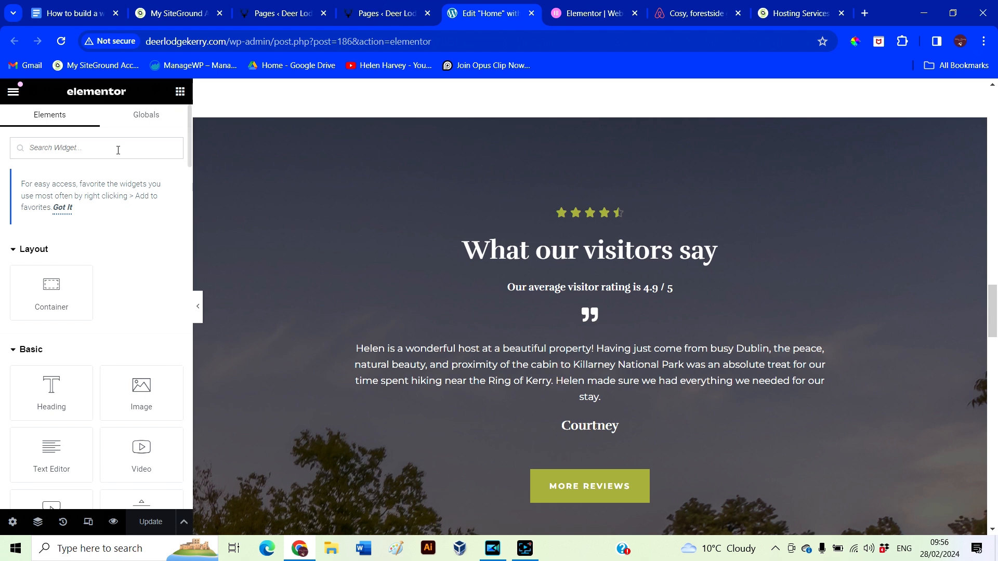
# Drop a Reviews widget into the dark section and insert the 'Hear from our clients' template found via 'test'
pyautogui.write('review')
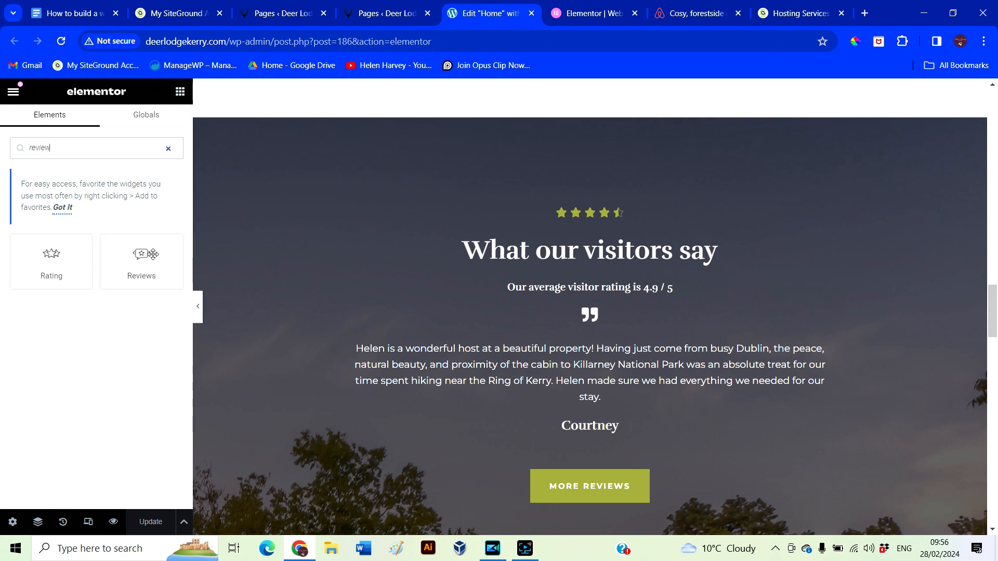
pyautogui.moveTo(153, 254); pyautogui.dragTo(572, 245)
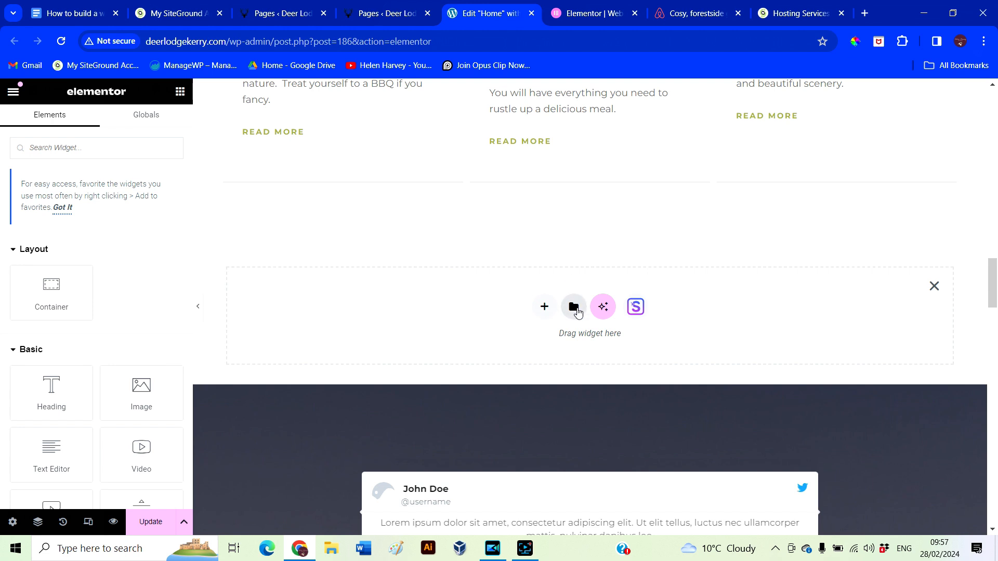
pyautogui.click(575, 307)
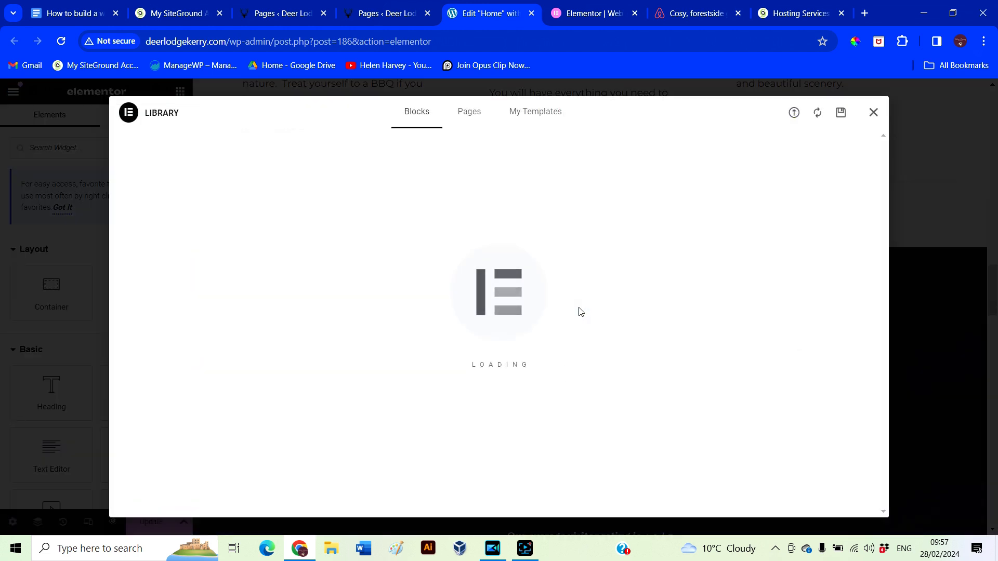
pyautogui.write('review')
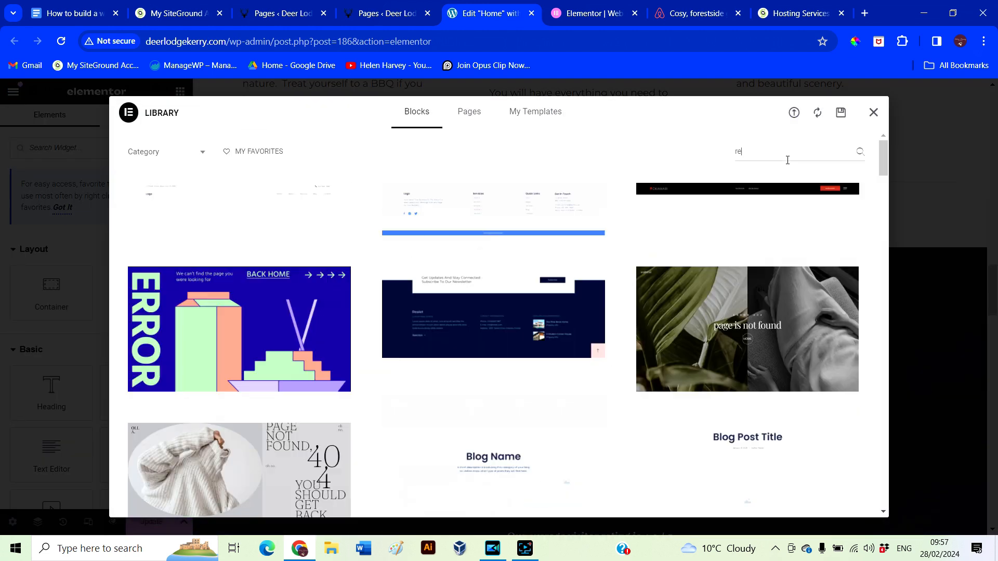
pyautogui.press('BackSpace')
pyautogui.press('BackSpace')
pyautogui.press('BackSpace')
pyautogui.write('test')
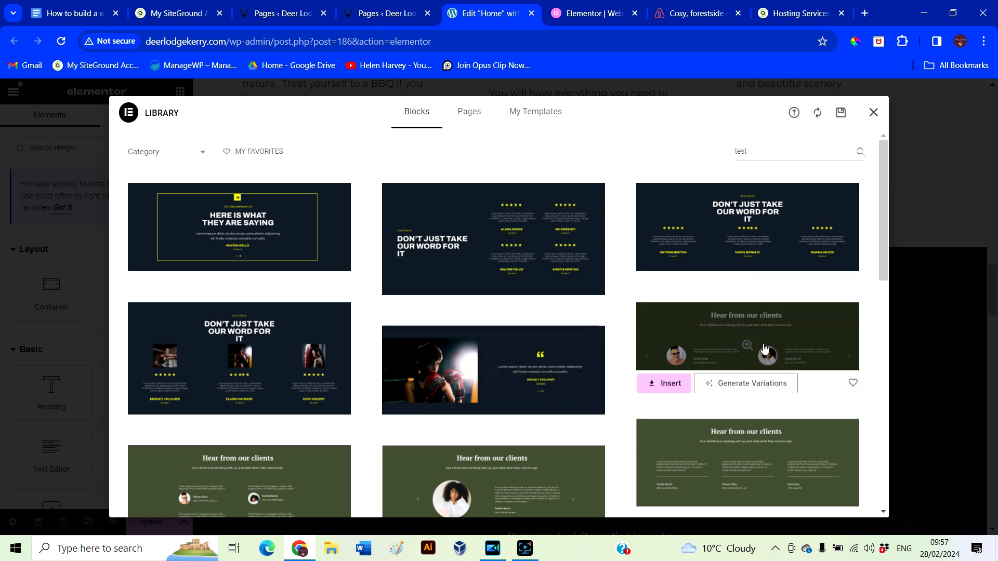
pyautogui.click(666, 384)
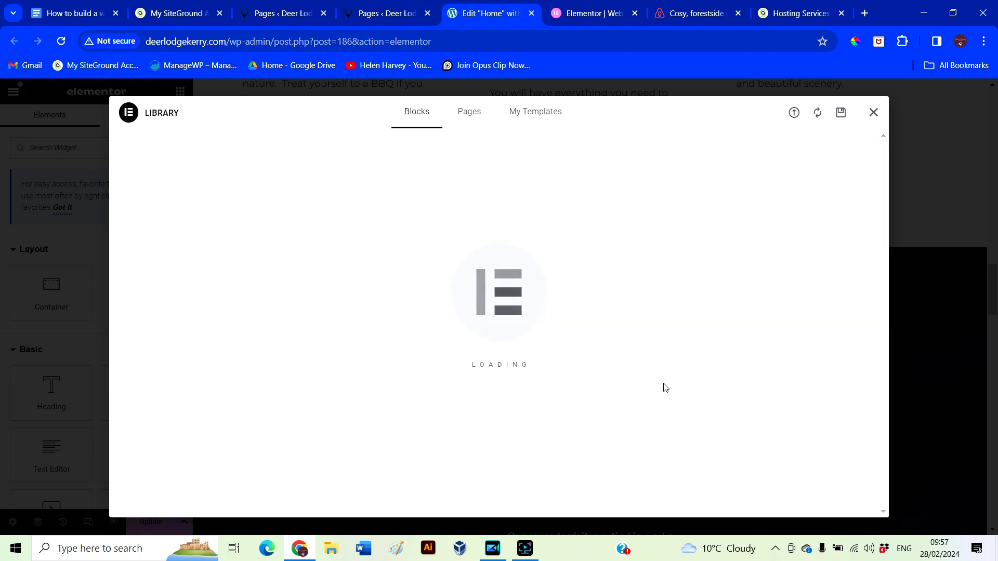
# Delete the placeholder Reviews widget
pyautogui.scroll(-10, 663, 384)
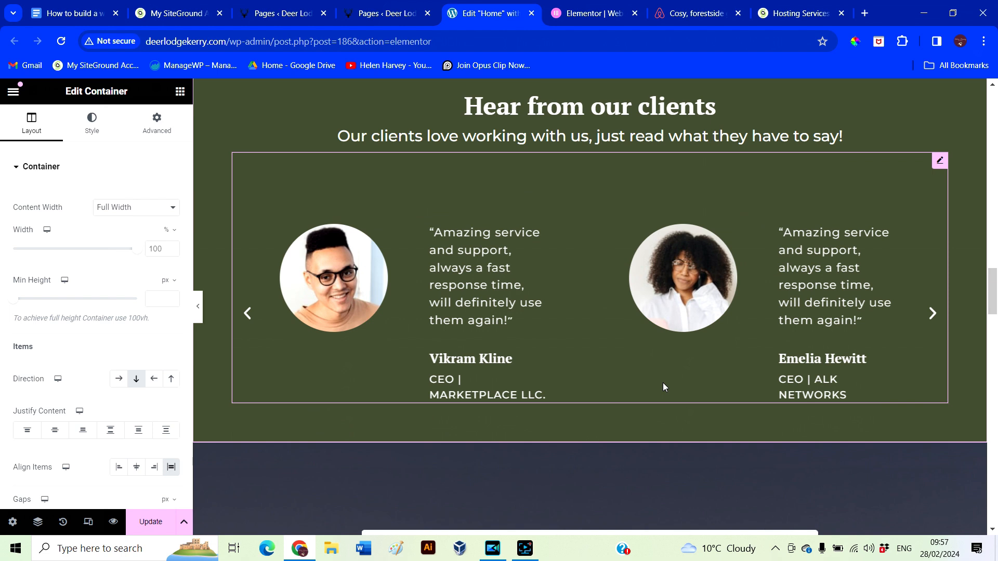
pyautogui.scroll(-2, 662, 385)
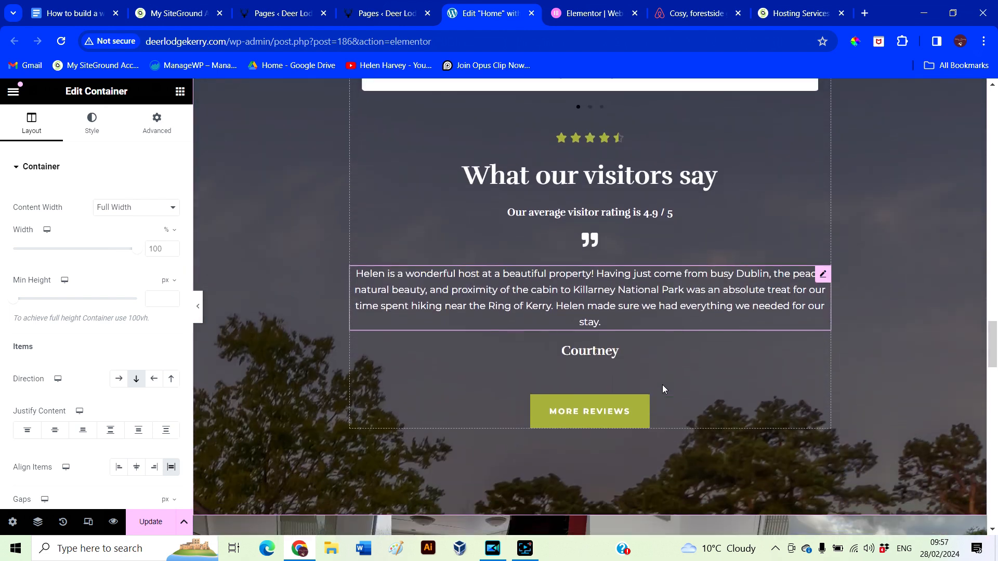
pyautogui.scroll(2, 863, 432)
pyautogui.scroll(4, 863, 433)
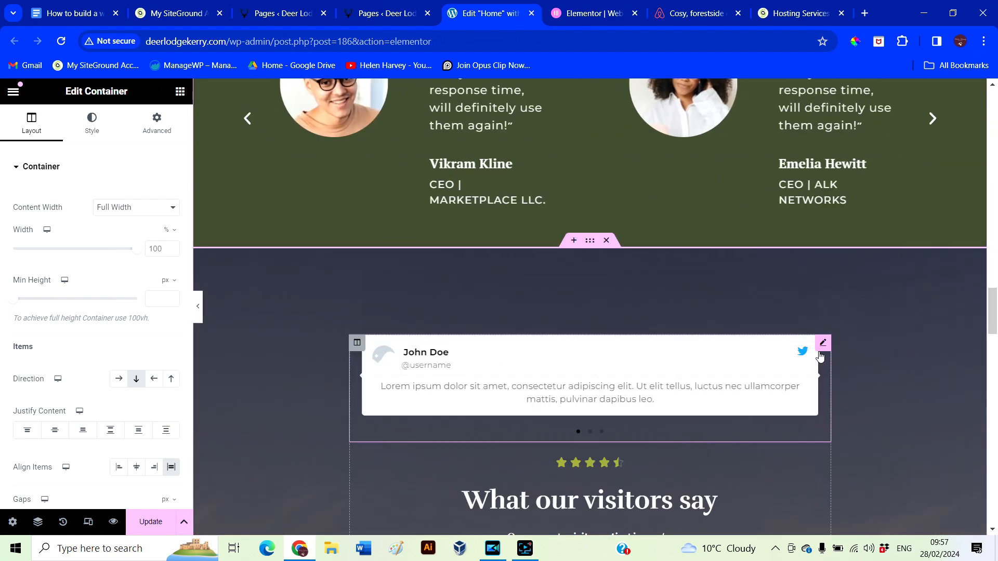
pyautogui.rightClick(821, 343)
pyautogui.click(863, 523)
# Change the heading's word 'clients' to 'visitors' so it reads 'Hear from our visitors'
pyautogui.scroll(5, 811, 467)
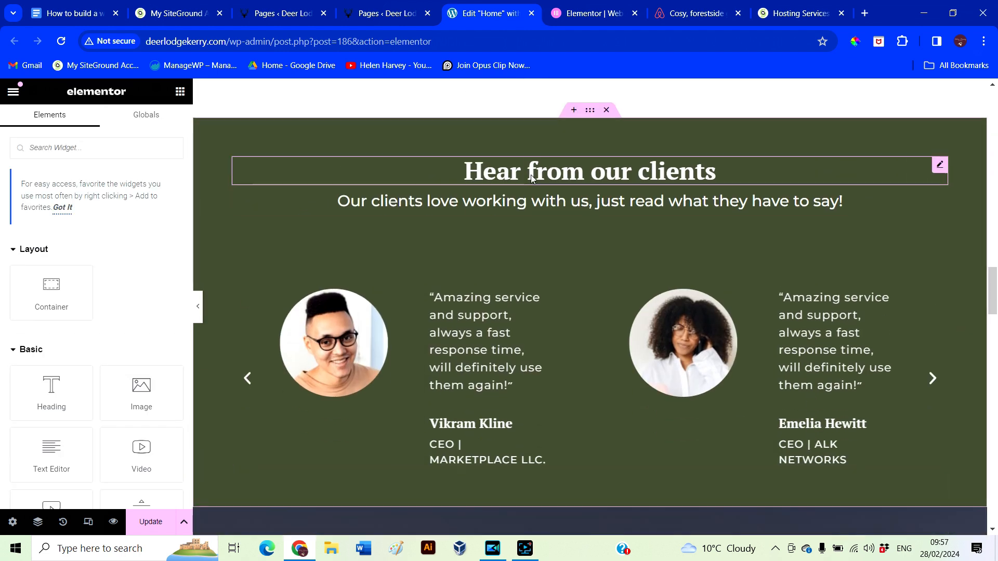
pyautogui.click(531, 174)
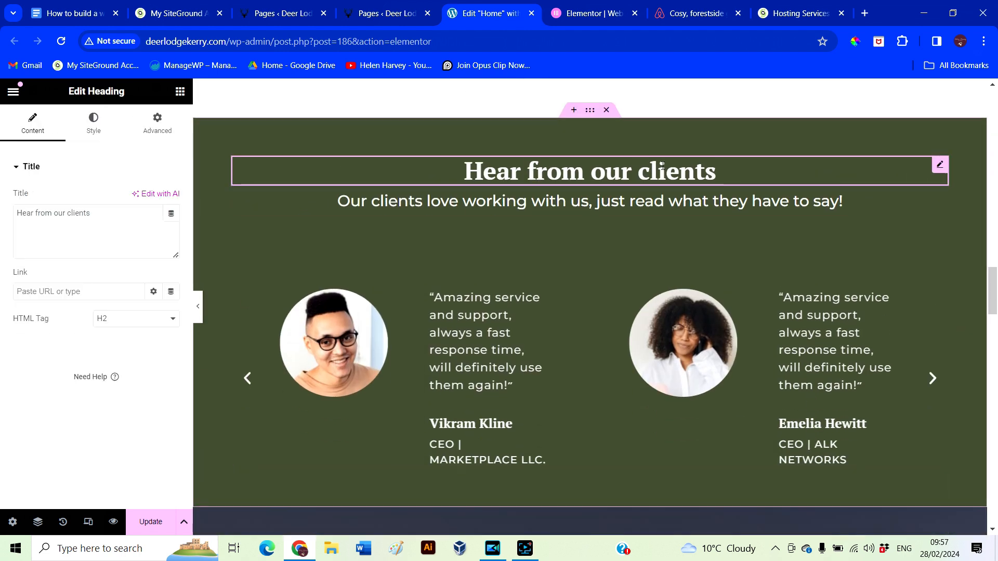
pyautogui.scroll(-5, 726, 374)
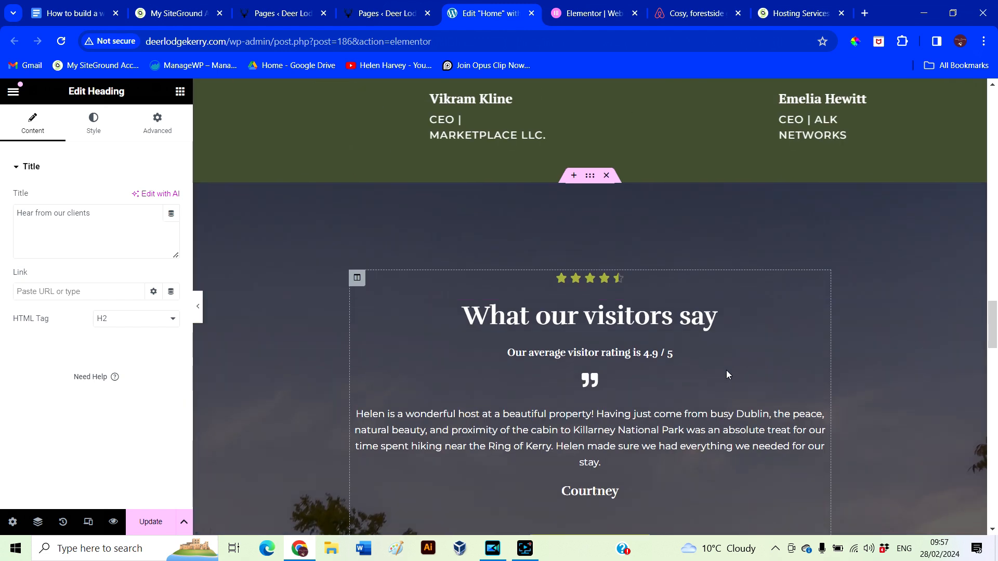
pyautogui.scroll(5, 726, 370)
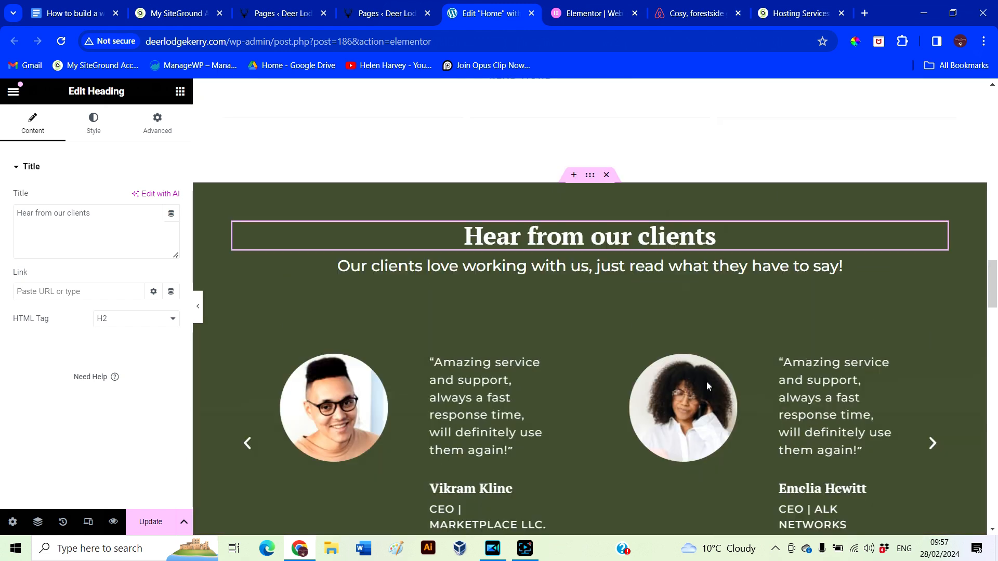
pyautogui.doubleClick(715, 235)
pyautogui.write('visitors')
# Delete the subheading beneath the heading
pyautogui.click(506, 251)
pyautogui.moveTo(93, 223); pyautogui.dragTo(16, 207)
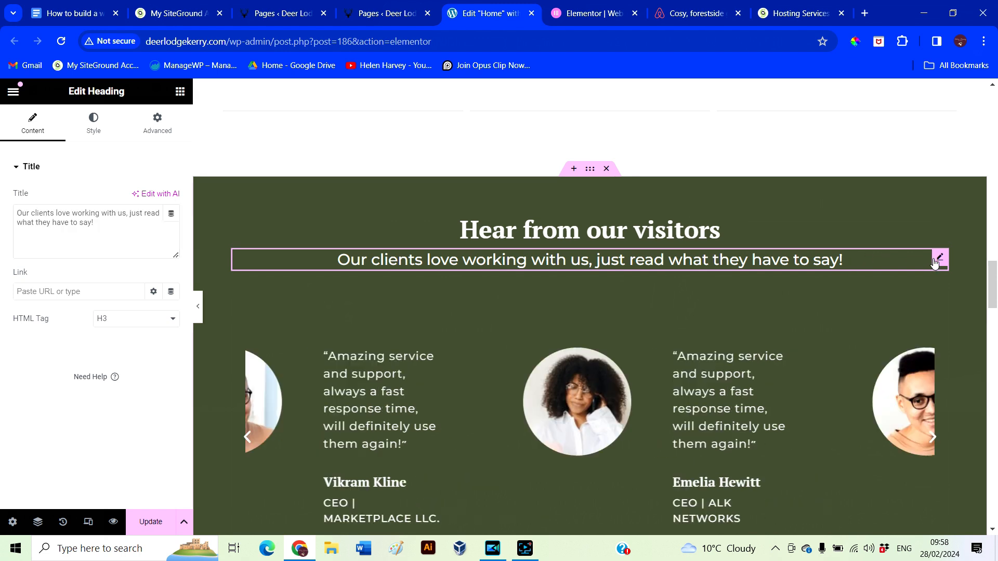
pyautogui.rightClick(936, 259)
pyautogui.click(883, 519)
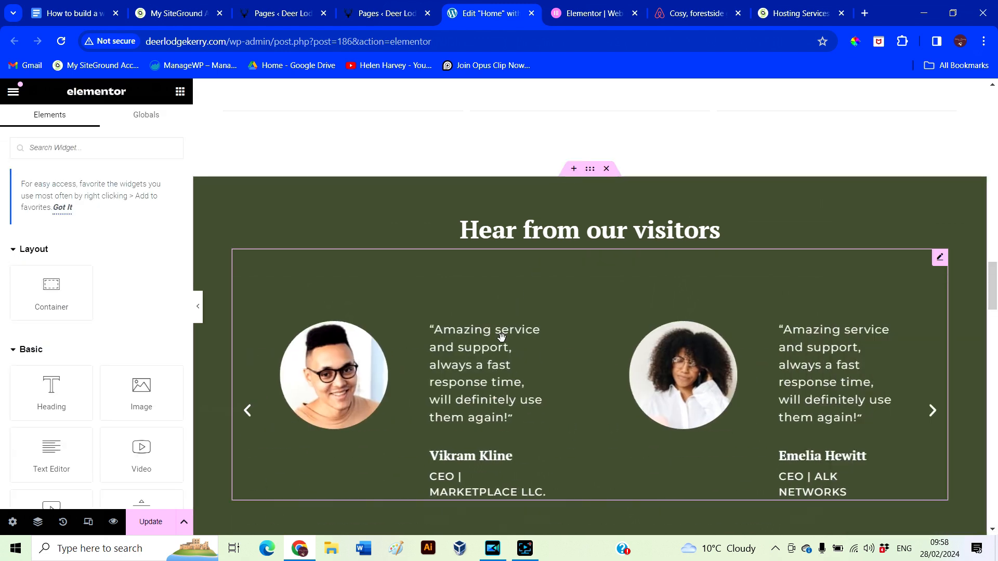
# Highlight the visitor quote and select the testimonial carousel to edit its slides
pyautogui.scroll(-7, 569, 368)
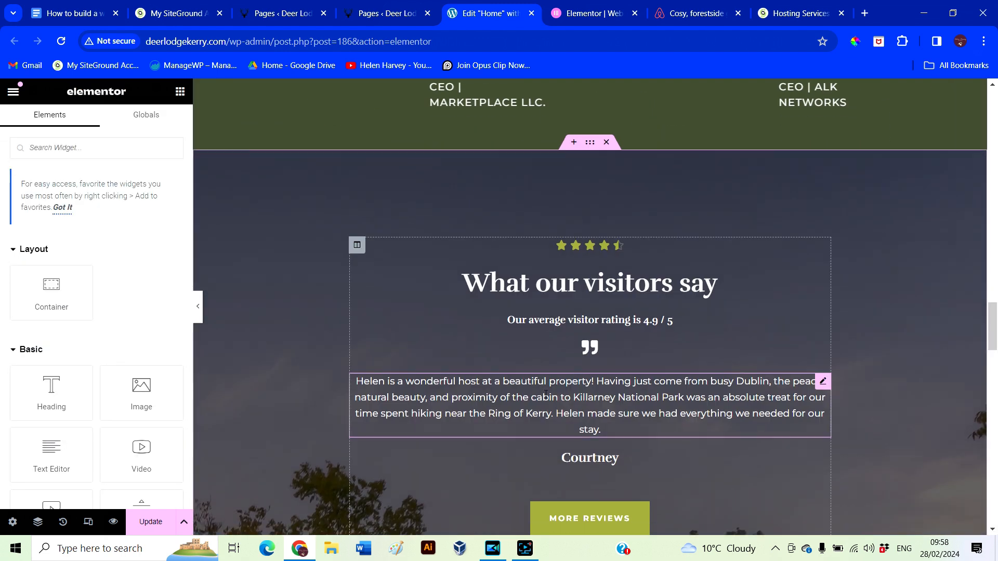
pyautogui.click(545, 393)
pyautogui.moveTo(355, 381); pyautogui.dragTo(667, 433)
pyautogui.hotkey('ctrl', 'c')
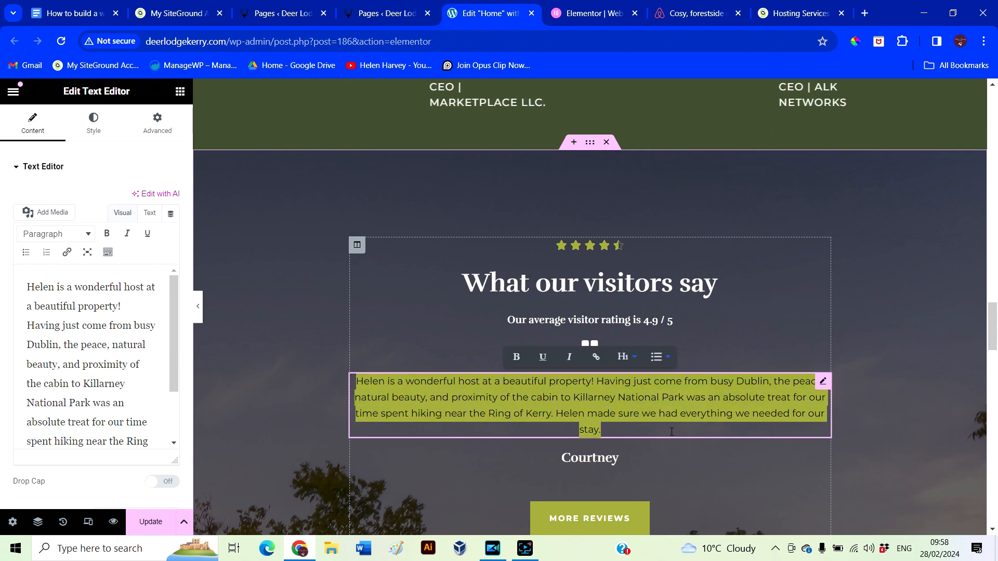
pyautogui.scroll(5, 624, 439)
pyautogui.click(369, 299)
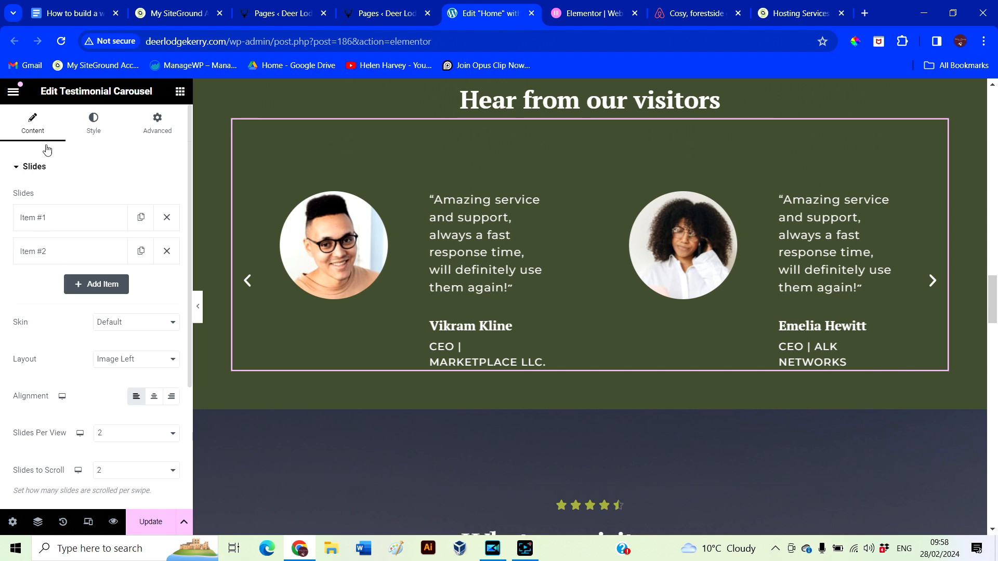
# Paste the guest's Airbnb review over Item #1's placeholder content
pyautogui.click(43, 220)
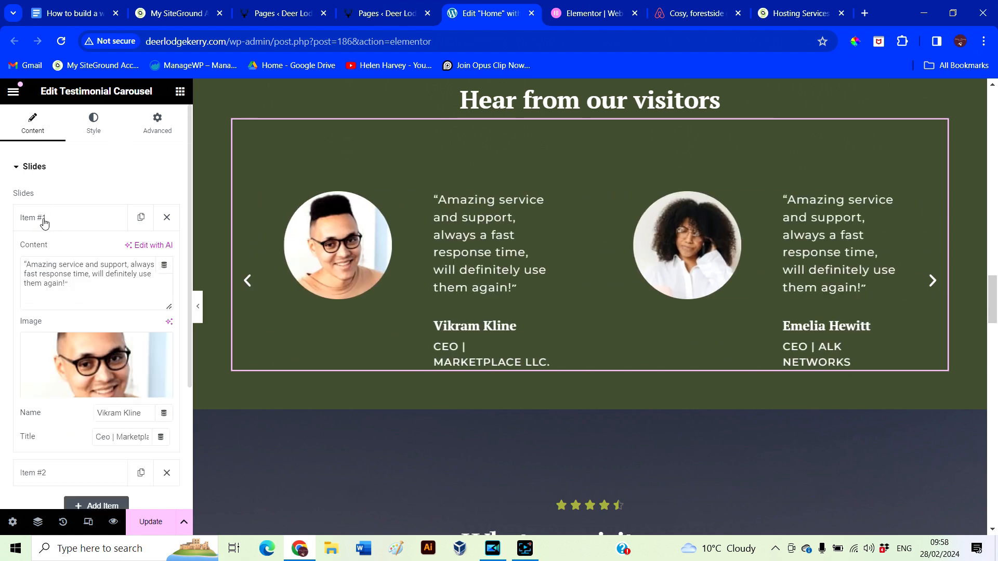
pyautogui.moveTo(70, 293); pyautogui.dragTo(31, 266)
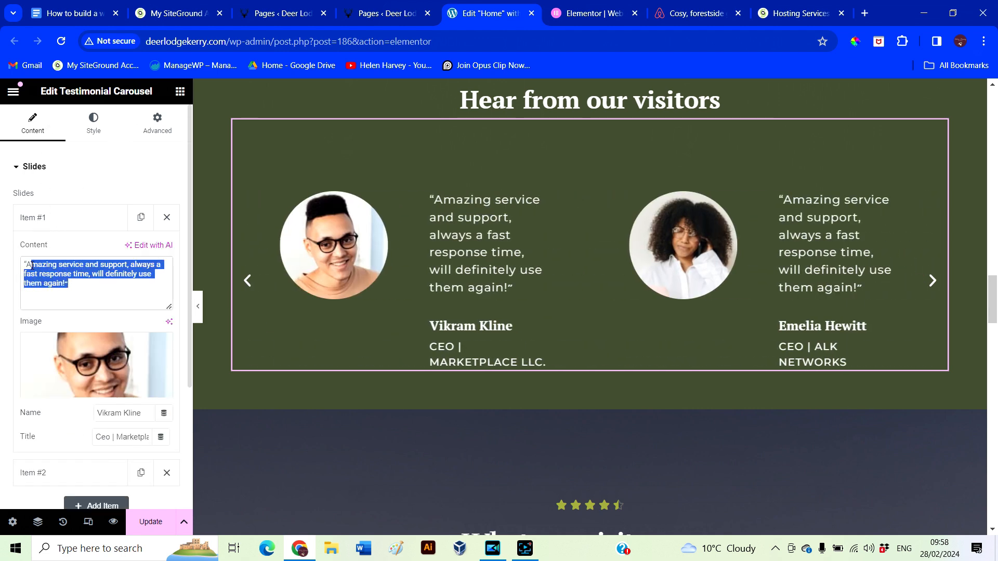
pyautogui.hotkey('ctrl', 'v')
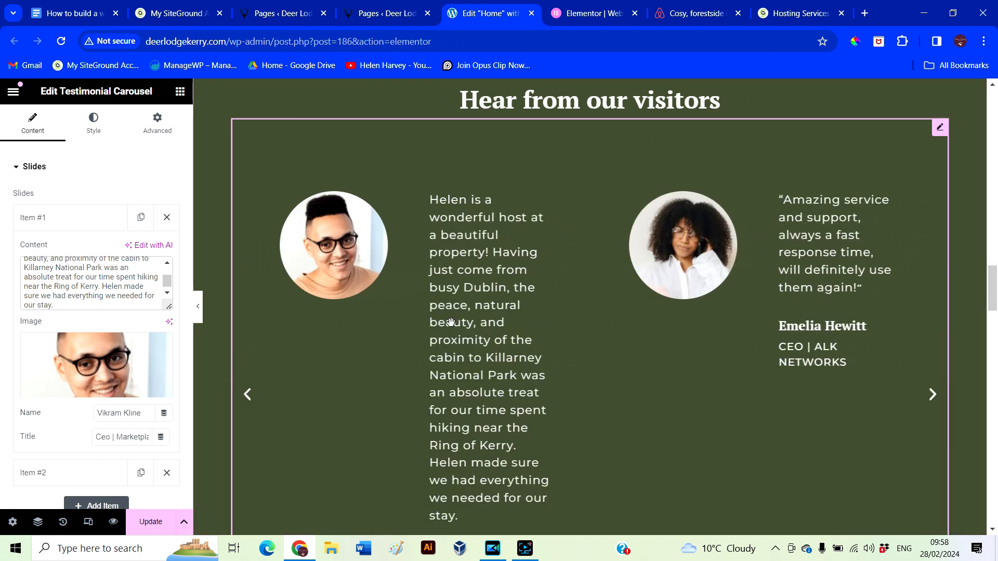
pyautogui.scroll(-3, 125, 341)
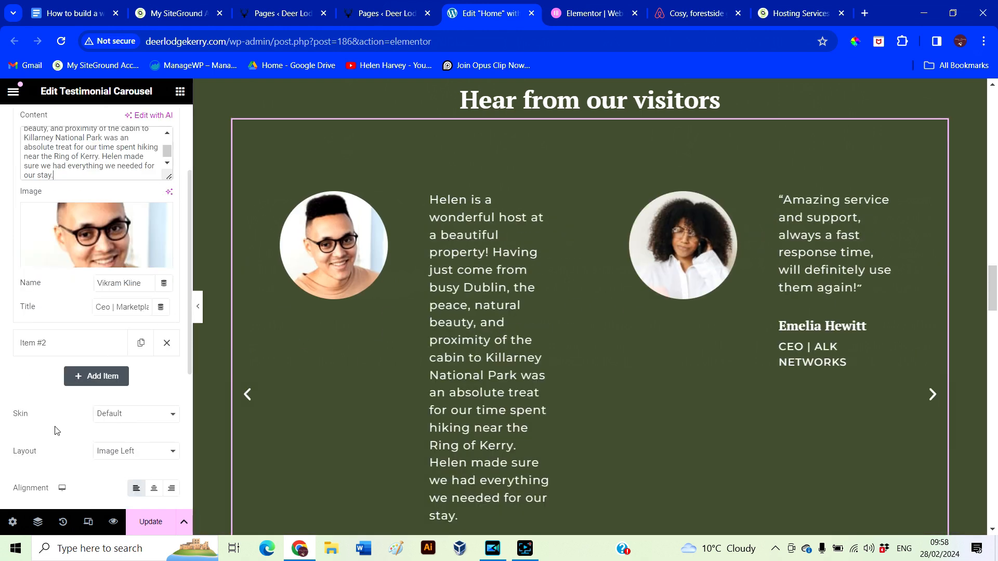
pyautogui.scroll(-3, 66, 444)
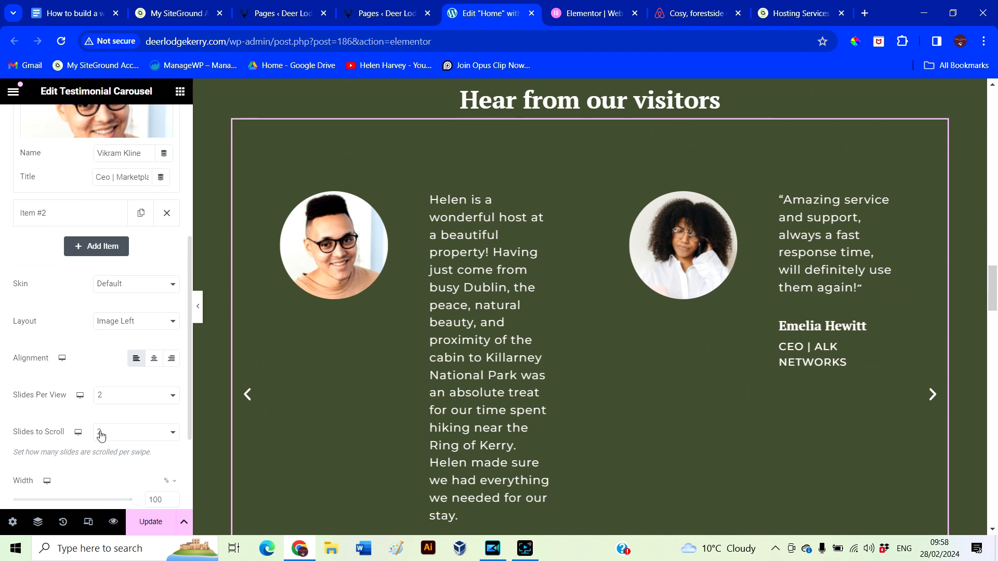
pyautogui.scroll(-1, 77, 450)
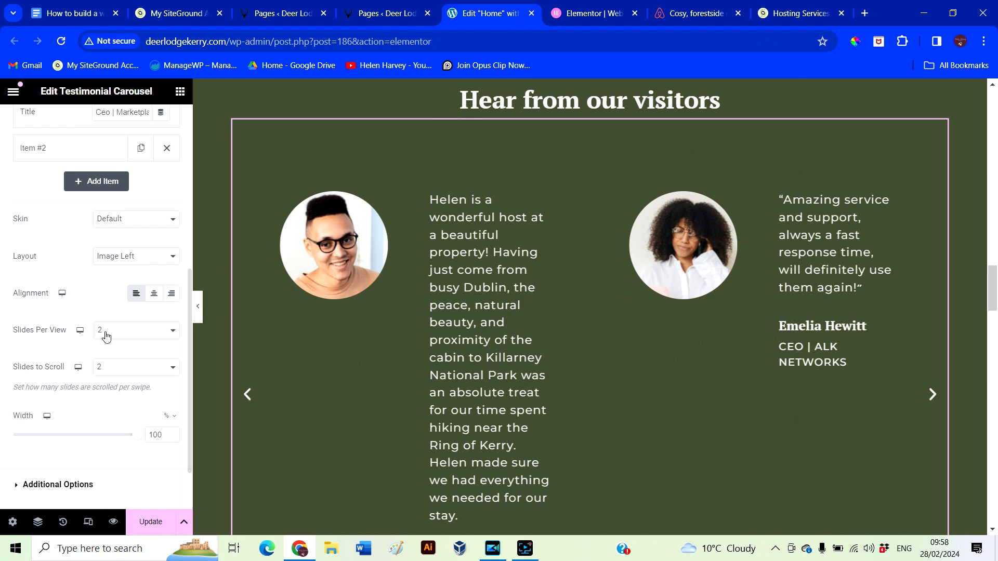
# Set Slides Per View to 1
pyautogui.click(167, 337)
pyautogui.click(116, 349)
pyautogui.scroll(2, 378, 442)
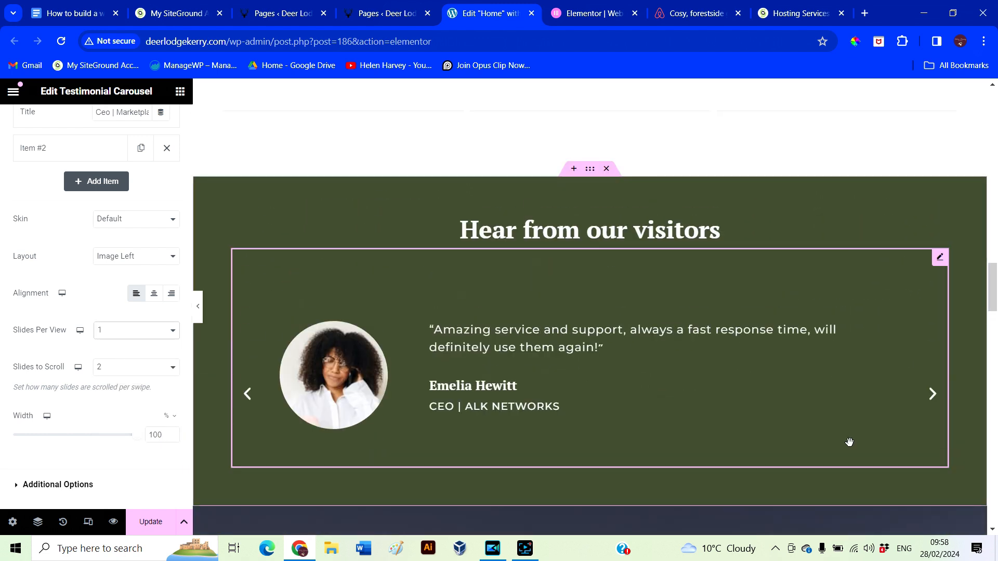
pyautogui.scroll(1, 41, 332)
pyautogui.scroll(3, 41, 336)
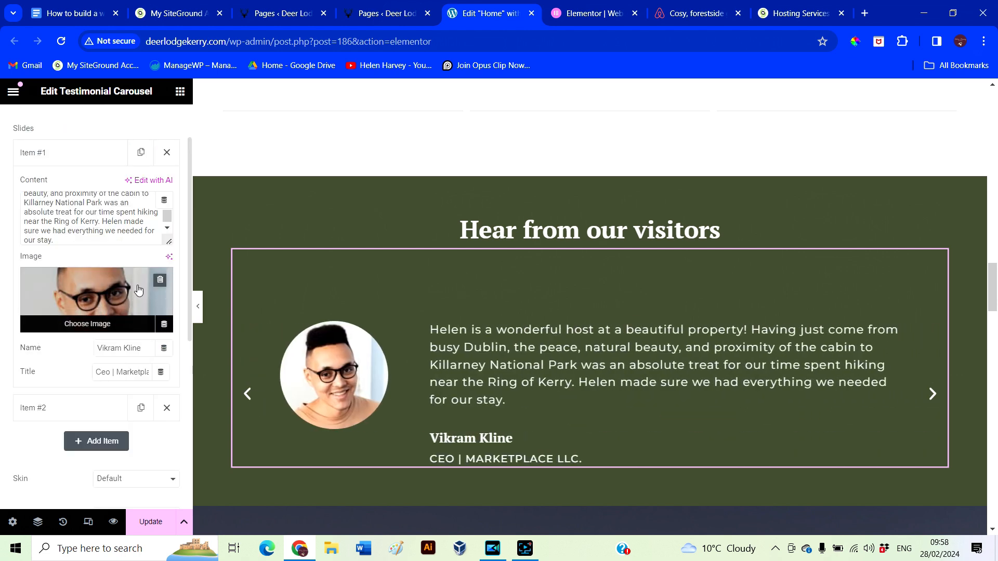
# Remove the photos from testimonial Items #1 and #2
pyautogui.click(160, 281)
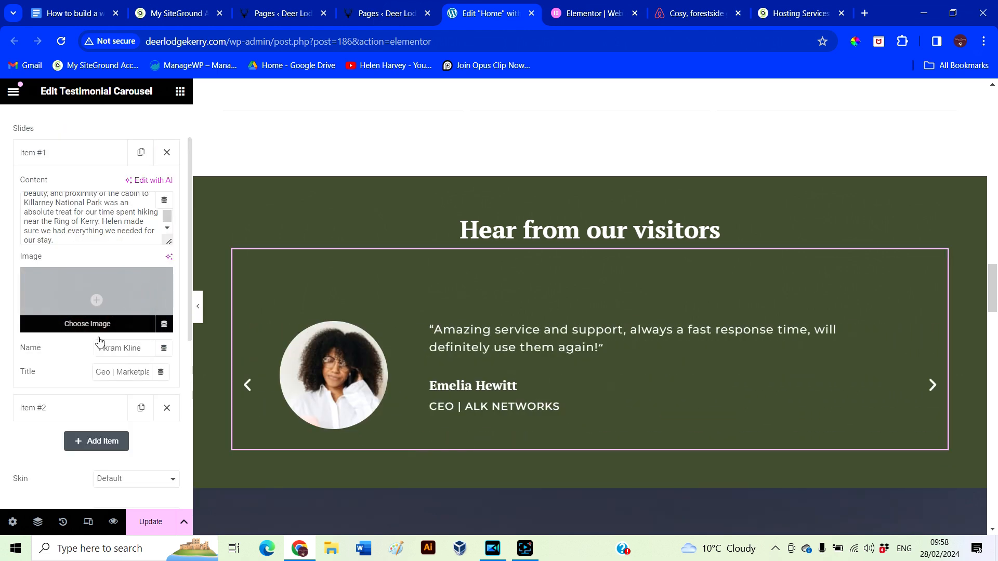
pyautogui.click(64, 412)
pyautogui.click(162, 317)
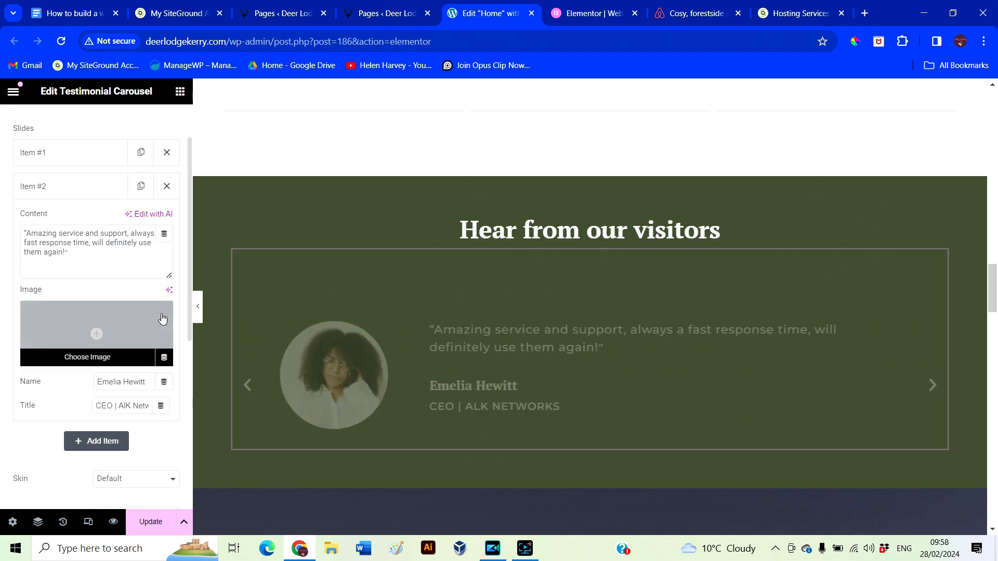
# Reopen Item #1's review text and compare it with the Airbnb reviews page
pyautogui.scroll(2, 100, 352)
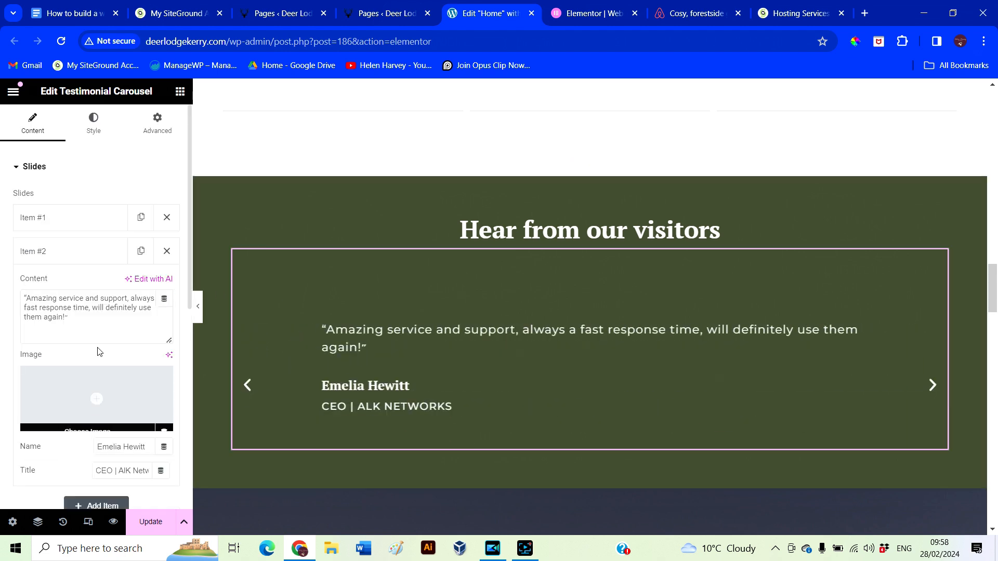
pyautogui.click(47, 221)
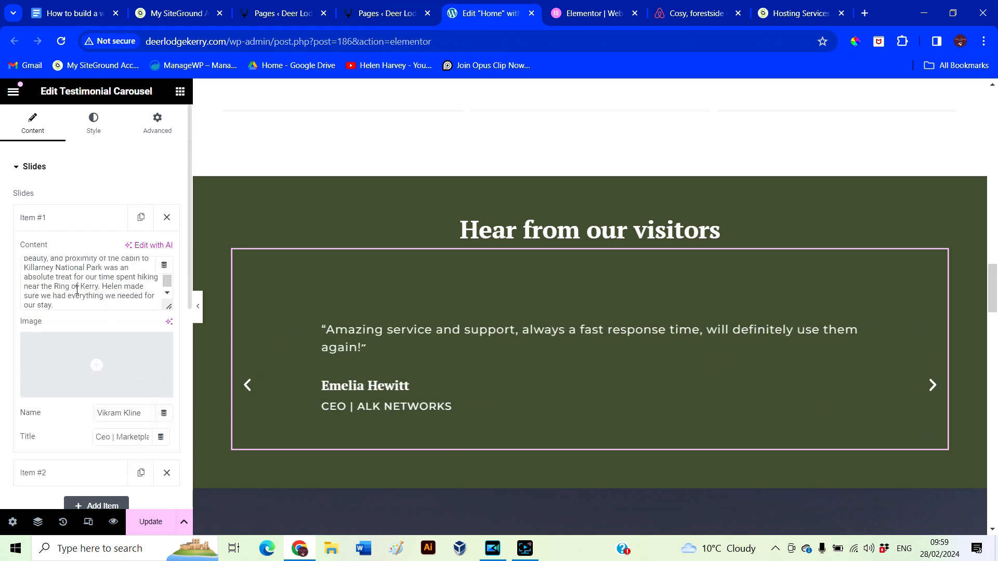
pyautogui.click(76, 290)
pyautogui.scroll(-1, 80, 295)
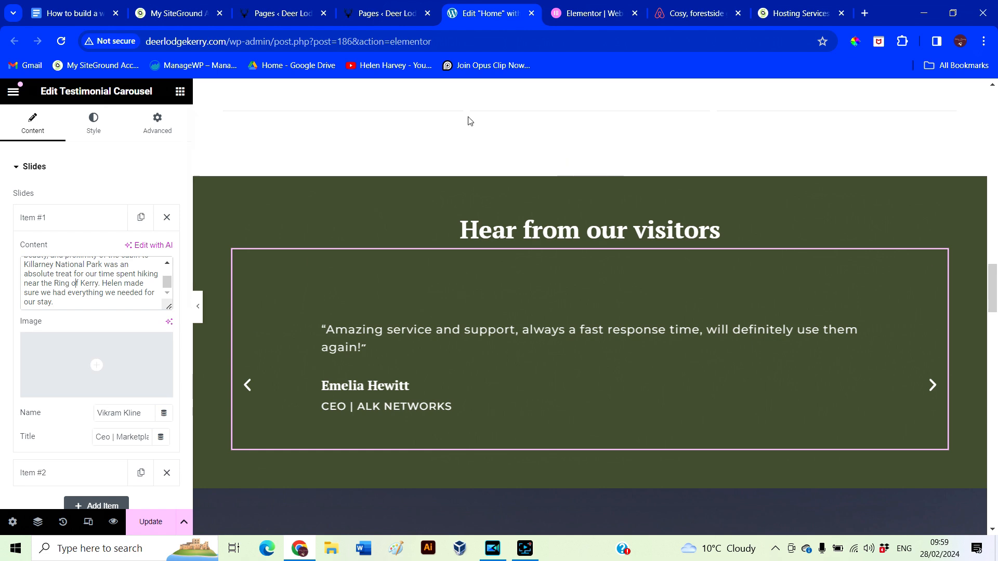
pyautogui.click(685, 20)
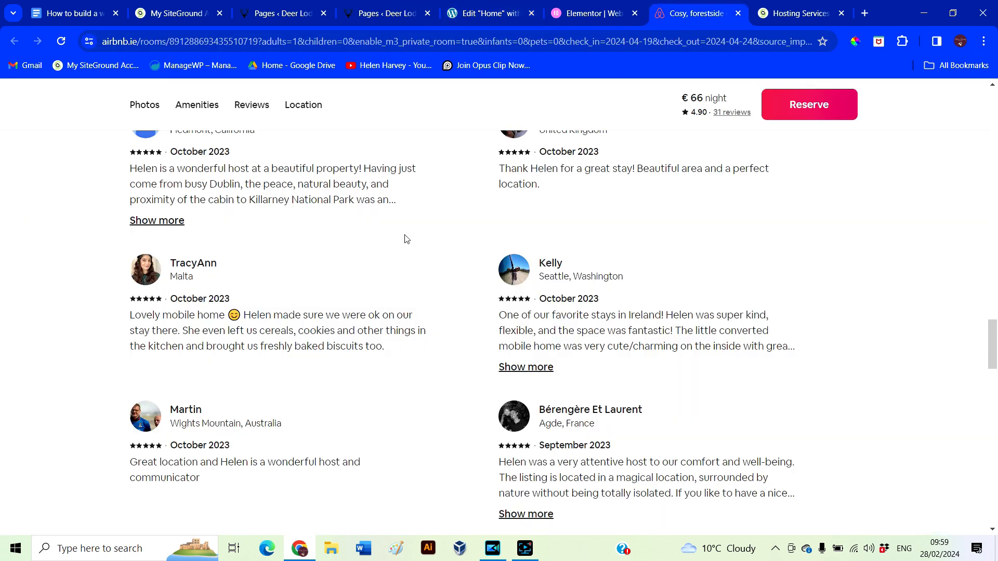
pyautogui.scroll(1, 330, 264)
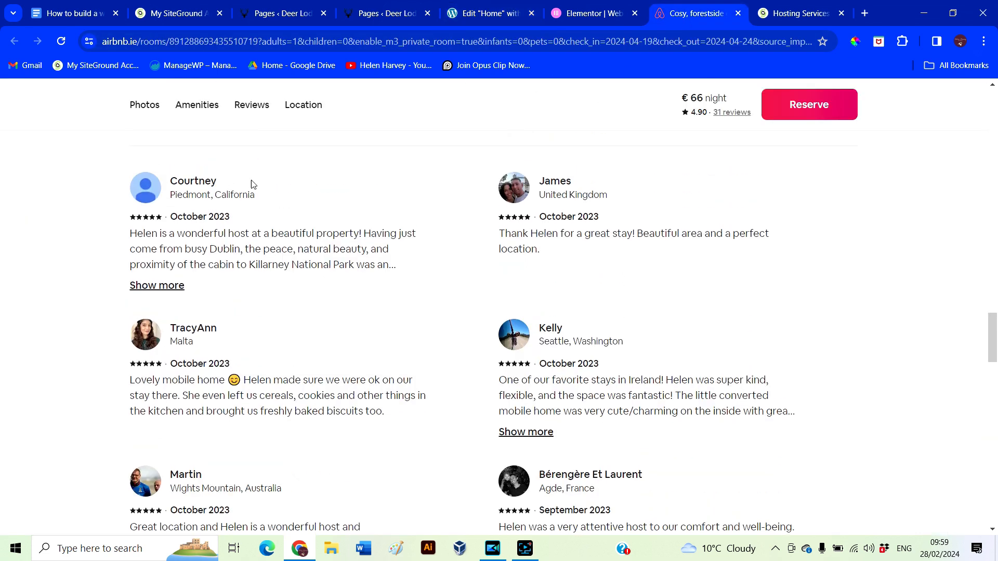
pyautogui.click(579, 12)
pyautogui.click(490, 13)
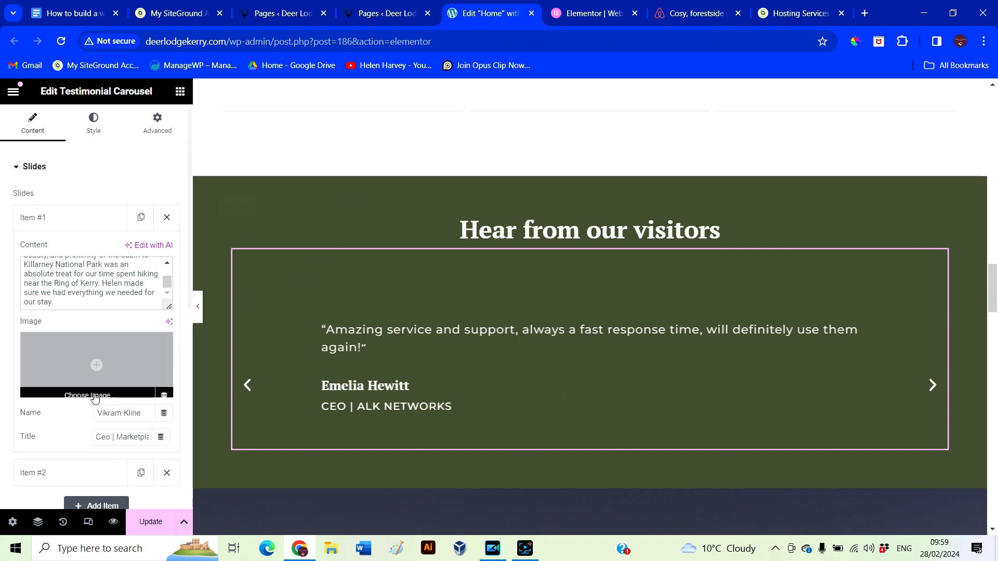
# Give the first testimonial the first reviewer's name and the title 'Past visitor'
pyautogui.tripleClick(100, 412)
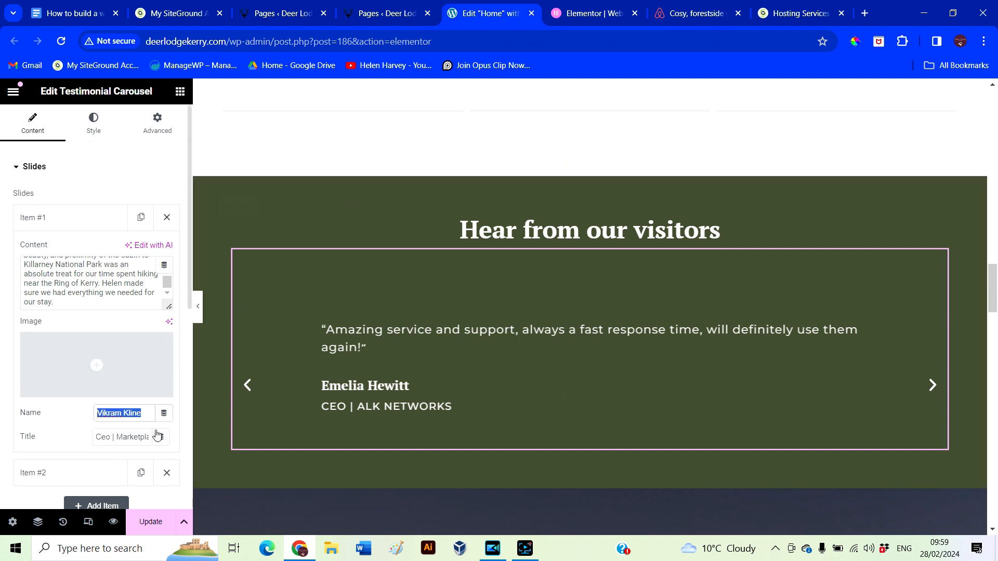
pyautogui.write('Courtney')
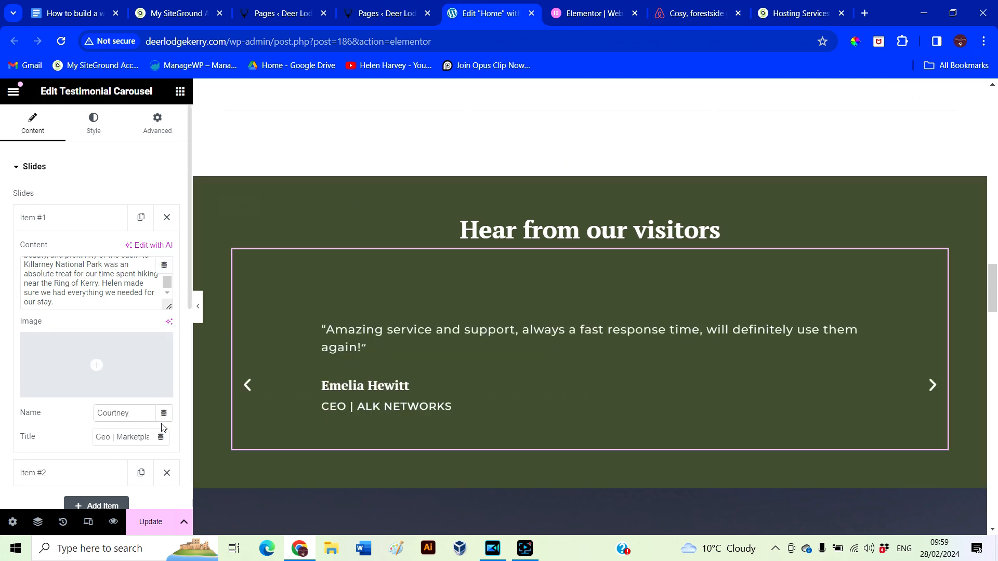
pyautogui.tripleClick(98, 436)
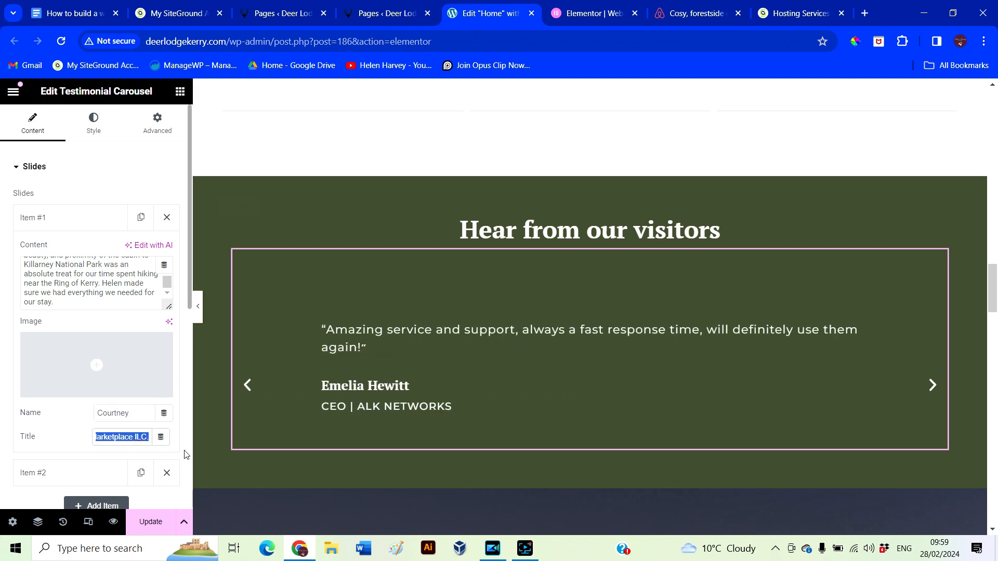
pyautogui.write('Past visitor')
# Replace the second testimonial's placeholder text with the second reviewer's 'Lovely mobile home' Airbnb review
pyautogui.scroll(-1, 119, 393)
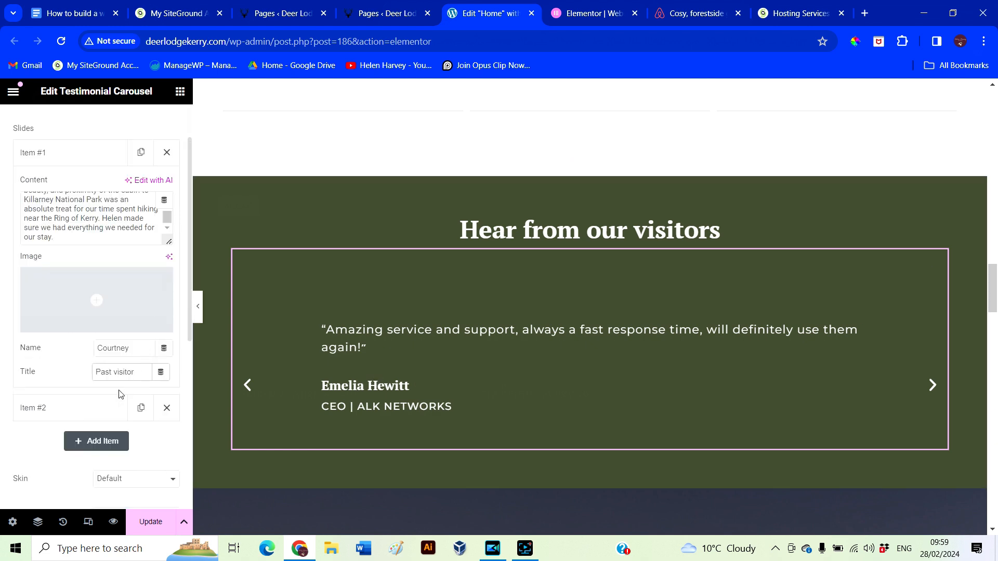
pyautogui.click(61, 412)
pyautogui.click(679, 7)
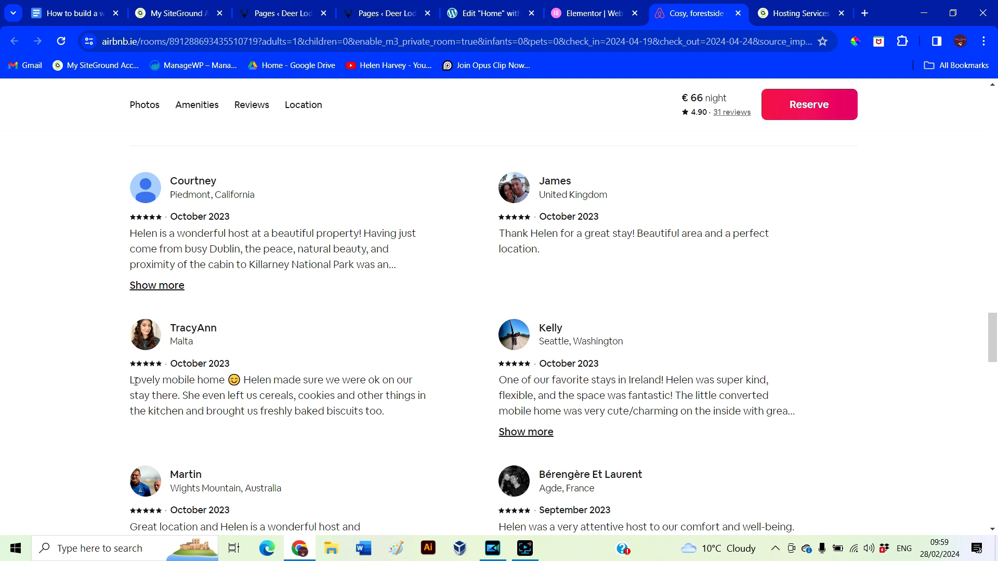
pyautogui.moveTo(134, 381); pyautogui.dragTo(413, 426)
pyautogui.hotkey('ctrl', 'c')
pyautogui.click(489, 13)
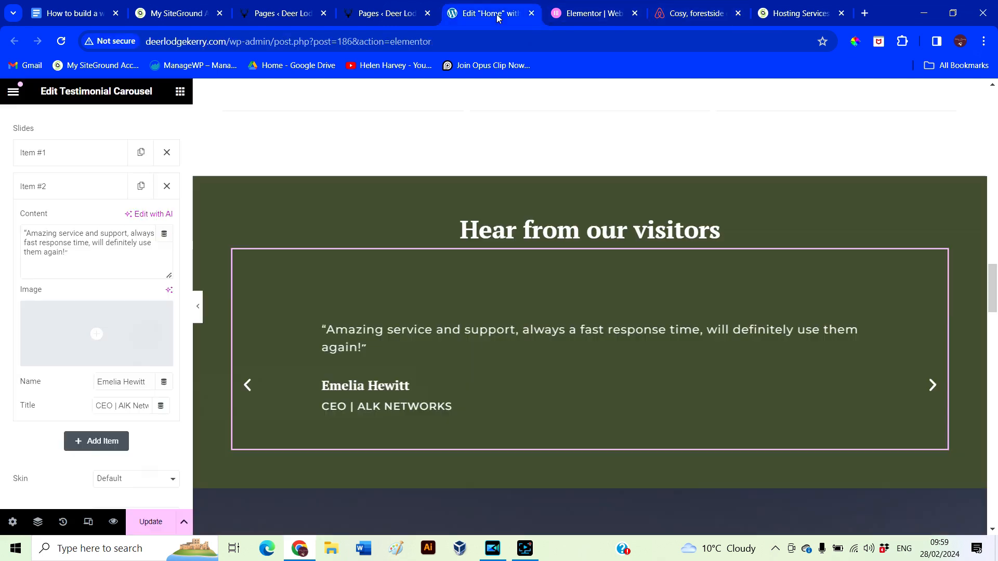
pyautogui.tripleClick(80, 256)
pyautogui.hotkey('ctrl', 'v')
# Set the second testimonial's name to its reviewer and its title to 'Past visitor'
pyautogui.tripleClick(96, 380)
pyautogui.write('TracyAnn')
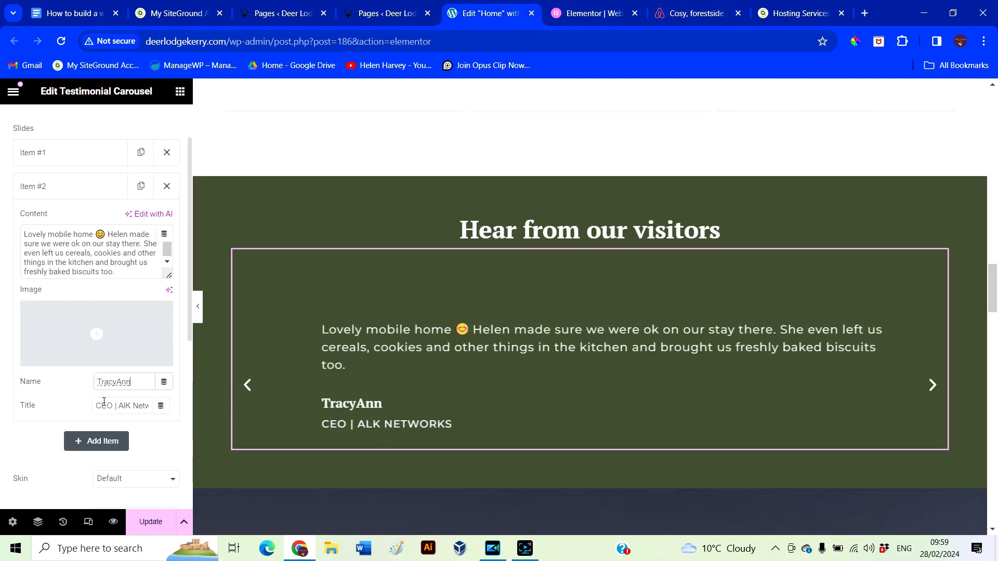
pyautogui.press('Tab')
pyautogui.write('Past visitor')
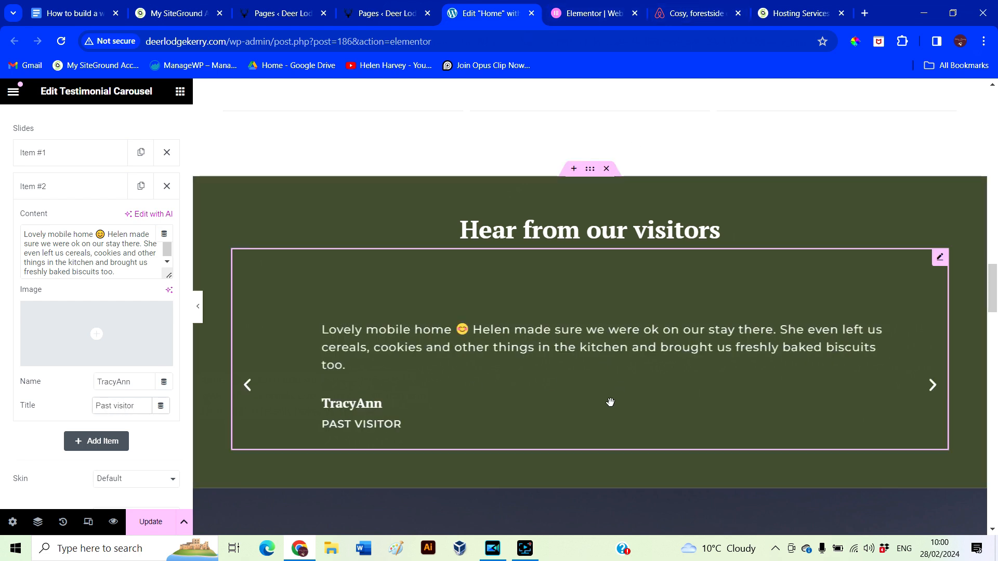
pyautogui.scroll(-3, 71, 383)
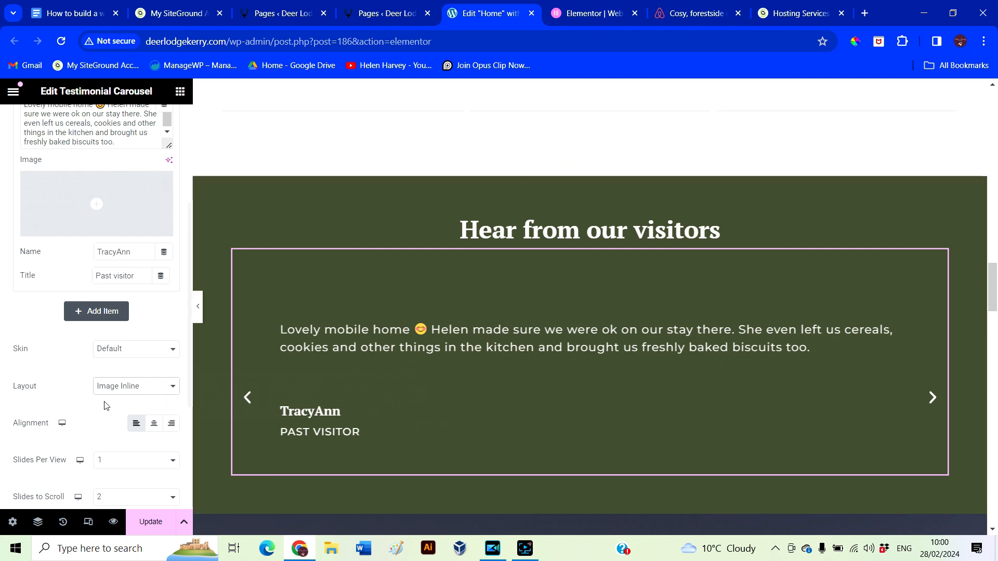
# Reduce the carousel's space between slides to 11 and adjust the testimonial text style
pyautogui.scroll(-3, 78, 395)
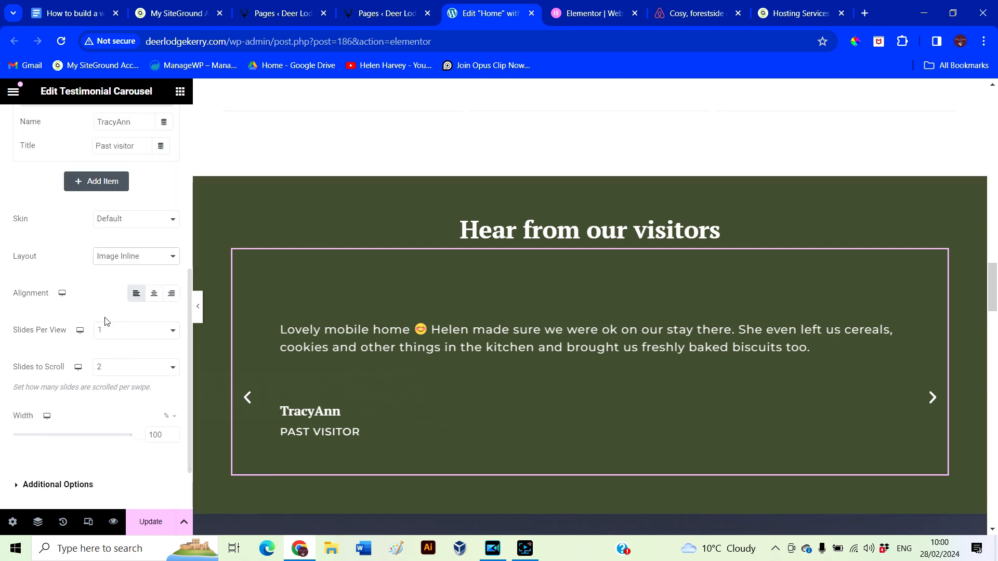
pyautogui.scroll(7, 102, 416)
pyautogui.scroll(-3, 130, 441)
pyautogui.scroll(-2, 130, 441)
pyautogui.scroll(5, 111, 411)
pyautogui.click(95, 127)
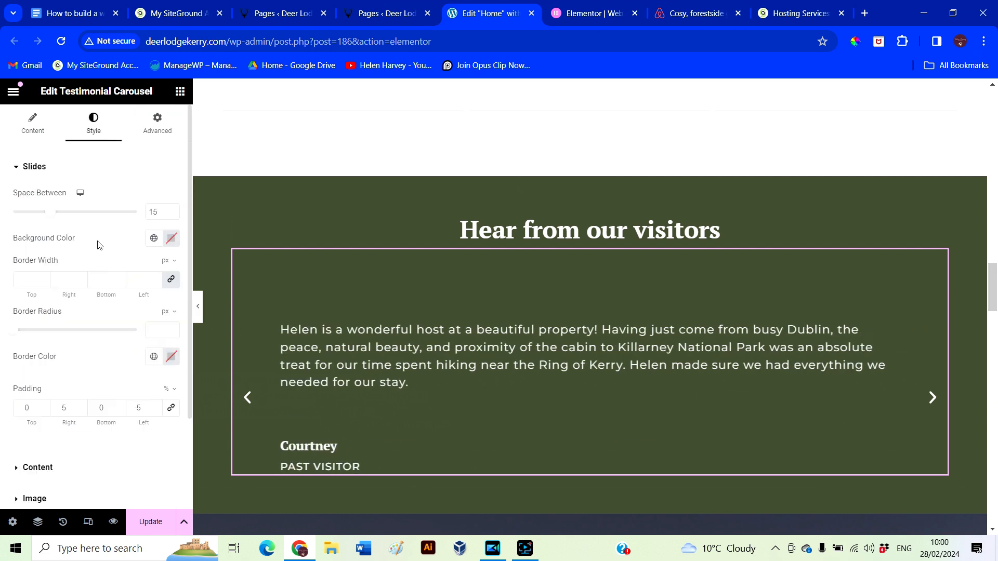
pyautogui.moveTo(51, 216); pyautogui.dragTo(41, 218)
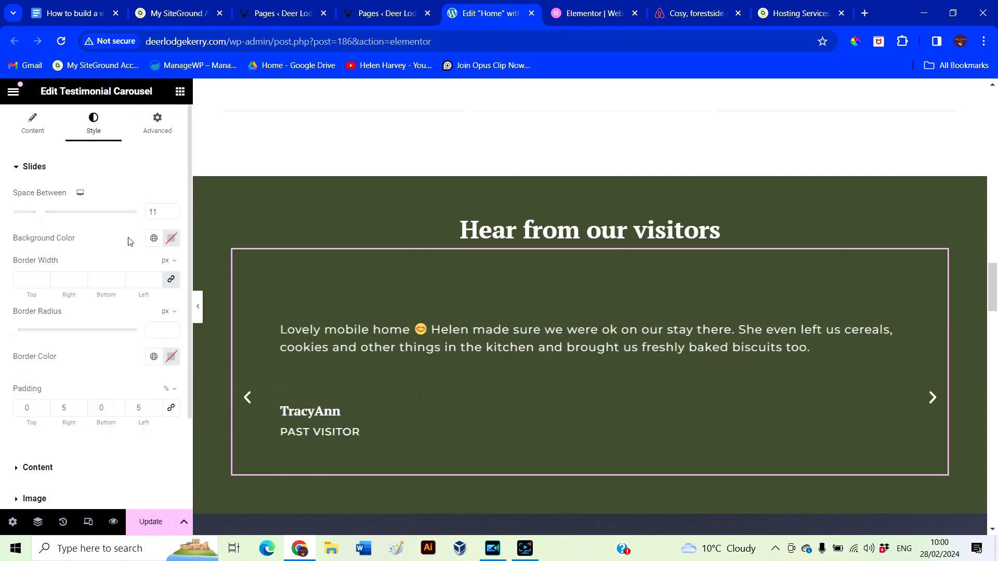
pyautogui.scroll(-1, 130, 241)
pyautogui.click(60, 353)
pyautogui.moveTo(96, 242); pyautogui.dragTo(53, 249)
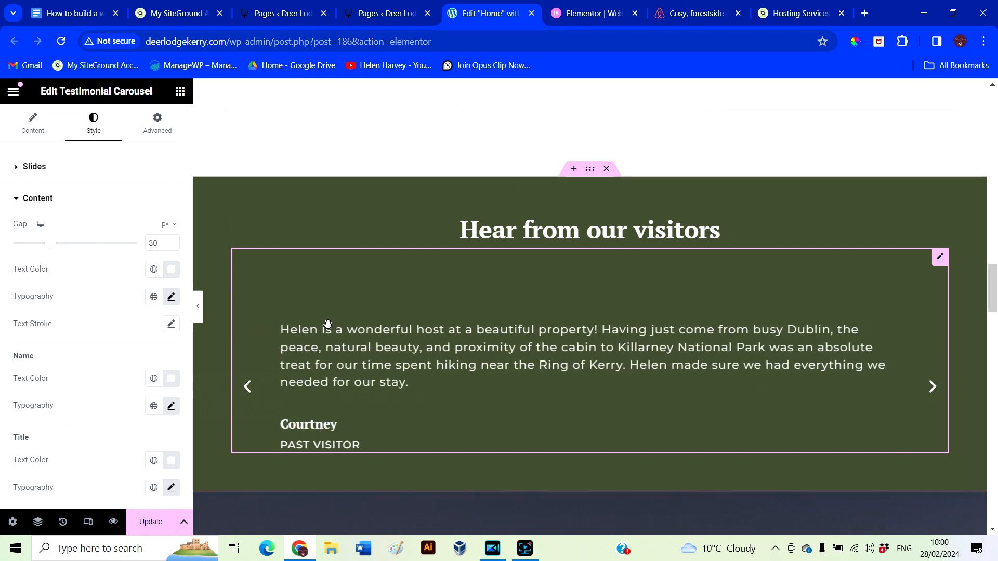
# Set the carousel's top margin to 05, preview the page, then show the slide content settings
pyautogui.click(155, 127)
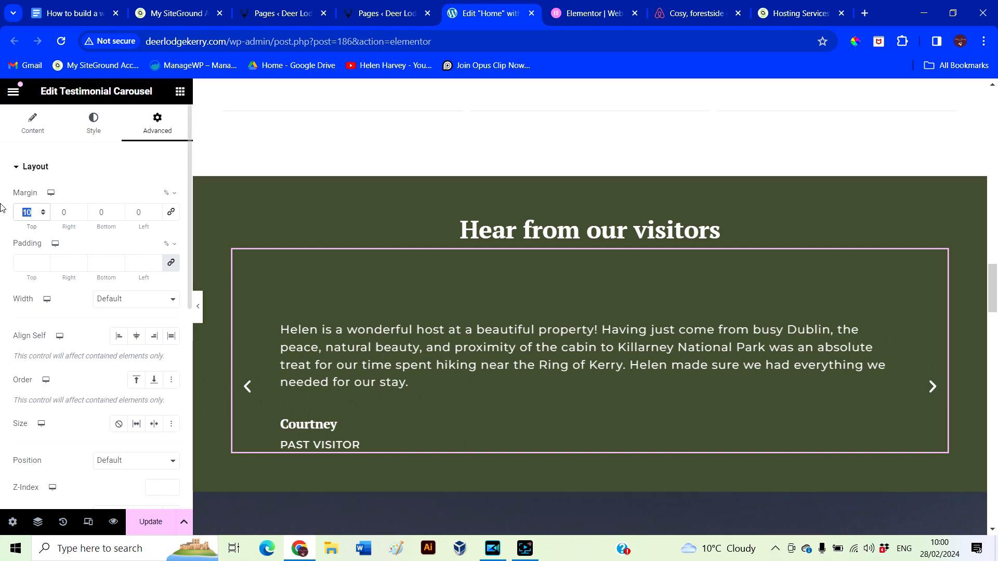
pyautogui.write('0')
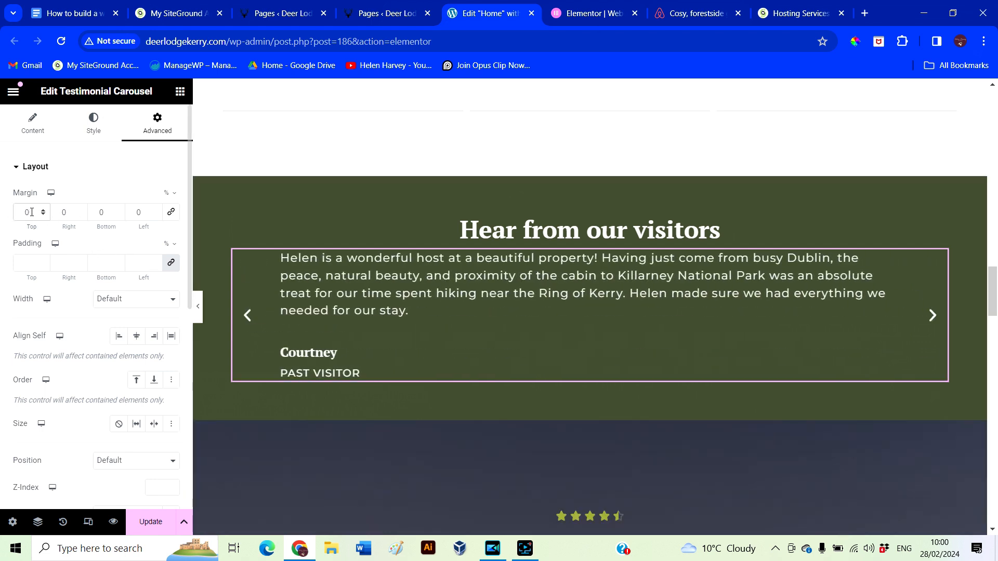
pyautogui.write('5')
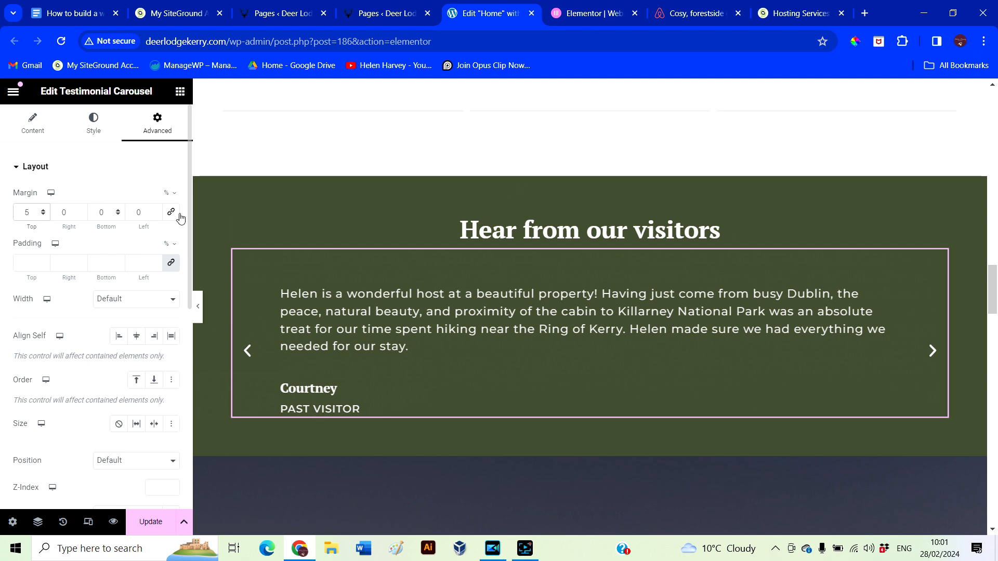
pyautogui.click(198, 314)
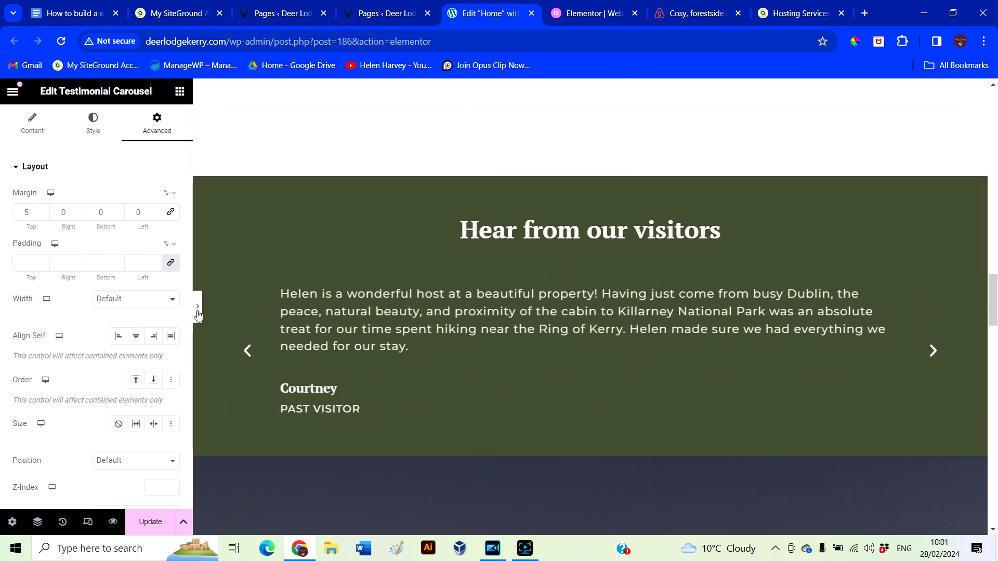
pyautogui.click(5, 309)
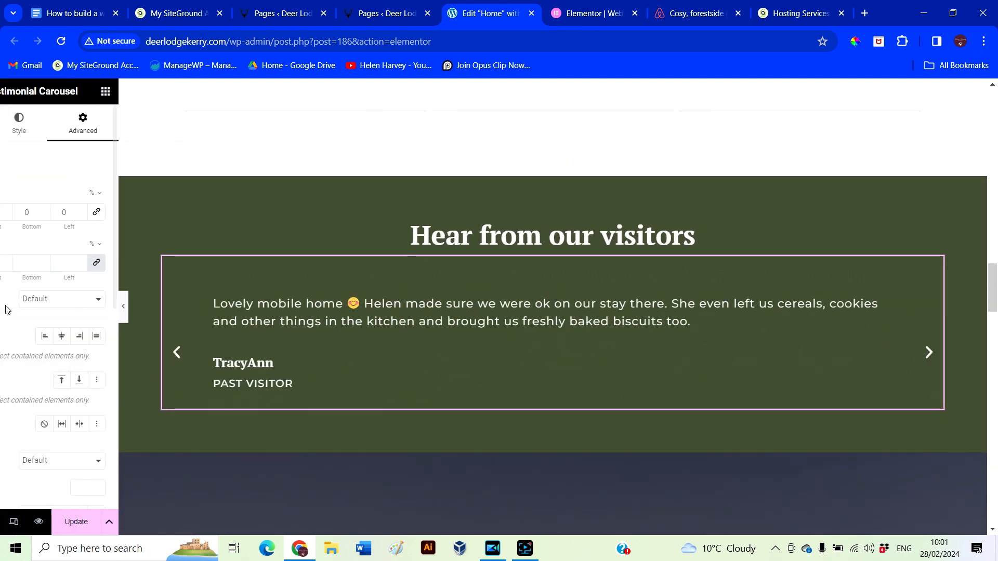
pyautogui.click(30, 123)
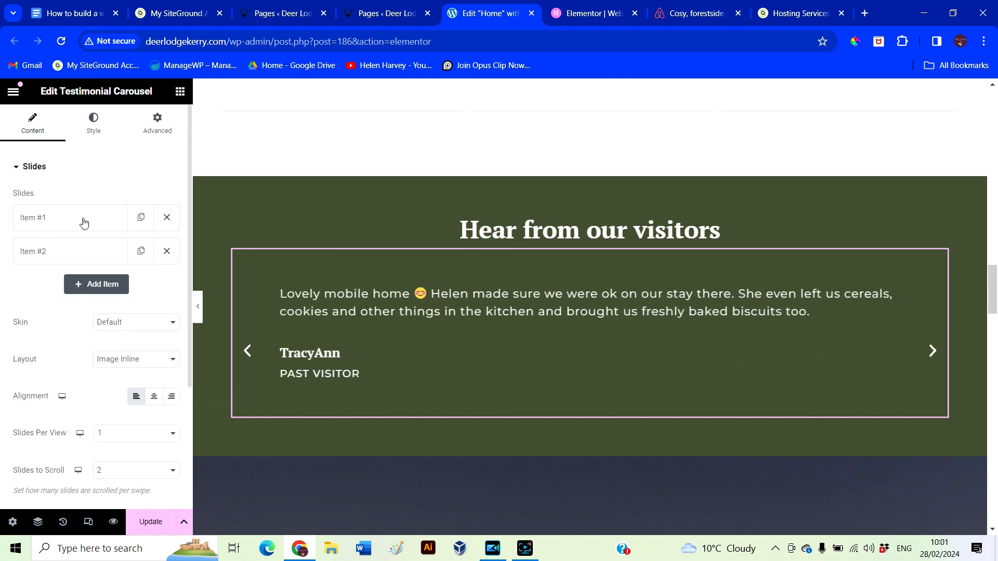
# Duplicate the second slide and paste the top Airbnb guest review into the new third slide
pyautogui.click(141, 252)
pyautogui.click(693, 21)
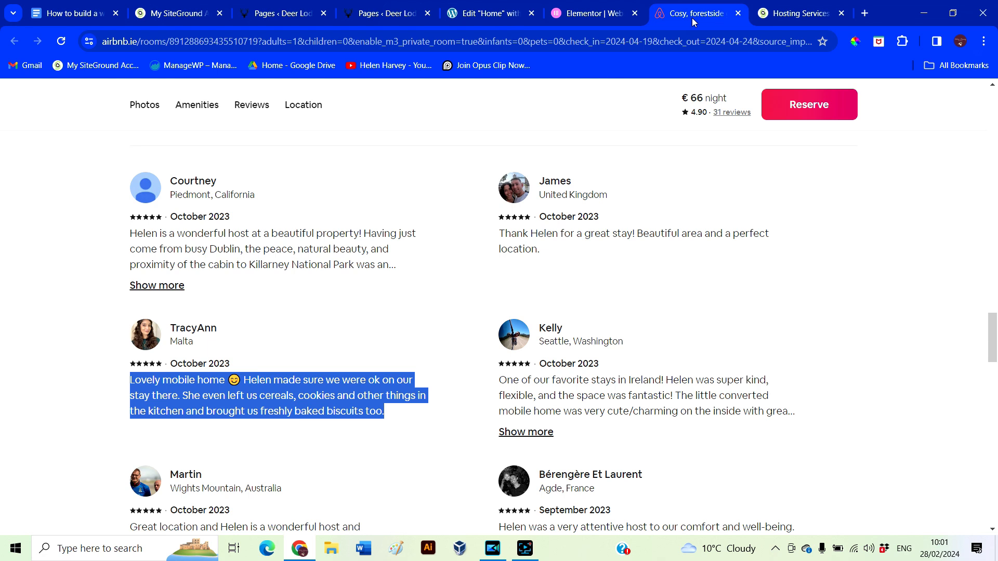
pyautogui.click(517, 383)
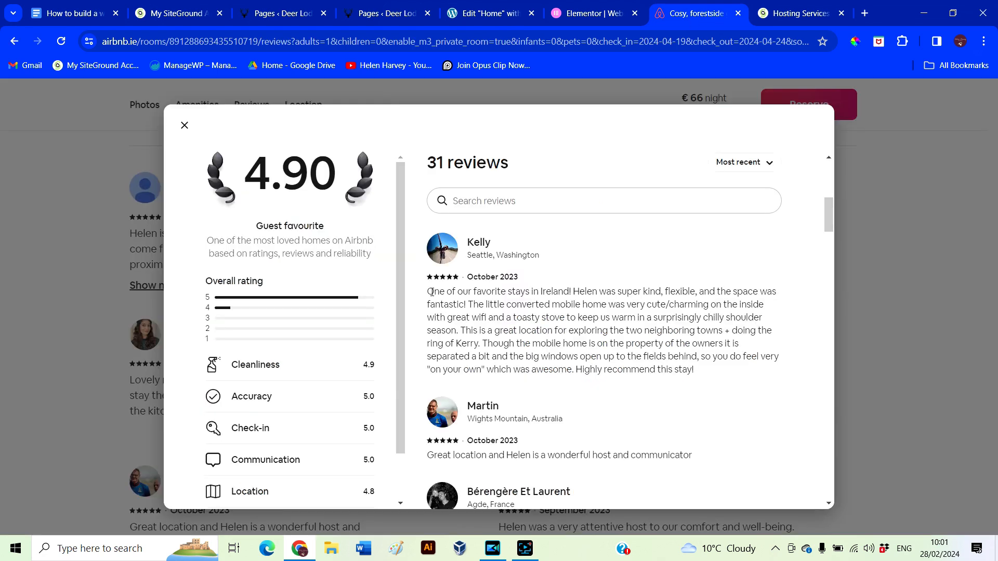
pyautogui.moveTo(431, 291); pyautogui.dragTo(755, 374)
pyautogui.hotkey('ctrl', 'c')
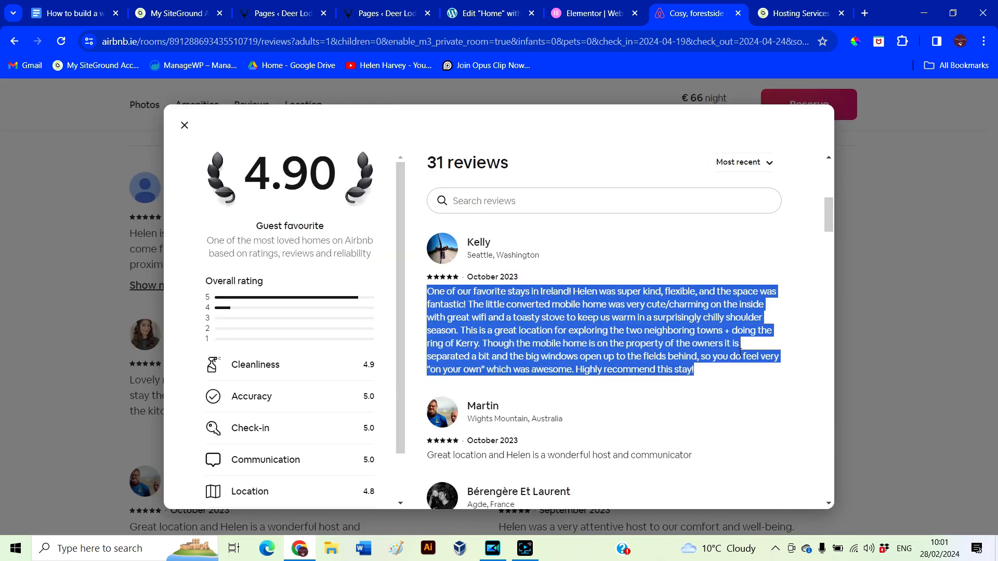
pyautogui.click(483, 13)
pyautogui.click(42, 286)
pyautogui.moveTo(23, 330); pyautogui.dragTo(64, 423)
pyautogui.hotkey('ctrl', 'v')
# Replace the third slide's name with that review's author
pyautogui.scroll(-1, 180, 402)
pyautogui.click(683, 21)
pyautogui.click(483, 13)
pyautogui.write('Kelly')
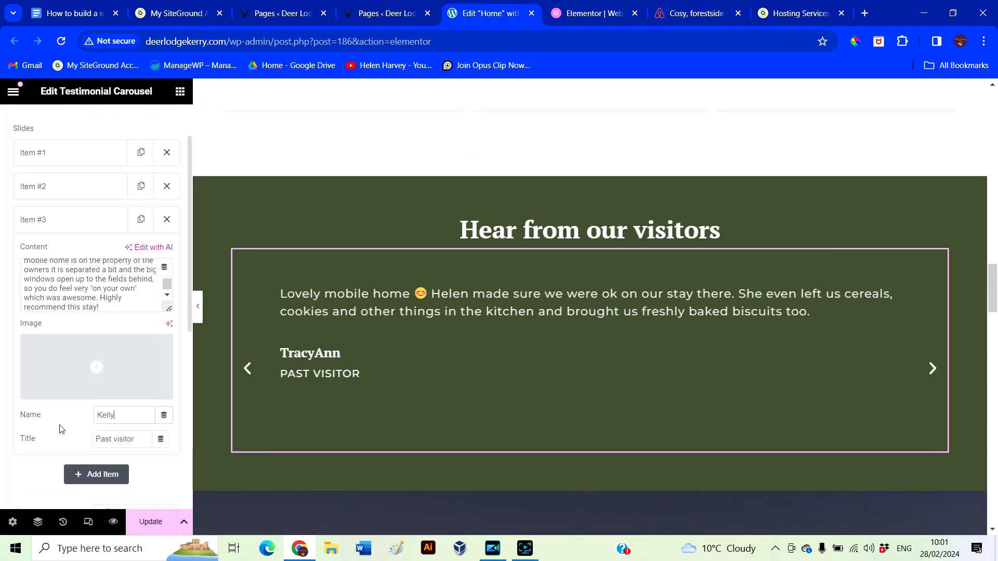
# Copy another Airbnb guest review and paste it over the slide's old quote text
pyautogui.click(697, 13)
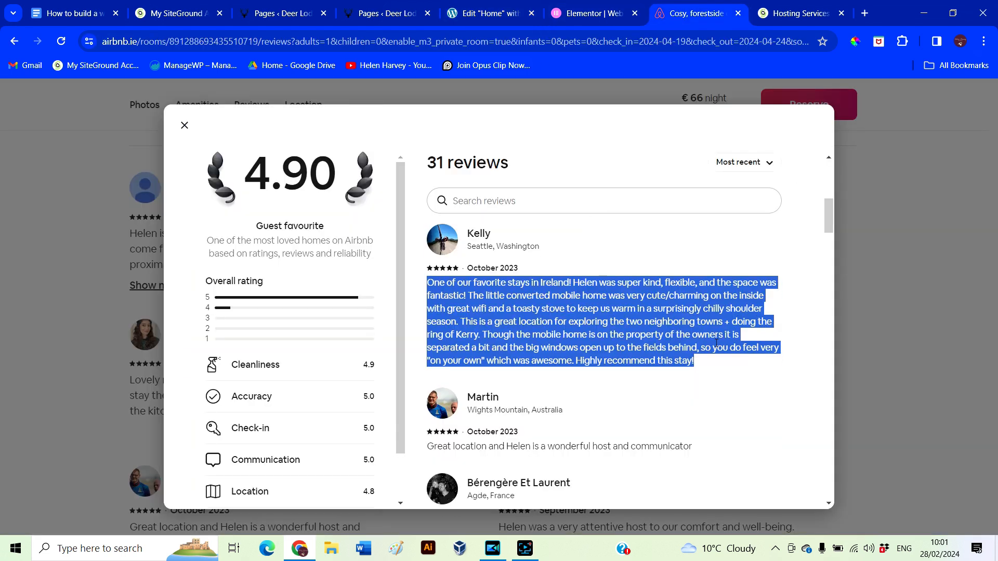
pyautogui.scroll(-3, 593, 403)
pyautogui.moveTo(448, 356); pyautogui.dragTo(535, 393)
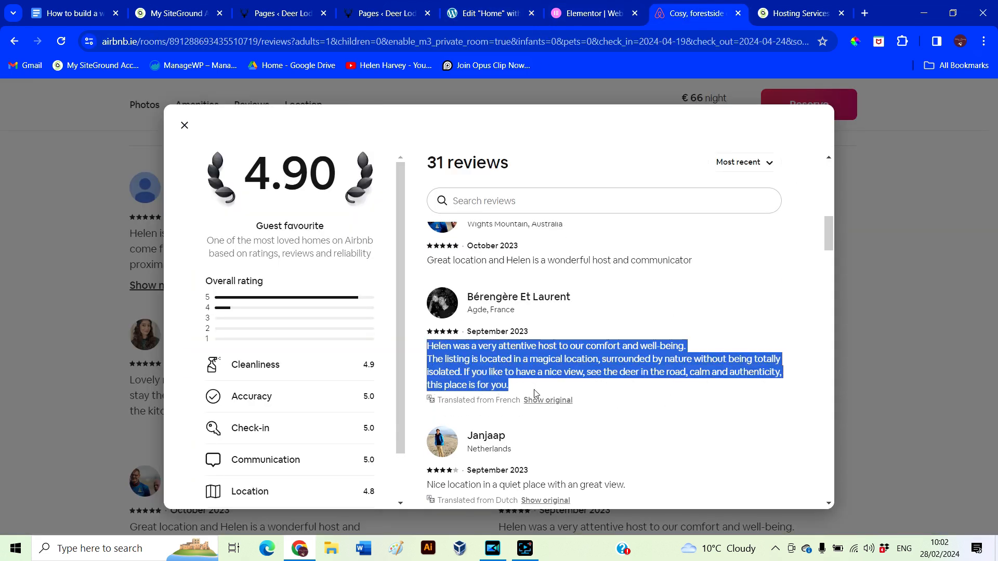
pyautogui.hotkey('ctrl', 'c')
pyautogui.click(483, 13)
pyautogui.moveTo(118, 300); pyautogui.dragTo(2, 249)
pyautogui.hotkey('ctrl', 'v')
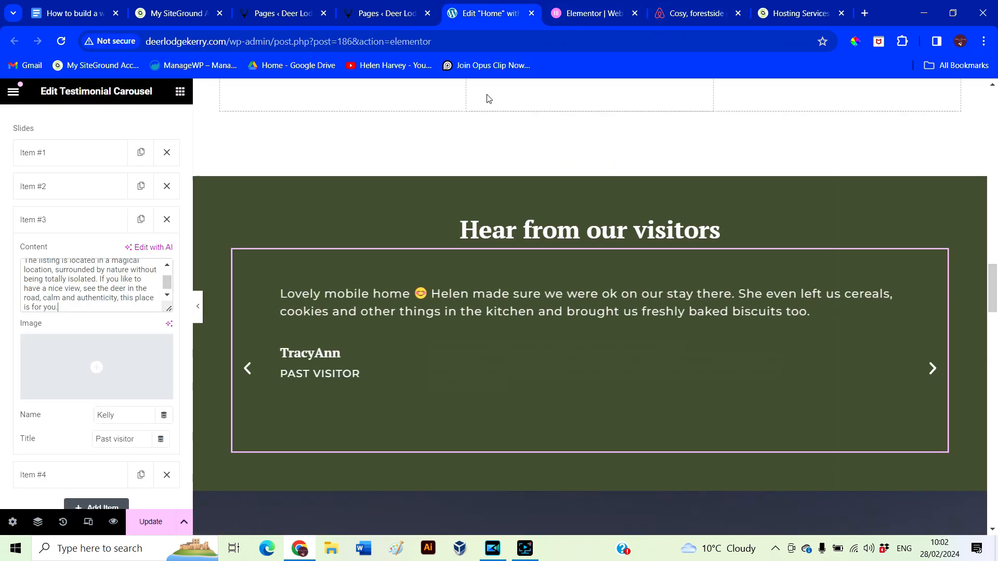
# Copy that reviewer's name from Airbnb into the slide's name field
pyautogui.click(696, 13)
pyautogui.moveTo(570, 297); pyautogui.dragTo(488, 282)
pyautogui.hotkey('ctrl', 'c')
pyautogui.click(447, 16)
pyautogui.moveTo(151, 414); pyautogui.dragTo(60, 403)
pyautogui.hotkey('ctrl', 'v')
pyautogui.click(199, 311)
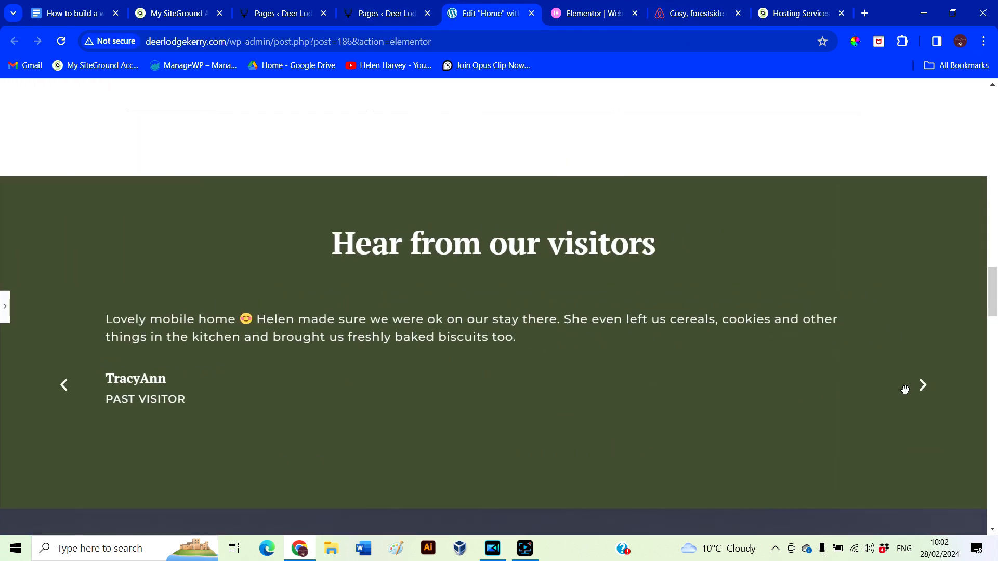
pyautogui.click(924, 389)
pyautogui.click(926, 390)
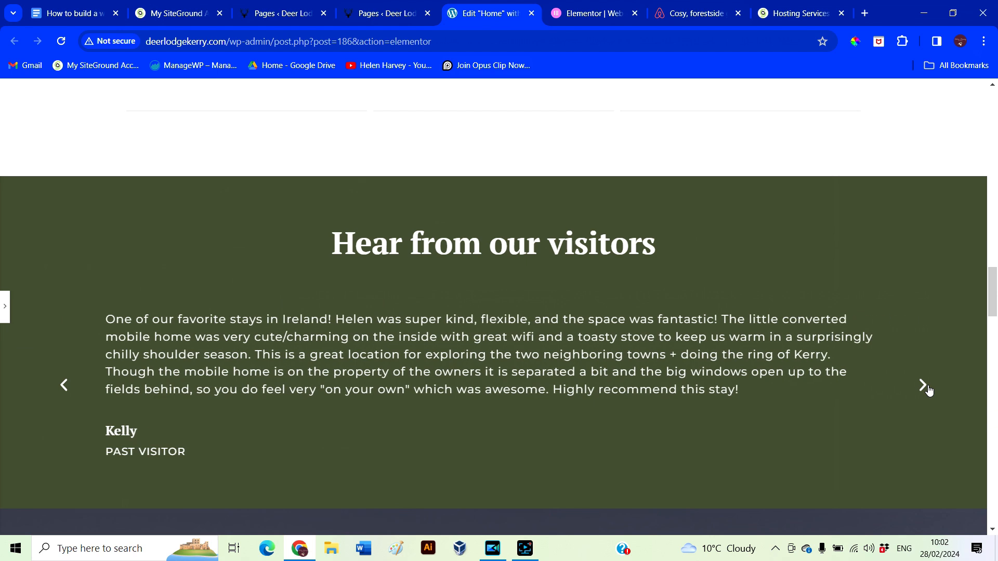
pyautogui.click(924, 389)
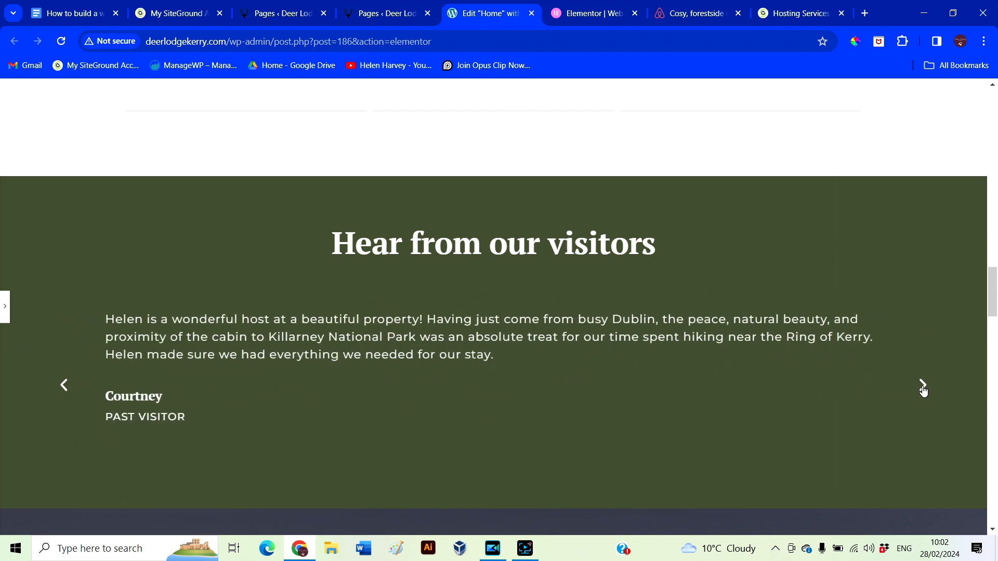
pyautogui.click(923, 389)
pyautogui.click(923, 391)
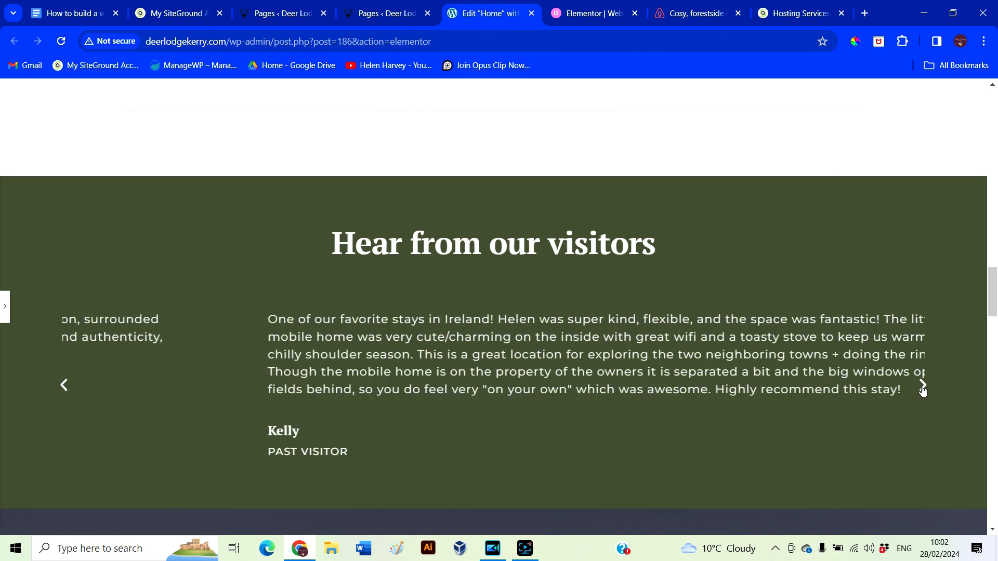
pyautogui.click(923, 393)
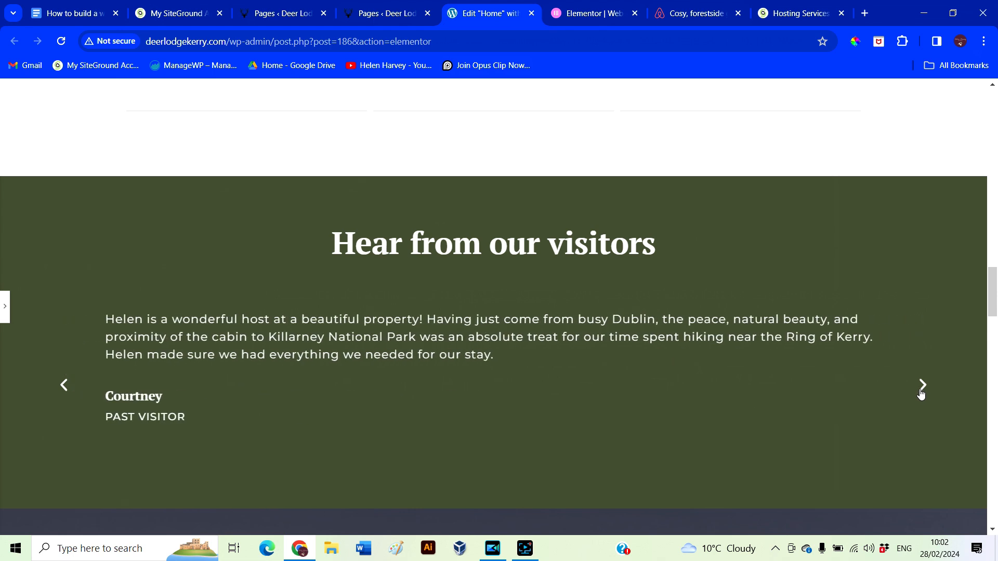
pyautogui.click(109, 316)
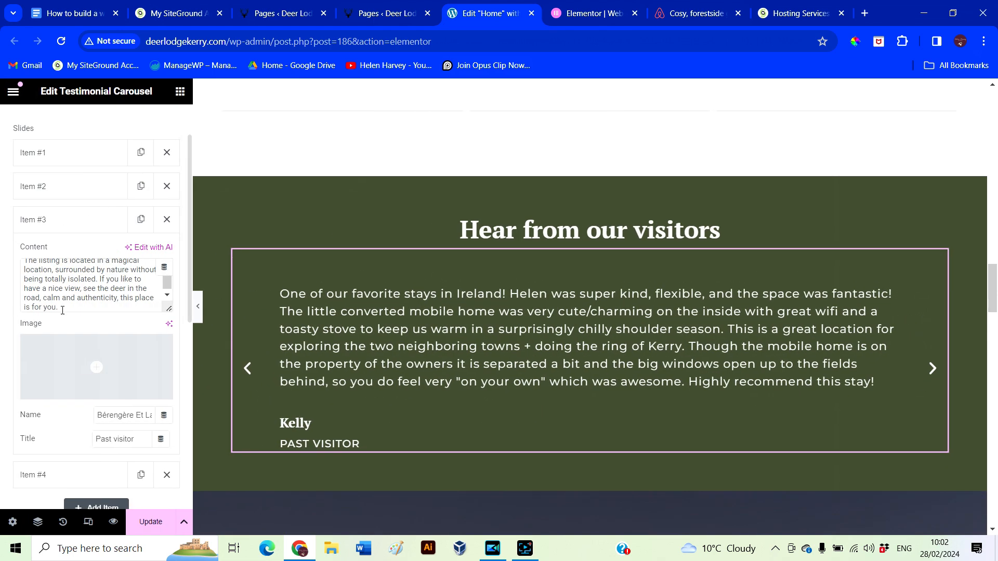
# Set the carousel's Slides to Scroll to 4
pyautogui.scroll(-4, 108, 316)
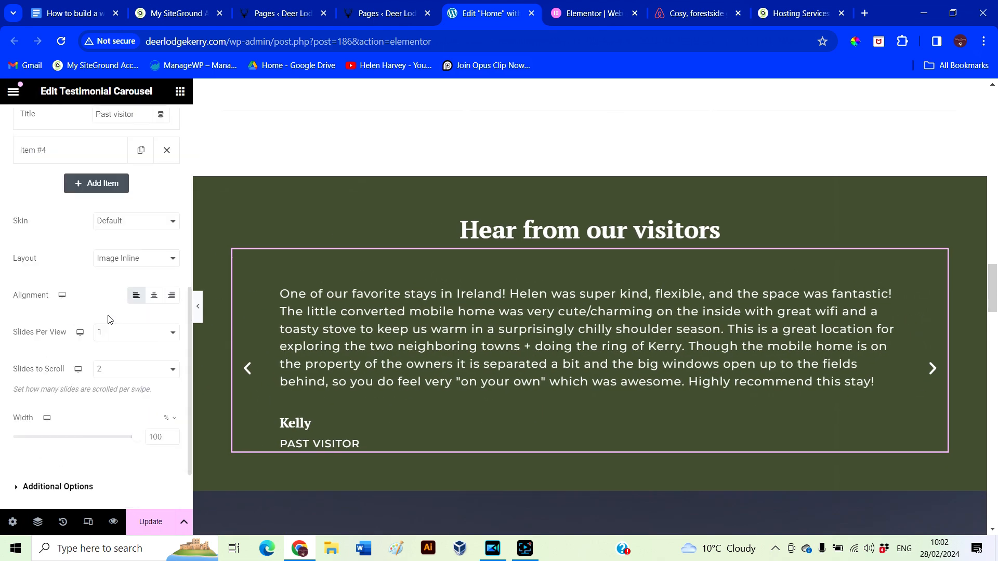
pyautogui.click(126, 371)
pyautogui.click(118, 415)
# Expand the fourth slide's settings to check it, then bring the settings panel back
pyautogui.scroll(8, 106, 388)
pyautogui.scroll(-1, 61, 323)
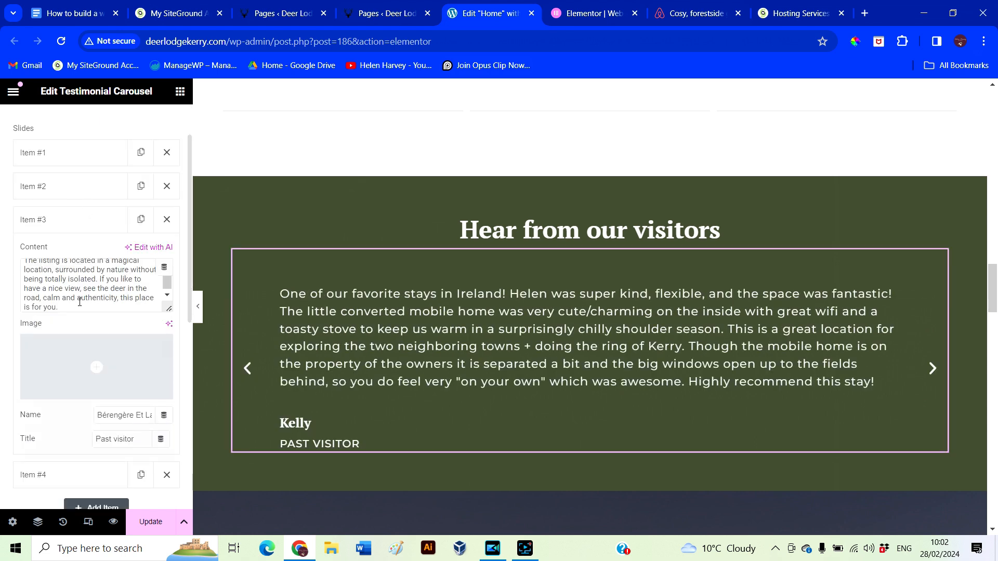
pyautogui.click(65, 479)
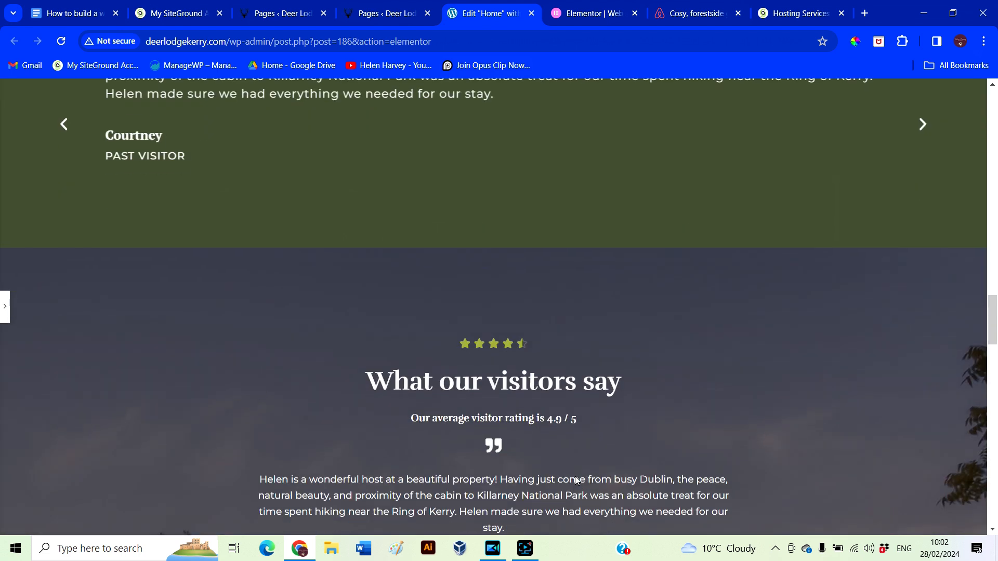
pyautogui.scroll(-3, 535, 333)
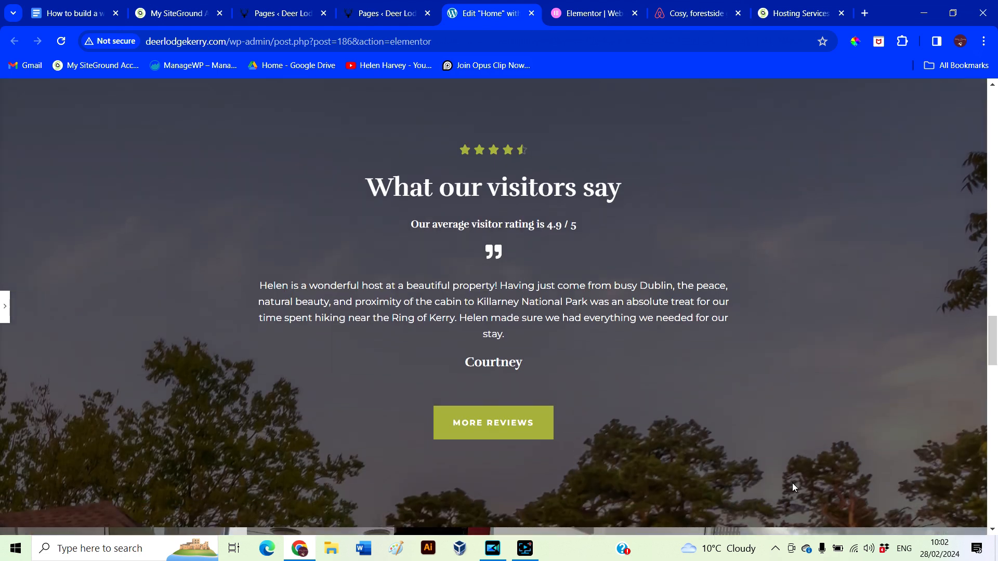
pyautogui.scroll(1, 261, 402)
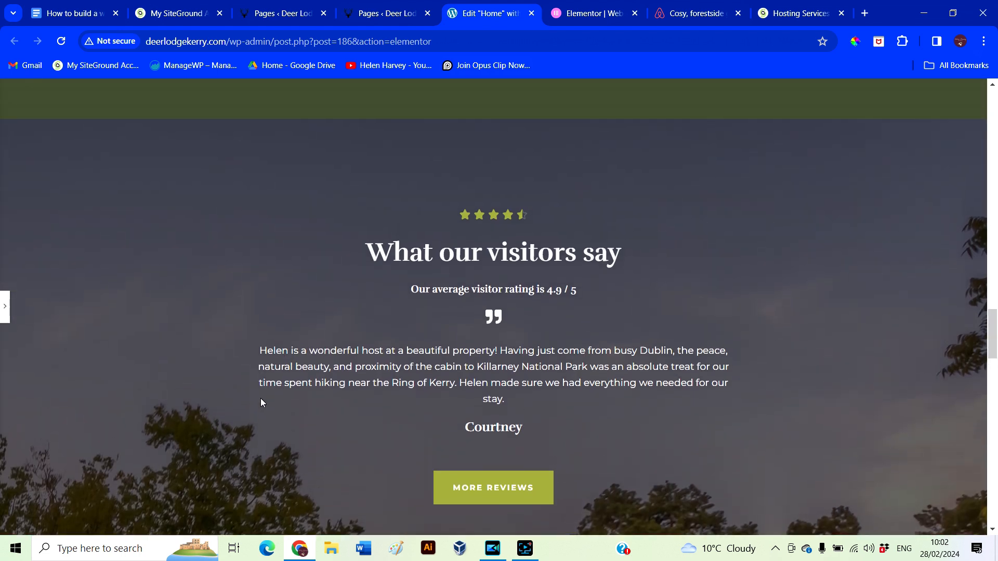
pyautogui.click(5, 312)
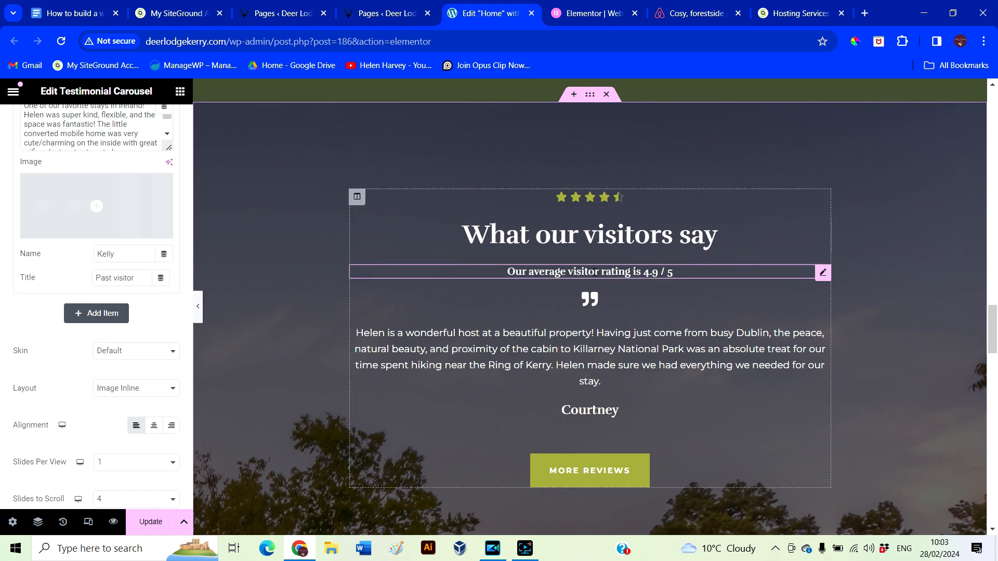
# Paste the 'Our average visitor rating is 4.9 / 5' line under the carousel heading and centre it
pyautogui.click(824, 273)
pyautogui.rightClick(822, 277)
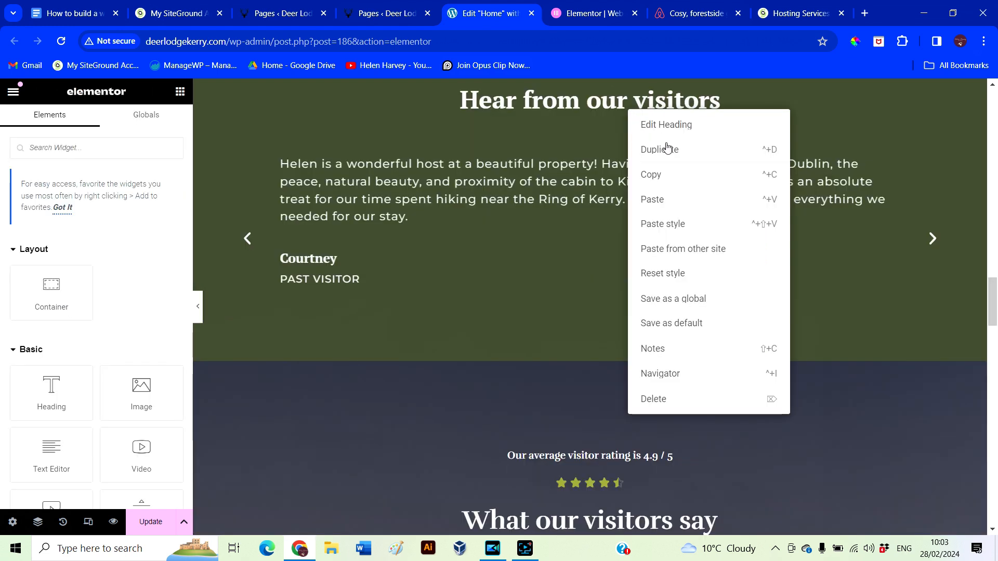
pyautogui.click(656, 199)
pyautogui.click(454, 123)
pyautogui.click(94, 125)
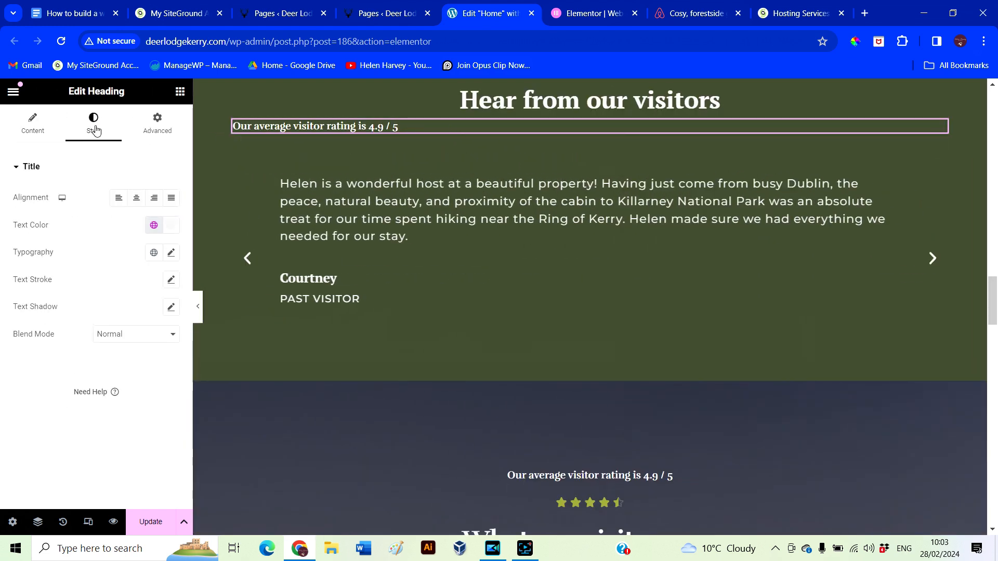
pyautogui.click(136, 198)
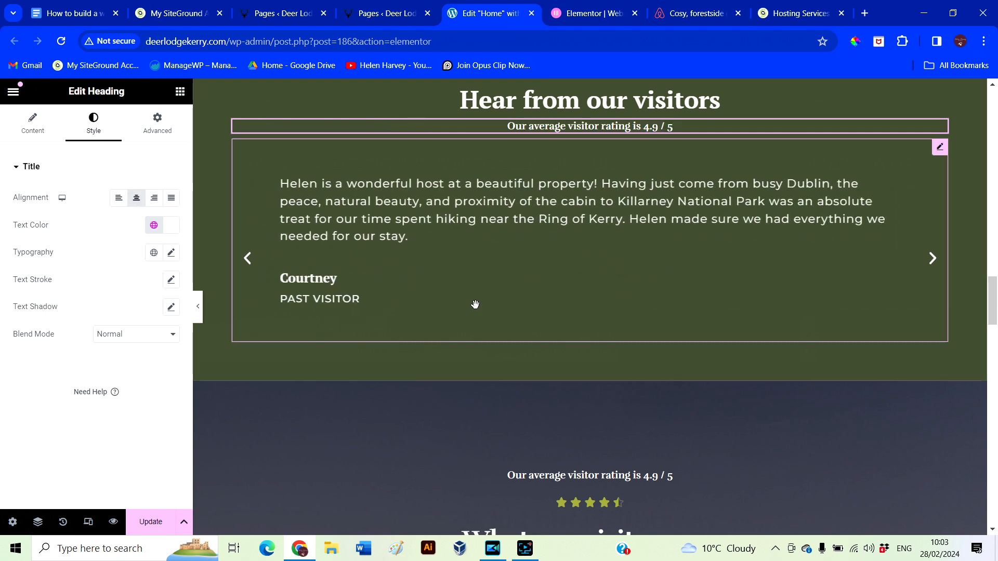
# Copy the 4.5-star rating into the green section and place it just under the rating line
pyautogui.click(614, 506)
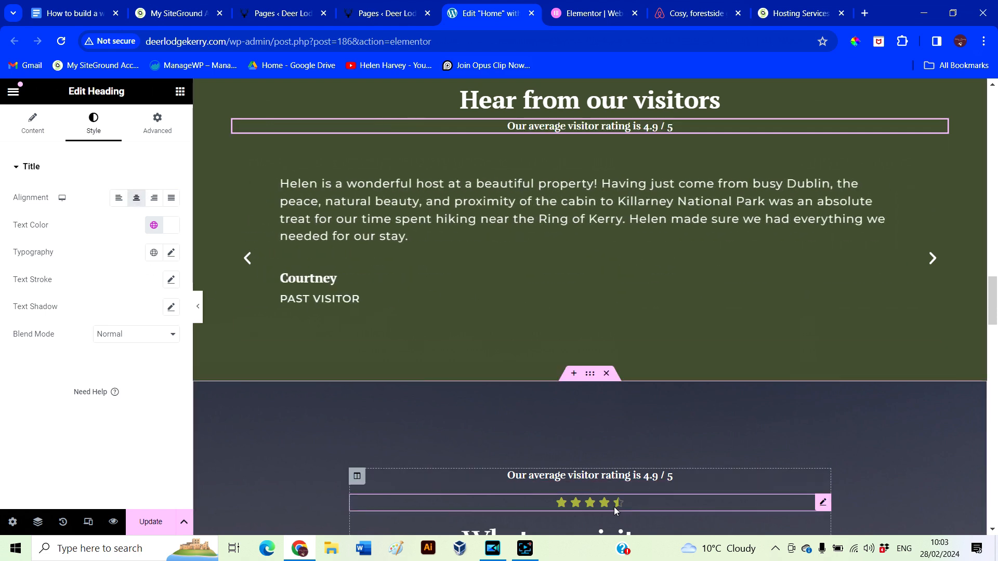
pyautogui.rightClick(822, 506)
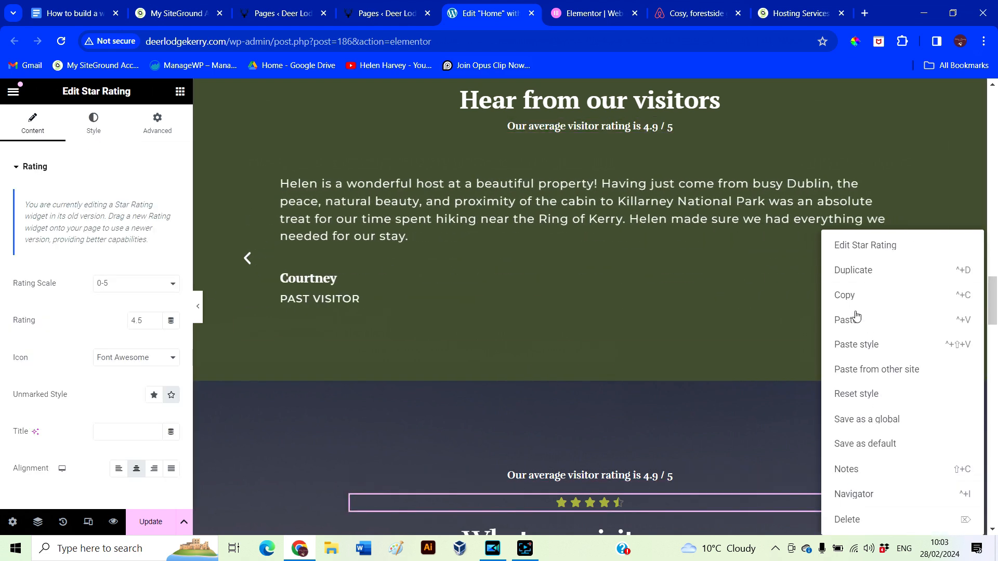
pyautogui.click(847, 296)
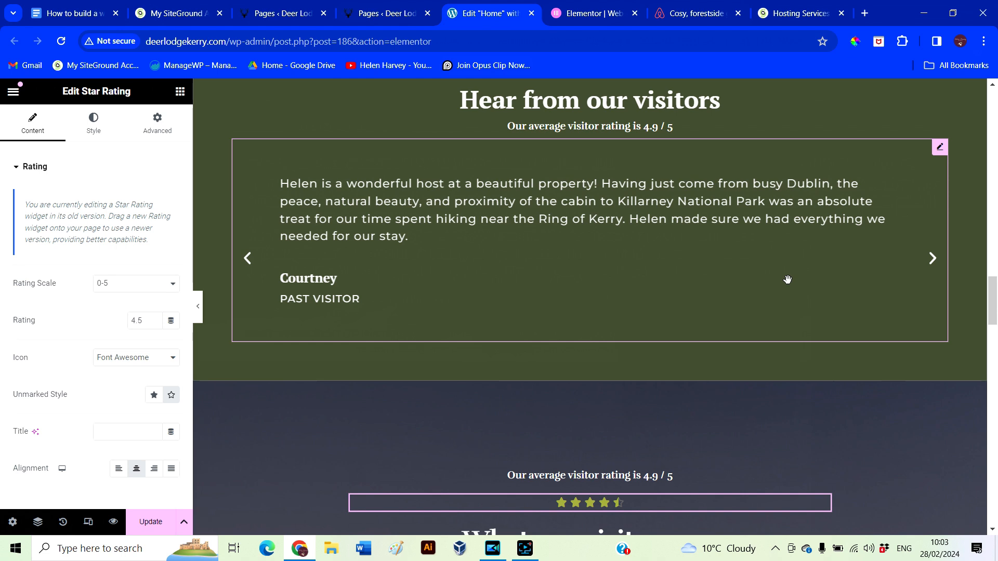
pyautogui.click(670, 130)
pyautogui.rightClick(682, 138)
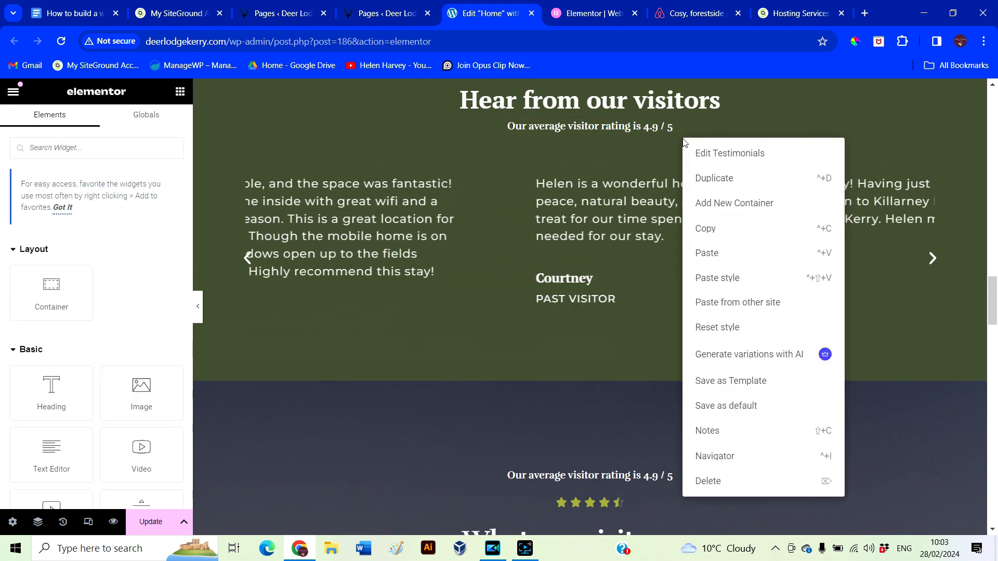
pyautogui.click(719, 253)
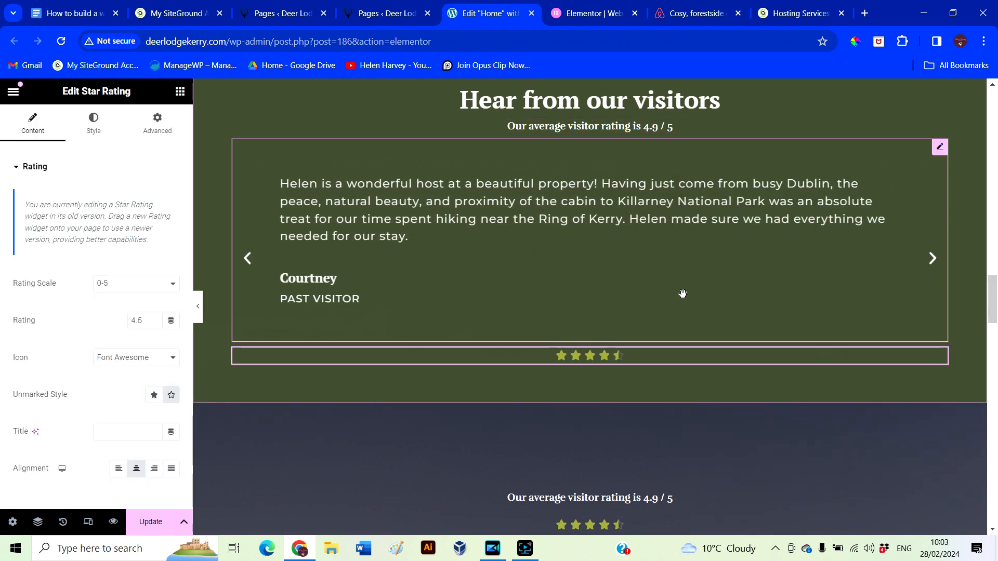
pyautogui.moveTo(940, 360); pyautogui.dragTo(645, 145)
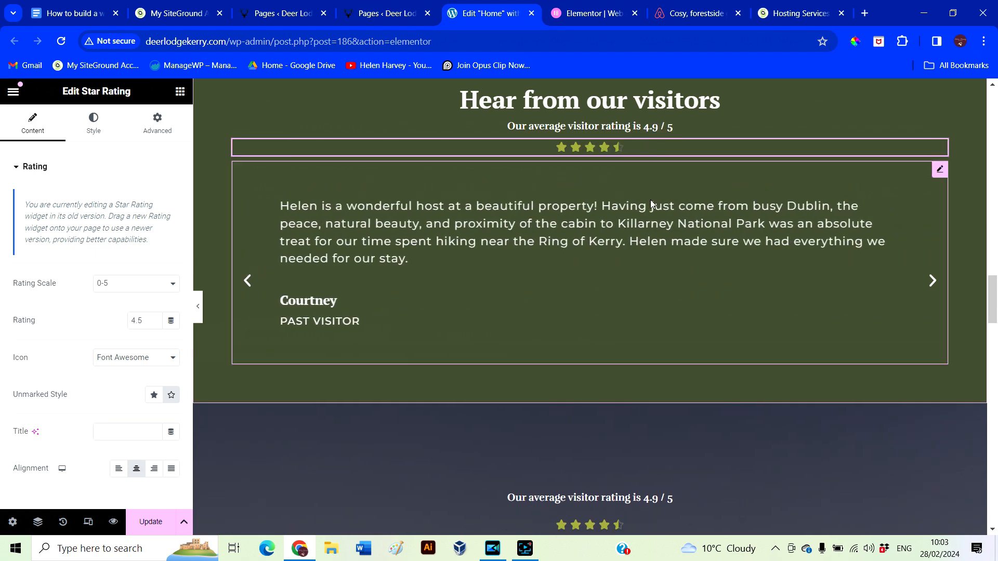
pyautogui.scroll(1, 706, 456)
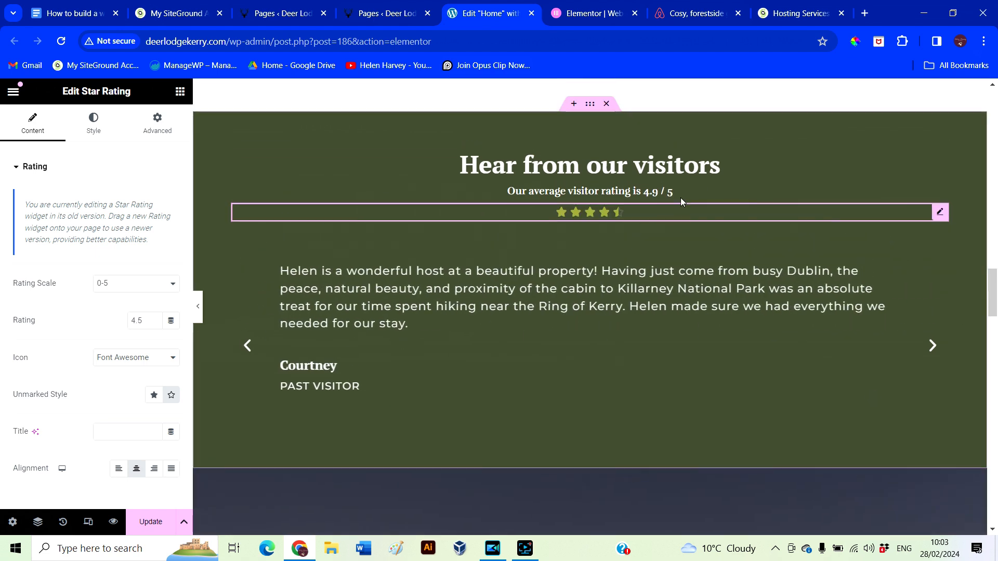
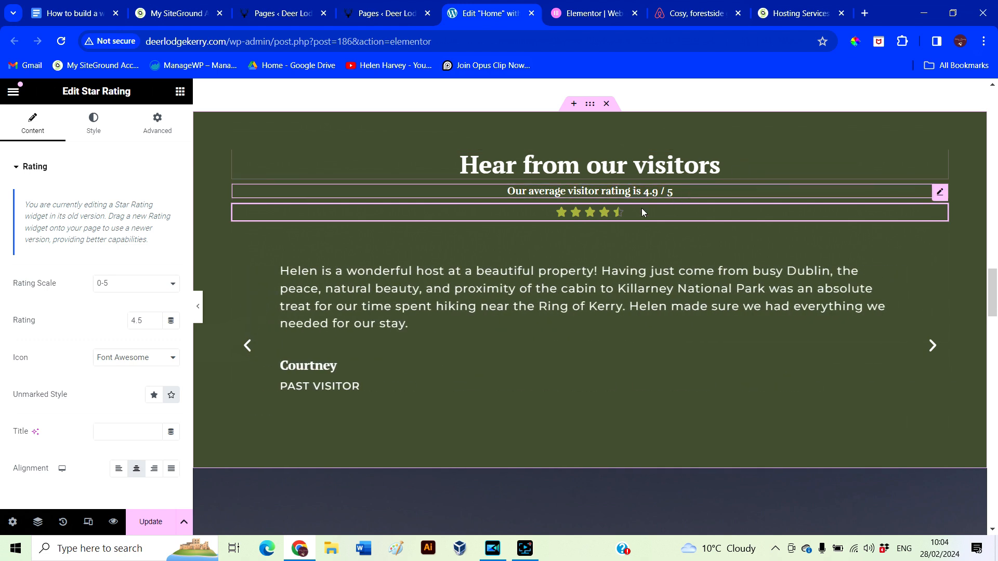
# Copy the quotation-mark icon widget from the dark testimonials section
pyautogui.hotkey('ctrl', 'p')
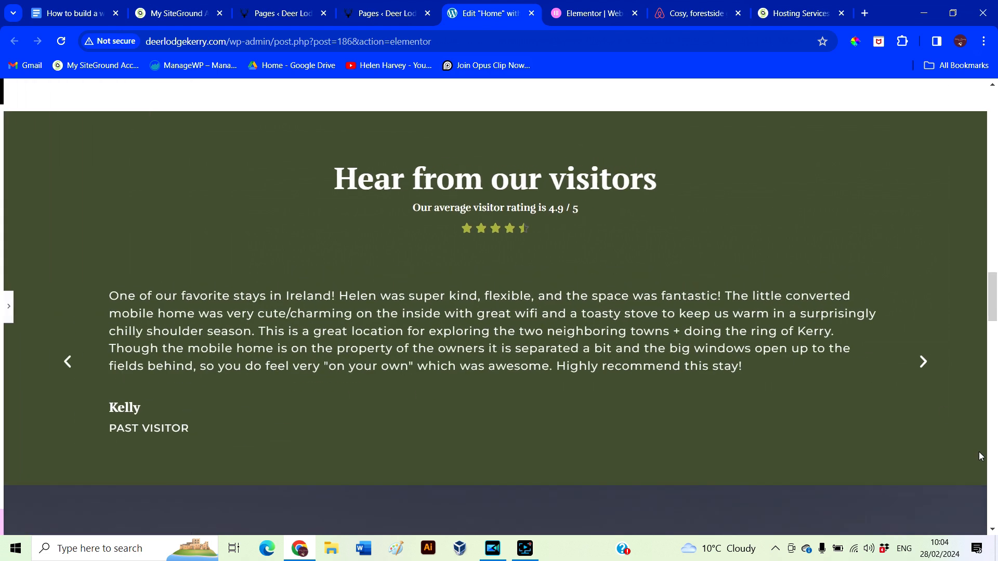
pyautogui.hotkey('ctrl', 'p')
pyautogui.click(626, 296)
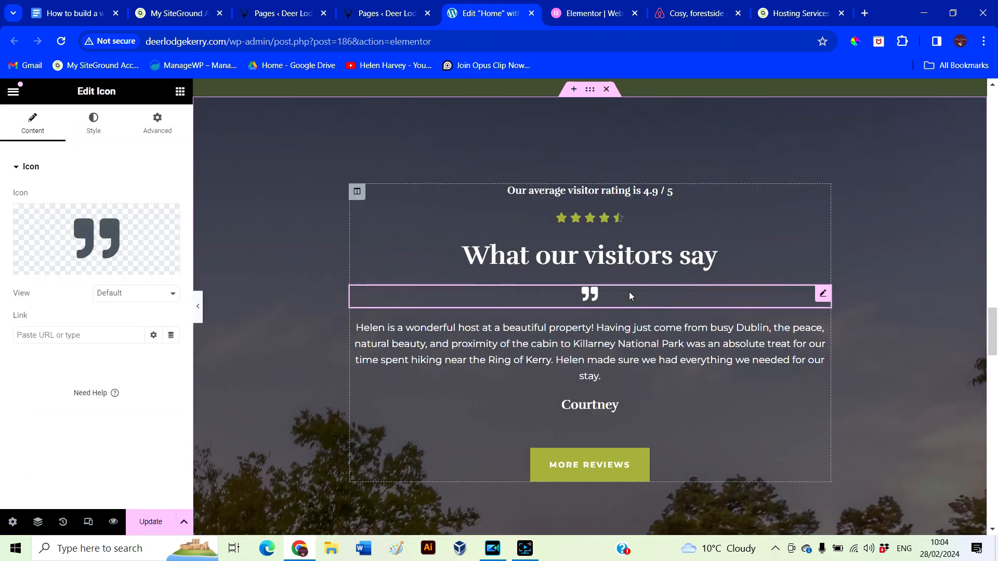
pyautogui.rightClick(826, 298)
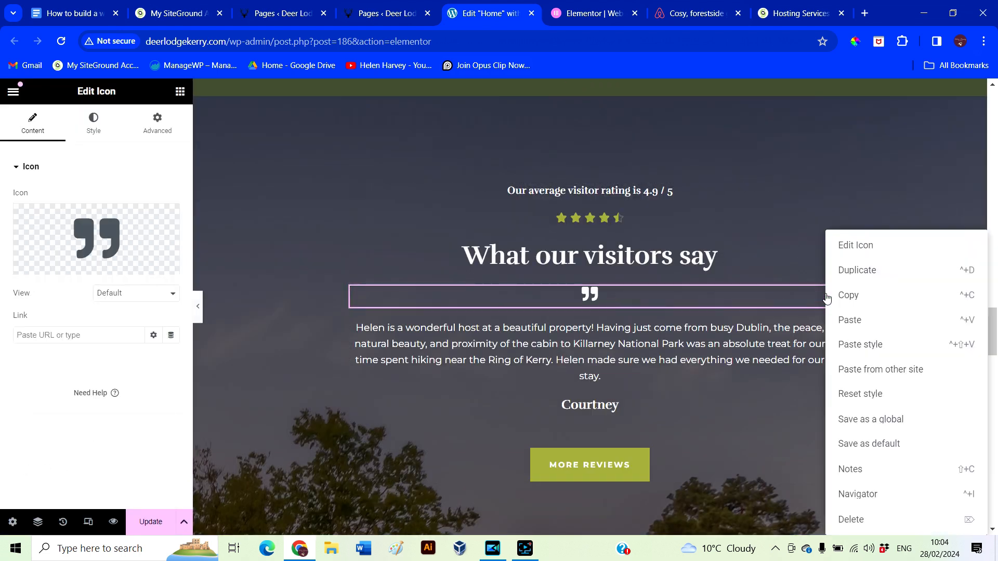
pyautogui.click(881, 295)
pyautogui.scroll(5, 690, 351)
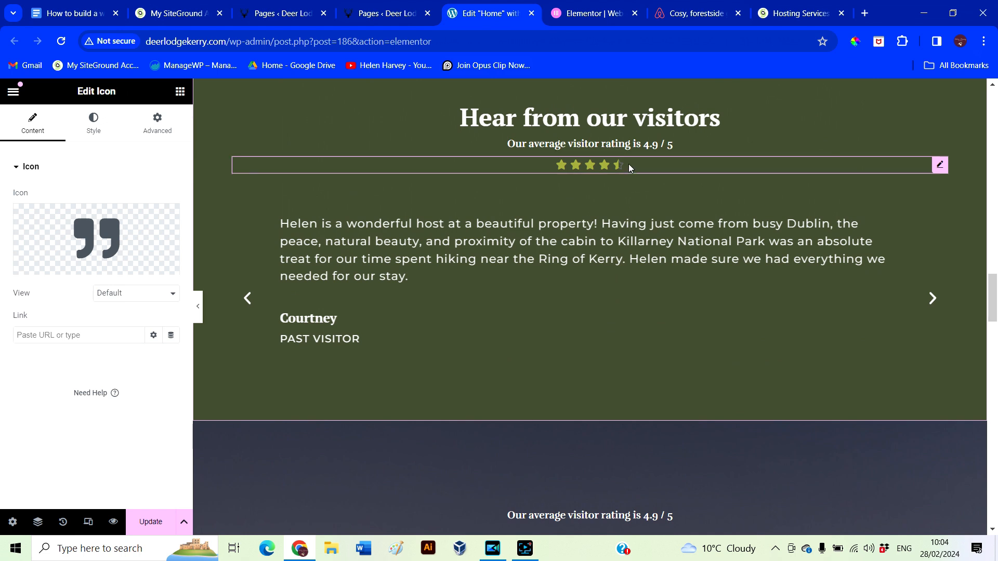
# Paste the quote icon into the green testimonials block and move it under the star rating
pyautogui.click(628, 165)
pyautogui.rightClick(630, 174)
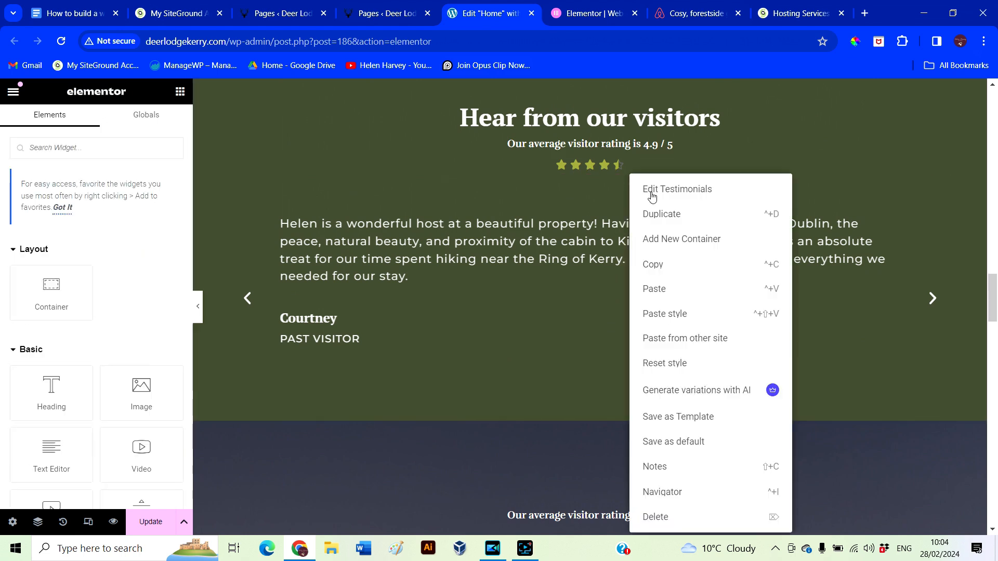
pyautogui.click(656, 290)
pyautogui.moveTo(939, 403); pyautogui.dragTo(641, 180)
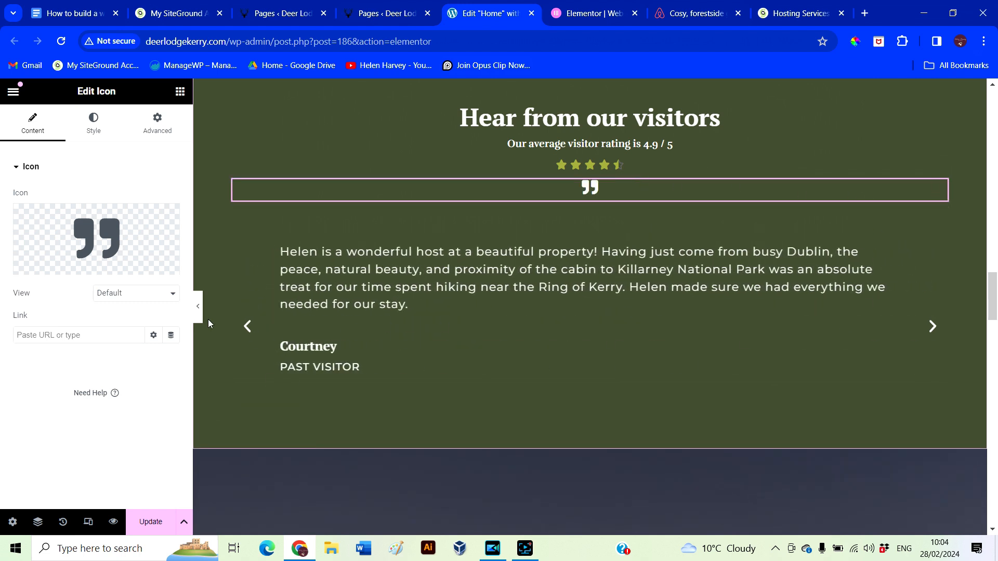
pyautogui.click(197, 306)
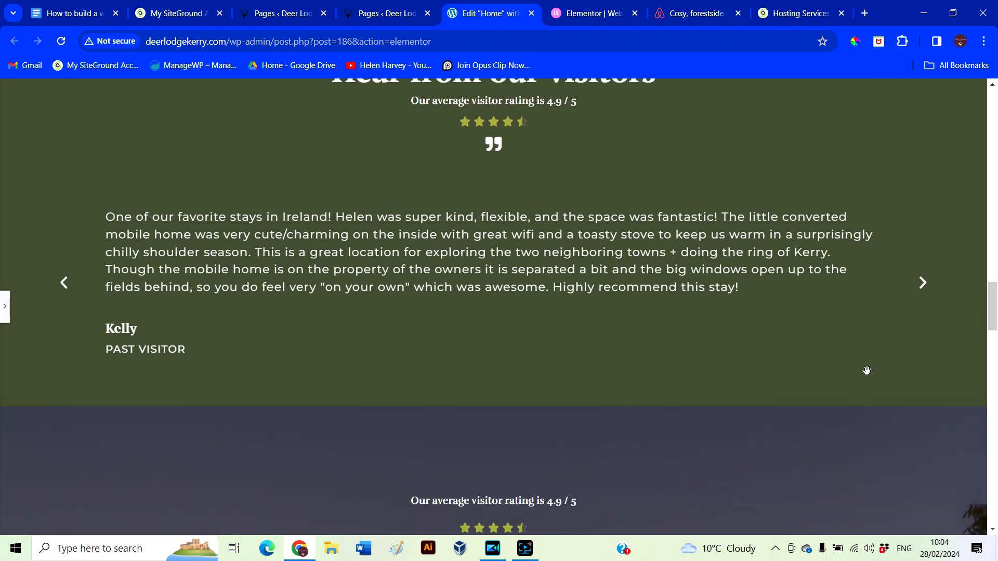
# Delete the dark 'What our visitors say' section
pyautogui.scroll(-1, 806, 276)
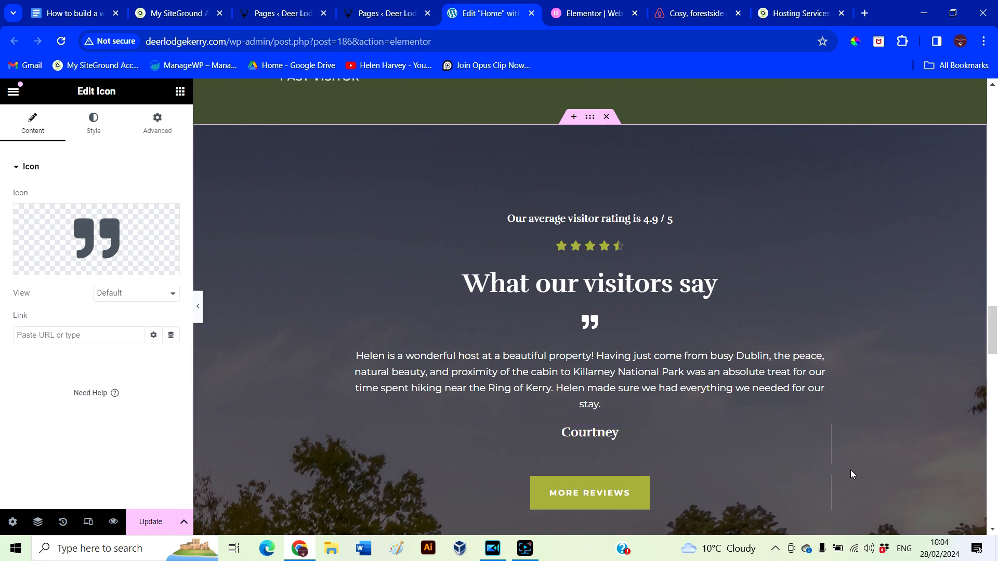
pyautogui.scroll(-2, 850, 469)
pyautogui.scroll(2, 915, 394)
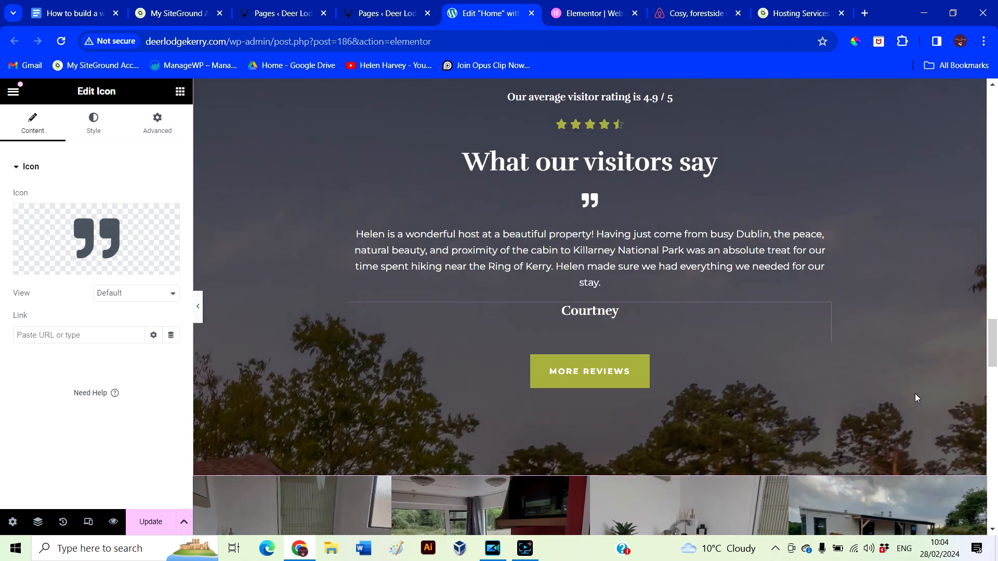
pyautogui.click(608, 118)
pyautogui.scroll(7, 586, 460)
pyautogui.scroll(3, 586, 460)
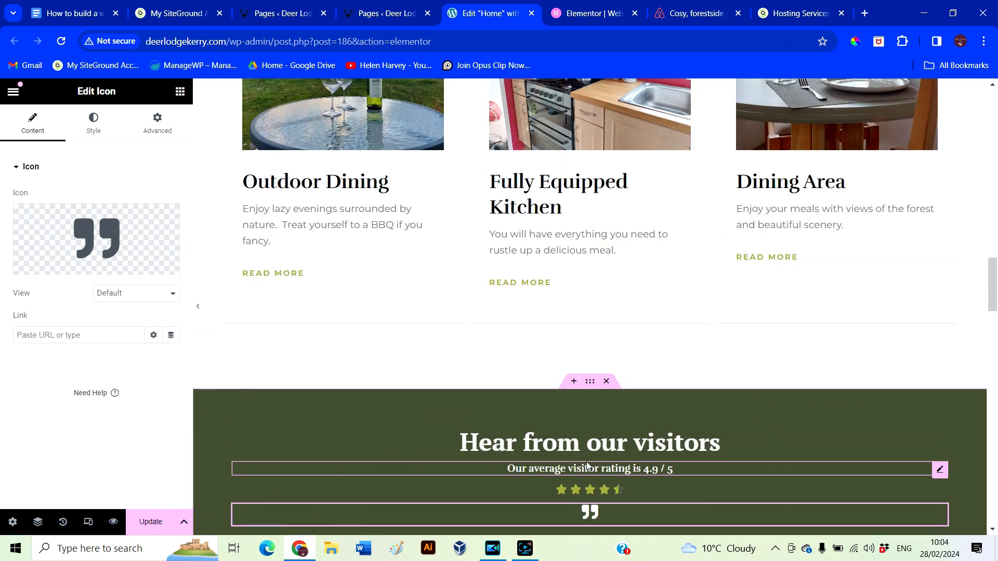
pyautogui.scroll(-4, 525, 432)
# Update the page and preview the remaining green testimonials section
pyautogui.click(147, 527)
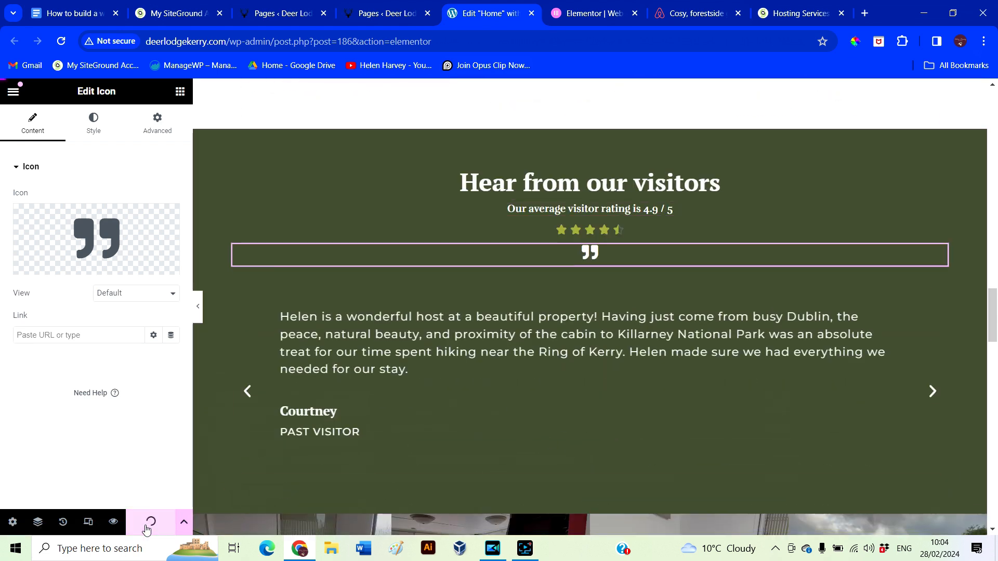
pyautogui.click(196, 309)
pyautogui.scroll(-3, 871, 383)
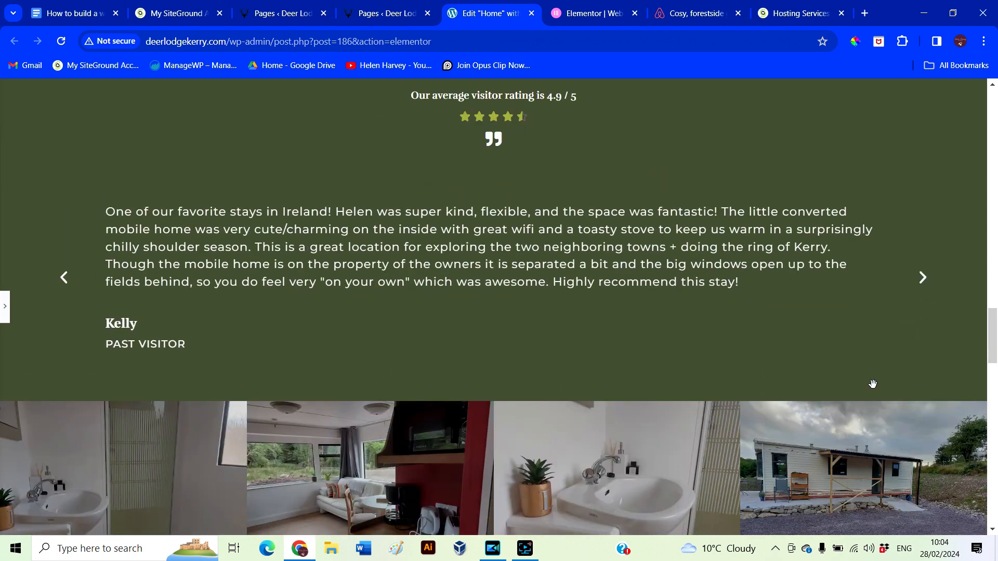
pyautogui.scroll(-3, 653, 308)
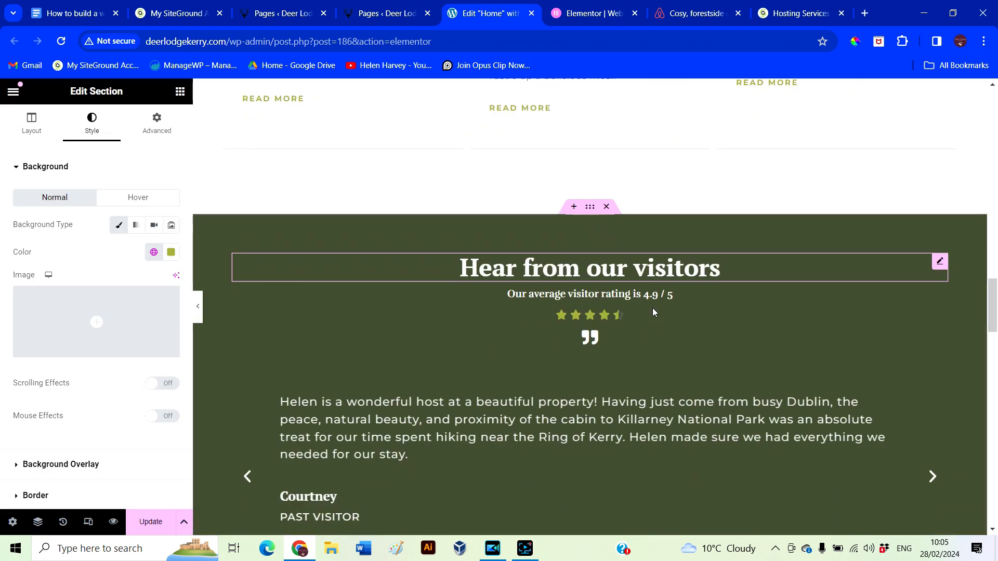
pyautogui.scroll(-10, 653, 307)
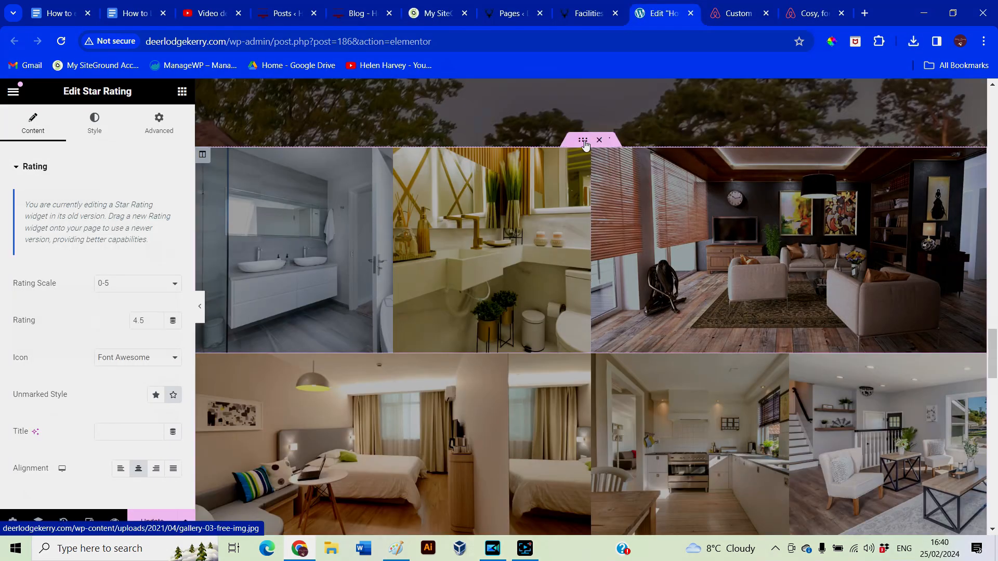
# Replace the first bathroom gallery image with an uploaded living-room photo
pyautogui.click(584, 141)
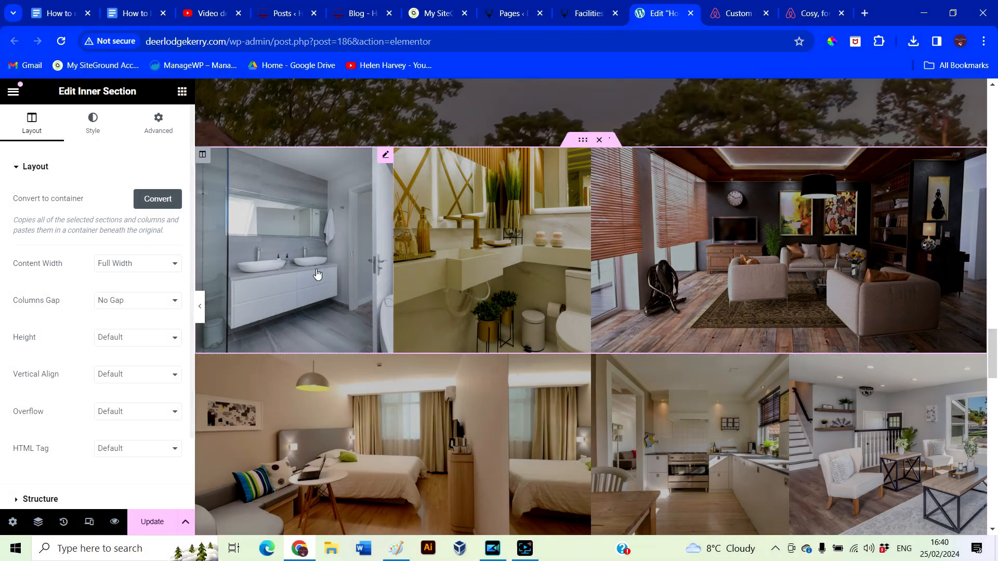
pyautogui.click(320, 266)
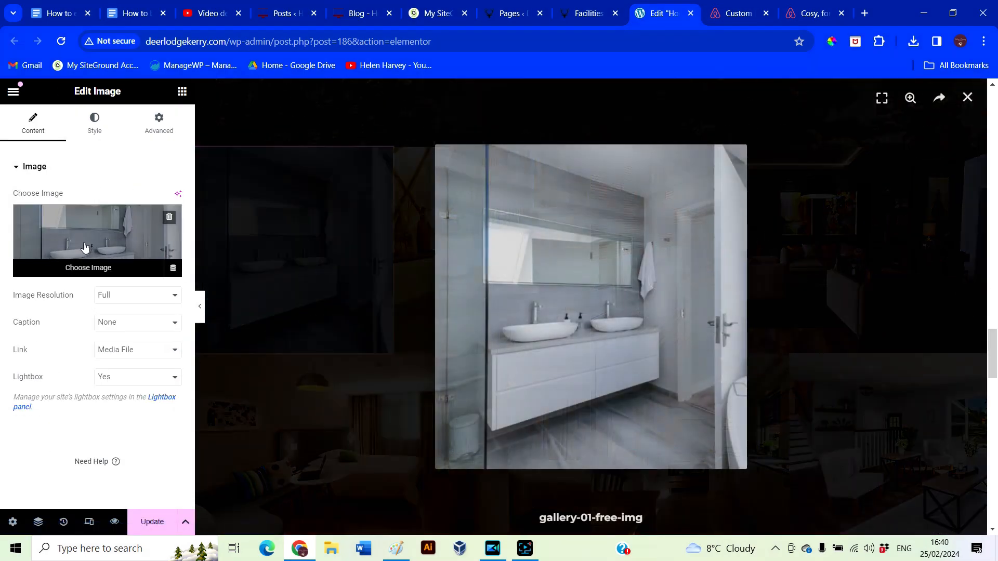
pyautogui.click(86, 245)
pyautogui.click(189, 147)
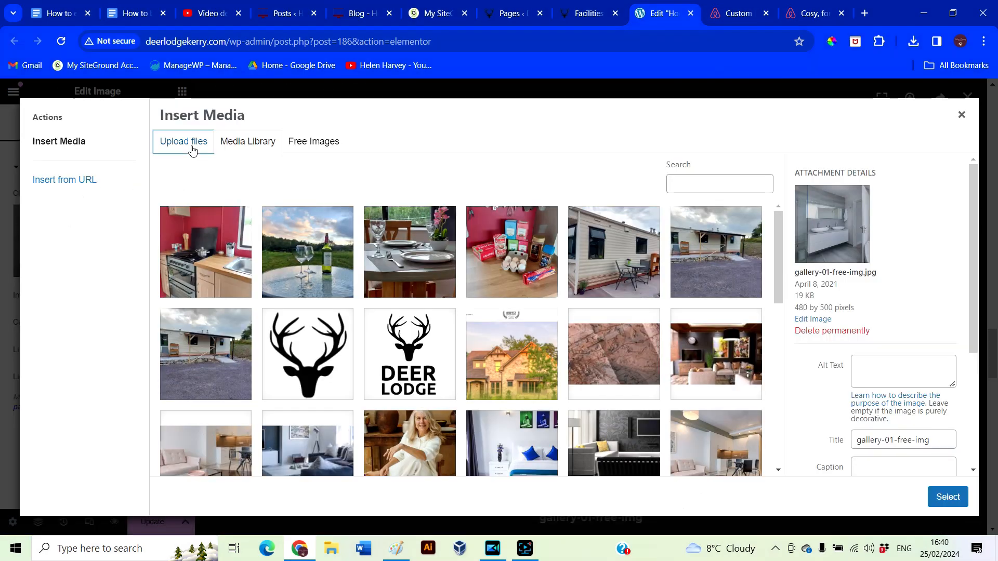
pyautogui.click(598, 322)
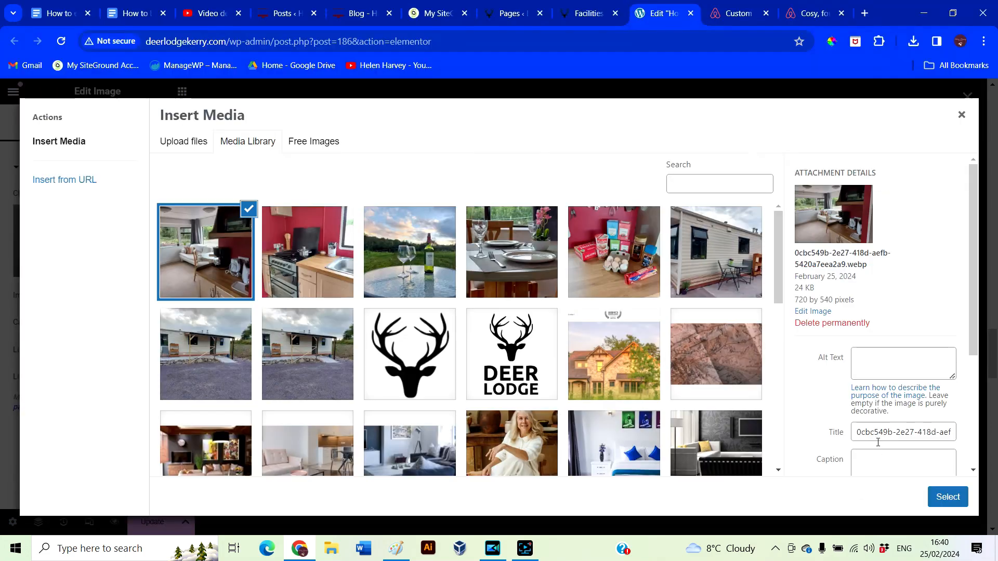
pyautogui.click(946, 499)
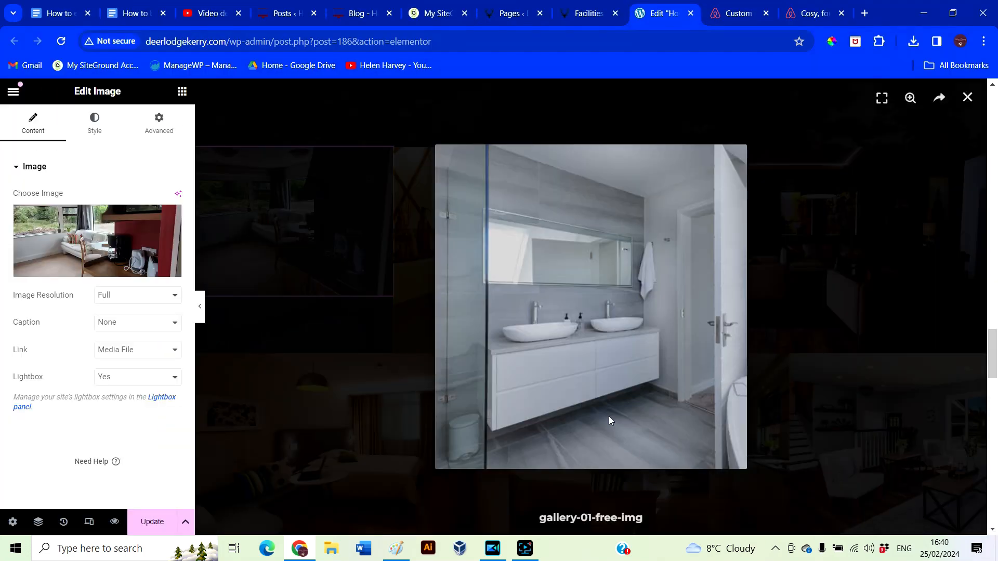
pyautogui.click(365, 372)
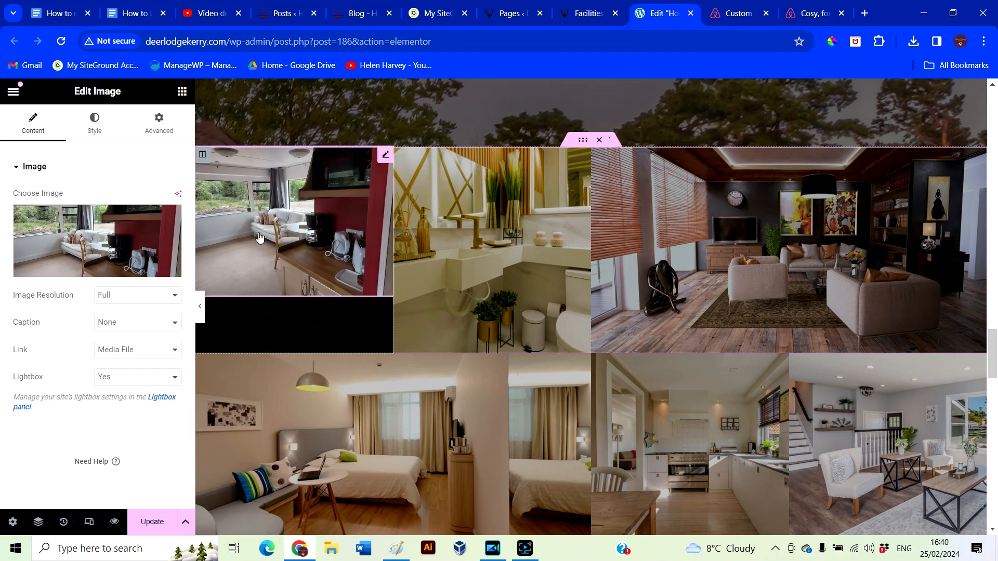
# Replace the gold bathroom gallery image with an uploaded lake-view photo
pyautogui.click(503, 234)
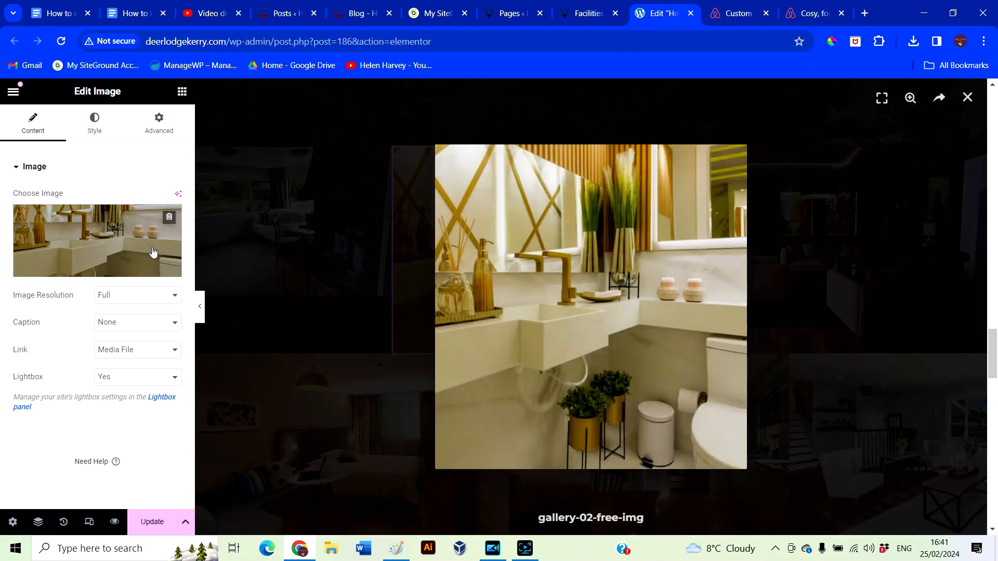
pyautogui.click(108, 247)
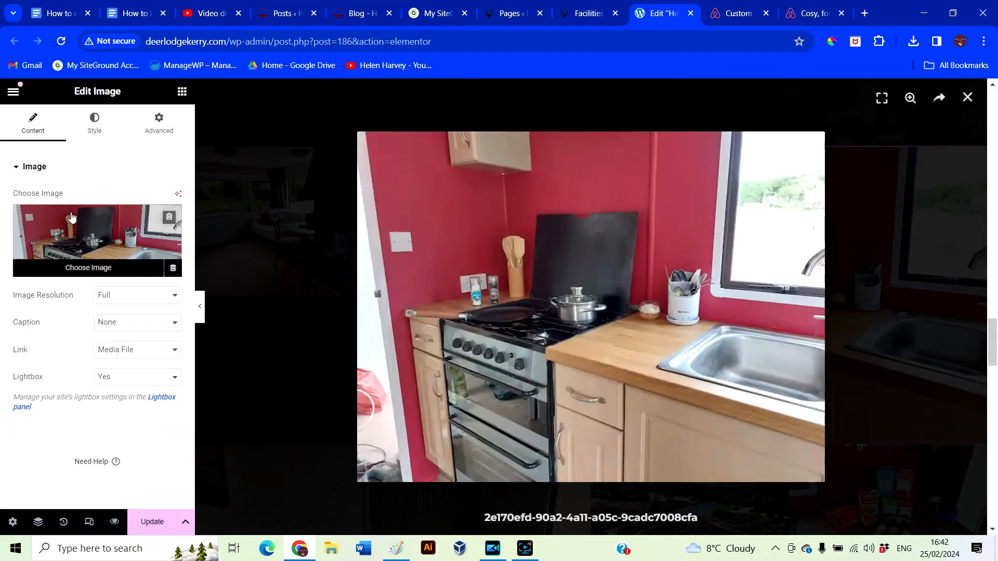
pyautogui.click(65, 226)
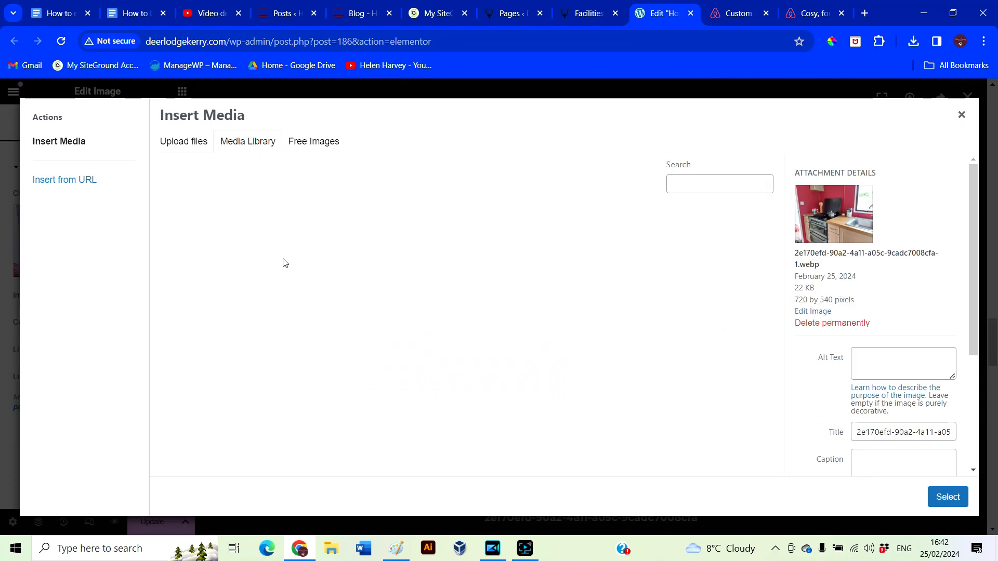
pyautogui.click(180, 146)
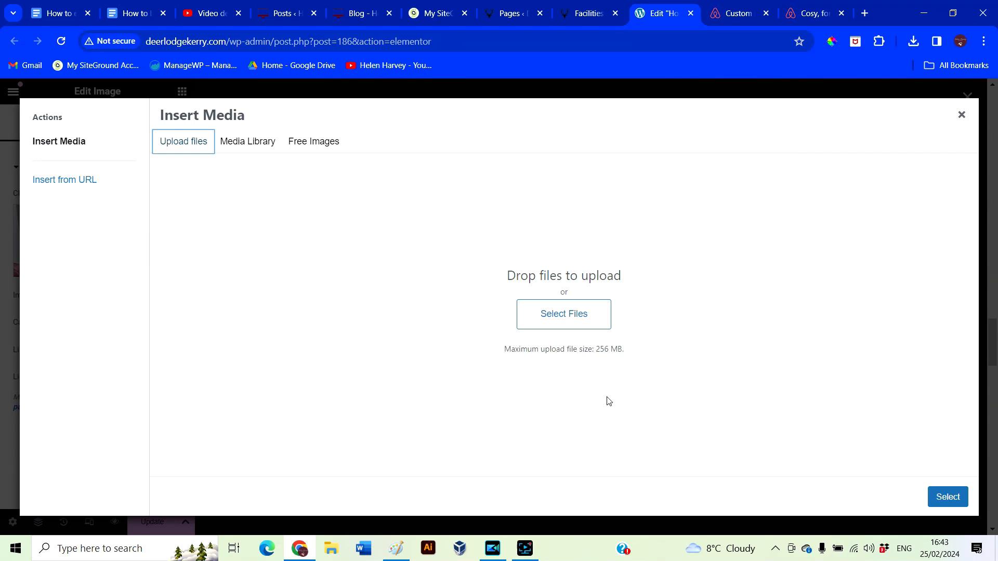
pyautogui.click(580, 318)
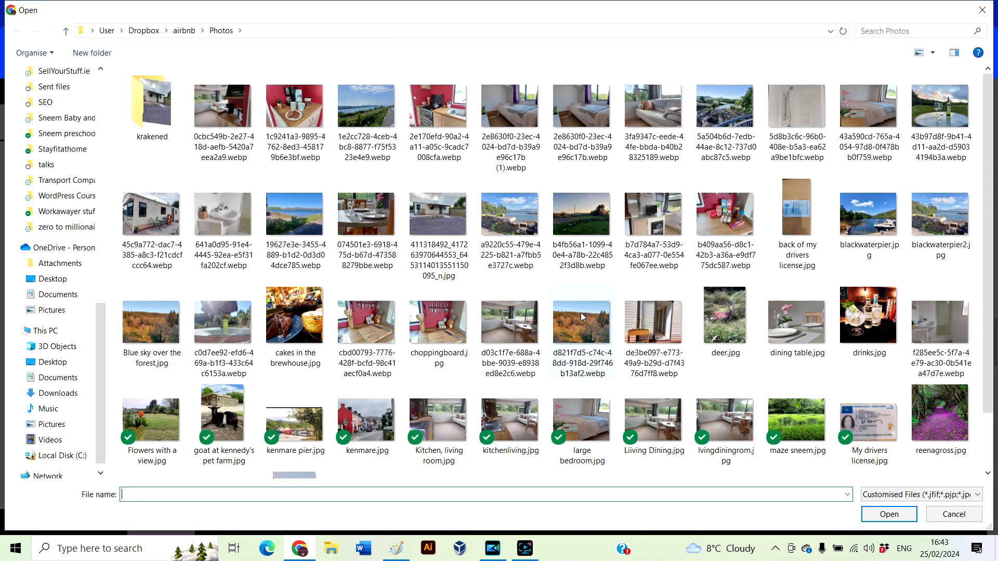
pyautogui.doubleClick(364, 111)
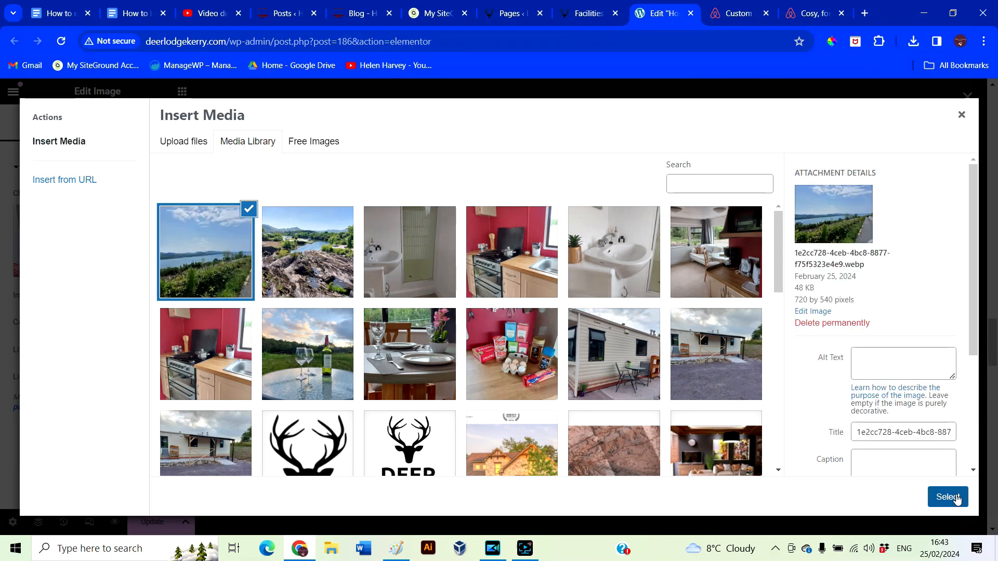
pyautogui.click(947, 497)
pyautogui.click(323, 312)
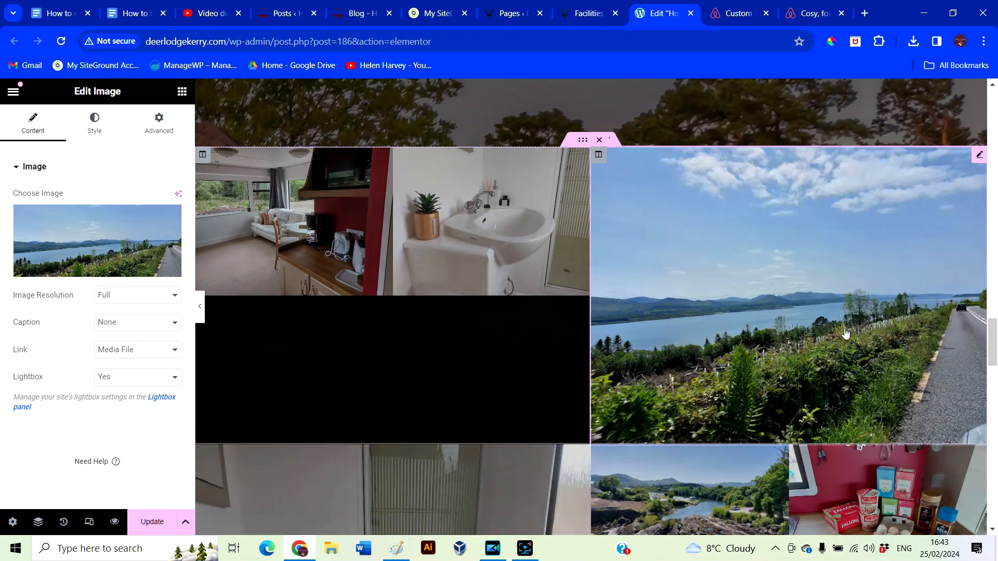
# Swap the lake image for the cottage exterior photo from the media library
pyautogui.click(759, 306)
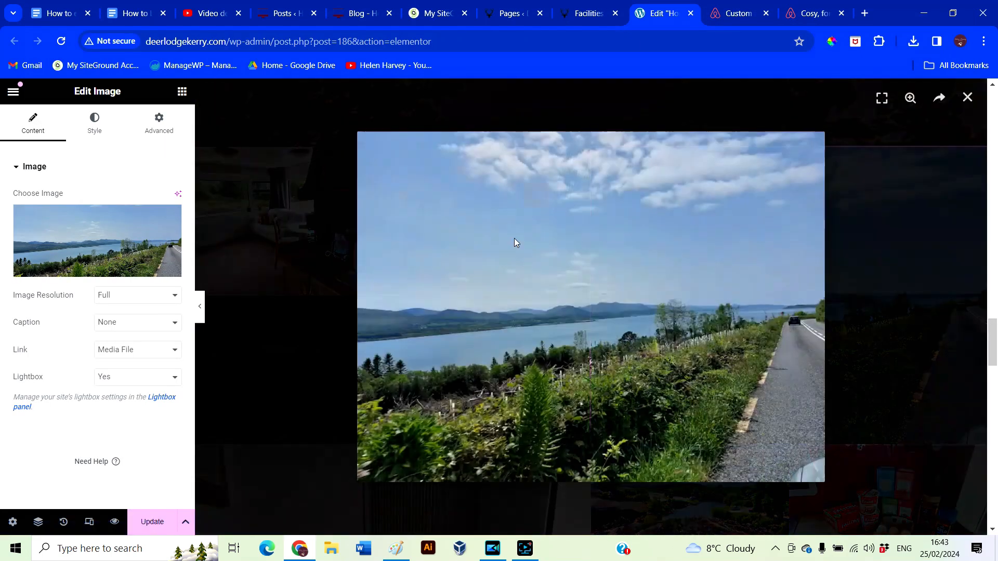
pyautogui.click(88, 253)
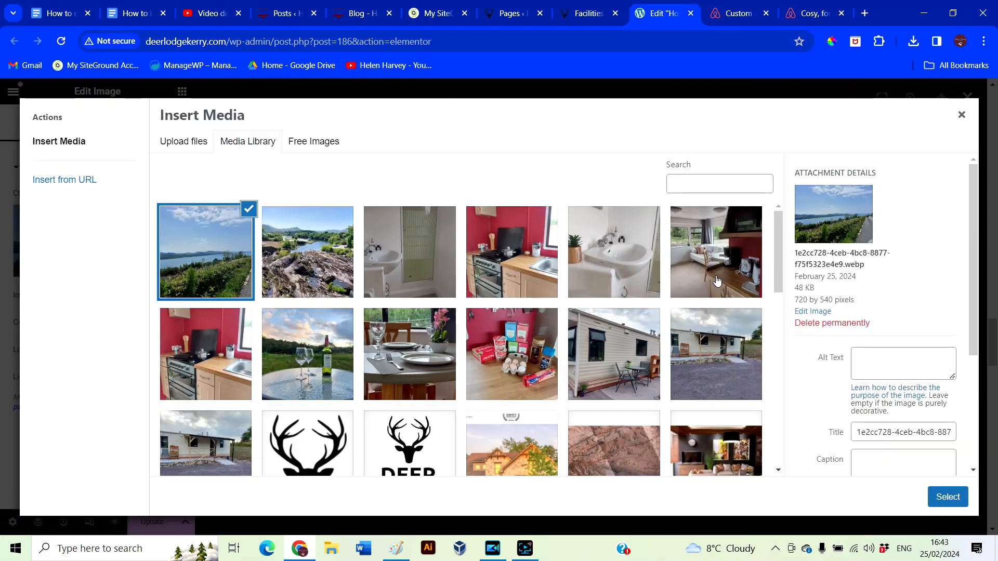
pyautogui.click(712, 366)
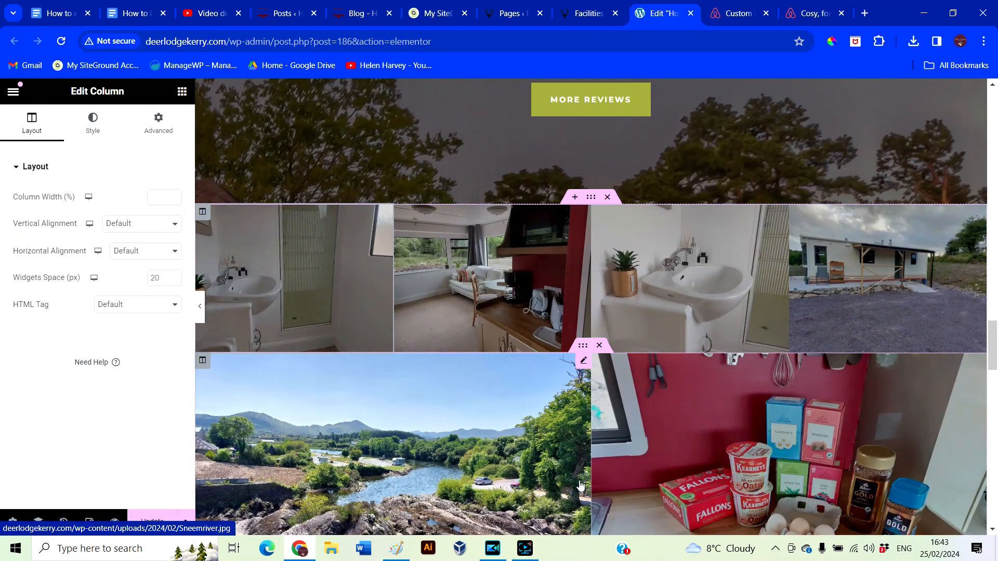
# Preview the updated lodge gallery and view the groceries photo enlarged
pyautogui.click(200, 306)
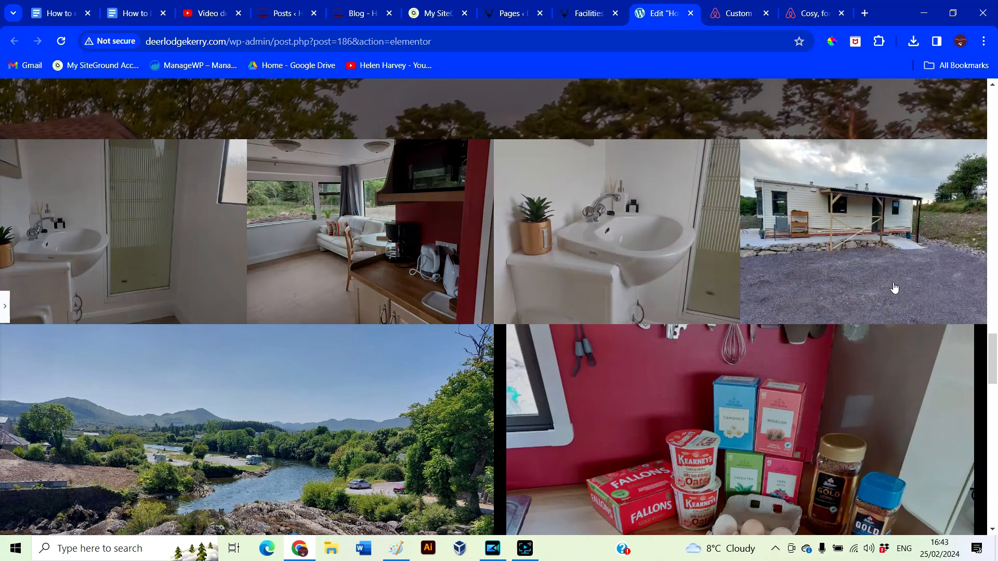
pyautogui.scroll(-3, 366, 424)
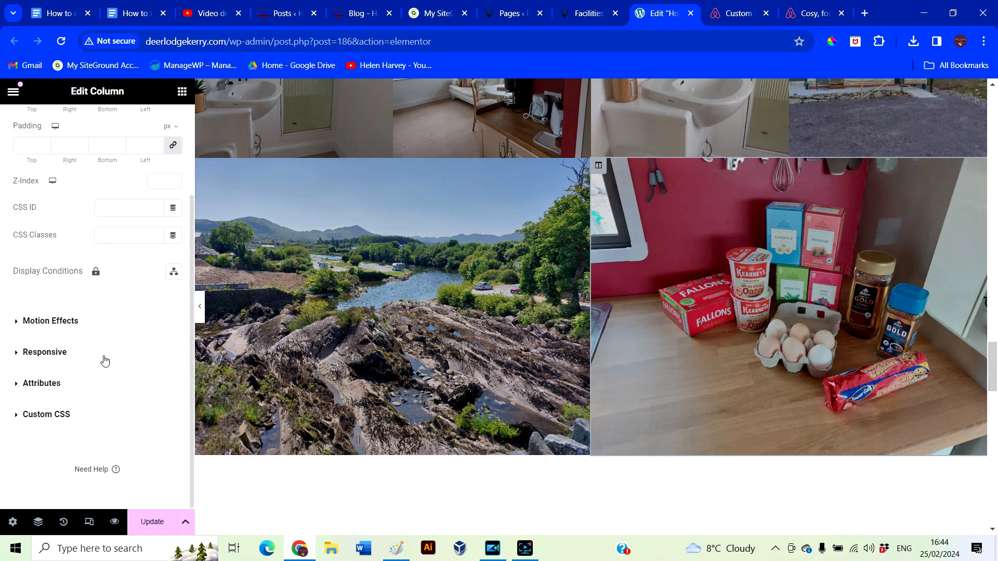
pyautogui.scroll(3, 105, 361)
pyautogui.click(32, 125)
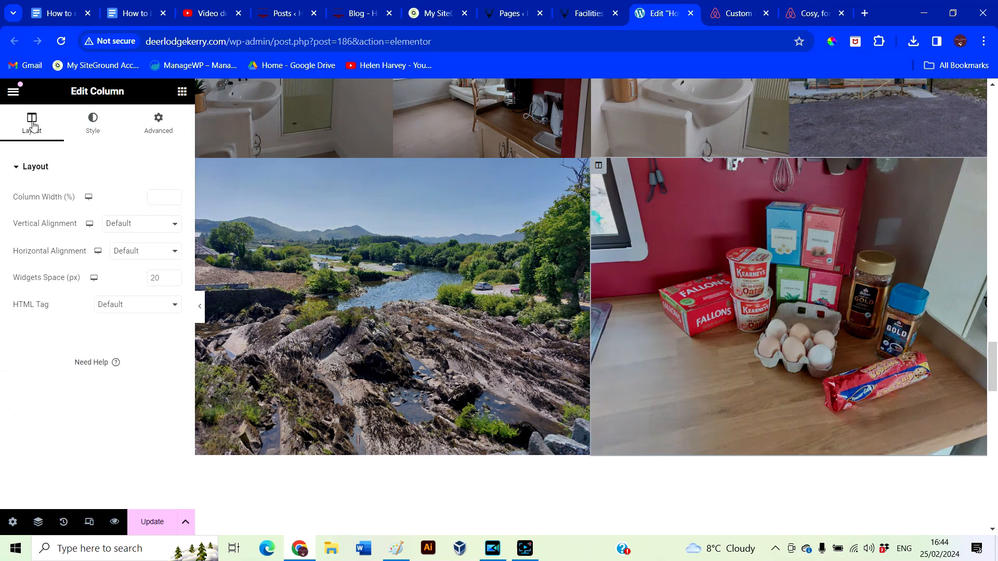
pyautogui.click(200, 306)
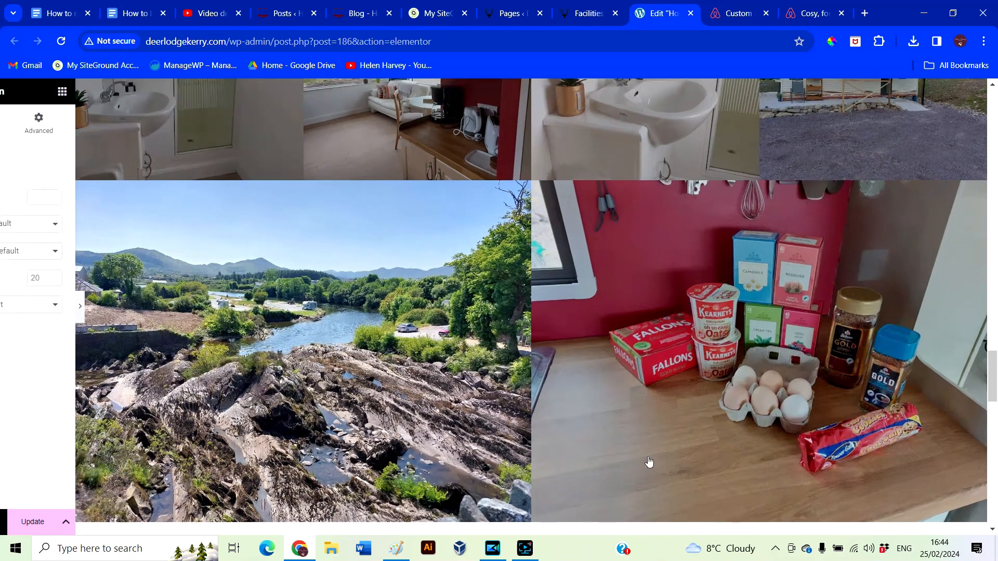
pyautogui.click(659, 359)
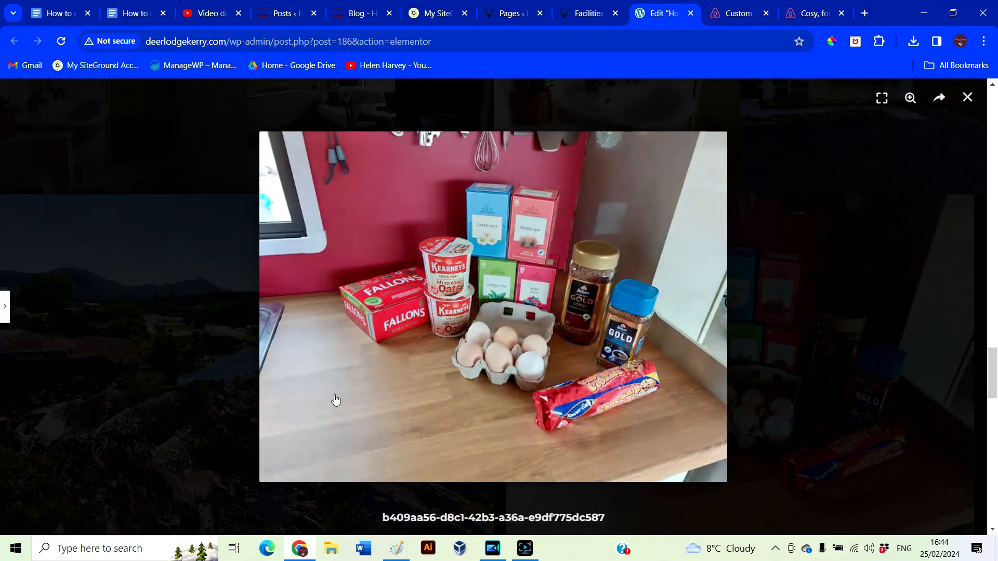
# Close the enlarged photo and select the living-room gallery photo for editing
pyautogui.click(5, 307)
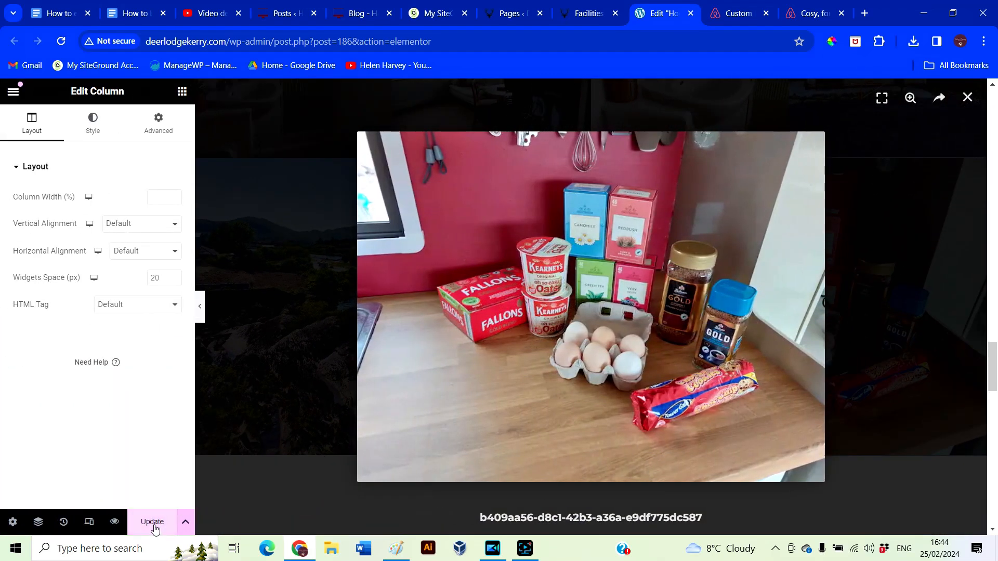
pyautogui.click(280, 258)
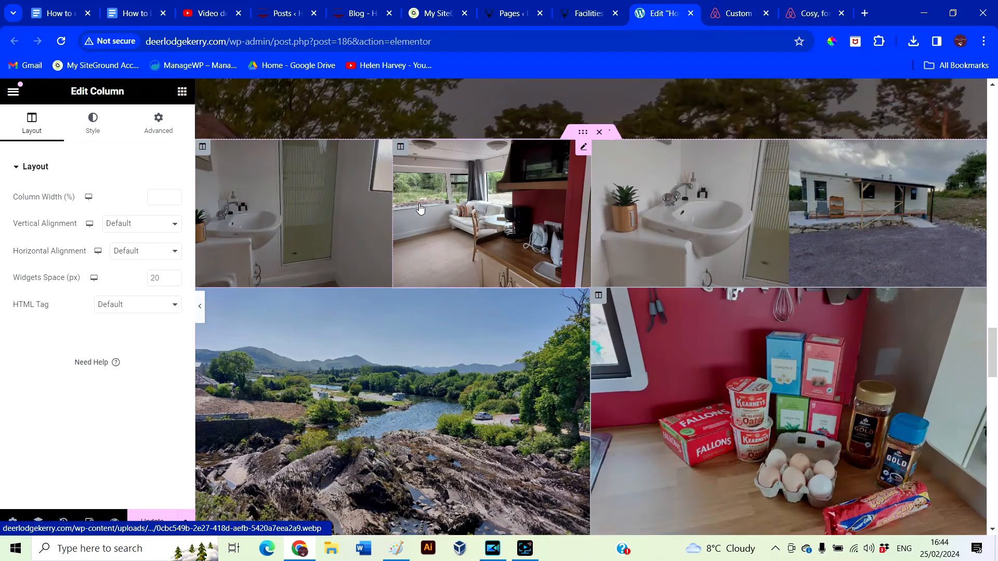
pyautogui.click(471, 225)
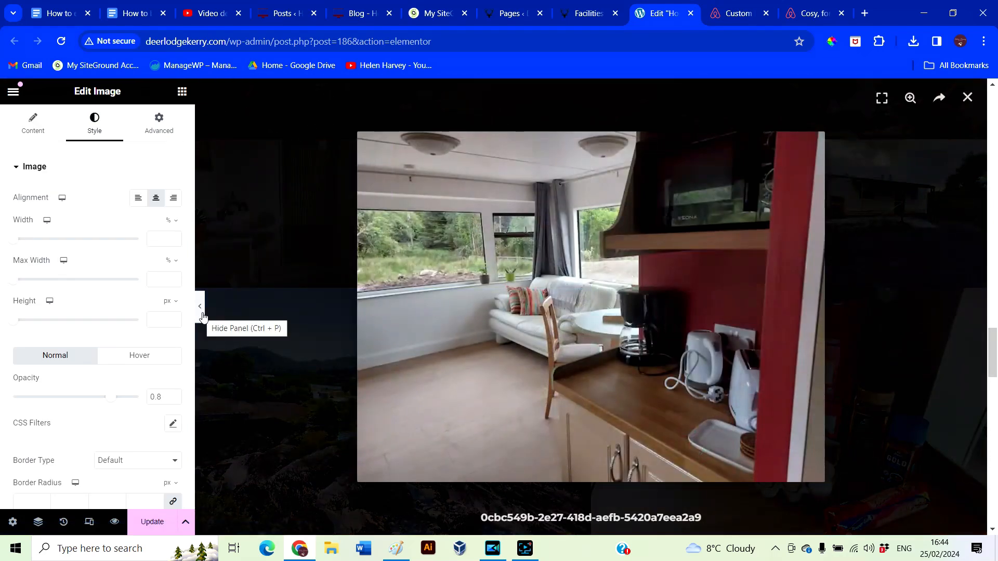
# Title the bathroom shower photo 'Bathroom' and copy that title into its alt text
pyautogui.click(266, 347)
pyautogui.click(329, 266)
pyautogui.click(92, 236)
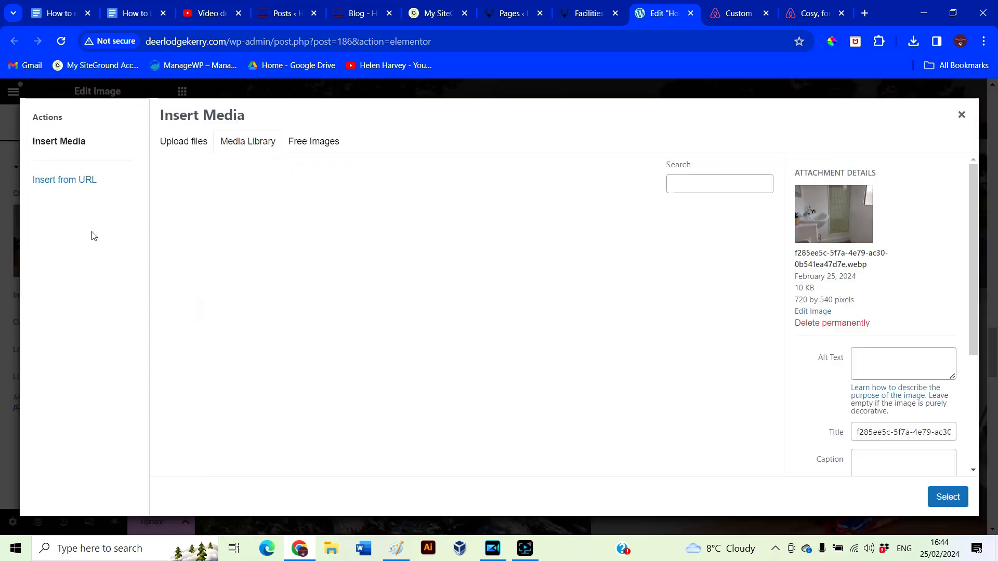
pyautogui.moveTo(857, 432); pyautogui.dragTo(977, 441)
pyautogui.write('Dee')
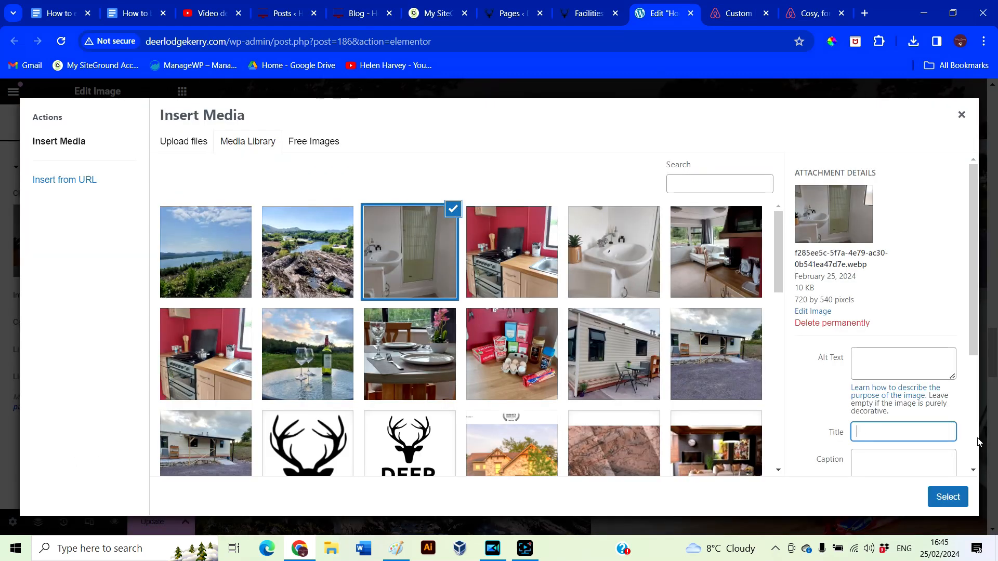
pyautogui.doubleClick(869, 430)
pyautogui.hotkey('ctrl', 'c')
pyautogui.click(891, 357)
pyautogui.hotkey('ctrl', 'v')
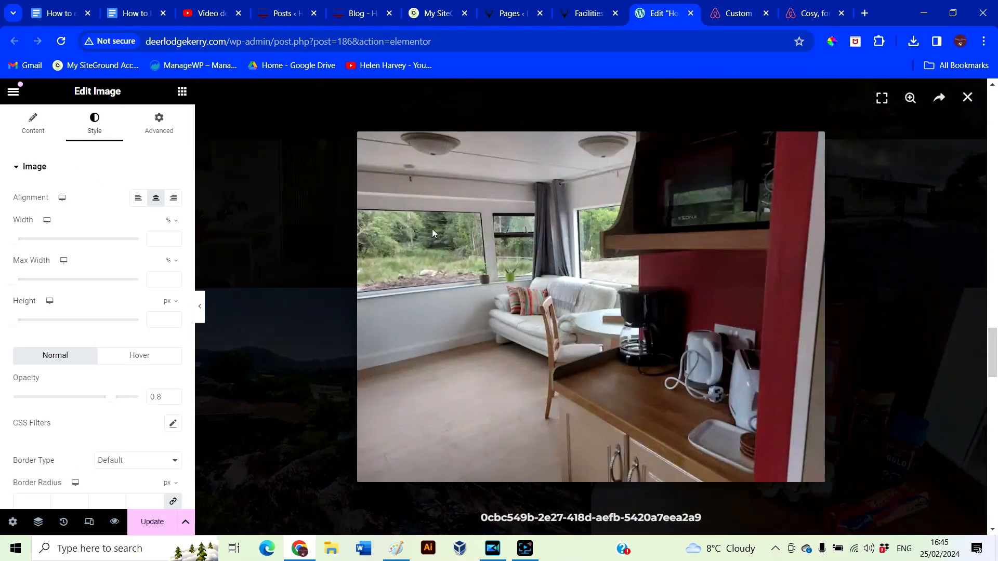
# Title the living-room photo 'Kitchen/Living space' and use the same text as alt text
pyautogui.click(40, 130)
pyautogui.click(88, 237)
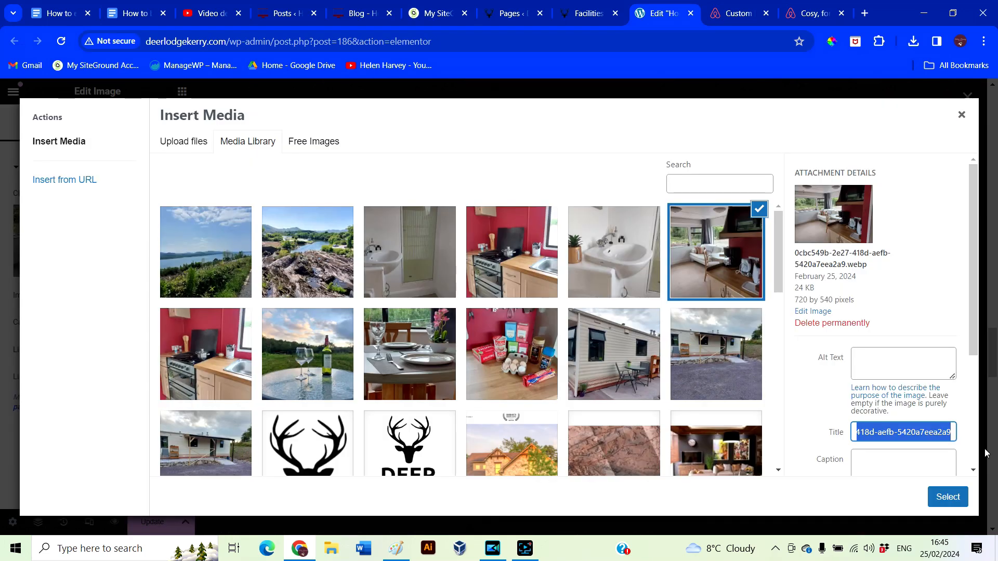
pyautogui.write('Kitchen')
pyautogui.hotkey('ctrl', 'a')
pyautogui.hotkey('ctrl', 'c')
pyautogui.click(903, 363)
pyautogui.hotkey('ctrl', 'v')
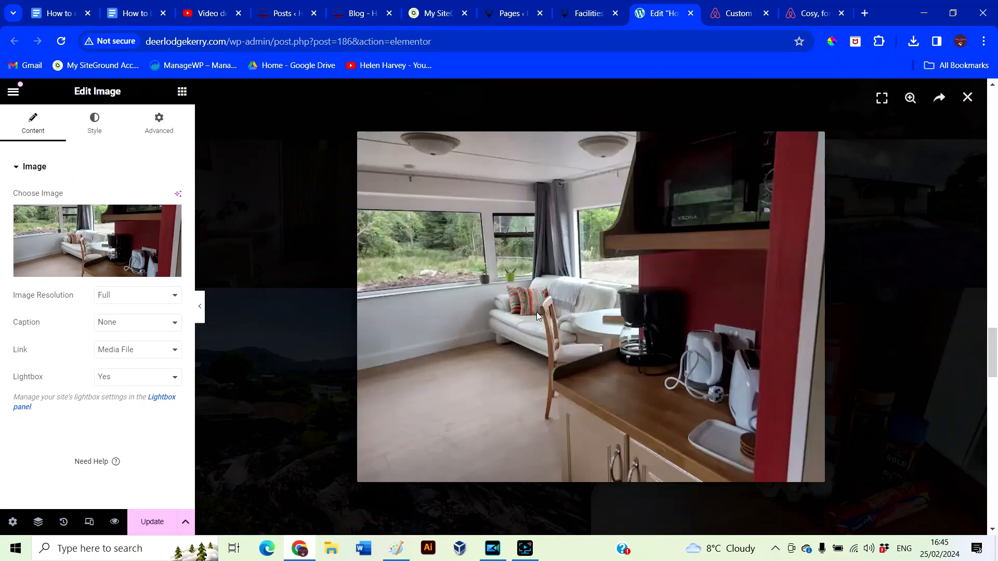
# Check the bathroom and kitchen photos in enlarged view
pyautogui.click(288, 246)
pyautogui.click(286, 239)
pyautogui.click(283, 228)
pyautogui.click(437, 203)
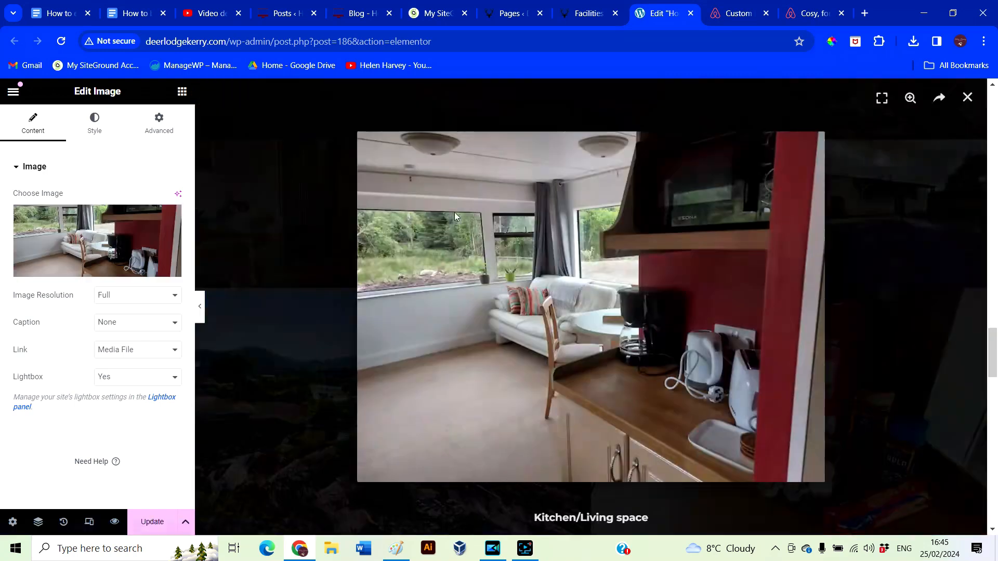
pyautogui.click(274, 173)
# Title the sink photo 'Bathroom', paste it as alt text, and confirm the image
pyautogui.click(697, 215)
pyautogui.click(330, 208)
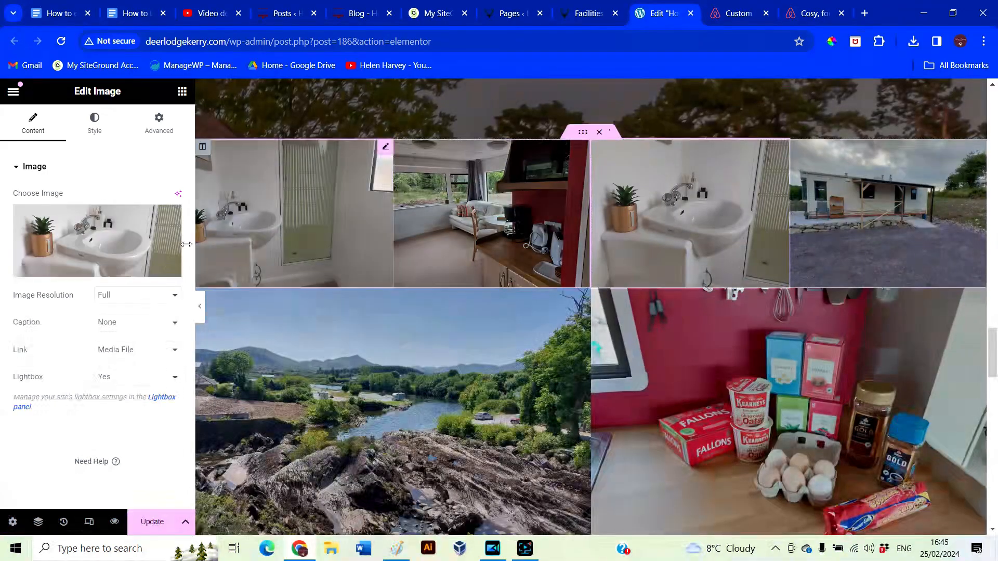
pyautogui.click(125, 237)
pyautogui.tripleClick(903, 432)
pyautogui.write('bathroom')
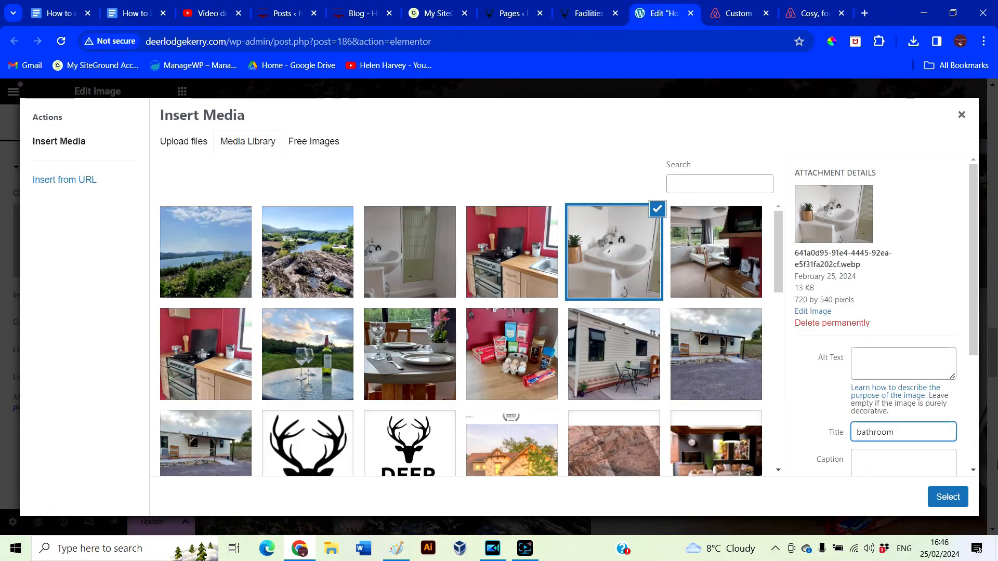
pyautogui.moveTo(895, 432); pyautogui.dragTo(796, 426)
pyautogui.hotkey('ctrl', 'c')
pyautogui.click(906, 361)
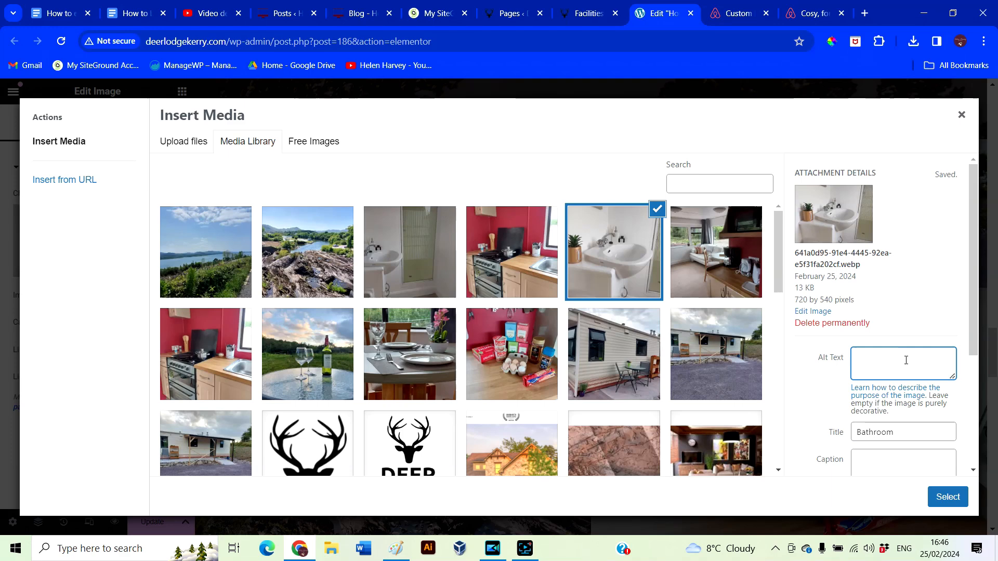
pyautogui.hotkey('ctrl', 'v')
pyautogui.click(947, 497)
pyautogui.click(702, 229)
pyautogui.click(322, 223)
# Check the lodge exterior and river photos in enlarged view
pyautogui.click(883, 219)
pyautogui.click(301, 238)
pyautogui.click(315, 396)
pyautogui.click(314, 398)
# Title the groceries photo 'Some of what we offer' and set the same alt text
pyautogui.click(618, 422)
pyautogui.click(91, 250)
pyautogui.moveTo(854, 432); pyautogui.dragTo(832, 441)
pyautogui.write('Some of what we offer')
pyautogui.click(853, 371)
pyautogui.hotkey('ctrl', 'v')
pyautogui.click(947, 497)
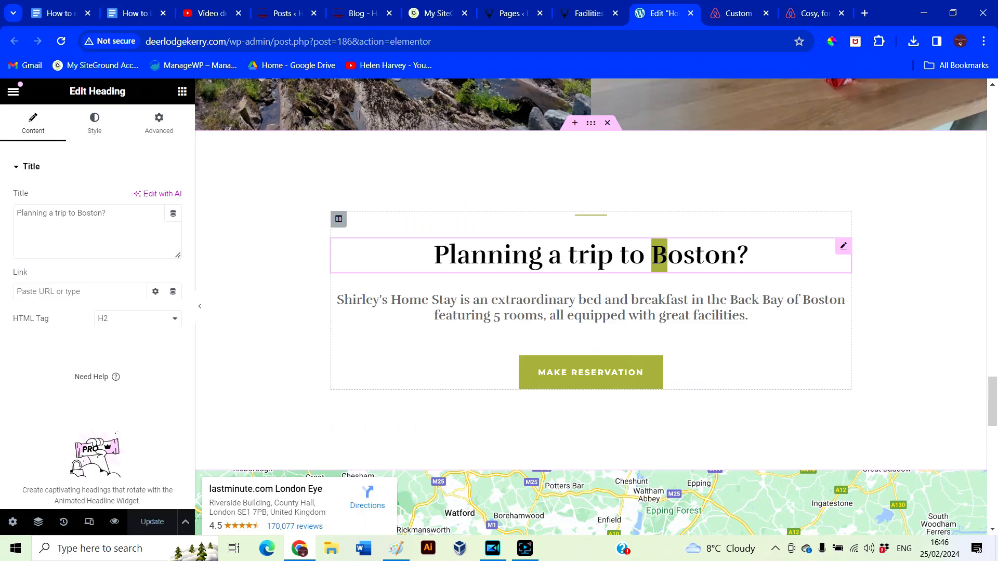
pyautogui.moveTo(661, 254); pyautogui.dragTo(740, 271)
# Replace the Boston blurb under 'Planning a trip to Kerry?' with the Kerry welcome paragraph from Google Docs
pyautogui.write('Kerry?')
pyautogui.click(840, 296)
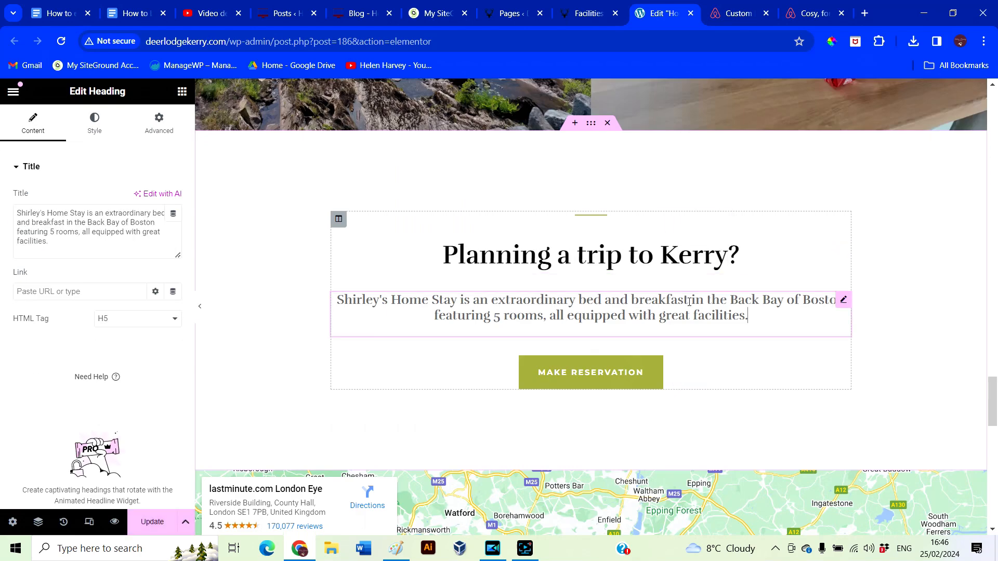
pyautogui.click(120, 24)
pyautogui.scroll(-2, 467, 312)
pyautogui.moveTo(265, 331); pyautogui.dragTo(535, 352)
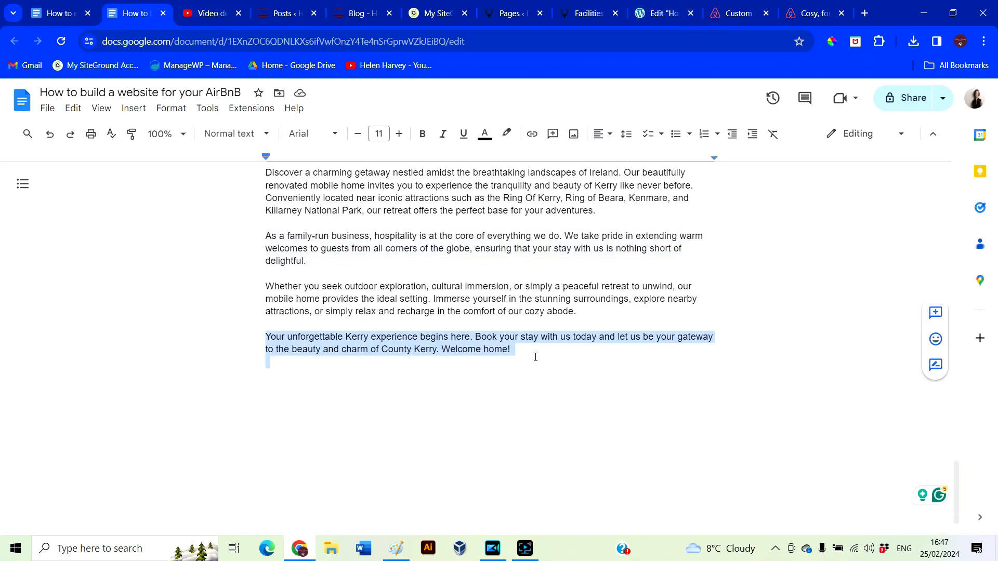
pyautogui.click(660, 13)
pyautogui.click(94, 252)
pyautogui.hotkey('ctrl', 'a')
pyautogui.hotkey('ctrl', 'v')
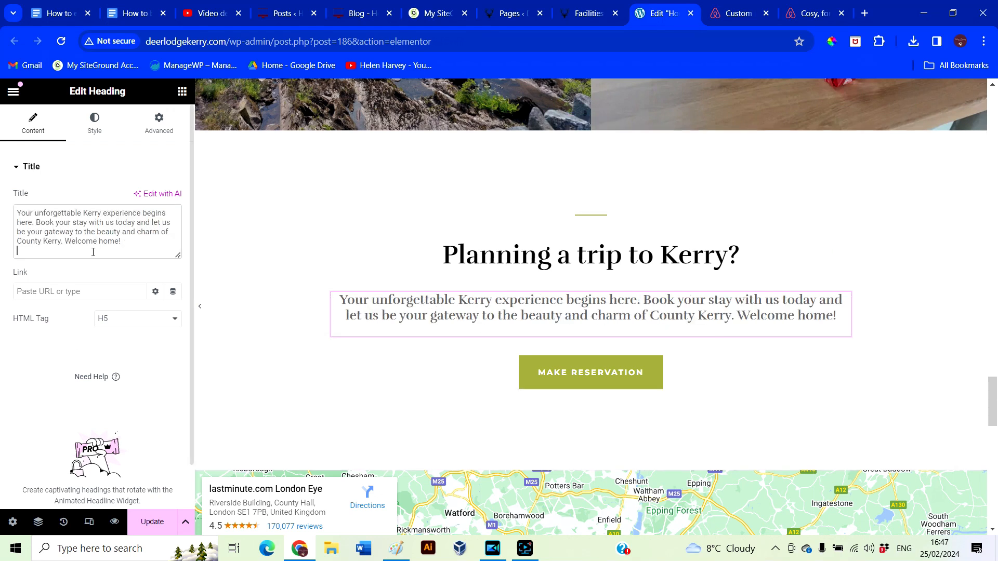
# Link the Make Reservation button to the Contact page
pyautogui.click(535, 373)
pyautogui.click(16, 267)
pyautogui.write('contact')
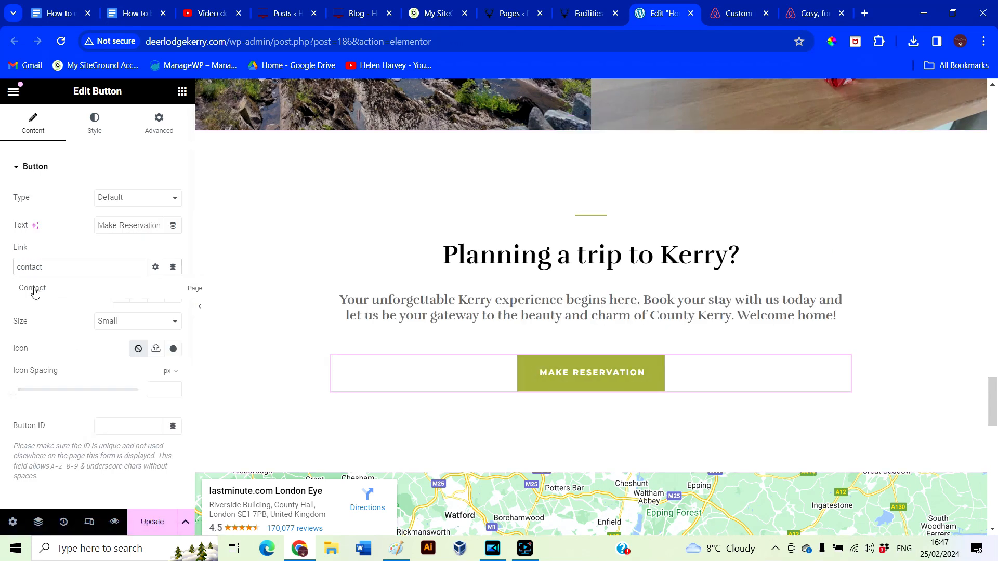
pyautogui.click(34, 293)
pyautogui.scroll(-6, 448, 356)
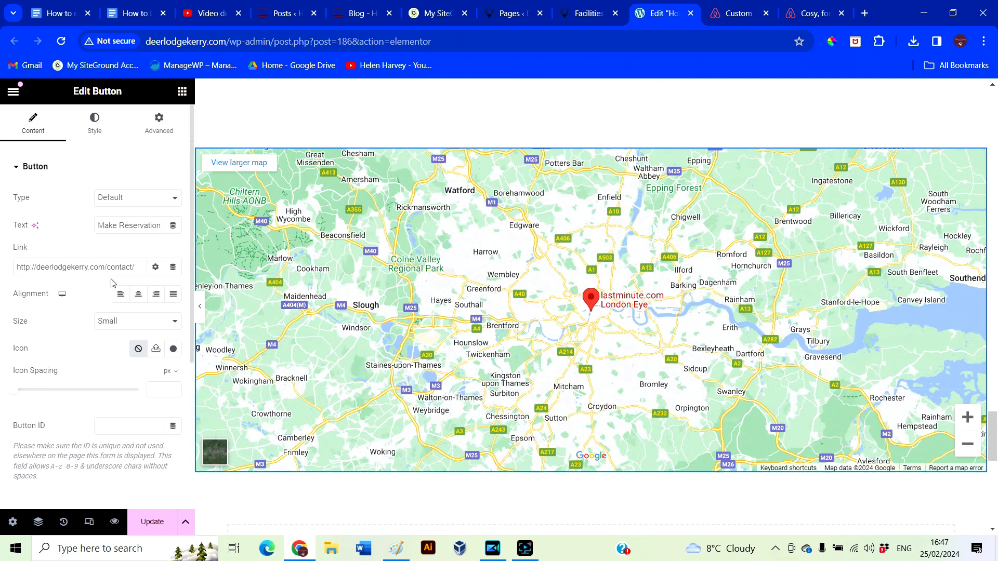
# Replace the map's London Eye location with the lodge's Eircode
pyautogui.click(979, 157)
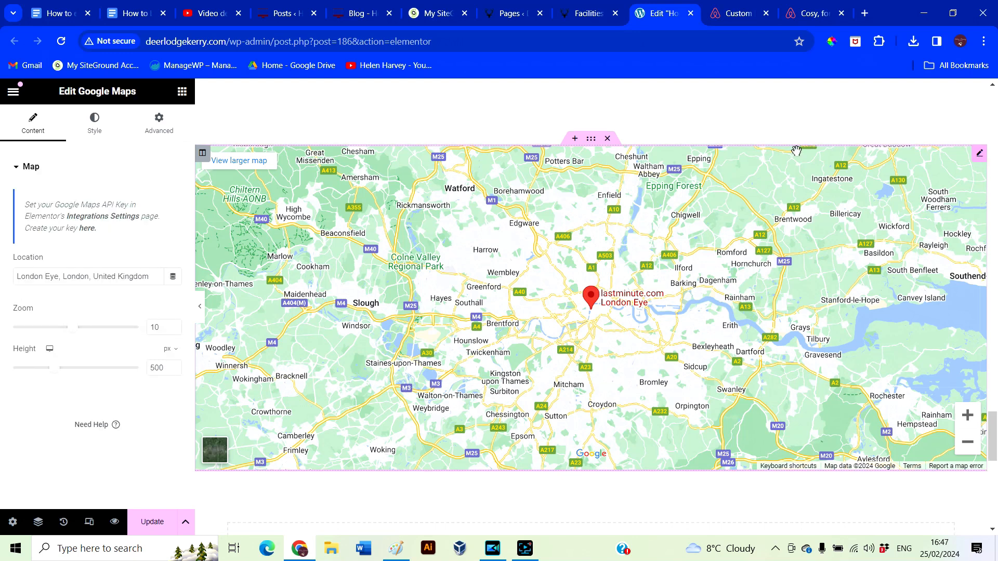
pyautogui.moveTo(16, 276); pyautogui.dragTo(191, 291)
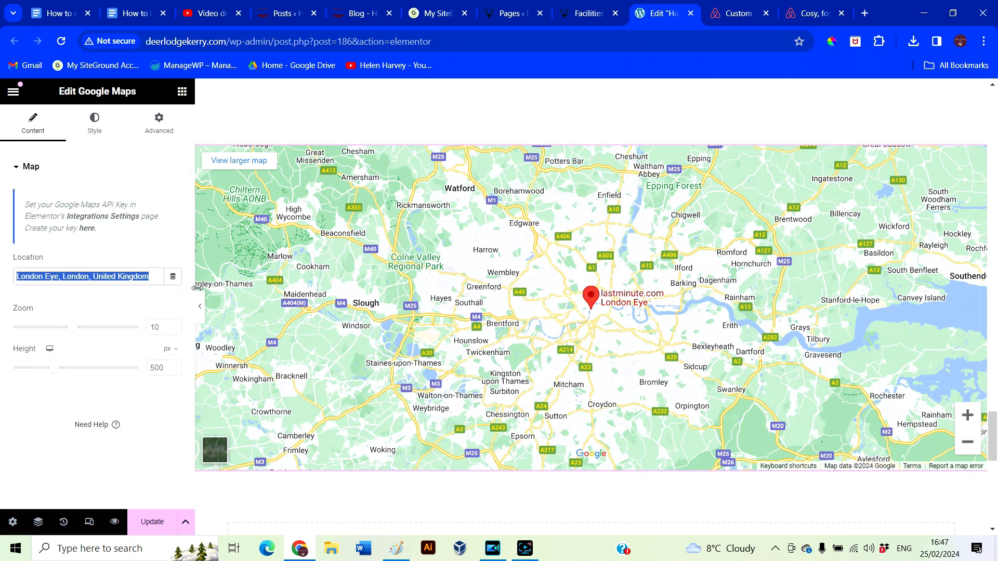
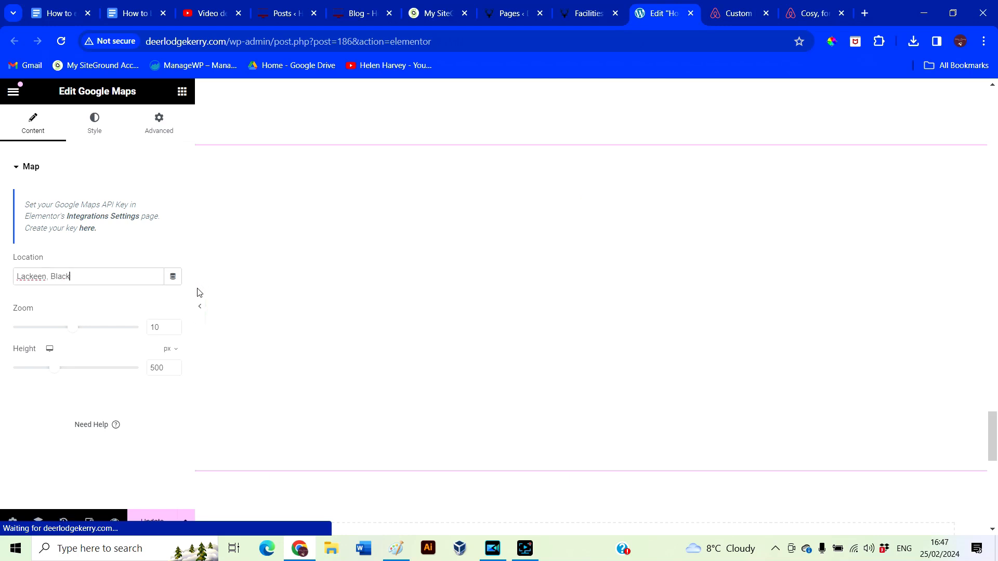
pyautogui.moveTo(125, 276); pyautogui.dragTo(0, 278)
pyautogui.press('BackSpace')
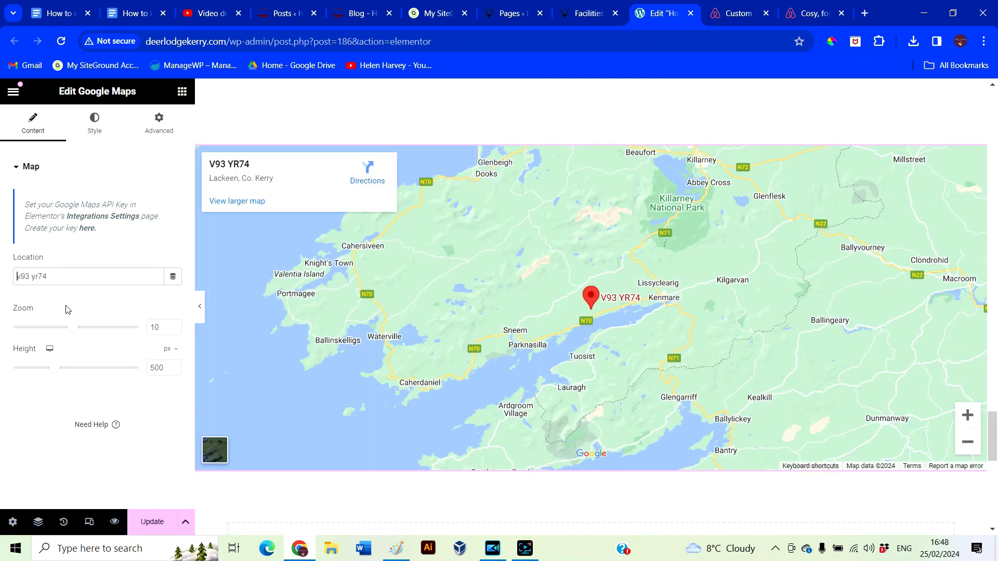
pyautogui.scroll(-9, 702, 383)
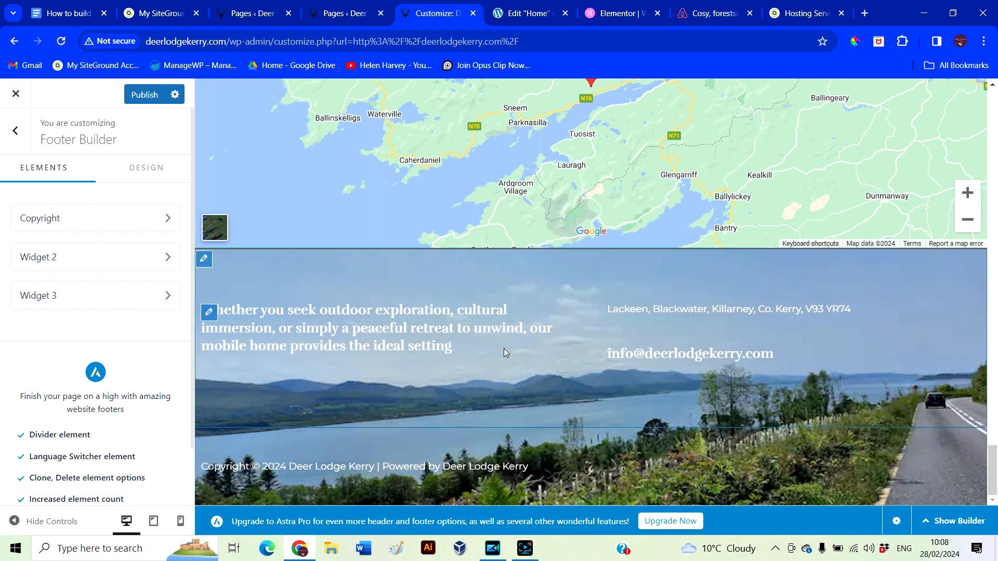
# Open Elementor's Theme Builder from the Templates menu in the admin sidebar
pyautogui.click(267, 14)
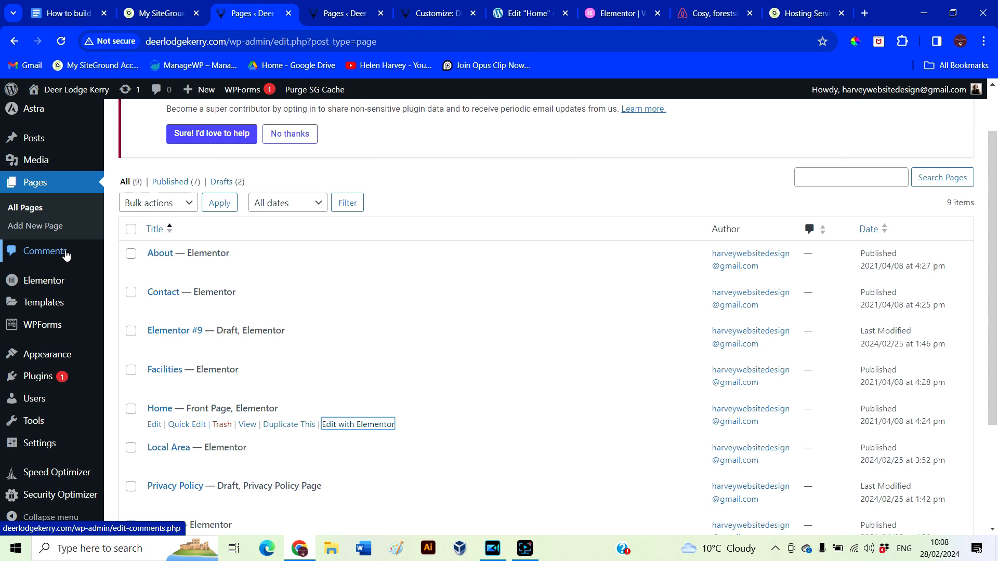
pyautogui.moveTo(43, 288)
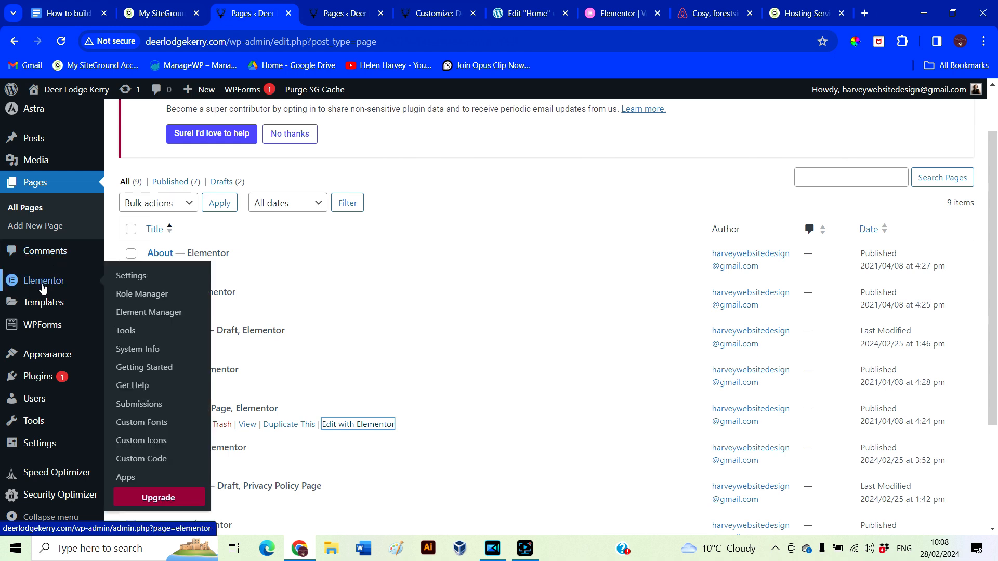
pyautogui.scroll(-2, 43, 287)
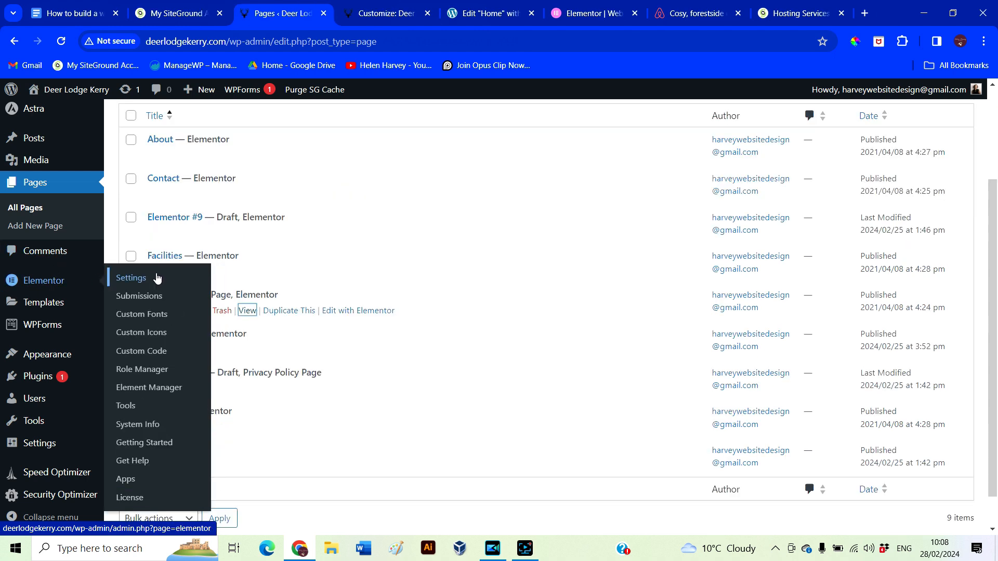
pyautogui.click(145, 343)
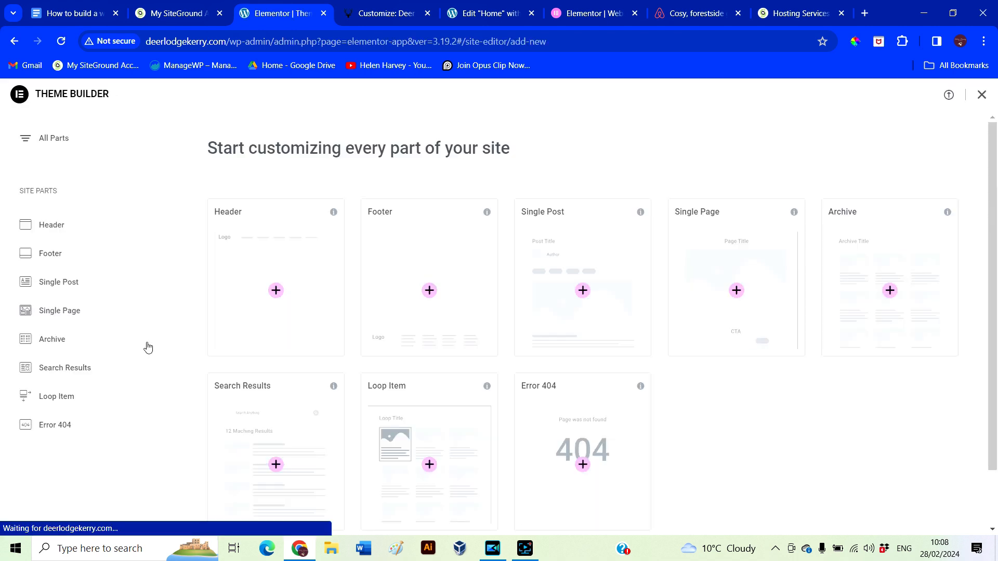
# Create a new footer template and insert a library footer block with its design settings applied
pyautogui.click(430, 292)
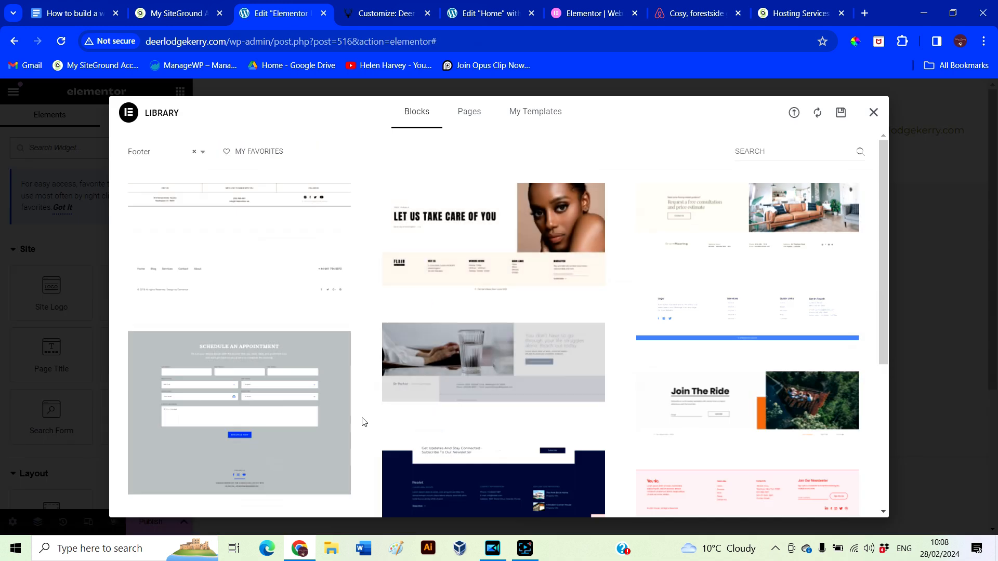
pyautogui.scroll(-5, 362, 422)
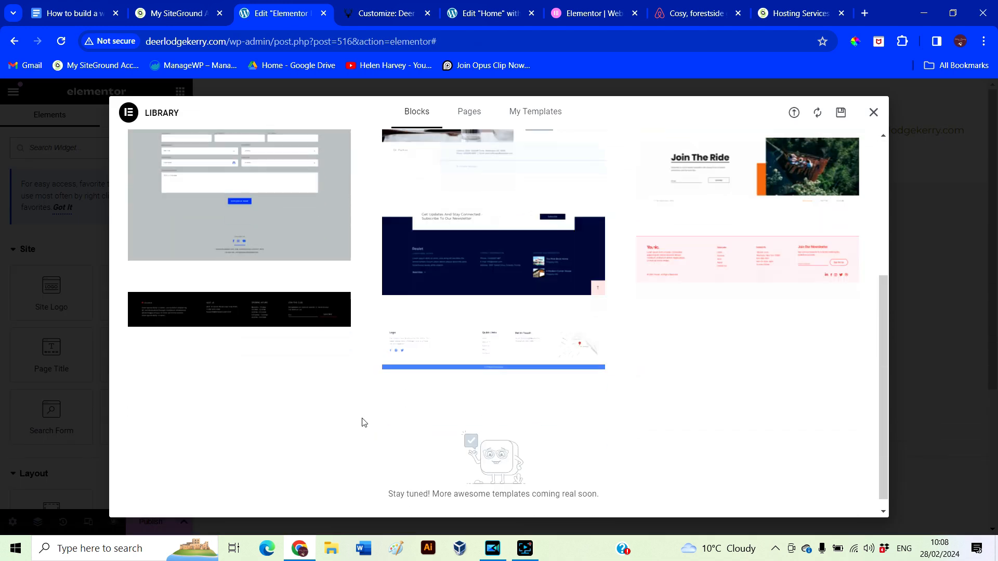
pyautogui.scroll(5, 362, 421)
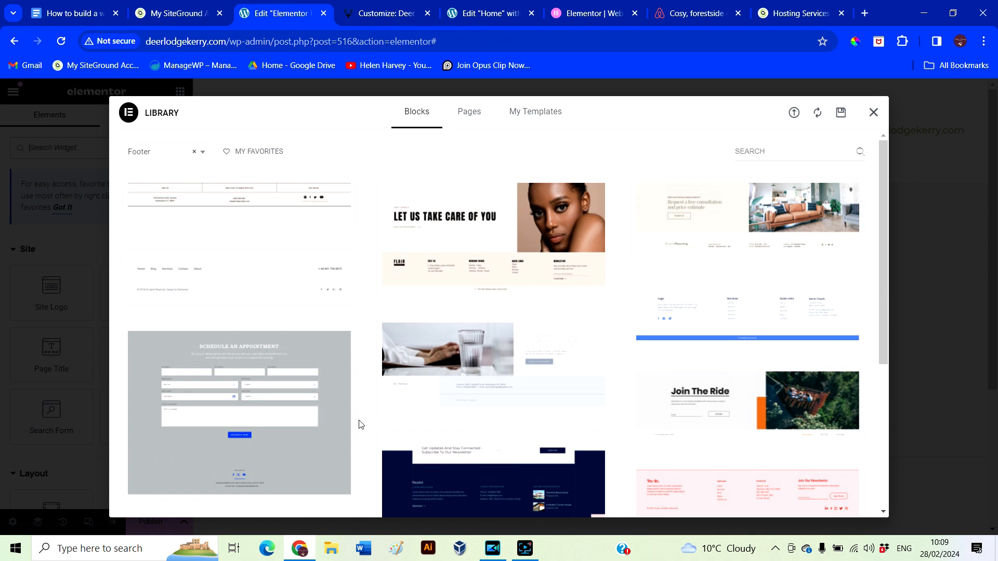
pyautogui.moveTo(744, 322)
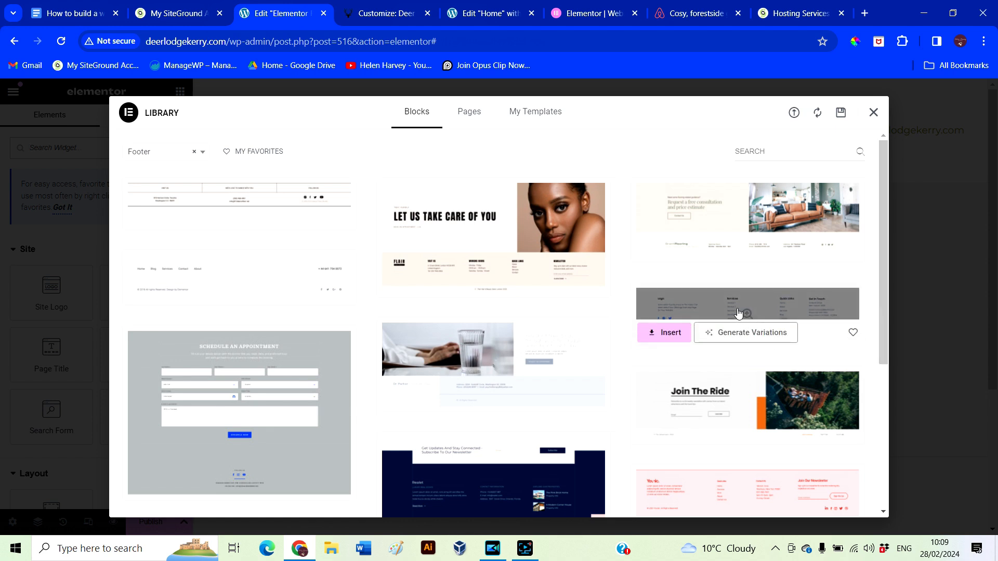
pyautogui.click(672, 335)
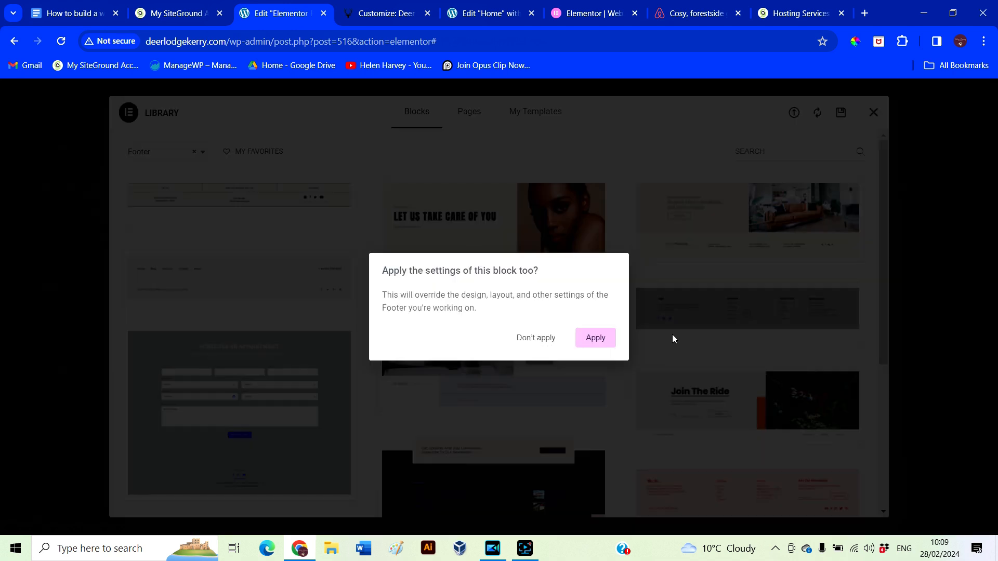
pyautogui.click(596, 340)
# Select the Home footer's 'Whether you seek outdoor exploration…' tagline, then move the footer logo box below the social icons
pyautogui.scroll(1, 687, 360)
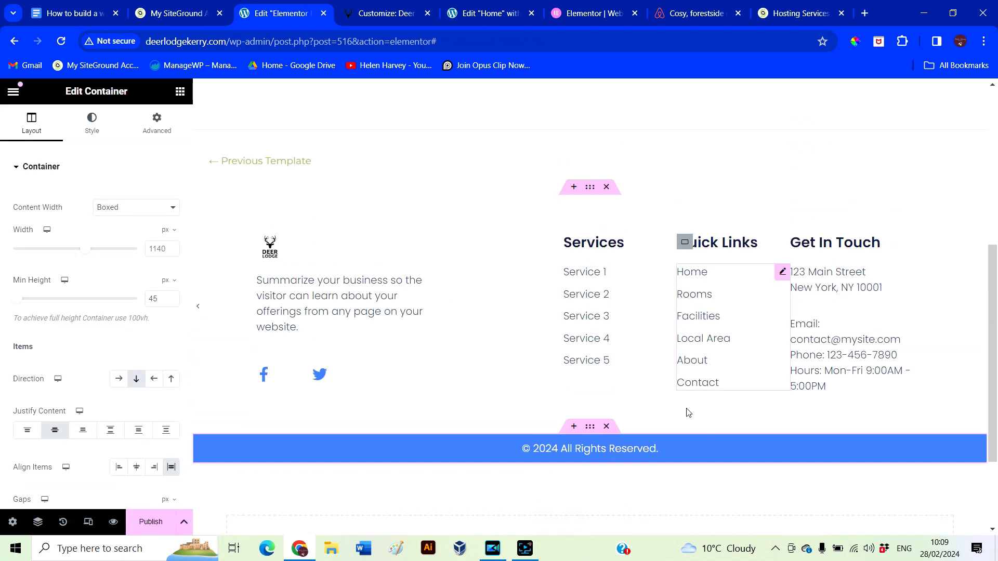
pyautogui.click(483, 17)
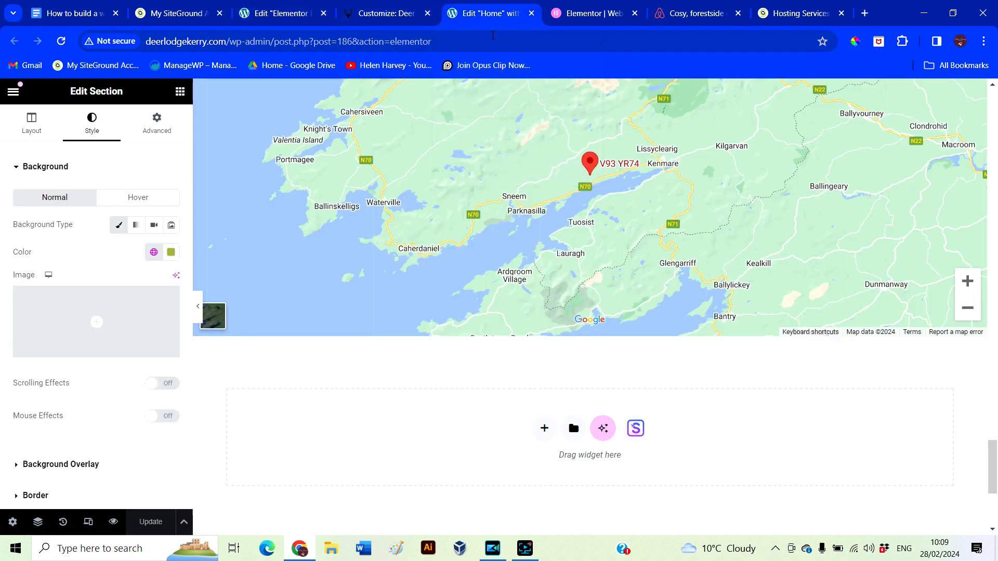
pyautogui.moveTo(458, 386); pyautogui.dragTo(203, 340)
pyautogui.hotkey('ctrl', 'c')
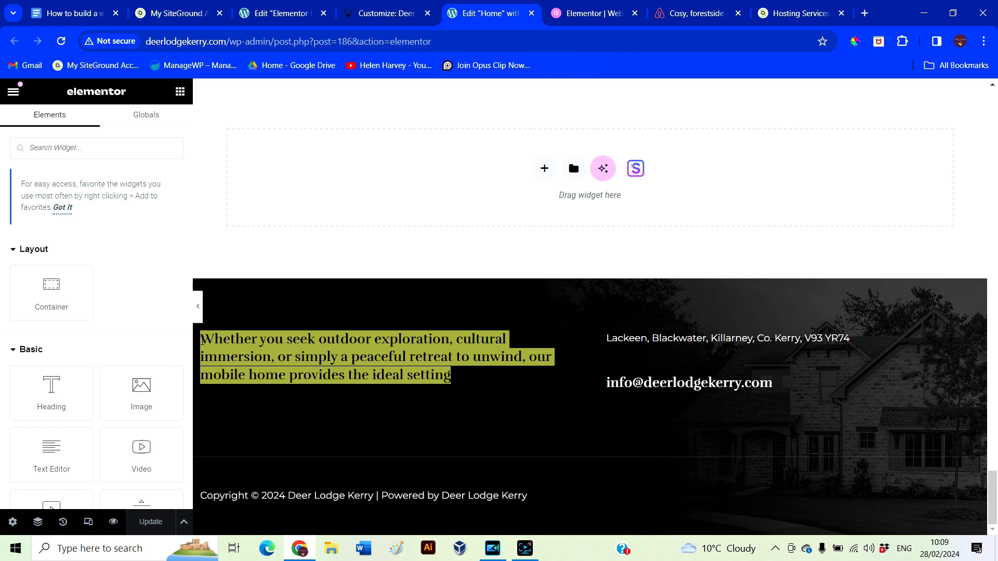
pyautogui.click(386, 15)
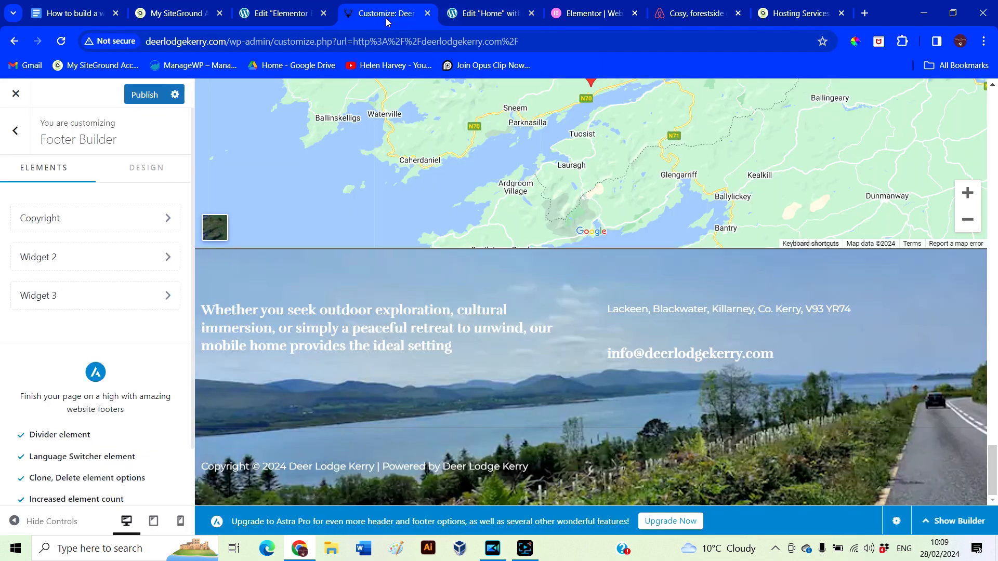
pyautogui.click(273, 8)
pyautogui.click(317, 324)
pyautogui.moveTo(305, 327); pyautogui.dragTo(287, 308)
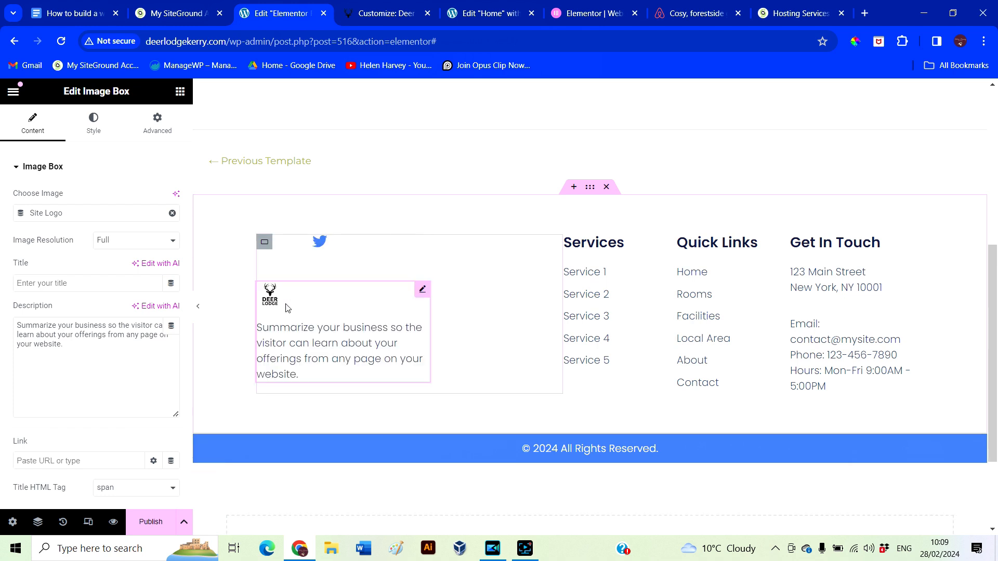
# Undo the logo box move and paste the lodge tagline over its placeholder description
pyautogui.hotkey('ctrl', 'z')
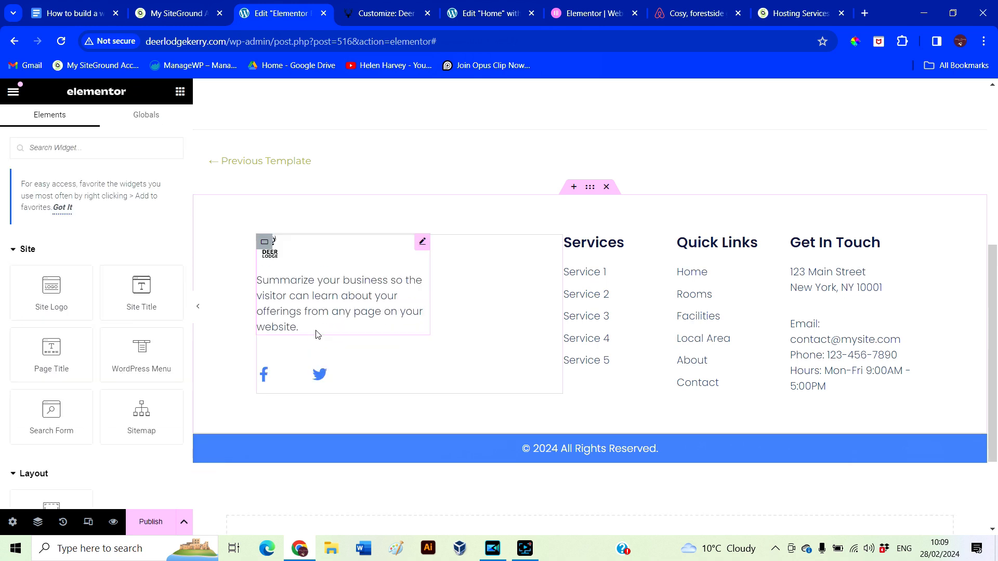
pyautogui.click(302, 314)
pyautogui.moveTo(84, 371); pyautogui.dragTo(10, 329)
pyautogui.hotkey('ctrl', 'v')
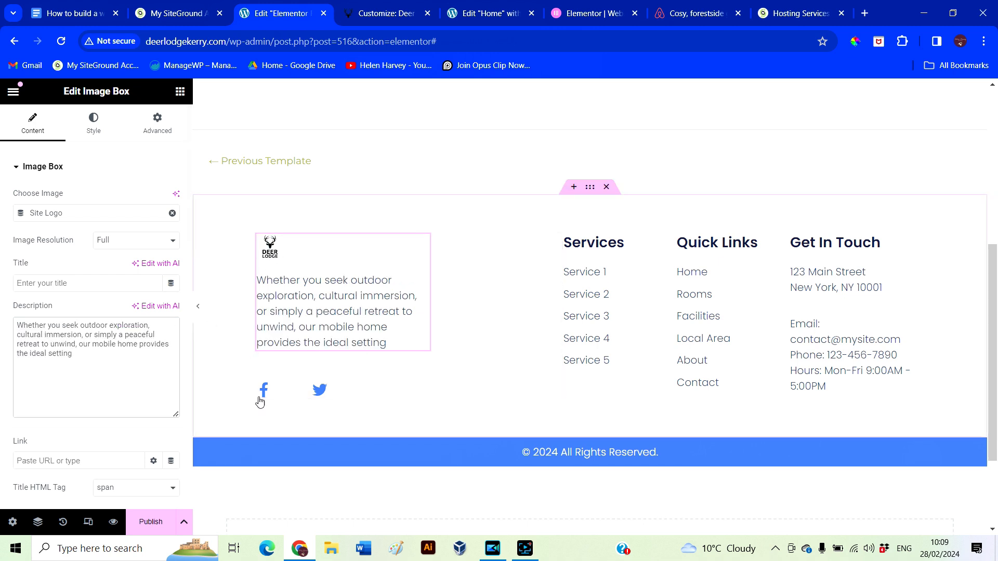
# Delete the footer's Social Icons widget
pyautogui.rightClick(423, 394)
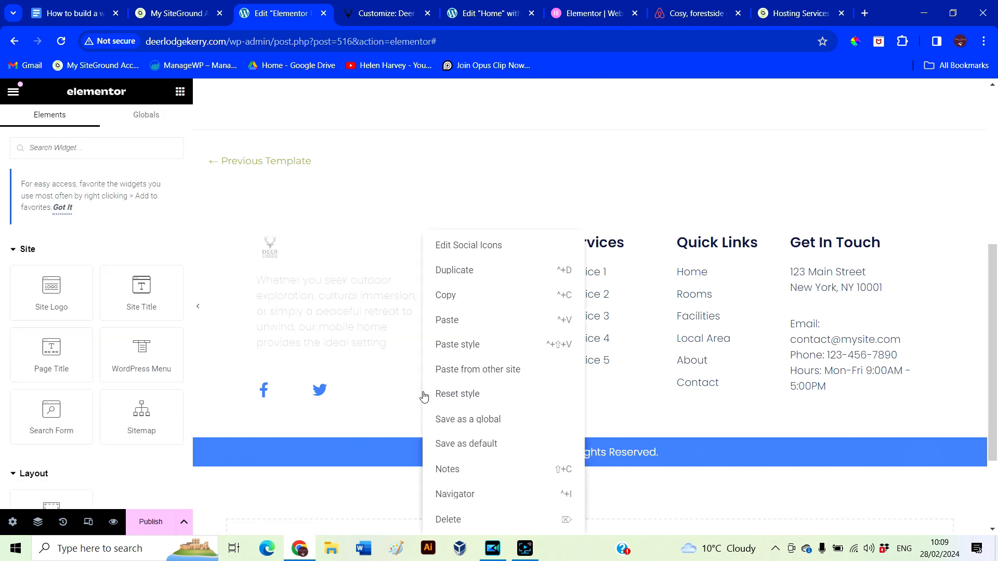
pyautogui.click(441, 518)
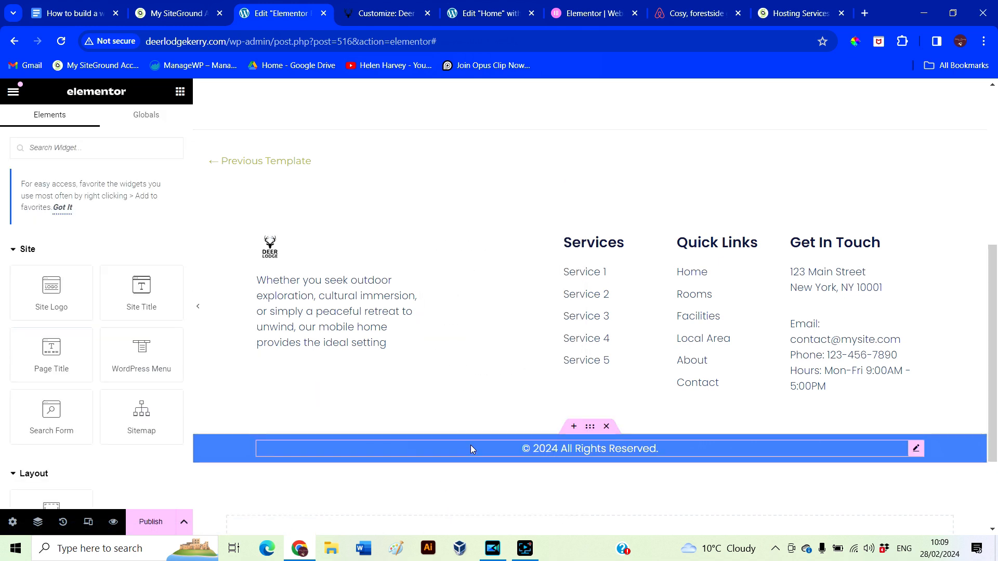
pyautogui.click(580, 452)
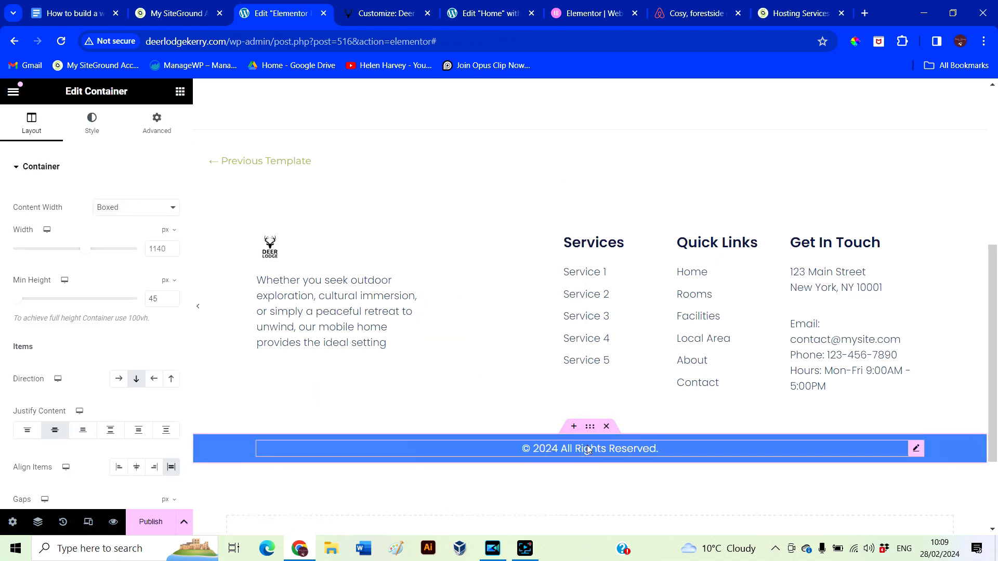
# Give the copyright bar the olive-green Primary background colour and delete the Services column
pyautogui.click(91, 122)
pyautogui.click(151, 253)
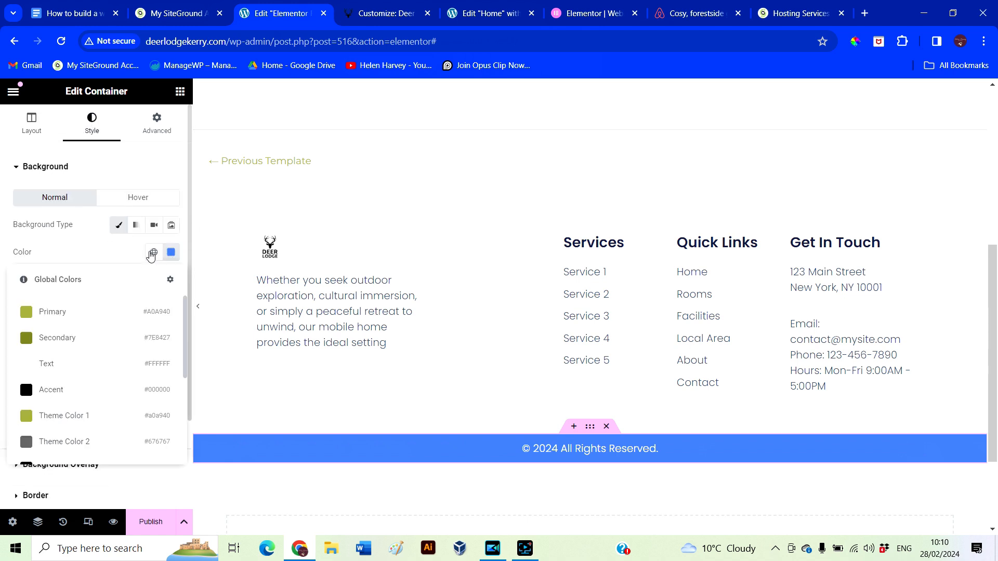
pyautogui.click(68, 318)
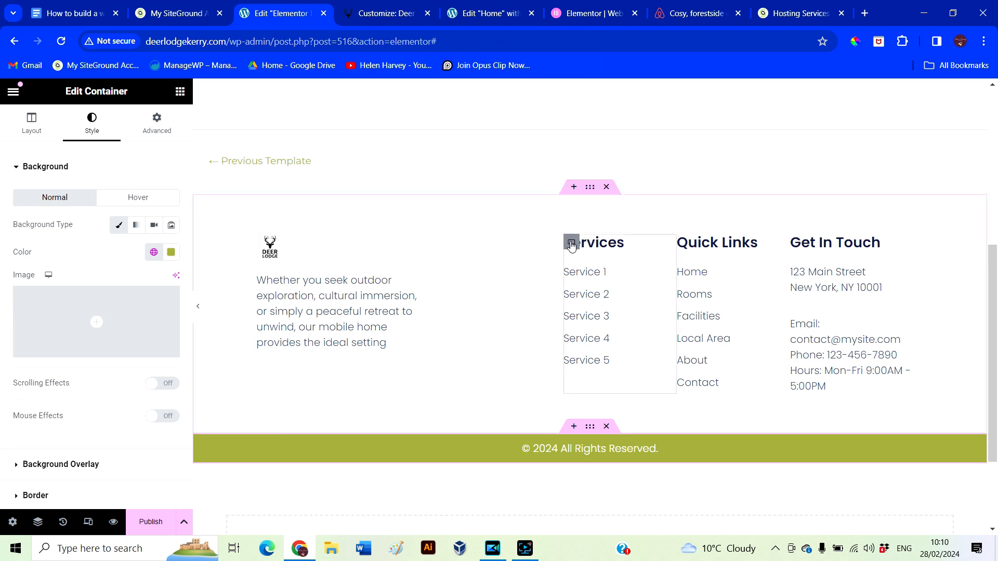
pyautogui.rightClick(572, 244)
pyautogui.click(603, 526)
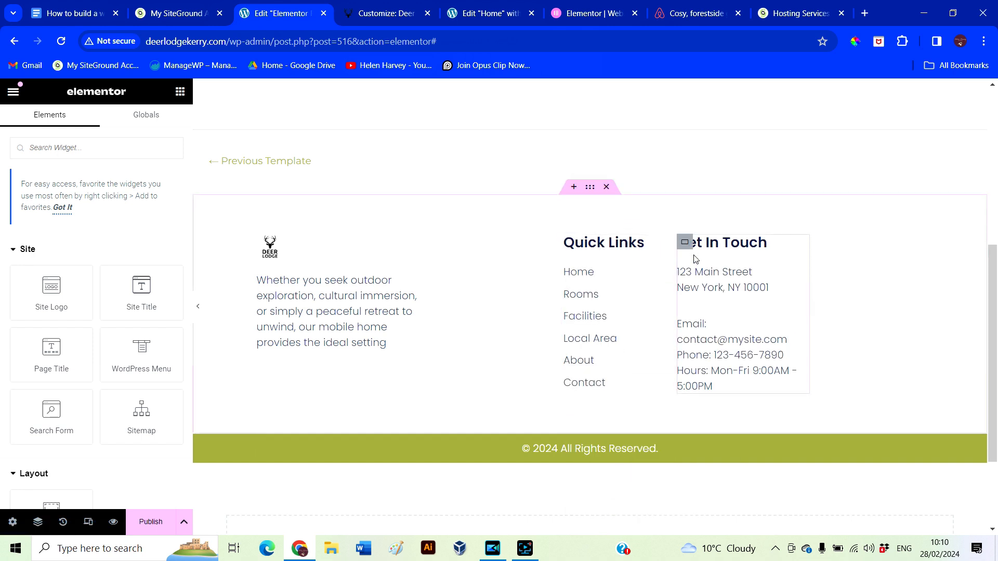
# Enter the lodge's address and replace the placeholder email text with the lodge's email address
pyautogui.click(684, 242)
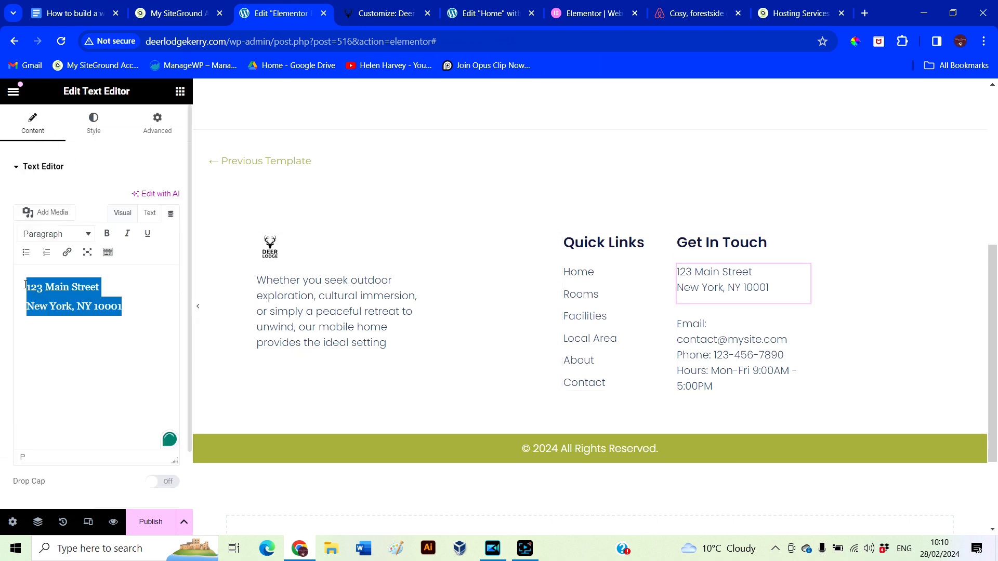
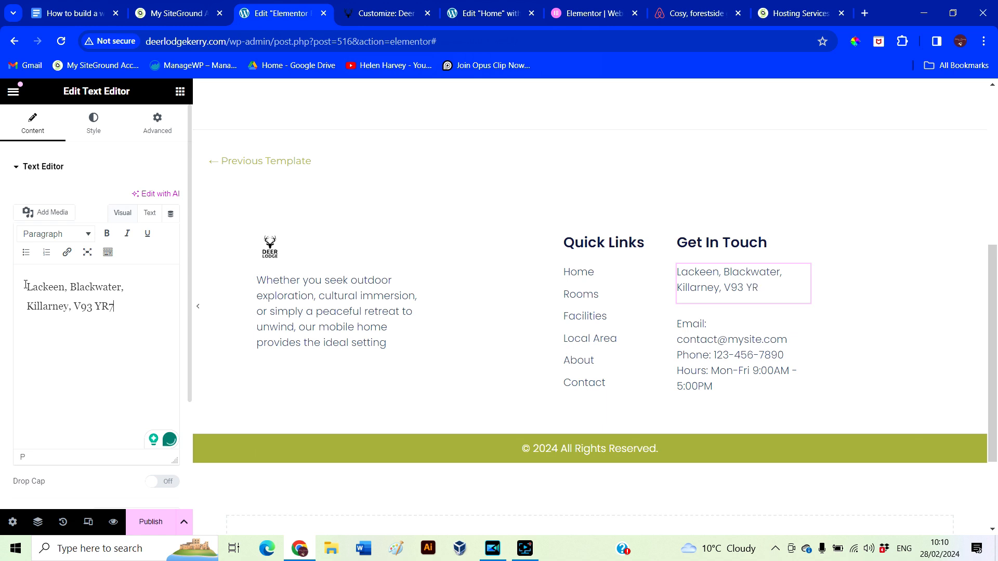
pyautogui.click(725, 348)
pyautogui.click(85, 254)
pyautogui.moveTo(119, 293); pyautogui.dragTo(48, 294)
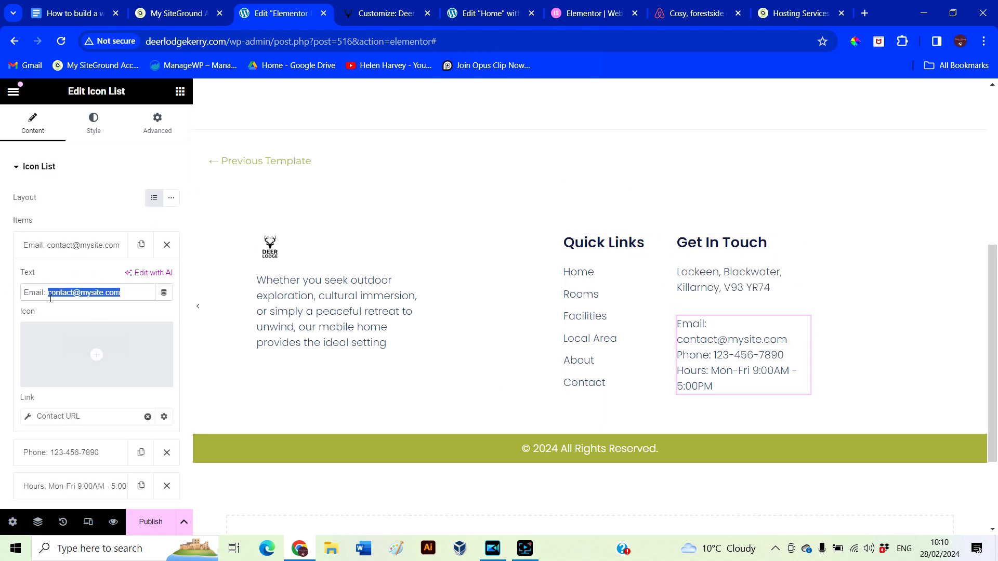
pyautogui.write('helen@')
pyautogui.press('BackSpace')
pyautogui.press('BackSpace')
pyautogui.press('BackSpace')
pyautogui.press('BackSpace')
pyautogui.press('BackSpace')
pyautogui.press('BackSpace')
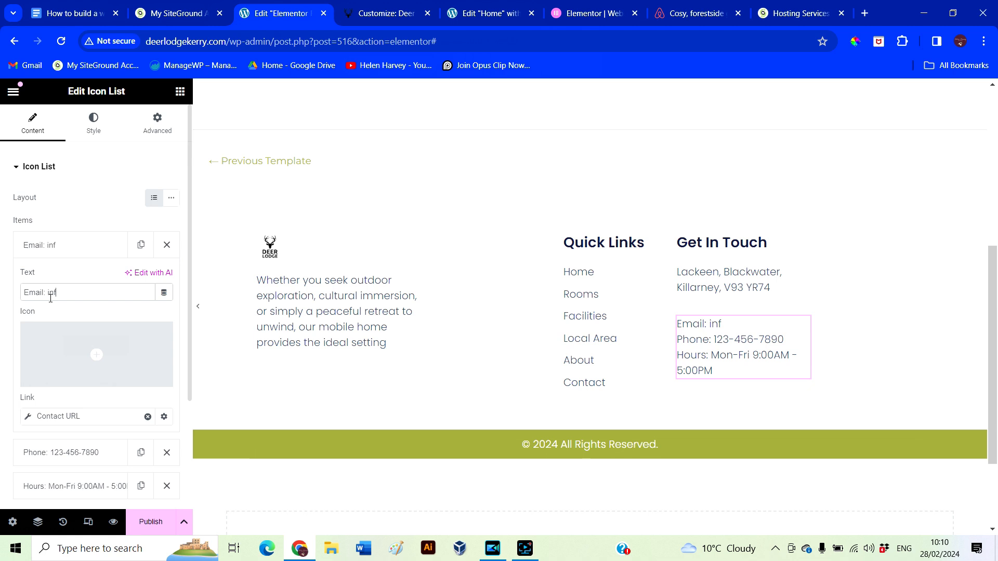
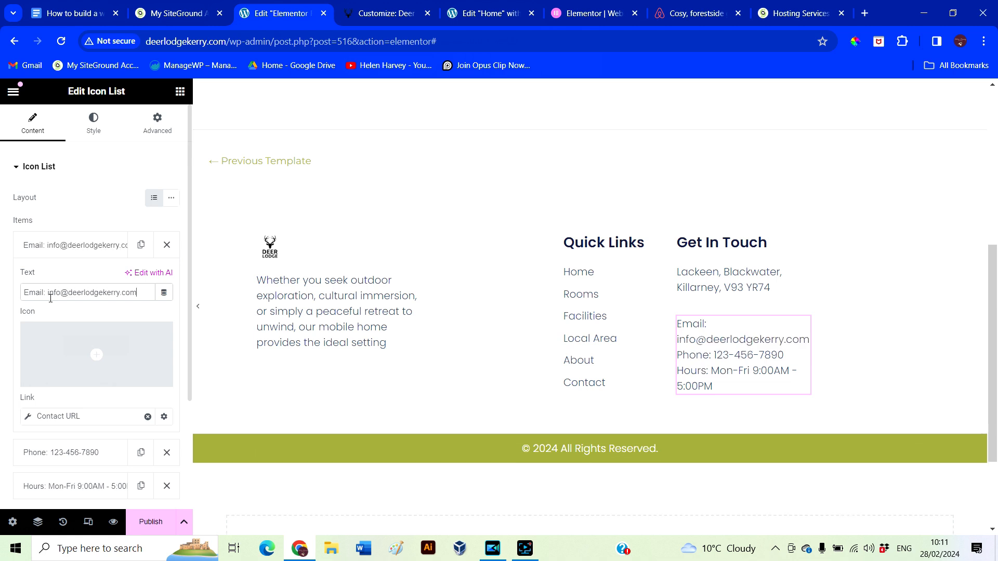
# Point the email link at the lodge's email address and delete the Phone and Hours items
pyautogui.scroll(-1, 89, 353)
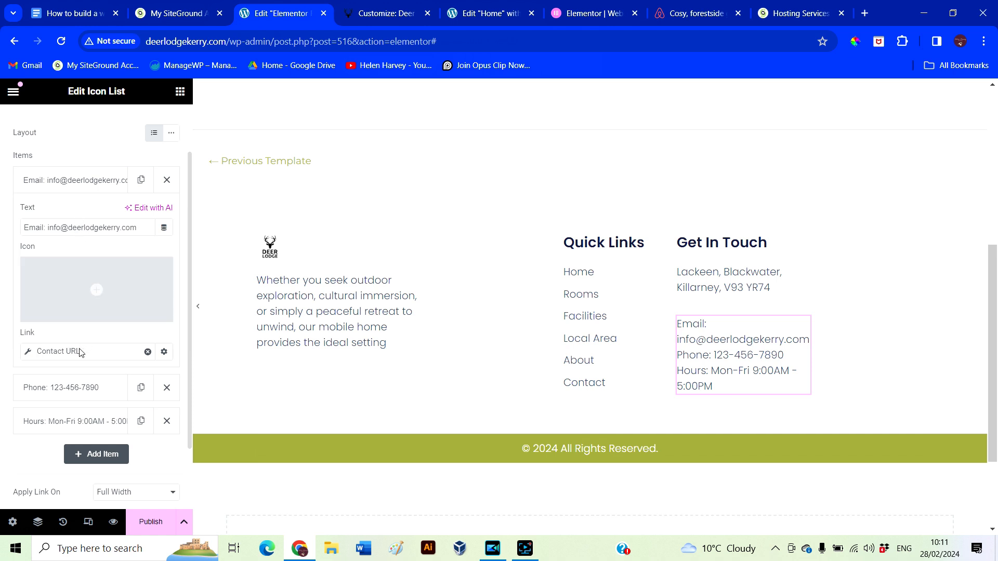
pyautogui.click(72, 357)
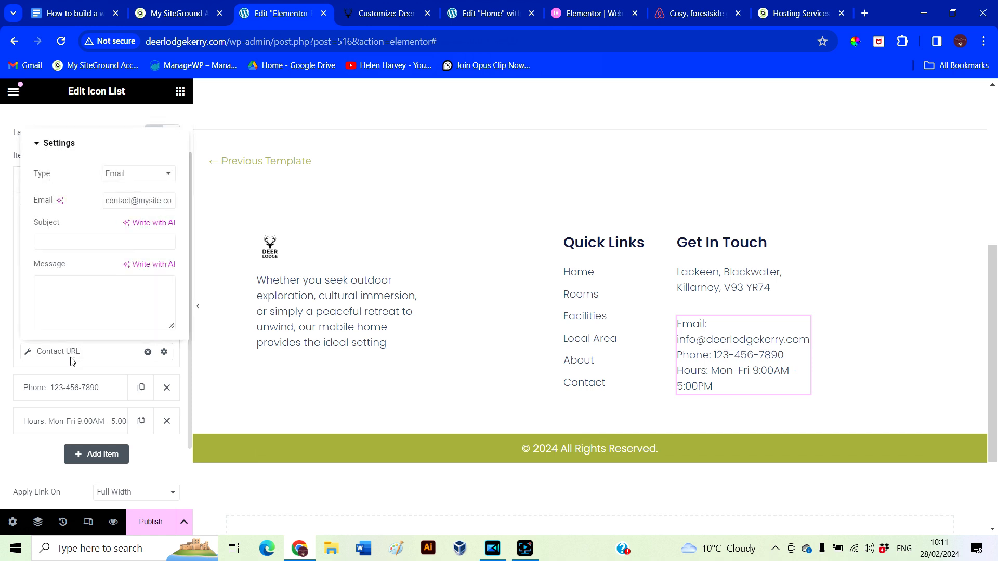
pyautogui.tripleClick(105, 199)
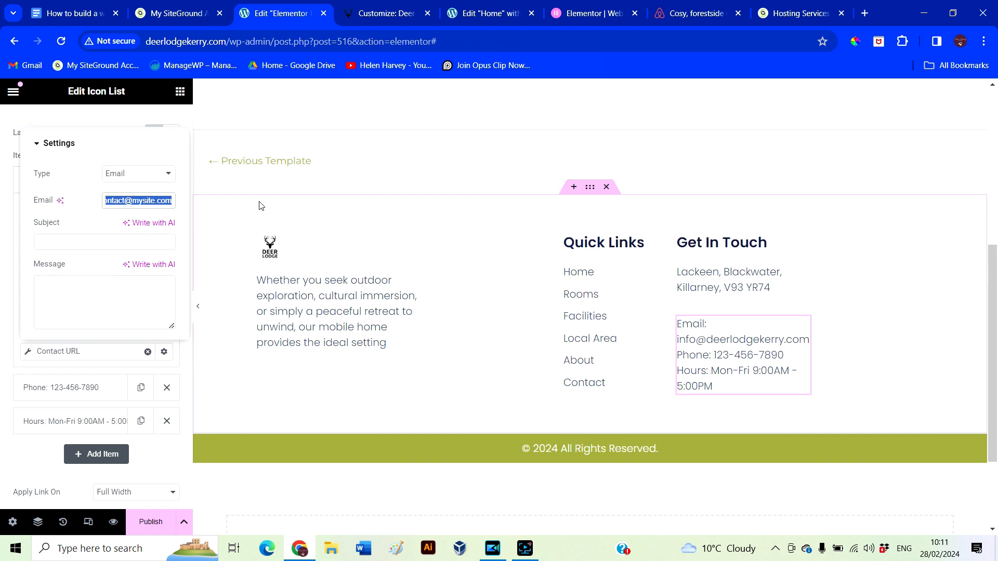
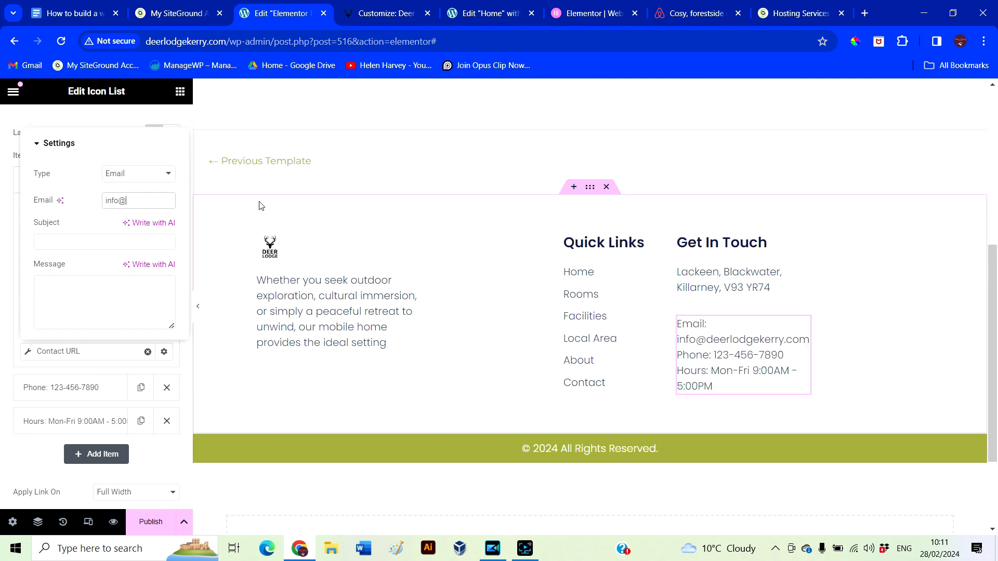
pyautogui.click(71, 392)
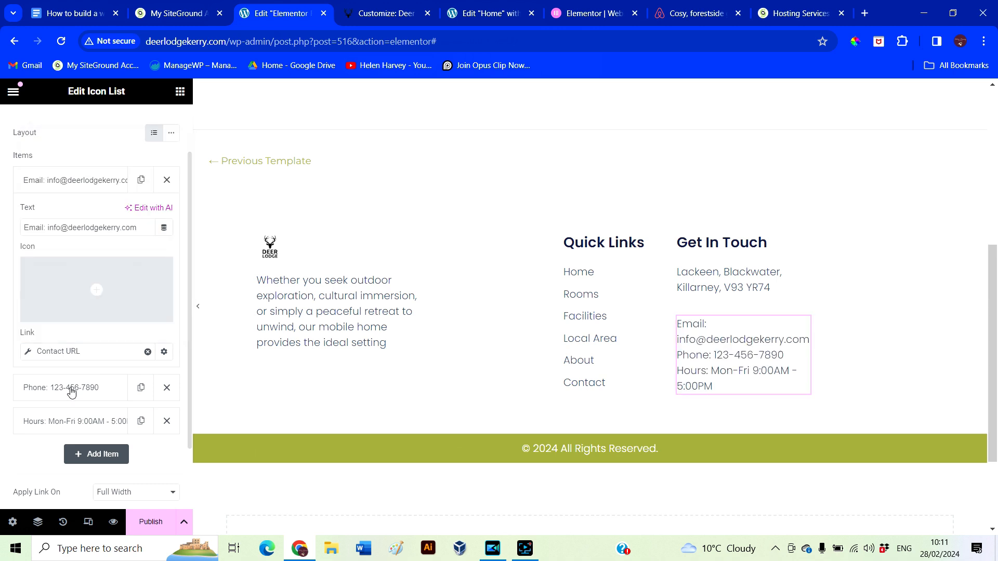
pyautogui.click(170, 394)
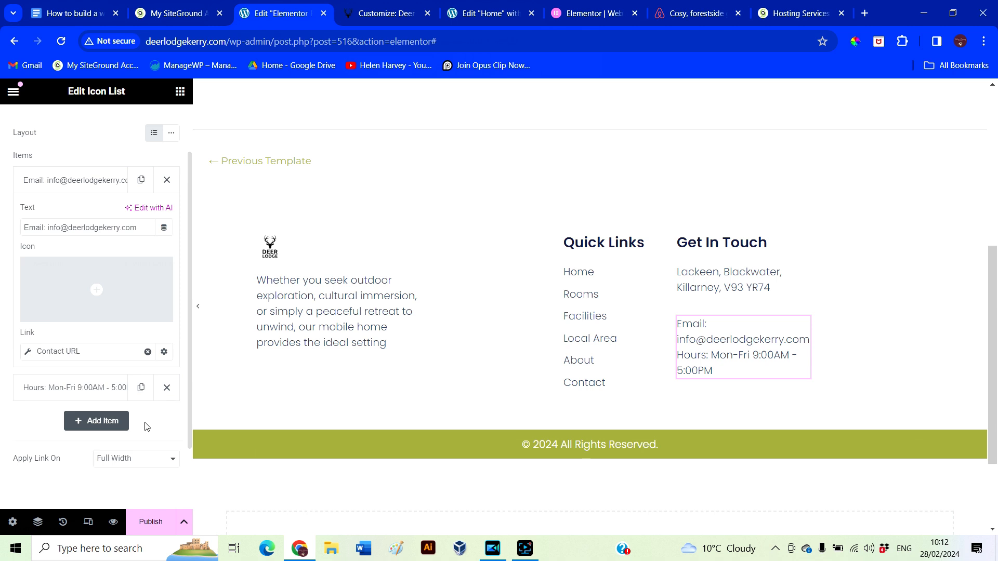
pyautogui.click(166, 388)
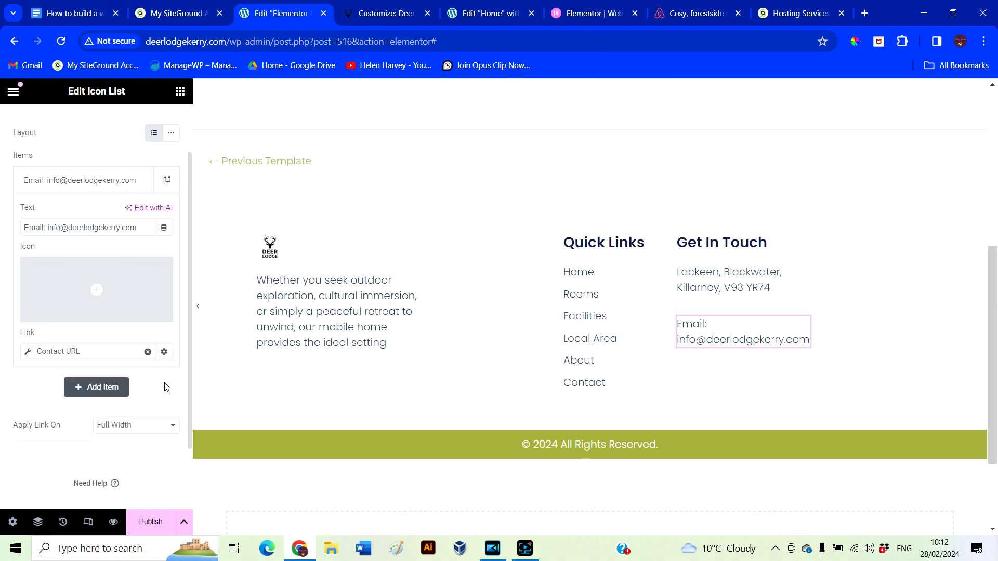
# Widen the Get In Touch column to 37% and the Quick Links column to 22%
pyautogui.click(572, 243)
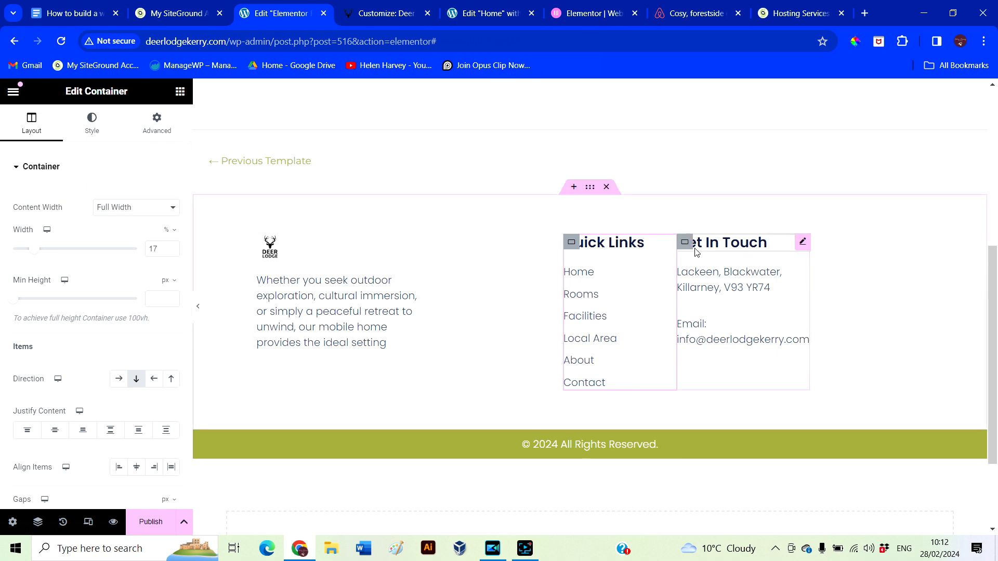
pyautogui.click(683, 241)
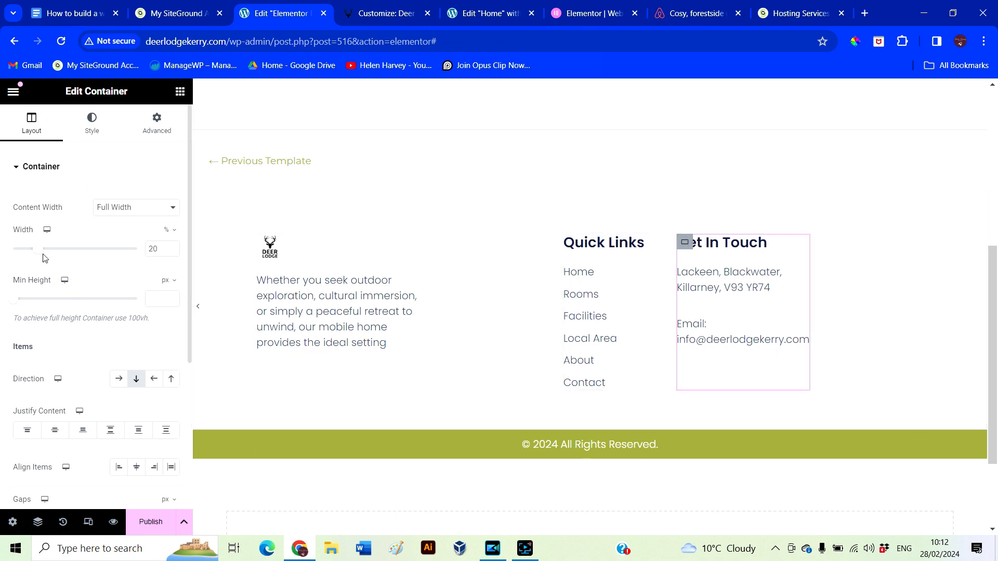
pyautogui.moveTo(40, 254); pyautogui.dragTo(61, 261)
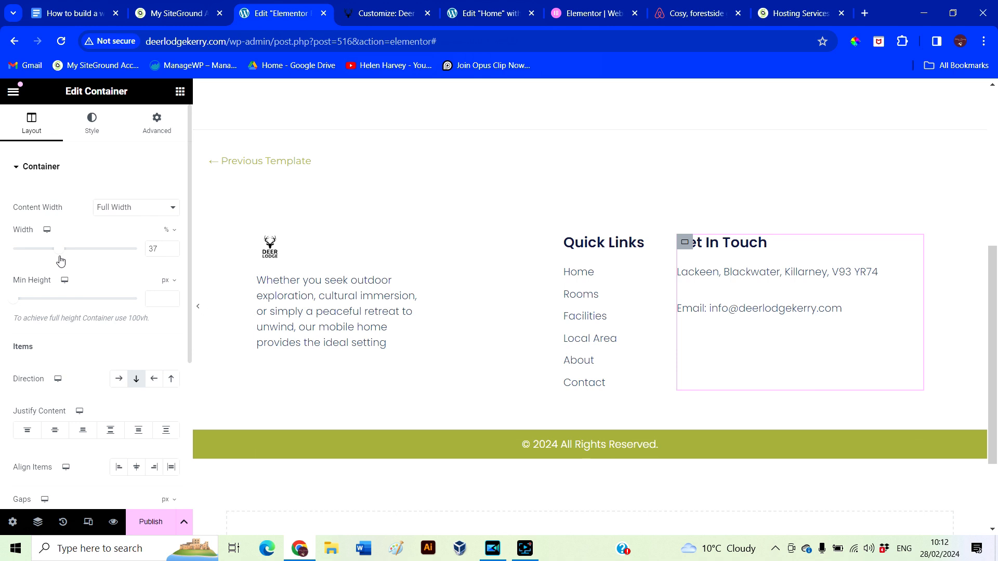
pyautogui.click(609, 285)
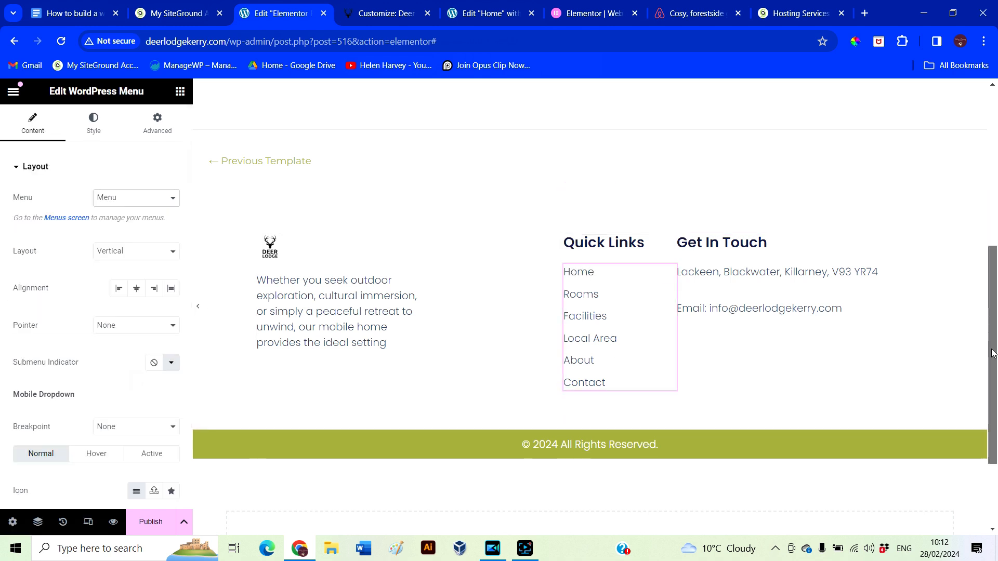
pyautogui.click(97, 136)
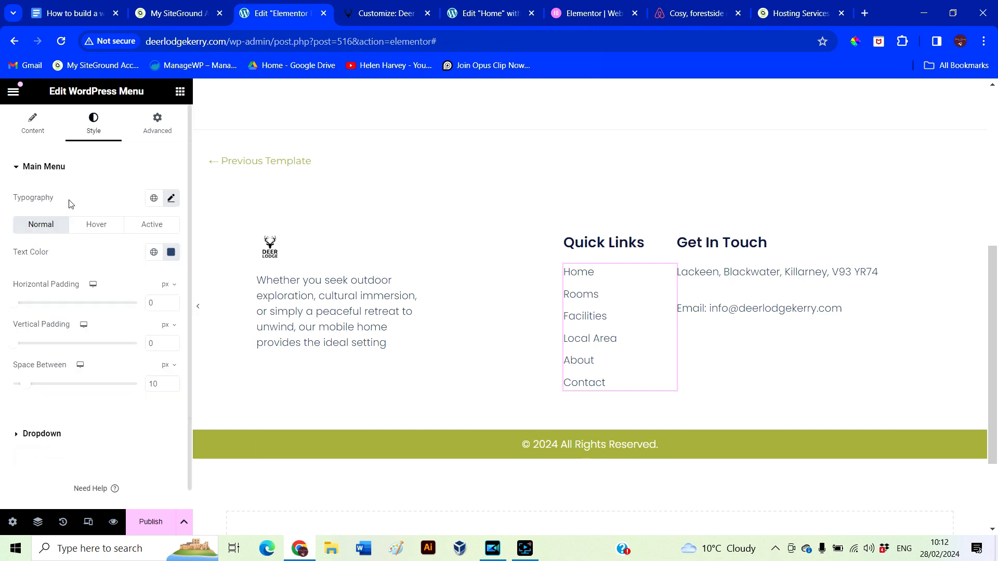
pyautogui.click(565, 245)
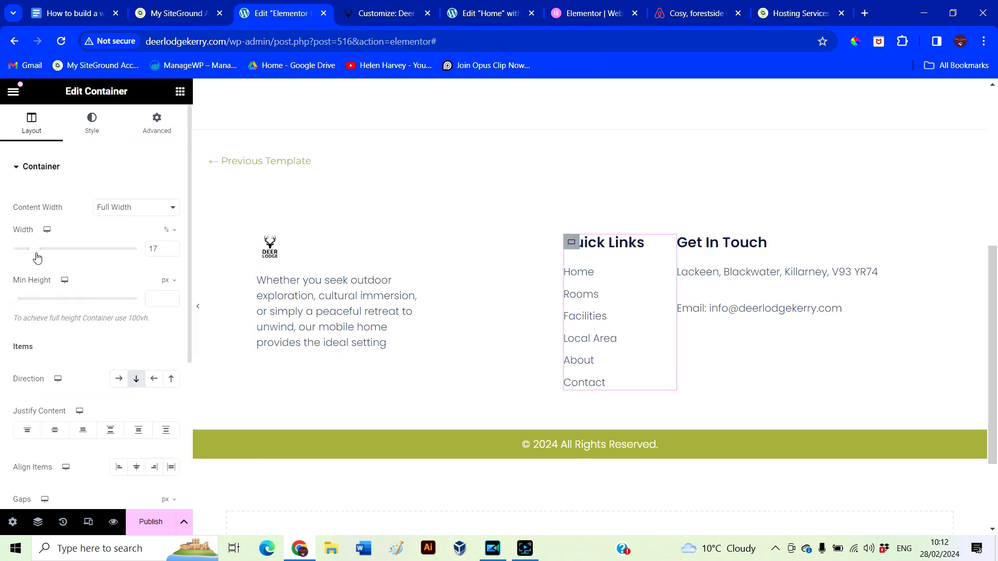
pyautogui.moveTo(38, 257); pyautogui.dragTo(43, 259)
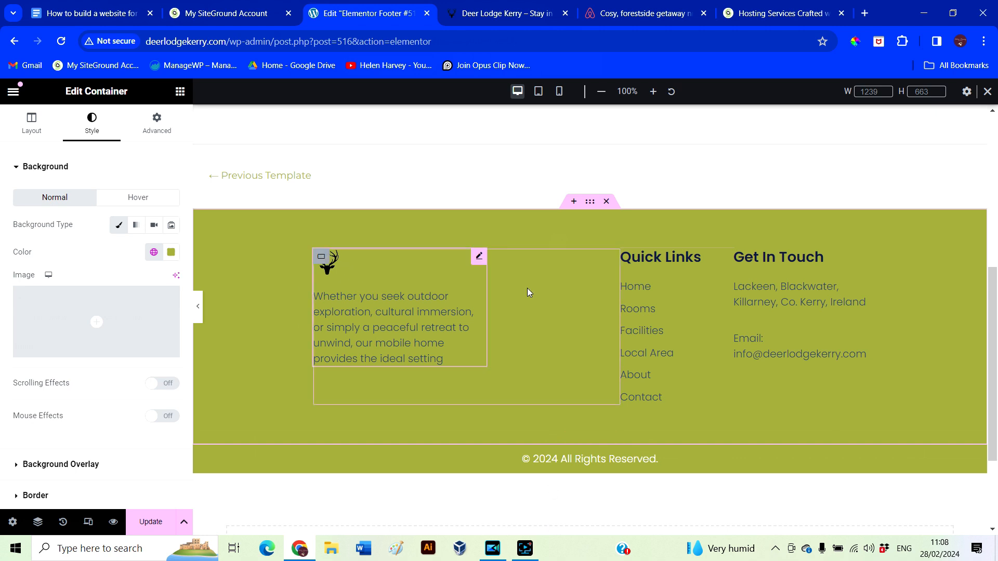
pyautogui.click(591, 202)
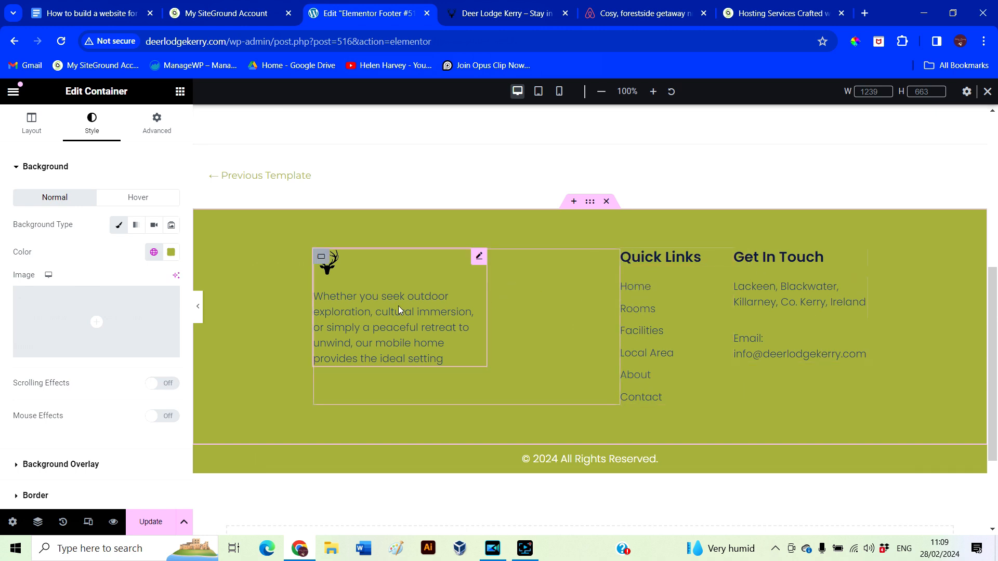
# In Tablet Portrait view, change the logo block's right padding from 35 to 0
pyautogui.click(541, 93)
pyautogui.scroll(-1, 608, 384)
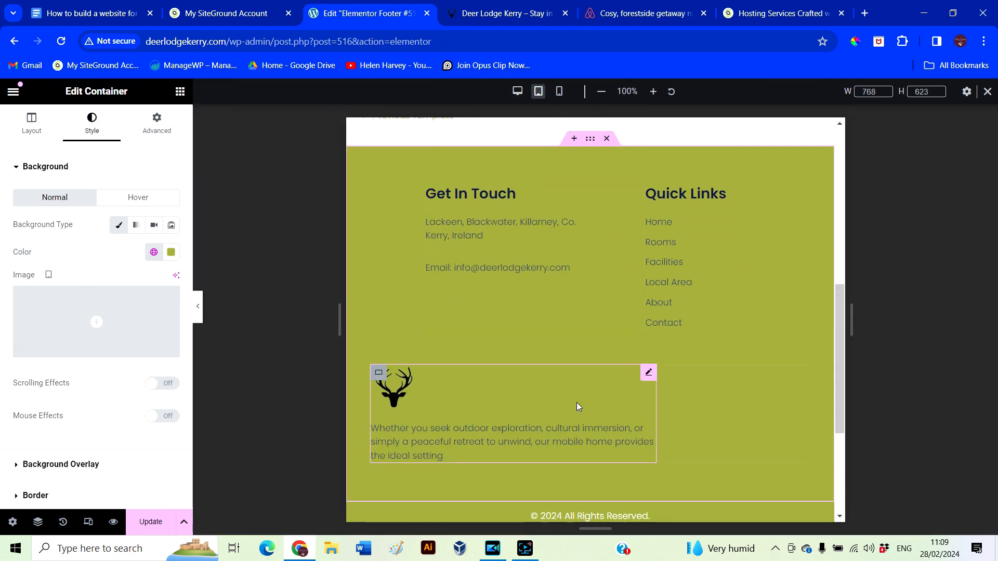
pyautogui.click(377, 376)
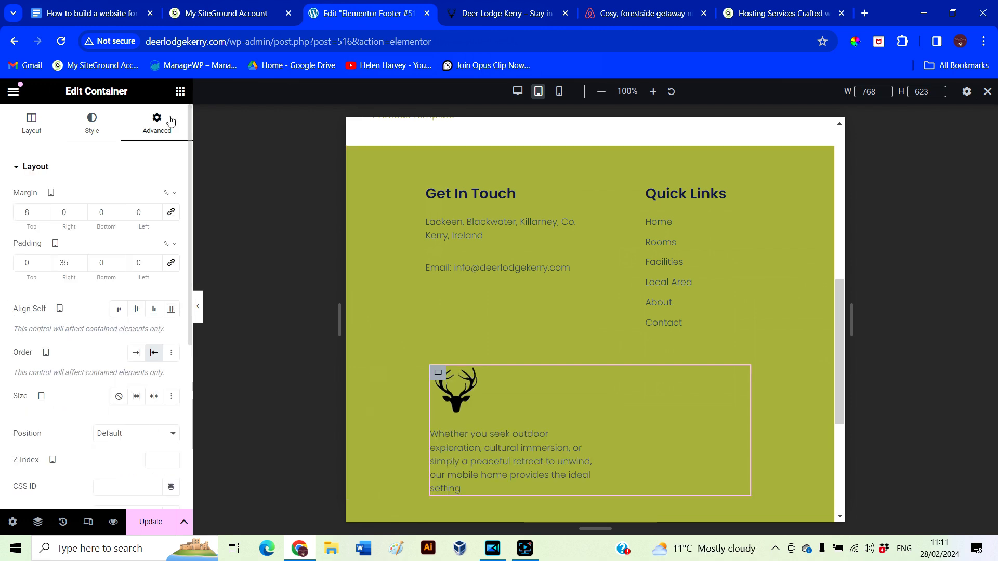
pyautogui.doubleClick(73, 266)
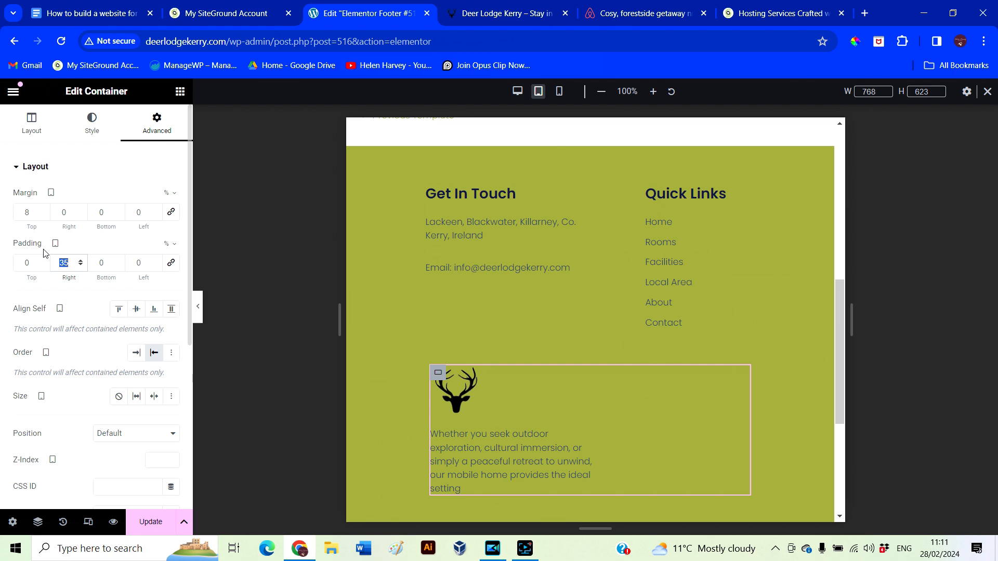
pyautogui.write('0')
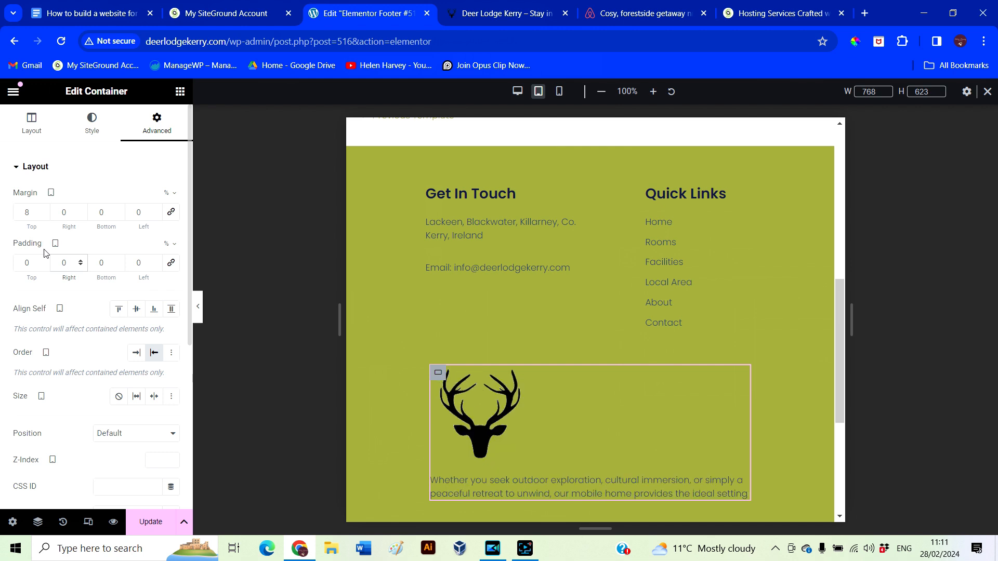
# Set the deer image box's description text size to 16 px
pyautogui.click(489, 402)
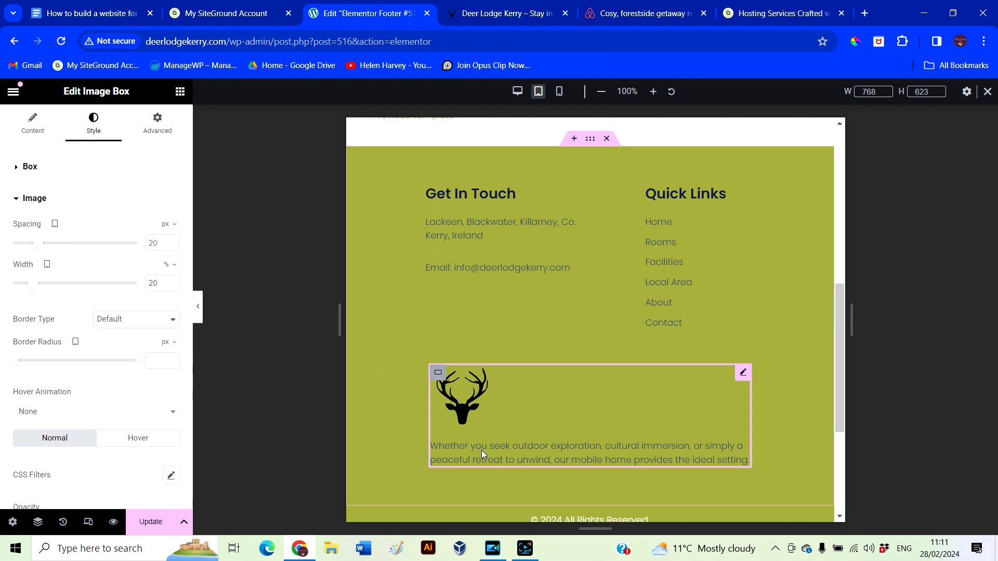
pyautogui.click(44, 125)
pyautogui.scroll(-3, 89, 330)
pyautogui.scroll(3, 104, 312)
pyautogui.click(103, 130)
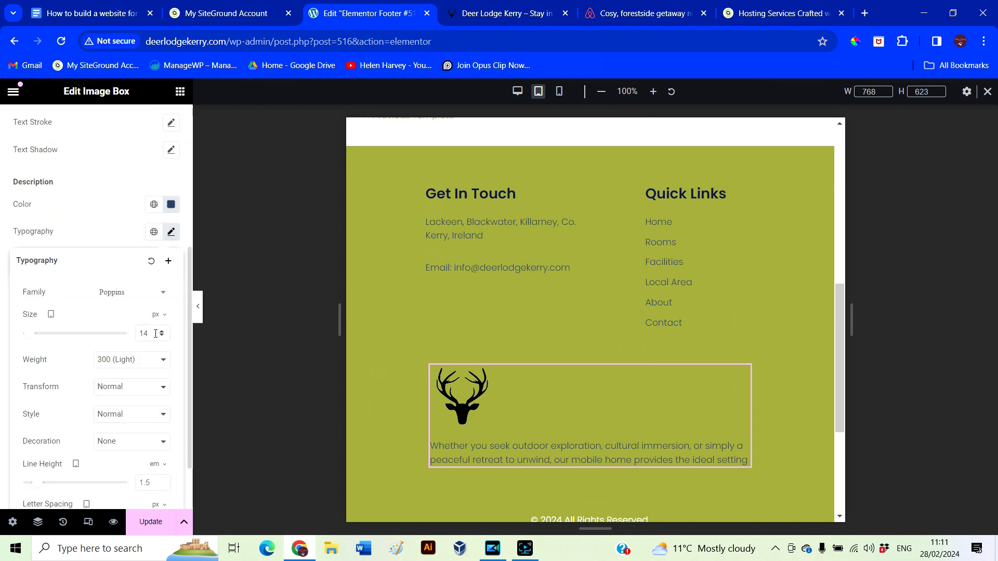
pyautogui.moveTo(155, 335); pyautogui.dragTo(112, 339)
pyautogui.write('16')
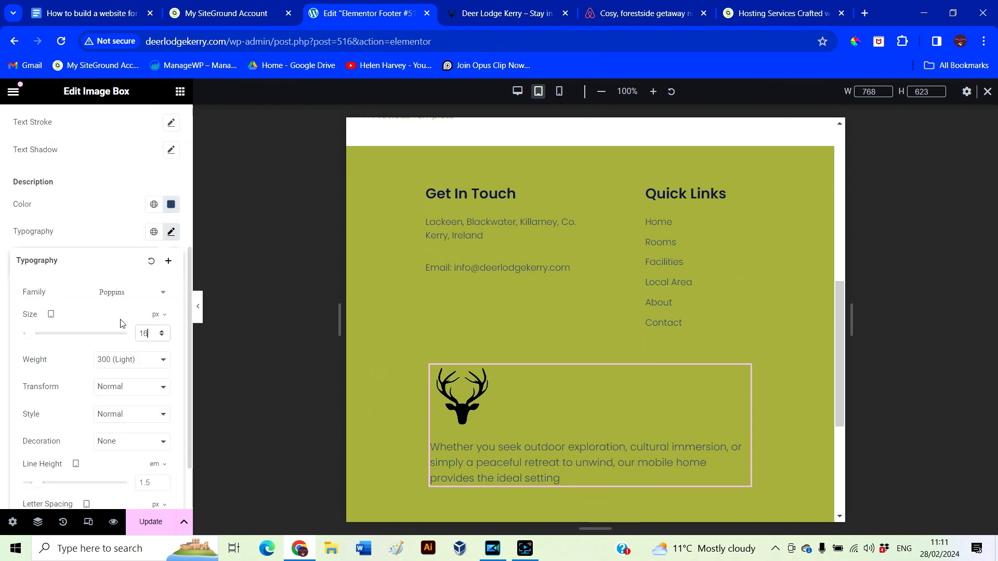
# Set the address and email text sizes to 16 px
pyautogui.click(538, 223)
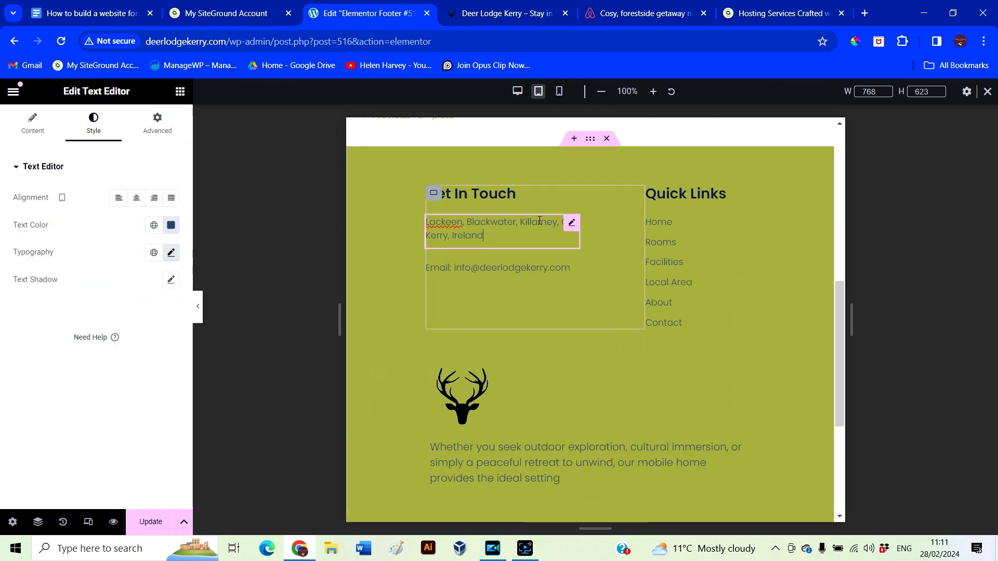
pyautogui.click(170, 254)
pyautogui.doubleClick(143, 353)
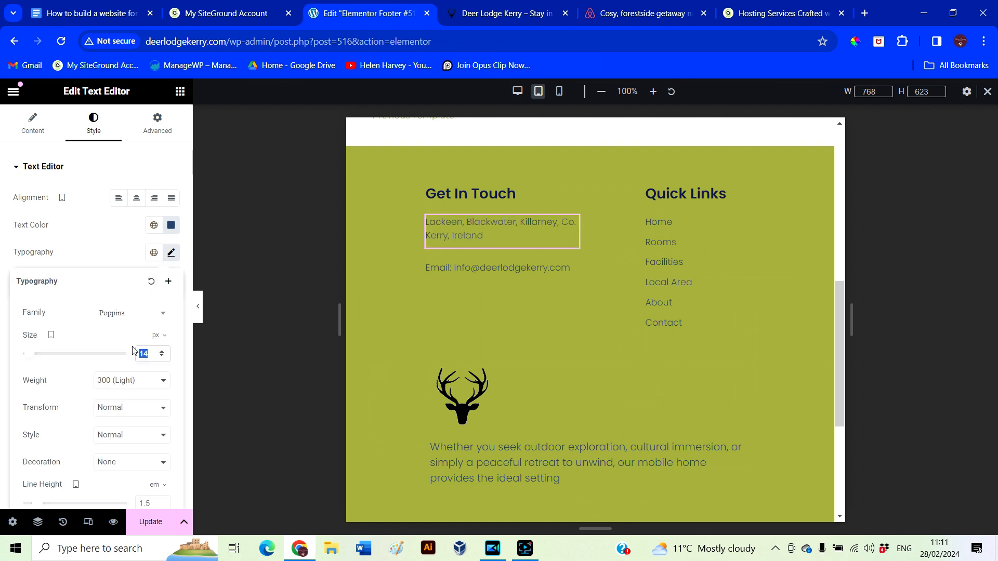
pyautogui.write('16')
pyautogui.click(501, 278)
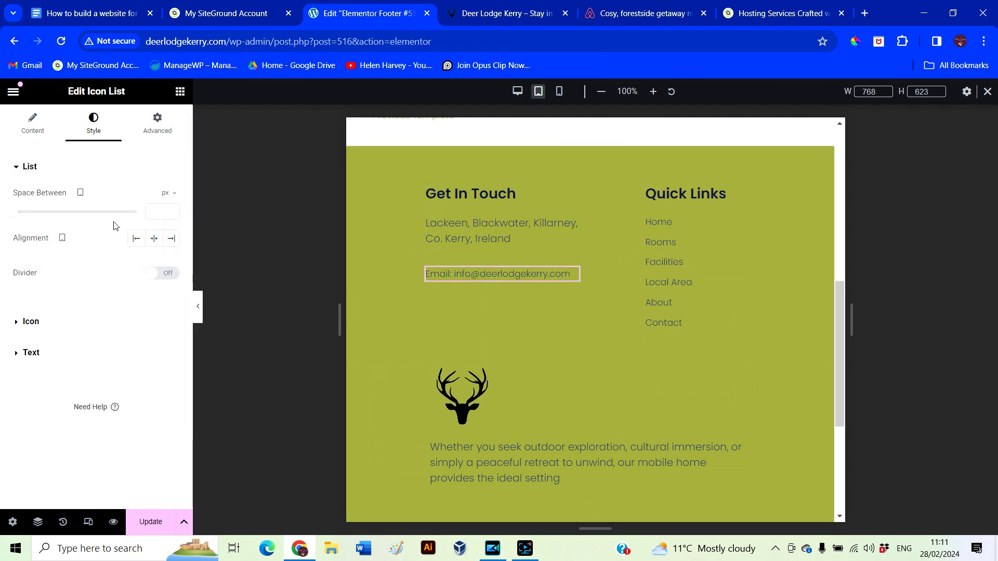
pyautogui.click(45, 356)
pyautogui.click(171, 260)
pyautogui.write('16')
# Set the Quick Links menu text size to 16 px and check the tablet layout
pyautogui.click(661, 232)
pyautogui.click(171, 198)
pyautogui.doubleClick(144, 299)
pyautogui.write('16')
pyautogui.scroll(-1, 576, 392)
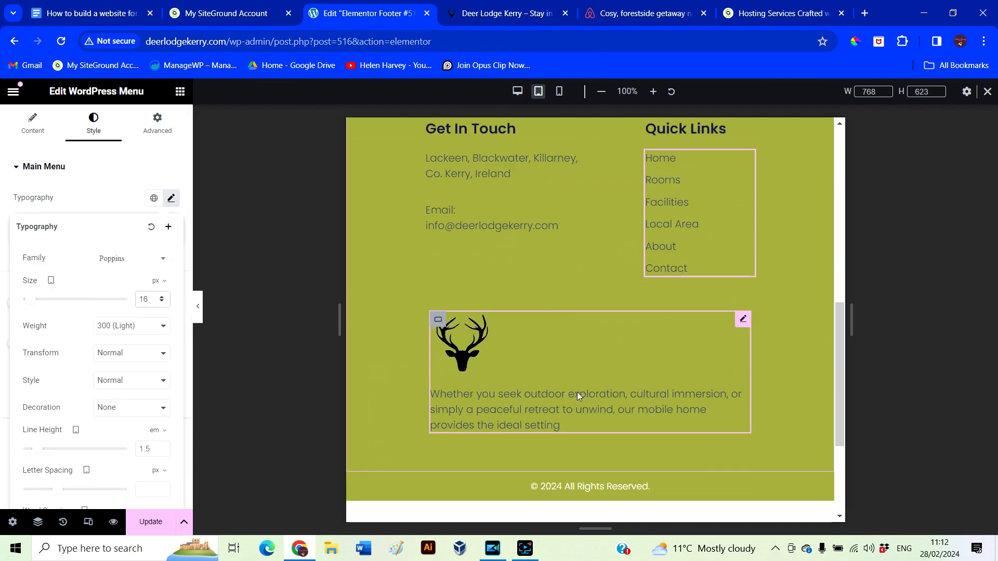
pyautogui.click(199, 311)
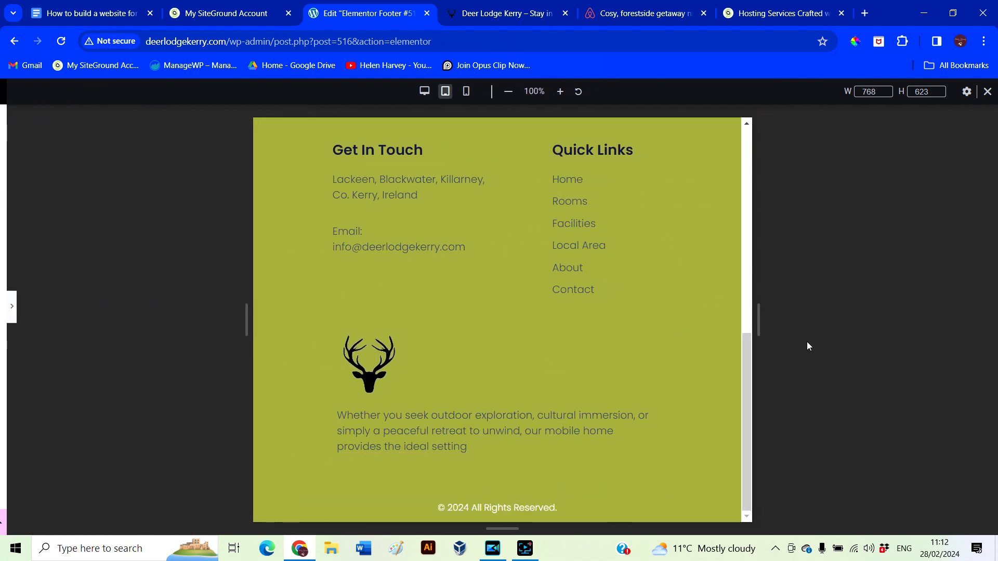
pyautogui.click(677, 362)
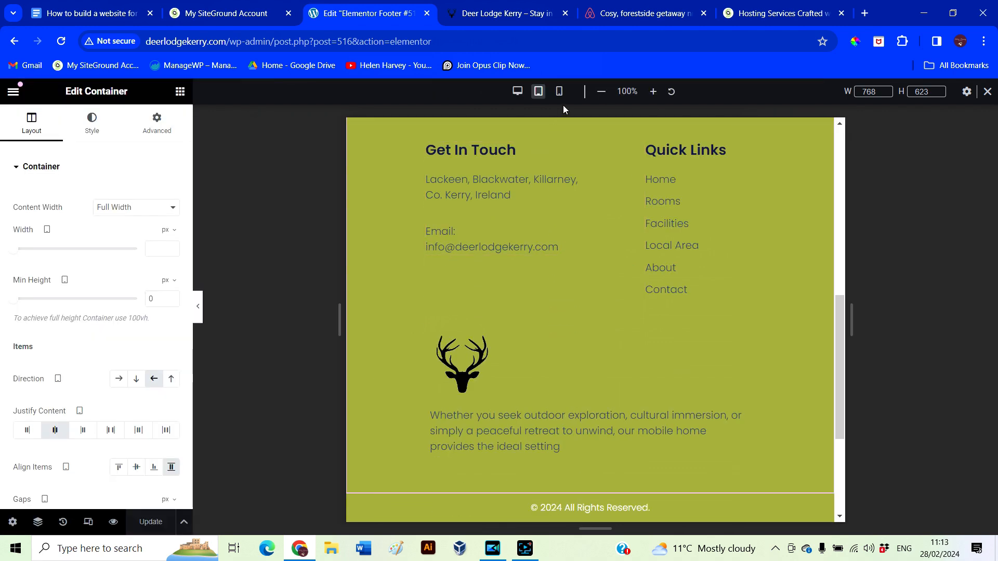
# In mobile view, shrink the gap below the Get In Touch block to 5
pyautogui.click(560, 92)
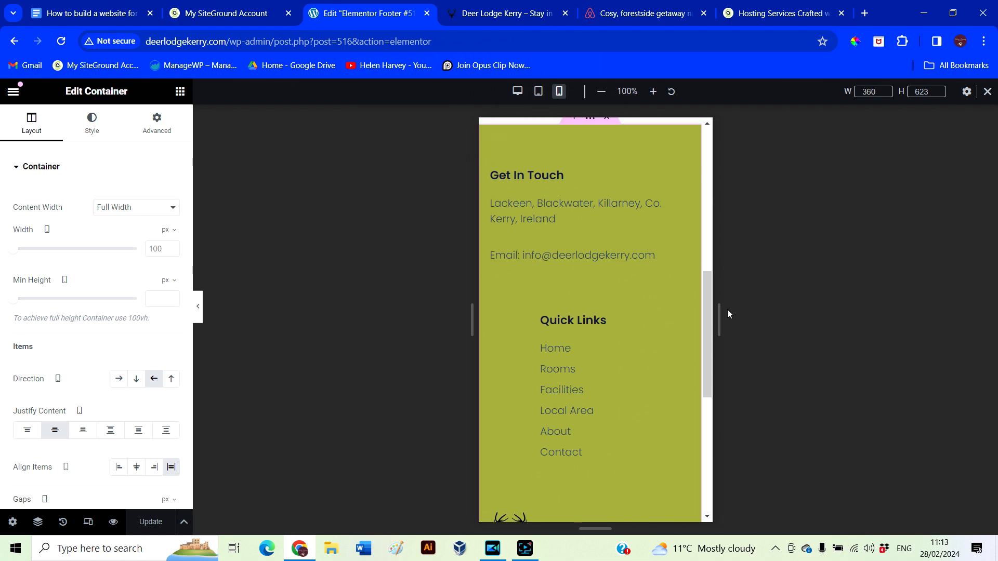
pyautogui.scroll(-2, 632, 429)
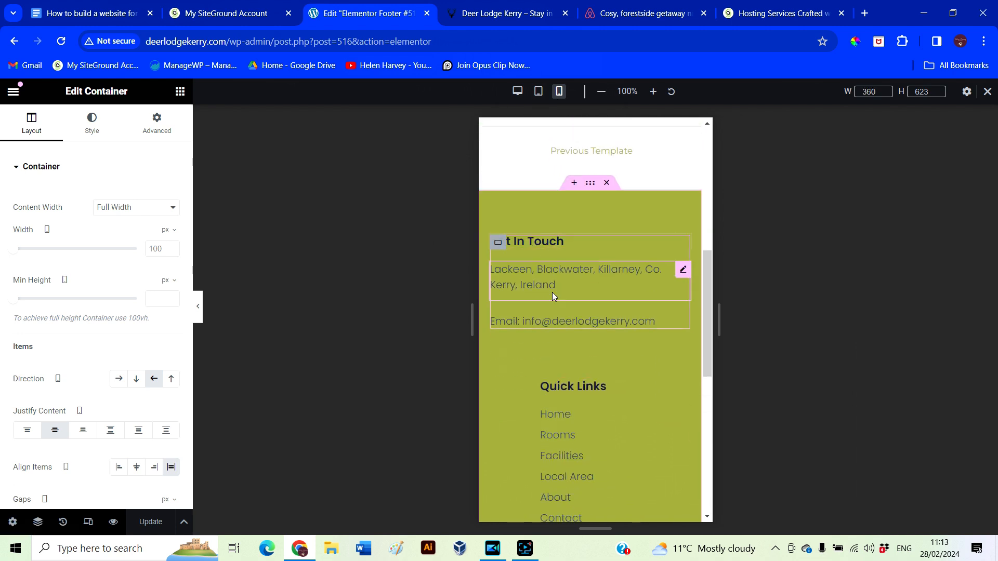
pyautogui.click(547, 389)
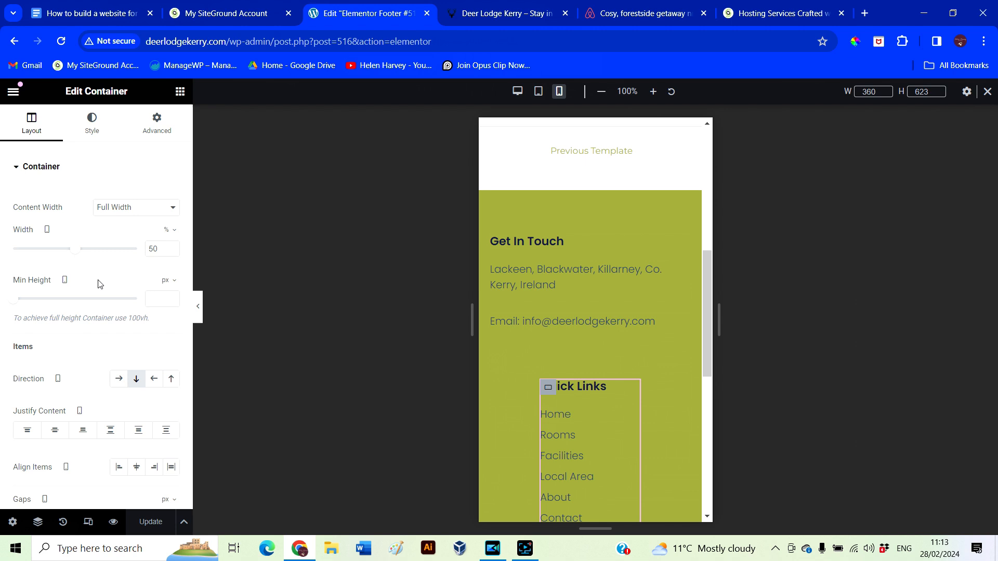
pyautogui.click(159, 127)
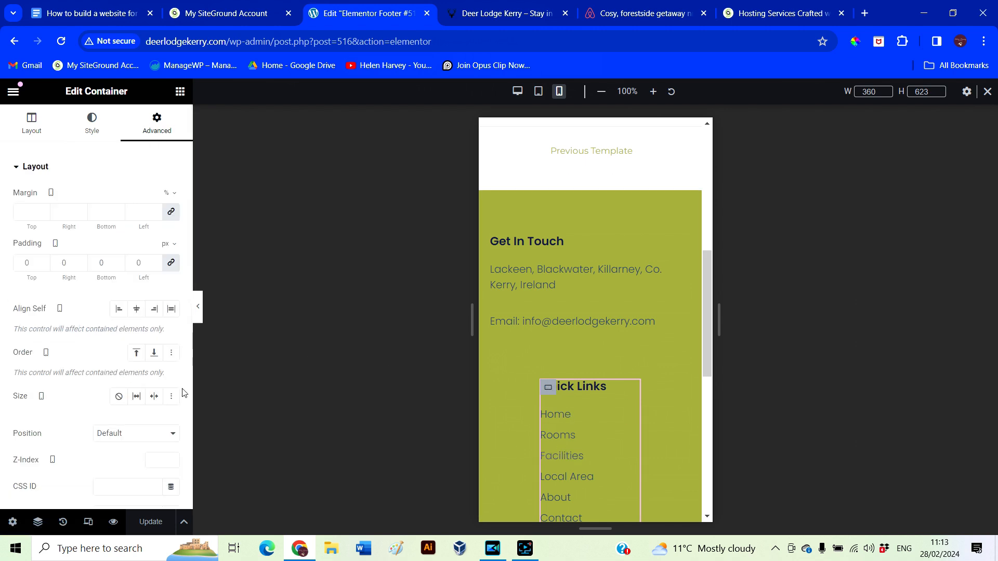
pyautogui.click(38, 121)
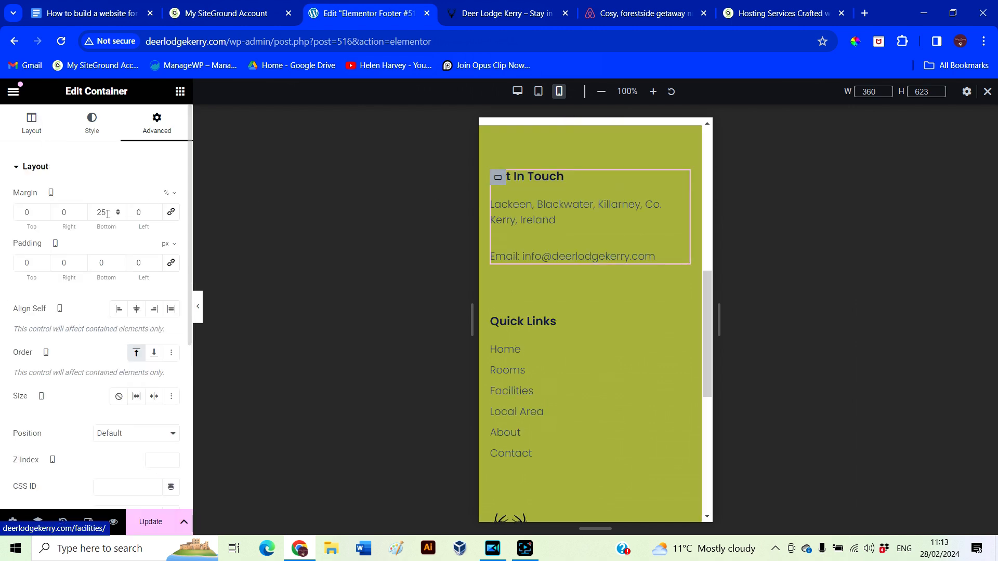
pyautogui.click(119, 214)
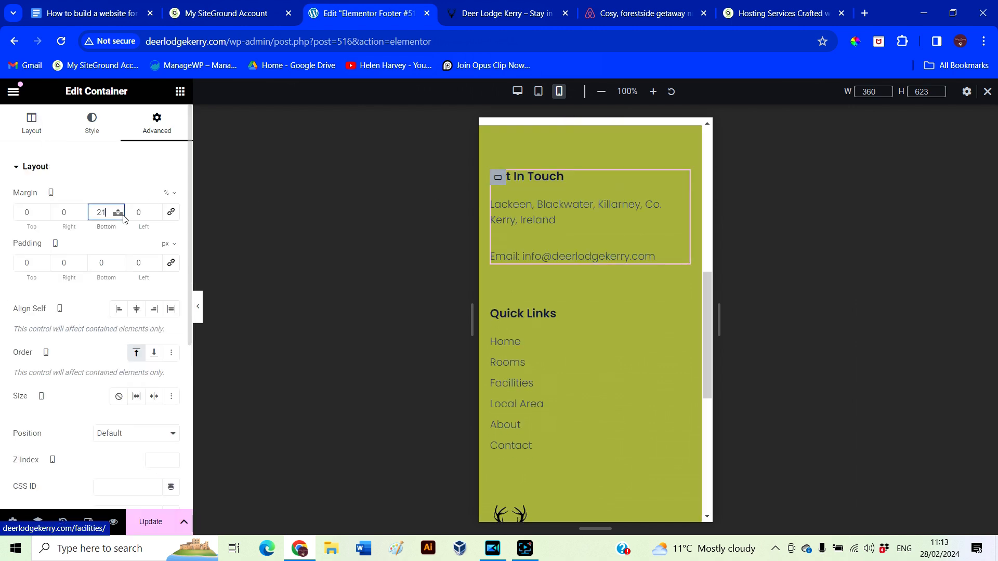
pyautogui.click(118, 215)
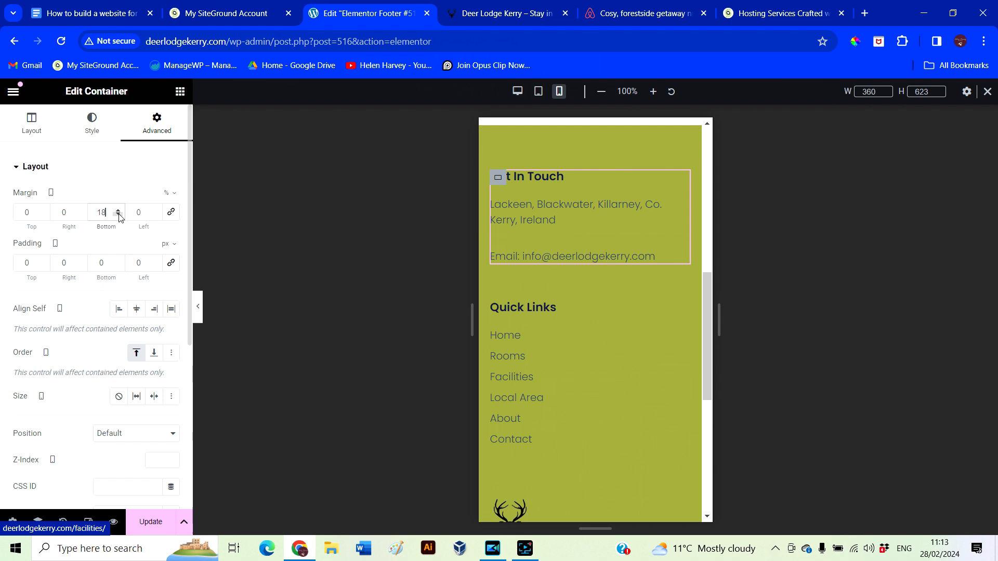
pyautogui.write('5')
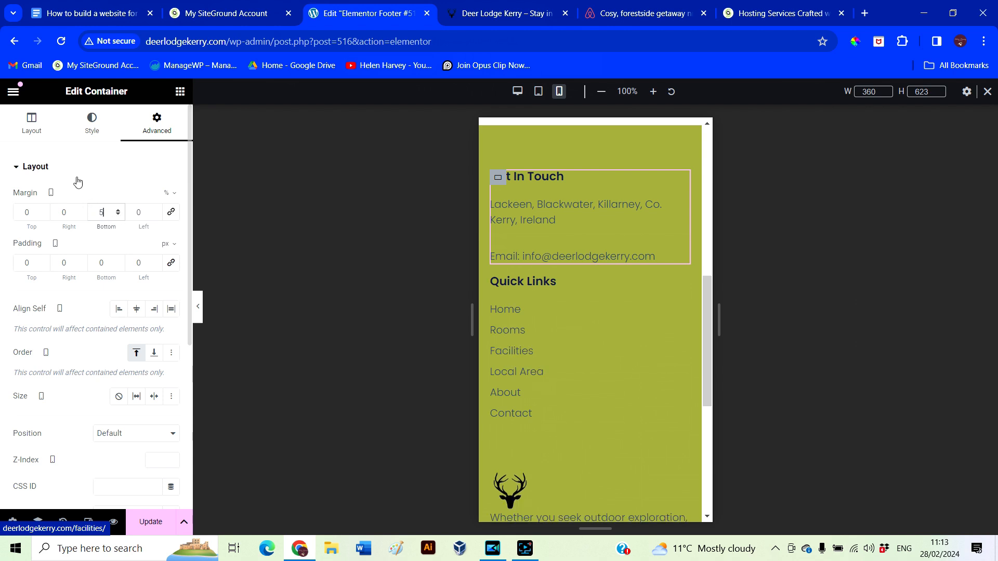
pyautogui.scroll(-3, 598, 338)
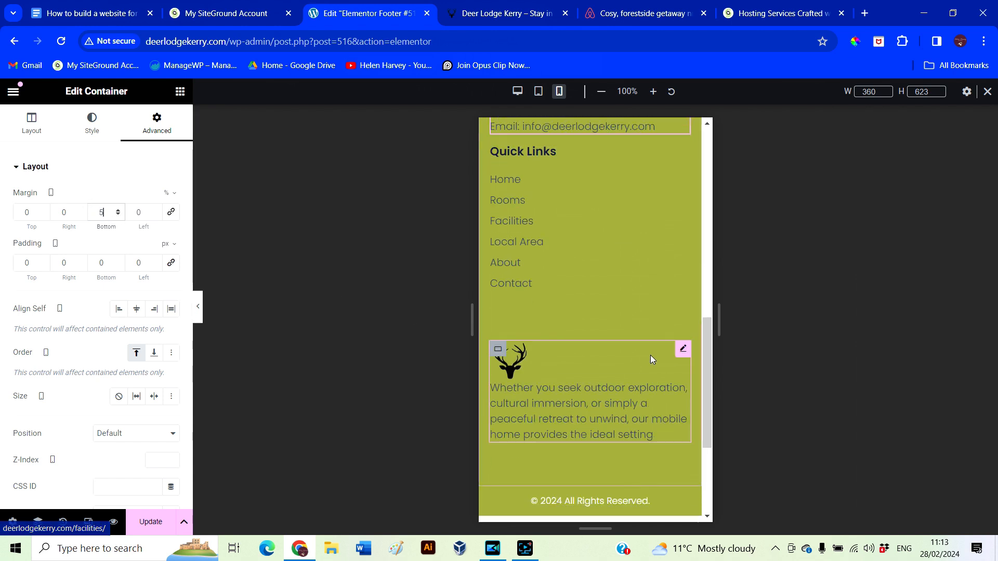
# Reduce the space above the deer logo block to 5 and preview the footer
pyautogui.click(499, 153)
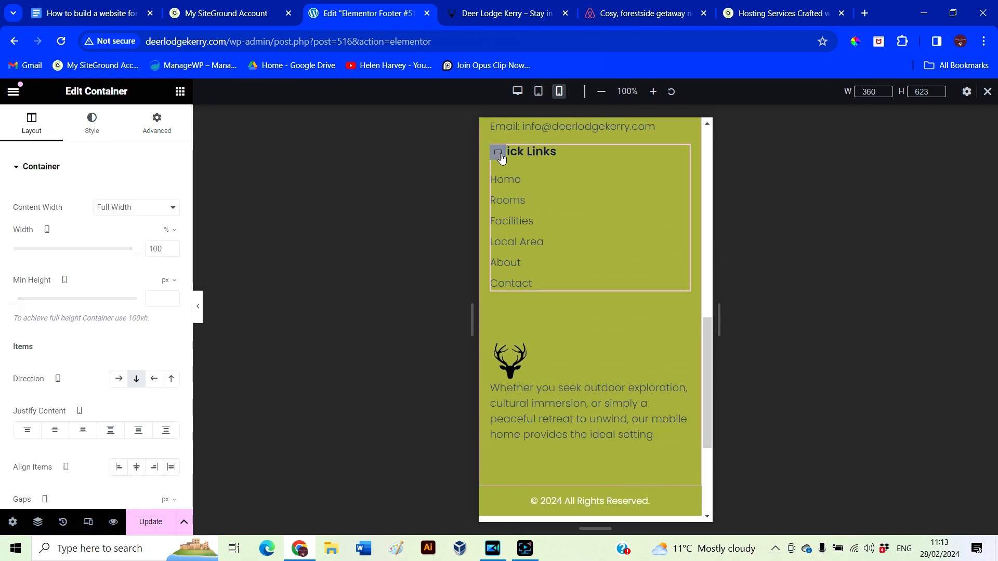
pyautogui.click(158, 124)
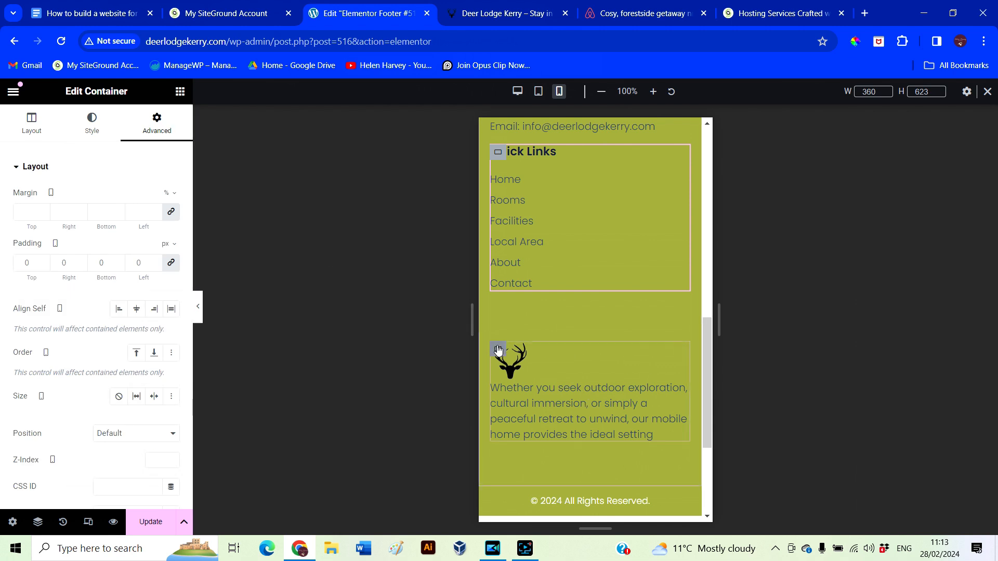
pyautogui.click(498, 349)
pyautogui.moveTo(38, 212); pyautogui.dragTo(20, 182)
pyautogui.write('5')
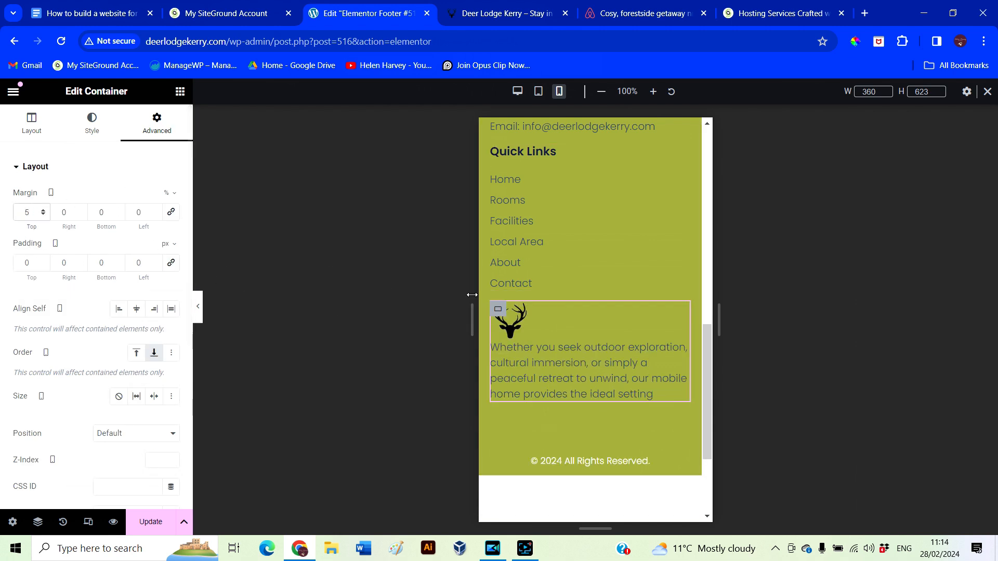
pyautogui.hotkey('ctrl', 'p')
pyautogui.scroll(1, 539, 437)
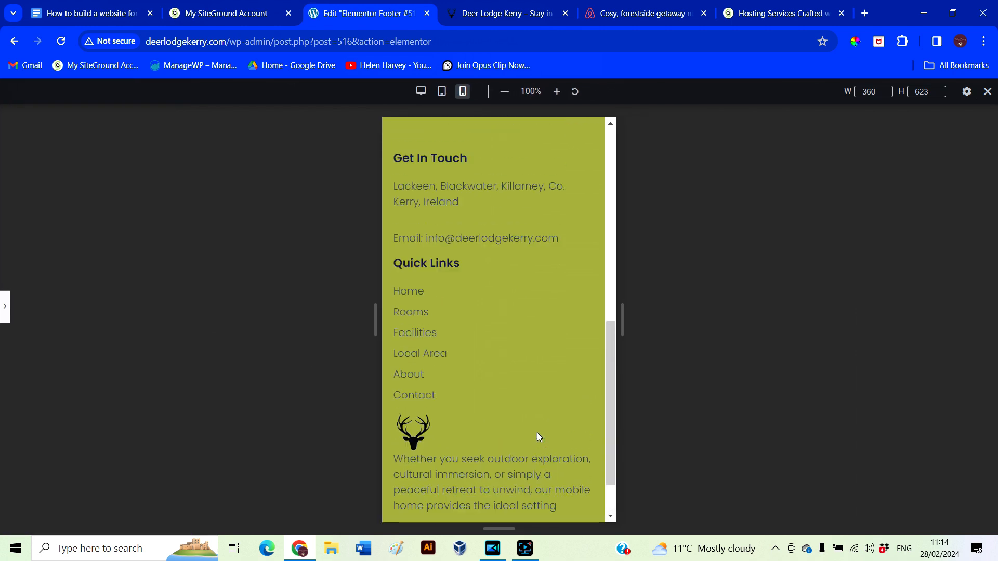
pyautogui.click(5, 311)
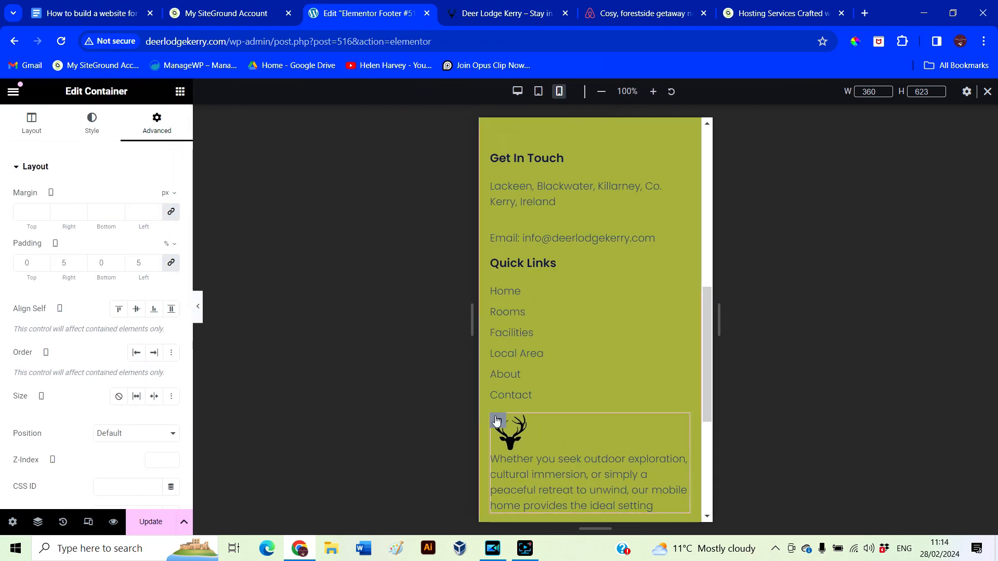
# Set the space above both the deer block and Quick Links to 10
pyautogui.click(496, 421)
pyautogui.moveTo(37, 211); pyautogui.dragTo(2, 177)
pyautogui.write('10')
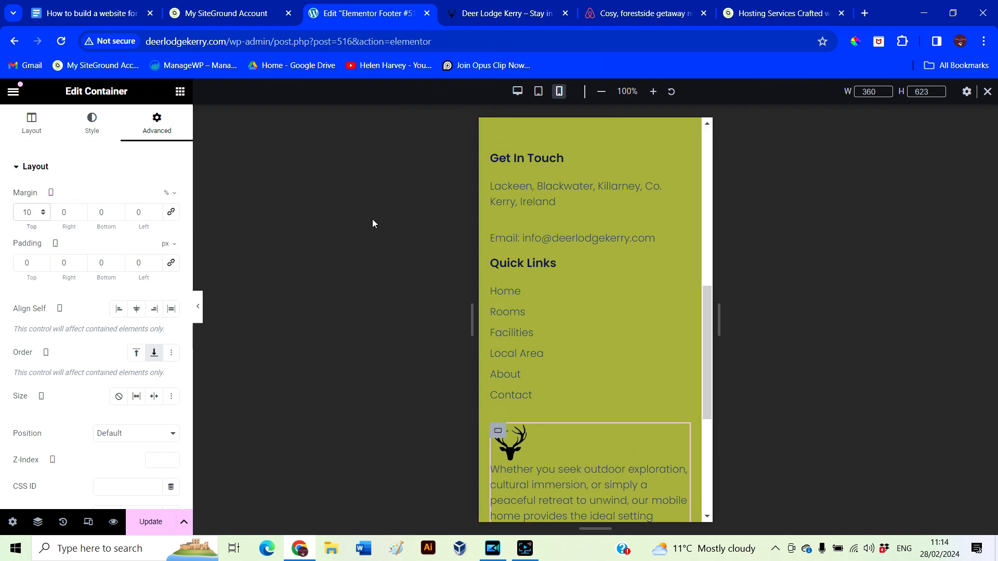
pyautogui.click(506, 266)
pyautogui.moveTo(34, 212); pyautogui.dragTo(23, 196)
pyautogui.write('10')
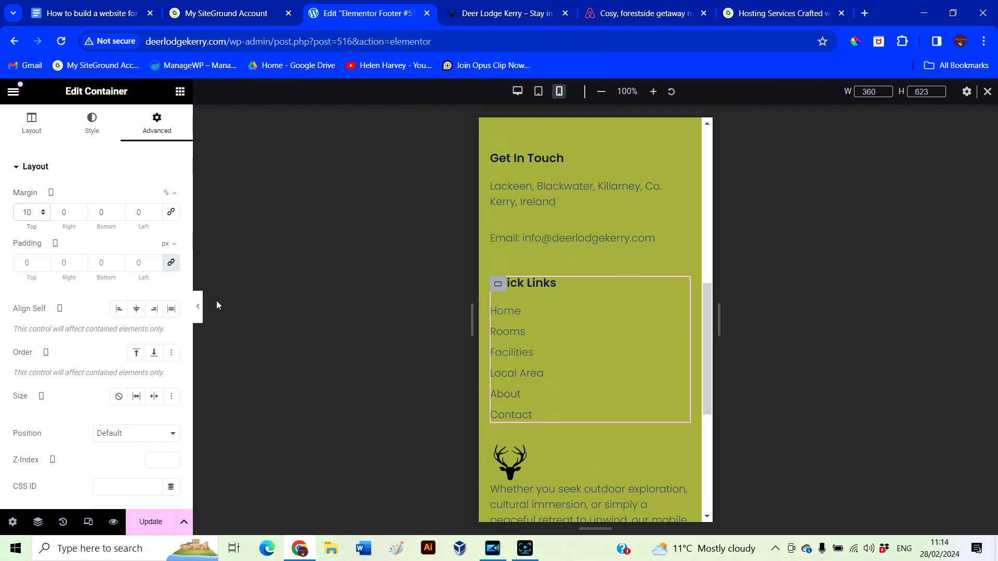
# Raise the space above the deer block to 15 after previewing
pyautogui.click(200, 307)
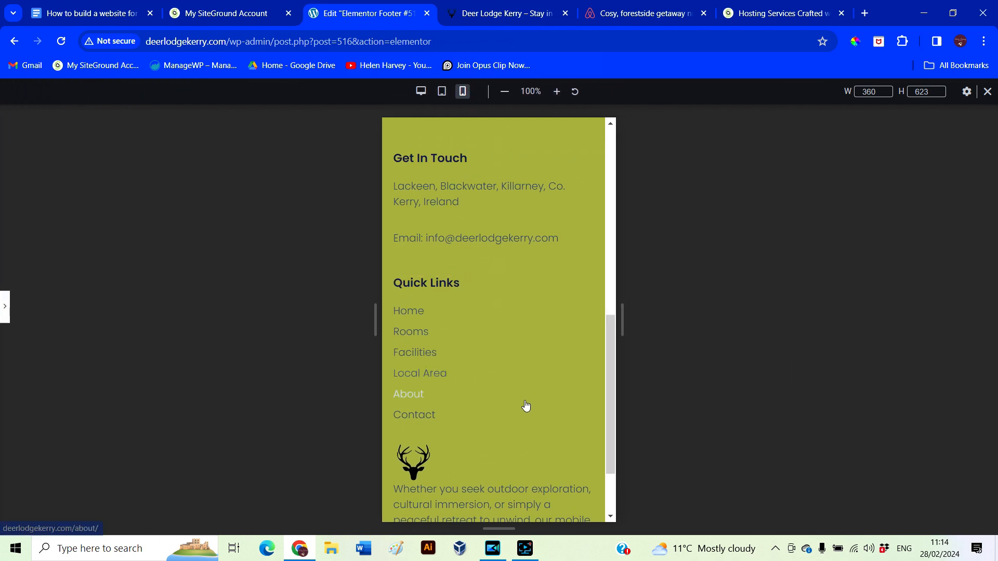
pyautogui.scroll(-2, 493, 323)
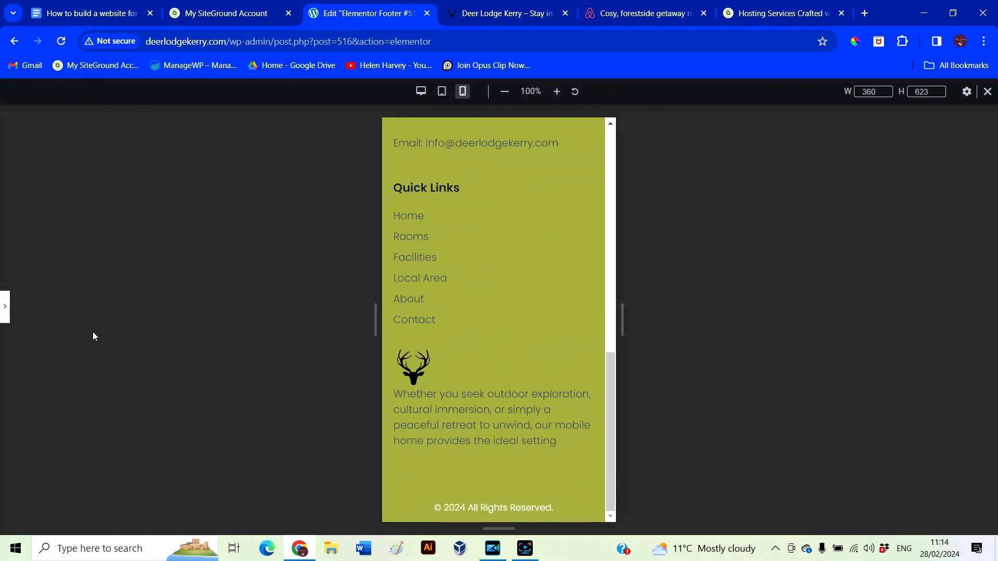
pyautogui.click(5, 306)
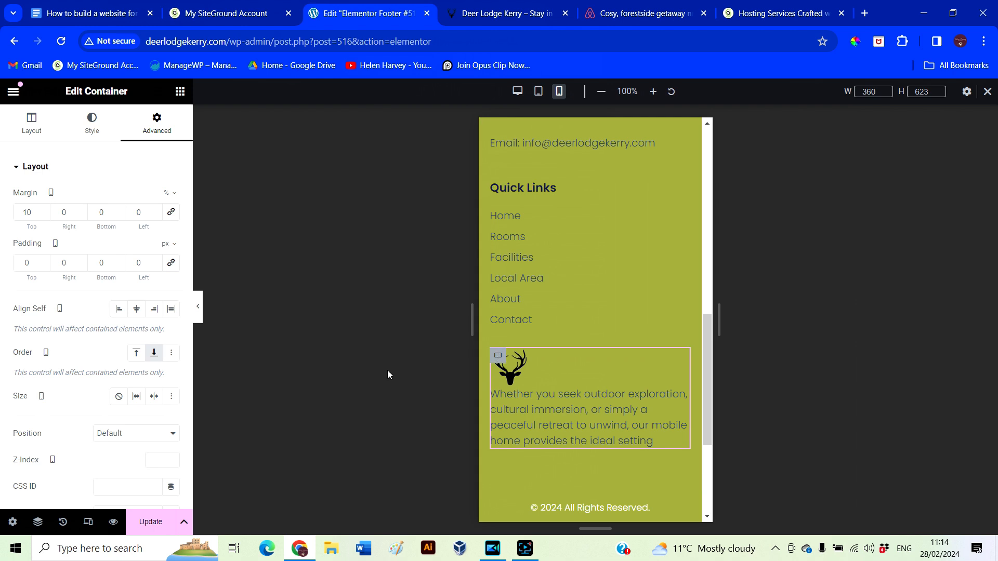
pyautogui.click(43, 211)
pyautogui.scroll(2, 640, 441)
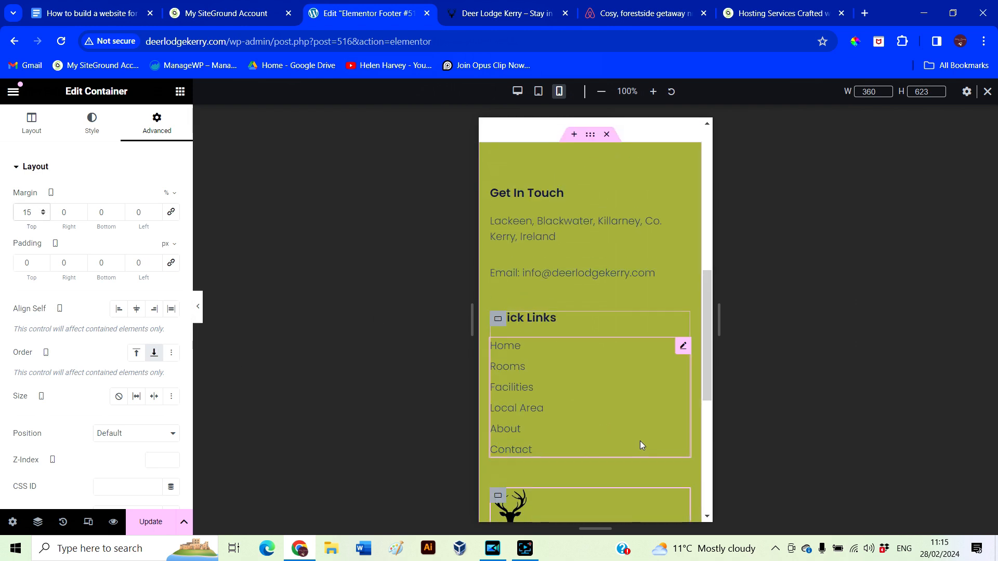
pyautogui.click(497, 194)
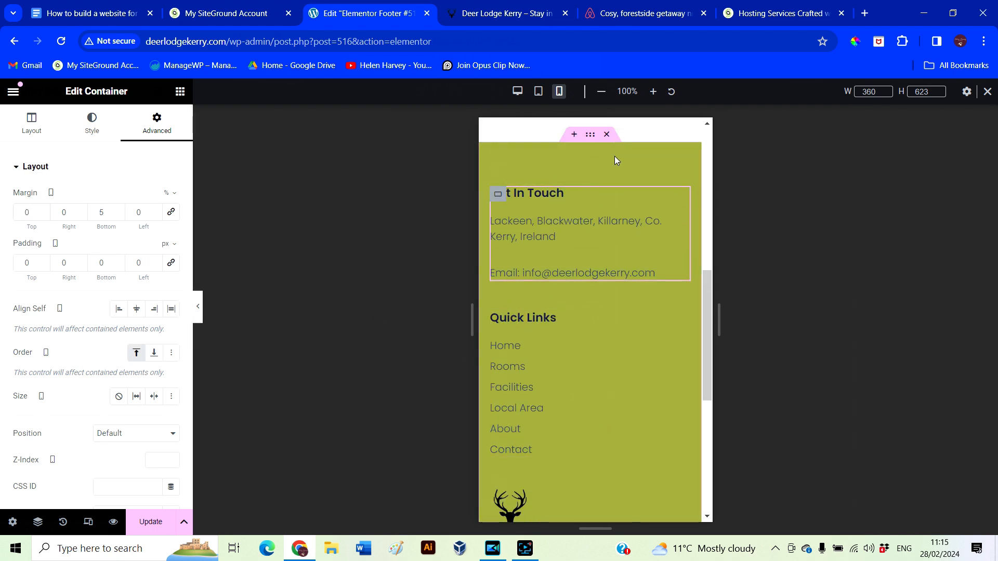
# Set a spacing value of 10 on the whole footer container and preview the result
pyautogui.click(589, 134)
pyautogui.click(143, 132)
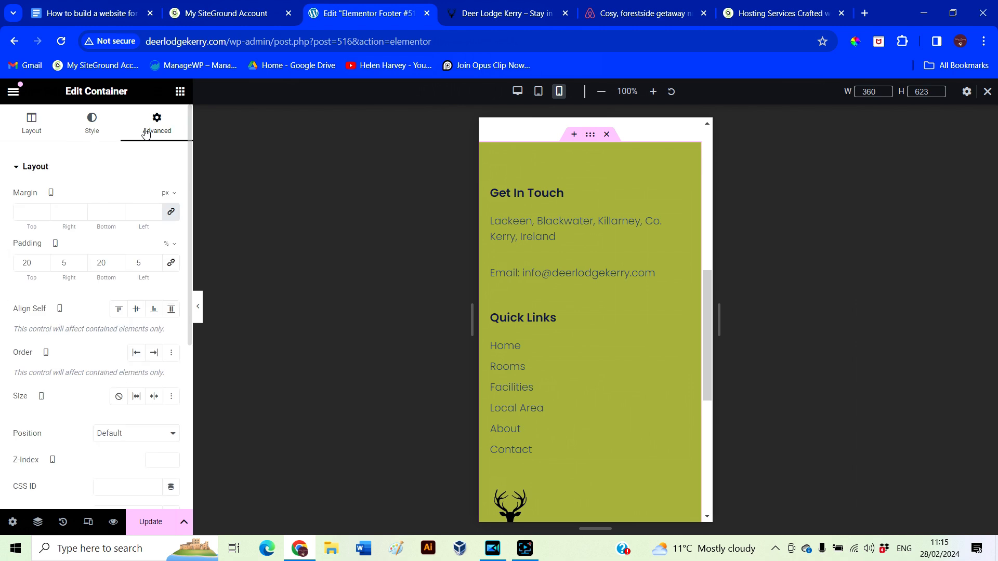
pyautogui.scroll(-3, 569, 358)
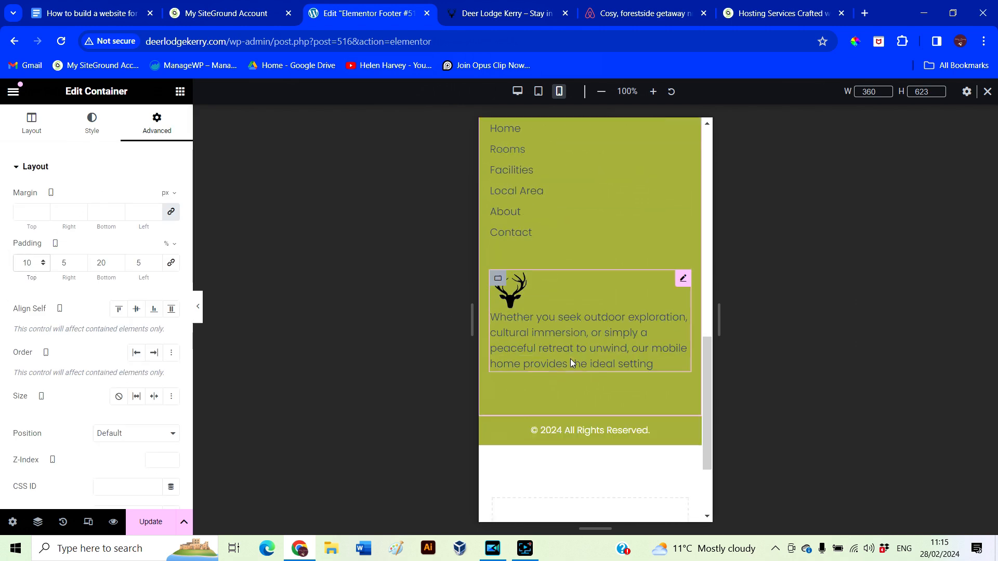
pyautogui.moveTo(106, 263); pyautogui.dragTo(76, 242)
pyautogui.write('10')
pyautogui.scroll(6, 546, 401)
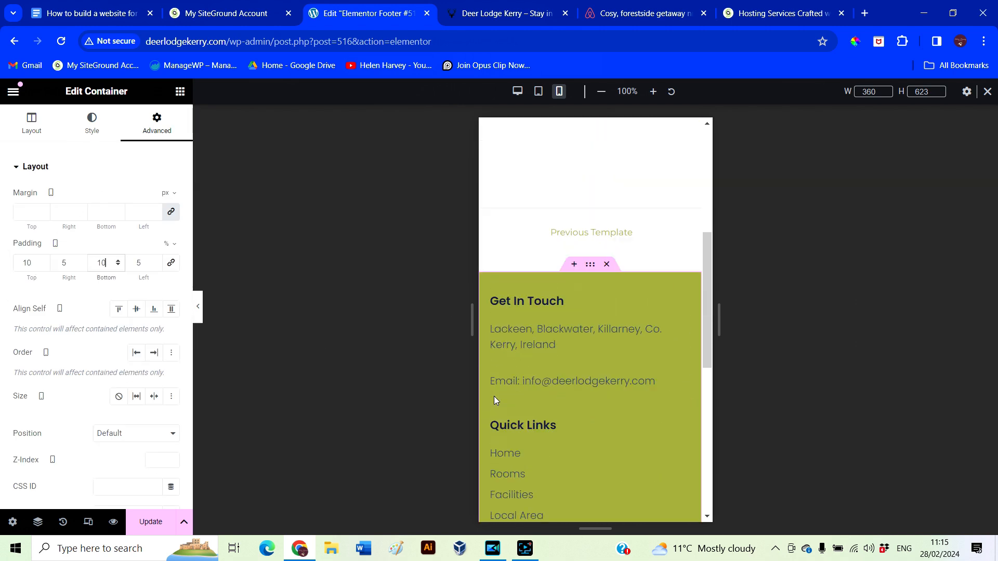
pyautogui.click(197, 306)
pyautogui.scroll(-3, 614, 369)
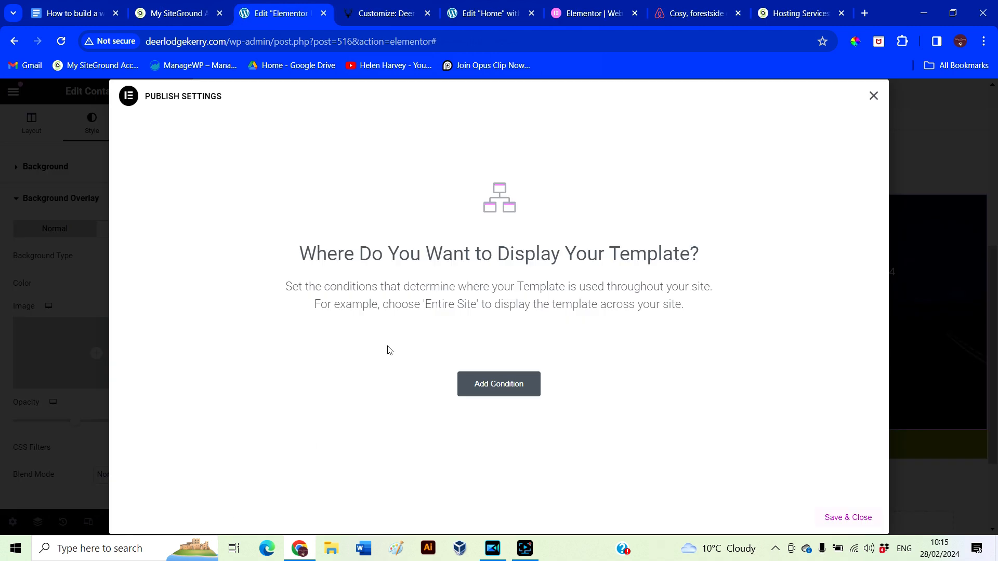
# Display the footer template on the Entire Site, then open the Home page in Elementor
pyautogui.click(502, 389)
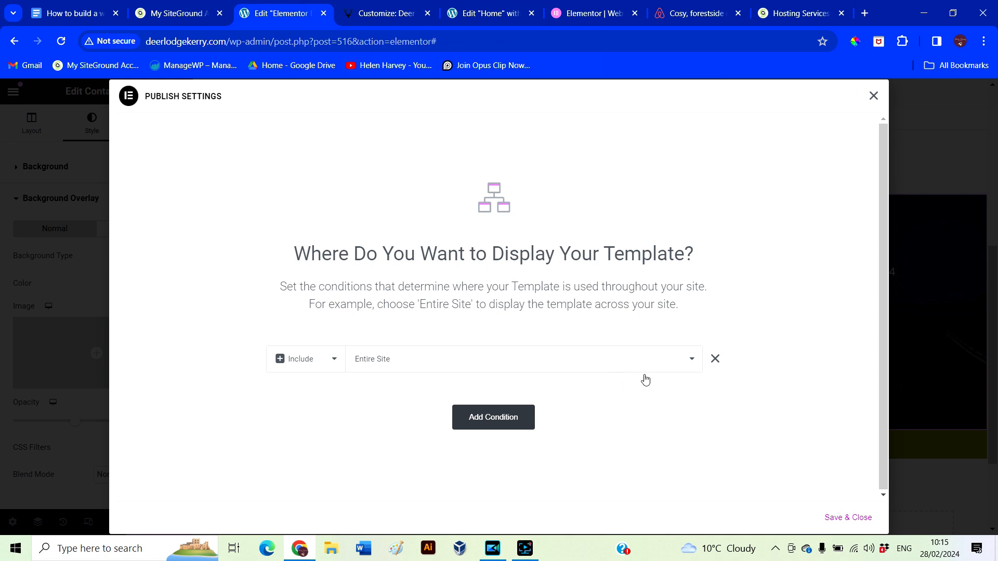
pyautogui.click(839, 519)
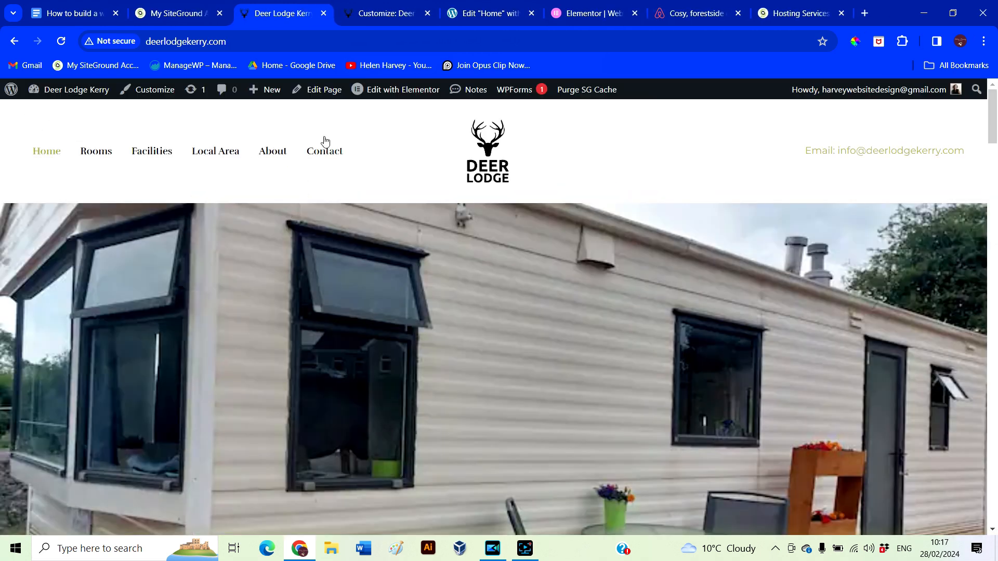
pyautogui.moveTo(381, 92)
pyautogui.click(401, 93)
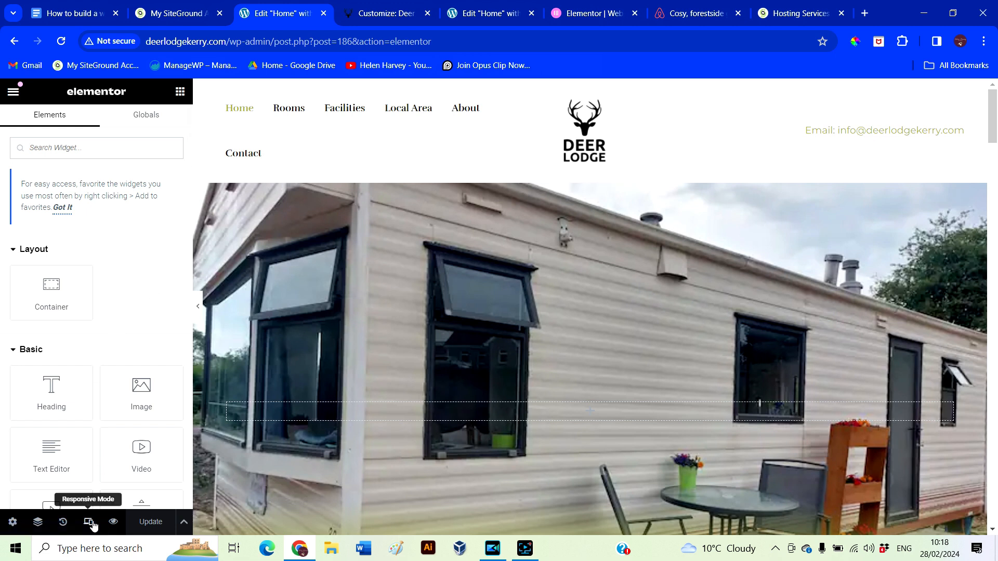
# Preview the Home page at tablet size, test the mobile menu, and scroll through Facilities
pyautogui.click(89, 523)
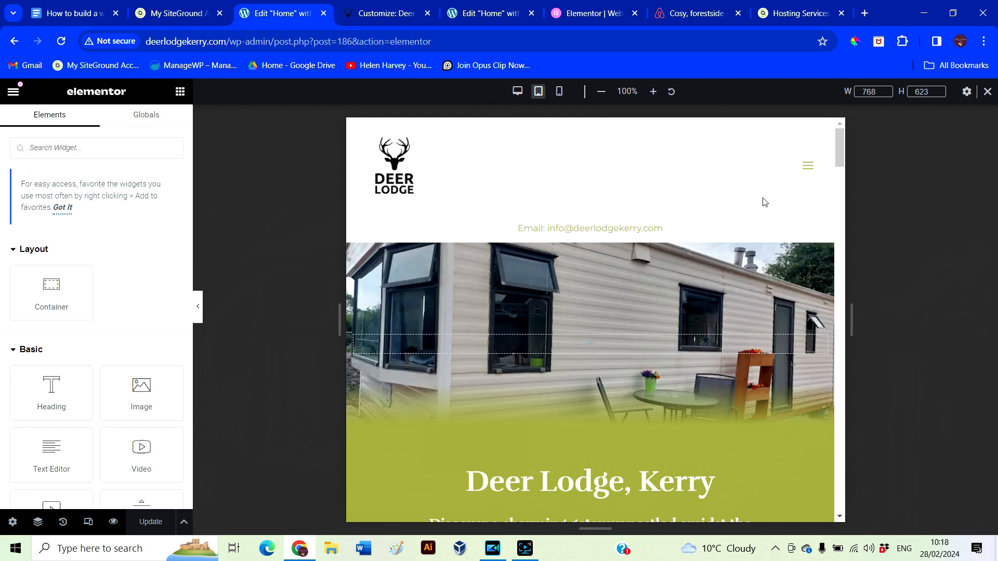
pyautogui.click(807, 167)
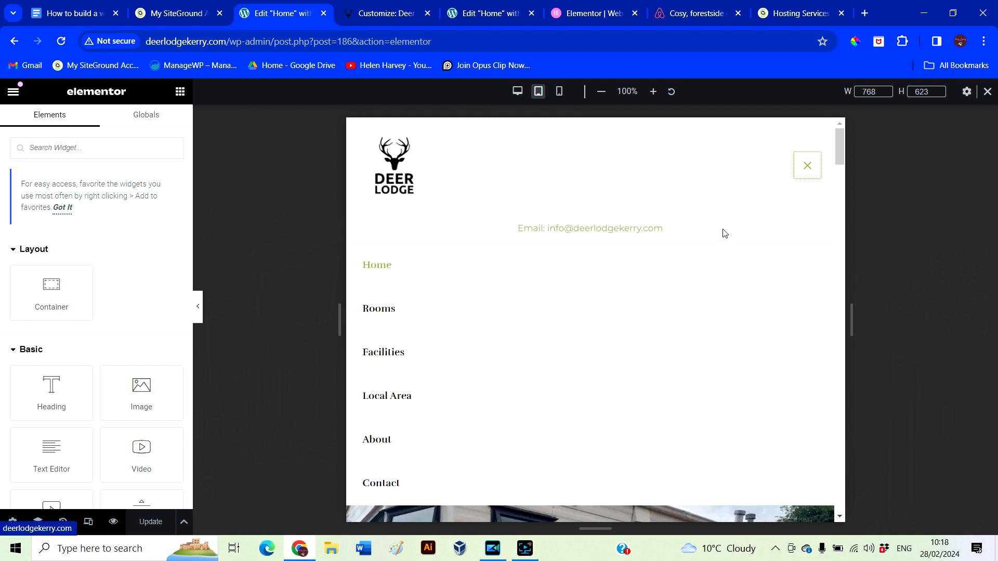
pyautogui.click(808, 167)
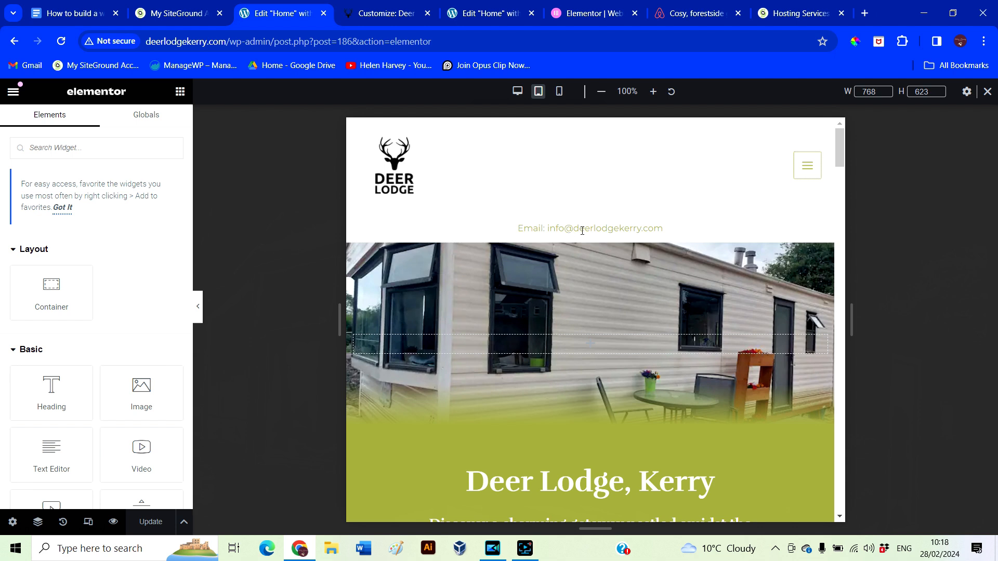
pyautogui.scroll(-2, 672, 339)
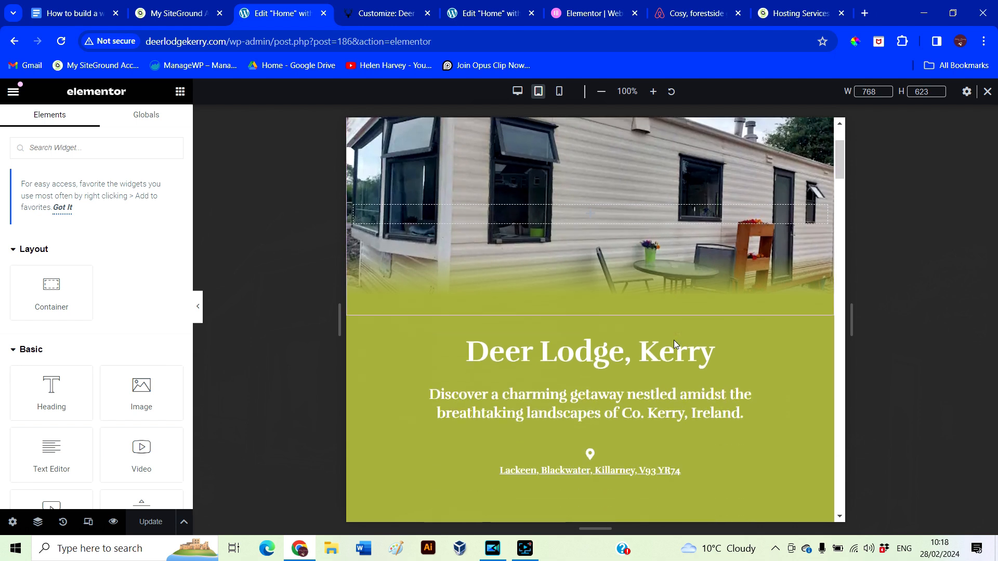
pyautogui.scroll(-3, 673, 340)
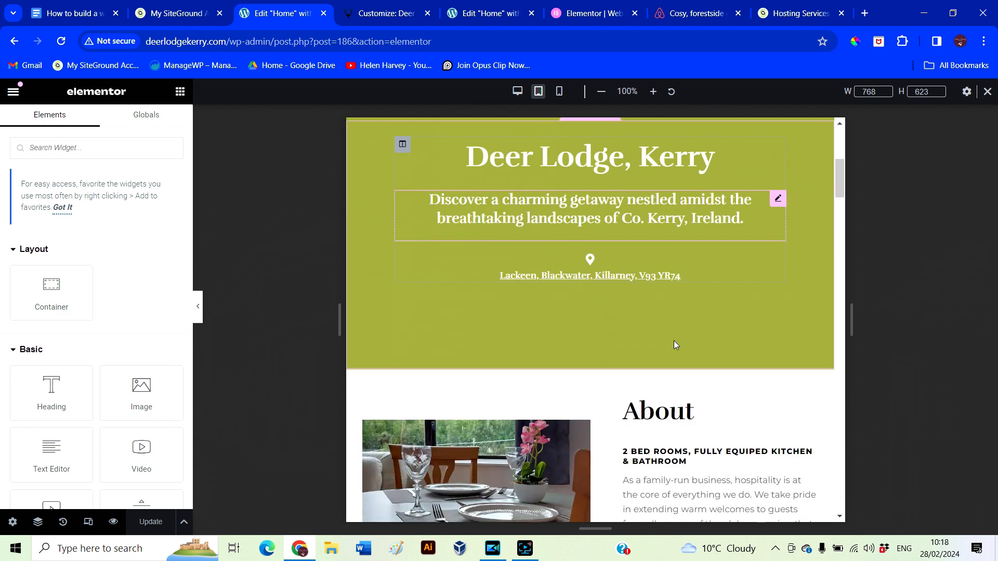
pyautogui.scroll(-4, 674, 345)
pyautogui.scroll(-4, 733, 468)
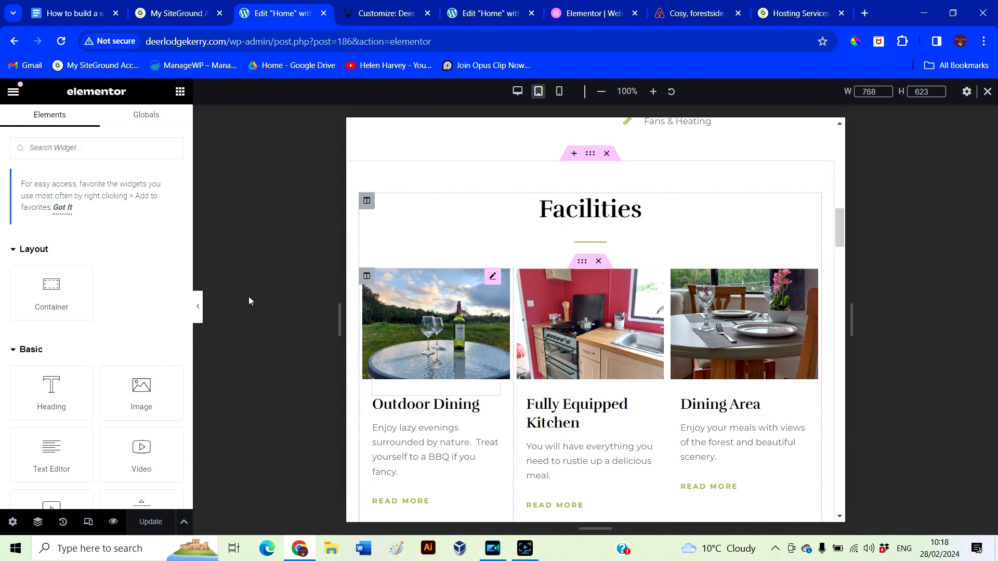
# Hide the editor panel and scroll the tablet preview down to the Google map
pyautogui.click(197, 306)
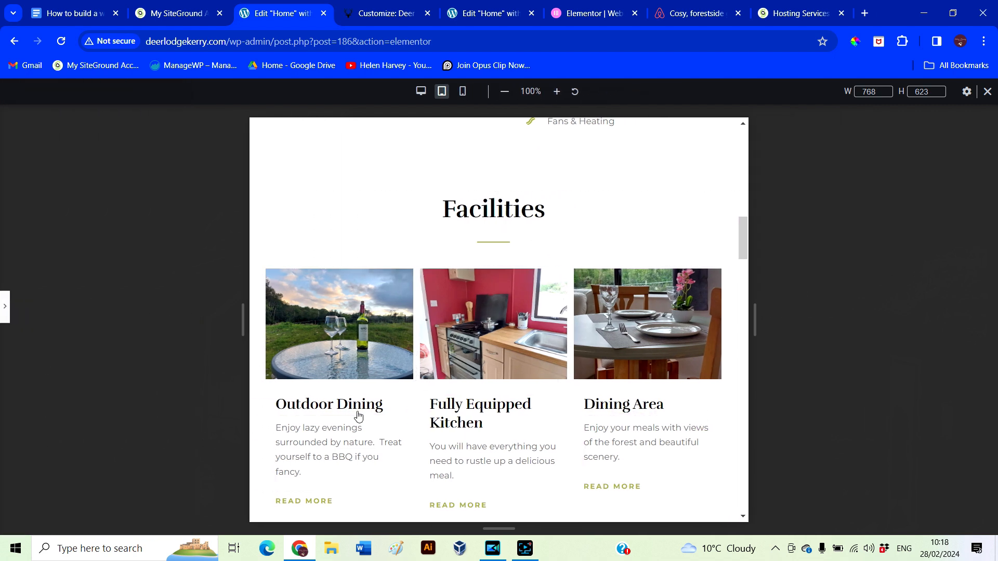
pyautogui.scroll(-6, 674, 408)
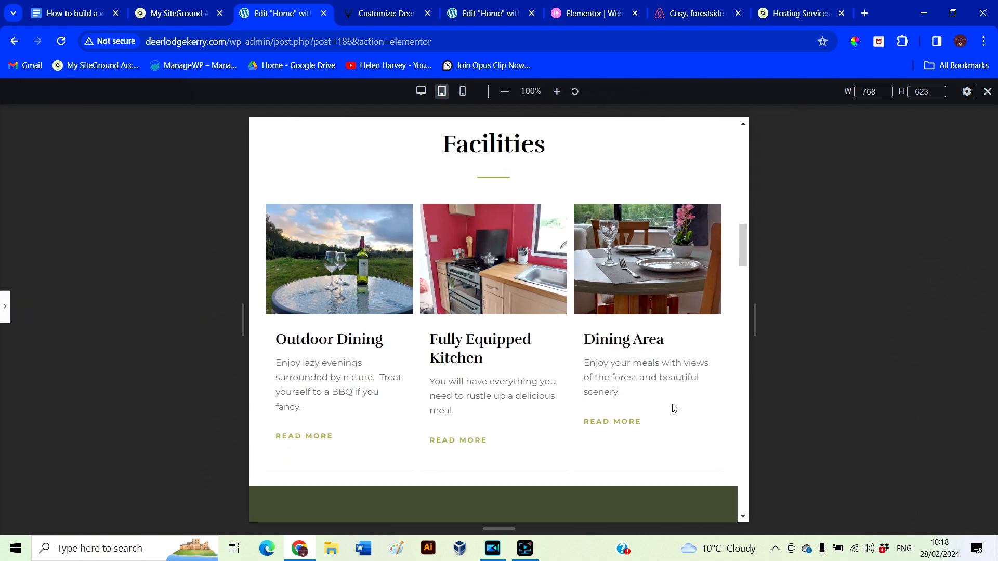
pyautogui.scroll(-10, 671, 404)
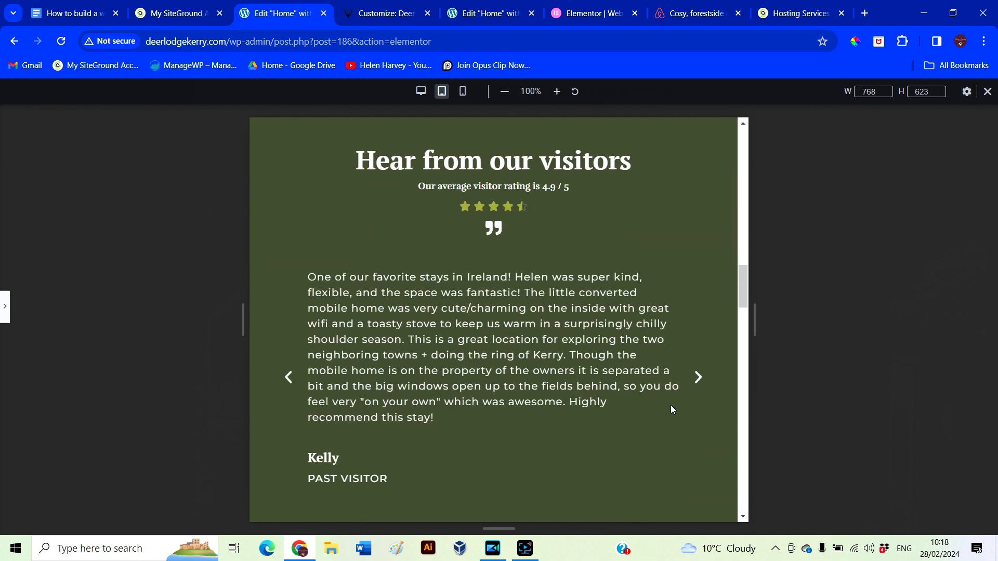
pyautogui.scroll(-10, 670, 405)
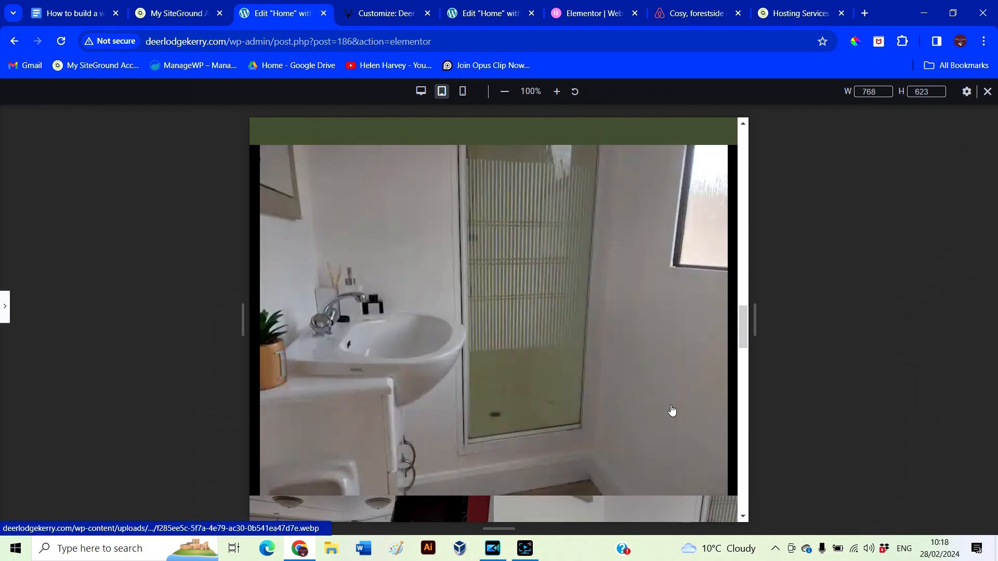
pyautogui.scroll(-8, 672, 411)
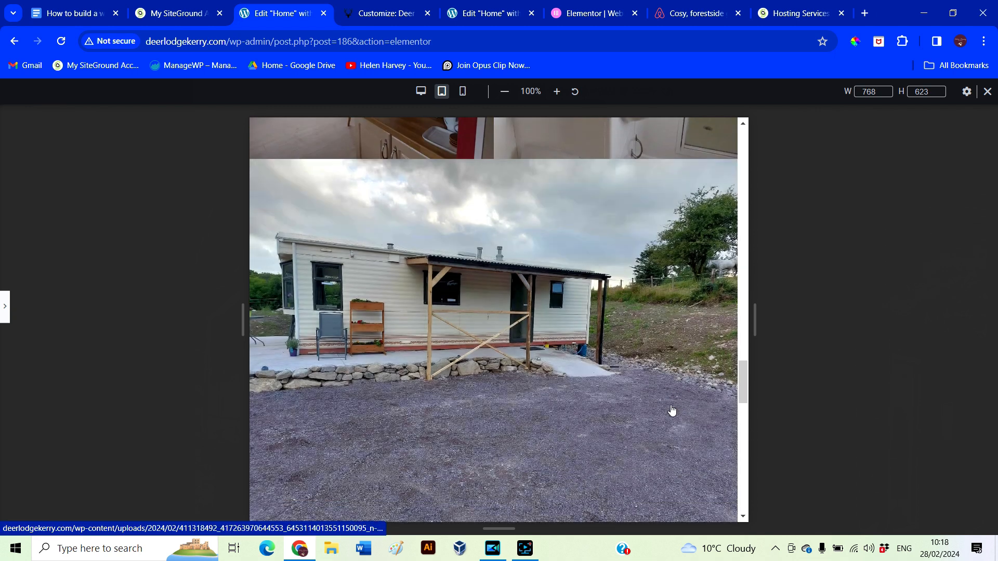
pyautogui.scroll(-4, 672, 410)
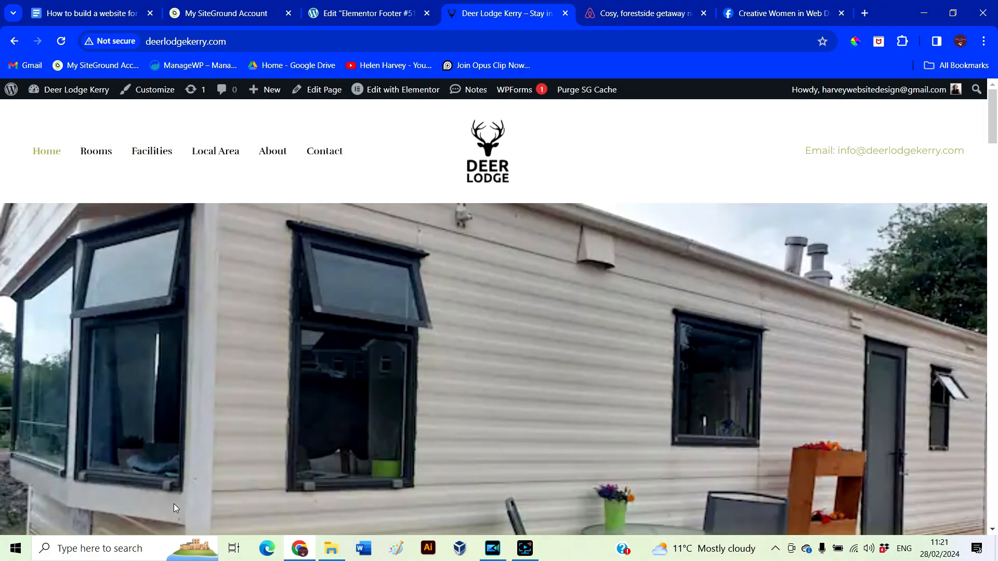
pyautogui.moveTo(984, 136)
pyautogui.mouseDown()
pyautogui.moveTo(965, 374)
pyautogui.moveTo(990, 266)
pyautogui.moveTo(996, 124)
pyautogui.mouseUp()
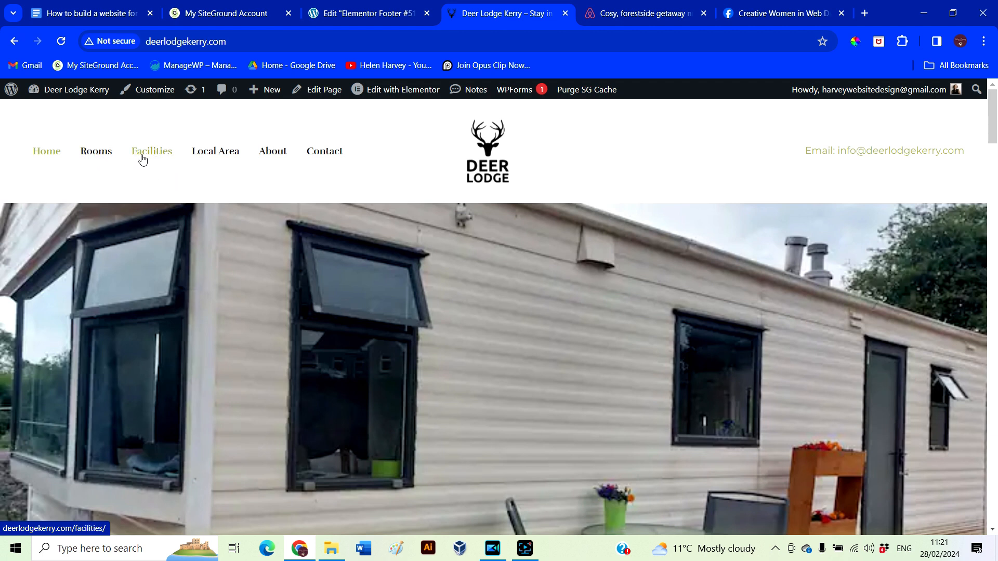
pyautogui.scroll(-3, 491, 238)
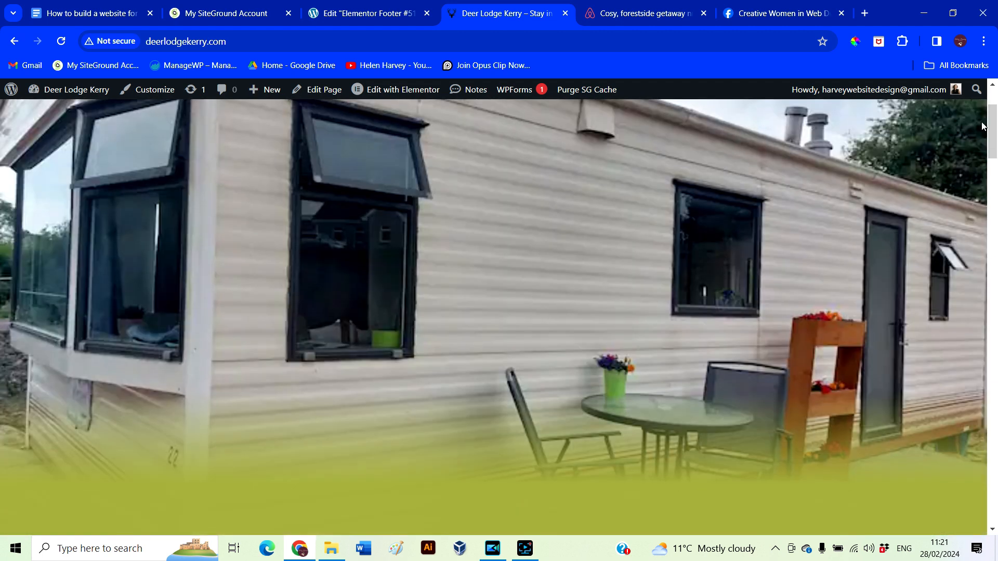
pyautogui.scroll(-20, 982, 127)
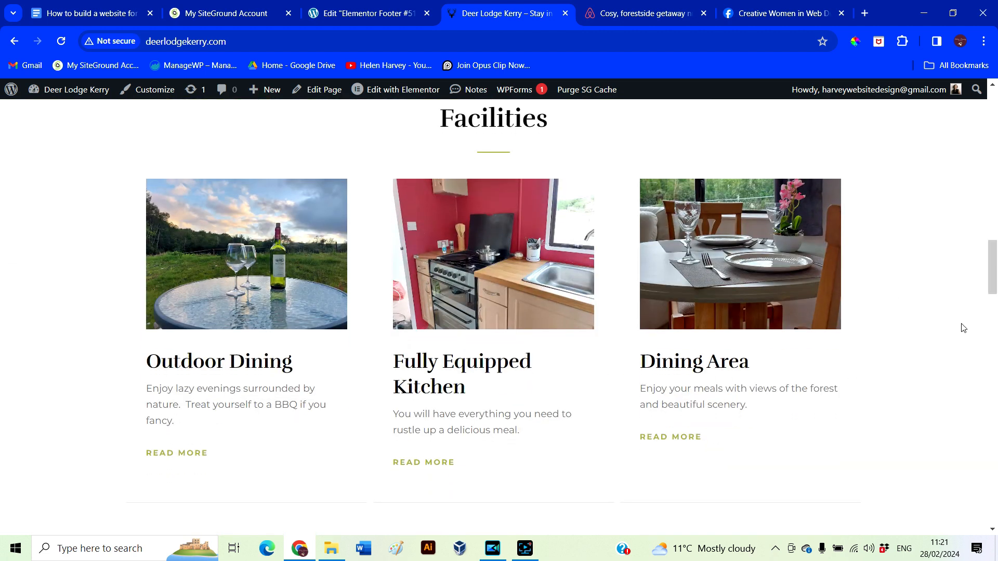
pyautogui.moveTo(991, 268); pyautogui.dragTo(967, 105)
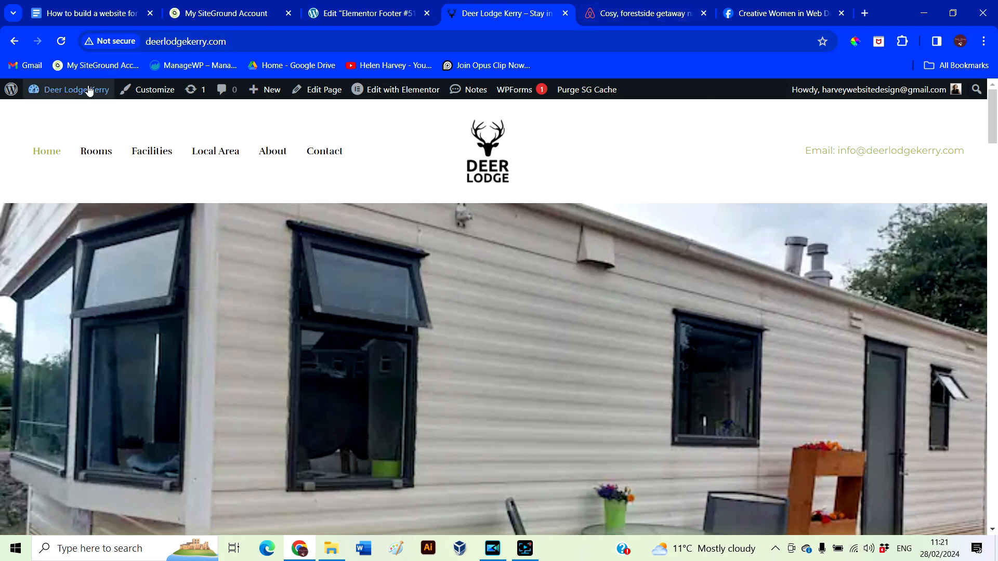
pyautogui.moveTo(73, 90)
pyautogui.click(59, 109)
# Remove Facilities and Rooms from the site menu and save it
pyautogui.moveTo(44, 387)
pyautogui.click(125, 448)
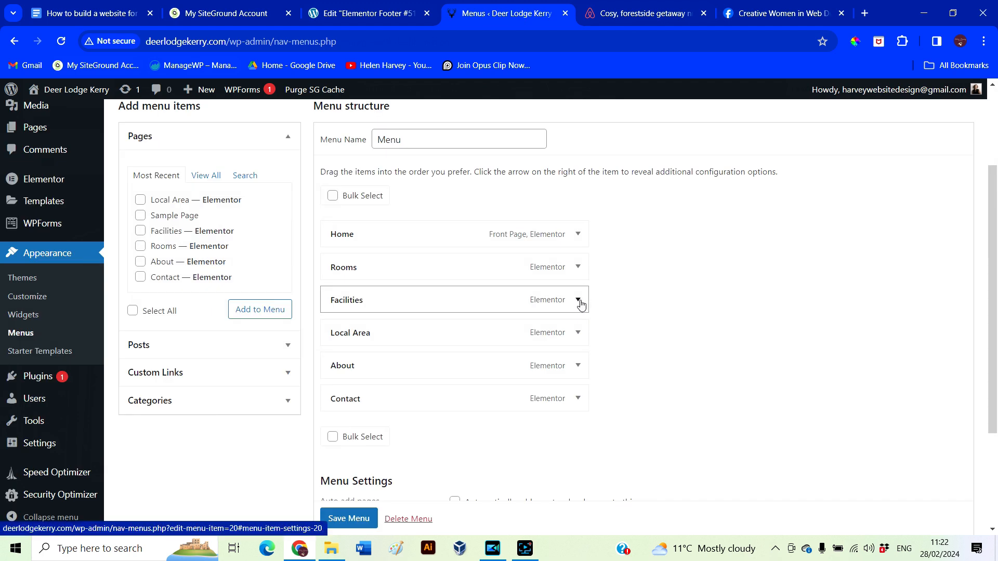
pyautogui.click(579, 301)
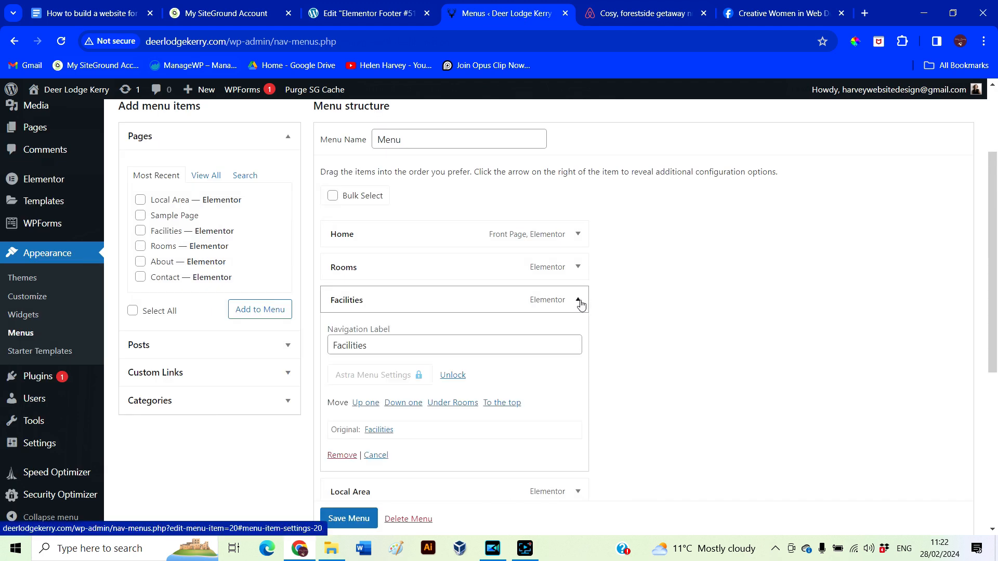
pyautogui.click(341, 455)
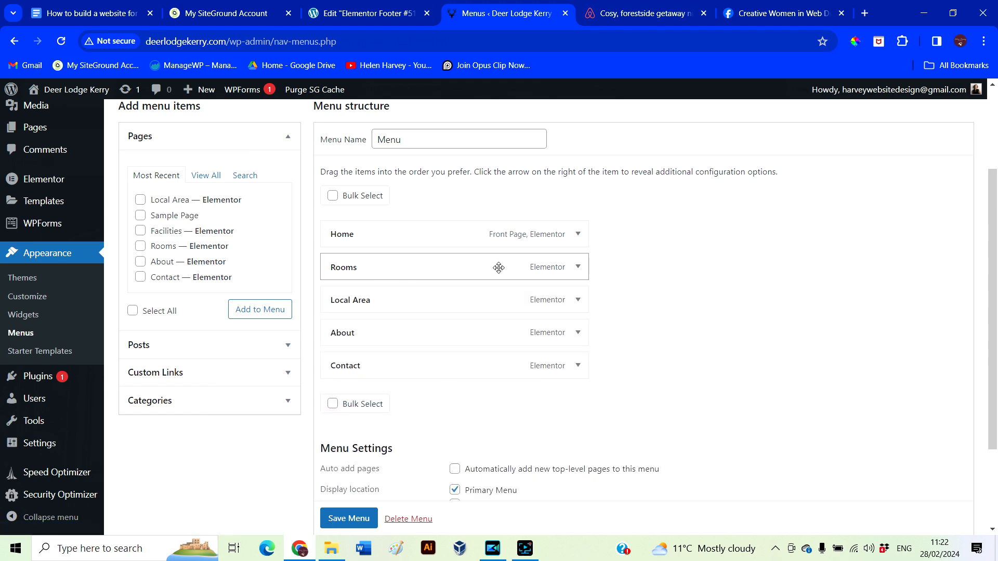
pyautogui.click(578, 268)
pyautogui.click(341, 421)
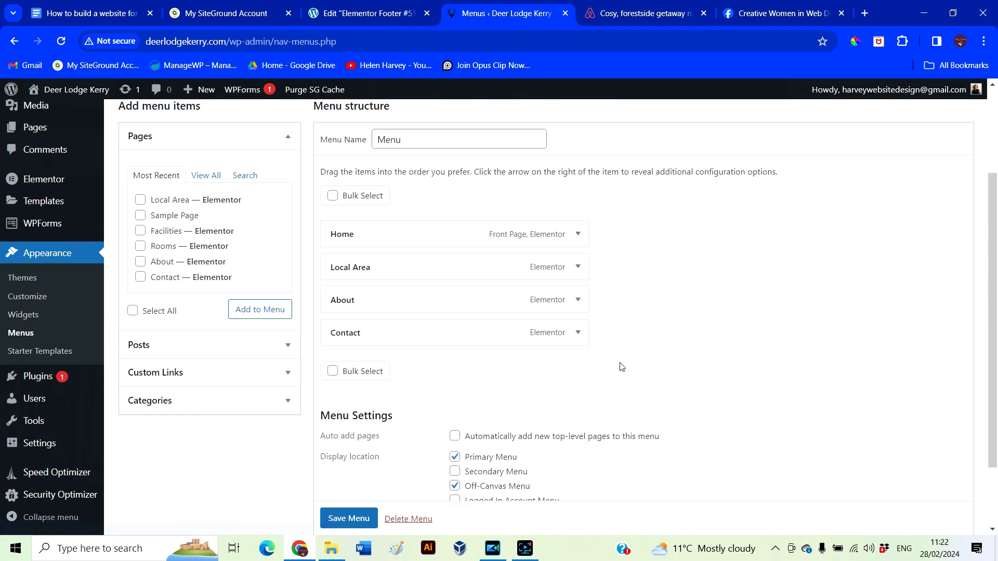
pyautogui.click(360, 520)
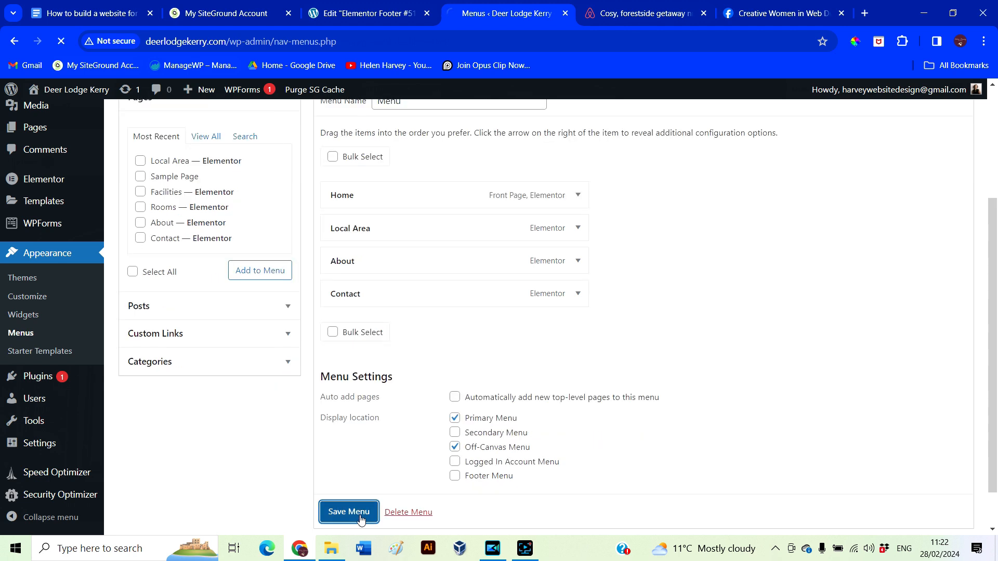
# Check the trimmed menu on the live site in a new tab, then open the Pages list
pyautogui.scroll(-1, 361, 520)
pyautogui.moveTo(59, 98)
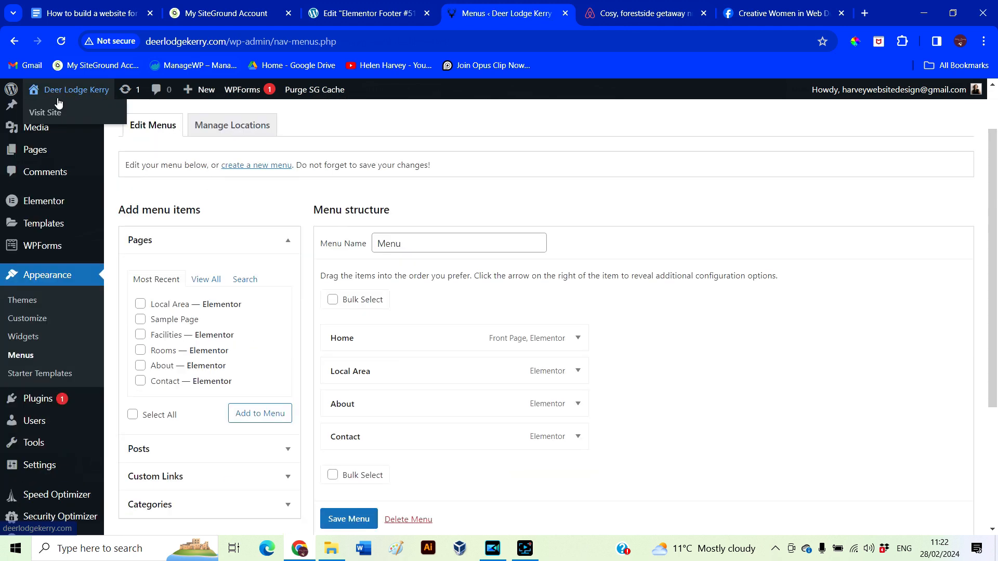
pyautogui.rightClick(57, 116)
pyautogui.click(64, 127)
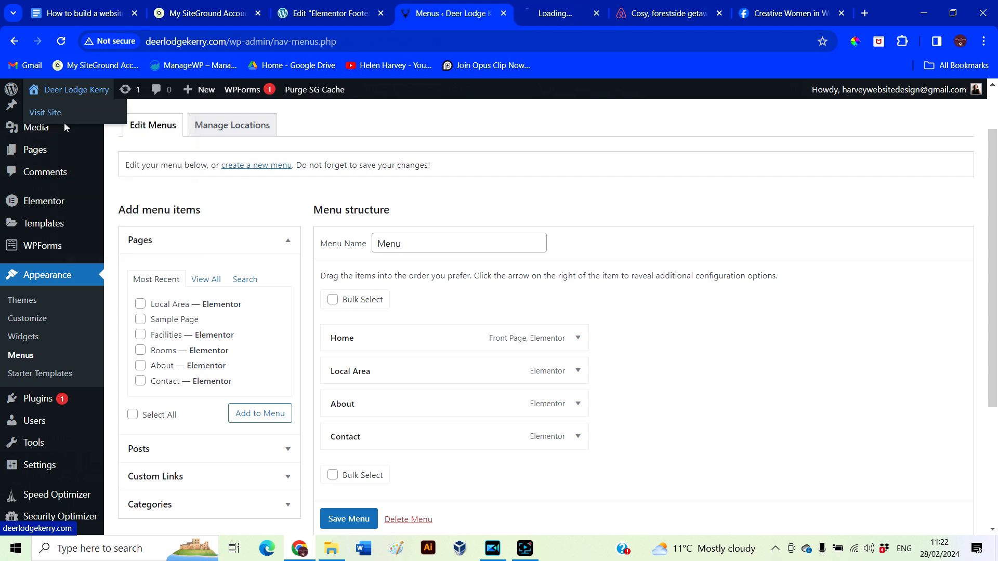
pyautogui.click(535, 19)
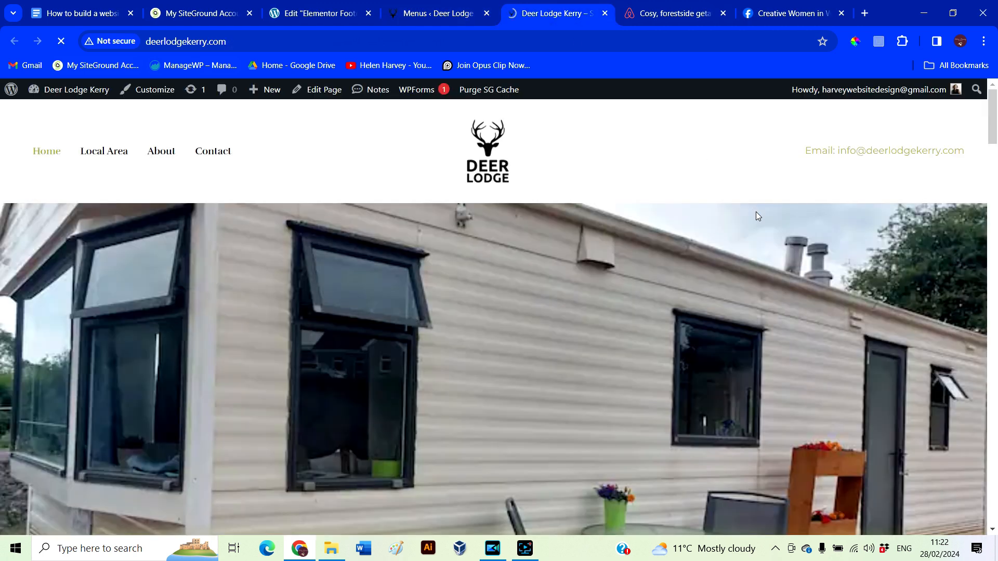
pyautogui.scroll(-10, 668, 167)
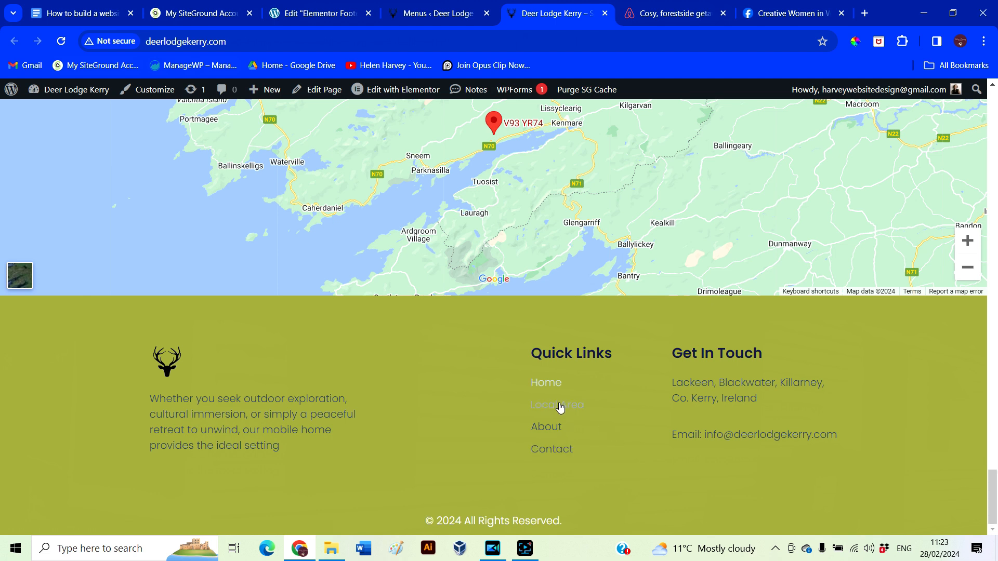
pyautogui.hotkey('ctrl', 'shift', 'Tab')
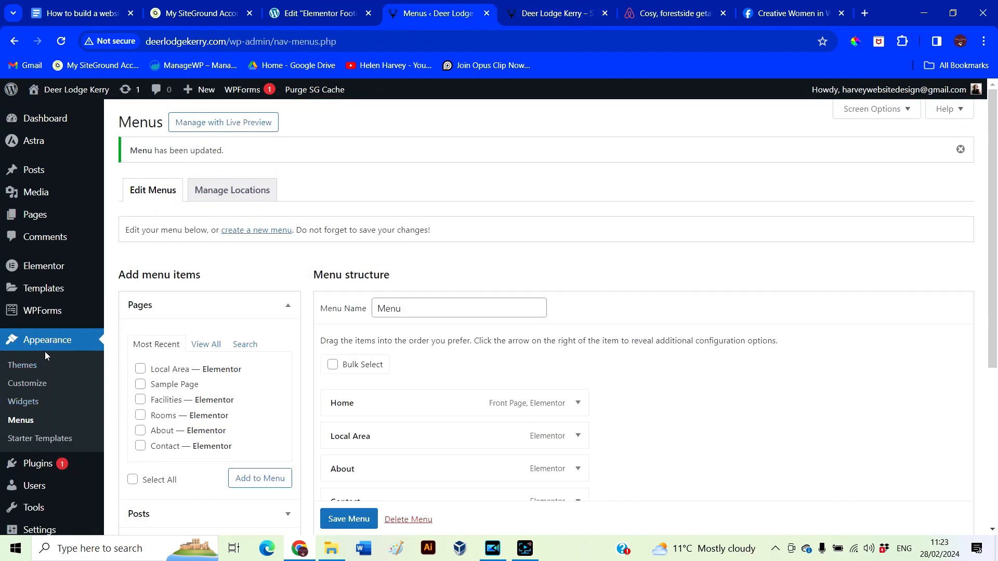
pyautogui.click(35, 219)
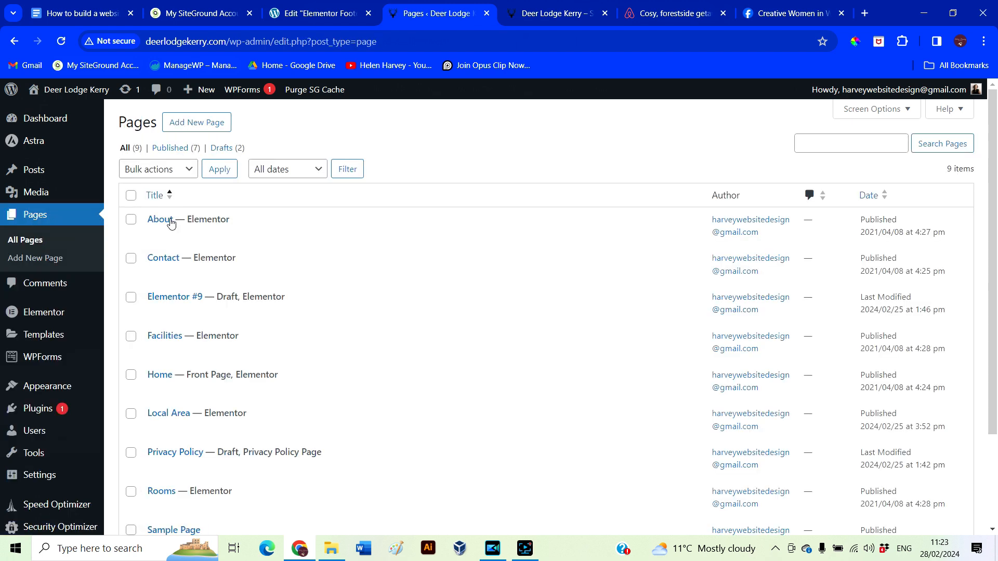
# Open the About page in Elementor in a new tab and show the hero section's background settings
pyautogui.moveTo(173, 222)
pyautogui.rightClick(358, 237)
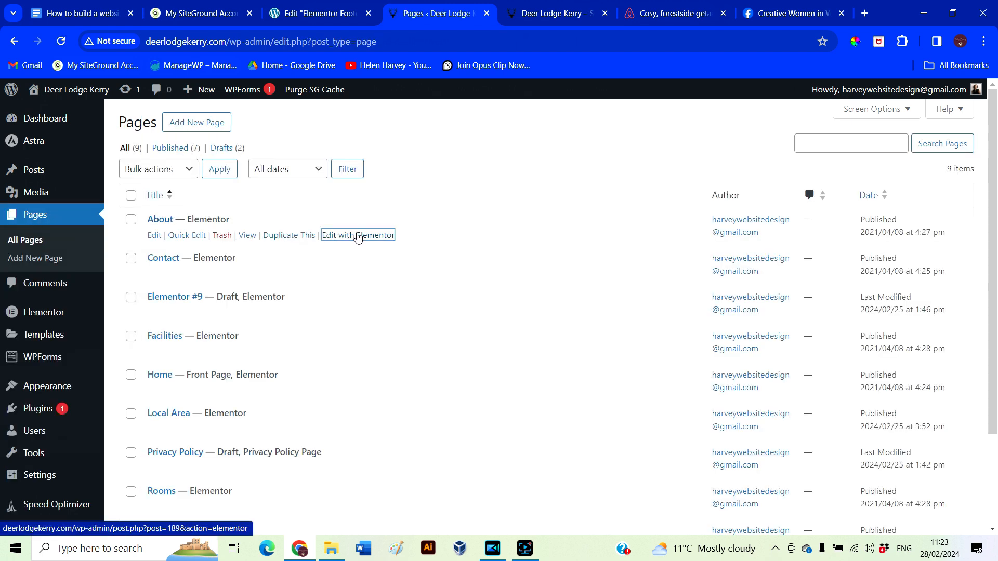
pyautogui.click(376, 249)
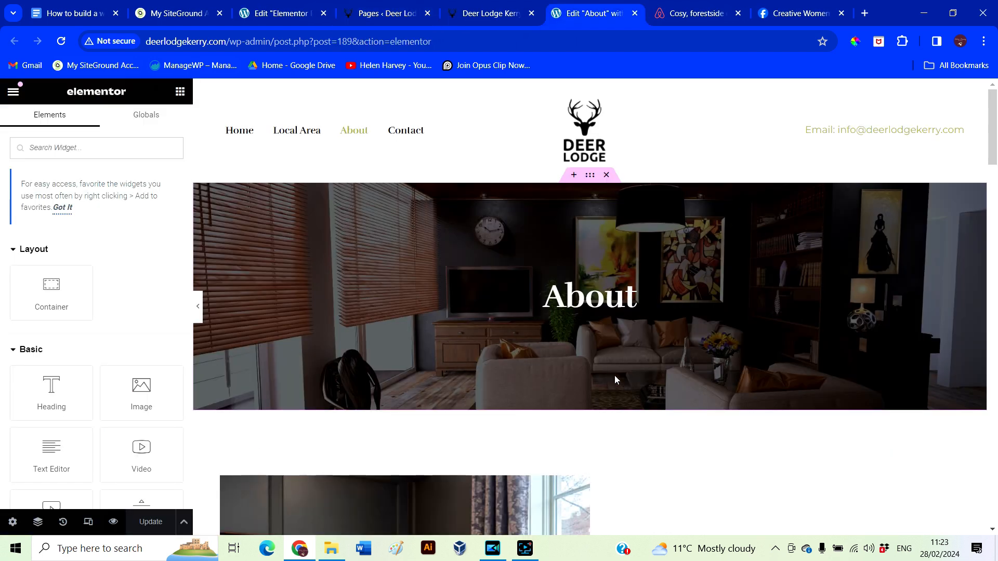
pyautogui.scroll(-2, 614, 375)
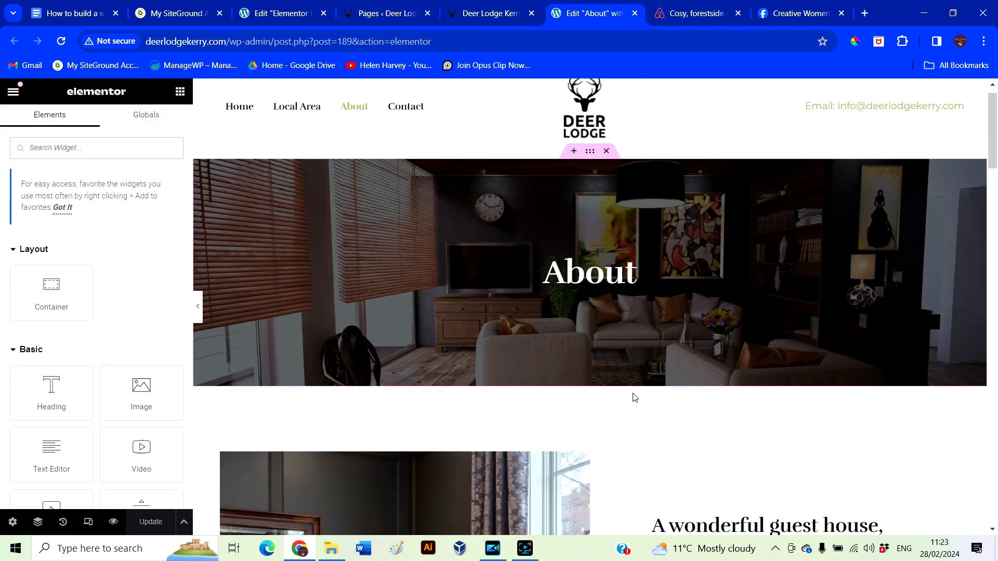
pyautogui.scroll(2, 634, 397)
pyautogui.moveTo(589, 180); pyautogui.dragTo(591, 185)
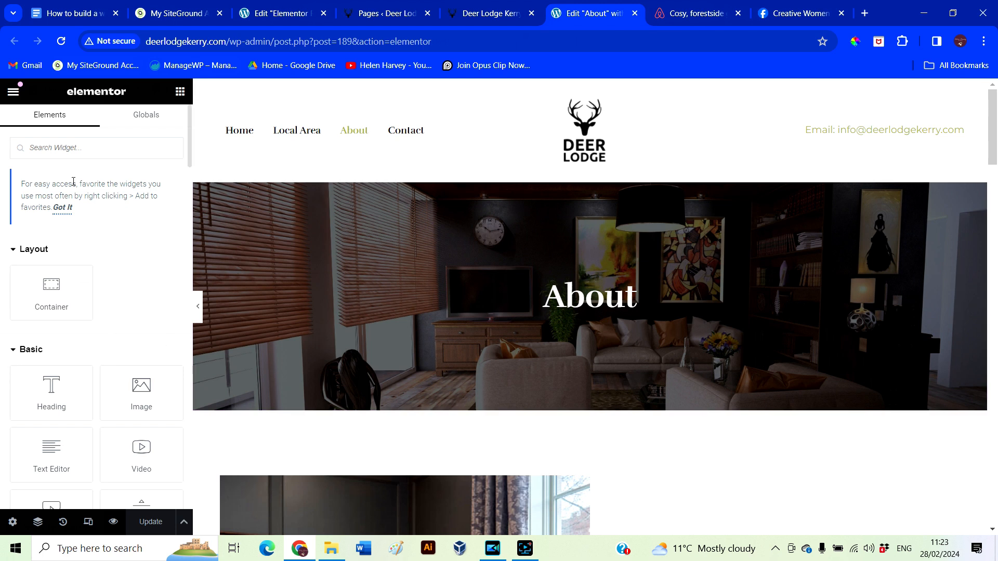
pyautogui.click(589, 175)
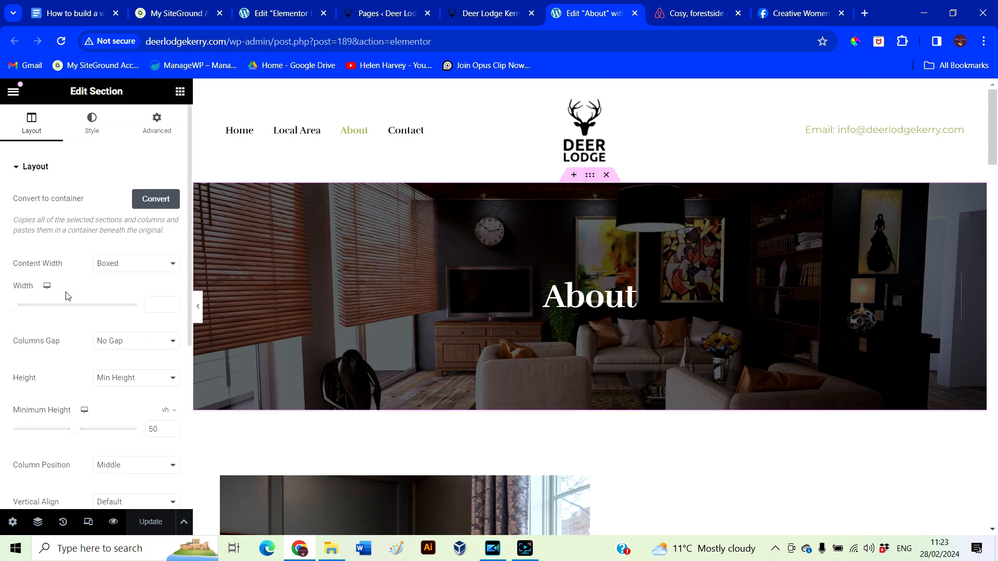
pyautogui.click(93, 131)
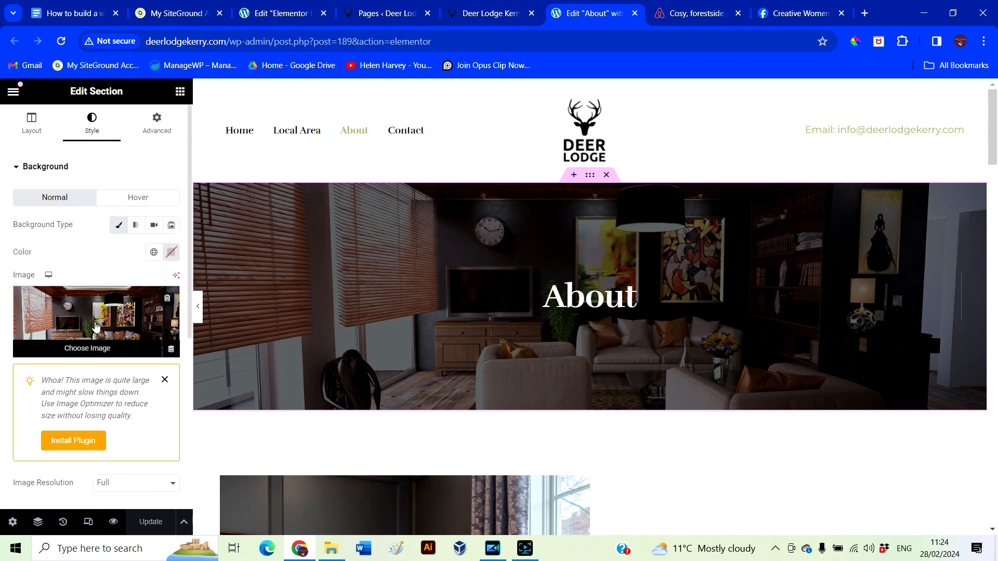
# Choose the dining-table photo as the banner background, with 'Dining area' as its alt text
pyautogui.click(95, 327)
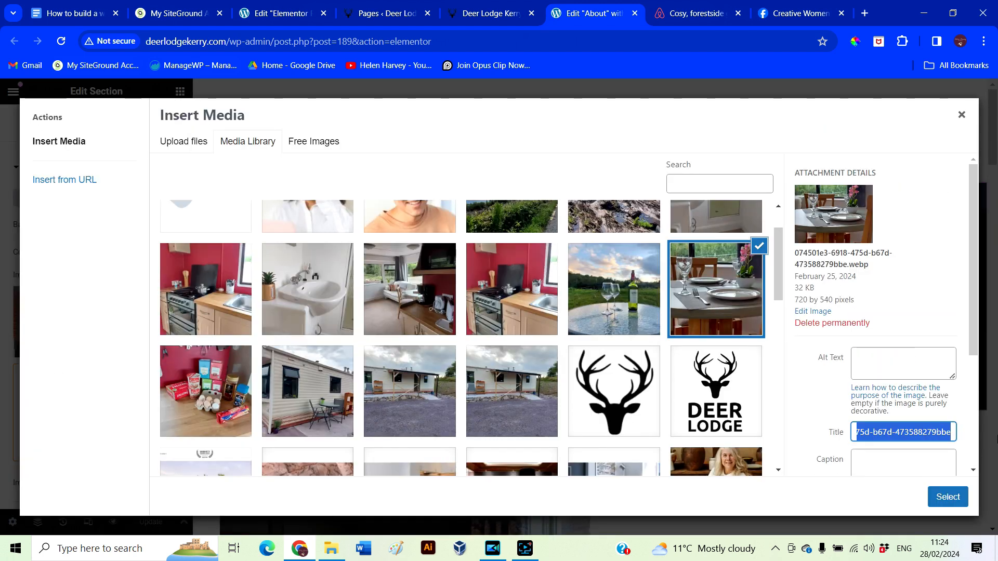
pyautogui.write('Dinging')
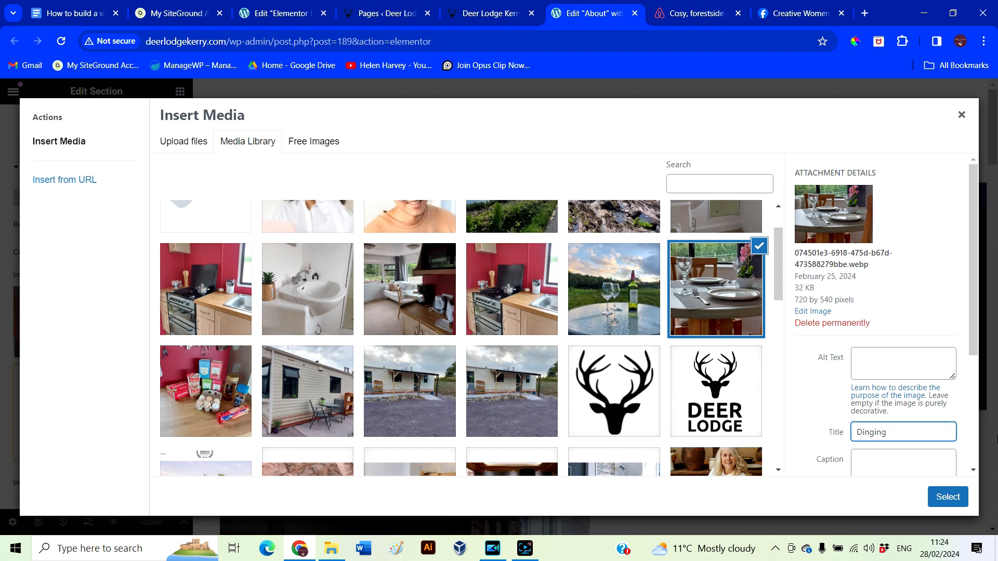
pyautogui.hotkey('ctrl', 'a')
pyautogui.hotkey('ctrl', 'c')
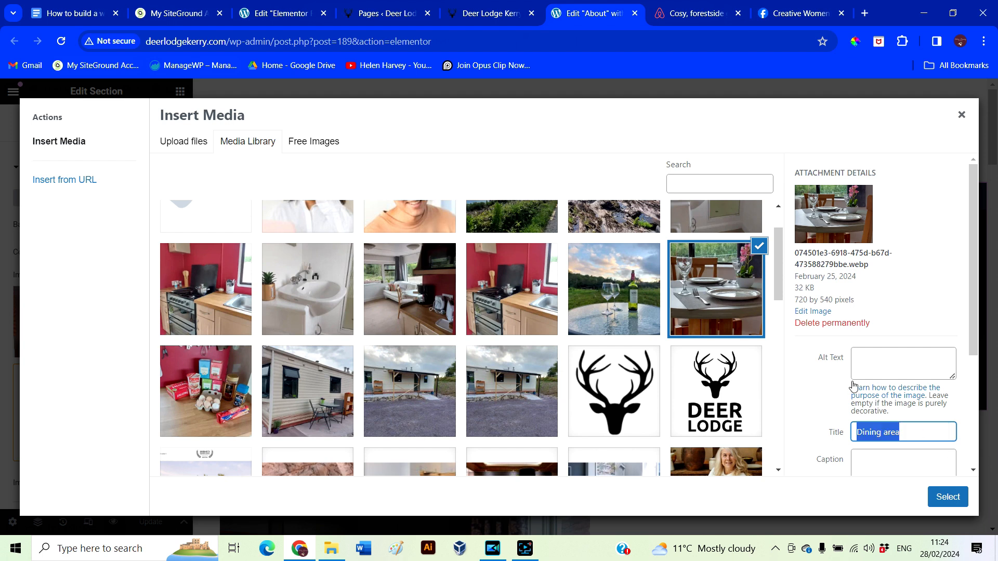
pyautogui.click(873, 358)
pyautogui.hotkey('ctrl', 'v')
pyautogui.click(947, 498)
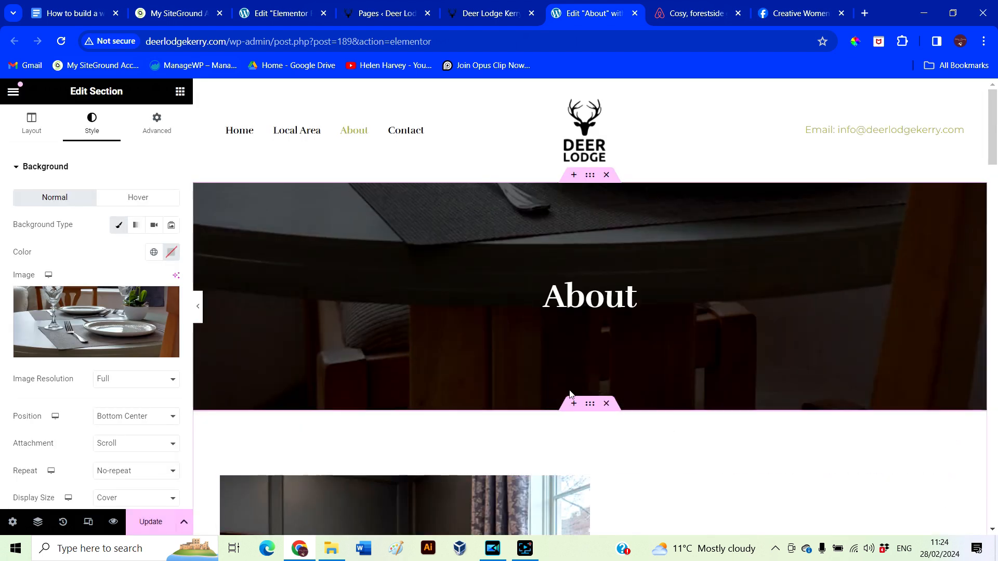
# Set the banner background to Top Center and No-repeat, keeping Display Size Cover
pyautogui.scroll(-1, 136, 398)
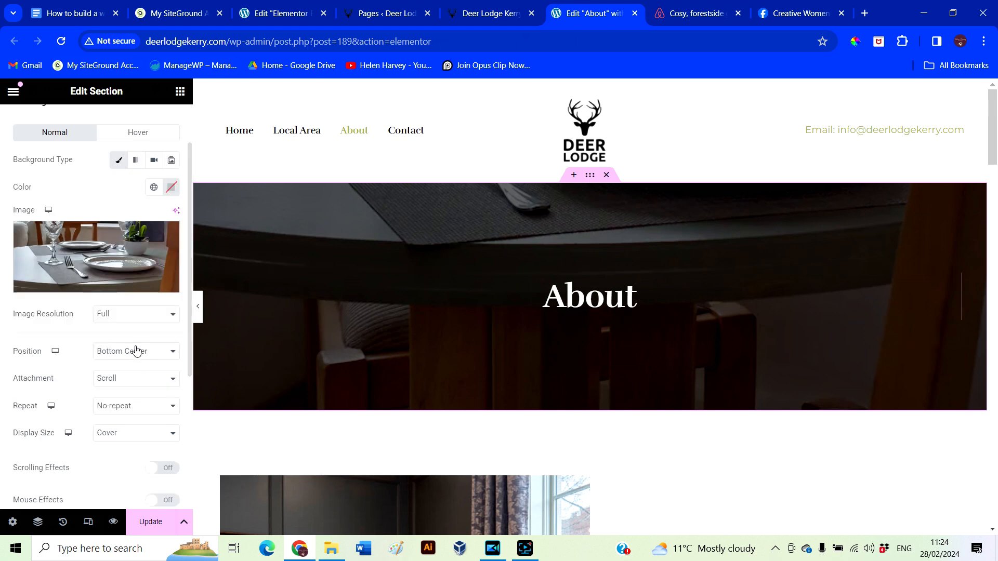
pyautogui.click(136, 351)
pyautogui.click(128, 375)
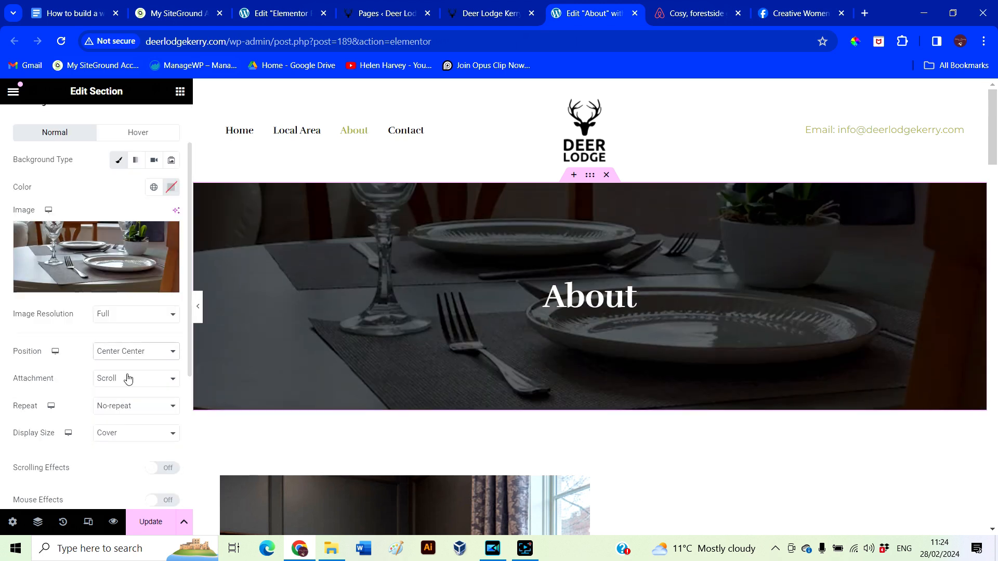
pyautogui.click(138, 352)
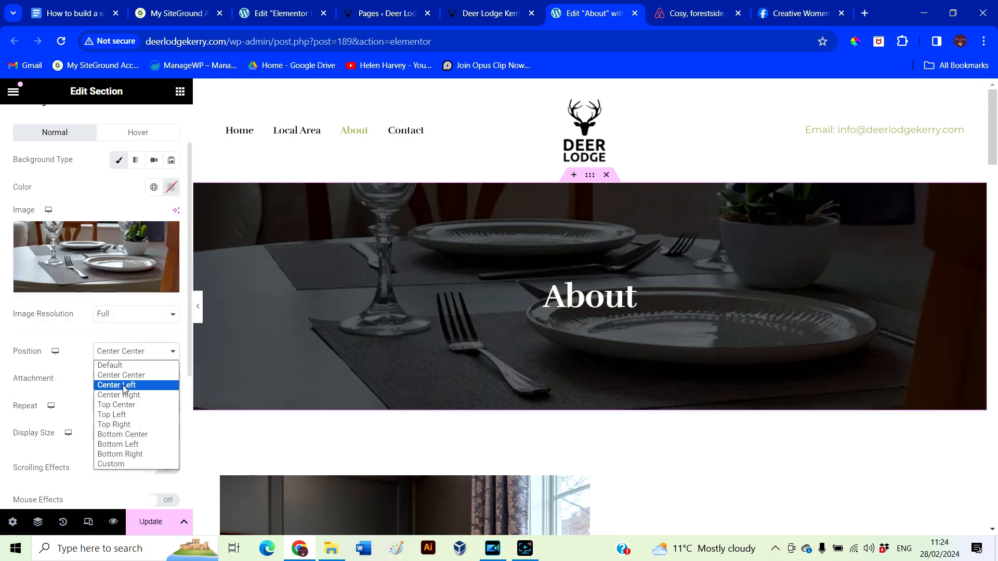
pyautogui.click(119, 405)
pyautogui.click(119, 406)
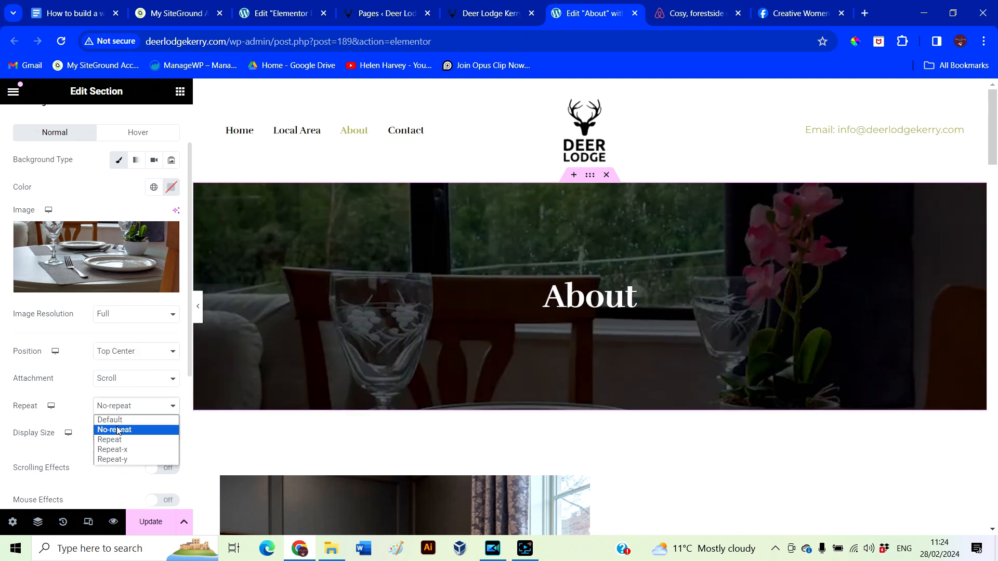
pyautogui.click(116, 437)
pyautogui.click(109, 463)
pyautogui.scroll(-5, 516, 445)
pyautogui.scroll(-1, 516, 447)
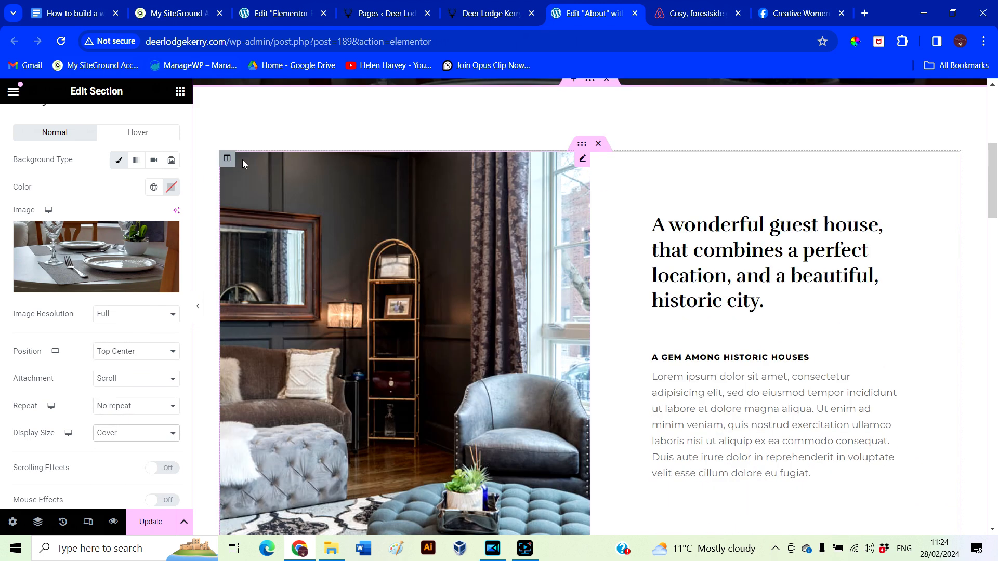
# Select the guest house photo and pick the outdoor wine-glass photo in the media library
pyautogui.click(228, 158)
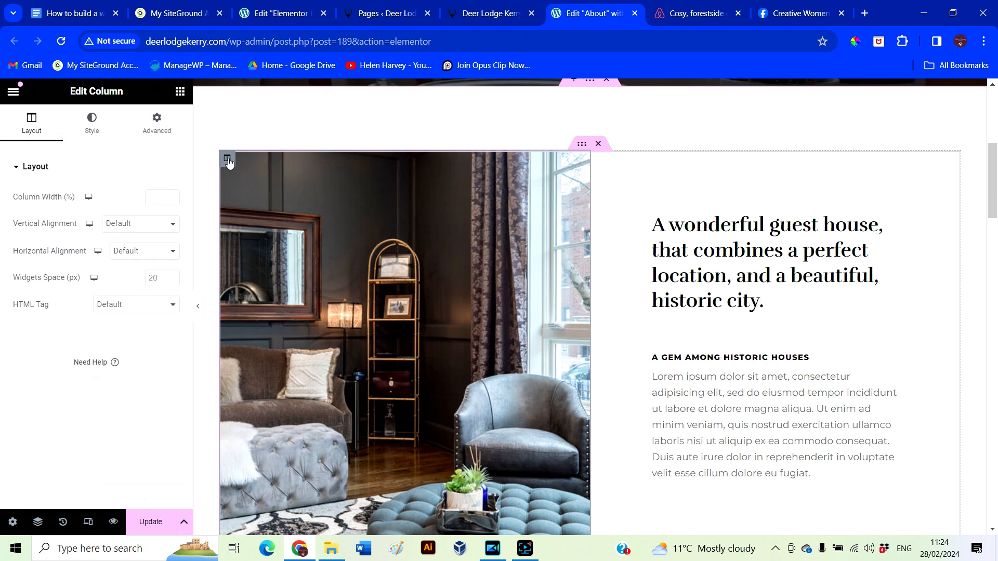
pyautogui.click(313, 203)
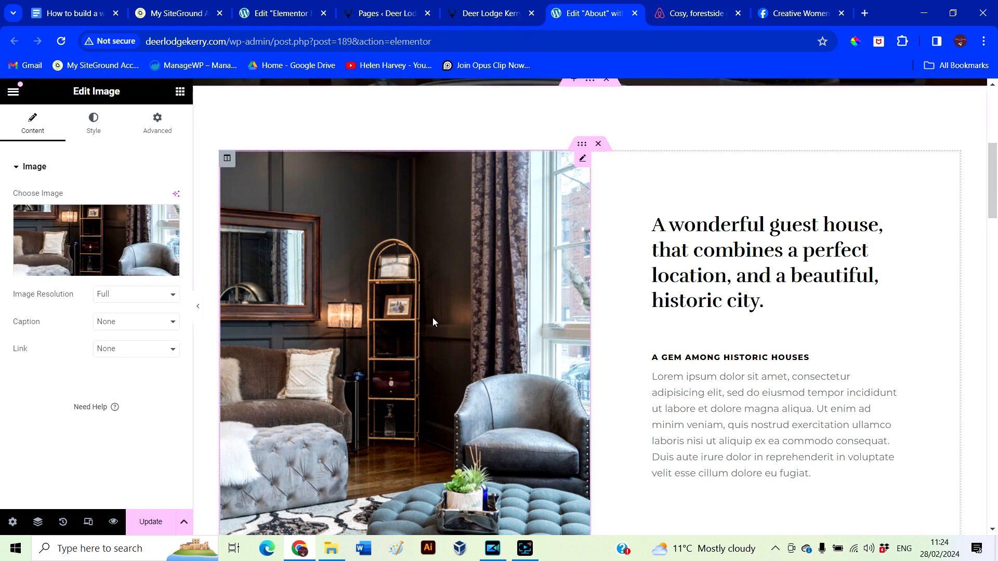
pyautogui.click(83, 244)
pyautogui.scroll(-3, 503, 423)
pyautogui.scroll(3, 505, 428)
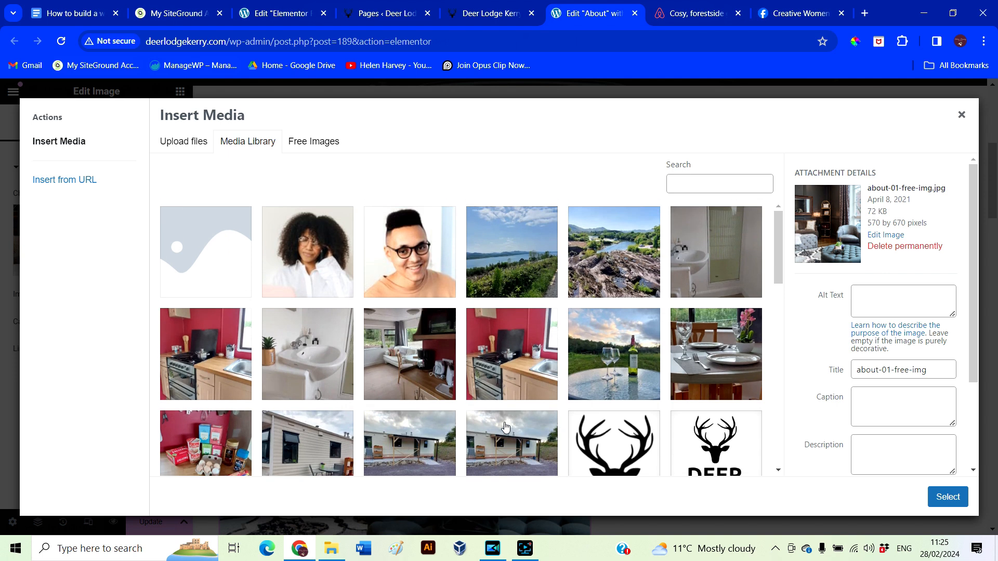
pyautogui.click(591, 383)
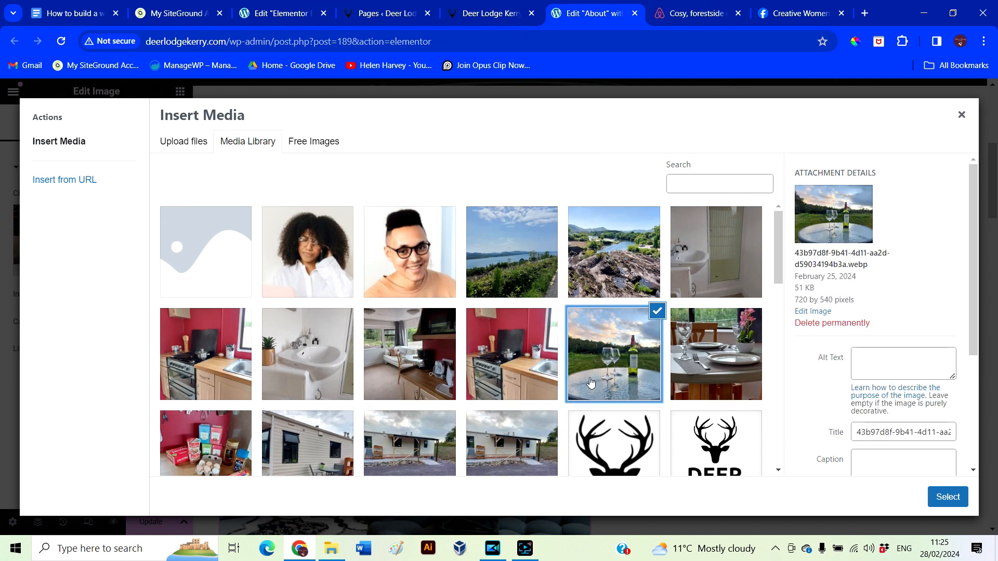
# Title and alt-text the wine-glass photo 'Outside dining area' and insert it beside the text
pyautogui.tripleClick(857, 431)
pyautogui.write('Outside dining')
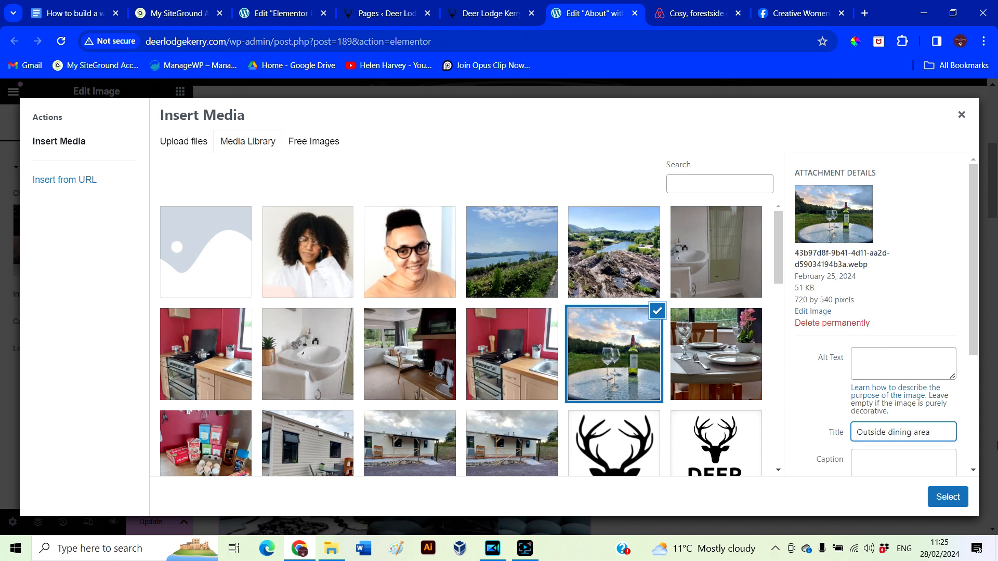
pyautogui.write(' area')
pyautogui.moveTo(951, 432); pyautogui.dragTo(801, 431)
pyautogui.click(874, 360)
pyautogui.hotkey('ctrl', 'v')
pyautogui.click(947, 497)
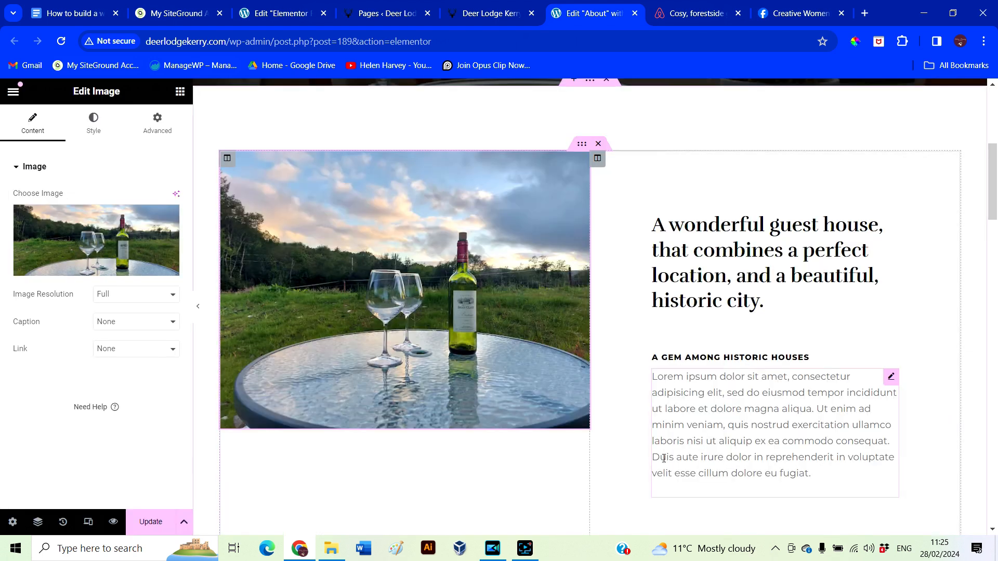
pyautogui.click(582, 146)
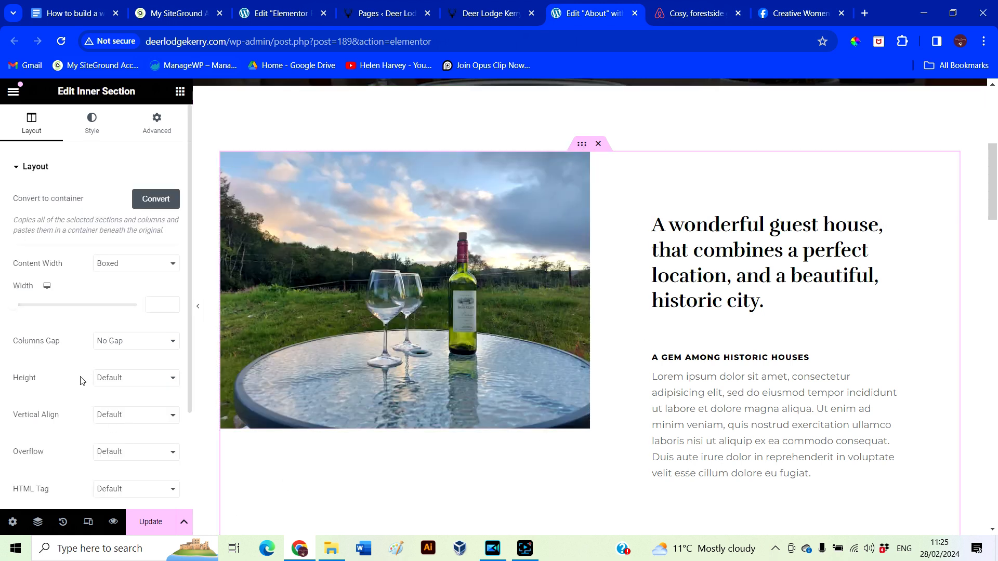
# Set the photo column's Vertical Alignment to Middle
pyautogui.scroll(-3, 81, 381)
pyautogui.scroll(3, 80, 381)
pyautogui.click(93, 132)
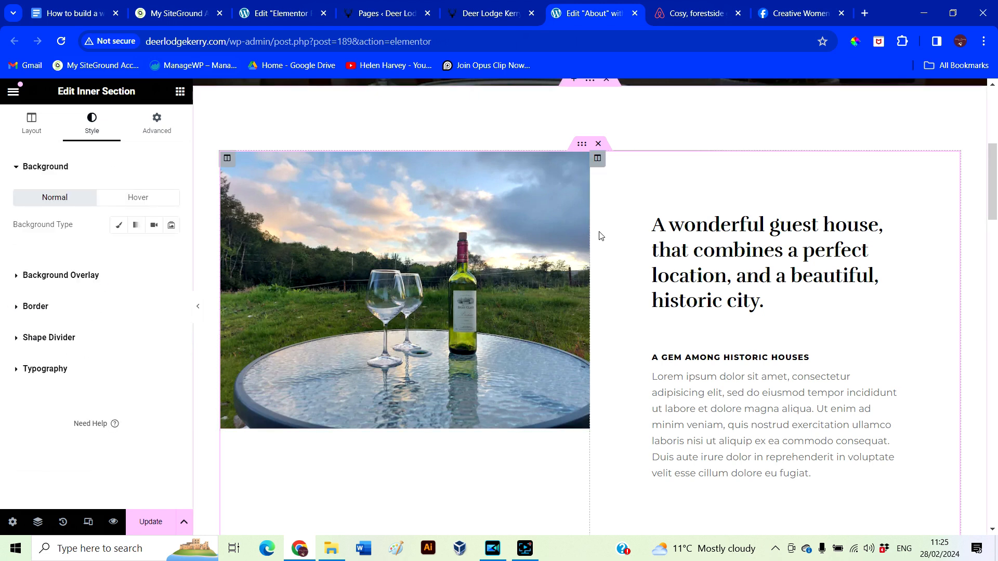
pyautogui.click(225, 160)
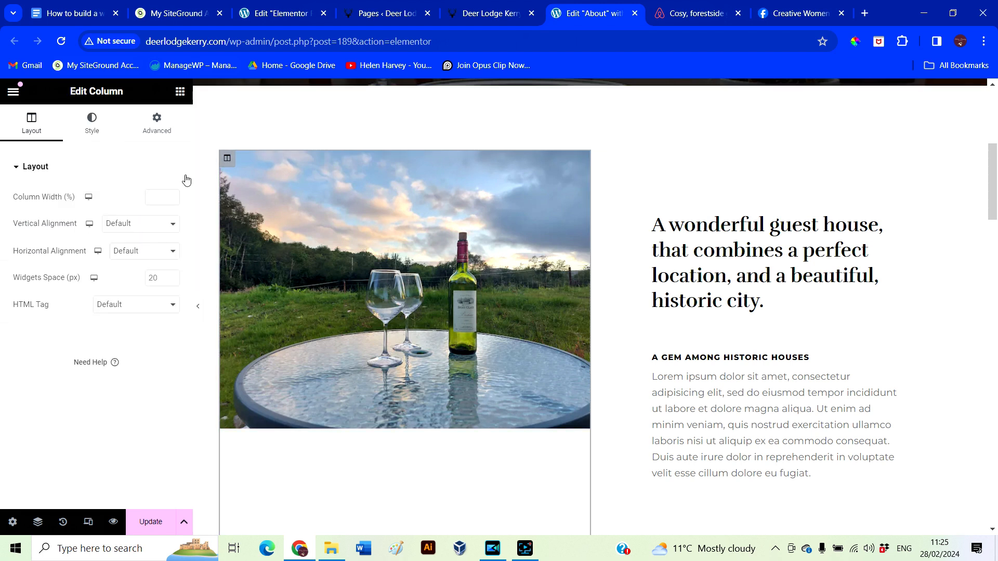
pyautogui.click(126, 229)
pyautogui.click(129, 263)
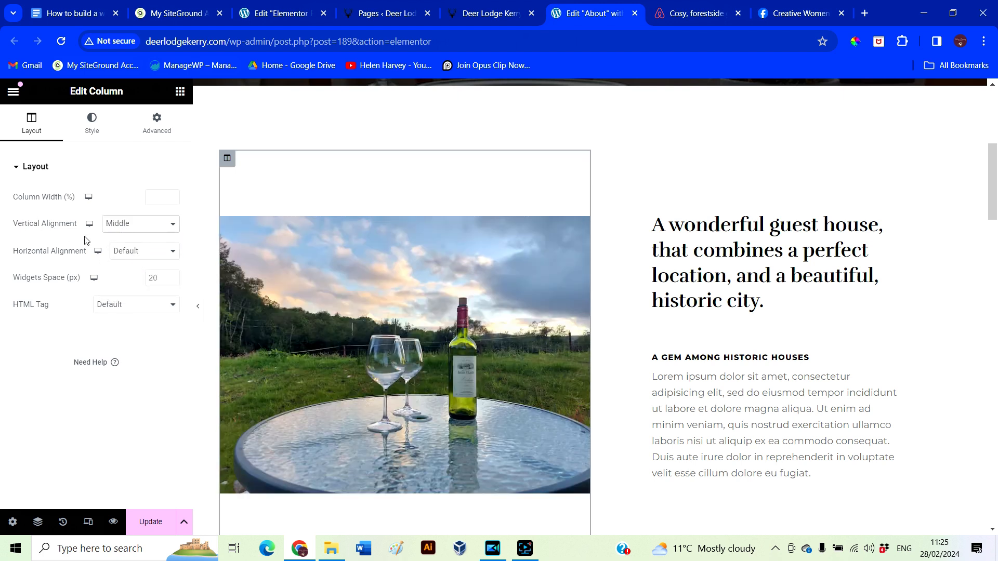
# Collapse the Elementor panel and scroll through the page preview
pyautogui.click(198, 306)
pyautogui.scroll(-3, 664, 414)
pyautogui.scroll(4, 666, 417)
pyautogui.scroll(-3, 661, 410)
# Retitle the main heading 'A hidden gen on the ring of Kerry', fixing the typos
pyautogui.click(683, 235)
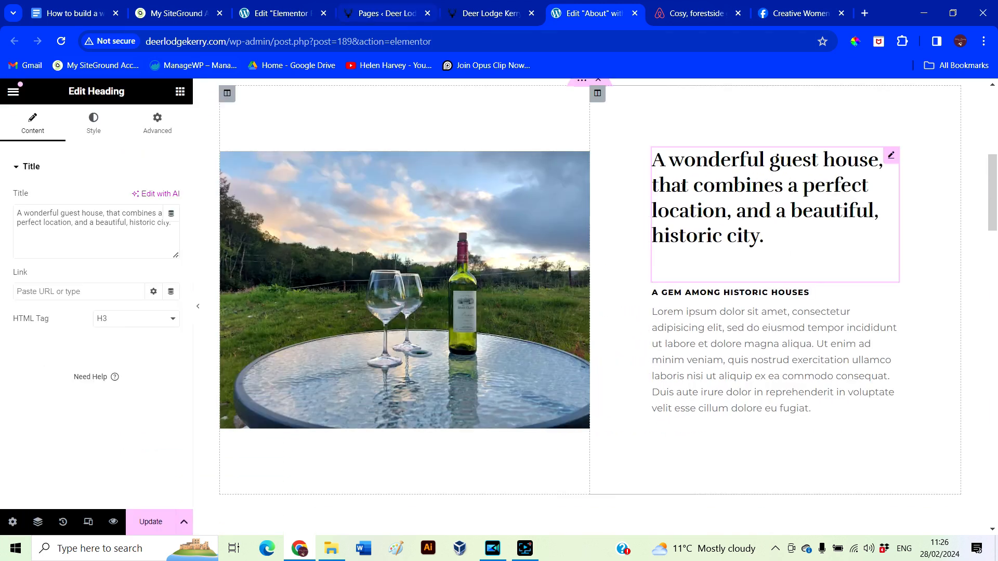
pyautogui.moveTo(17, 213); pyautogui.dragTo(196, 257)
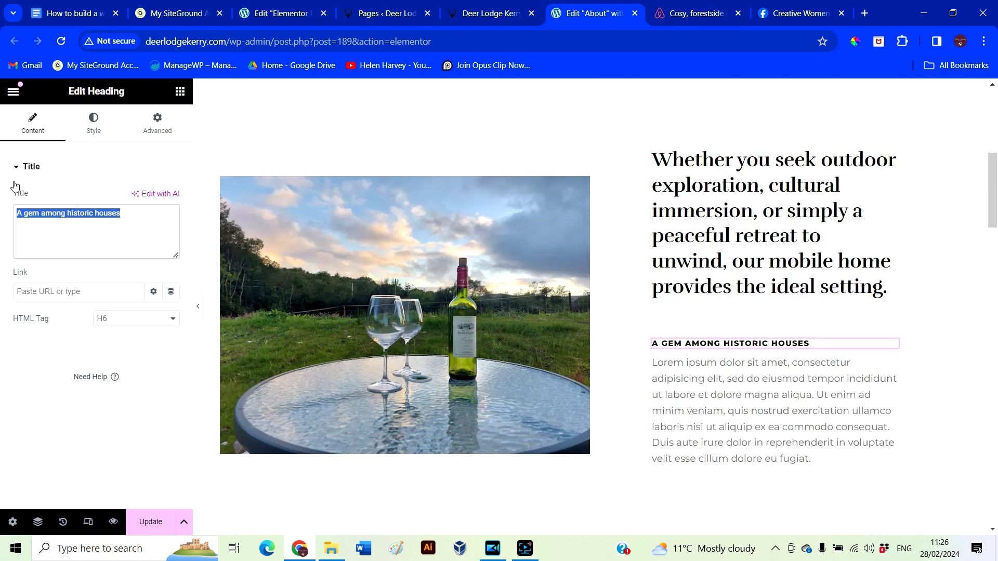
pyautogui.write('A hildden gen on the ring of kerry')
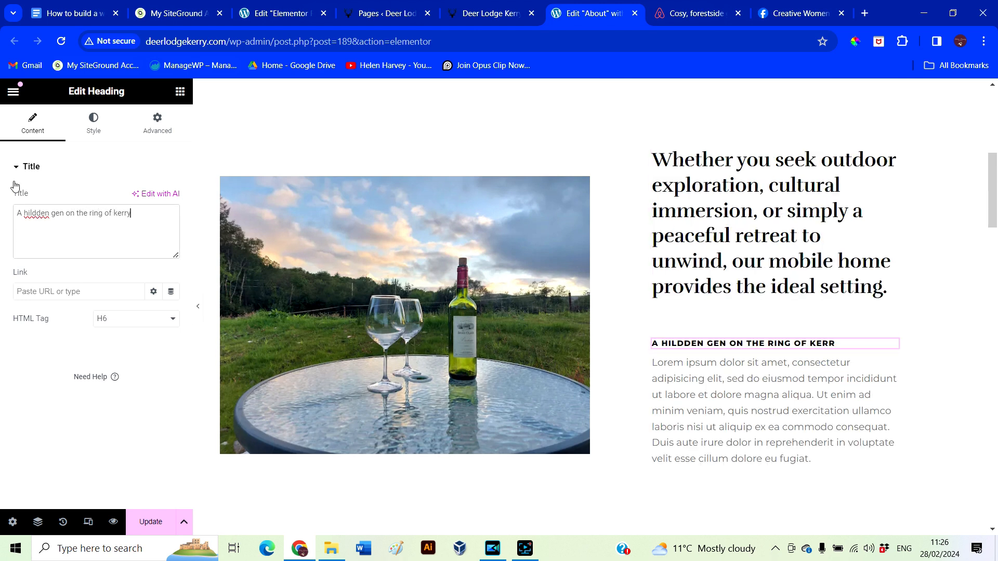
pyautogui.doubleClick(41, 217)
pyautogui.write('hidden')
pyautogui.click(118, 213)
pyautogui.press('BackSpace')
pyautogui.write('K')
# Replace the lorem ipsum paragraph with the 'Immerse yourself…' sentence copied from the Google Doc
pyautogui.click(696, 411)
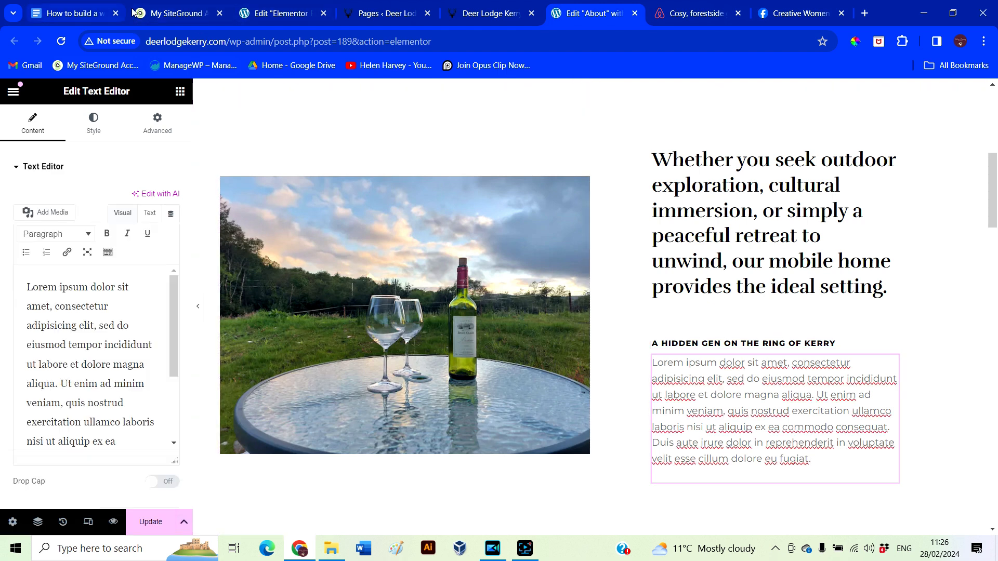
pyautogui.click(73, 13)
pyautogui.moveTo(433, 352); pyautogui.dragTo(582, 366)
pyautogui.hotkey('ctrl', 'c')
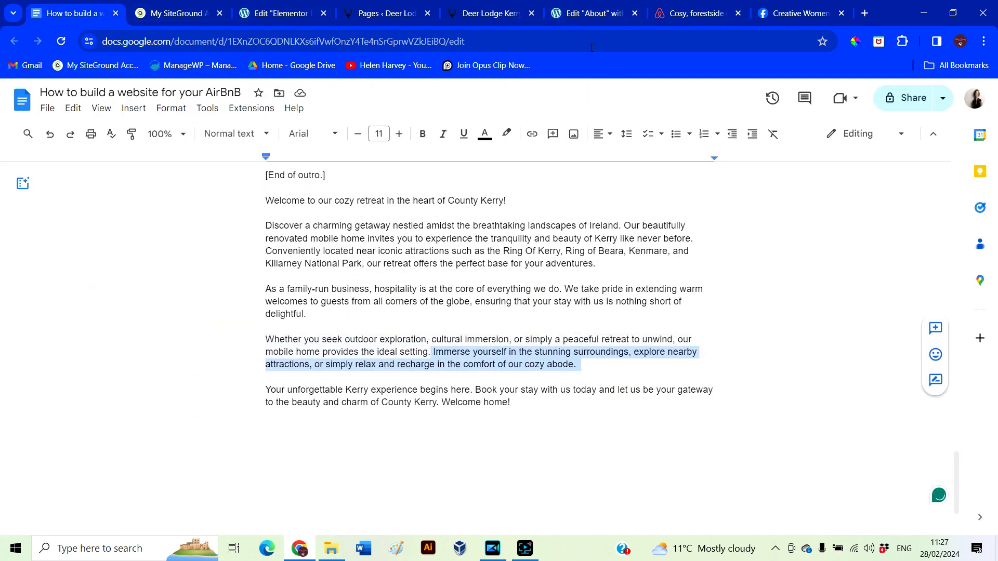
pyautogui.click(593, 14)
pyautogui.hotkey('ctrl', 'a')
pyautogui.hotkey('ctrl', 'v')
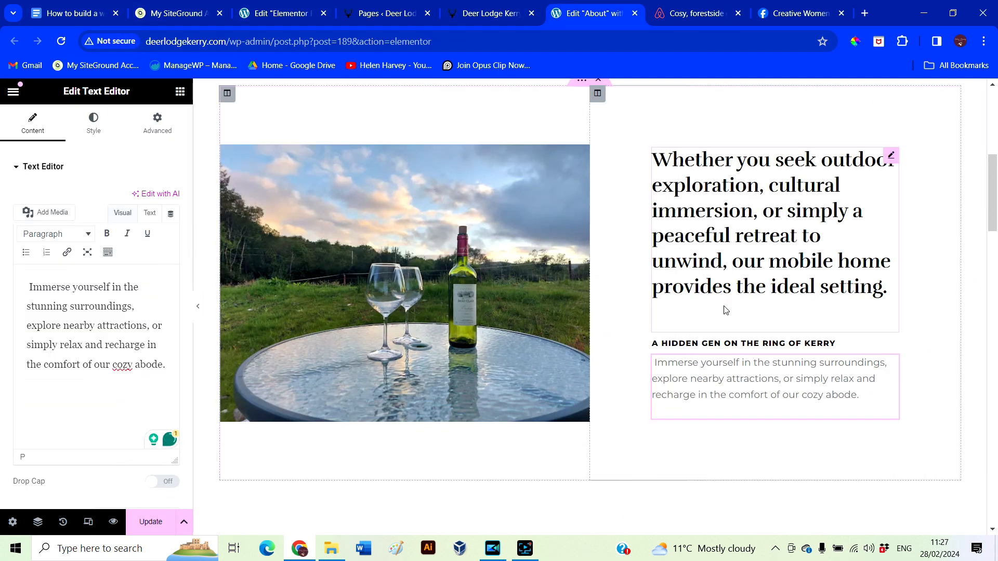
# Trim the main heading's bottom padding to 30 px and preview the section
pyautogui.click(892, 158)
pyautogui.click(94, 128)
pyautogui.click(146, 131)
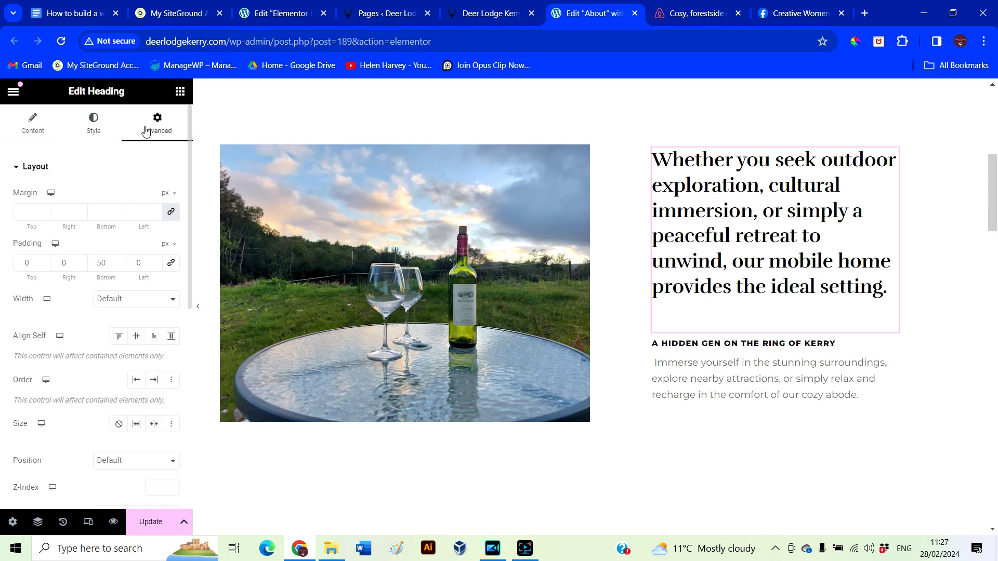
pyautogui.scroll(-14, 119, 268)
pyautogui.scroll(-5, 119, 268)
pyautogui.scroll(-1, 119, 266)
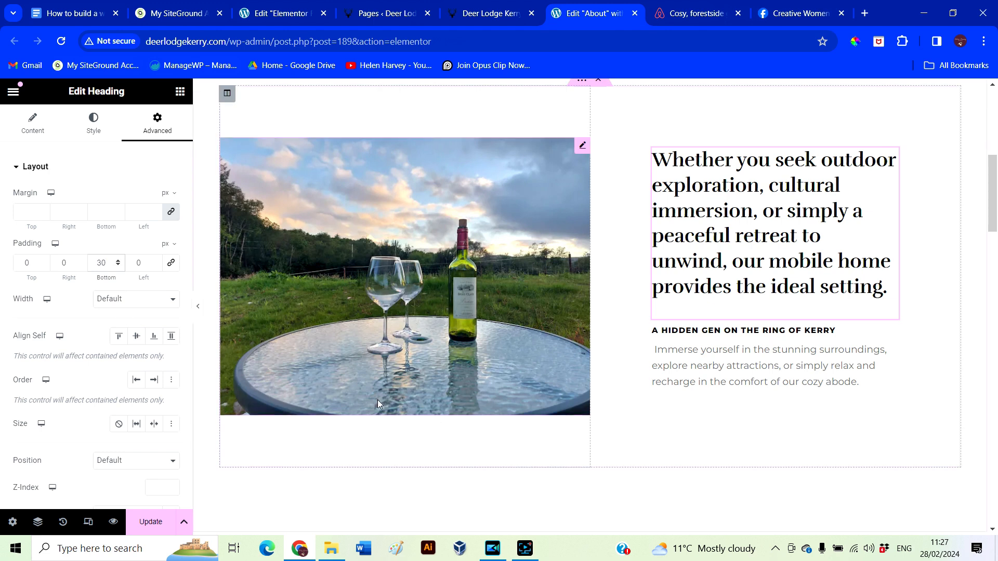
pyautogui.click(202, 309)
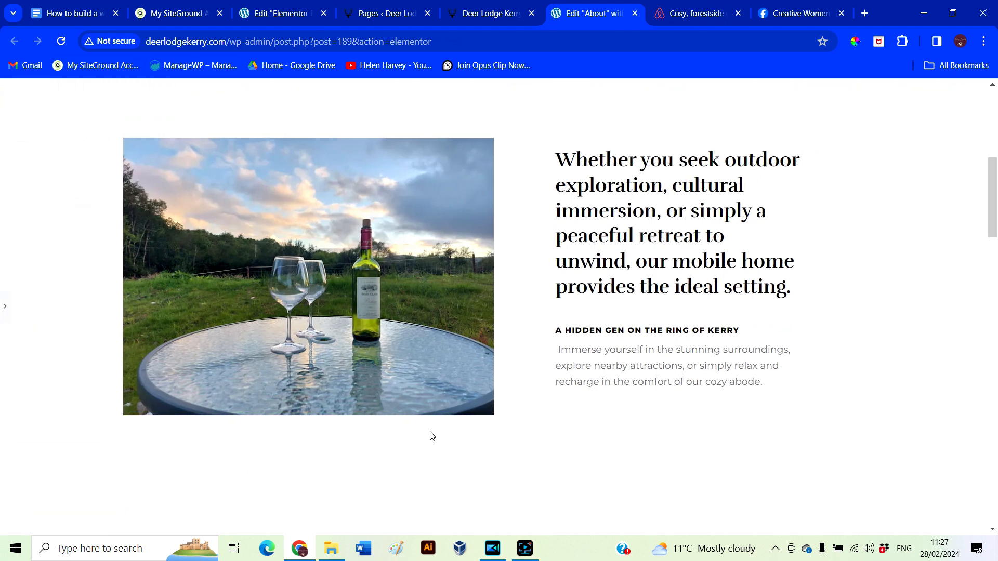
# Remove the leading space before the 'Immerse yourself…' paragraph so it lines up with the heading
pyautogui.click(5, 312)
pyautogui.click(736, 355)
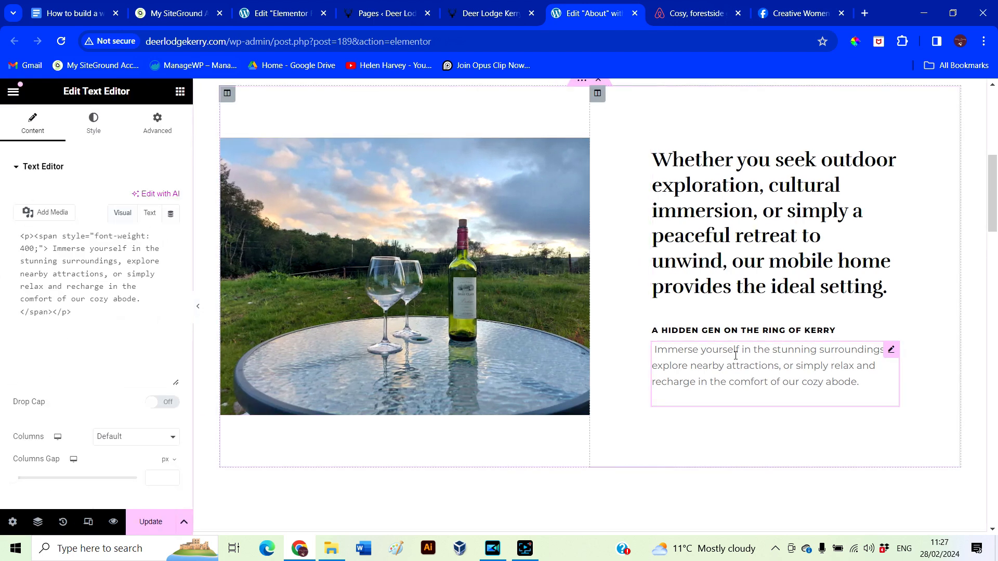
pyautogui.click(31, 286)
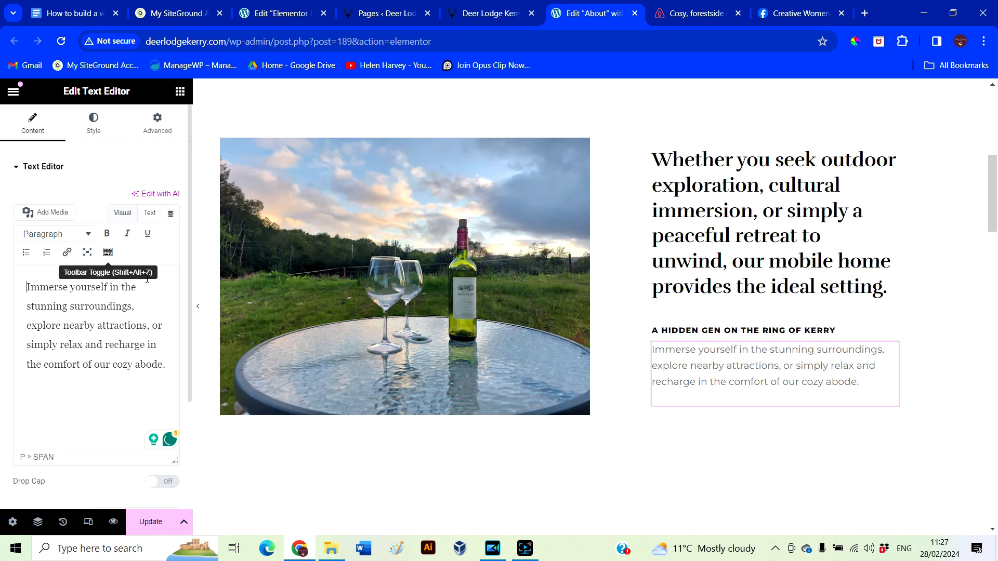
pyautogui.scroll(-5, 493, 481)
pyautogui.scroll(-3, 494, 483)
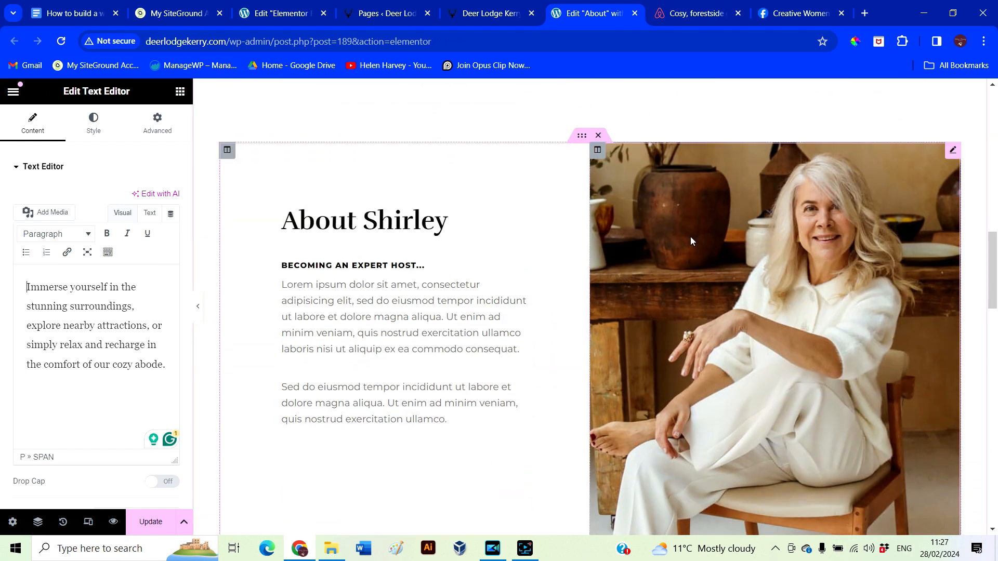
# Retitle the section 'About Your Host' and change the subheading to a line calling the host an expert
pyautogui.click(954, 158)
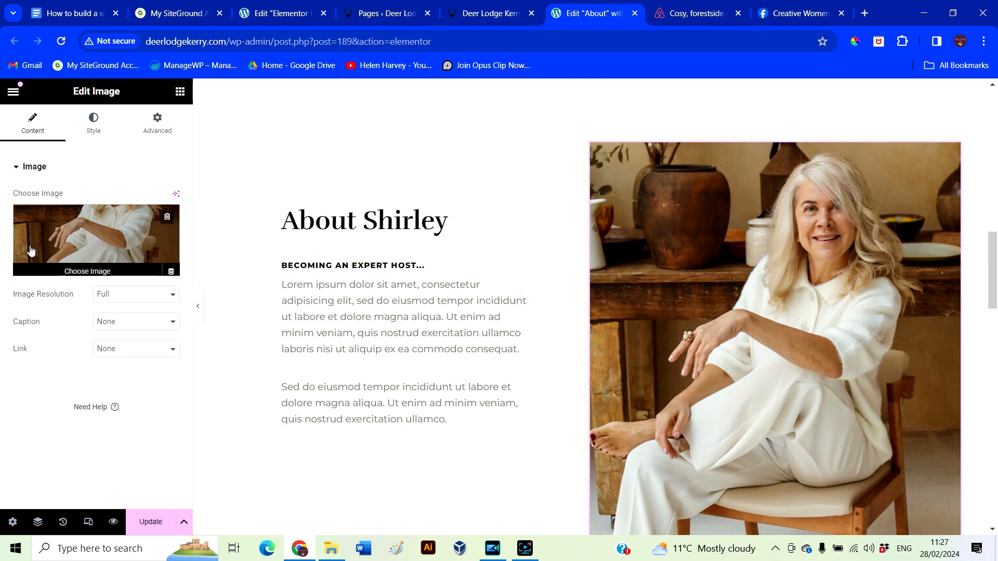
pyautogui.click(94, 224)
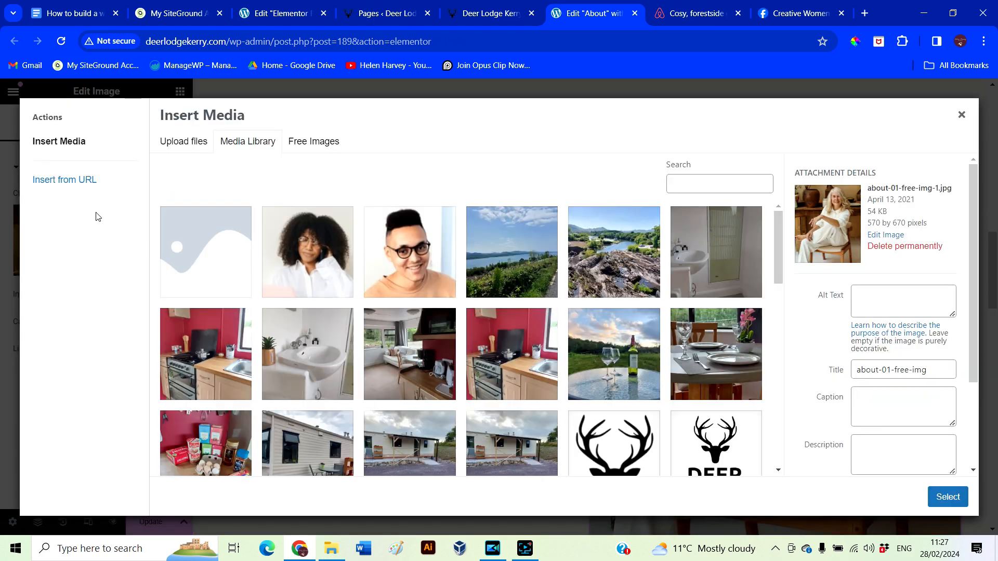
pyautogui.scroll(-5, 485, 276)
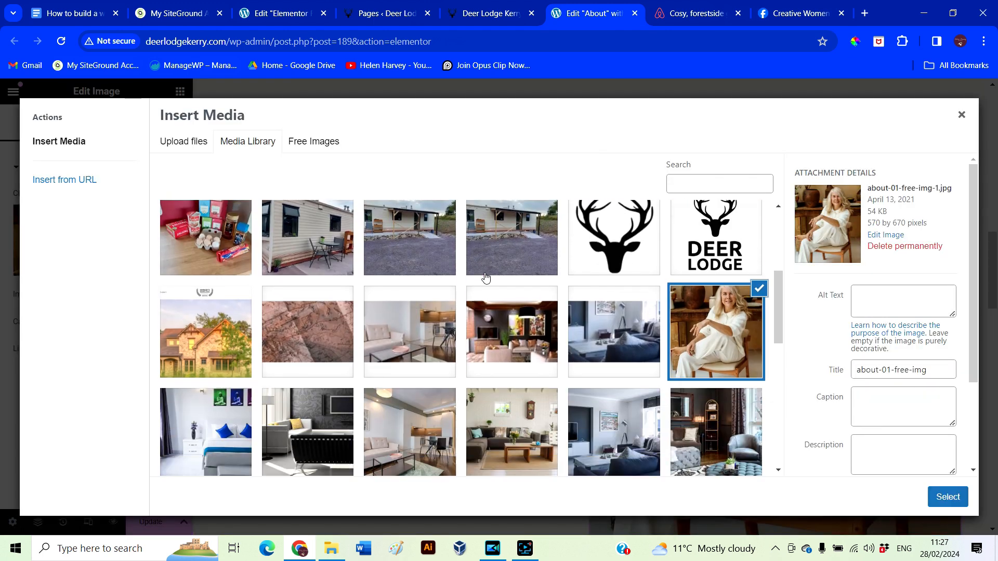
pyautogui.scroll(5, 484, 276)
pyautogui.click(194, 143)
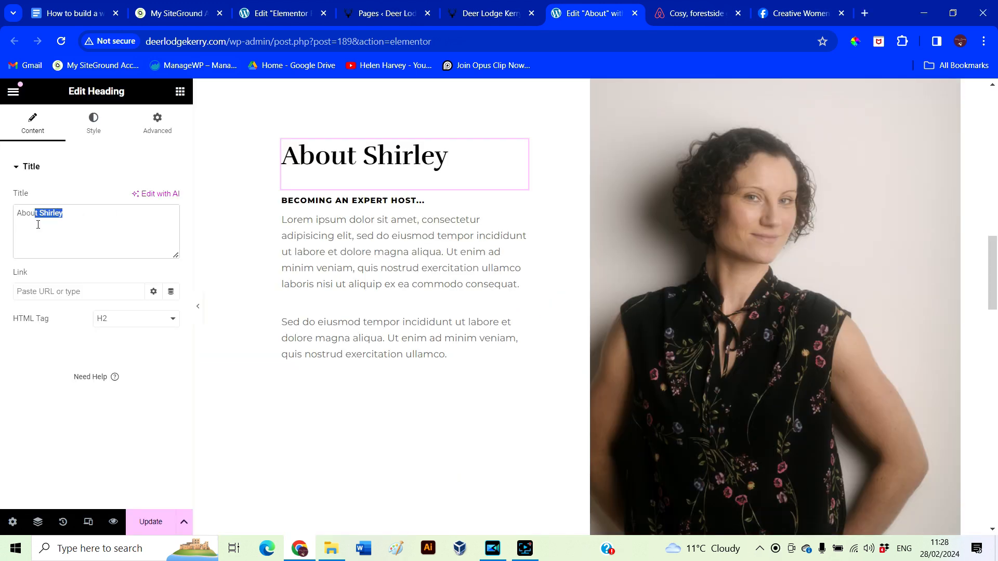
pyautogui.write('y')
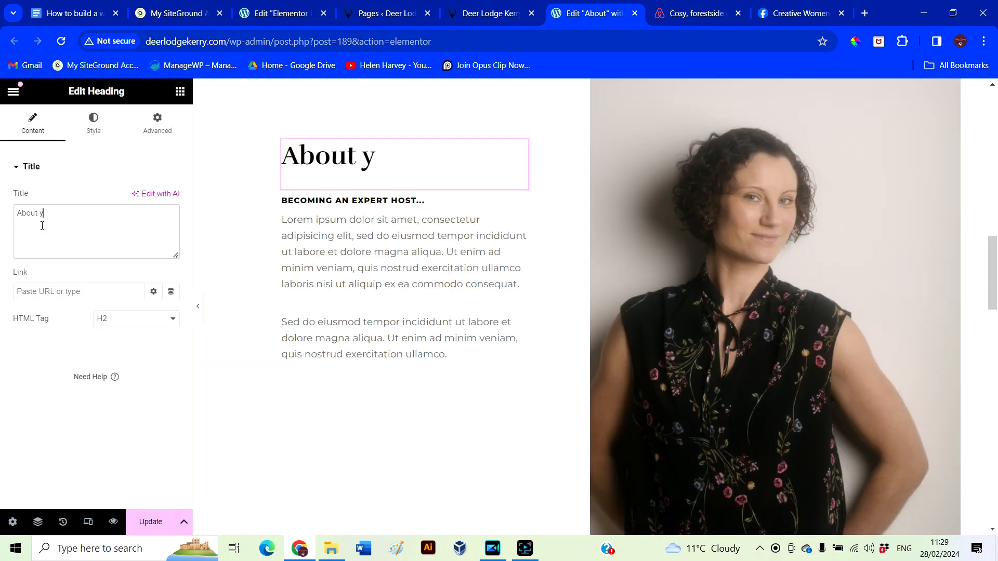
pyautogui.write('our Host')
pyautogui.click(354, 201)
pyautogui.moveTo(110, 213); pyautogui.dragTo(14, 214)
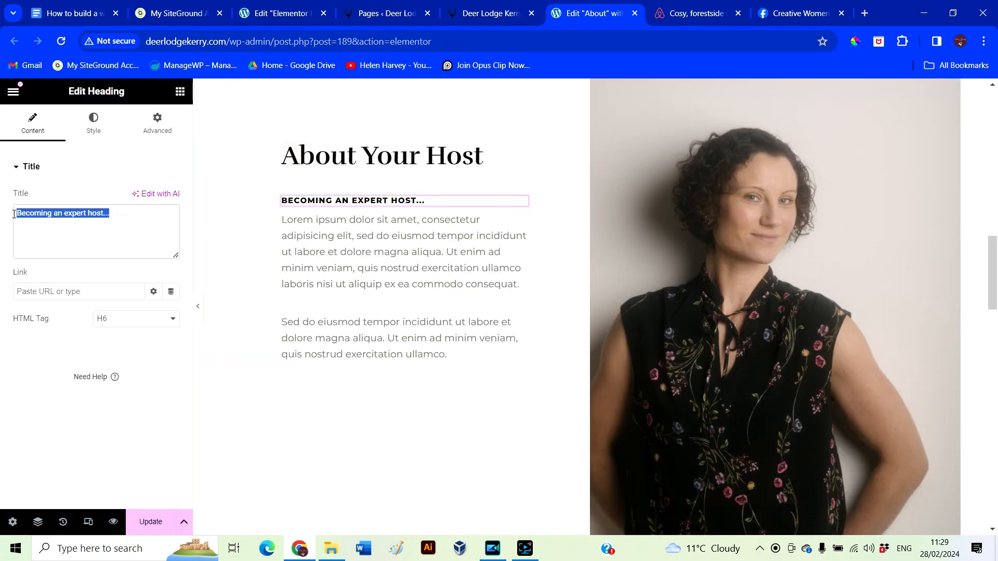
pyautogui.write('Helen is an expert host')
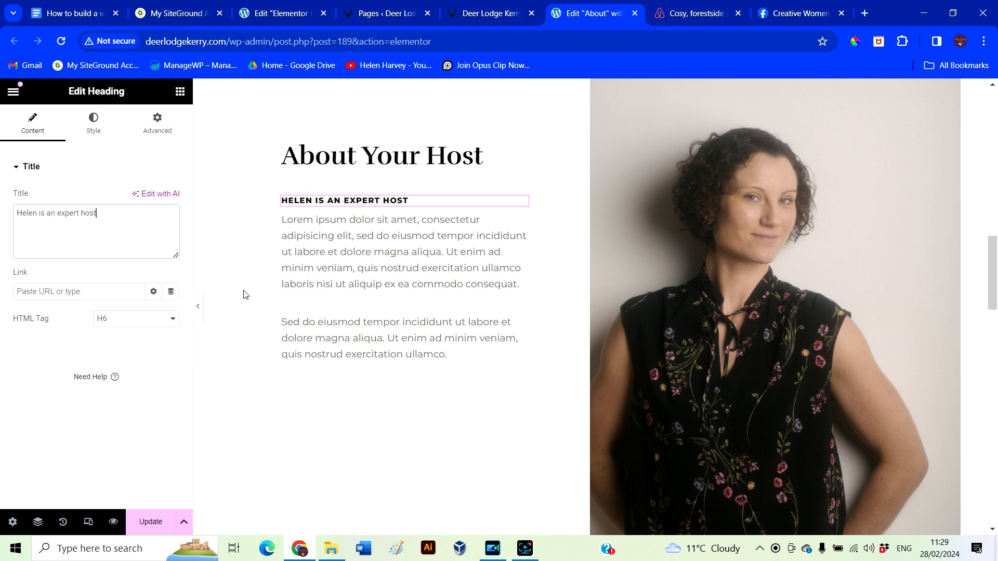
# Replace the first placeholder paragraph with the host's bio about hosting visitors for over a year
pyautogui.click(369, 286)
pyautogui.scroll(4, 369, 288)
pyautogui.scroll(-4, 370, 290)
pyautogui.click(411, 336)
pyautogui.click(385, 275)
pyautogui.moveTo(26, 290); pyautogui.dragTo(156, 440)
pyautogui.write('Helen has been hos')
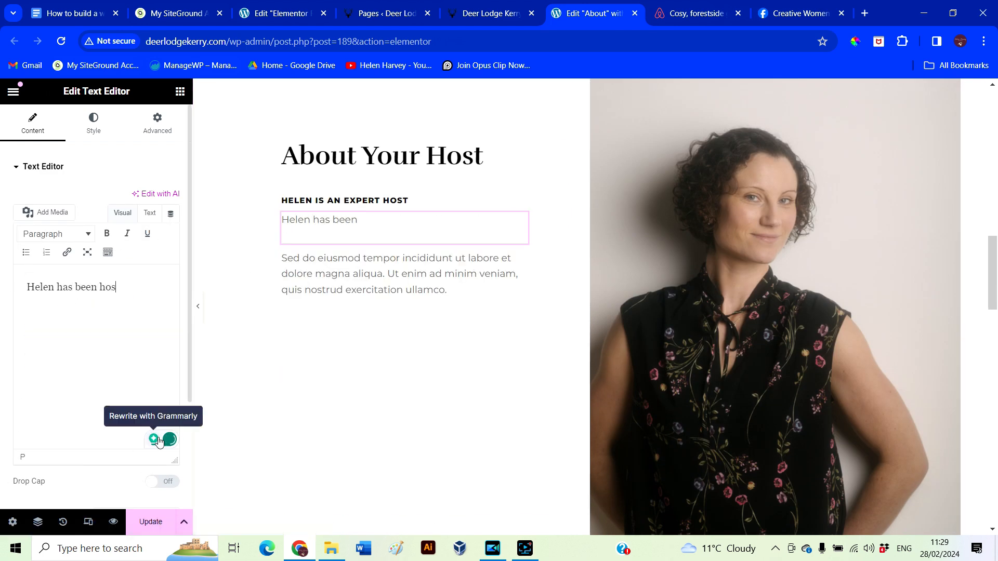
pyautogui.write('ting for over a year and has welcomed many ')
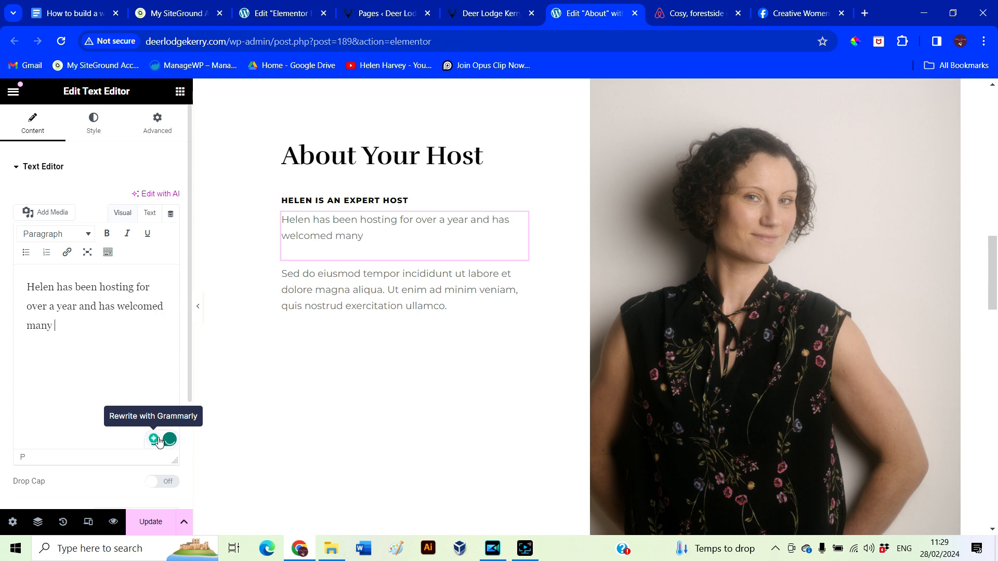
pyautogui.write('visitors from all over the world.  She does th')
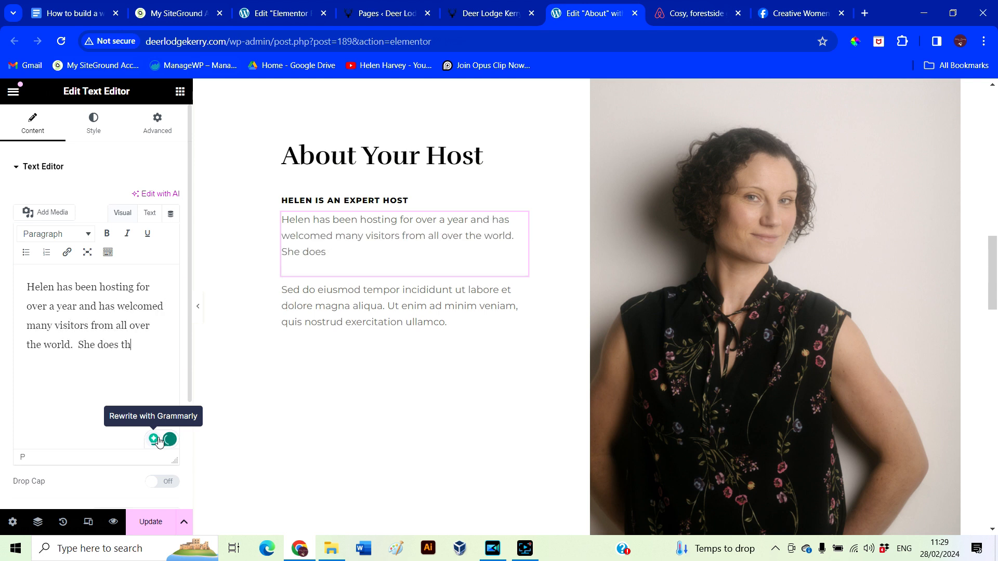
pyautogui.write('is with help from her husband and two young daughters.')
# Rewrite the second paragraph: 'They are all very excited to meet every new guest and will go above and beyond to welcome you.'
pyautogui.click(364, 322)
pyautogui.hotkey('ctrl', 'a')
pyautogui.write('They are a')
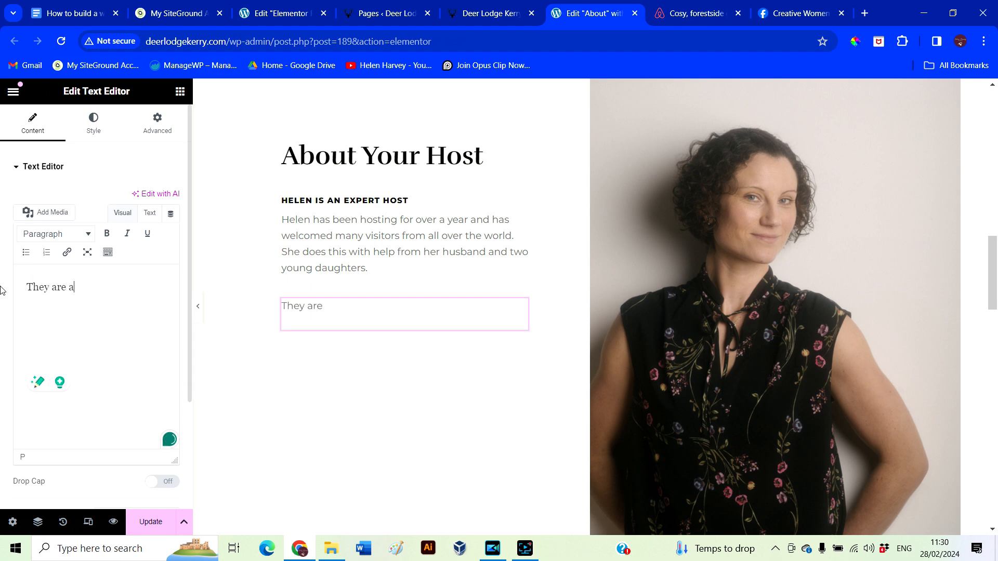
pyautogui.write('ll very excited to meet every new guest.')
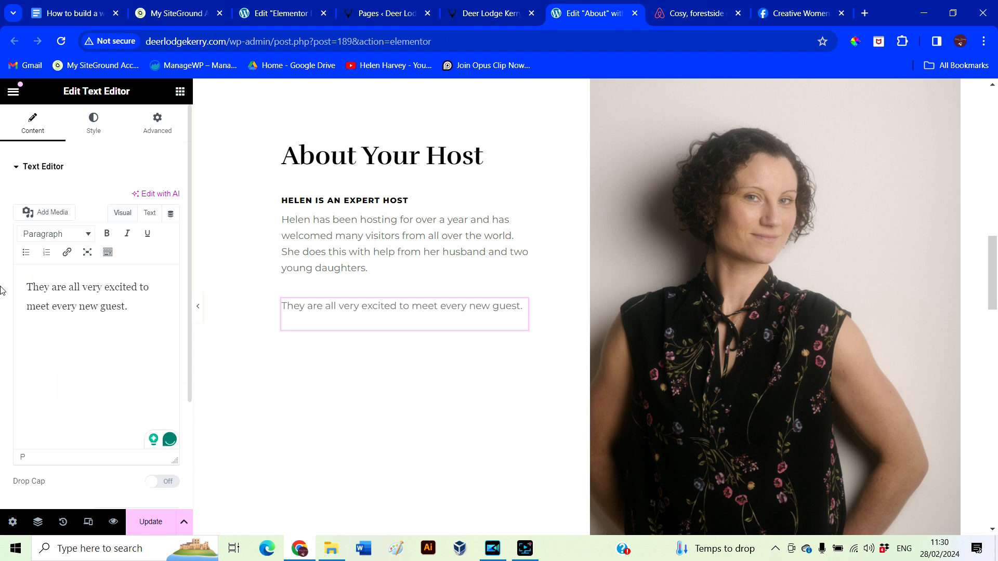
pyautogui.press('BackSpace')
pyautogui.write('and will go above and b')
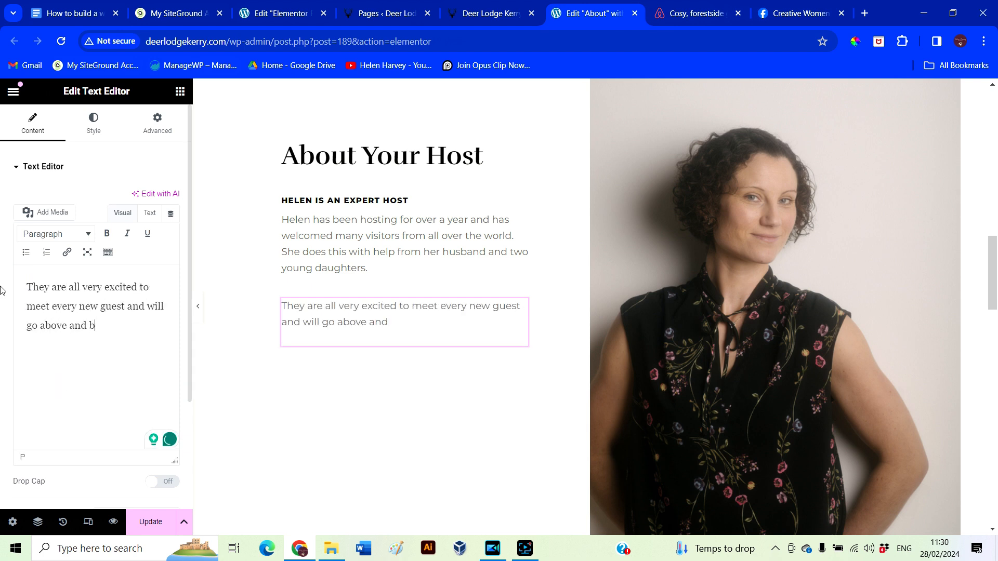
pyautogui.write('eyond to welcome you.')
pyautogui.scroll(-7, 526, 409)
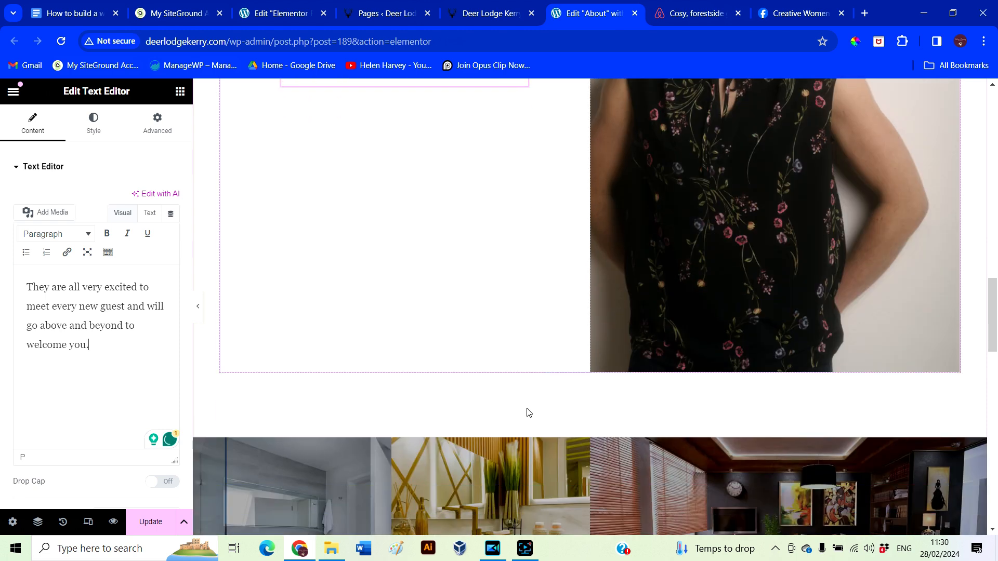
# Set the lodge's sink photo as the first gallery column's background image
pyautogui.scroll(-10, 525, 414)
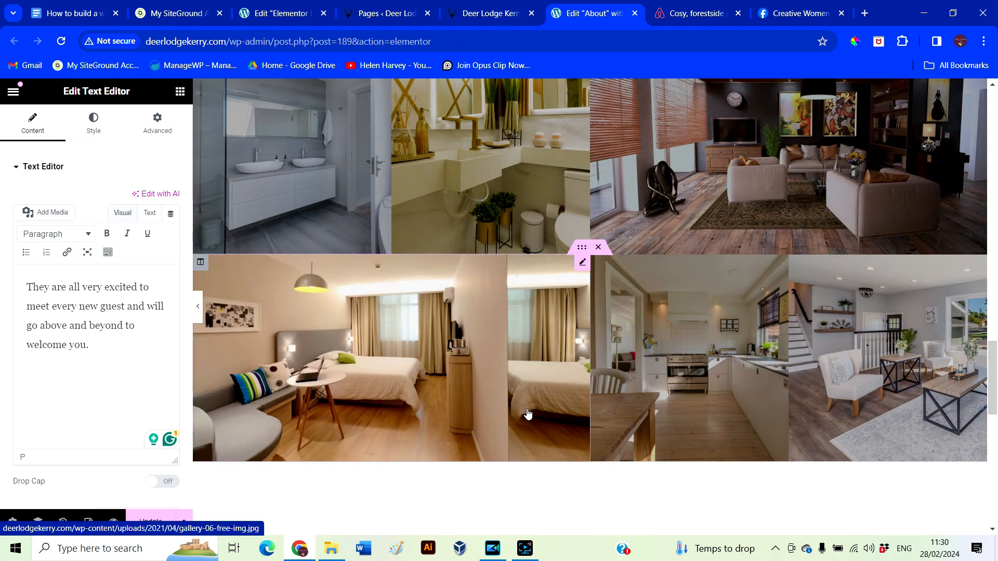
pyautogui.scroll(-3, 589, 450)
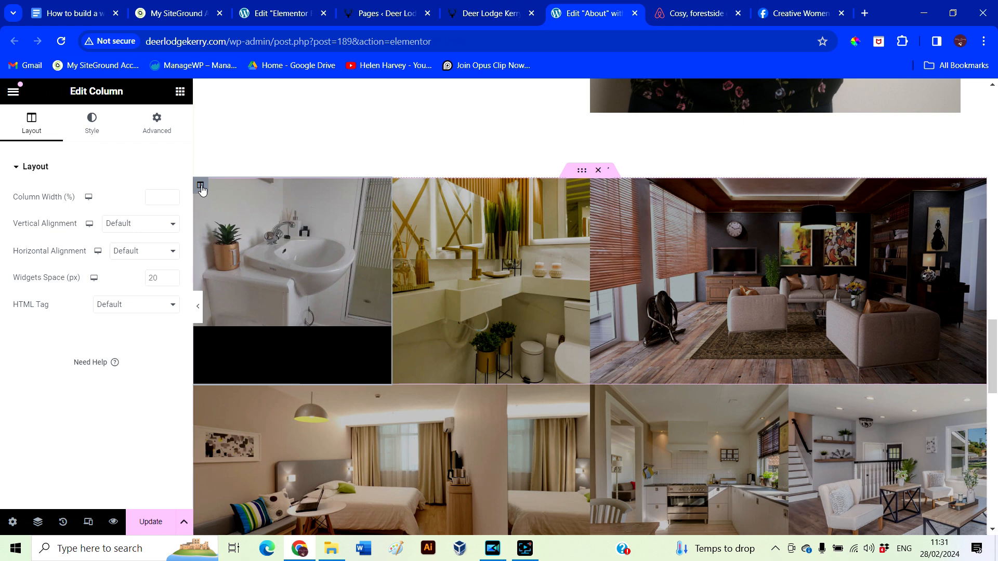
pyautogui.click(93, 123)
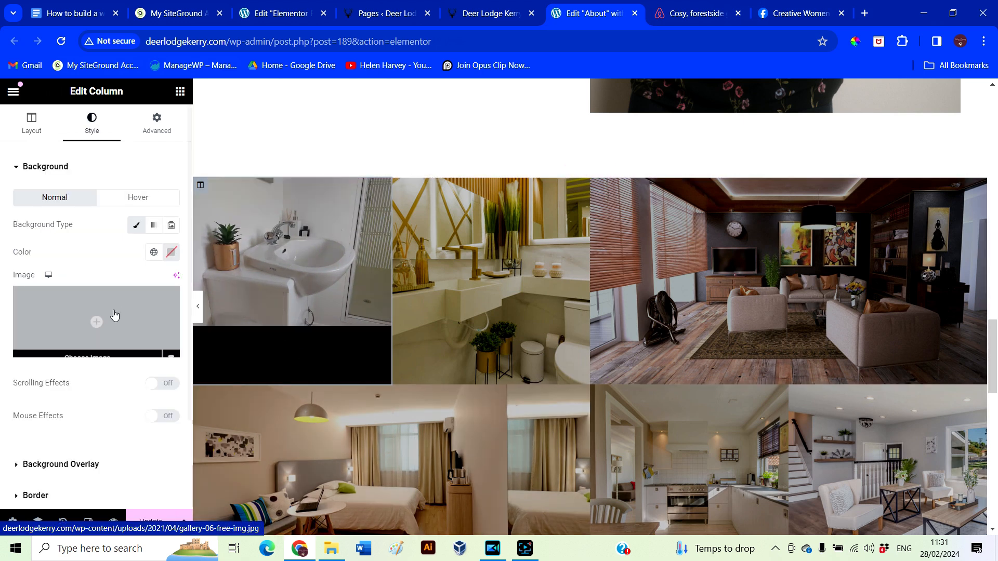
pyautogui.click(96, 321)
pyautogui.click(424, 358)
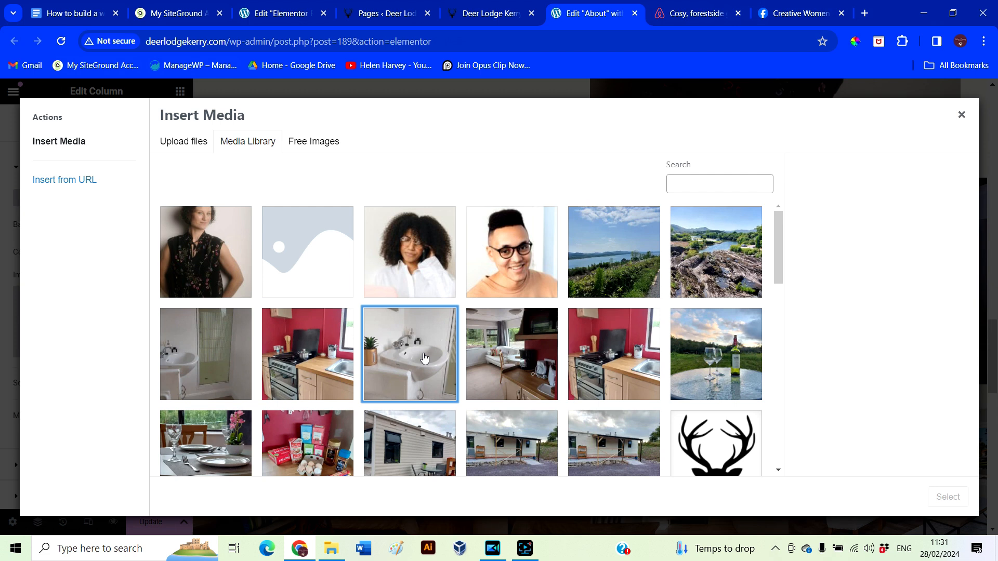
pyautogui.click(948, 497)
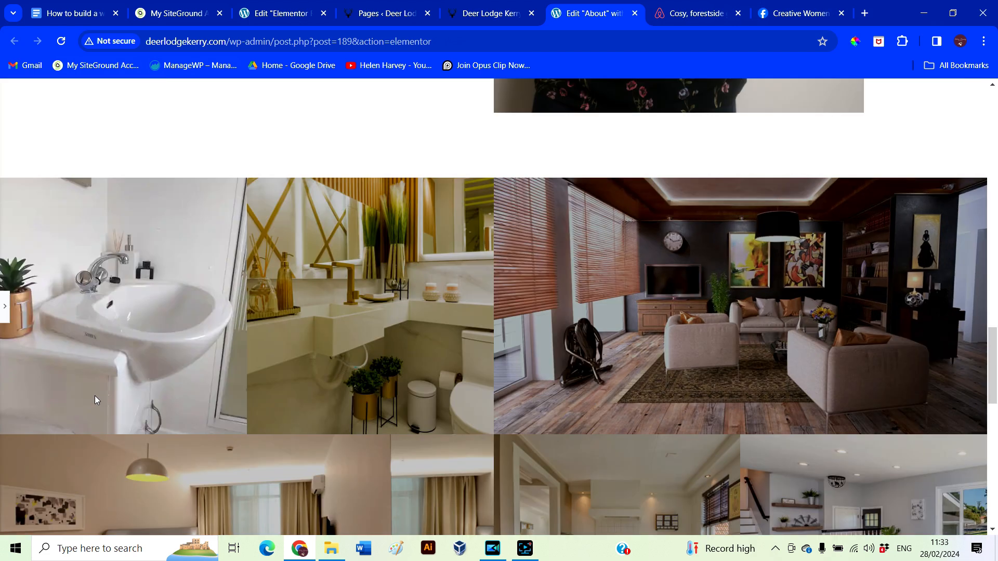
# Set the lodge's kitchen photo as the second column's background image
pyautogui.click(6, 308)
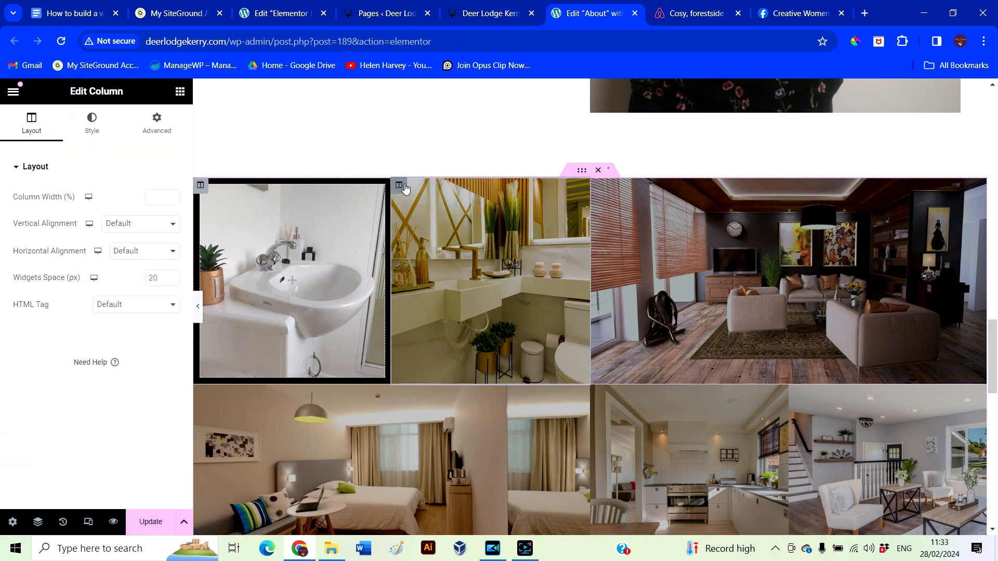
pyautogui.click(91, 125)
pyautogui.click(96, 333)
pyautogui.click(310, 364)
pyautogui.click(947, 497)
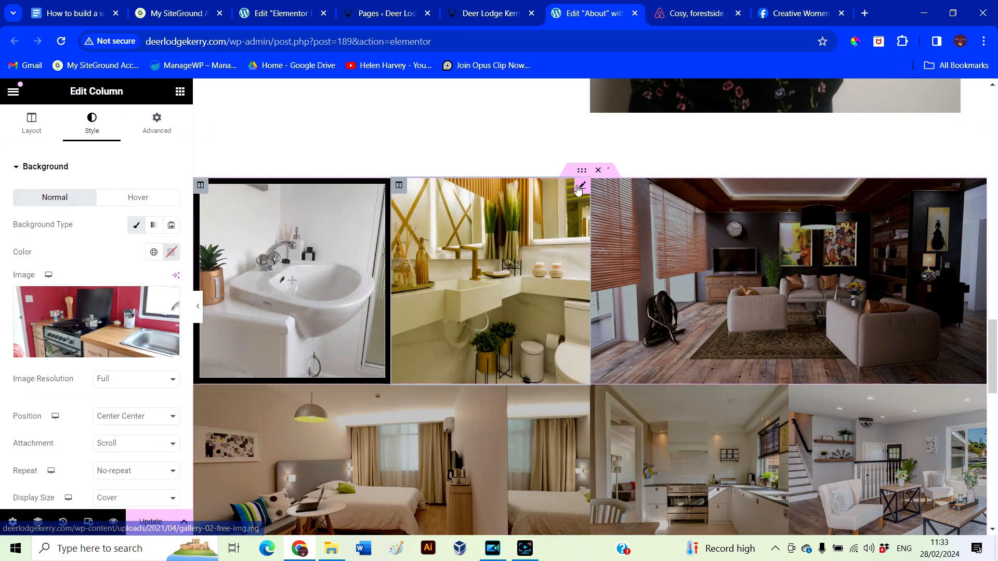
# Delete the stock bathroom and living-room Image widgets from the top gallery row
pyautogui.rightClick(578, 189)
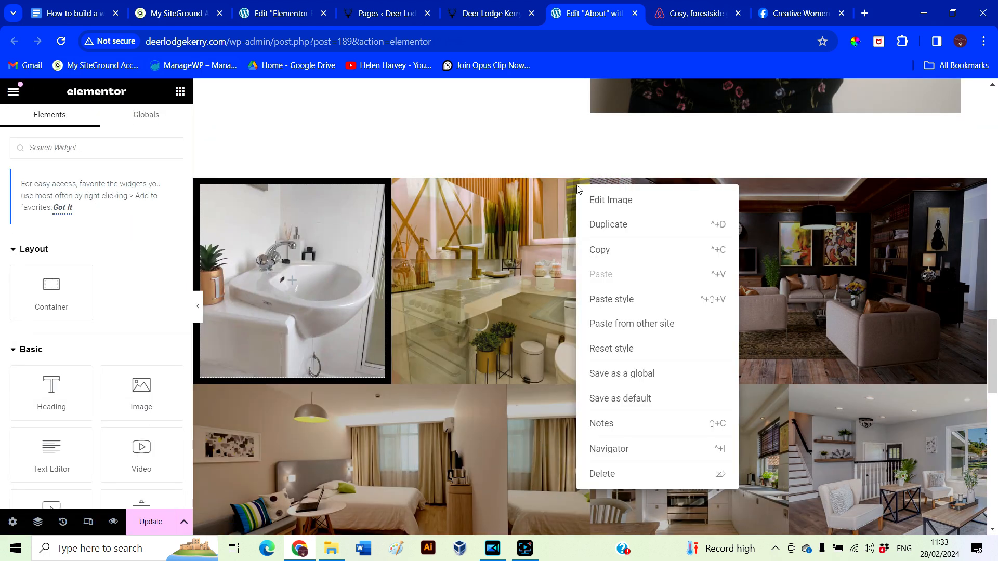
pyautogui.click(606, 474)
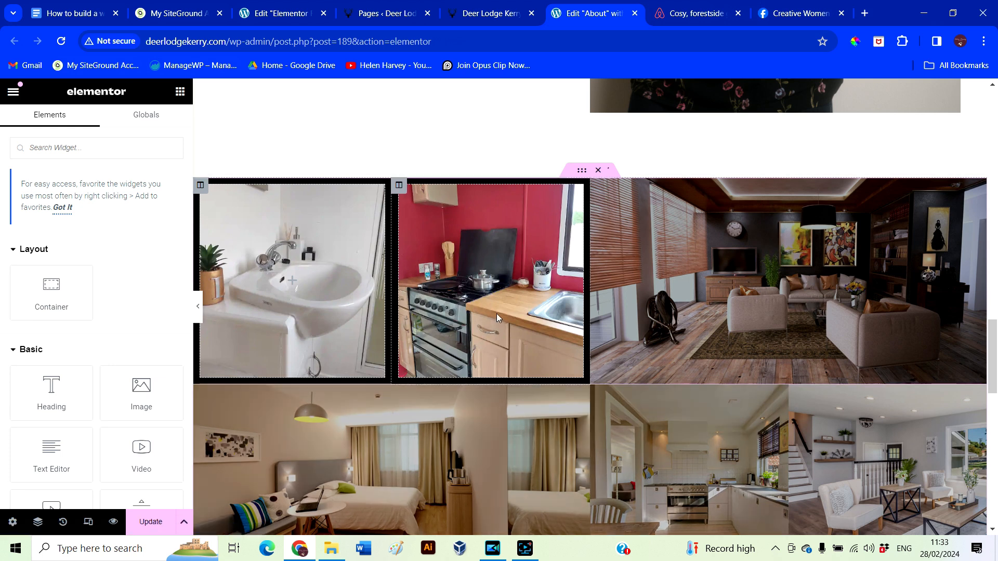
pyautogui.click(600, 187)
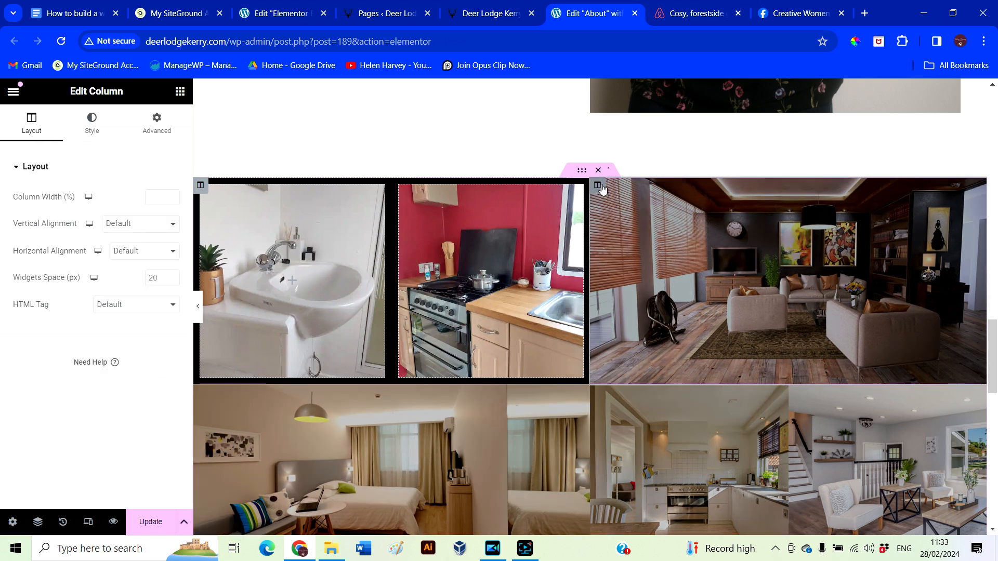
pyautogui.click(97, 132)
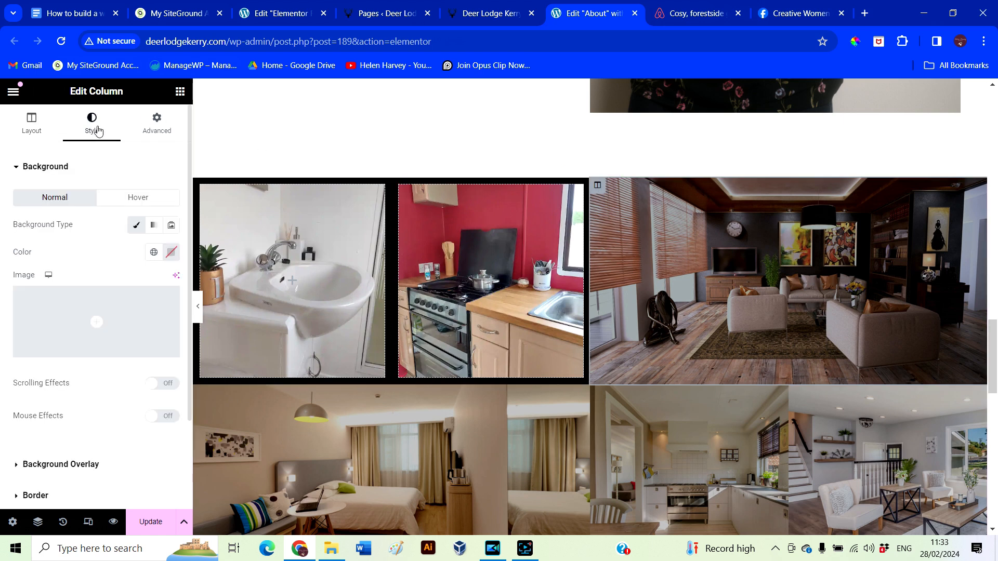
pyautogui.click(94, 332)
pyautogui.press('Escape')
pyautogui.rightClick(979, 191)
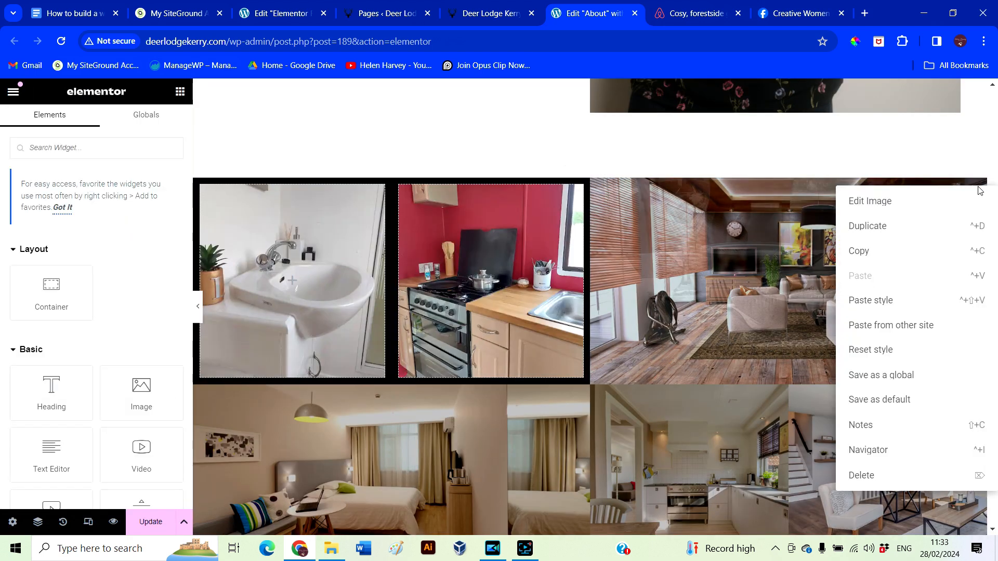
pyautogui.click(892, 476)
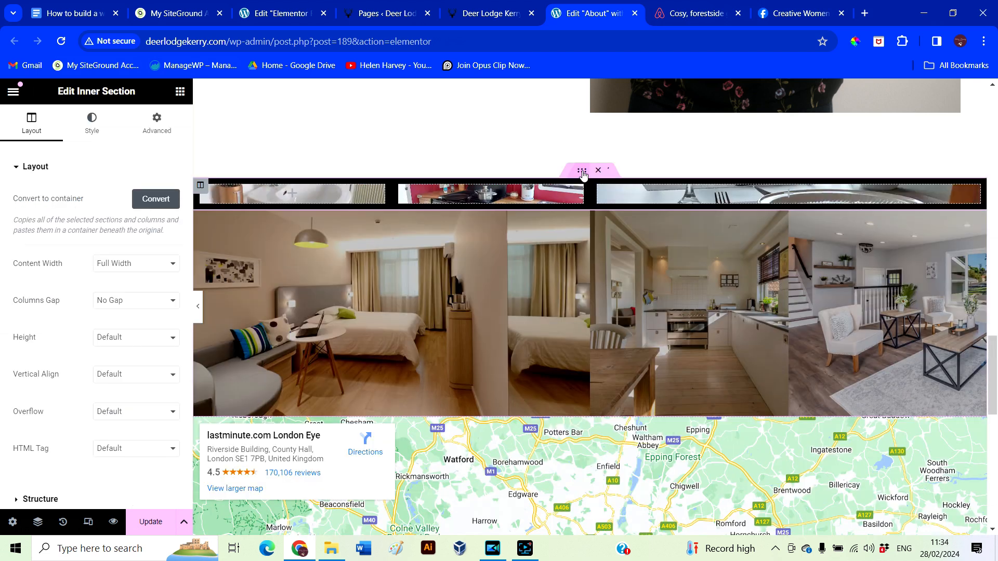
# Give the gallery's top inner section a Min Height of 400 px and check it with the panel collapsed
pyautogui.click(87, 131)
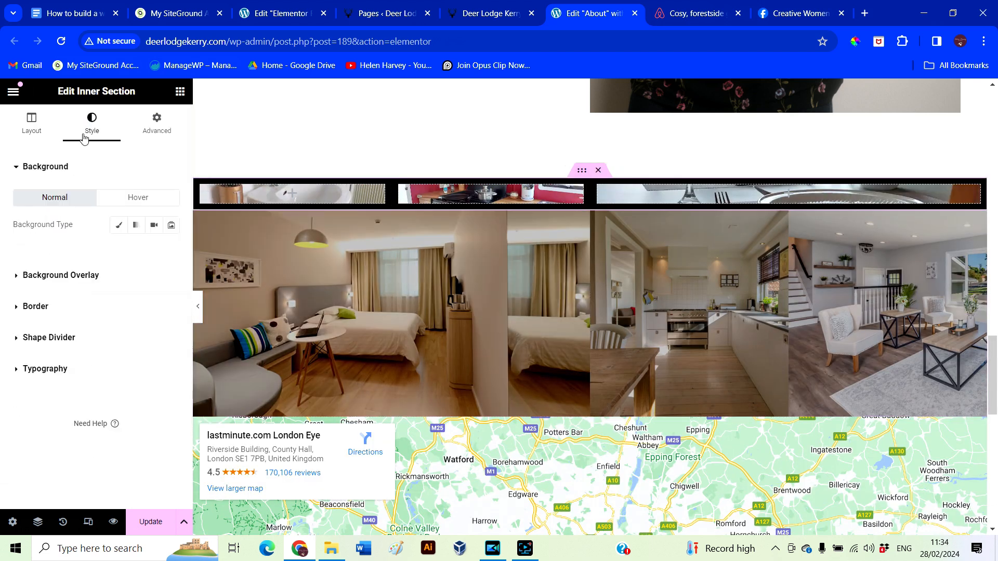
pyautogui.click(40, 126)
pyautogui.scroll(-2, 43, 330)
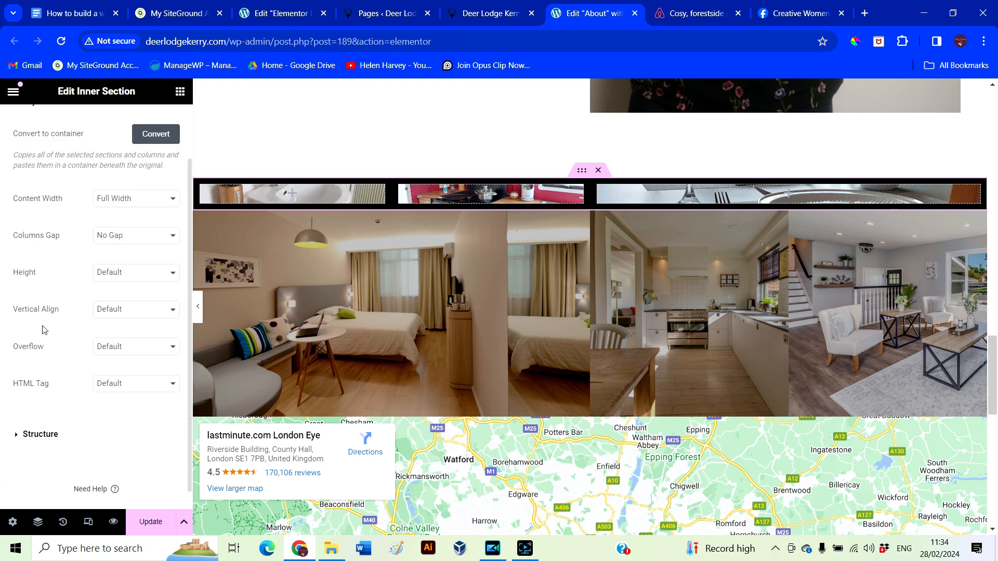
pyautogui.click(130, 275)
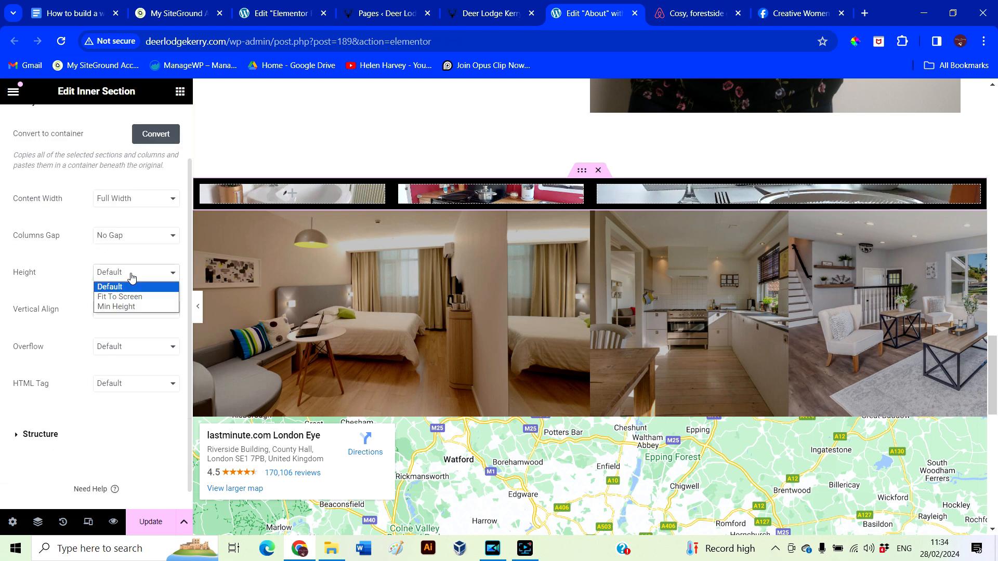
pyautogui.click(120, 307)
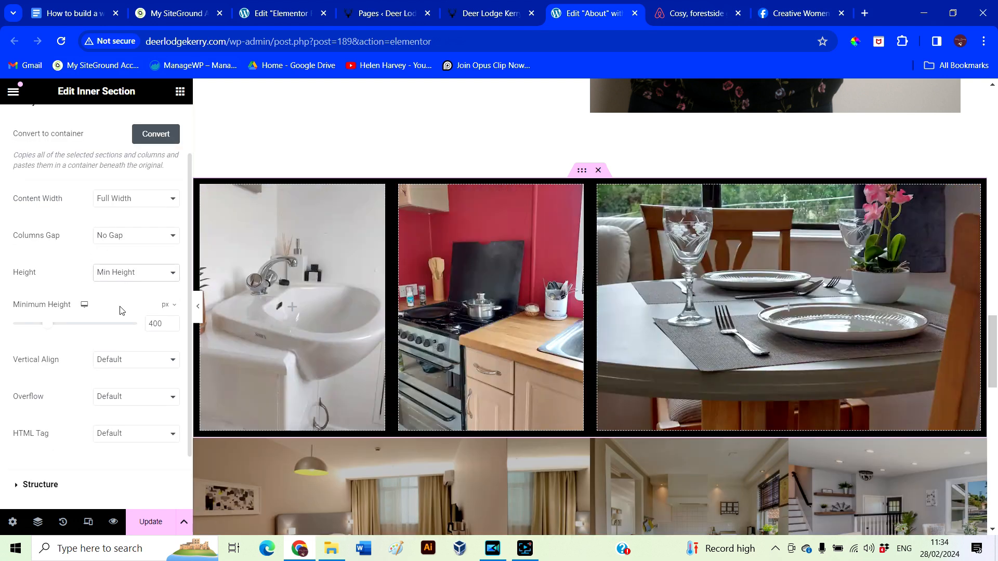
pyautogui.click(200, 310)
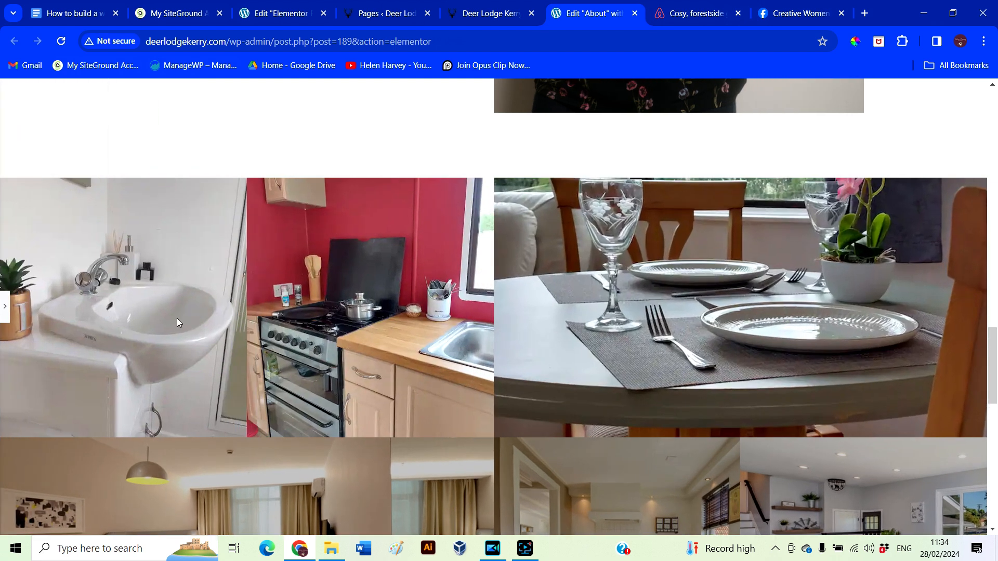
pyautogui.click(5, 311)
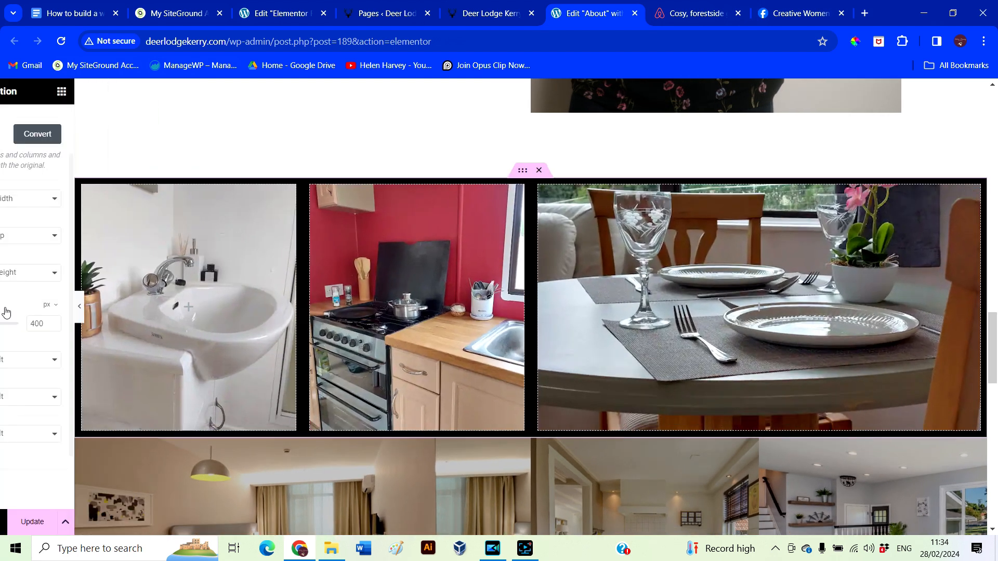
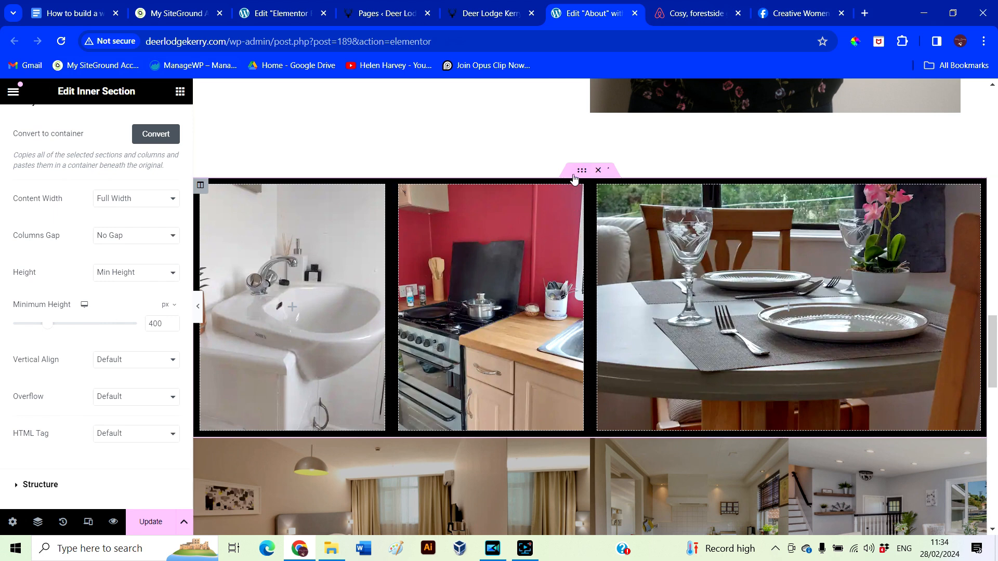
# Scroll to the lower gallery row with the bedroom and kitchen photos and select its inner section
pyautogui.scroll(2, 82, 364)
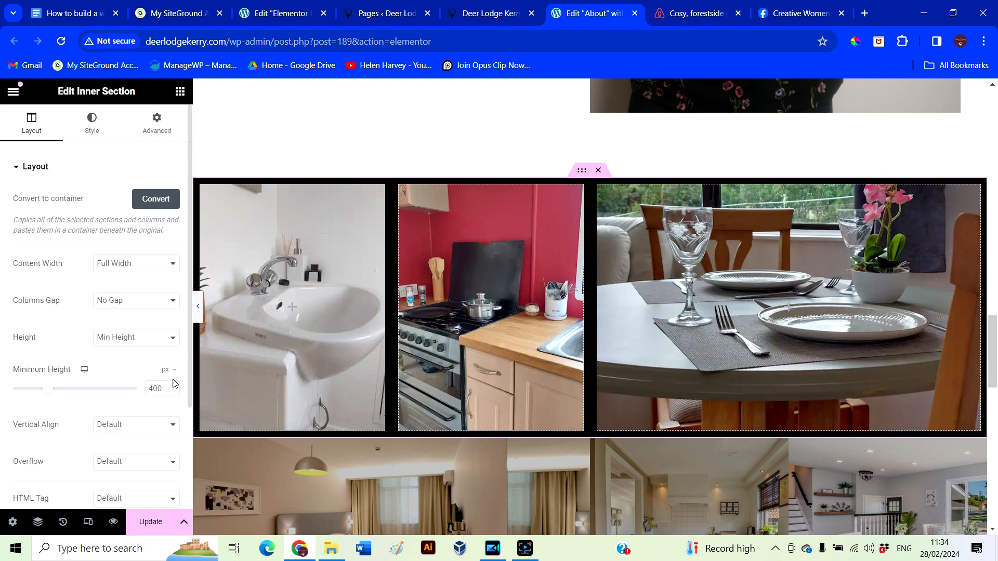
pyautogui.scroll(-3, 605, 422)
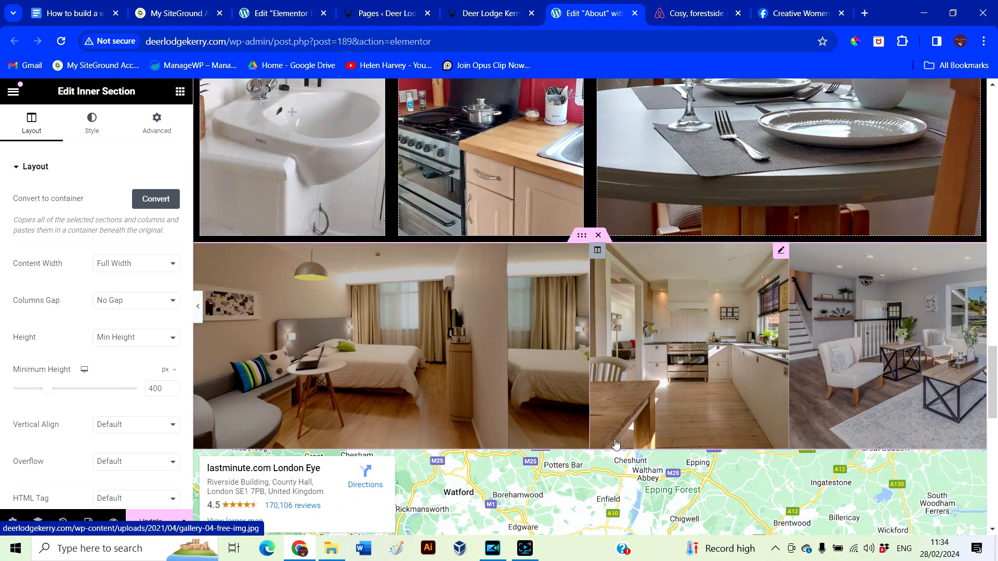
pyautogui.moveTo(581, 235); pyautogui.dragTo(577, 244)
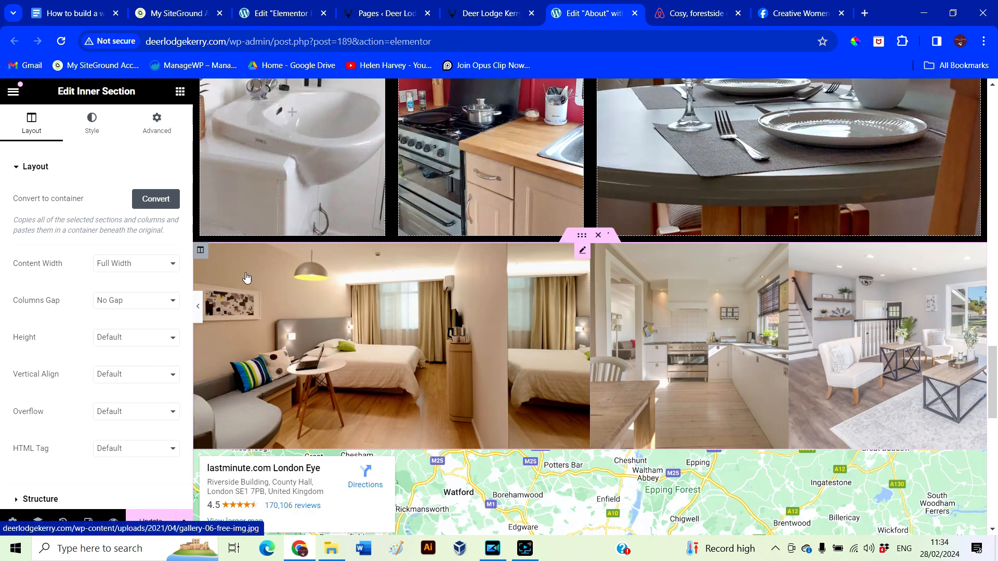
# Start a background-image upload for the left column and browse to the airbnb Photos folder
pyautogui.click(201, 253)
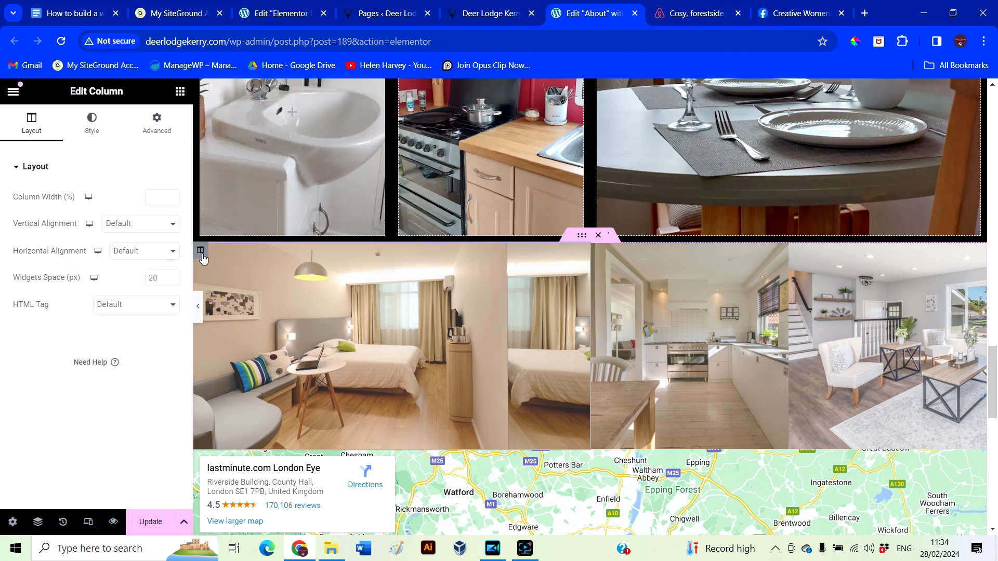
pyautogui.click(93, 134)
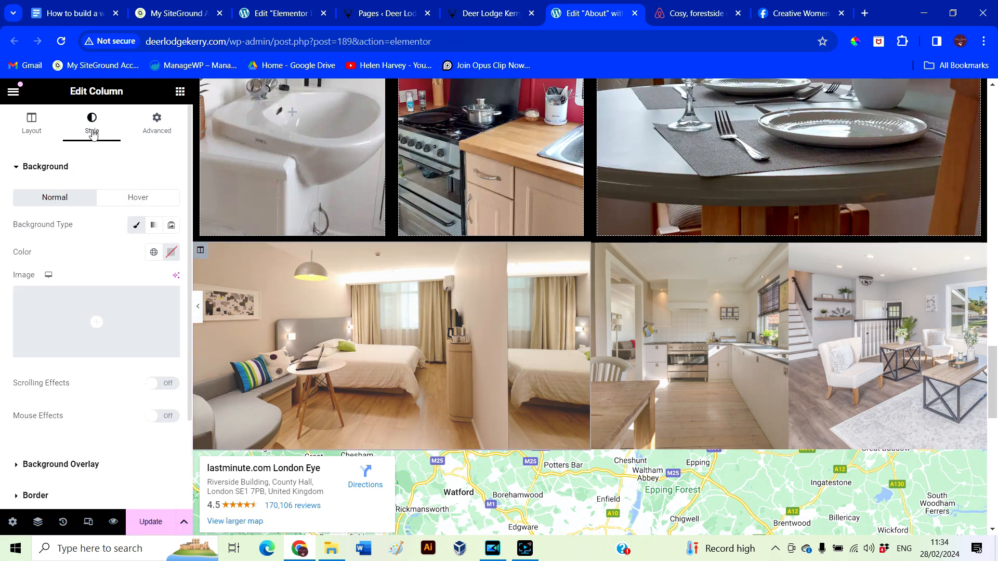
pyautogui.click(80, 328)
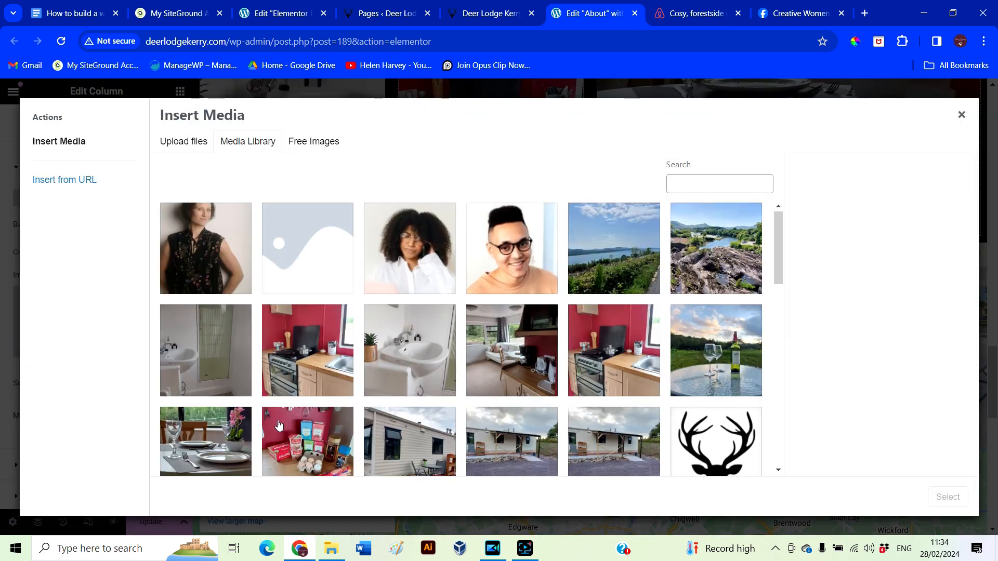
pyautogui.click(184, 142)
pyautogui.click(540, 324)
pyautogui.click(143, 30)
pyautogui.doubleClick(205, 275)
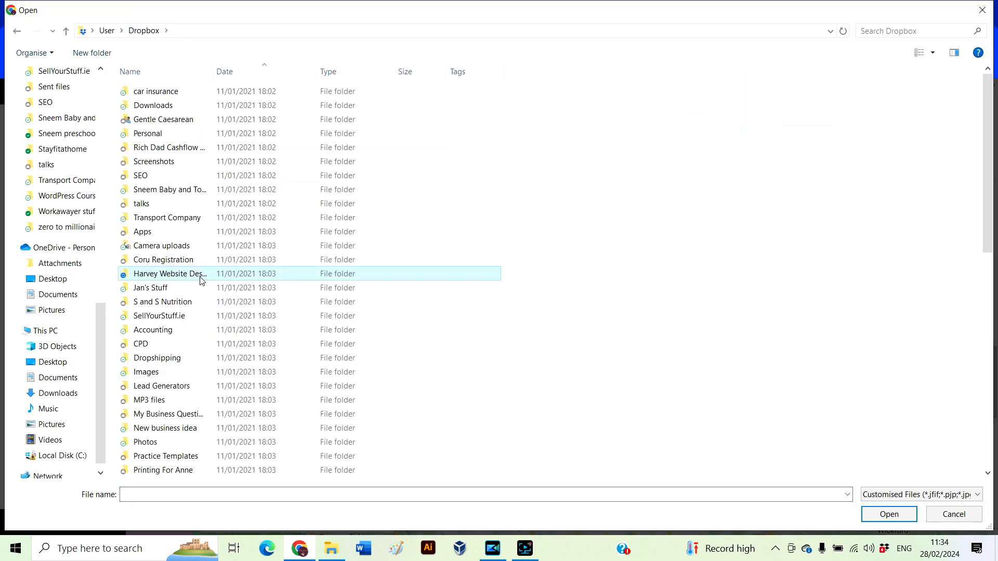
pyautogui.click(150, 31)
pyautogui.scroll(-6, 139, 328)
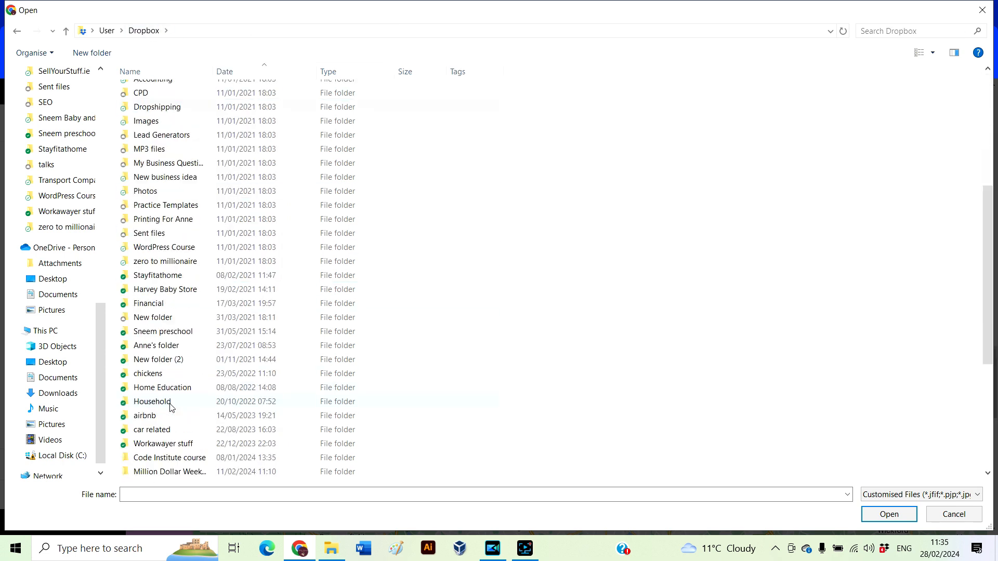
pyautogui.doubleClick(169, 414)
pyautogui.doubleClick(241, 113)
# Upload the garden photo, titled 'Our Garden', as the left column's background
pyautogui.doubleClick(581, 229)
pyautogui.moveTo(856, 433); pyautogui.dragTo(993, 450)
pyautogui.write('Our Garden')
pyautogui.click(888, 364)
pyautogui.click(948, 497)
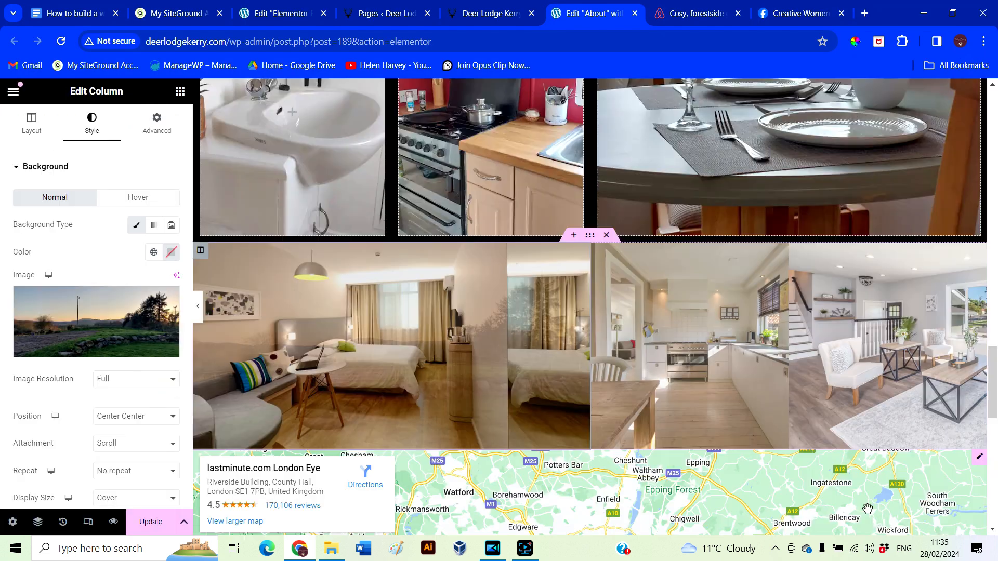
# Delete the bedroom image and give the middle column the sofa photo, titled 'Living'
pyautogui.rightClick(585, 255)
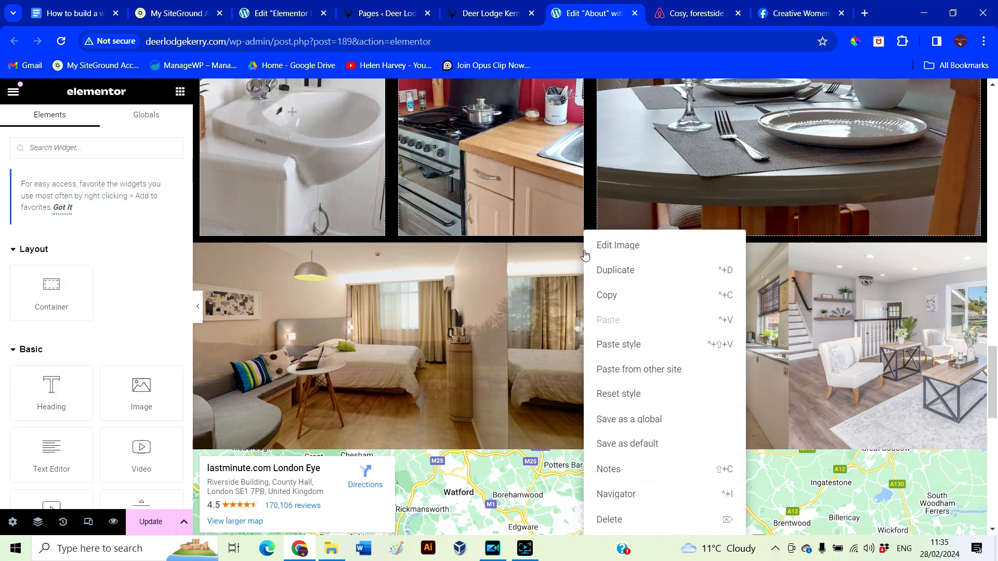
pyautogui.click(613, 526)
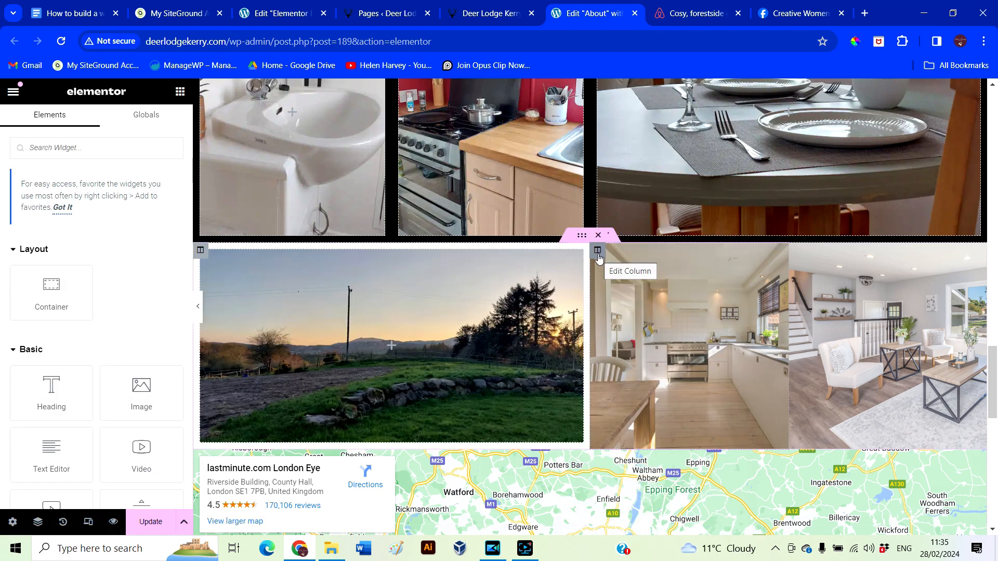
pyautogui.click(598, 250)
pyautogui.click(94, 124)
pyautogui.click(92, 317)
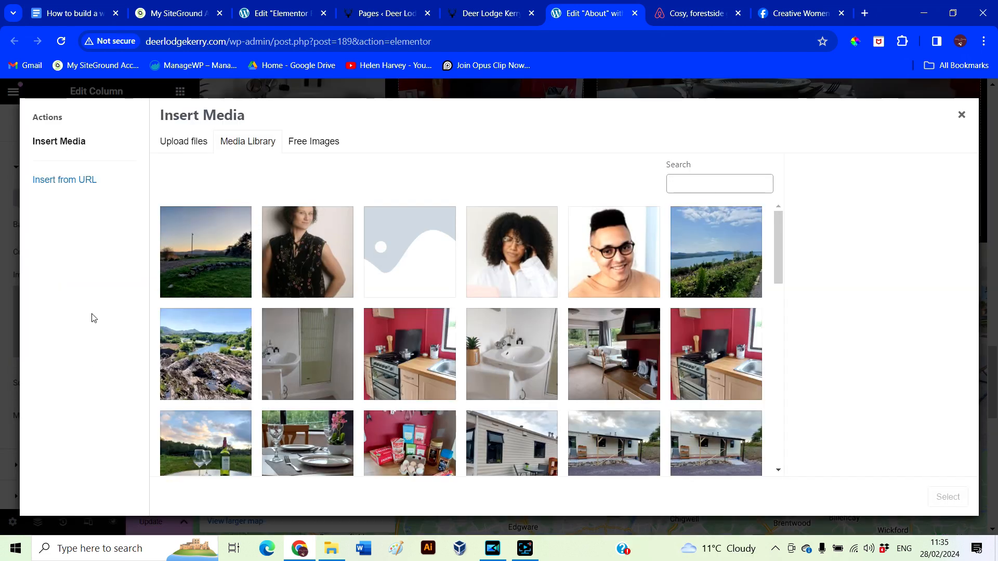
pyautogui.click(183, 142)
pyautogui.click(572, 322)
pyautogui.doubleClick(573, 325)
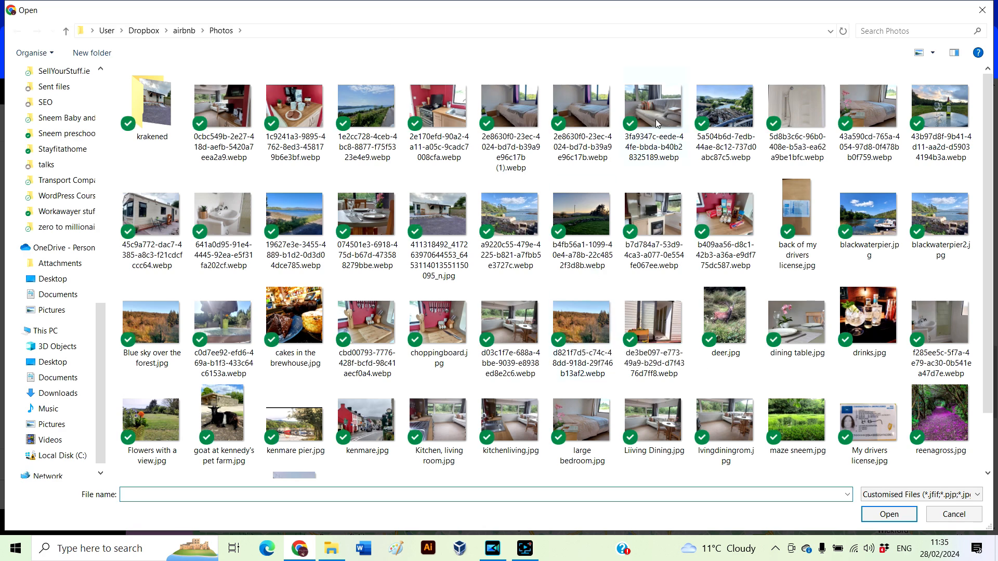
pyautogui.tripleClick(858, 433)
pyautogui.write('Living')
pyautogui.click(867, 359)
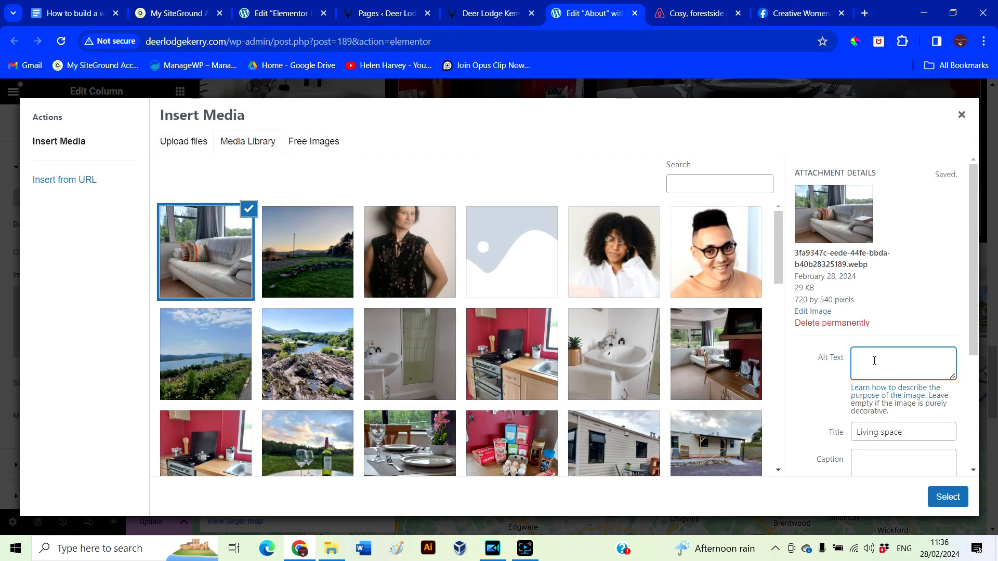
pyautogui.click(947, 496)
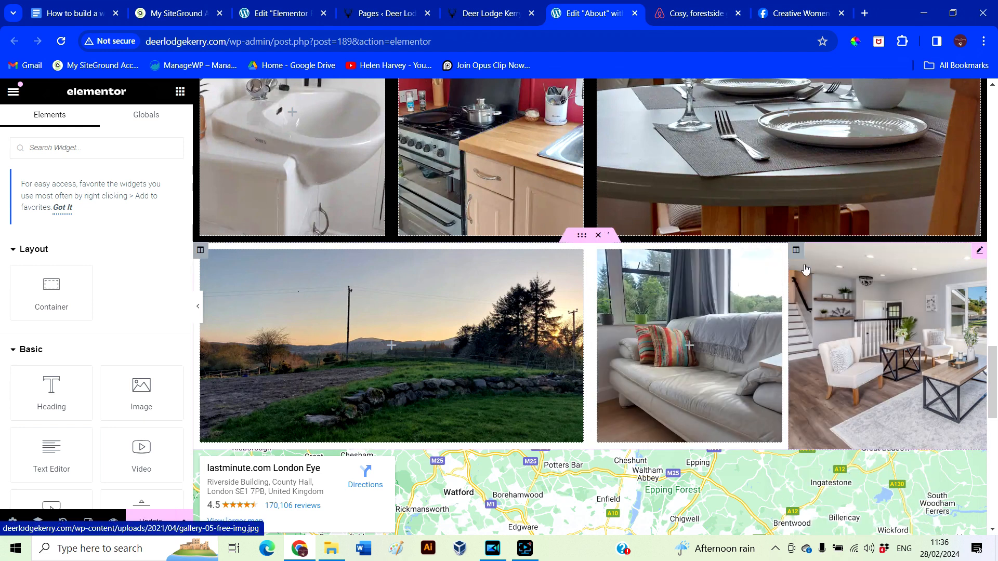
# Give the right column the lakeshore photo, with 'Templenoe' as its title and alt text
pyautogui.click(795, 250)
pyautogui.click(92, 141)
pyautogui.click(72, 328)
pyautogui.click(185, 142)
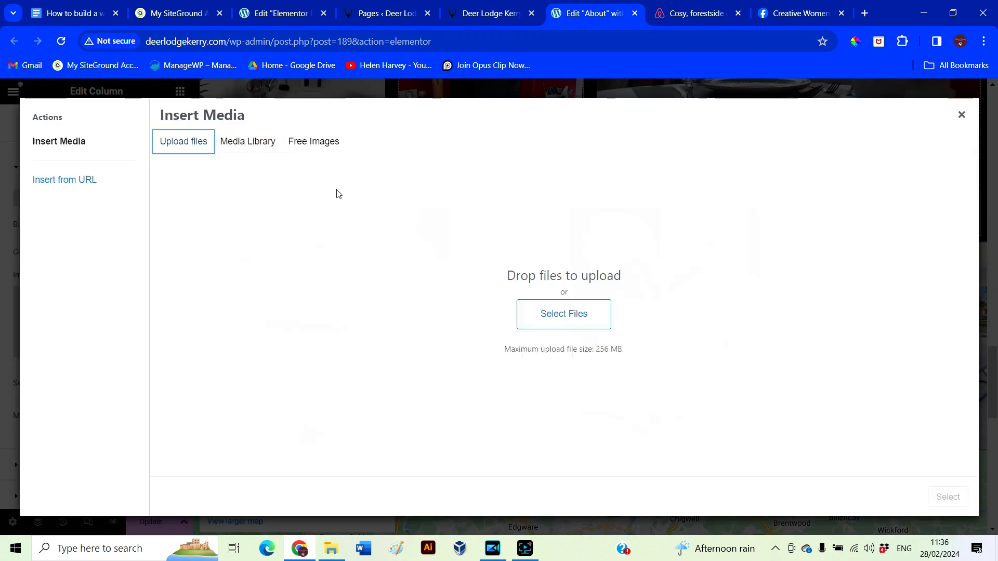
pyautogui.click(578, 321)
pyautogui.doubleClick(305, 221)
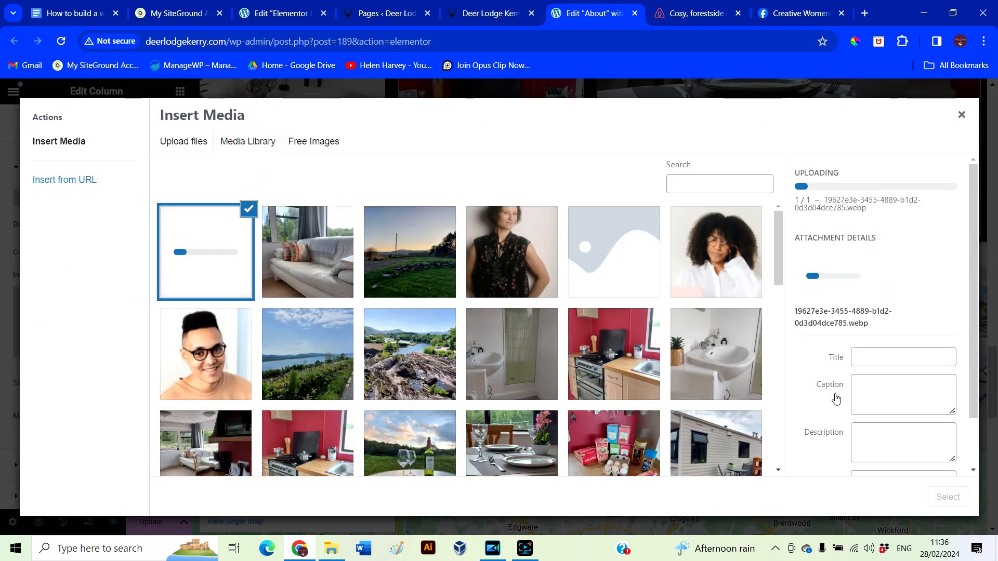
pyautogui.moveTo(856, 433)
pyautogui.mouseDown()
pyautogui.moveTo(964, 448)
pyautogui.moveTo(840, 437)
pyautogui.mouseUp()
pyautogui.write('Templenoe')
pyautogui.hotkey('ctrl', 'c')
pyautogui.click(879, 363)
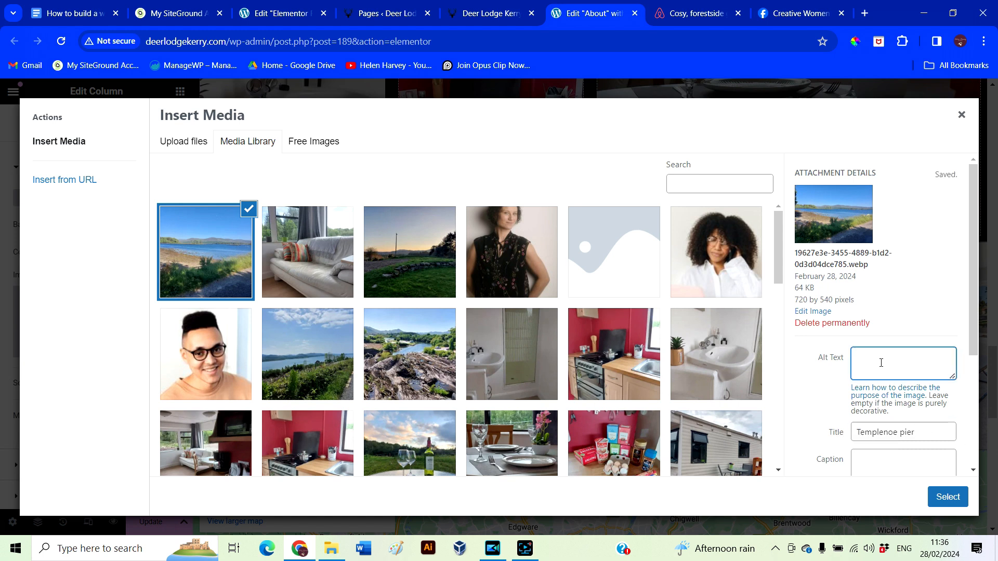
pyautogui.hotkey('ctrl', 'v')
pyautogui.click(943, 497)
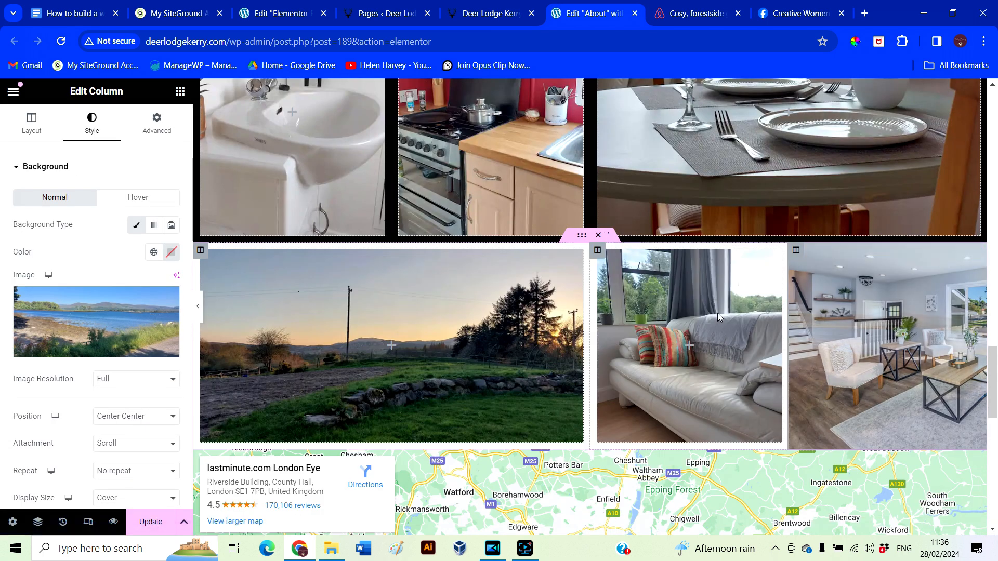
pyautogui.rightClick(974, 259)
# Set the lower gallery row's height to Min Height and preview it with the panel hidden
pyautogui.click(581, 235)
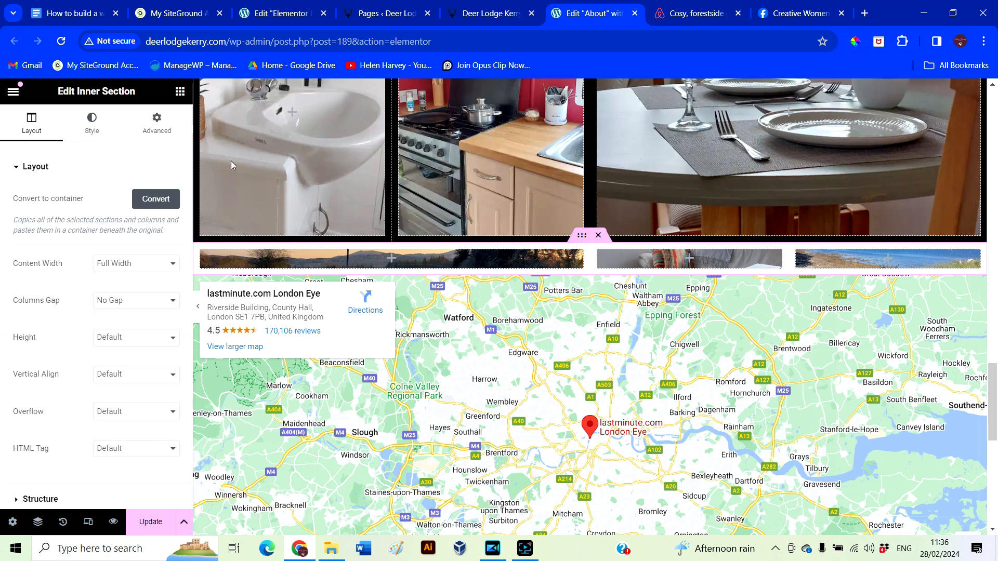
pyautogui.click(135, 337)
pyautogui.click(117, 371)
pyautogui.click(195, 306)
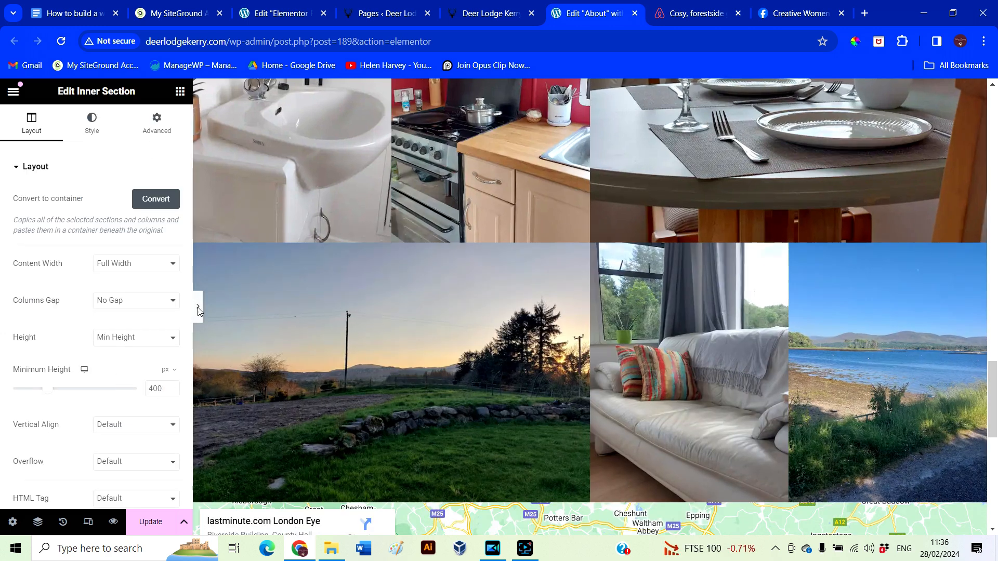
pyautogui.scroll(-10, 380, 435)
pyautogui.scroll(12, 392, 447)
pyautogui.scroll(-7, 392, 447)
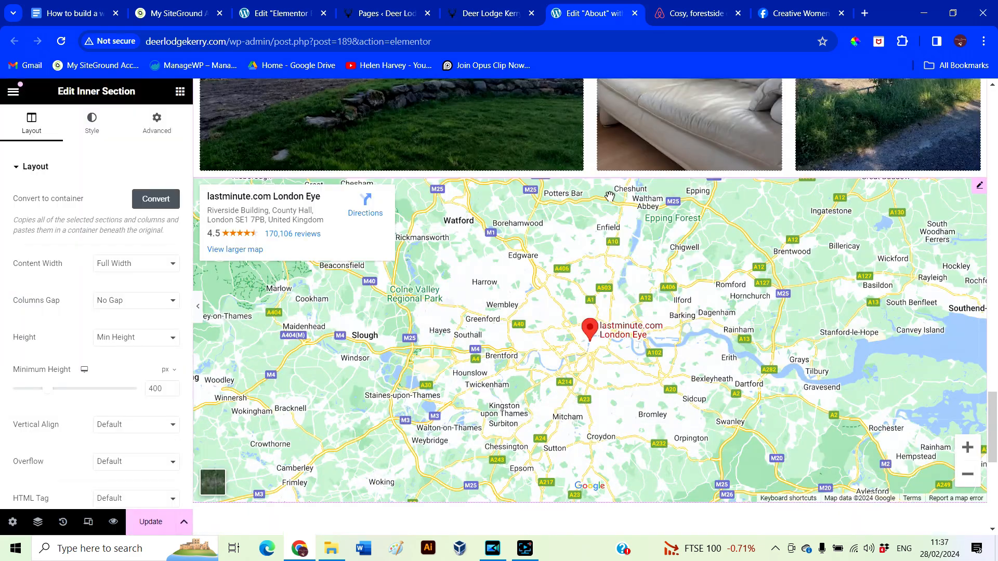
pyautogui.click(610, 196)
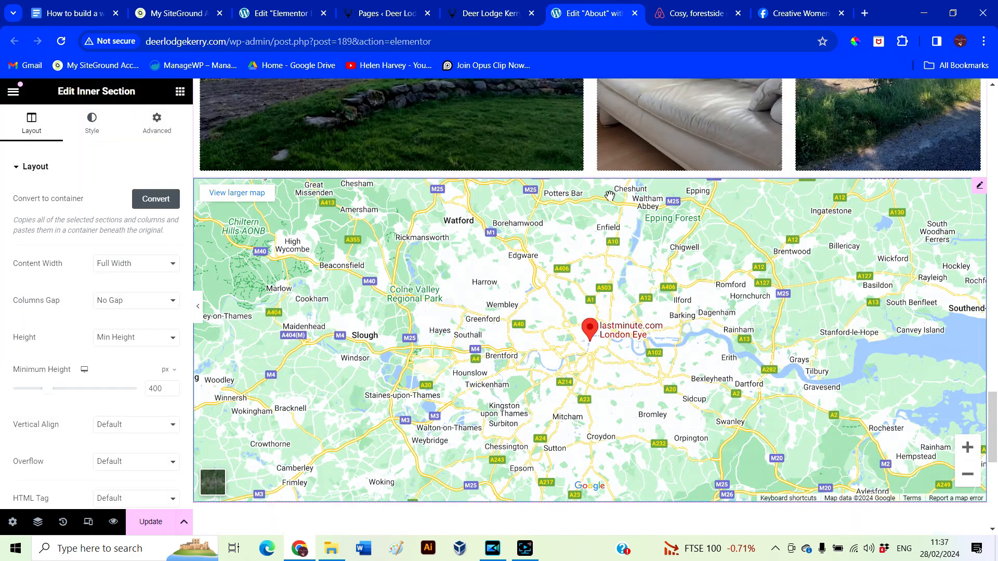
pyautogui.moveTo(17, 279); pyautogui.dragTo(72, 283)
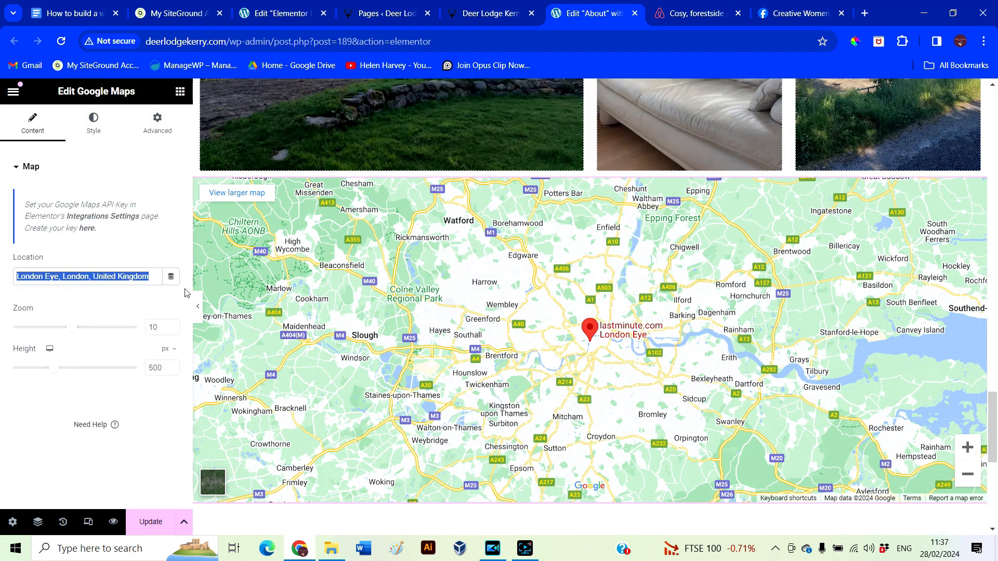
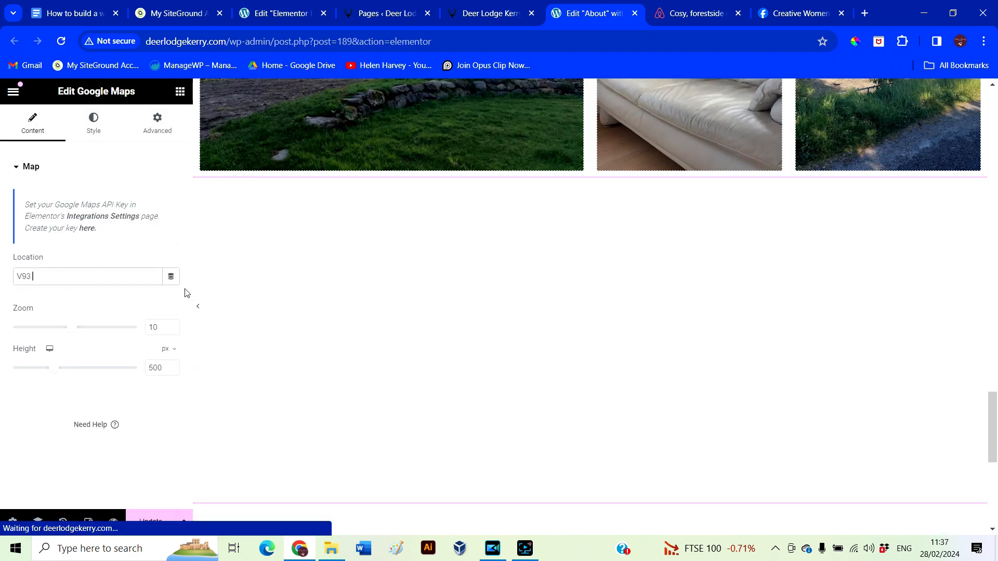
pyautogui.scroll(-1, 588, 323)
pyautogui.scroll(-7, 587, 324)
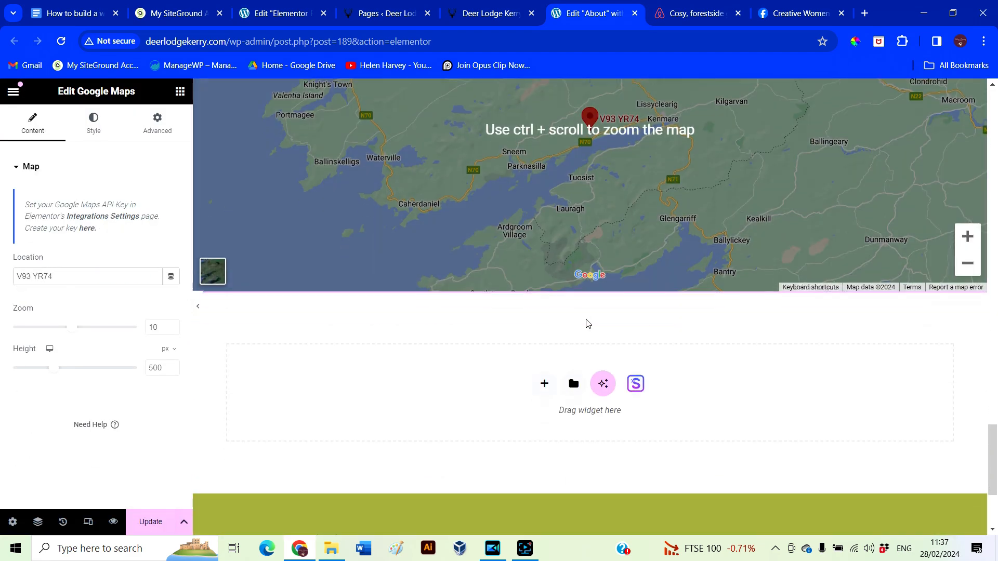
pyautogui.scroll(15, 722, 457)
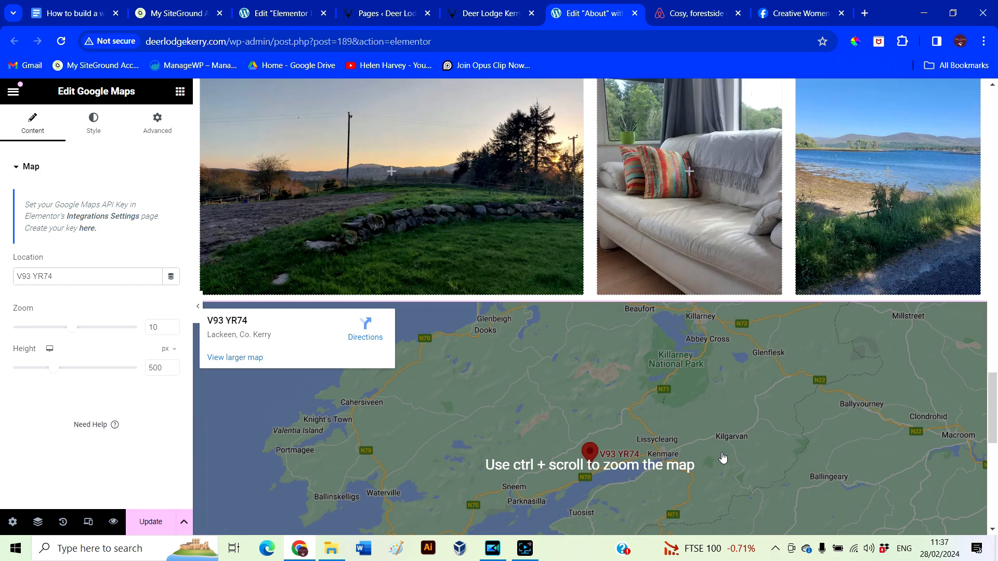
pyautogui.scroll(15, 721, 451)
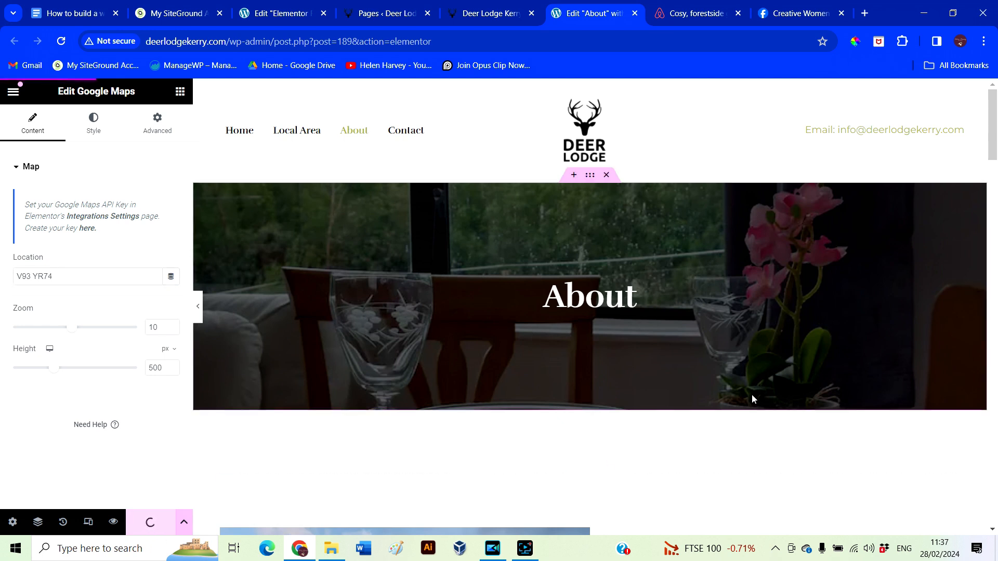
# Preview the About page at tablet and phone widths, then return to desktop view
pyautogui.click(89, 527)
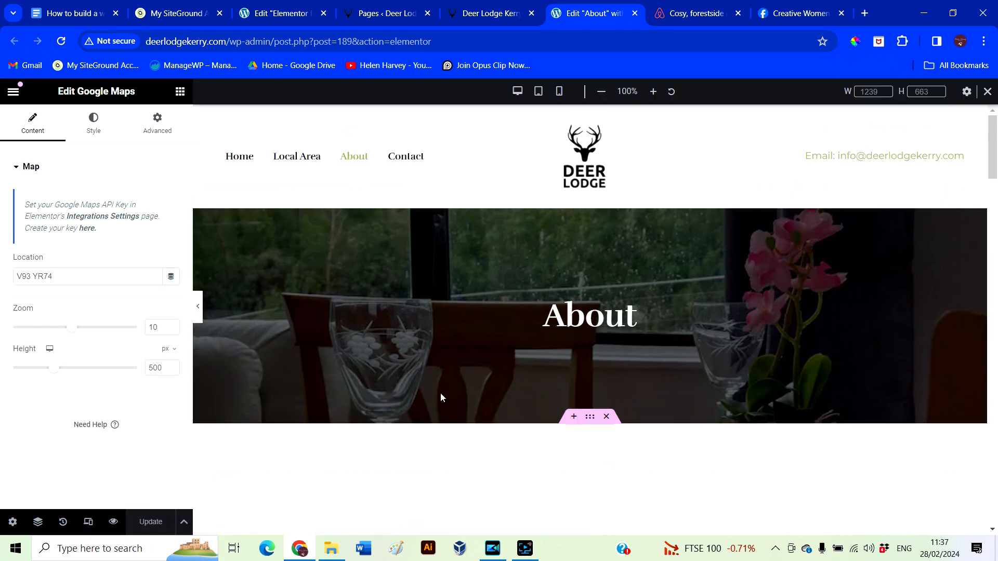
pyautogui.scroll(-5, 550, 337)
pyautogui.scroll(5, 549, 338)
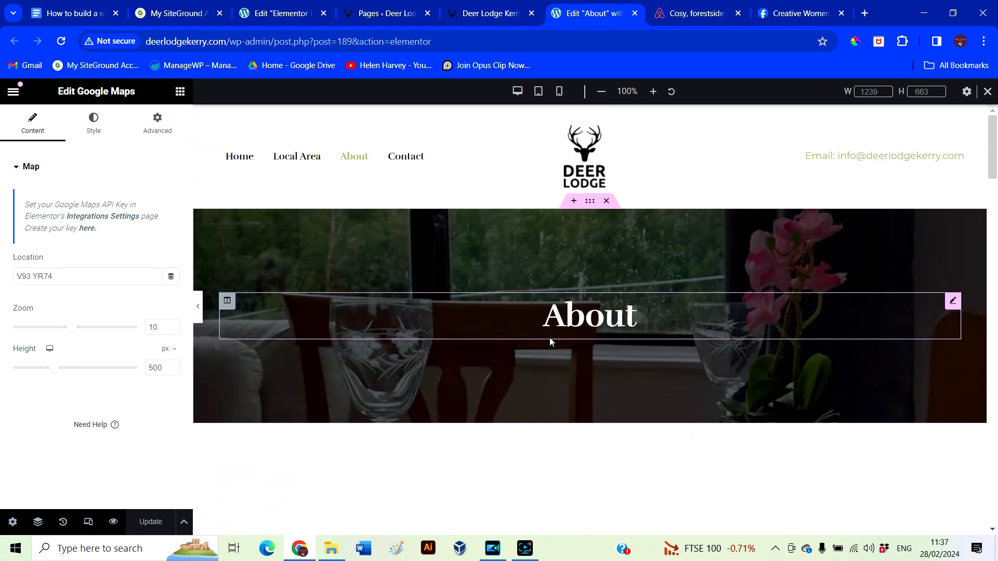
pyautogui.click(541, 94)
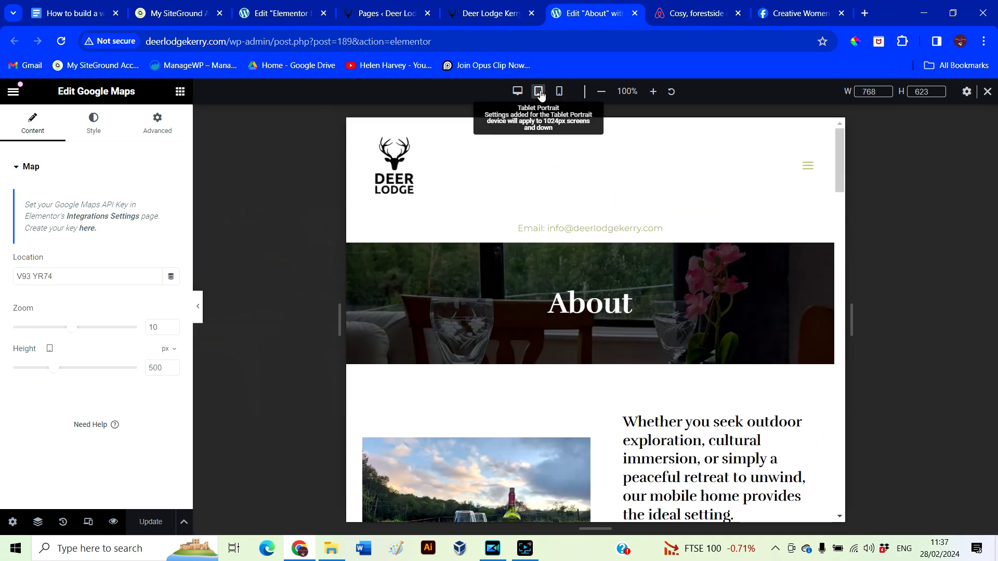
pyautogui.scroll(-10, 586, 347)
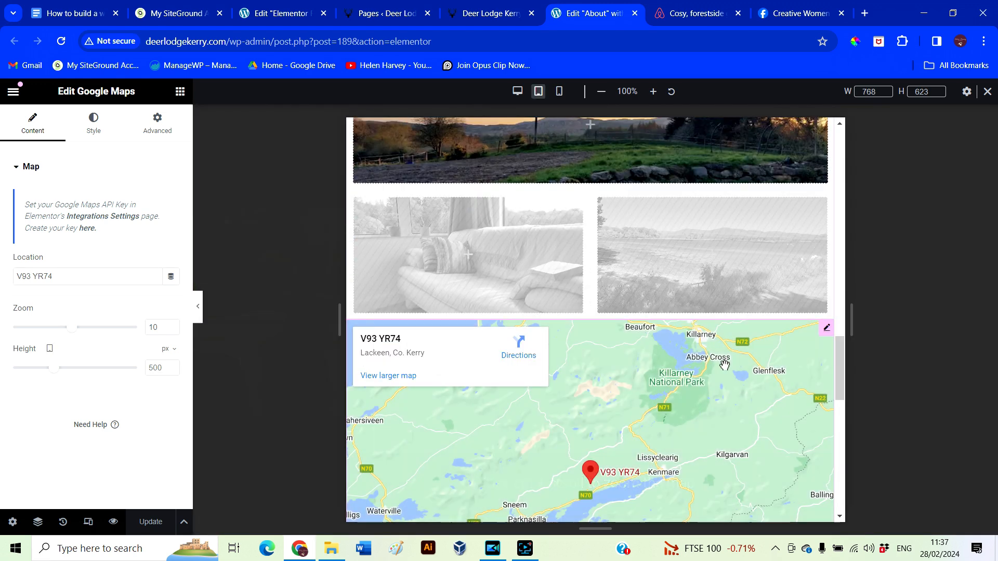
pyautogui.moveTo(742, 425); pyautogui.dragTo(769, 119)
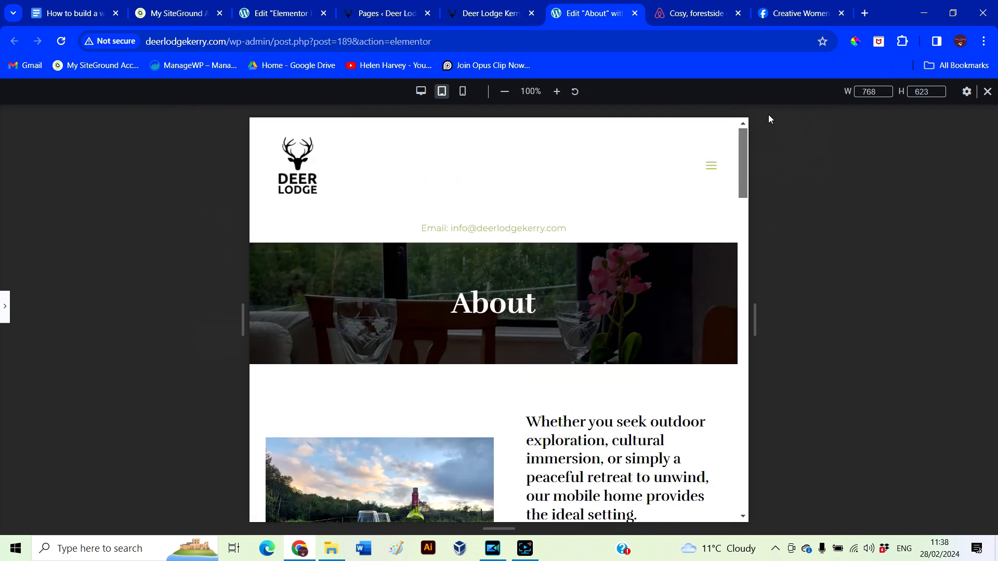
pyautogui.click(462, 94)
pyautogui.scroll(-10, 589, 343)
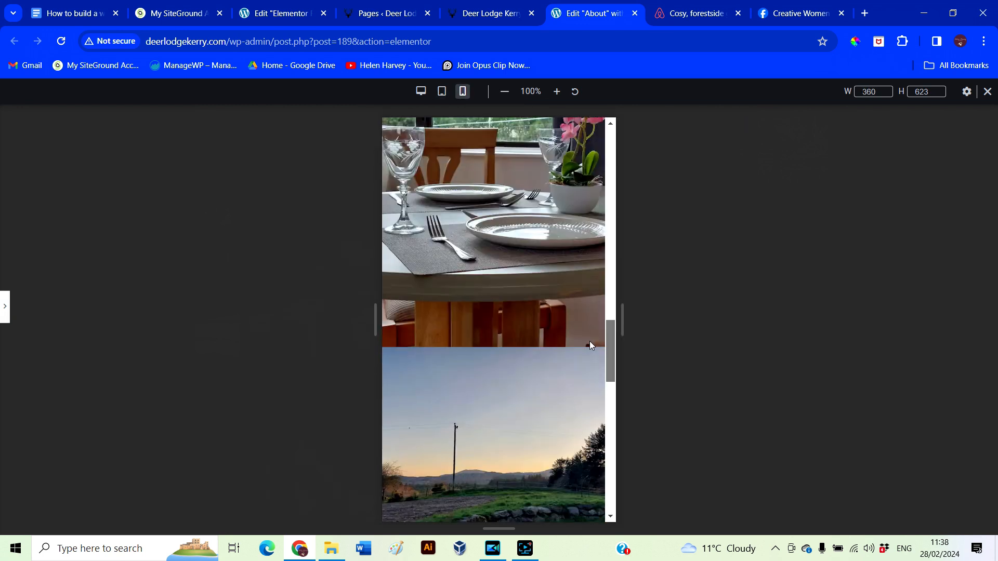
pyautogui.scroll(2, 593, 332)
pyautogui.scroll(-10, 594, 350)
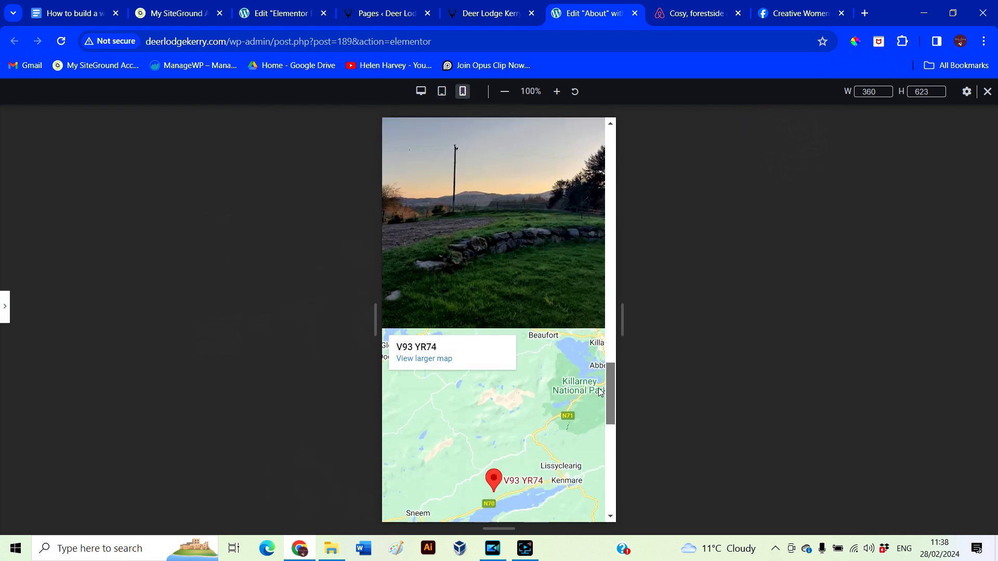
pyautogui.scroll(-5, 590, 439)
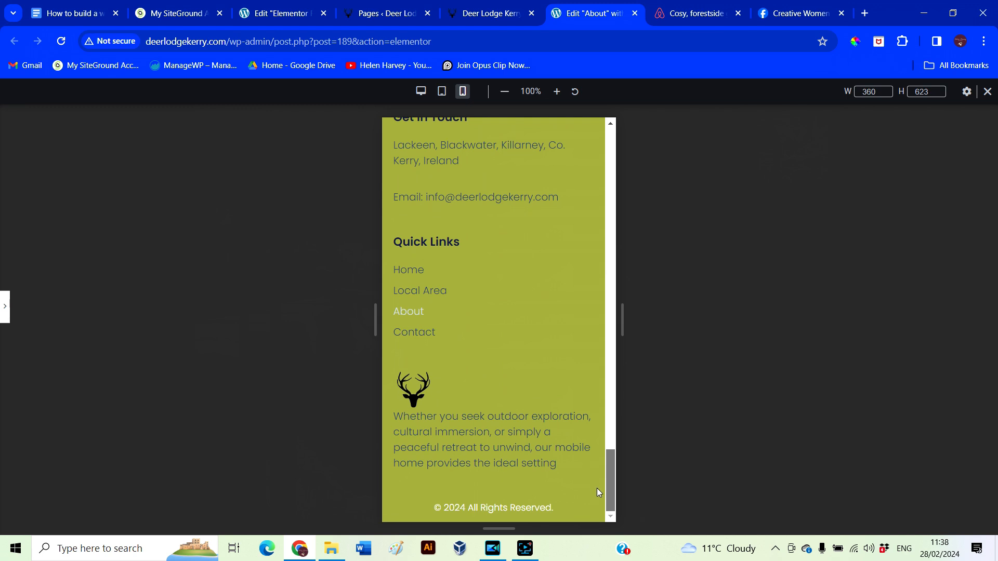
pyautogui.click(5, 307)
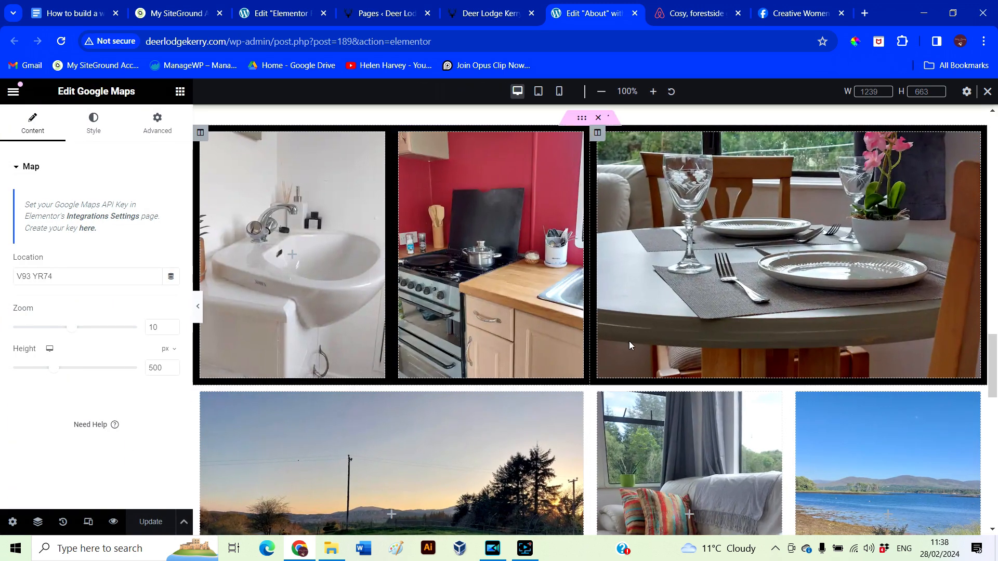
pyautogui.scroll(1, 629, 341)
pyautogui.scroll(5, 627, 338)
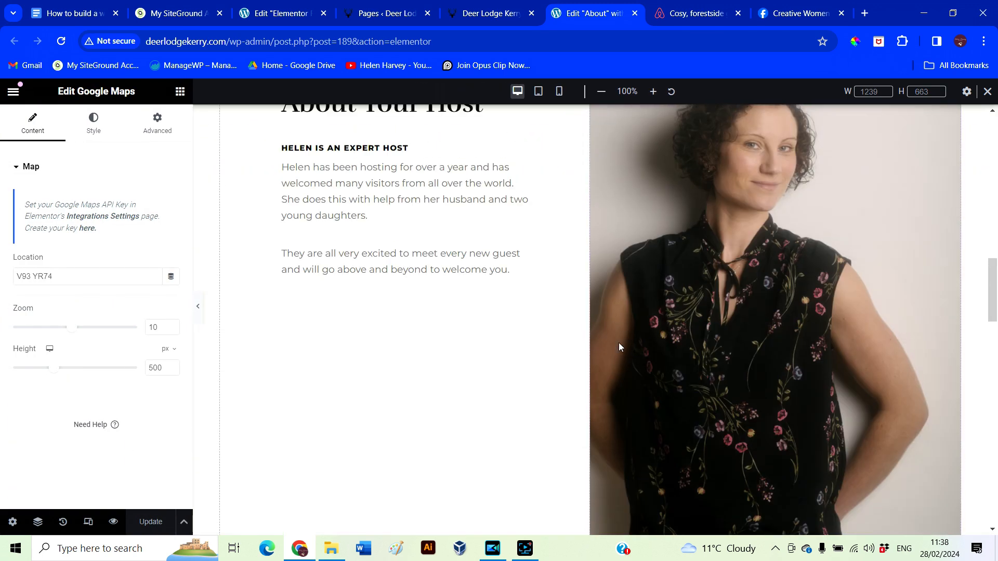
# From the Pages list, open the Contact page's Elementor editor in a new tab
pyautogui.click(379, 15)
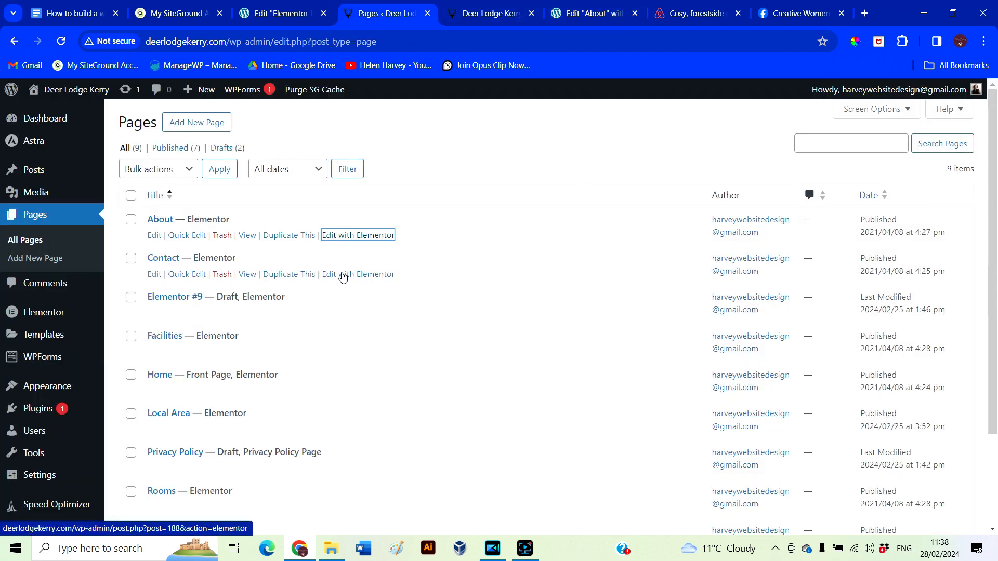
pyautogui.rightClick(342, 280)
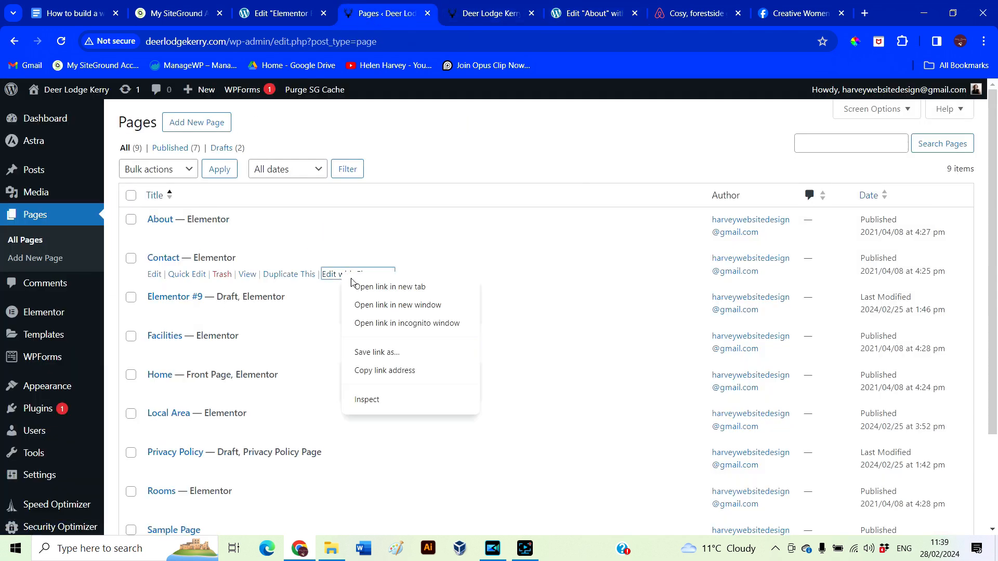
pyautogui.click(385, 288)
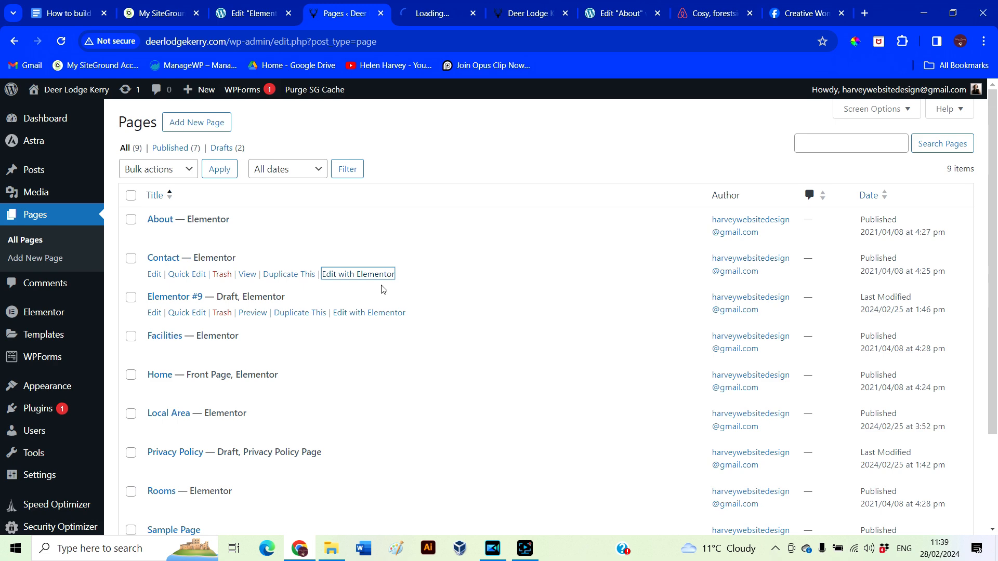
# Close the live site tab and look over the Contact page in the editor
pyautogui.click(561, 16)
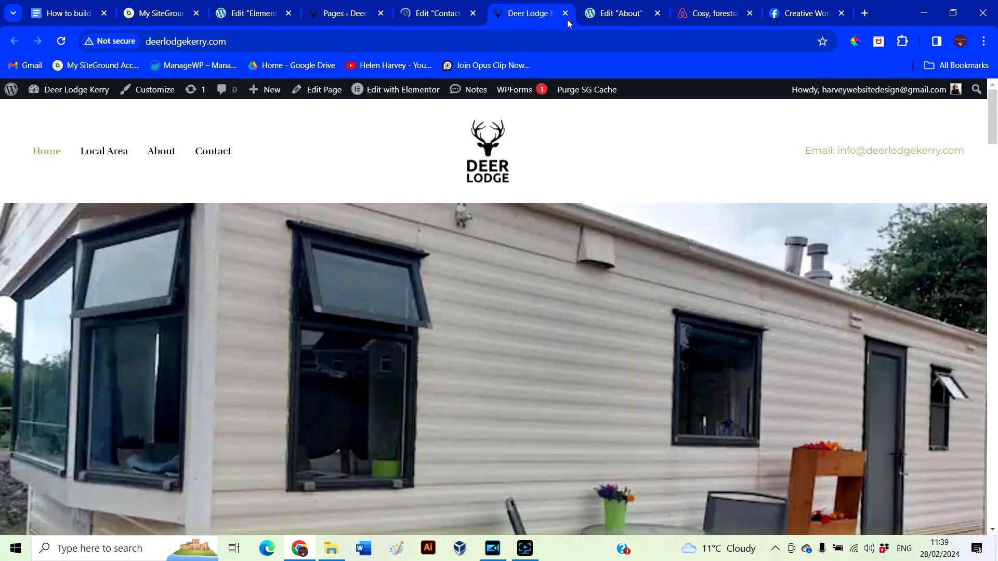
pyautogui.click(565, 13)
pyautogui.scroll(-5, 575, 295)
pyautogui.scroll(-8, 576, 294)
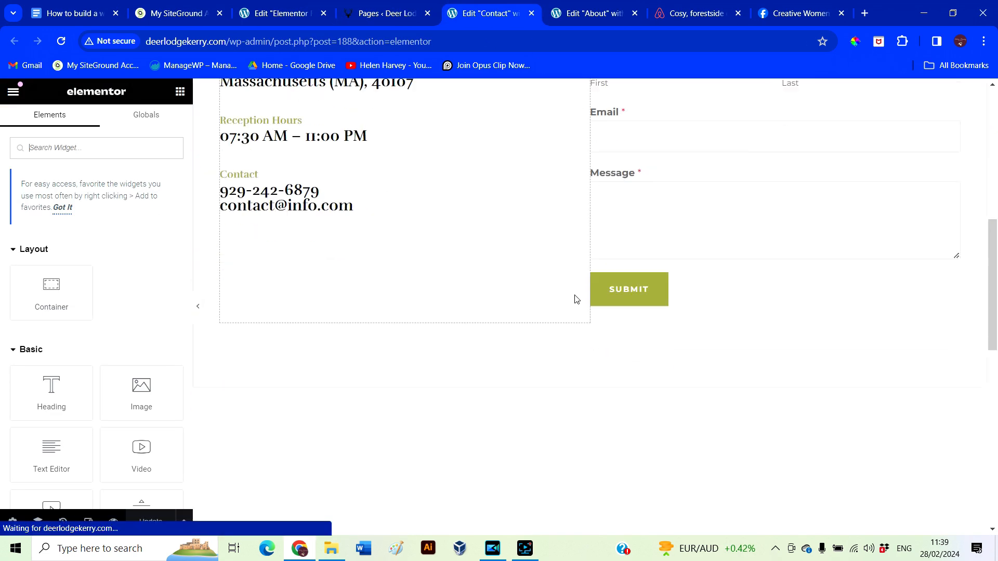
pyautogui.scroll(13, 569, 304)
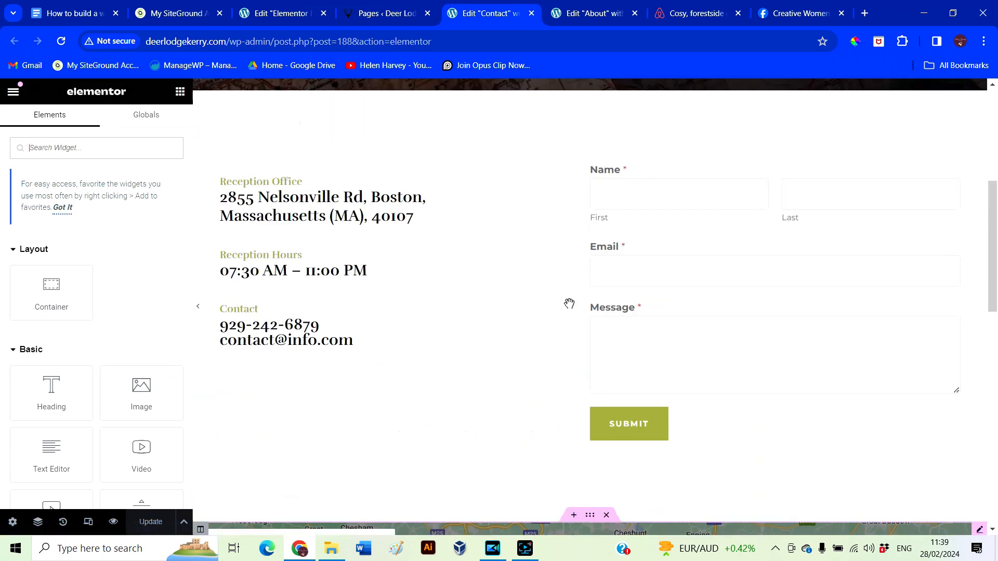
# Upload the bedroom photo, titled 'Kingside Bed', as the Contact banner's background image
pyautogui.click(589, 176)
pyautogui.click(89, 123)
pyautogui.click(84, 329)
pyautogui.click(181, 148)
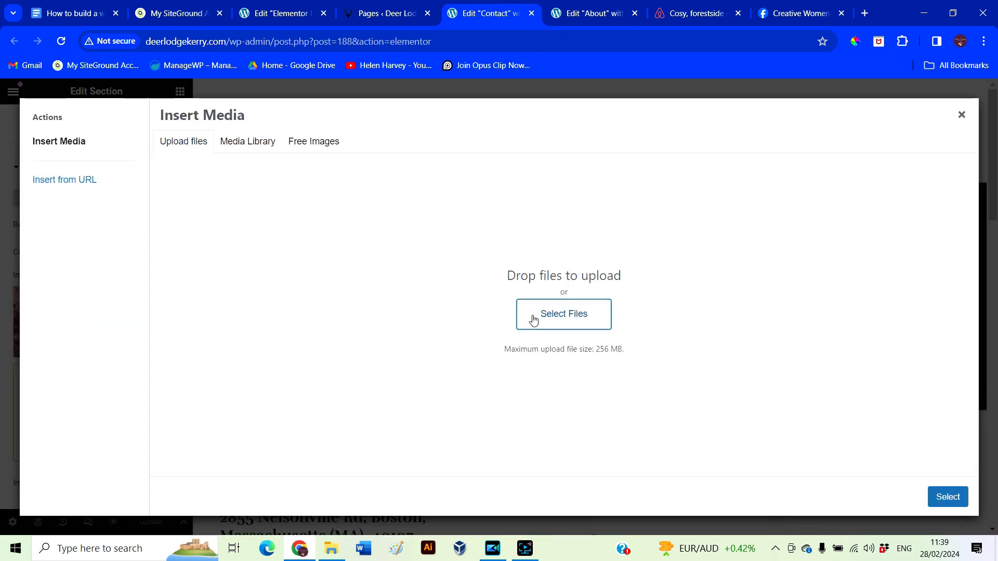
pyautogui.click(534, 319)
pyautogui.doubleClick(572, 432)
pyautogui.tripleClick(864, 355)
pyautogui.write('Do')
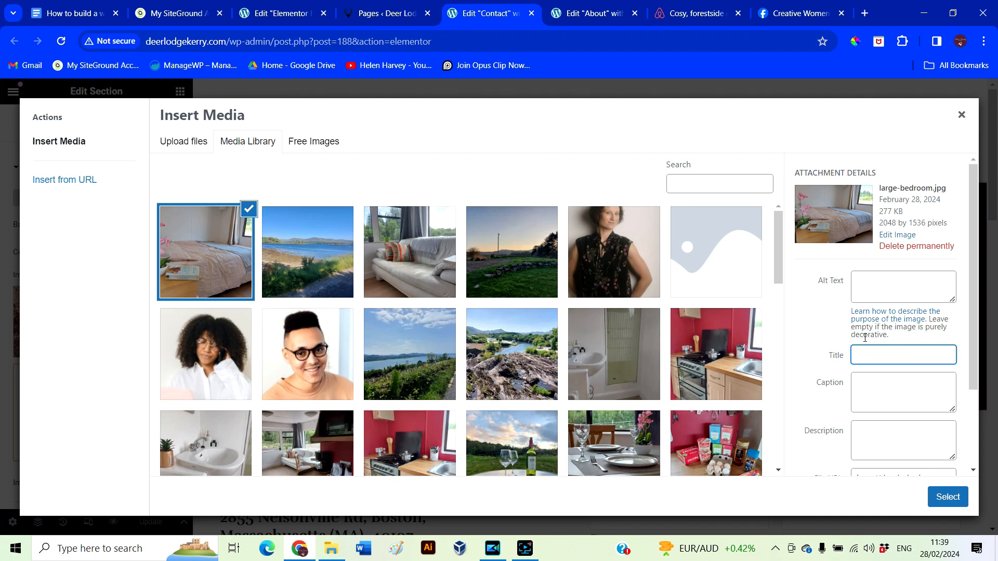
pyautogui.write('ngside Bed')
pyautogui.click(869, 277)
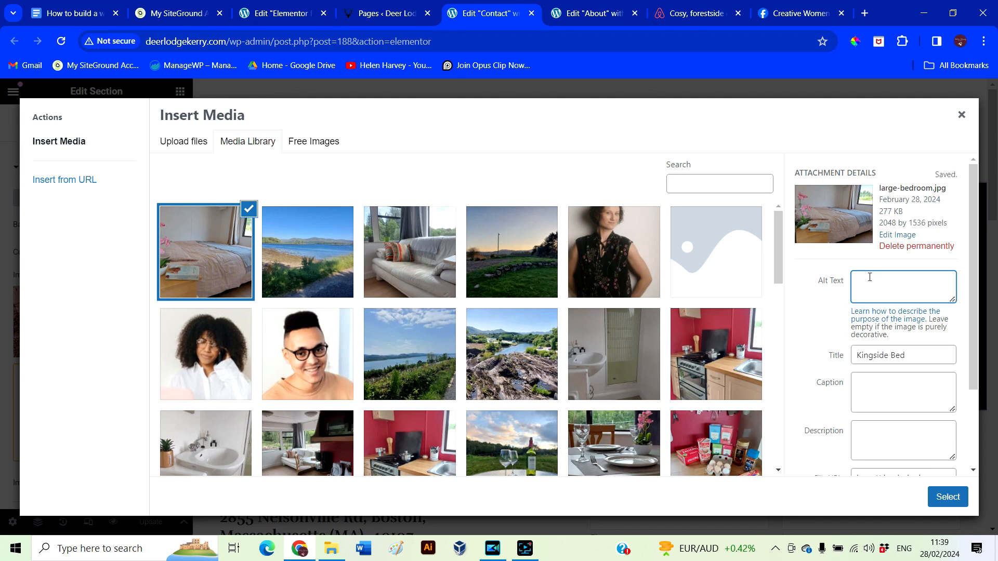
pyautogui.click(948, 497)
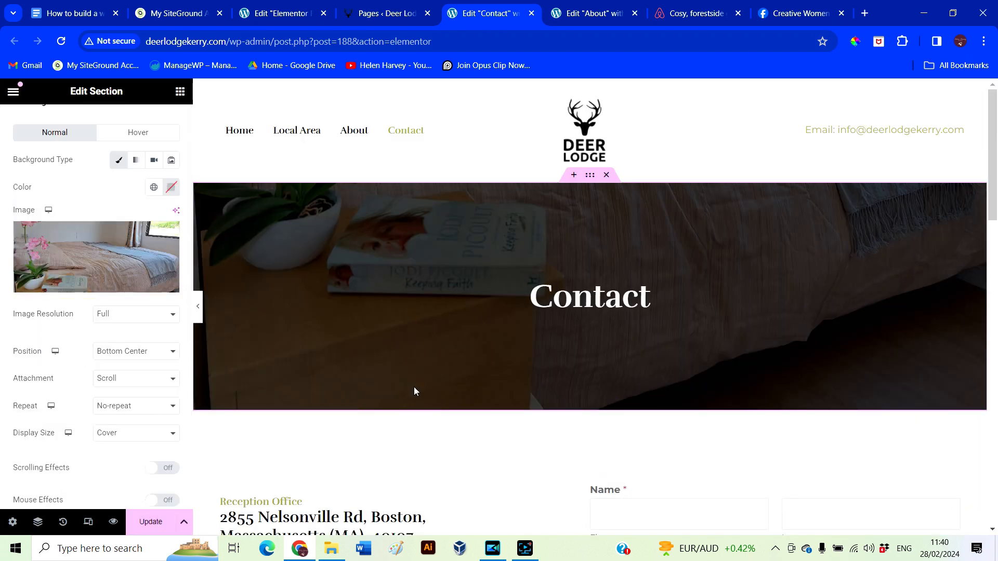
# Centre the banner background and rename the Reception Office label to 'Our location'
pyautogui.click(117, 357)
pyautogui.click(118, 378)
pyautogui.scroll(-3, 535, 427)
pyautogui.click(312, 332)
pyautogui.click(235, 308)
pyautogui.moveTo(78, 213); pyautogui.dragTo(20, 200)
pyautogui.write('Ou')
pyautogui.click(312, 333)
pyautogui.moveTo(85, 237); pyautogui.dragTo(12, 194)
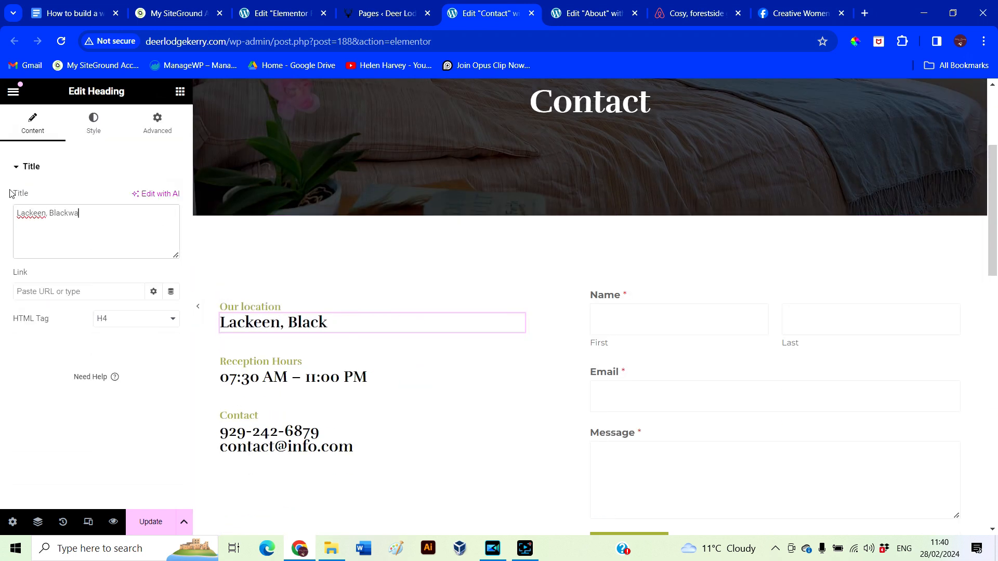
pyautogui.press('Tab')
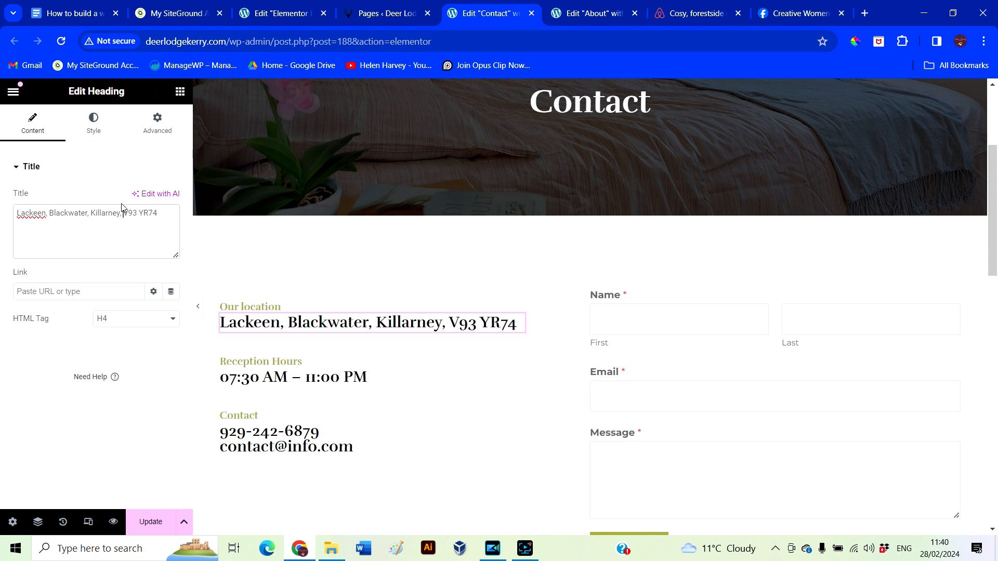
pyautogui.scroll(-1, 362, 330)
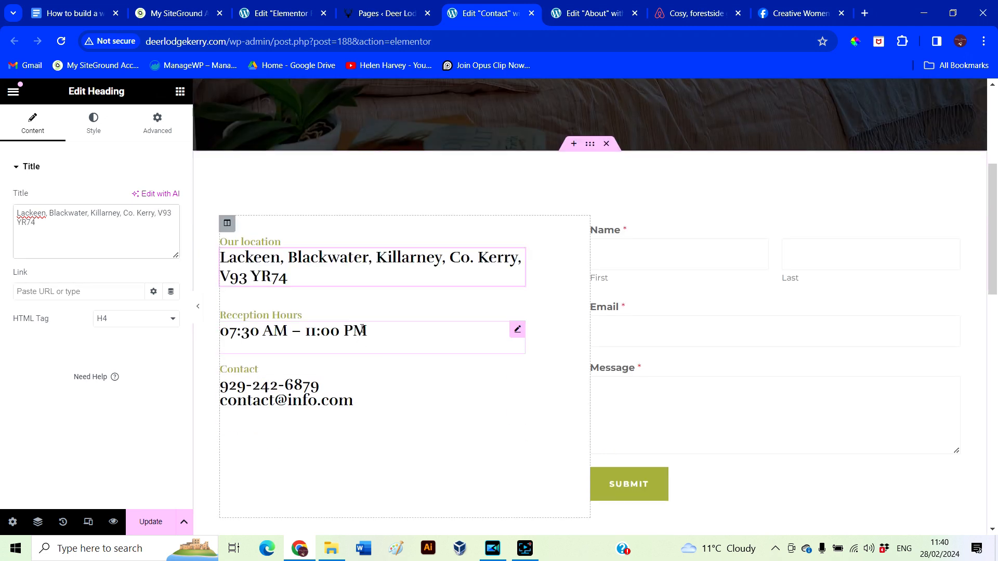
pyautogui.rightClick(518, 293)
pyautogui.click(548, 518)
pyautogui.rightClick(519, 312)
pyautogui.click(551, 518)
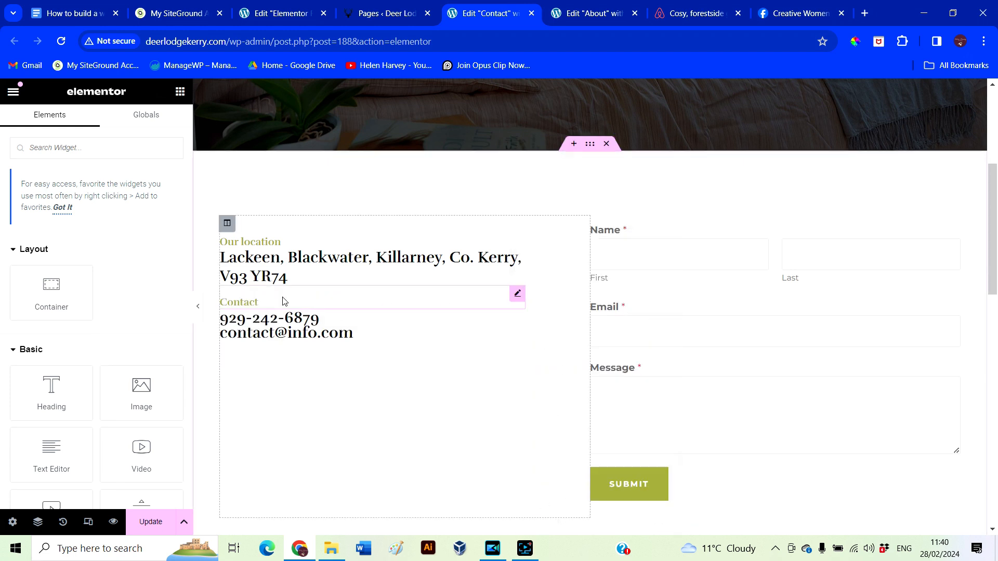
pyautogui.click(284, 301)
pyautogui.click(270, 318)
pyautogui.moveTo(125, 287); pyautogui.dragTo(17, 288)
pyautogui.press('BackSpace')
pyautogui.click(355, 312)
pyautogui.moveTo(155, 287); pyautogui.dragTo(3, 253)
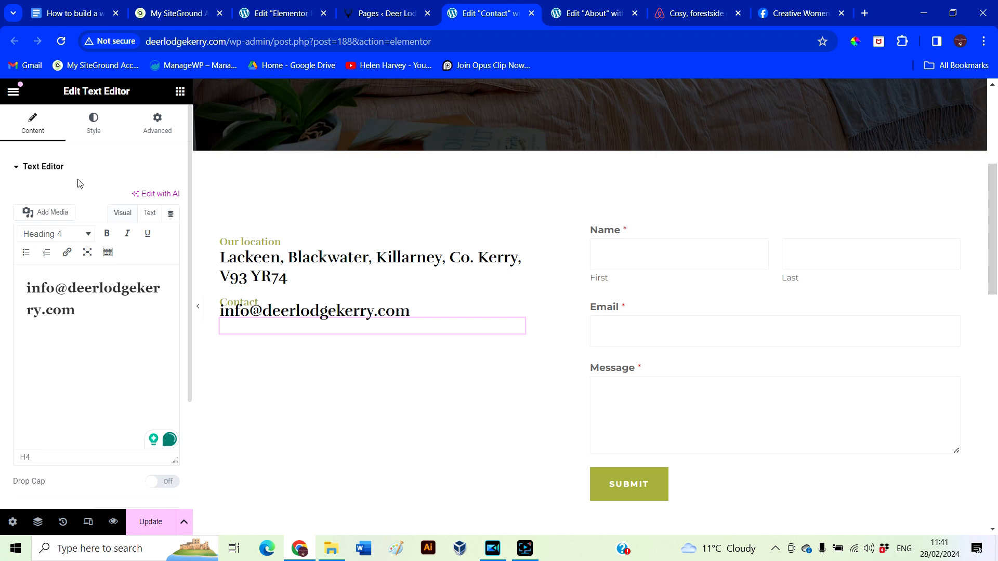
pyautogui.click(153, 124)
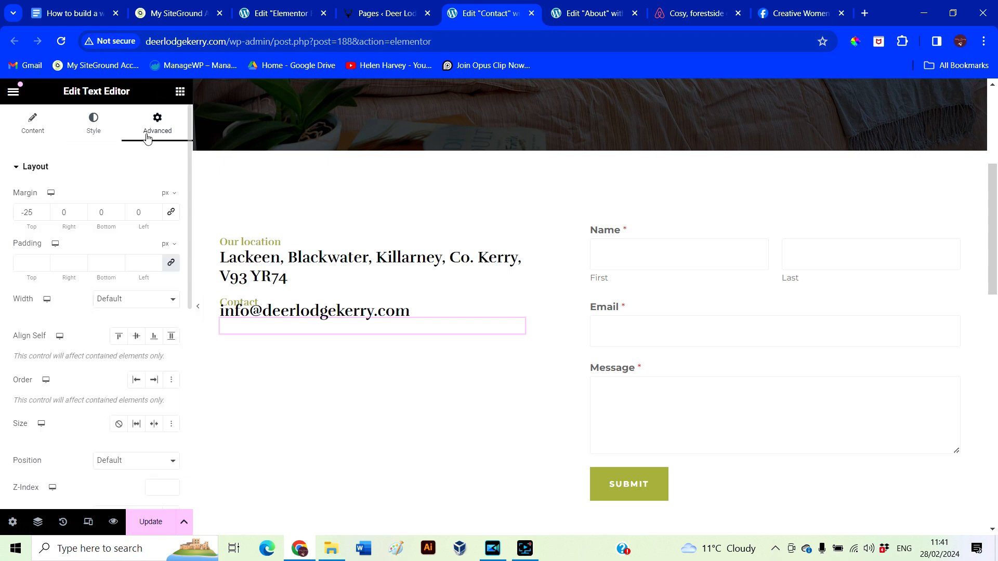
pyautogui.click(43, 210)
pyautogui.moveTo(36, 212); pyautogui.dragTo(7, 209)
pyautogui.write('0')
# Compare the spacing settings of the address heading, Our location label, Contact label and email text
pyautogui.click(311, 262)
pyautogui.click(158, 123)
pyautogui.click(250, 242)
pyautogui.click(157, 122)
pyautogui.click(255, 302)
pyautogui.click(410, 328)
pyautogui.click(157, 123)
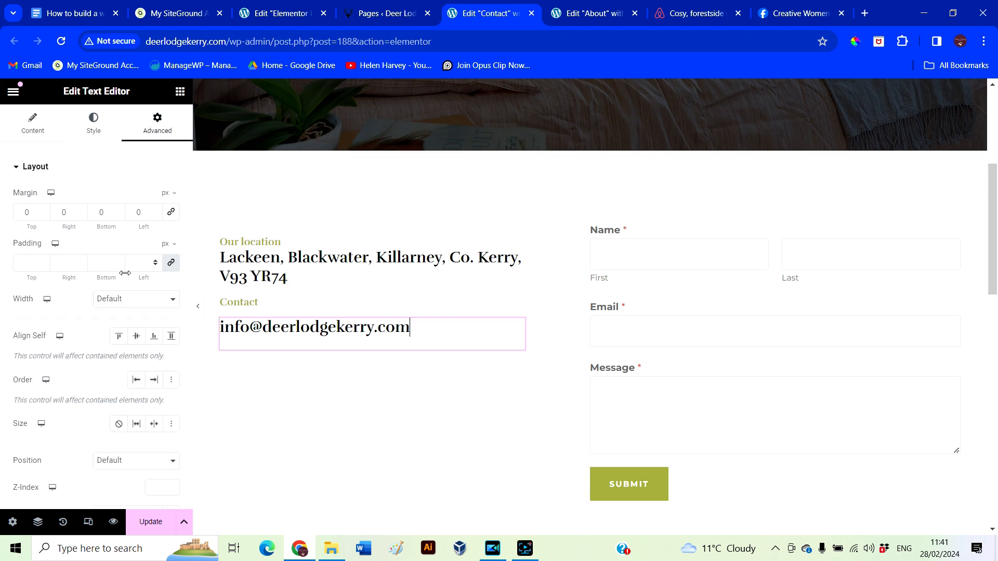
# Give the email text a small negative top margin so it sits under the Contact label, then preview
pyautogui.click(171, 212)
pyautogui.click(44, 214)
pyautogui.click(44, 215)
pyautogui.click(44, 214)
pyautogui.click(46, 210)
pyautogui.click(171, 212)
pyautogui.click(45, 215)
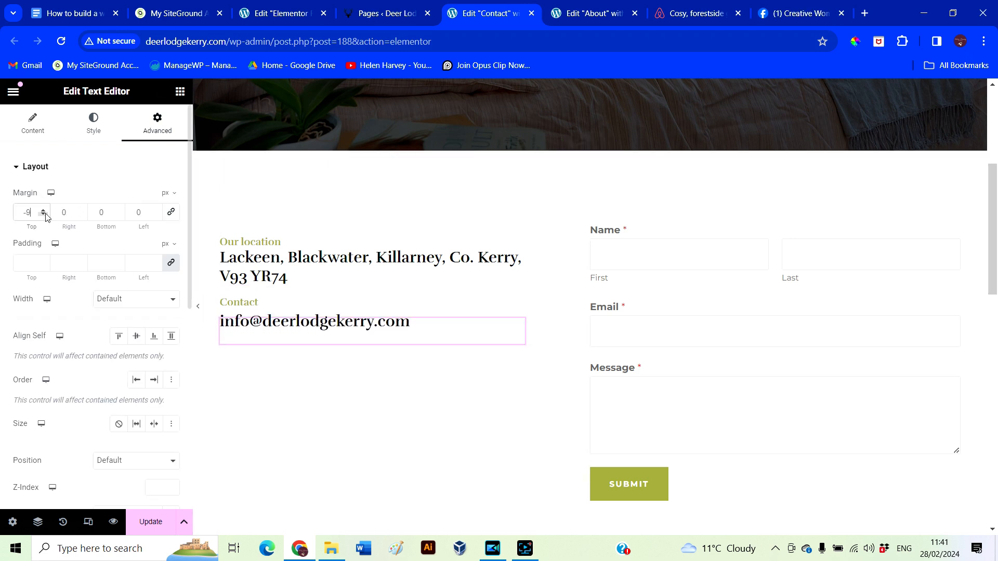
pyautogui.click(199, 301)
pyautogui.click(6, 309)
pyautogui.click(197, 306)
pyautogui.scroll(-5, 208, 470)
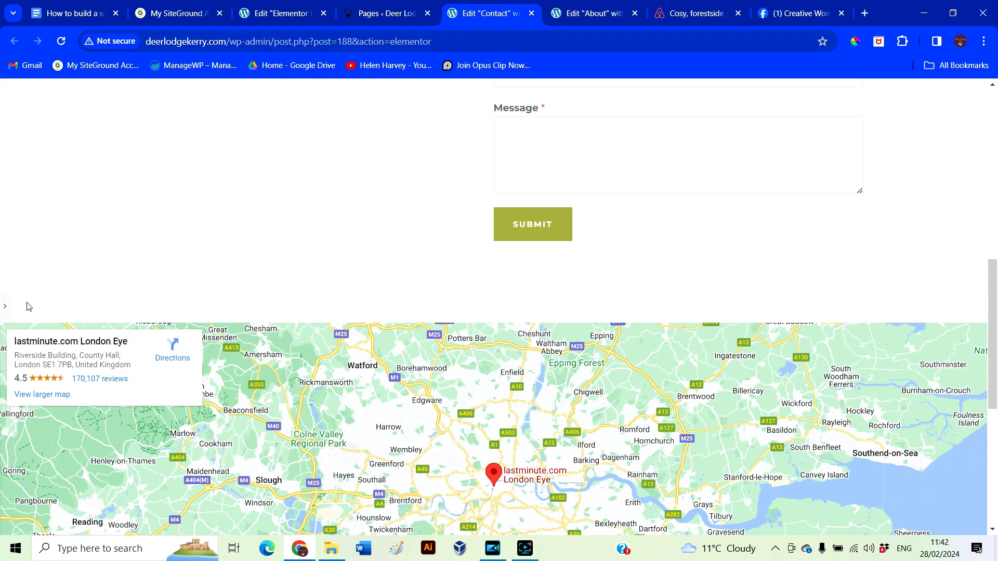
pyautogui.click(5, 306)
pyautogui.click(283, 225)
pyautogui.scroll(-3, 72, 305)
pyautogui.scroll(3, 72, 305)
pyautogui.click(979, 331)
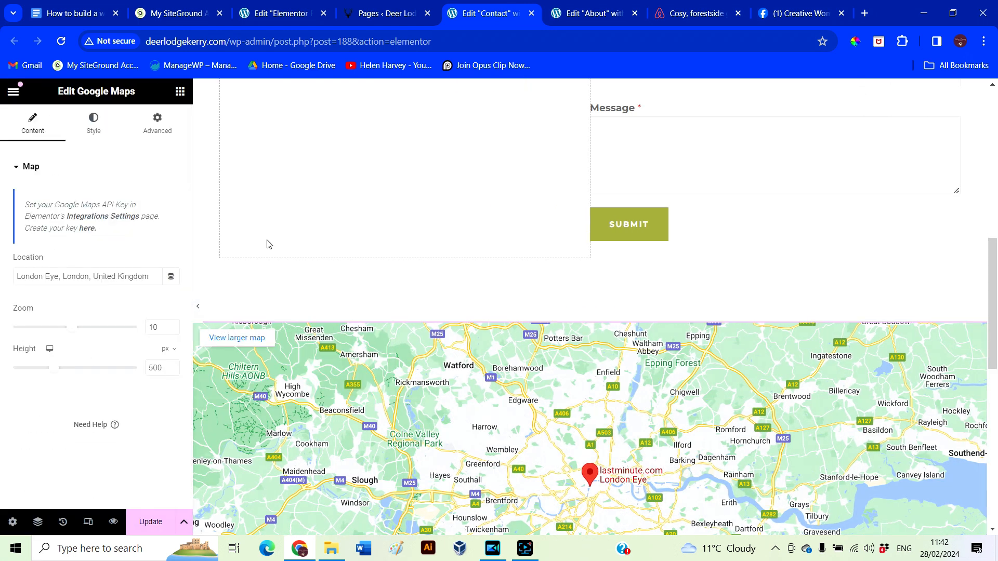
pyautogui.tripleClick(21, 276)
# Select the WPForms contact form widget in the column beside the map
pyautogui.scroll(-5, 526, 298)
pyautogui.scroll(10, 551, 276)
pyautogui.click(597, 224)
pyautogui.click(608, 322)
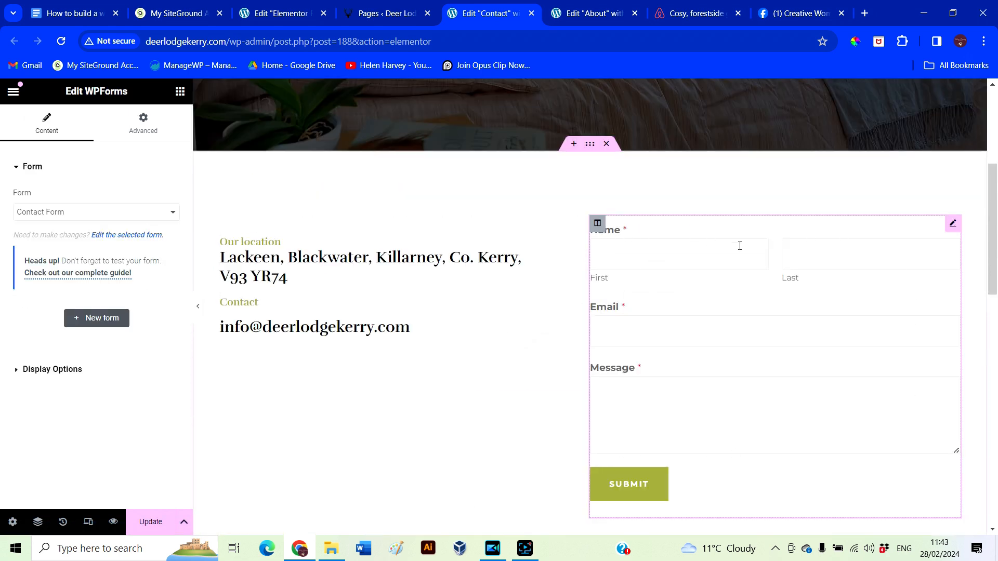
# Open the Contact Form in the WPForms builder and scroll its preview to the Submit button
pyautogui.click(117, 236)
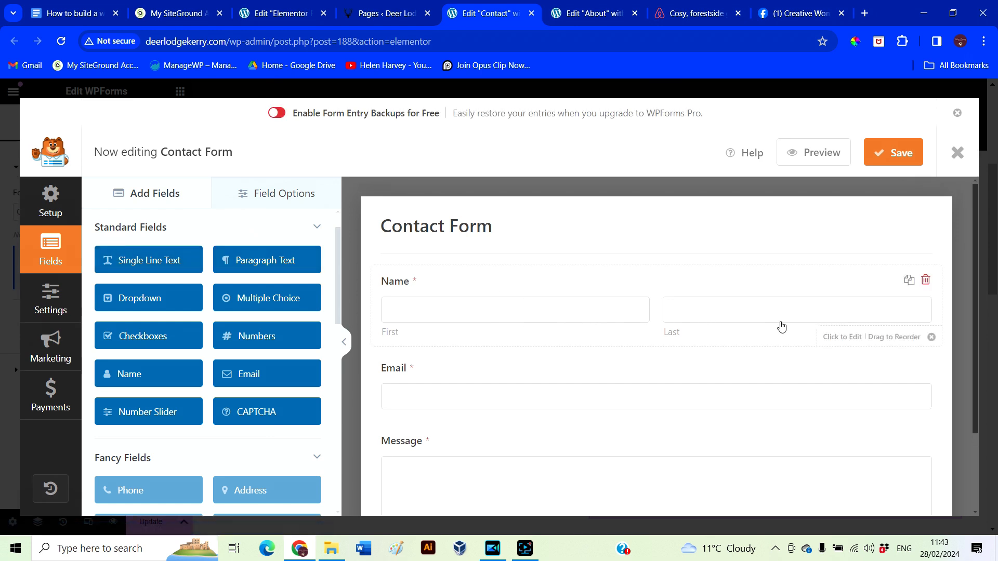
pyautogui.scroll(-1, 638, 392)
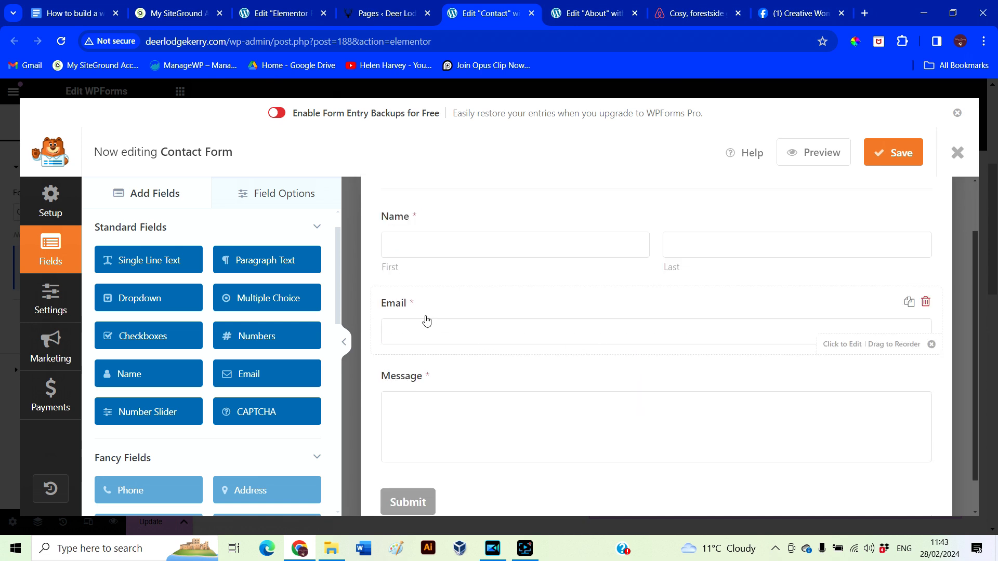
pyautogui.scroll(-1, 680, 420)
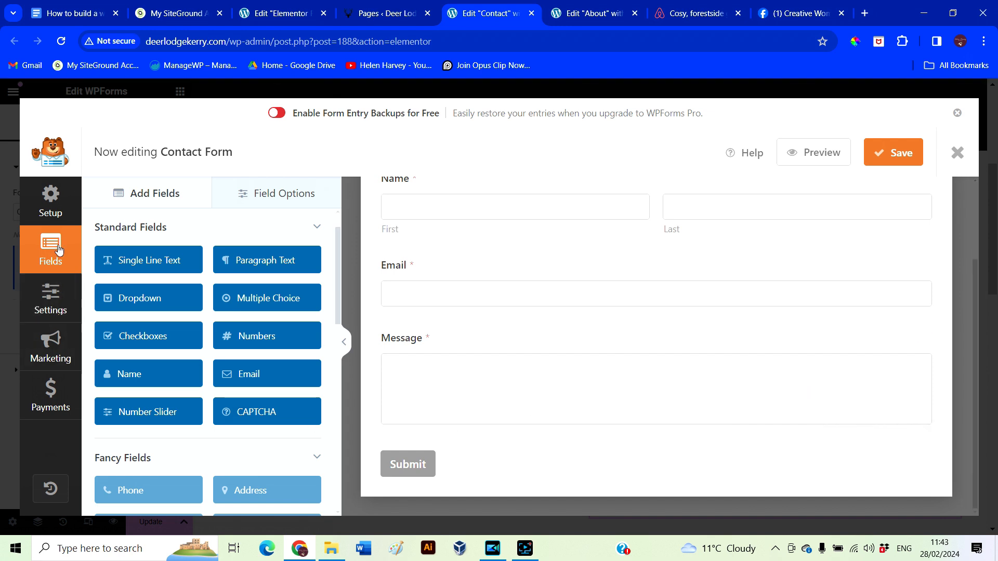
pyautogui.click(51, 299)
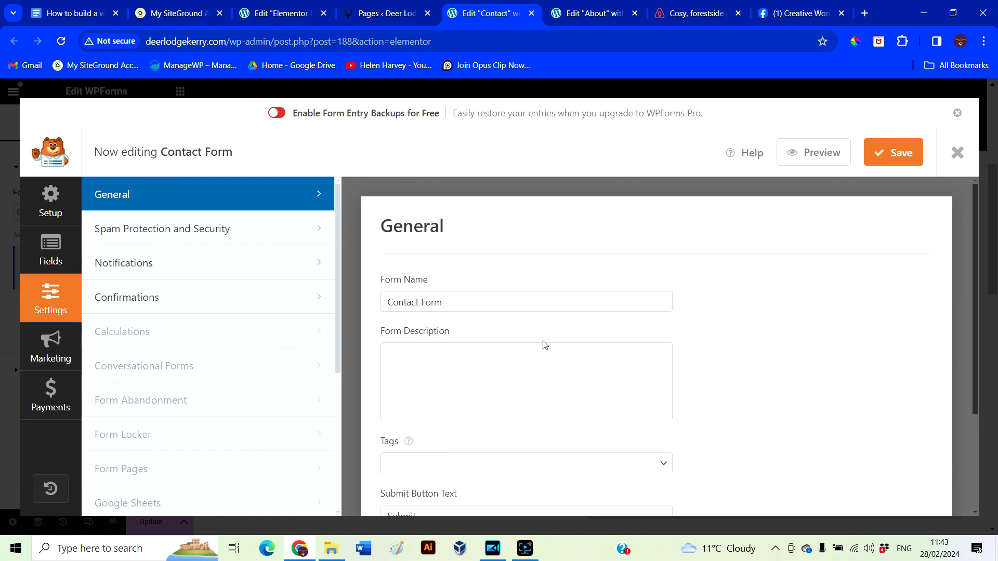
# Set the form notifications' Send To and From Email to the lodge's info address, sender name Deer Lodge Kerry
pyautogui.click(156, 262)
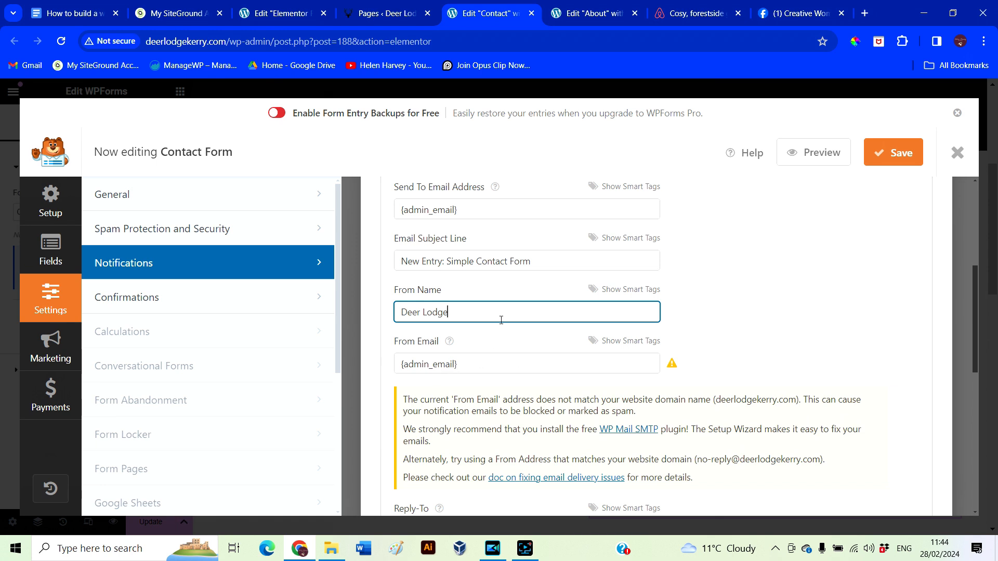
pyautogui.scroll(2, 844, 384)
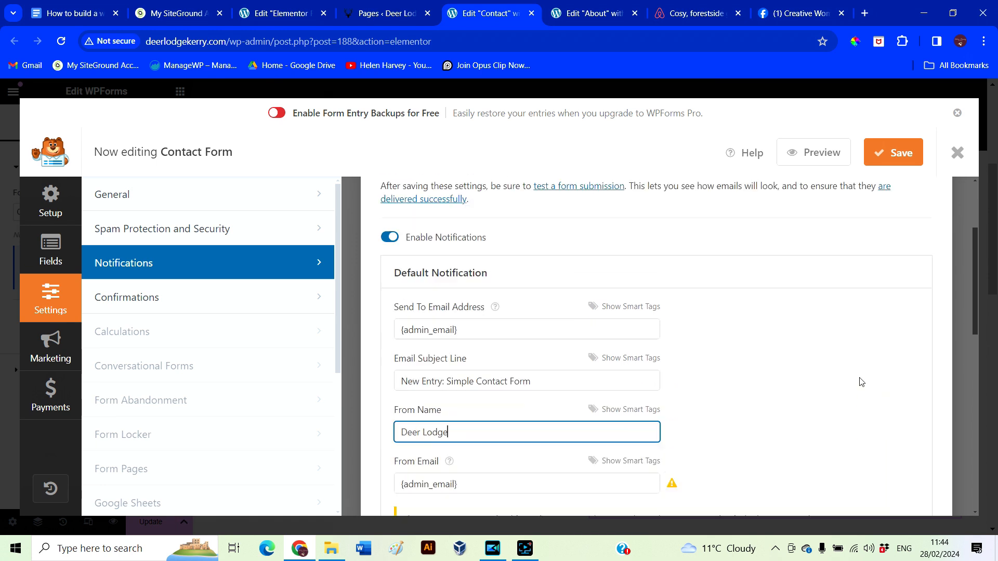
pyautogui.click(477, 339)
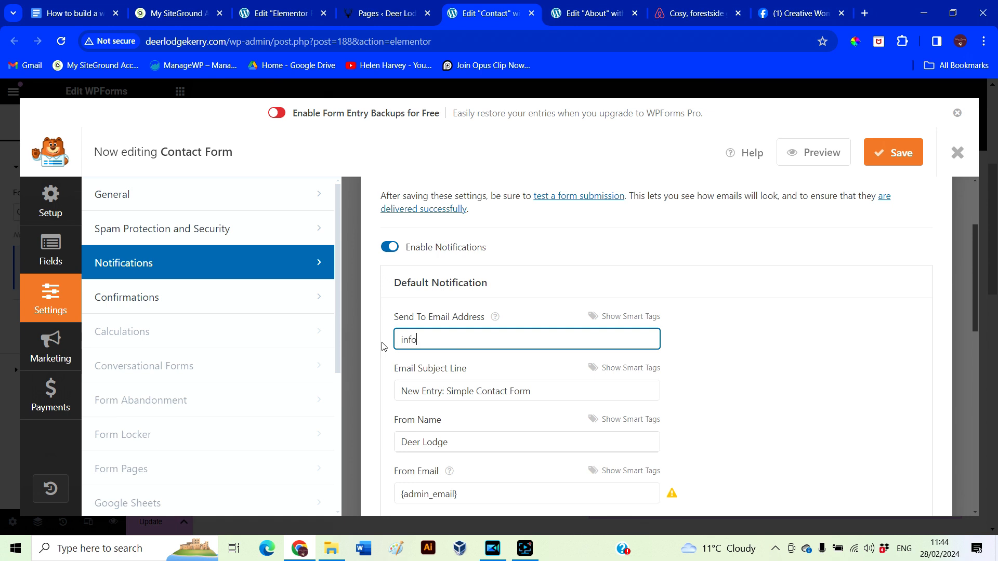
pyautogui.write('gekerry.com')
pyautogui.scroll(-3, 468, 332)
pyautogui.click(509, 312)
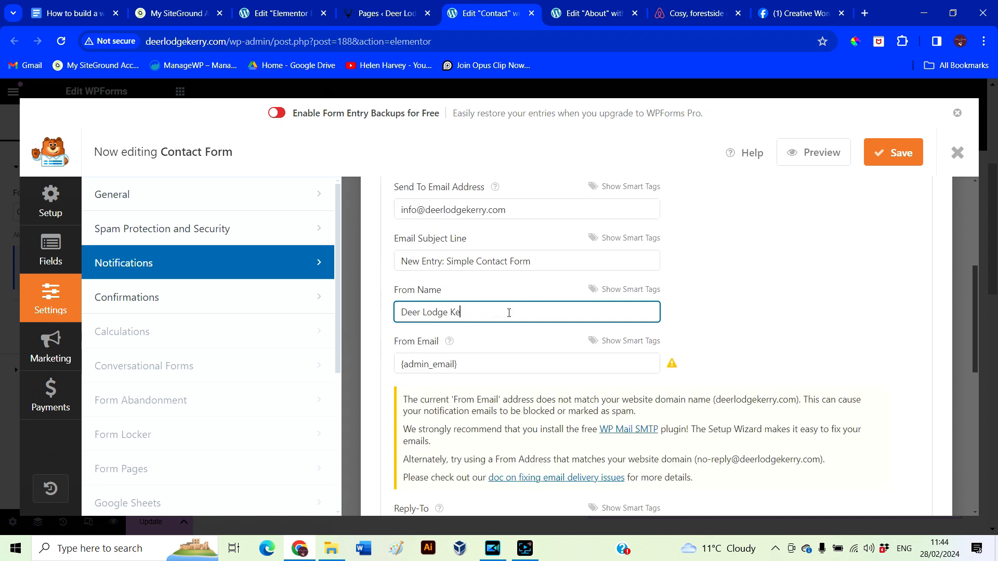
pyautogui.tripleClick(395, 369)
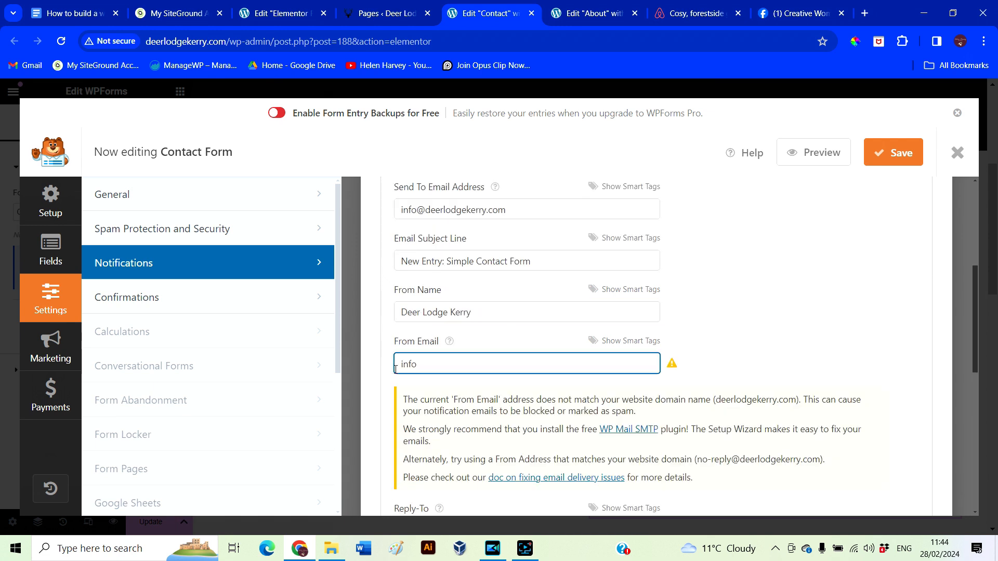
pyautogui.scroll(-5, 730, 384)
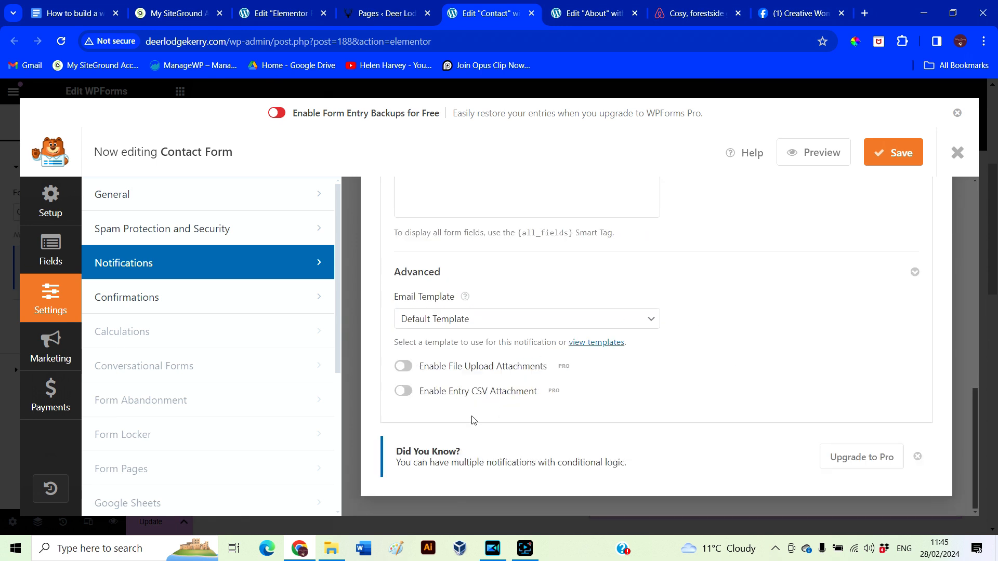
pyautogui.scroll(1, 740, 342)
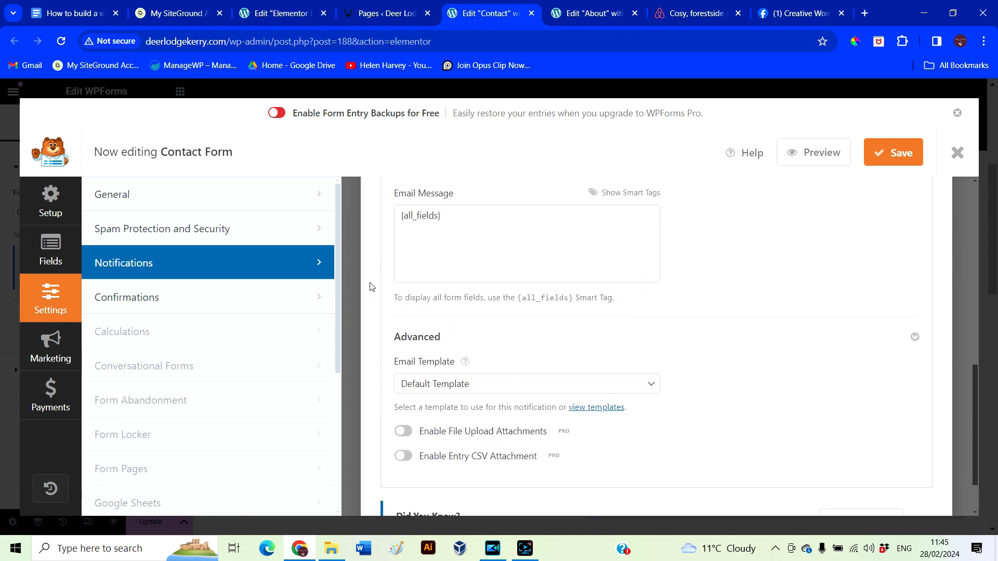
pyautogui.click(276, 295)
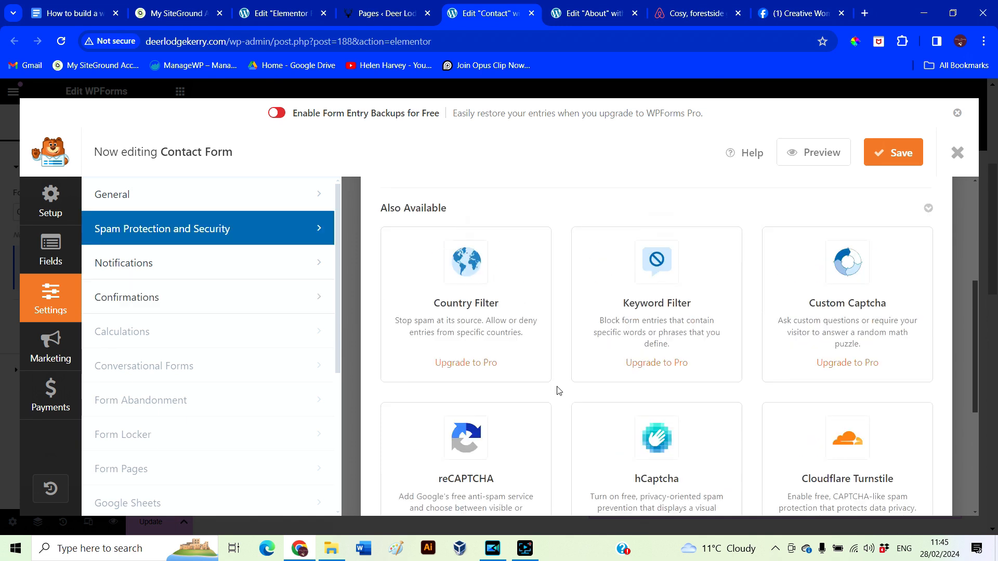
# From WPForms' reCAPTCHA setup guide, launch Google's reCAPTCHA admin console in a new tab
pyautogui.scroll(3, 556, 389)
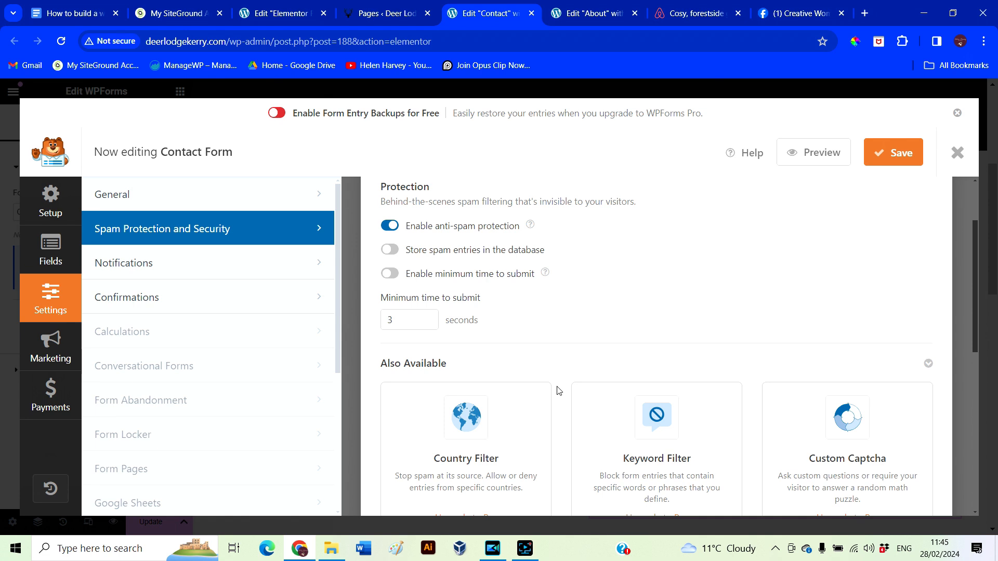
pyautogui.scroll(-7, 558, 390)
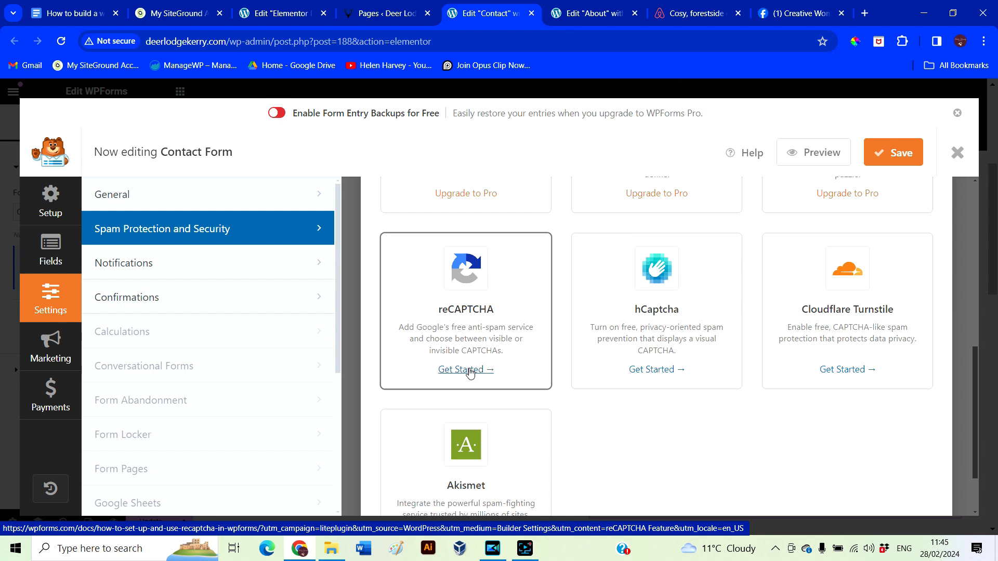
pyautogui.click(469, 370)
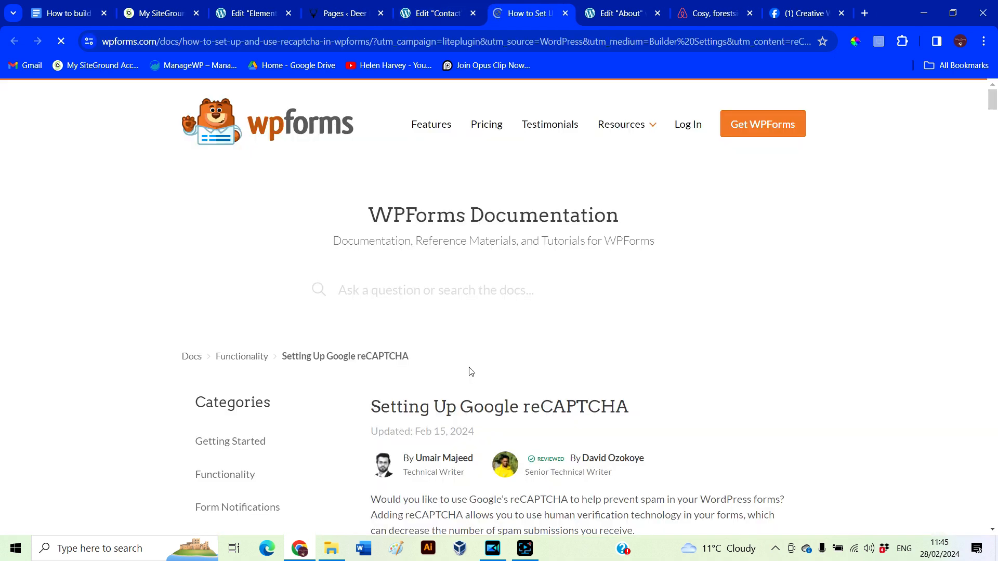
pyautogui.scroll(-15, 675, 364)
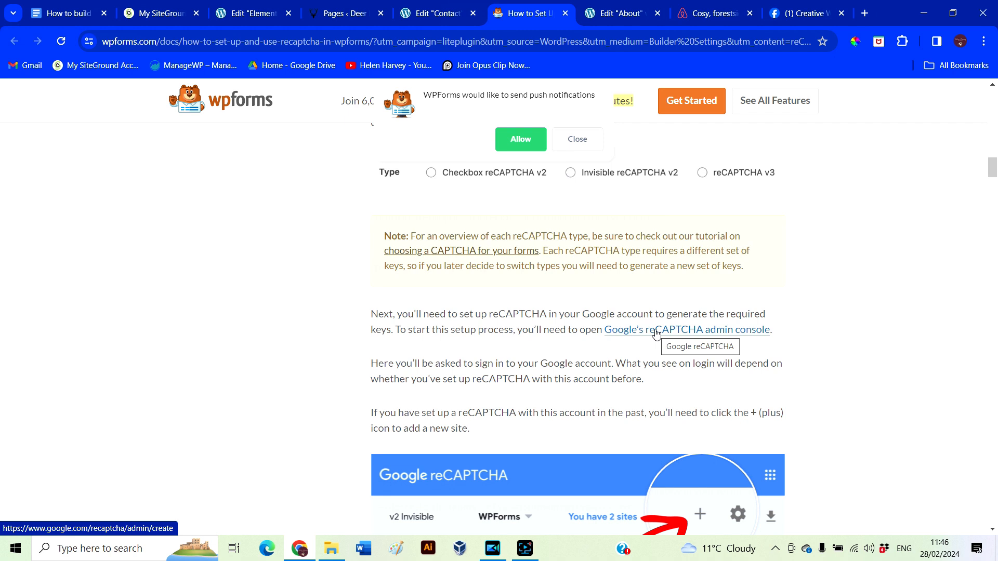
pyautogui.rightClick(656, 334)
pyautogui.click(691, 342)
pyautogui.click(564, 13)
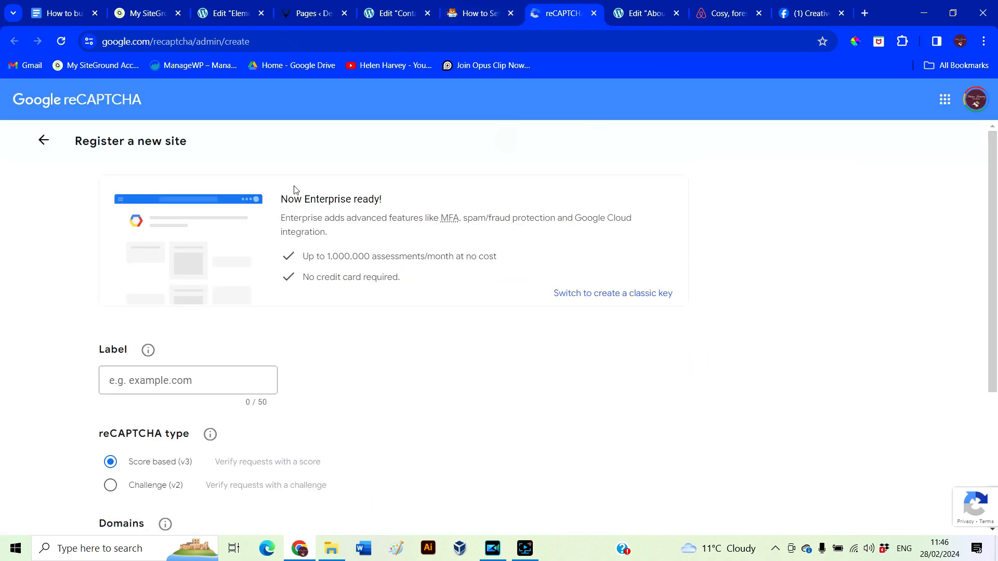
pyautogui.scroll(-4, 428, 374)
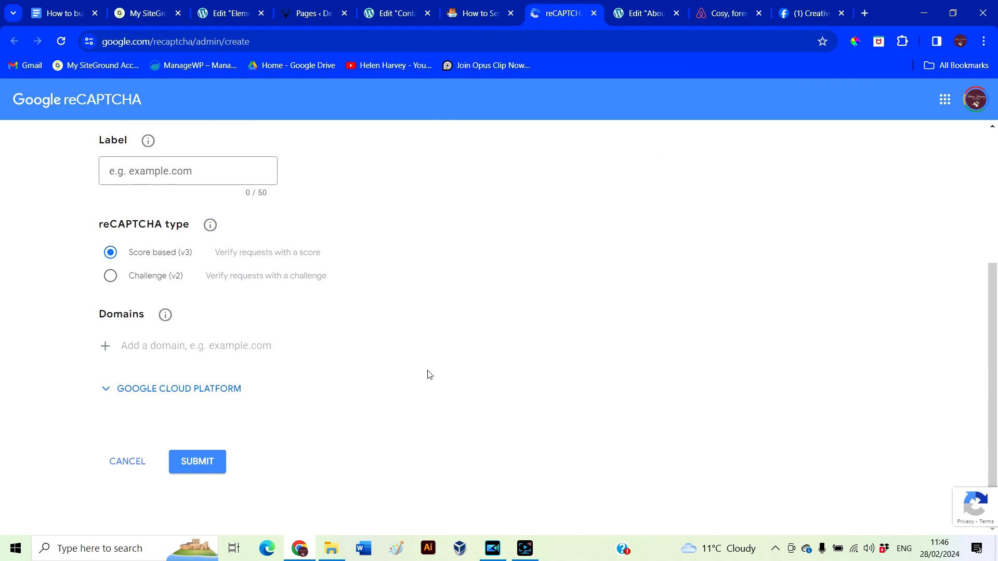
pyautogui.scroll(3, 208, 305)
pyautogui.click(208, 305)
pyautogui.write('Deer Lodge Kerry')
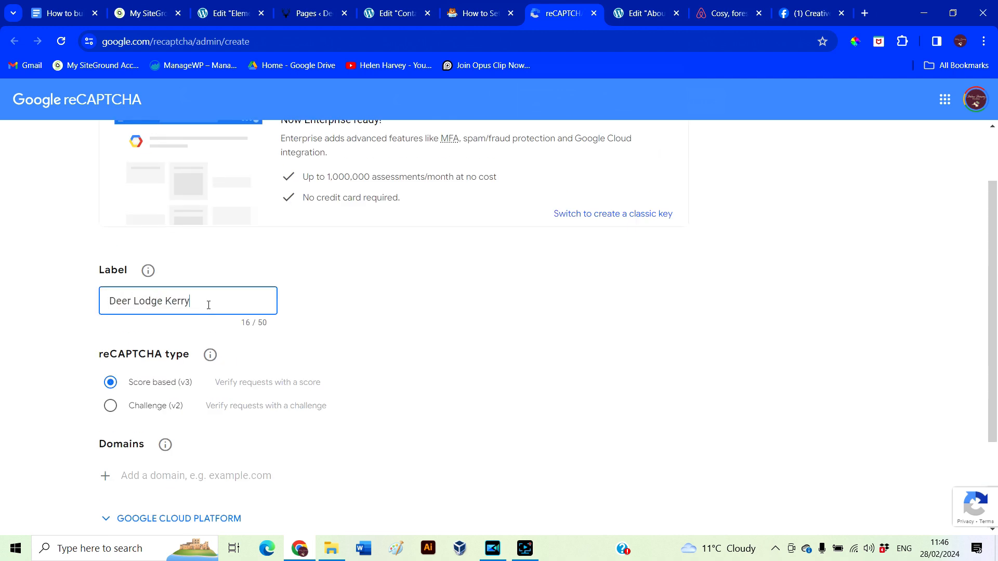
pyautogui.scroll(-1, 397, 348)
pyautogui.scroll(-1, 193, 345)
pyautogui.click(193, 345)
pyautogui.write('https')
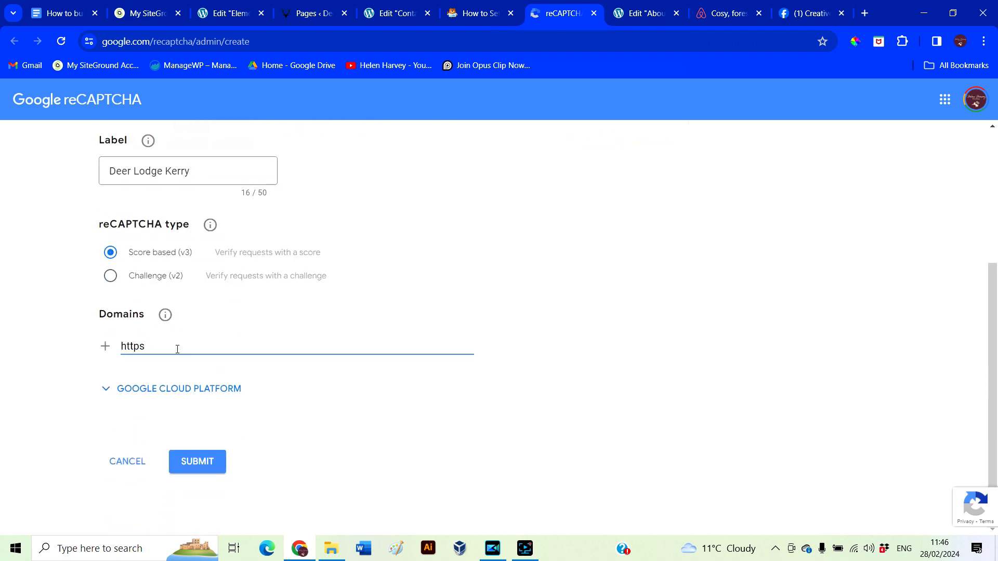
pyautogui.write('?www.deerlodgeke')
pyautogui.write('ry.')
pyautogui.press('BackSpace')
pyautogui.press('BackSpace')
pyautogui.write('ry.com')
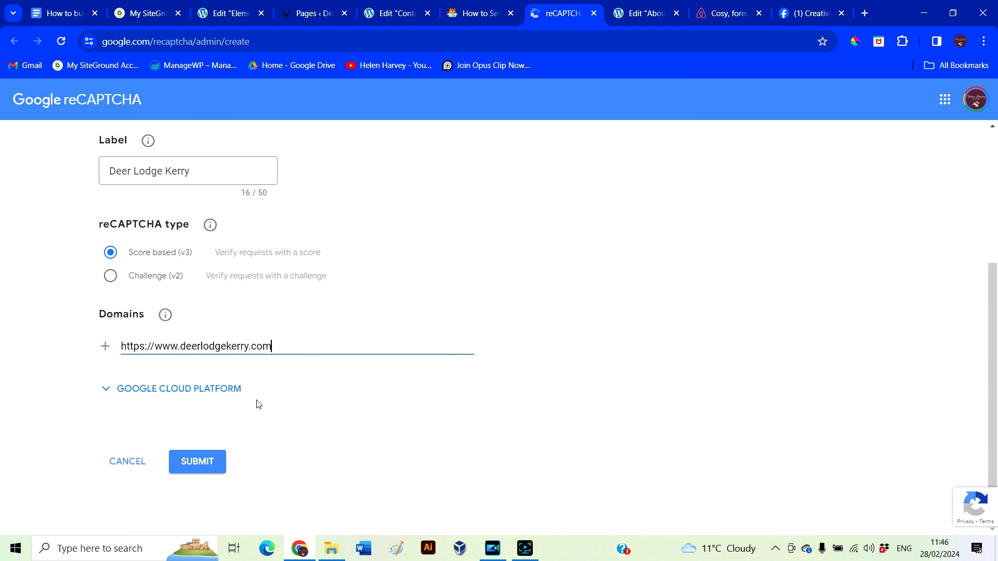
pyautogui.moveTo(162, 321)
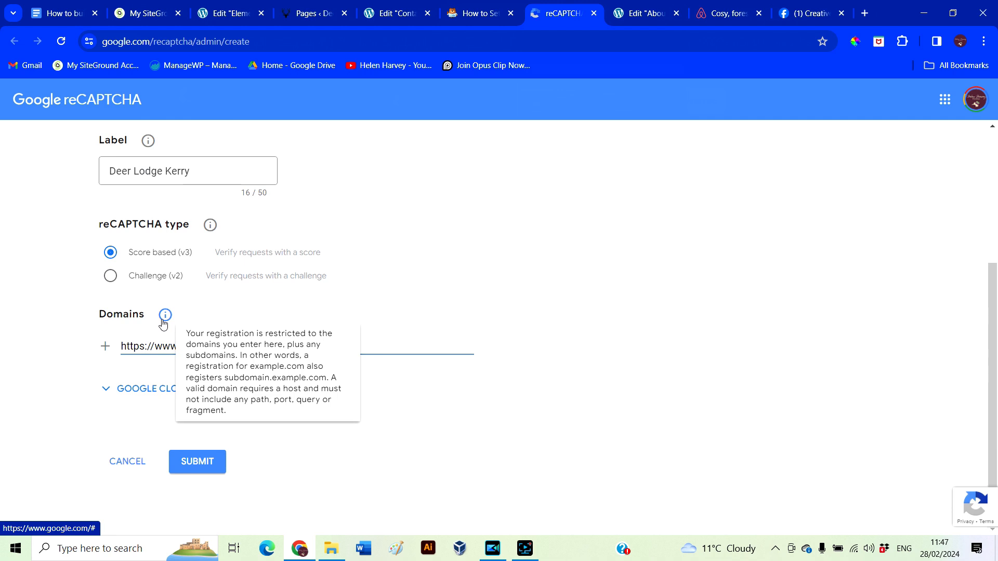
pyautogui.moveTo(121, 347); pyautogui.dragTo(154, 347)
pyautogui.press('BackSpace')
pyautogui.click(196, 467)
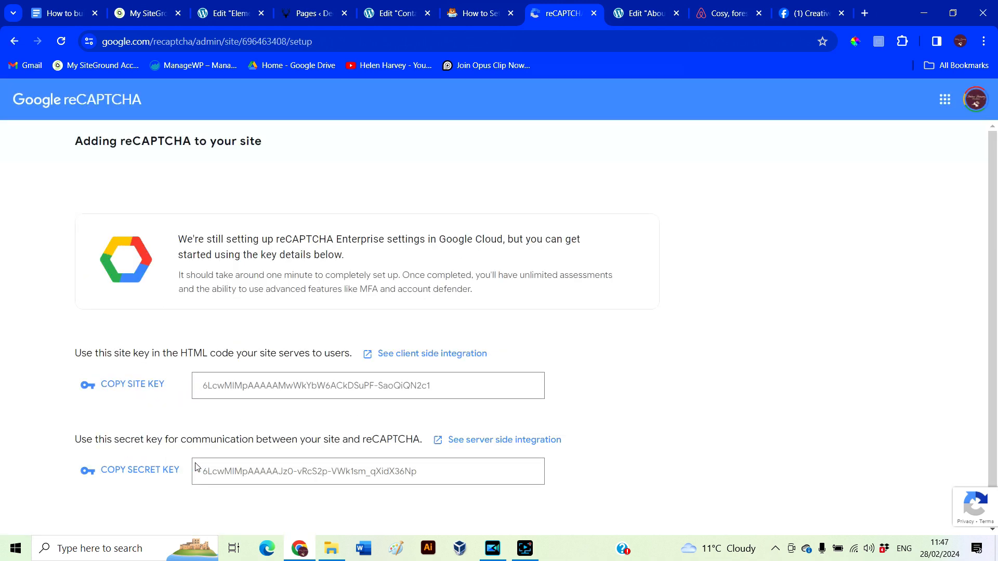
# Return through the setup guide and form builder tabs to the WordPress Pages list
pyautogui.scroll(-1, 591, 367)
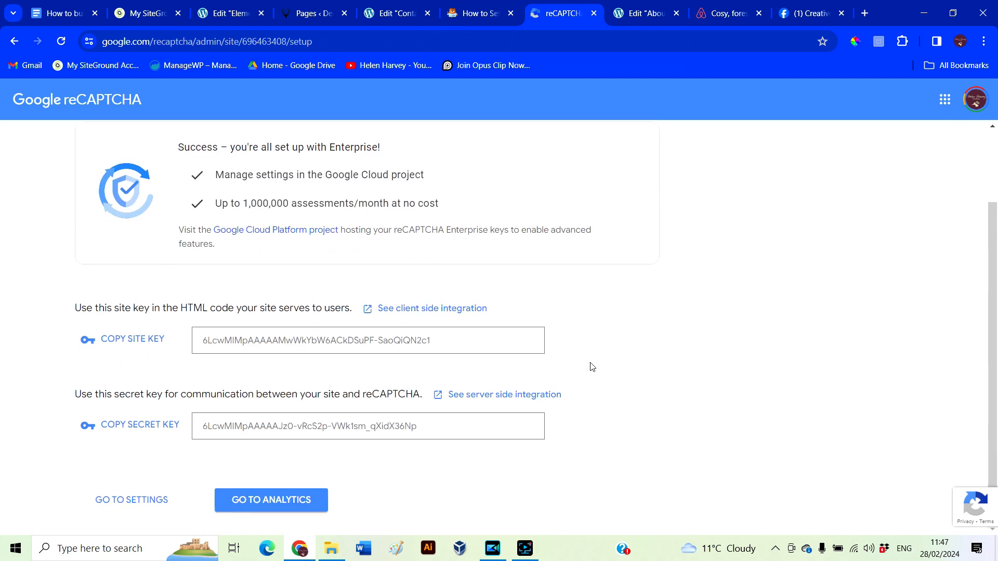
pyautogui.click(471, 16)
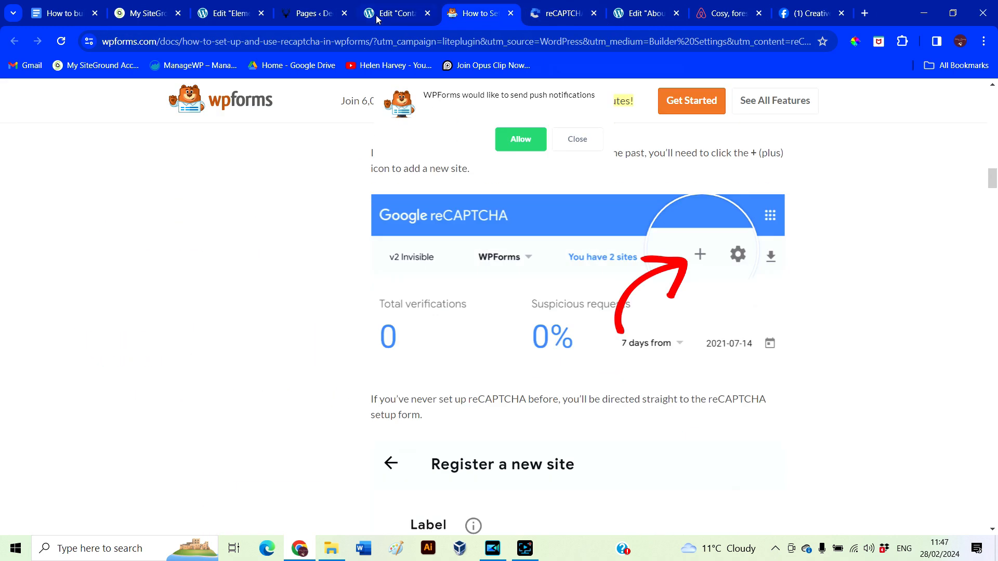
pyautogui.click(377, 16)
pyautogui.scroll(-2, 596, 418)
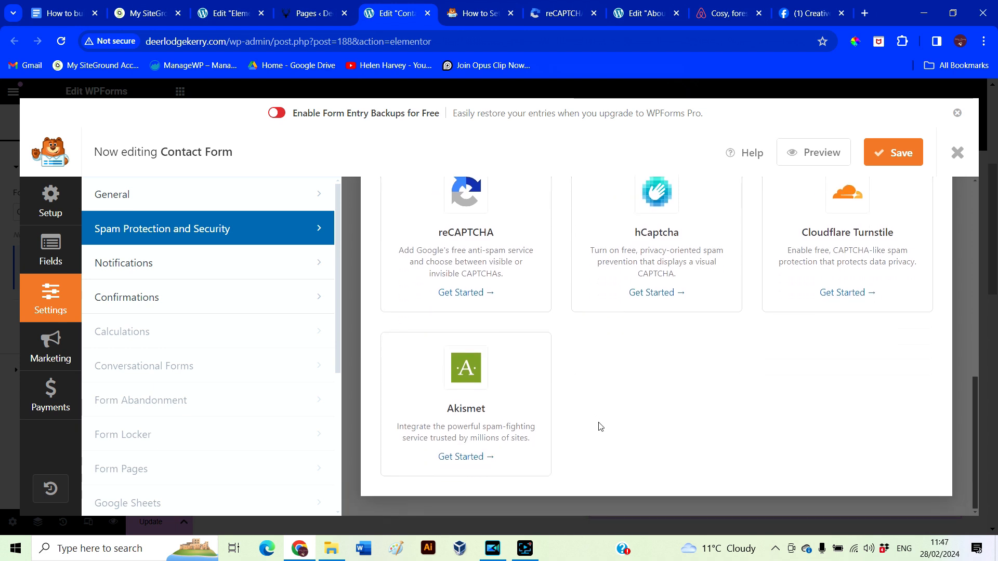
pyautogui.scroll(3, 599, 425)
pyautogui.click(311, 14)
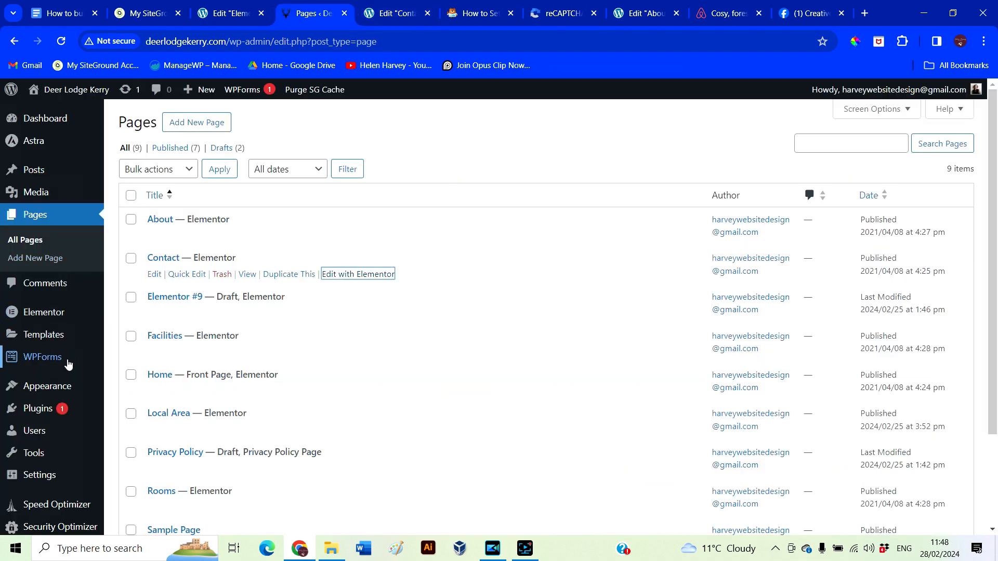
# In WPForms Settings > CAPTCHA, choose reCAPTCHA as the CAPTCHA service
pyautogui.moveTo(68, 363)
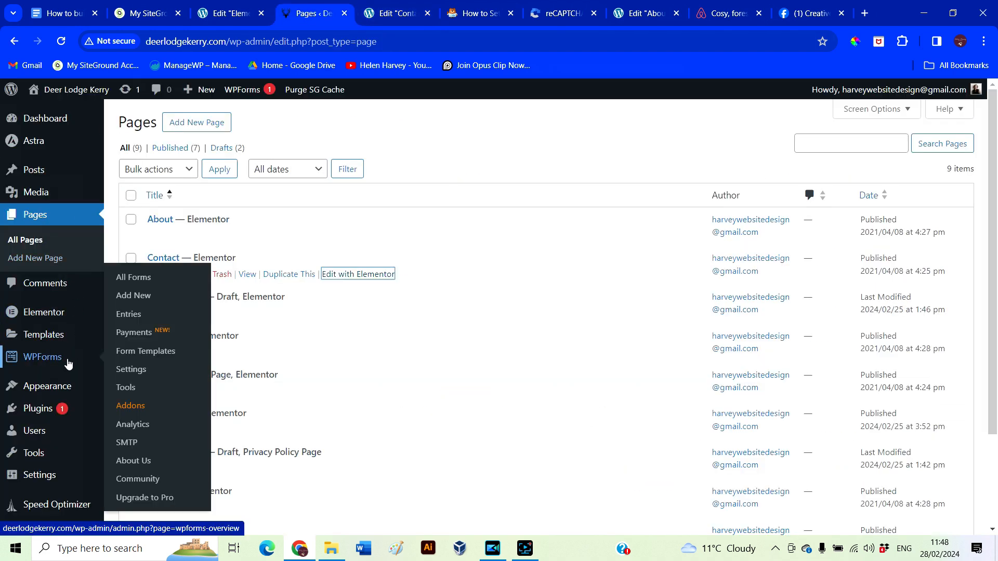
pyautogui.click(131, 369)
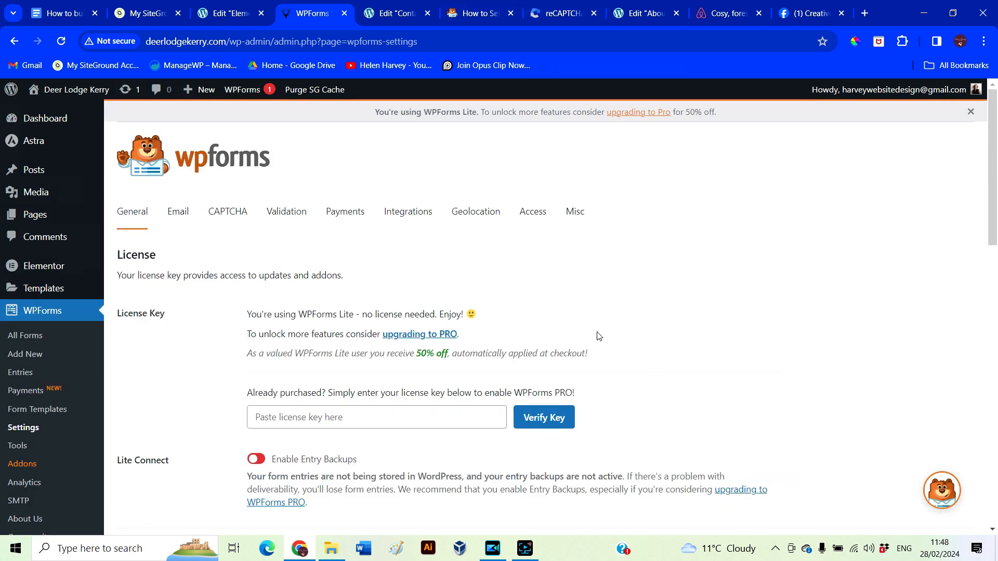
pyautogui.click(218, 215)
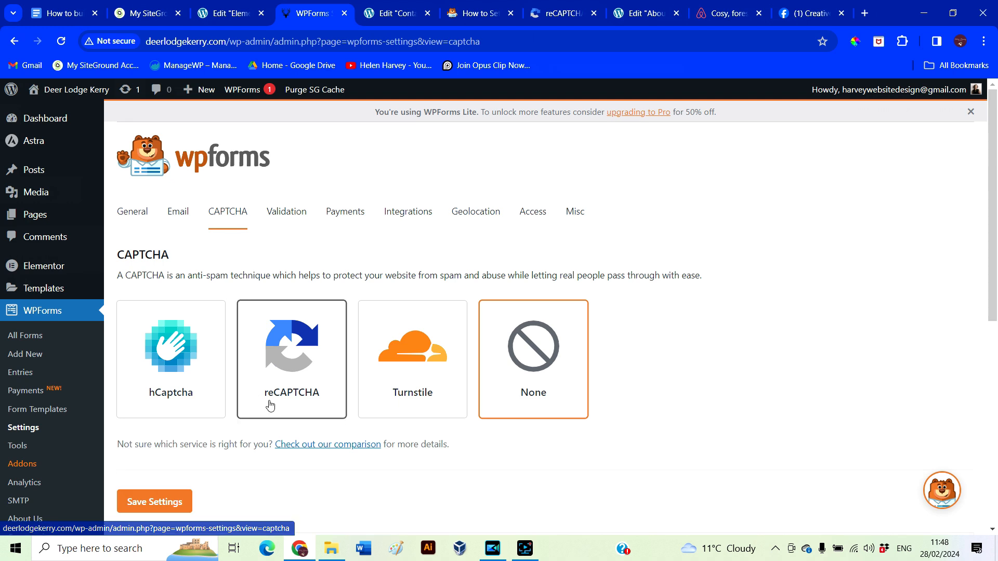
pyautogui.click(308, 355)
pyautogui.scroll(-2, 367, 463)
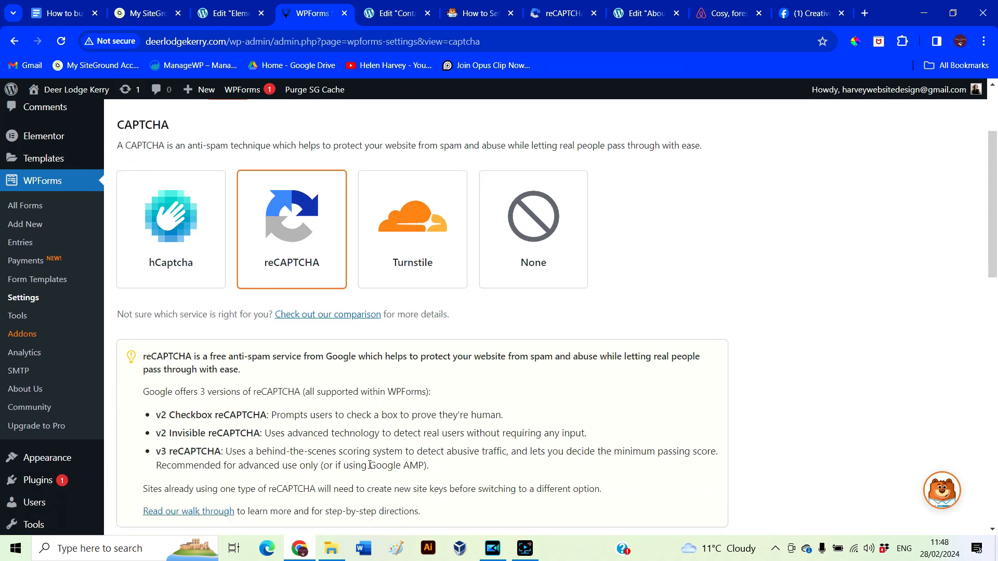
pyautogui.scroll(-4, 370, 464)
pyautogui.click(348, 406)
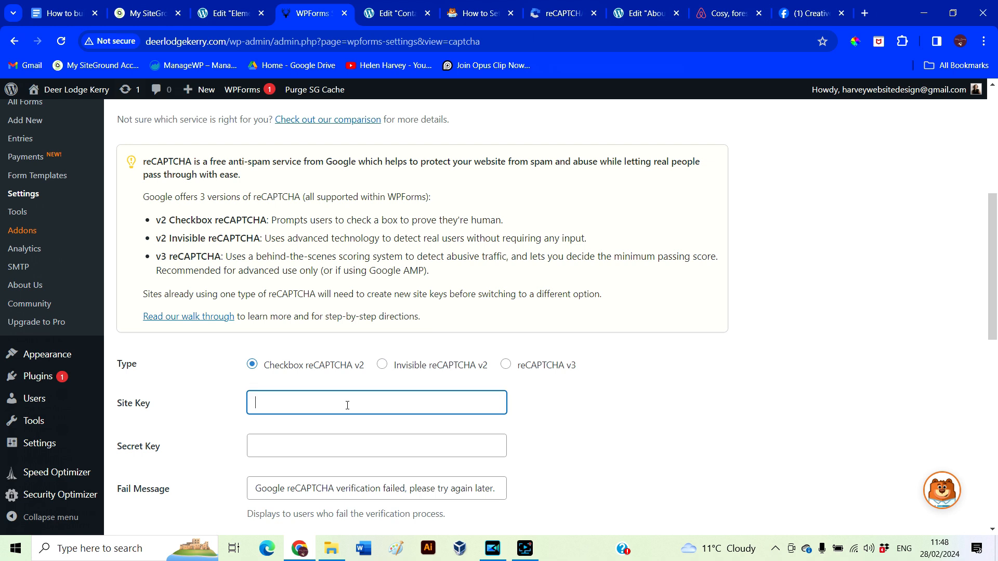
# Copy the new reCAPTCHA site key and paste it into the WPForms Site Key field
pyautogui.click(530, 13)
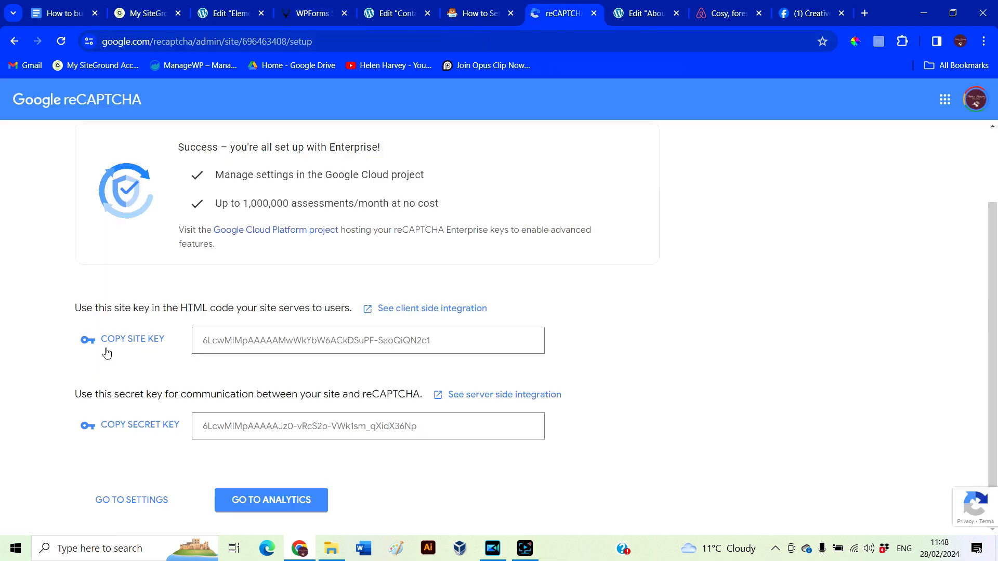
pyautogui.click(99, 341)
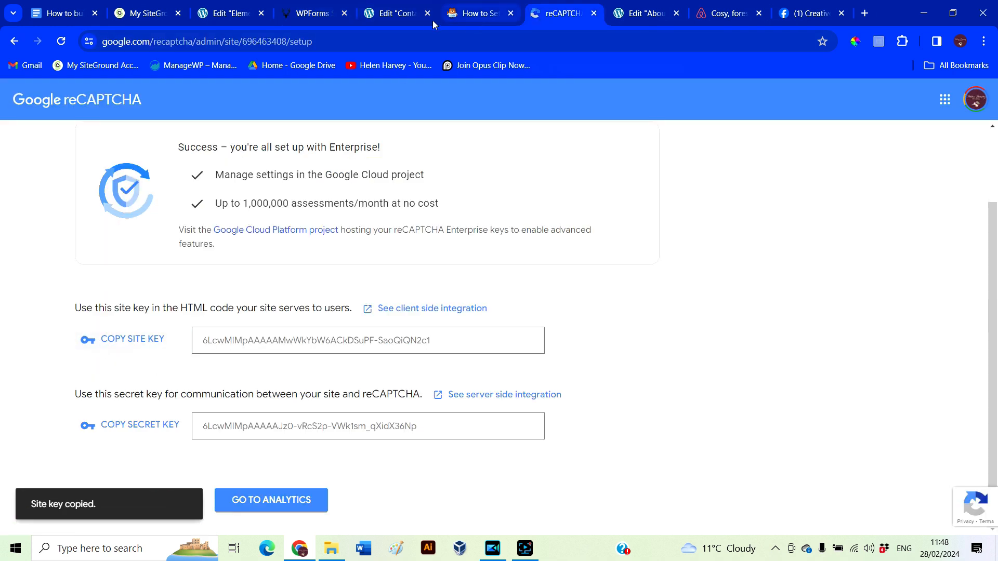
pyautogui.click(386, 16)
pyautogui.moveTo(545, 11); pyautogui.dragTo(436, 27)
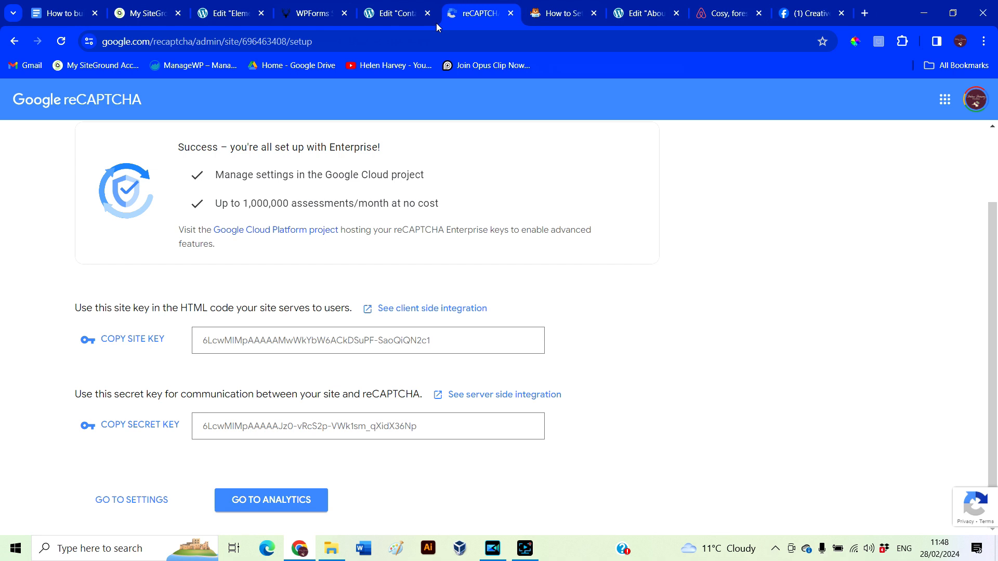
pyautogui.doubleClick(419, 338)
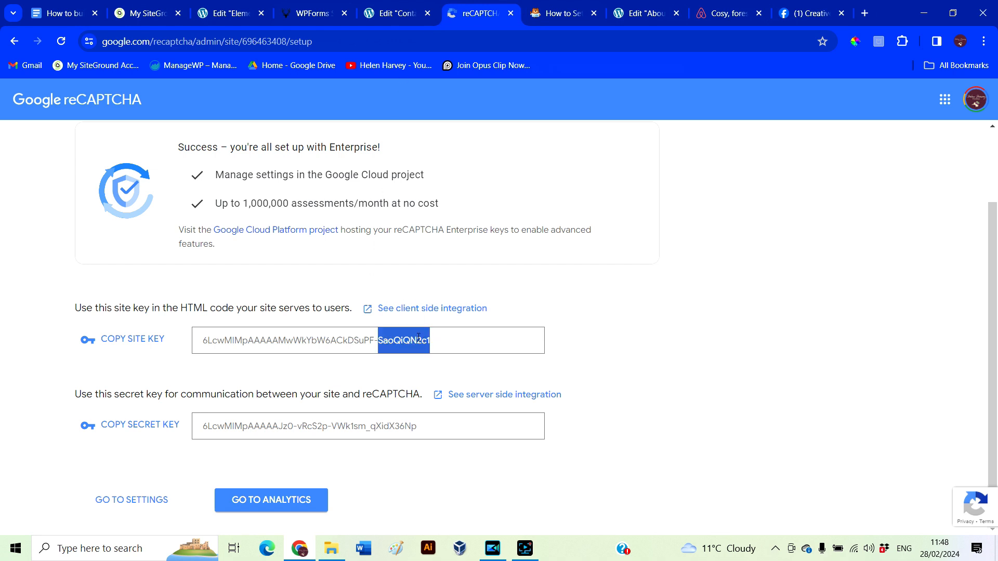
pyautogui.click(438, 351)
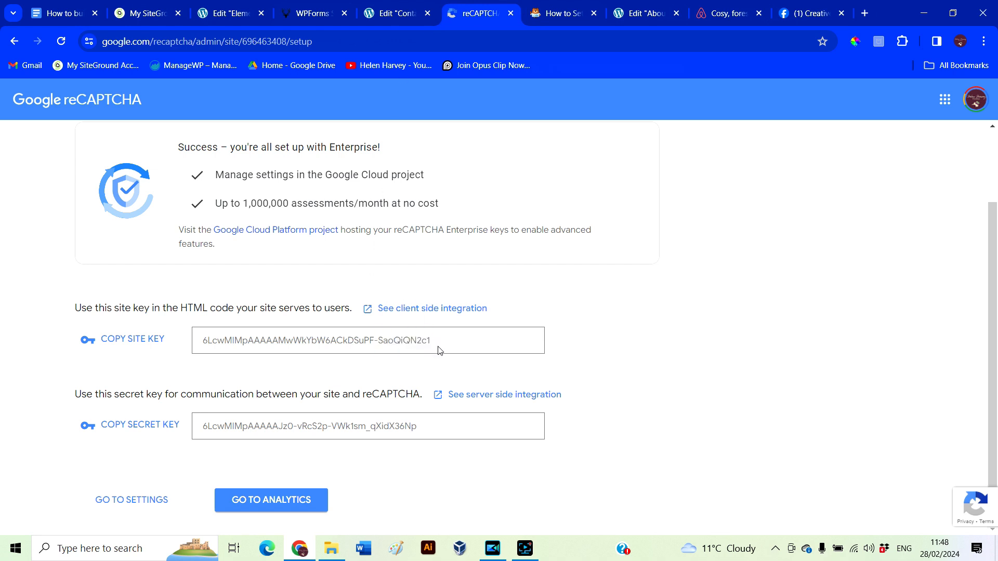
pyautogui.click(146, 341)
pyautogui.click(387, 16)
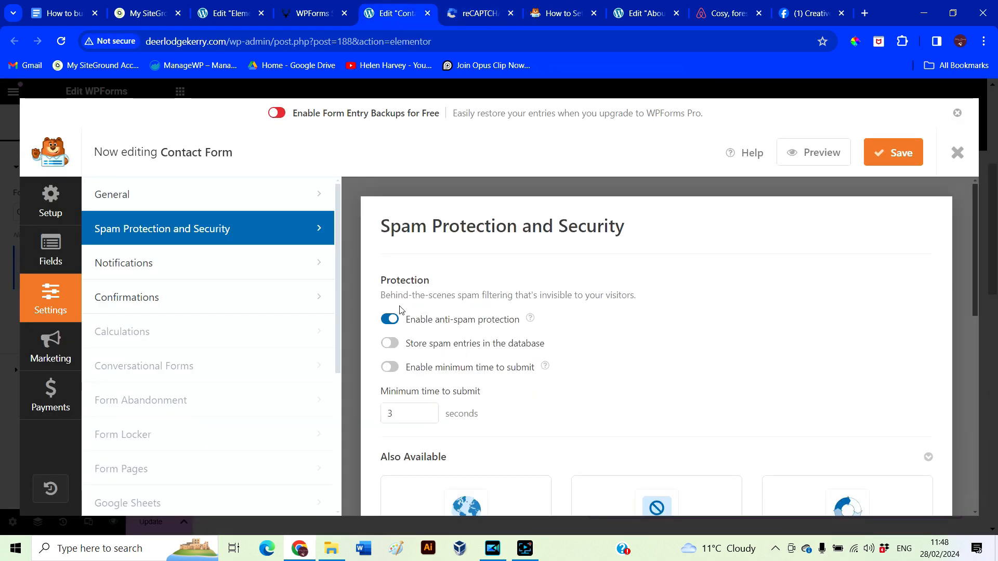
pyautogui.click(311, 15)
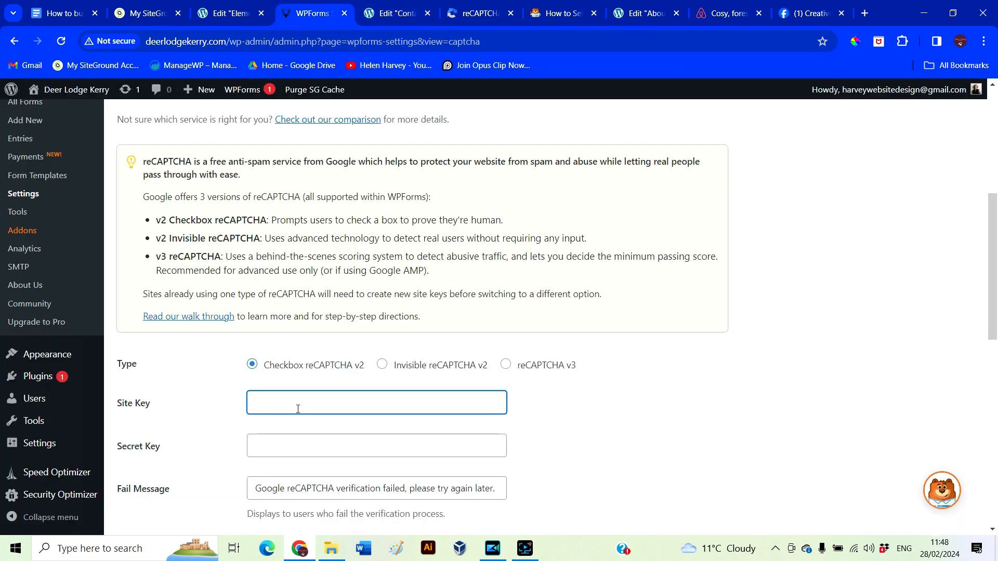
pyautogui.hotkey('ctrl', 'v')
# Copy the reCAPTCHA secret key into the Secret Key field and save the settings
pyautogui.click(276, 439)
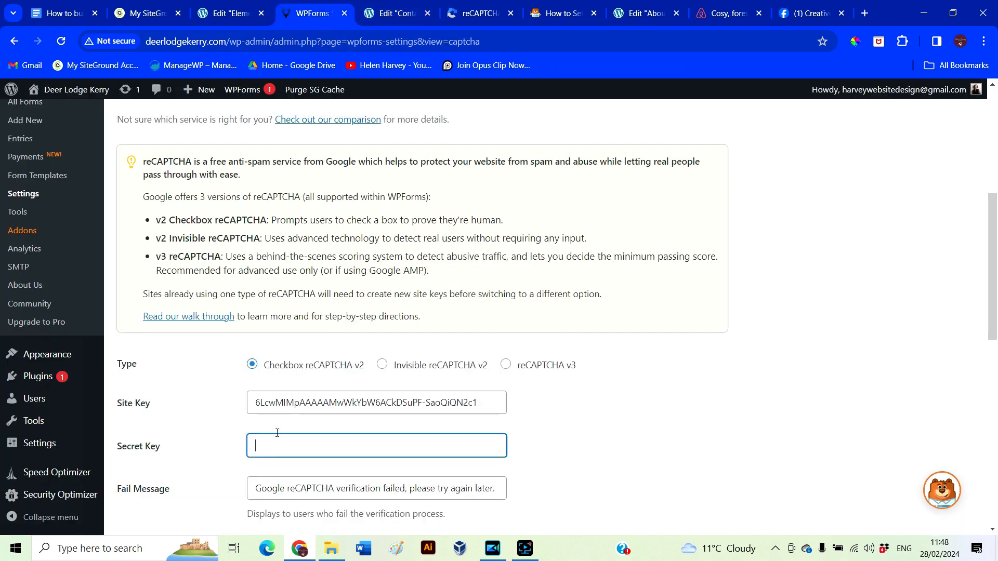
pyautogui.click(486, 15)
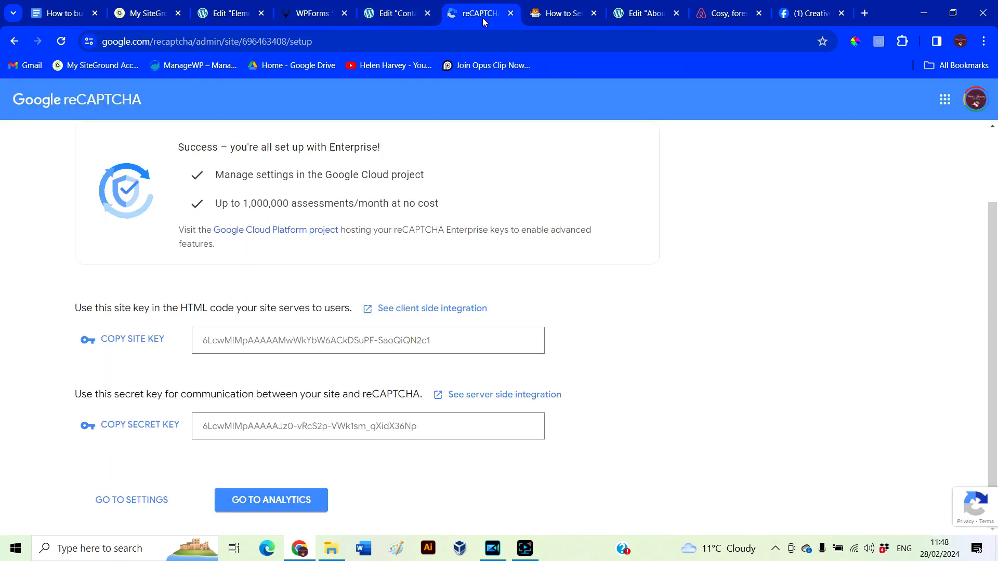
pyautogui.click(138, 434)
pyautogui.click(323, 17)
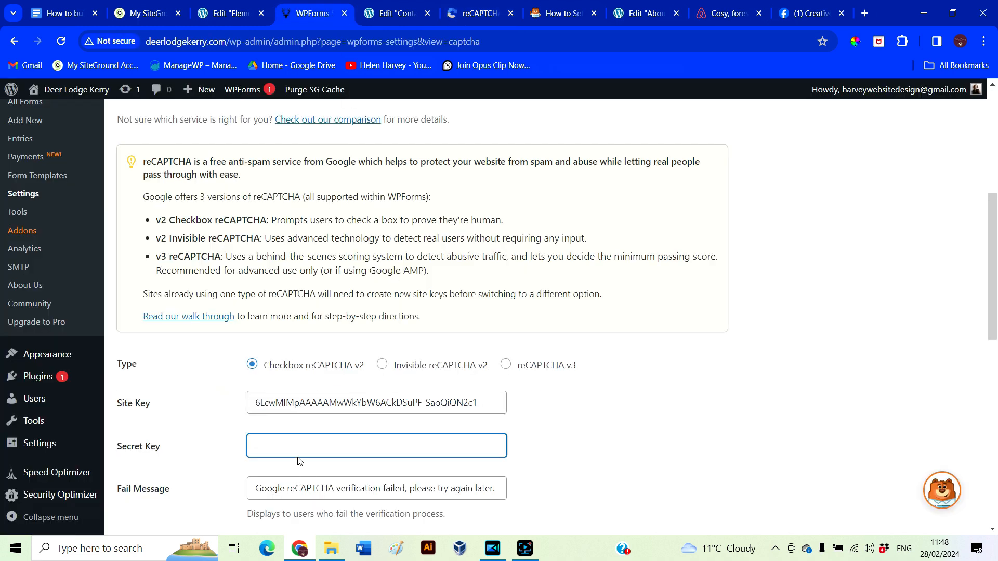
pyautogui.hotkey('ctrl', 'v')
pyautogui.scroll(-5, 525, 447)
pyautogui.click(186, 426)
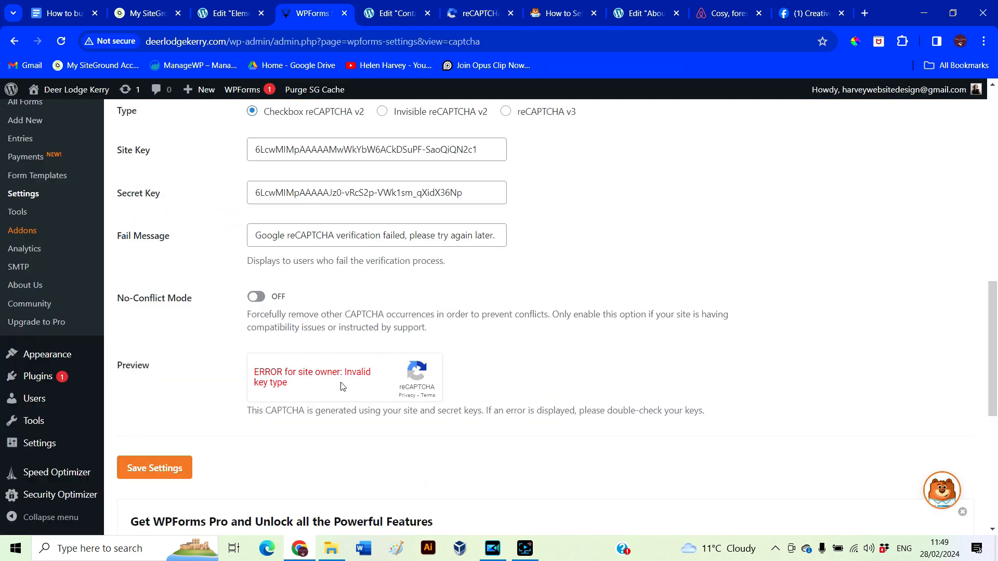
# Switch the reCAPTCHA type to Invisible reCAPTCHA v2 and save again
pyautogui.scroll(2, 460, 316)
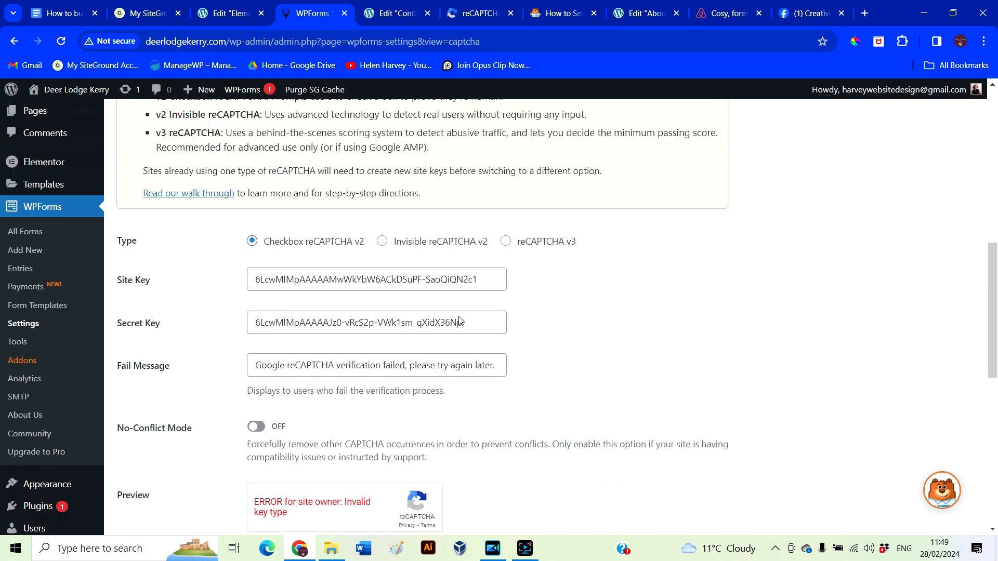
pyautogui.click(382, 241)
pyautogui.scroll(-1, 435, 435)
pyautogui.click(170, 451)
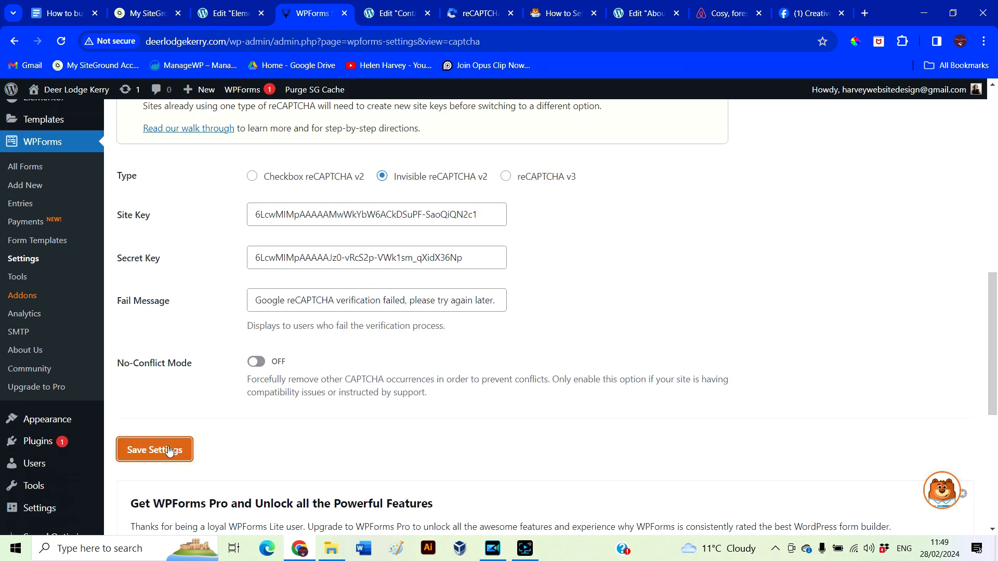
pyautogui.click(392, 16)
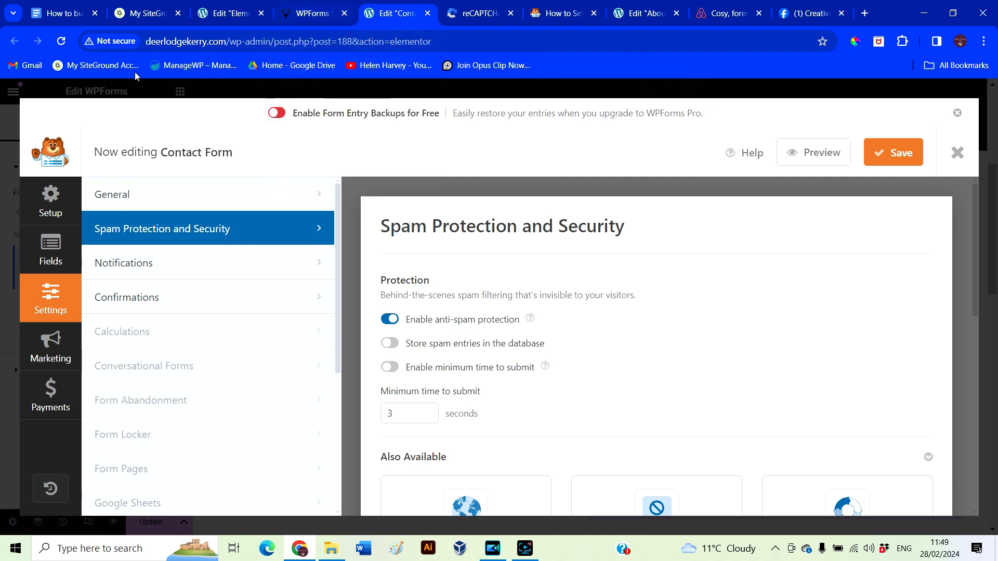
pyautogui.click(309, 17)
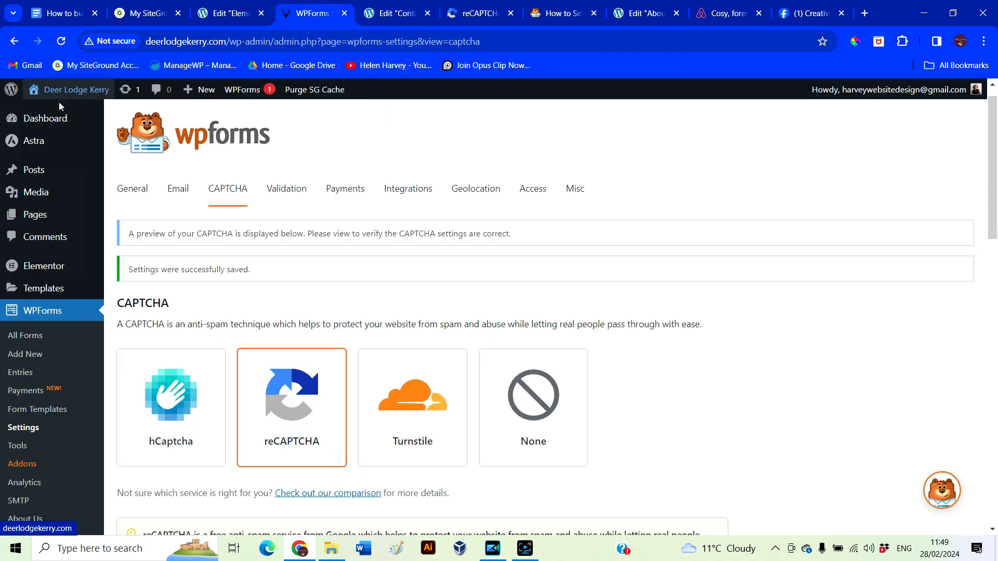
# Visit the live site and go to its Contact page
pyautogui.moveTo(55, 92)
pyautogui.click(45, 112)
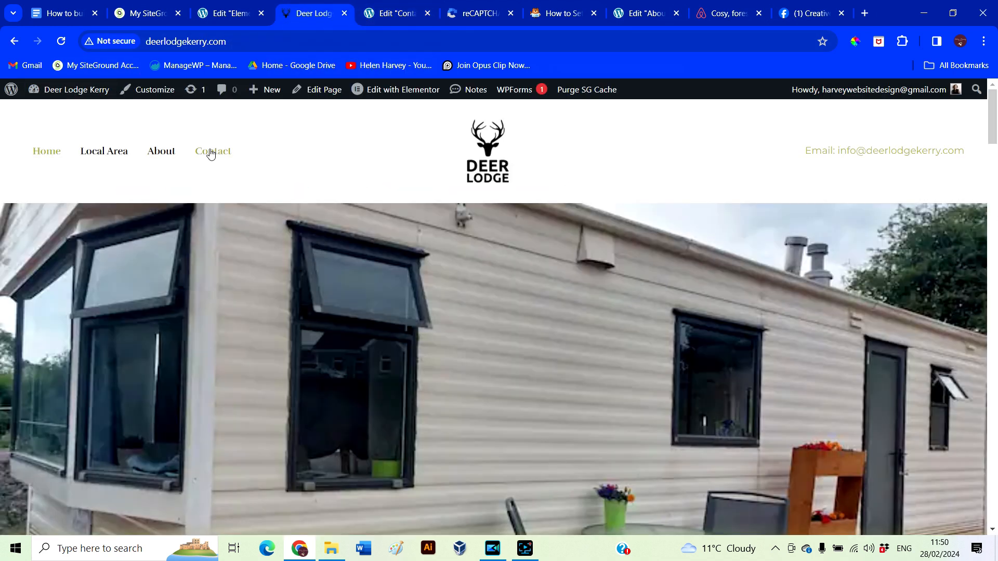
pyautogui.click(208, 150)
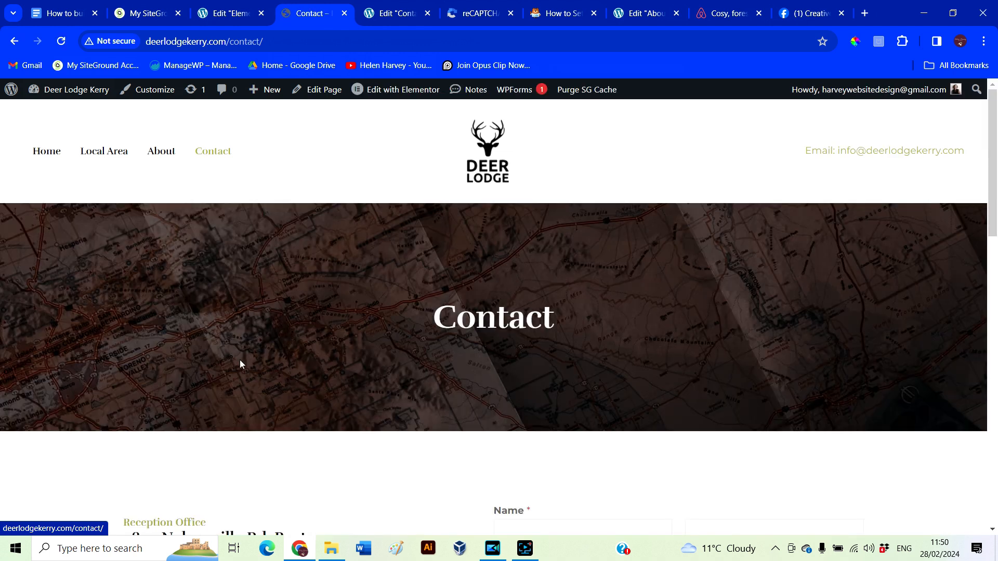
pyautogui.scroll(-6, 240, 360)
# Fill the contact form with a test name, e-mail and 'test message', then submit it
pyautogui.click(547, 209)
pyautogui.press('Tab')
pyautogui.press('Tab')
pyautogui.press('Tab')
pyautogui.write('test message')
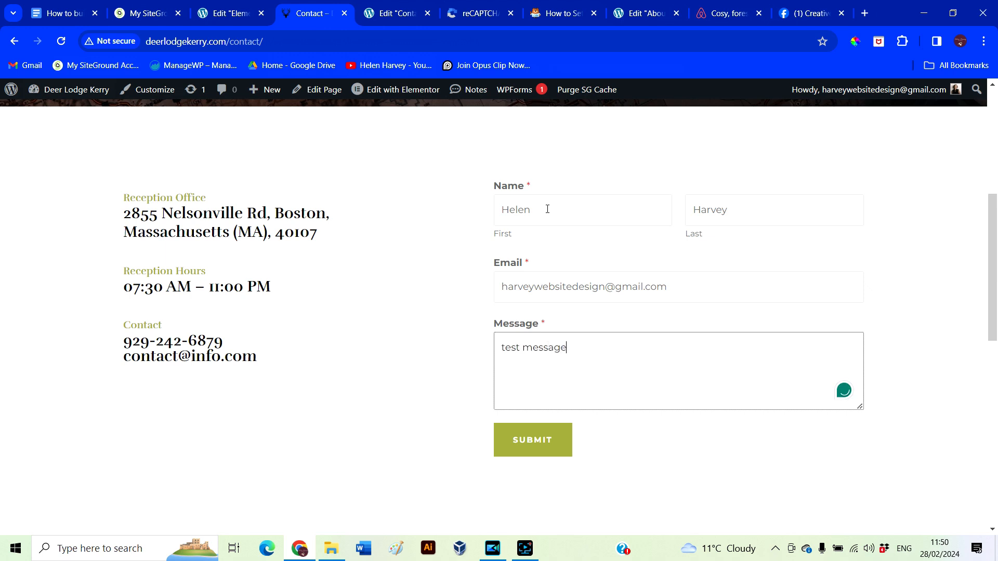
pyautogui.click(535, 450)
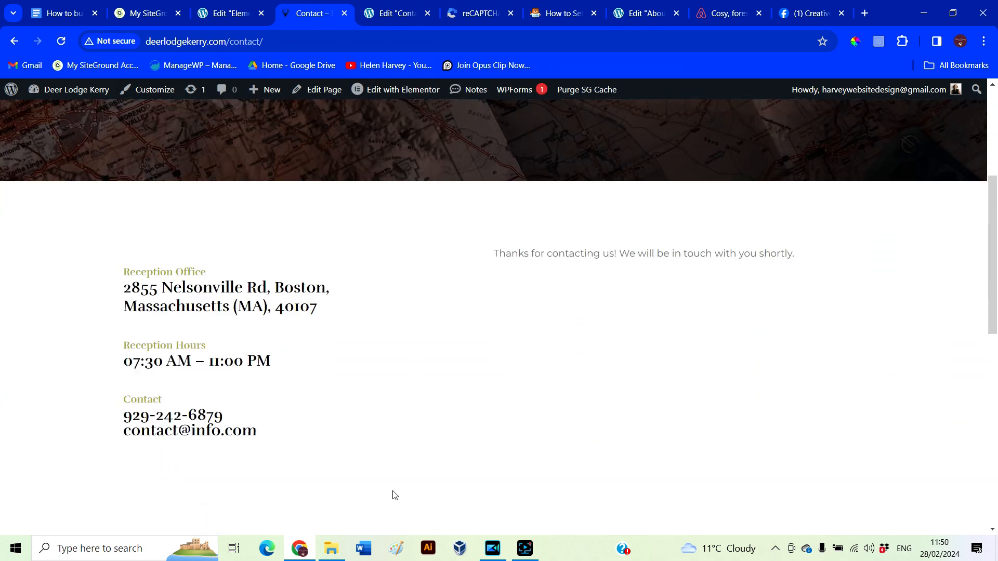
pyautogui.scroll(-2, 395, 495)
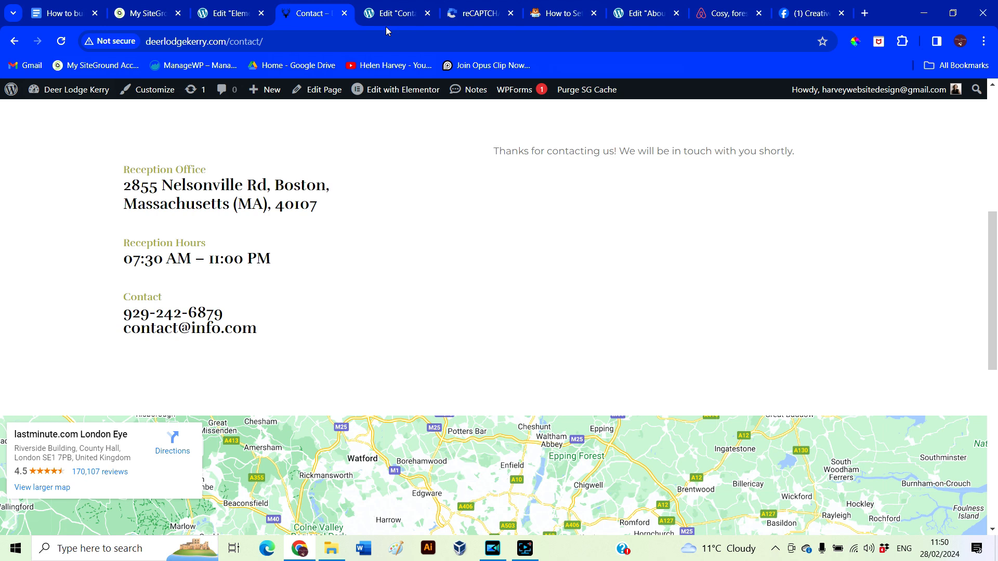
pyautogui.click(151, 15)
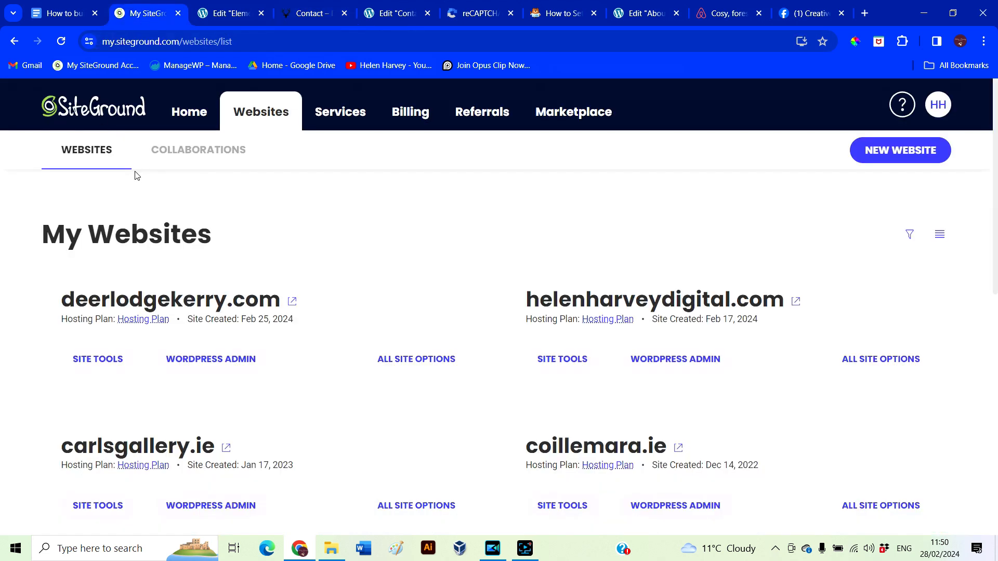
# Open Site Tools for deerlodgekerry.com and log in to webmail for its email account
pyautogui.click(88, 366)
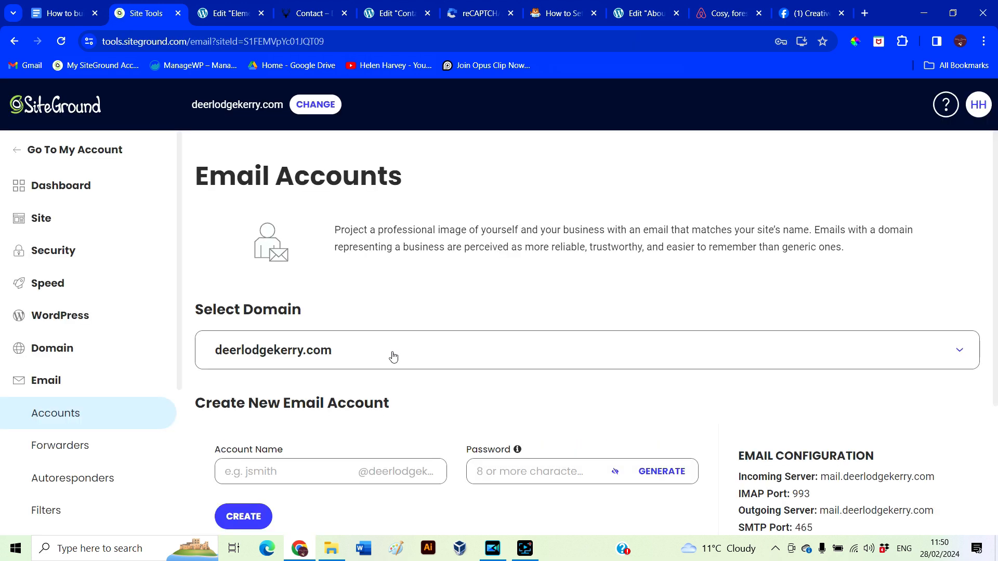
pyautogui.scroll(-4, 393, 357)
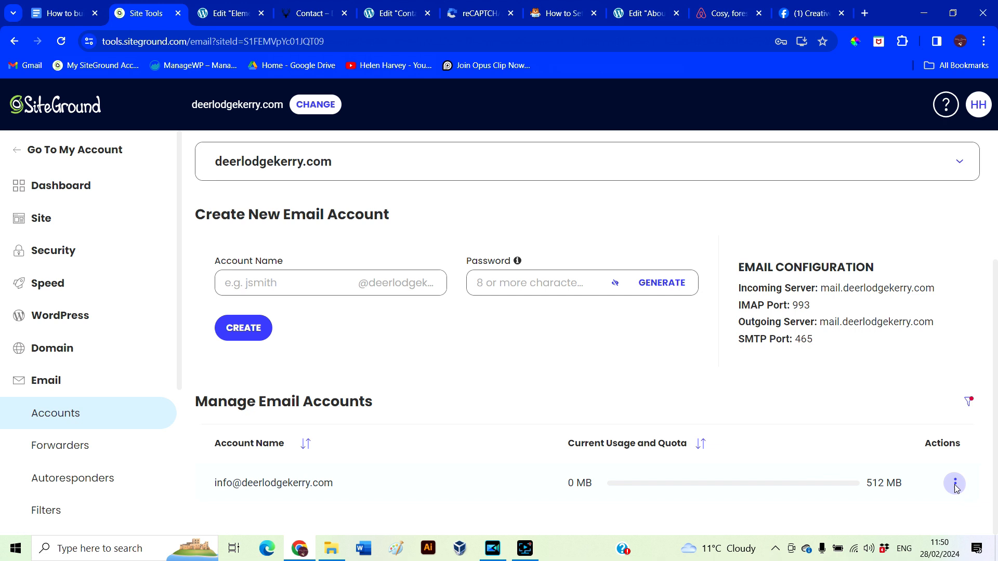
pyautogui.click(954, 485)
pyautogui.click(884, 366)
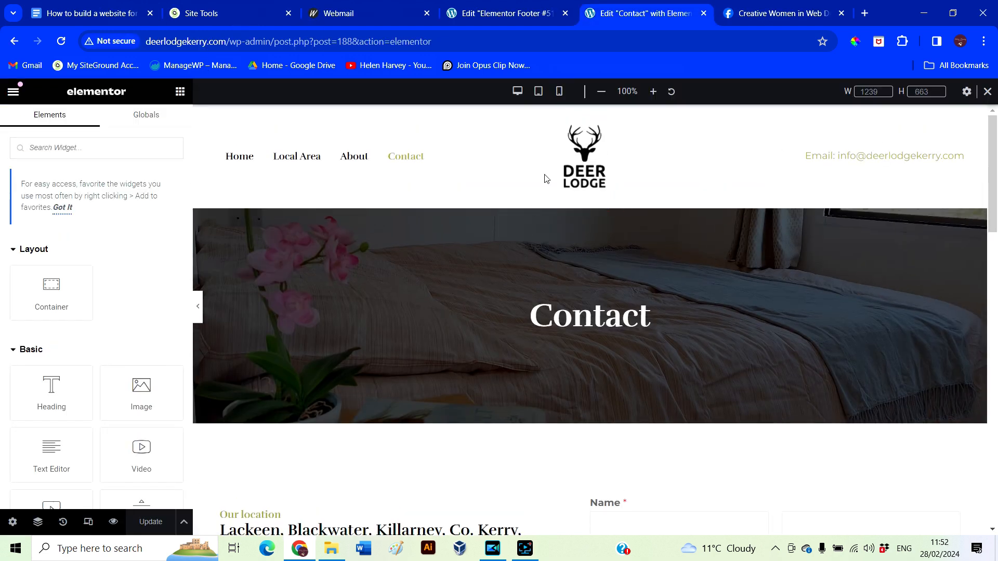
# Preview the Contact page layout at tablet and then mobile widths in Elementor
pyautogui.click(539, 93)
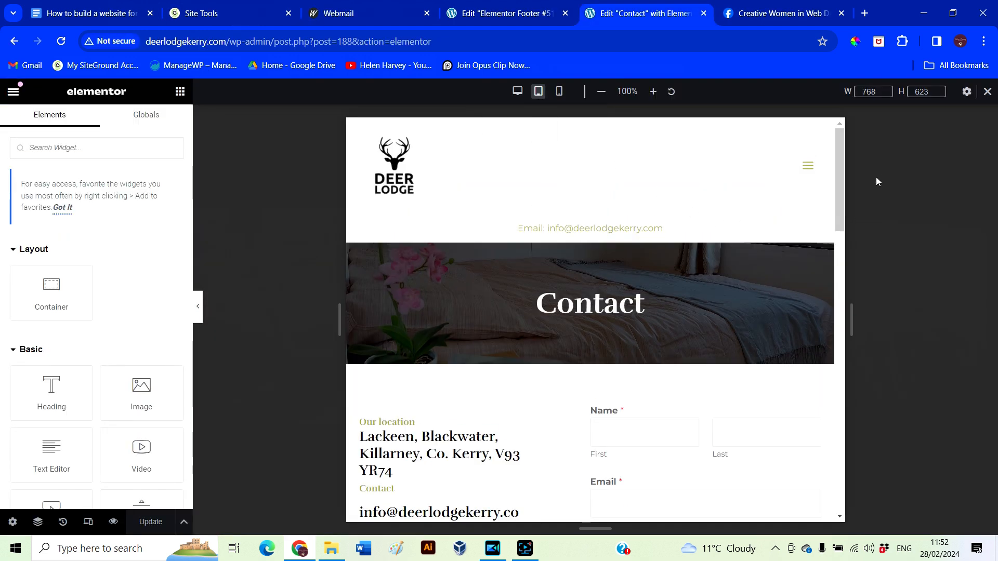
pyautogui.moveTo(841, 164); pyautogui.dragTo(958, 45)
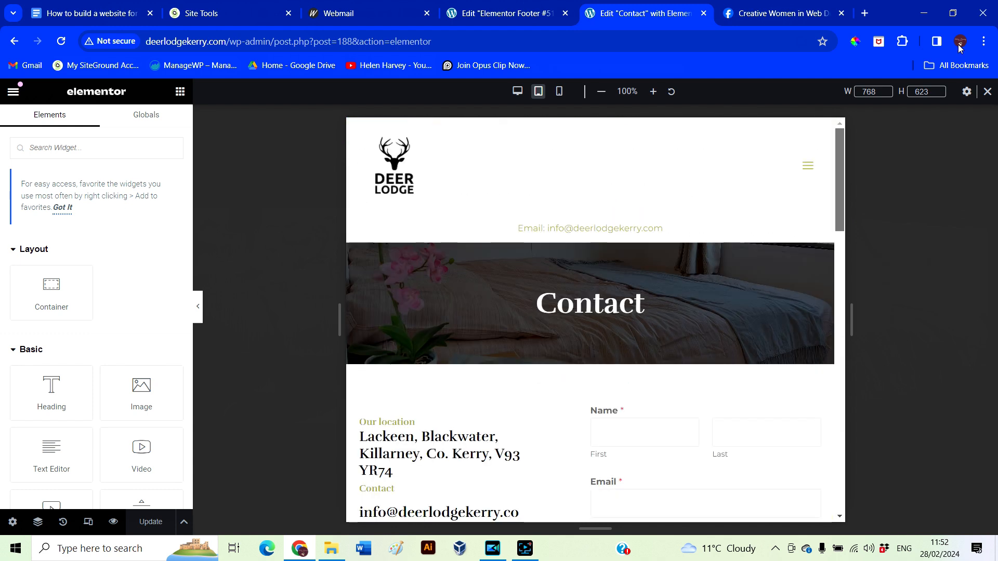
pyautogui.click(559, 92)
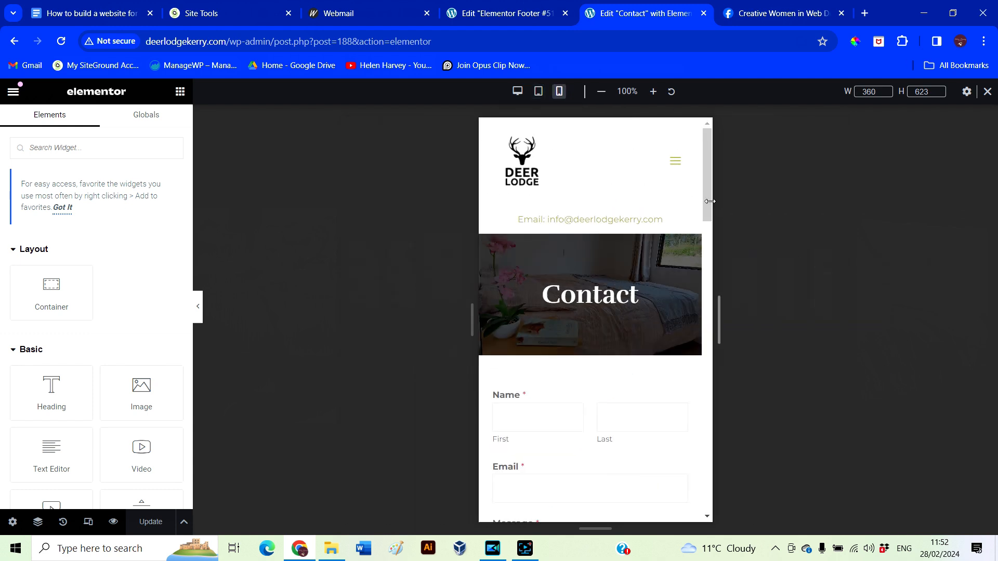
pyautogui.moveTo(704, 175); pyautogui.dragTo(764, 171)
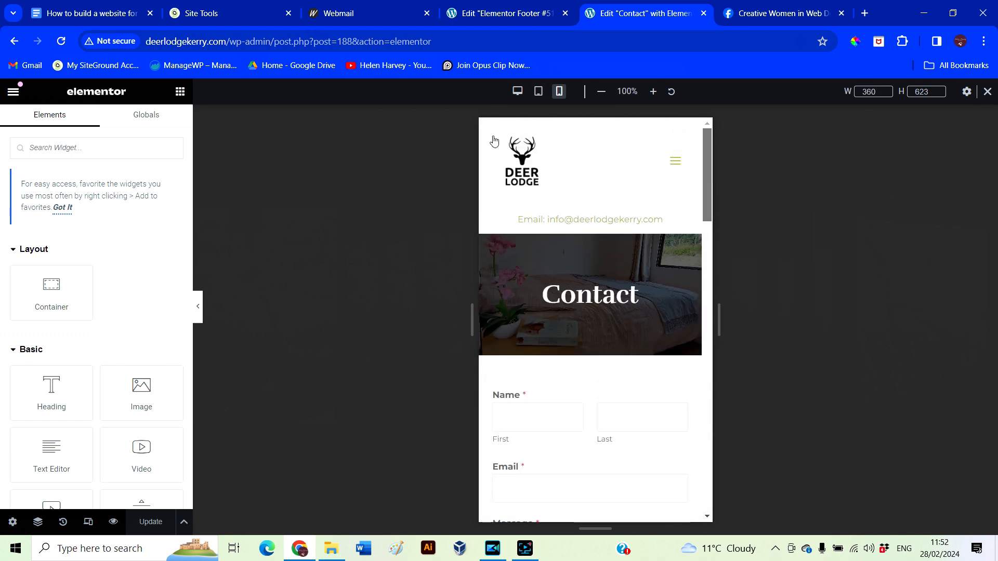
# Exit the footer editor to the Pages list and open the live Local Area page in a new tab
pyautogui.click(486, 13)
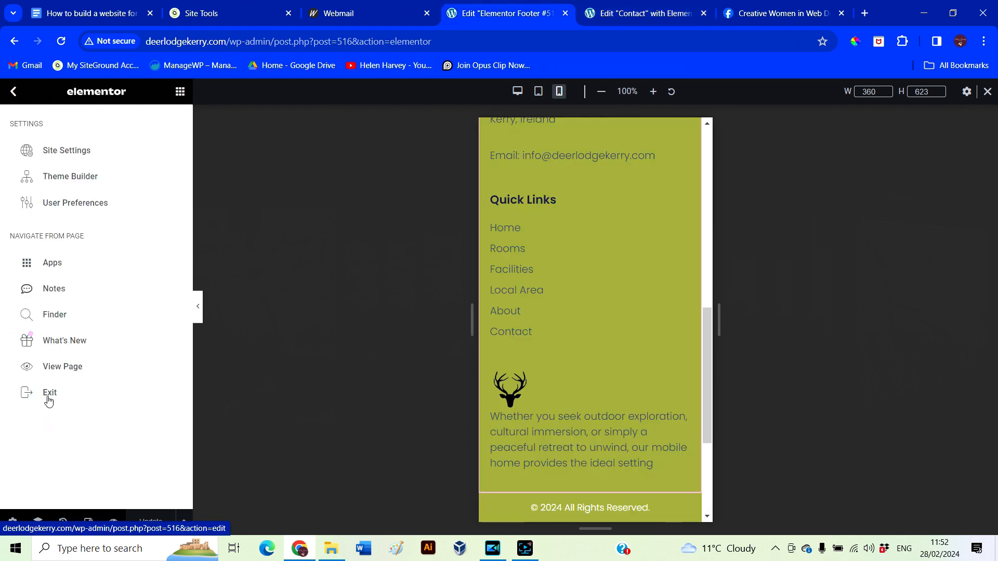
pyautogui.click(49, 394)
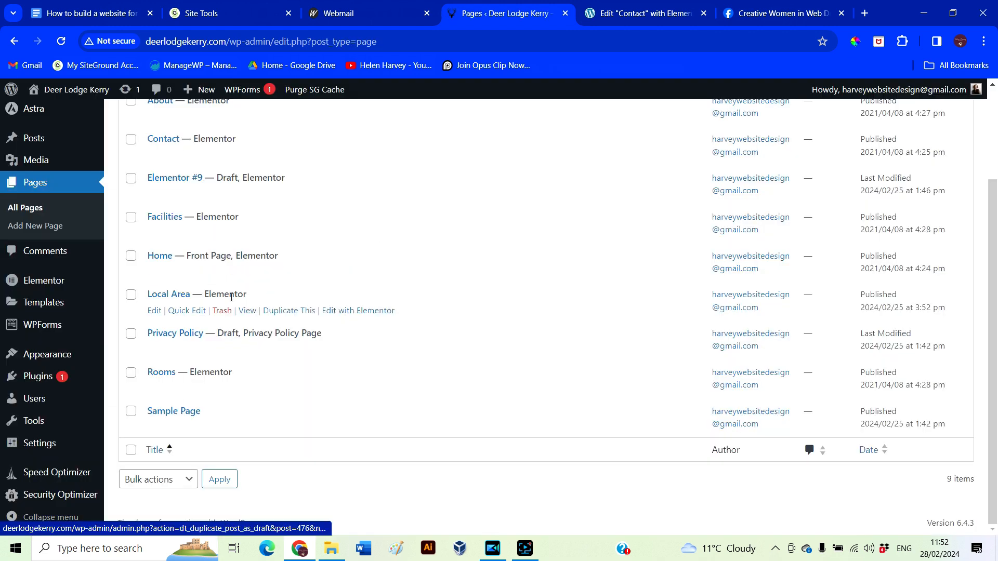
pyautogui.rightClick(245, 310)
pyautogui.click(261, 323)
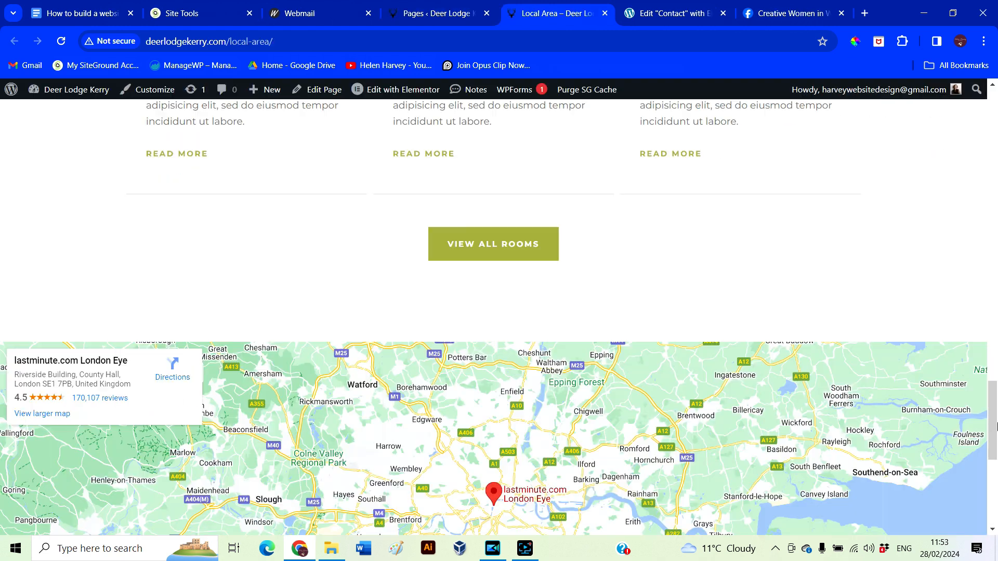
pyautogui.moveTo(994, 423); pyautogui.dragTo(995, 336)
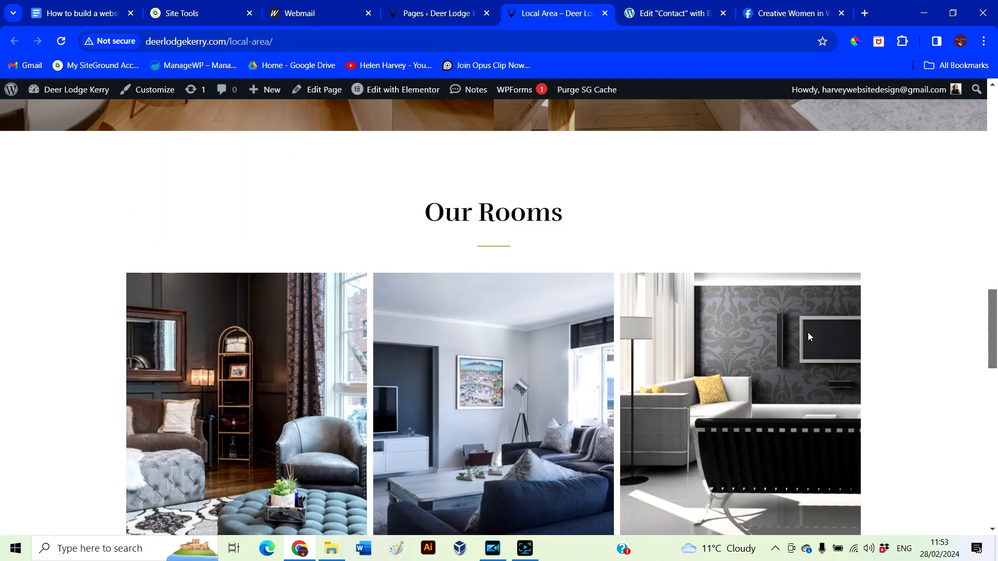
pyautogui.scroll(10, 809, 337)
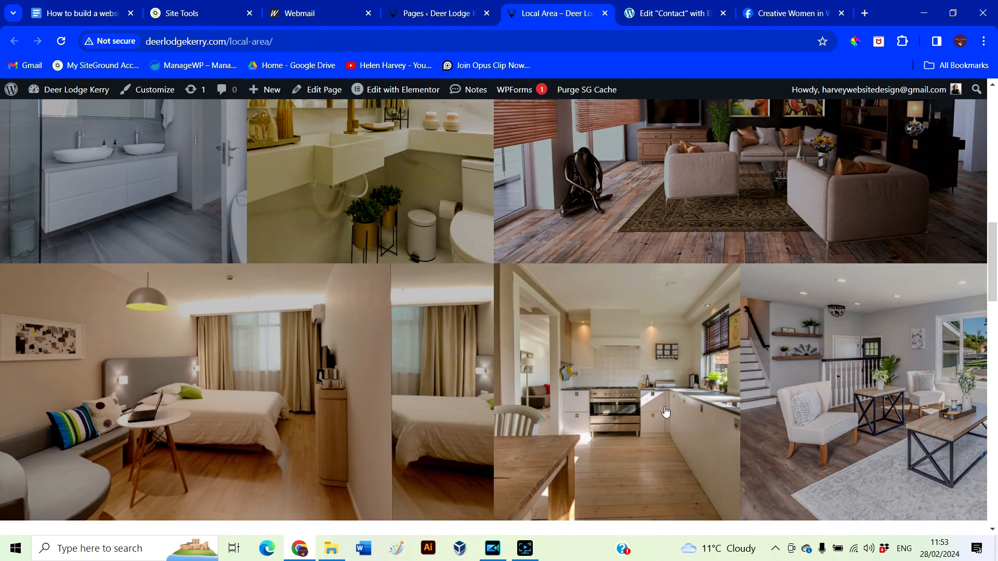
pyautogui.scroll(5, 666, 412)
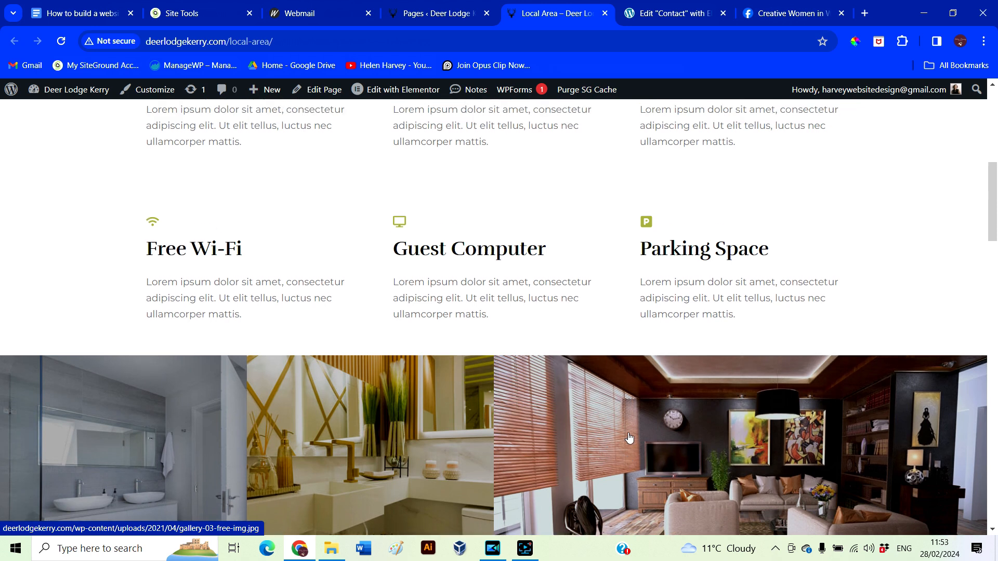
# Scroll up the Local Area page to bring its top section into view
pyautogui.scroll(3, 629, 439)
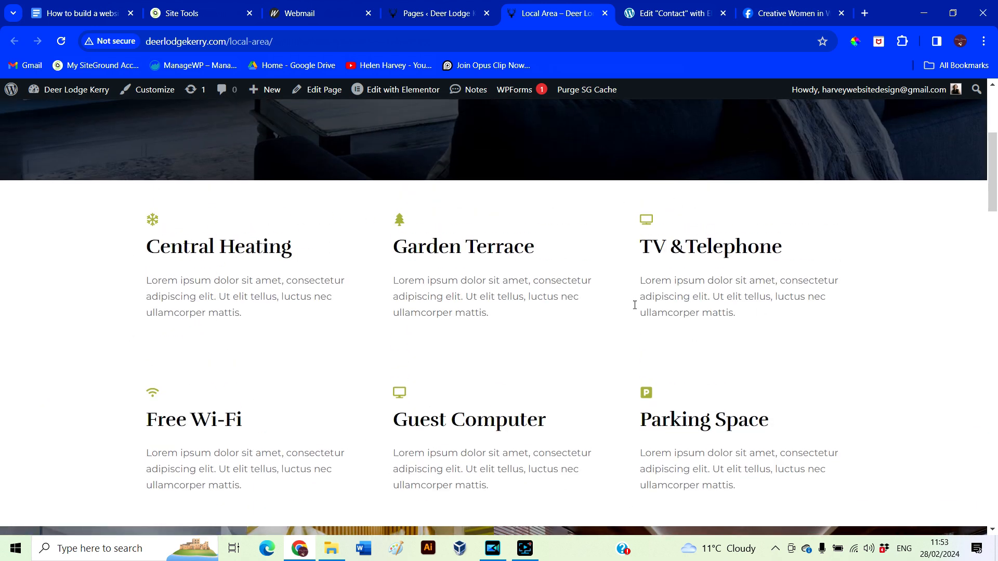
pyautogui.scroll(5, 483, 325)
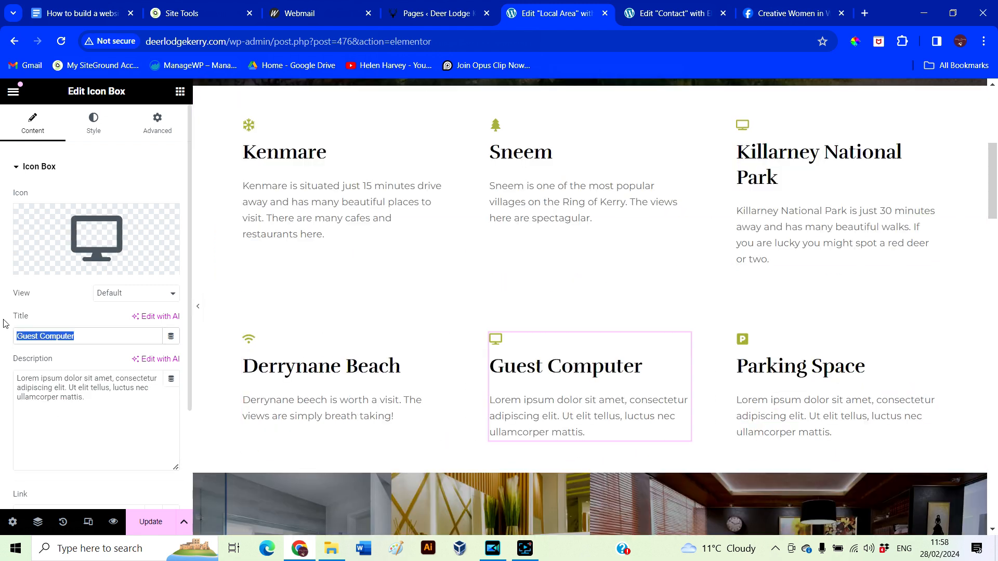
# Retitle the Guest Computer icon box 'Staigue Fort' and describe the historic ruined ringfort
pyautogui.write('Staigue Fort')
pyautogui.tripleClick(19, 378)
pyautogui.write('Staigue fort offers a historic')
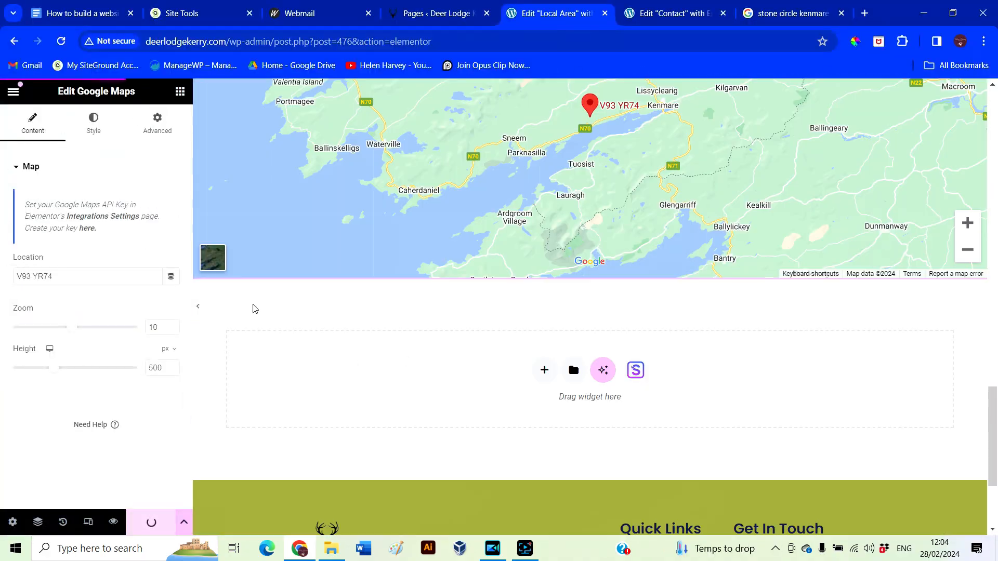
pyautogui.click(198, 307)
pyautogui.moveTo(992, 436); pyautogui.dragTo(990, 77)
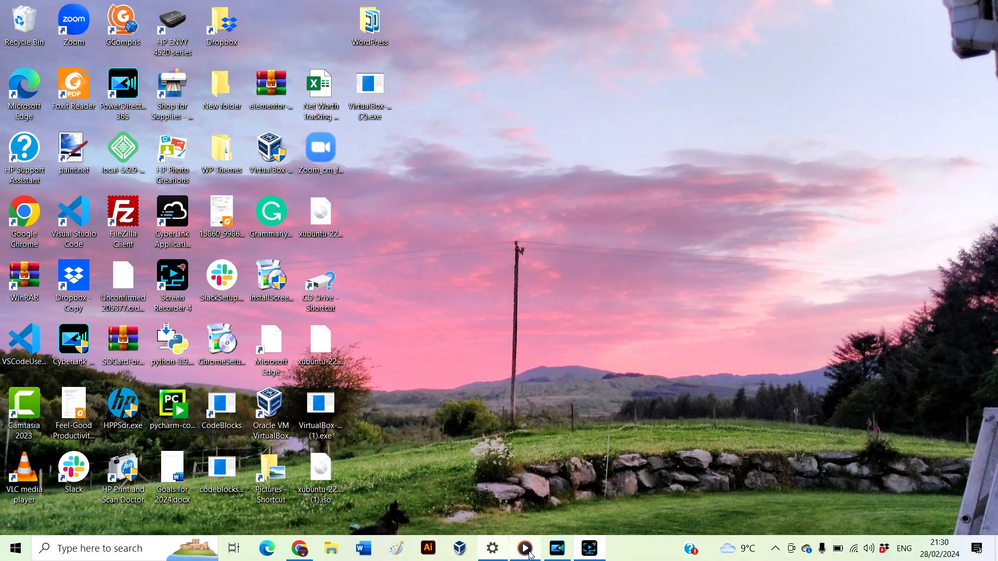
# Open the Local Area page's Edit with Elementor link in a new browser tab and switch to it
pyautogui.click(303, 552)
pyautogui.scroll(-1, 397, 472)
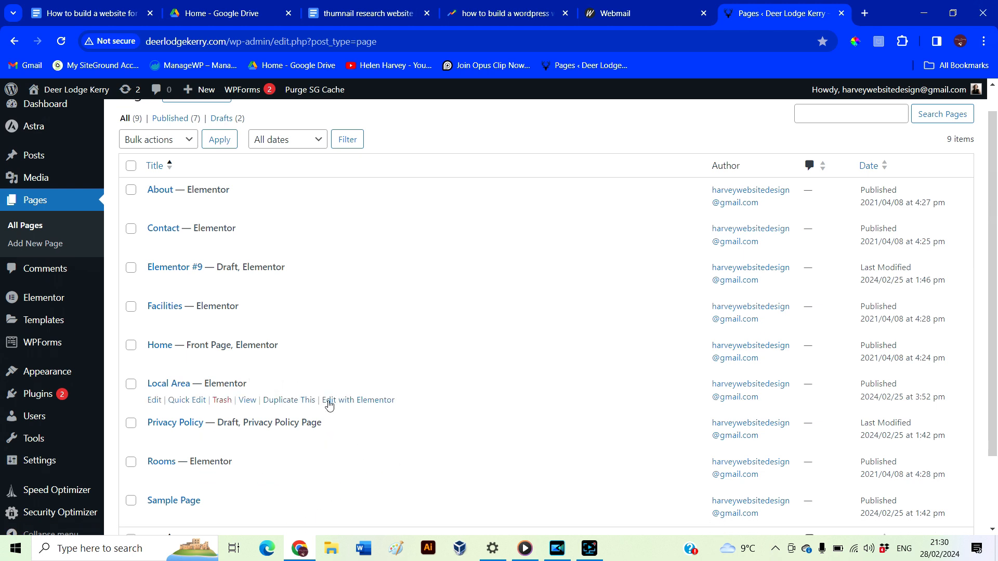
pyautogui.rightClick(329, 405)
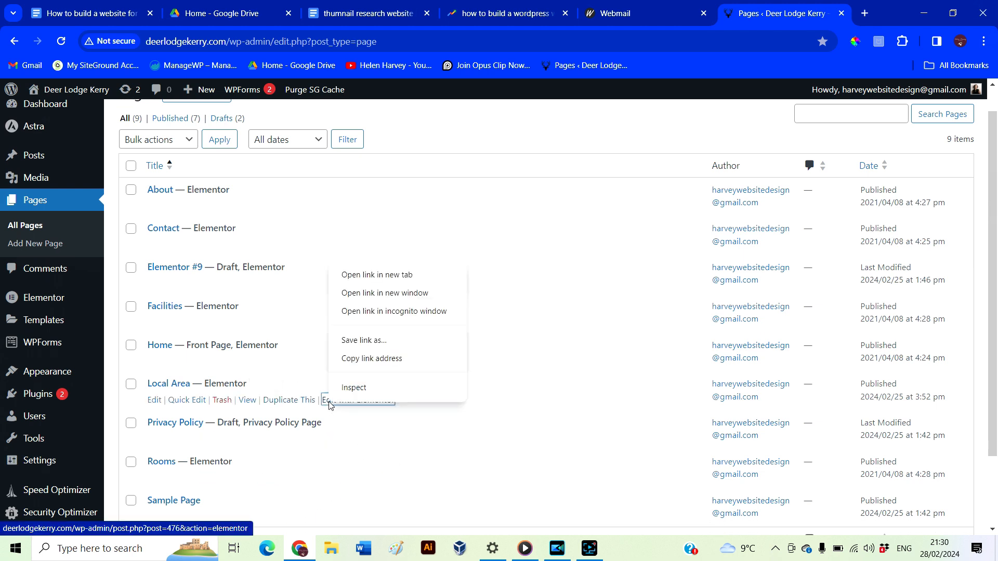
pyautogui.click(396, 281)
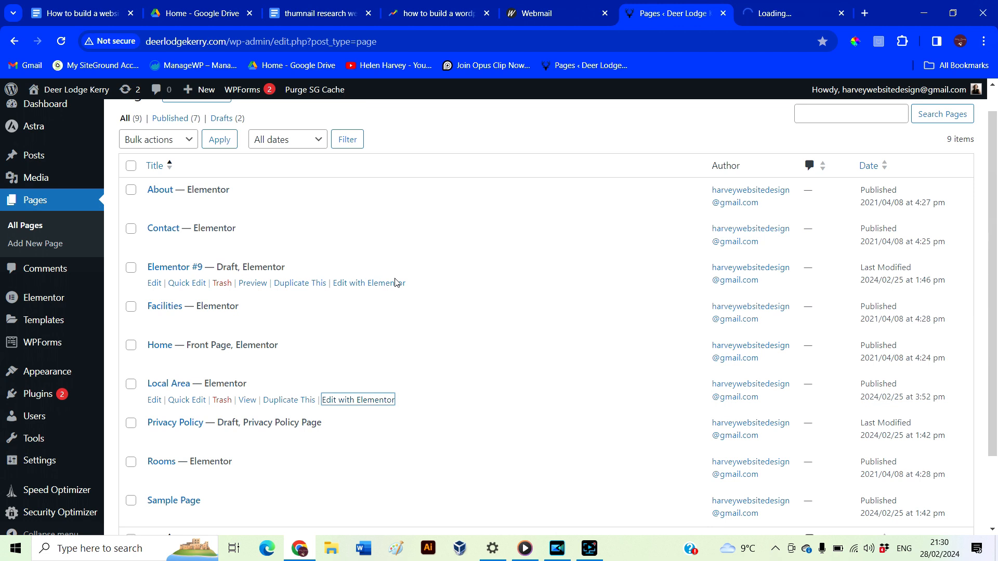
pyautogui.click(788, 15)
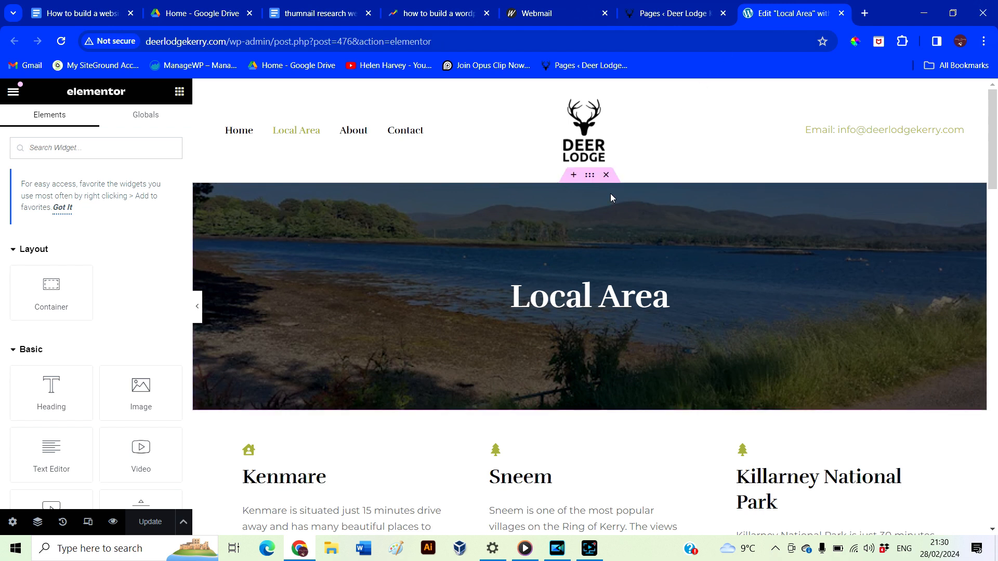
# Preview the Local Area page at tablet width with the editing panel collapsed
pyautogui.click(87, 523)
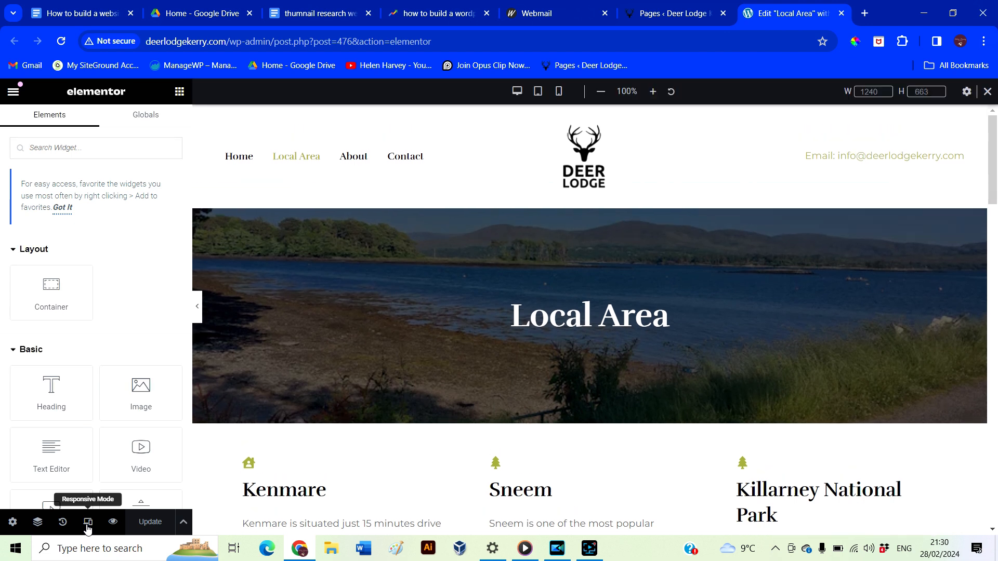
pyautogui.click(538, 92)
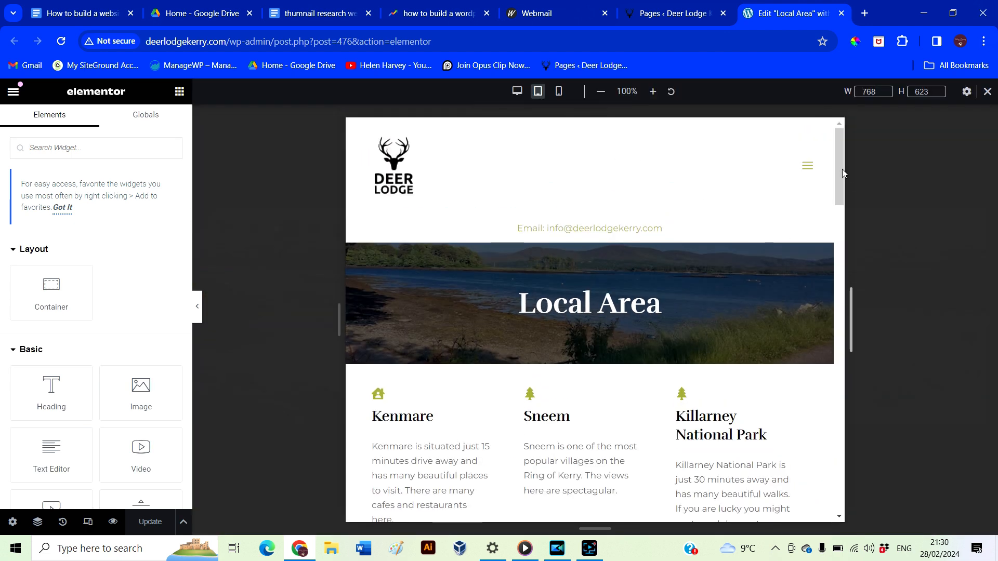
pyautogui.moveTo(835, 167); pyautogui.dragTo(834, 265)
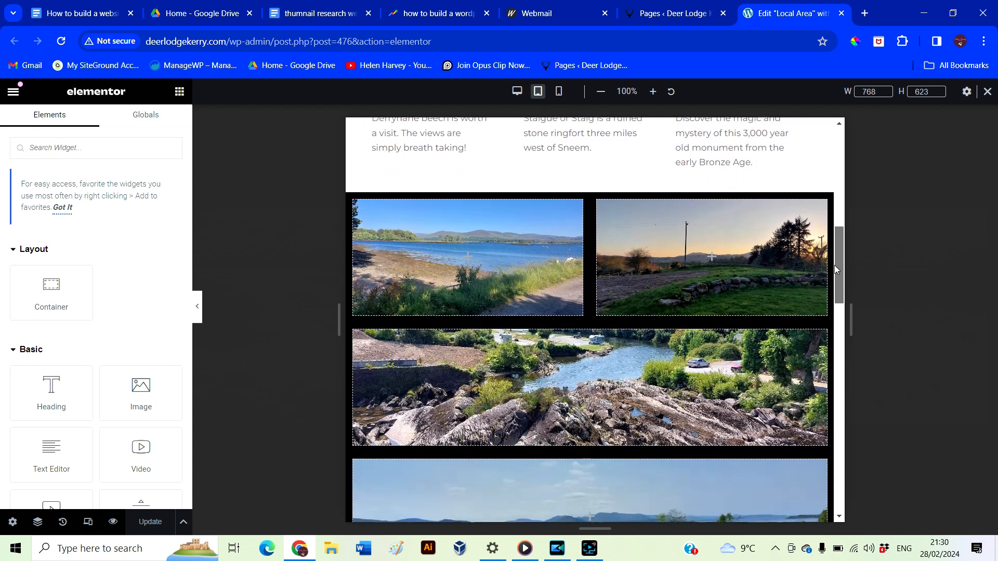
pyautogui.click(197, 310)
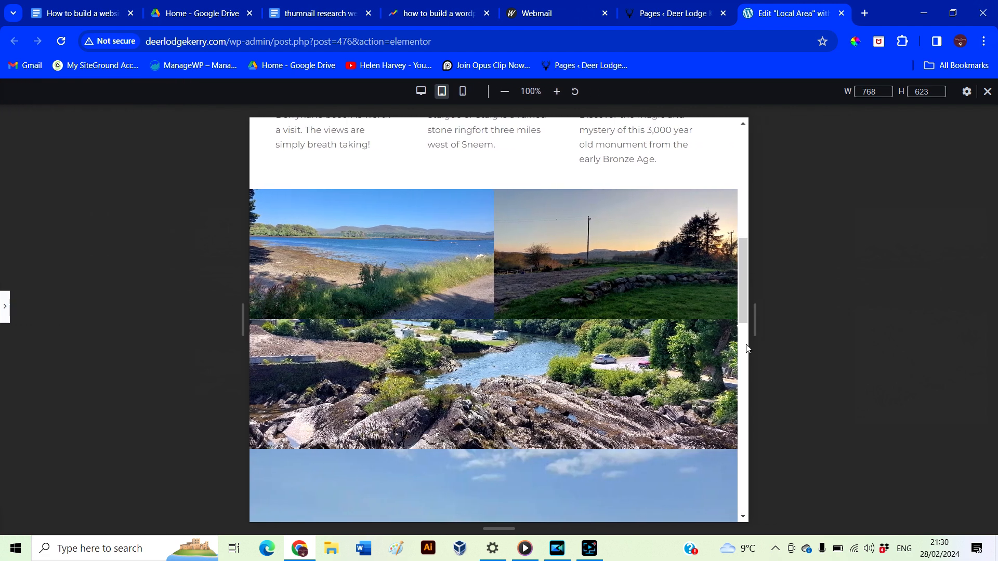
pyautogui.moveTo(741, 298); pyautogui.dragTo(743, 175)
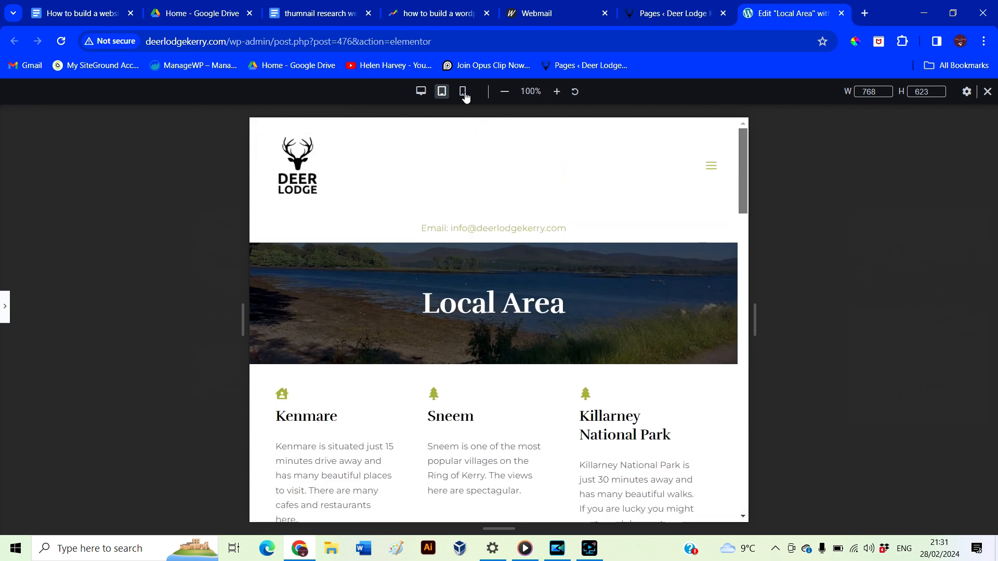
# Switch to mobile width and open then close the hamburger navigation menu
pyautogui.click(464, 92)
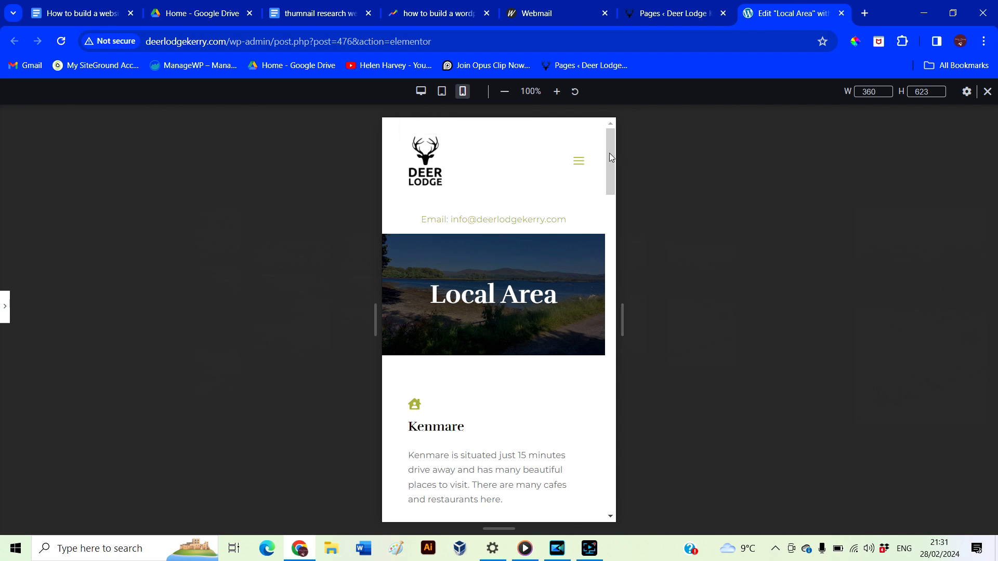
pyautogui.click(579, 162)
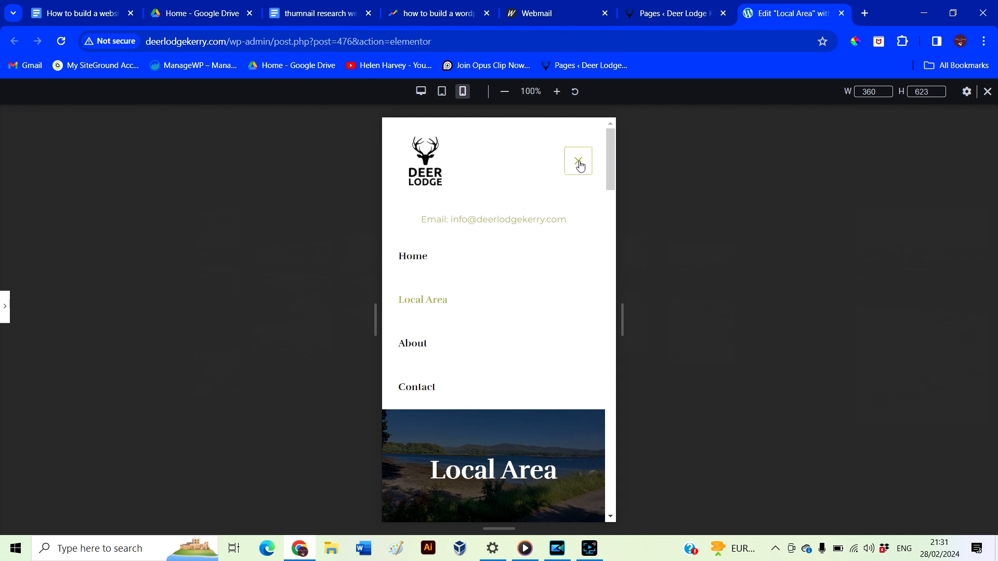
pyautogui.click(580, 166)
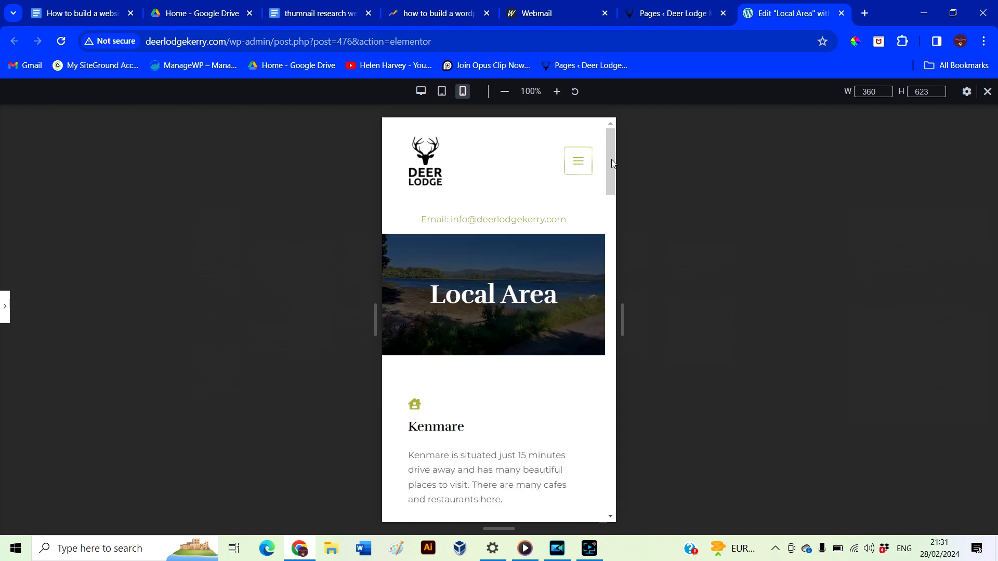
pyautogui.moveTo(612, 163)
pyautogui.mouseDown()
pyautogui.moveTo(591, 307)
pyautogui.moveTo(610, 490)
pyautogui.moveTo(622, 152)
pyautogui.mouseUp()
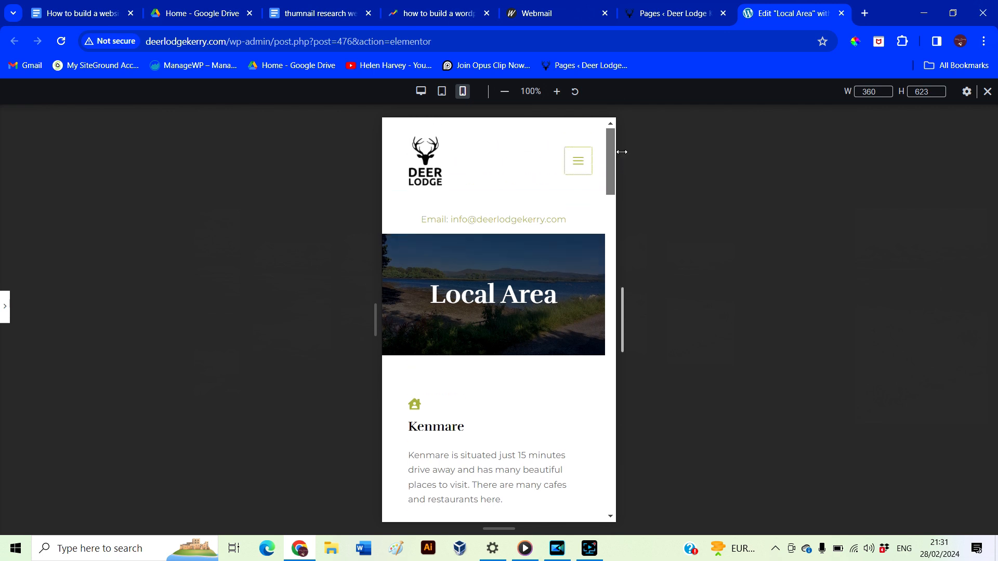
# Load deerlodgekerry.com in a new tab and browse its Local Area and Contact pages
pyautogui.click(863, 16)
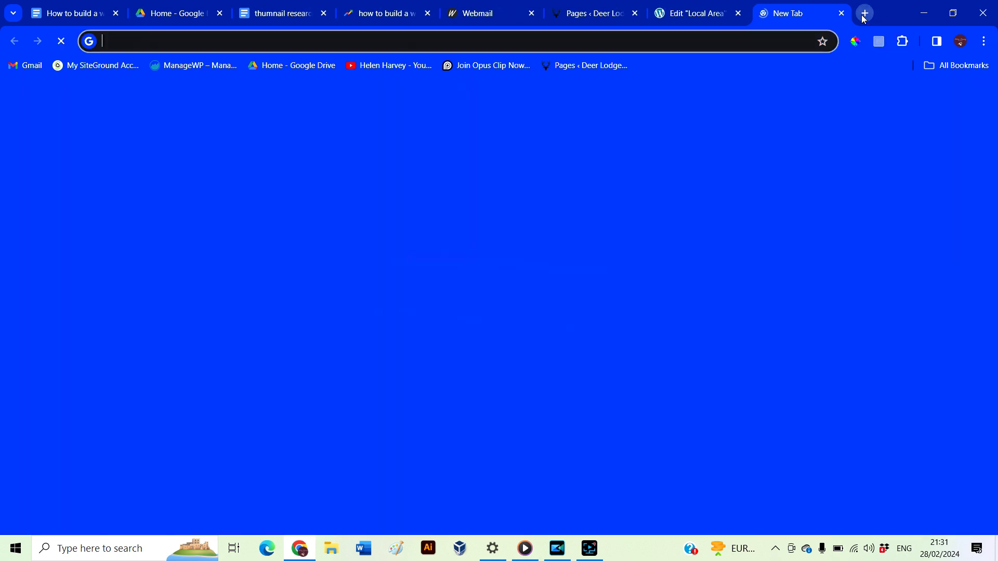
pyautogui.write('deerlodgekerry.com')
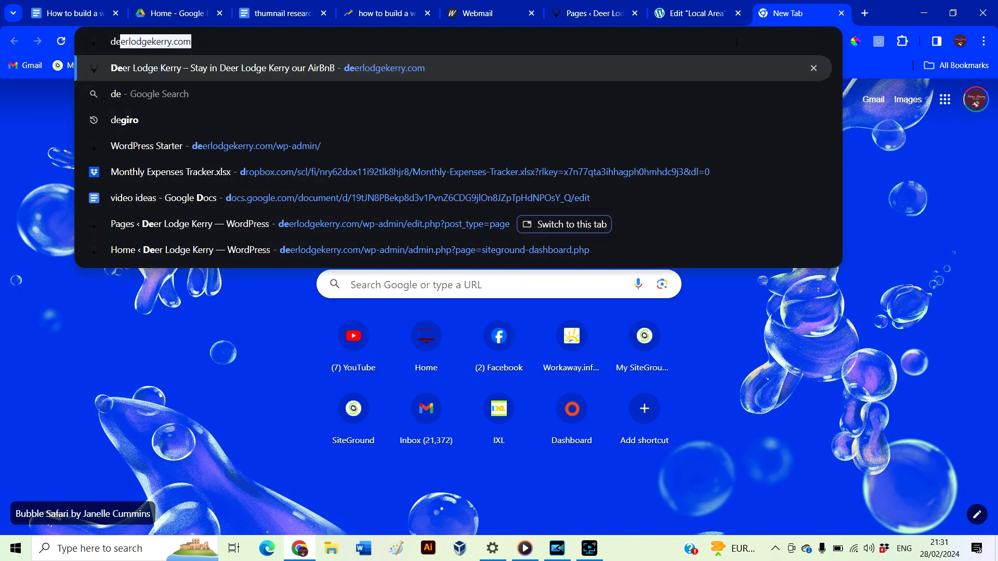
pyautogui.press('Return')
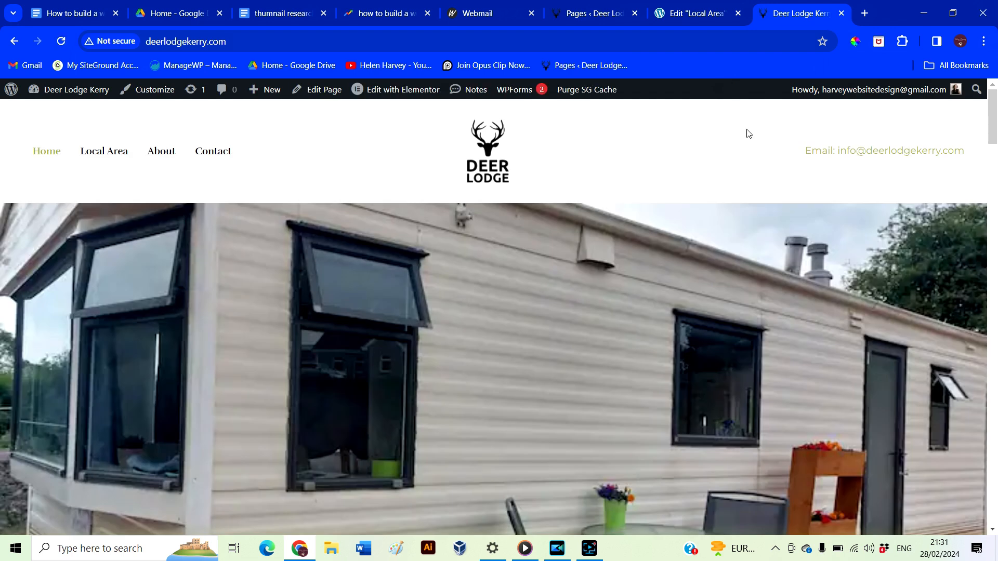
pyautogui.click(105, 155)
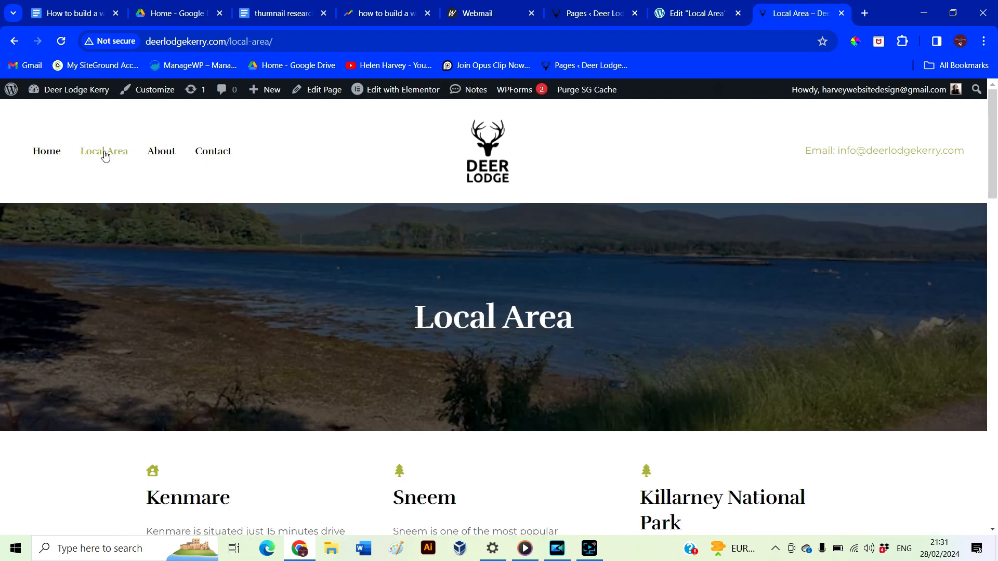
pyautogui.click(167, 155)
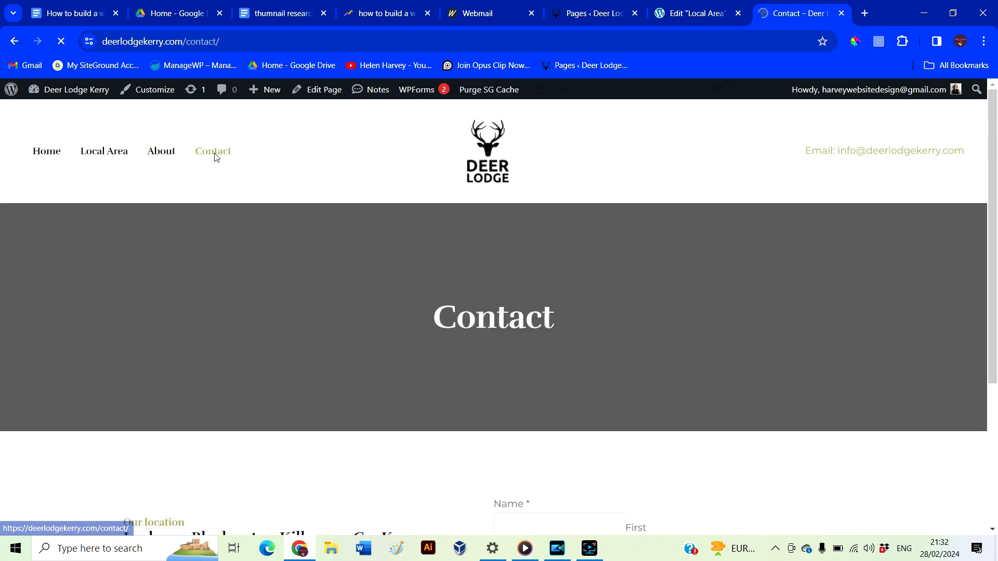
pyautogui.scroll(-4, 333, 385)
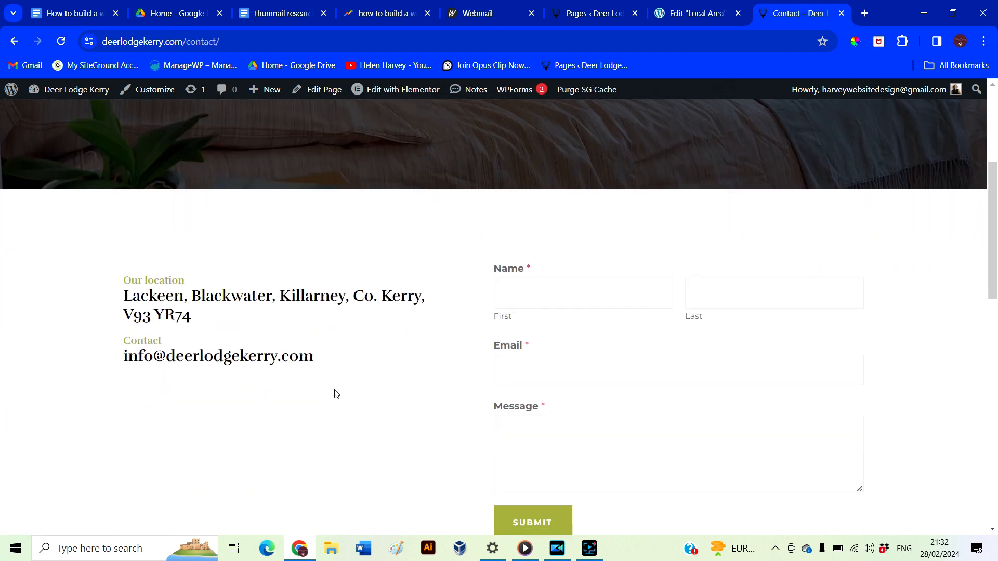
pyautogui.scroll(4, 335, 393)
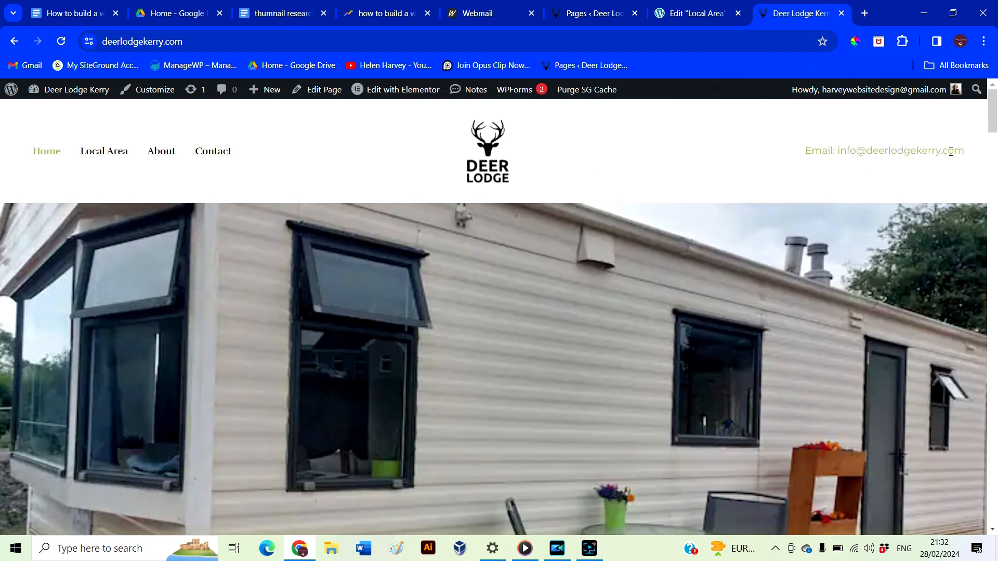
# Scroll the live page, then switch back to the Local Area editor tab
pyautogui.moveTo(996, 114); pyautogui.dragTo(995, 194)
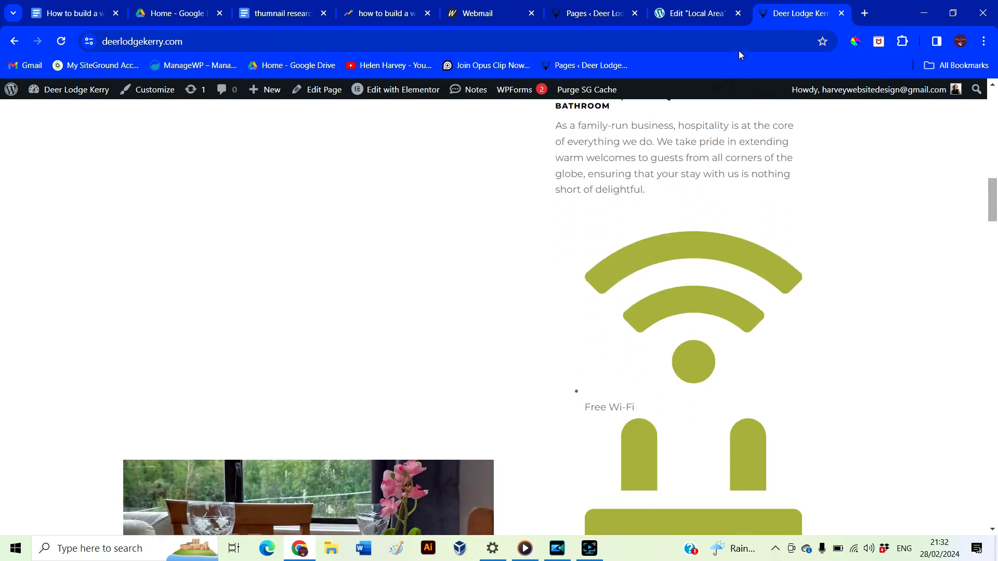
pyautogui.click(676, 19)
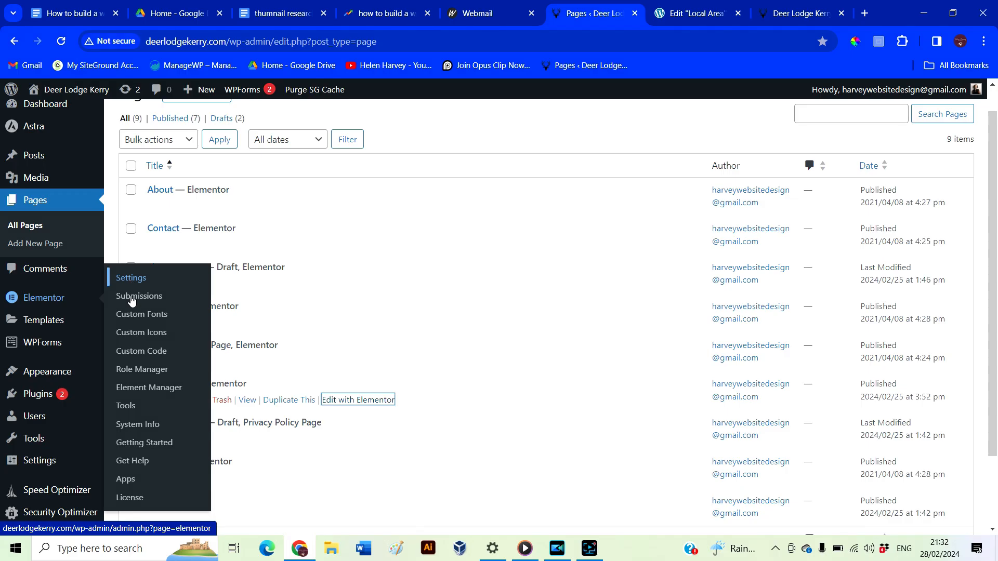
# Regenerate Elementor's CSS files and data from its Tools page, then return to the live site tab
pyautogui.click(133, 407)
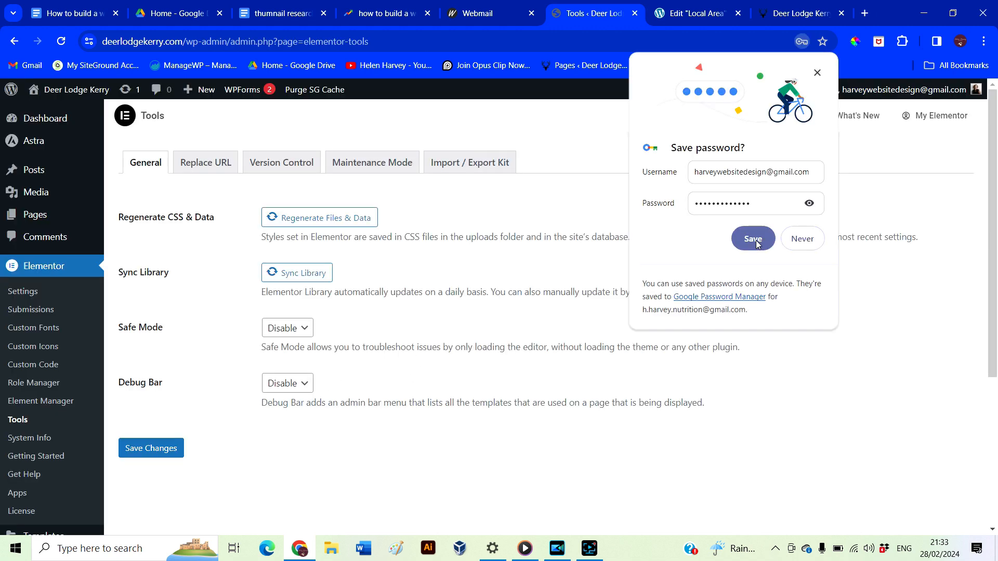
pyautogui.click(753, 240)
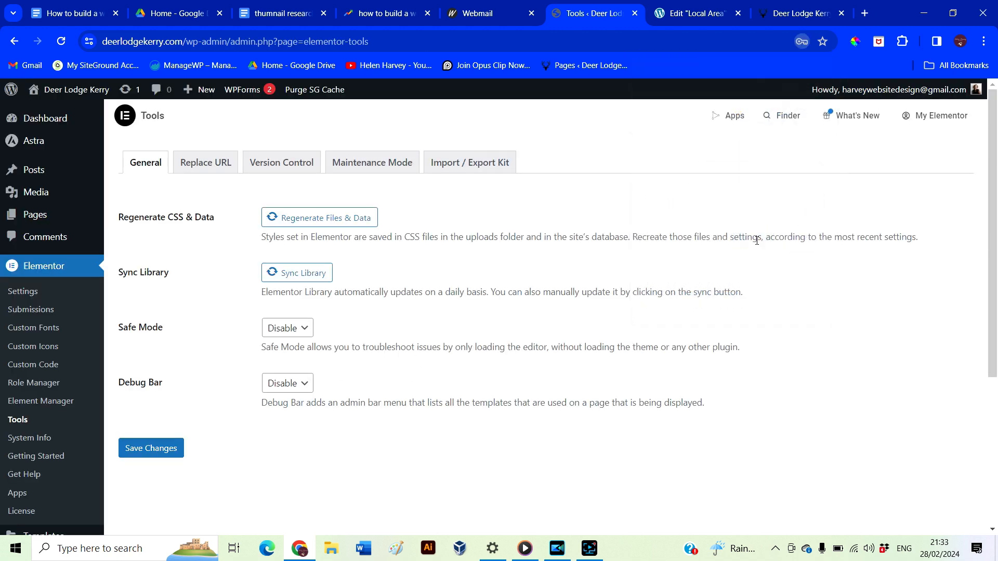
pyautogui.click(324, 227)
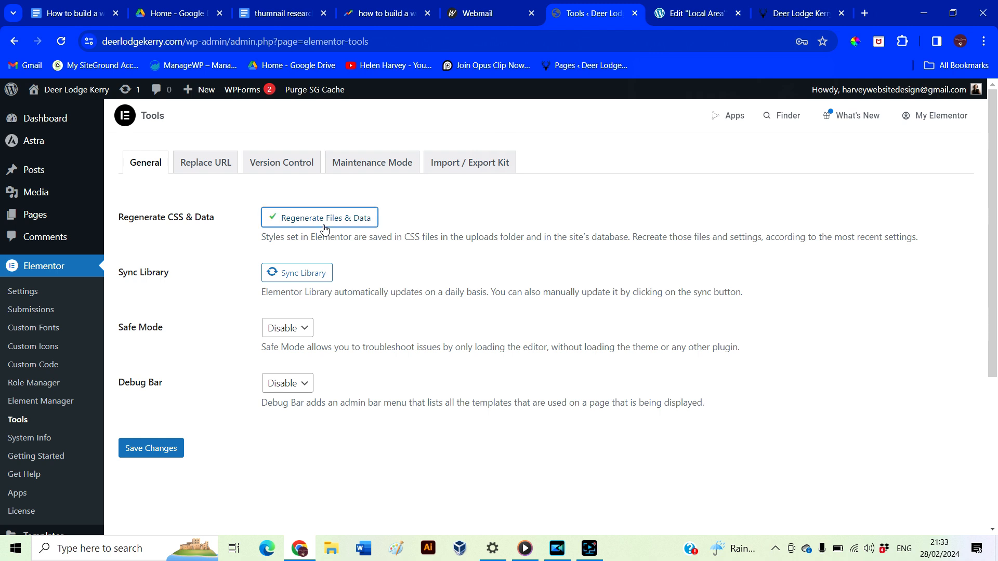
pyautogui.click(794, 15)
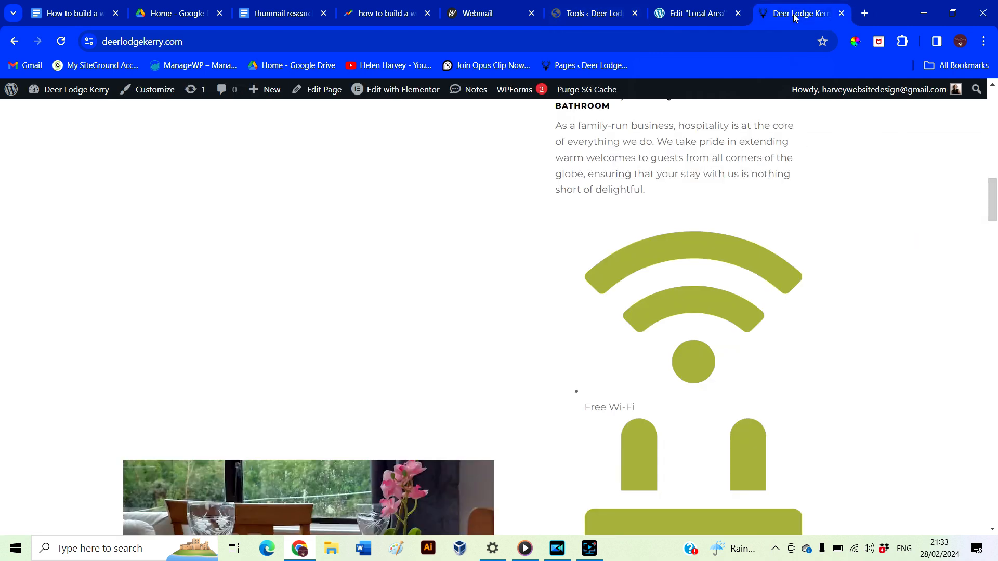
pyautogui.click(61, 43)
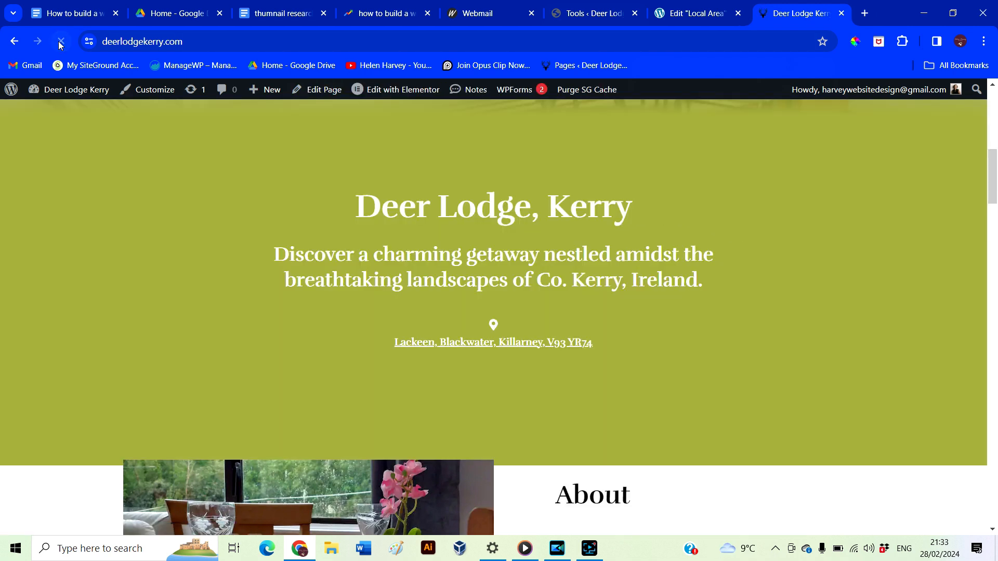
pyautogui.scroll(-8, 318, 435)
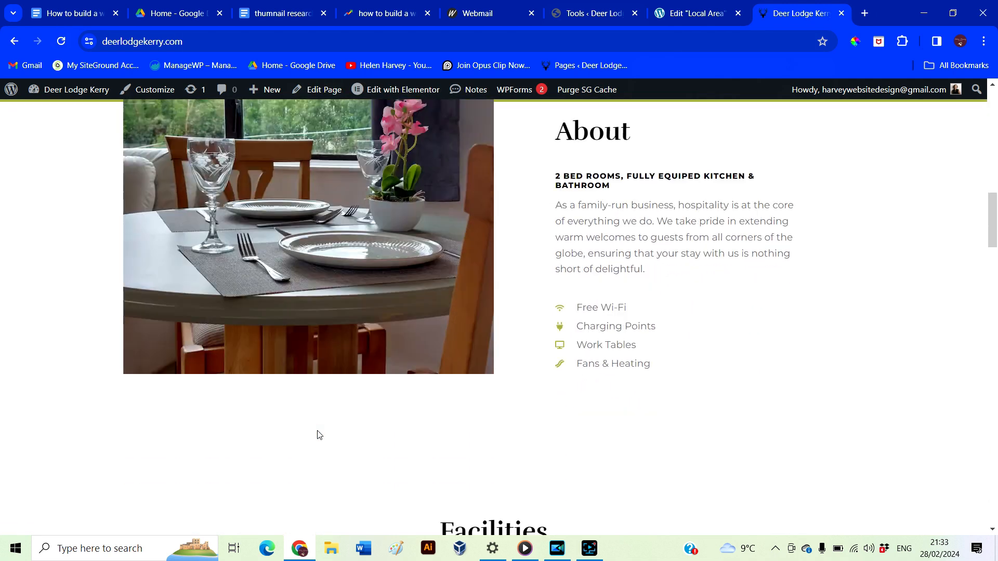
pyautogui.scroll(6, 436, 433)
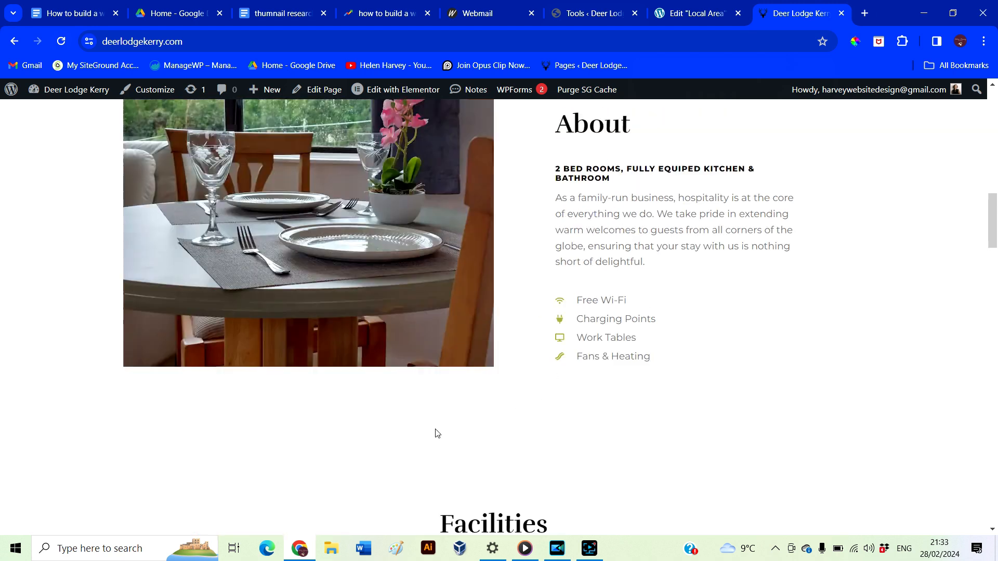
pyautogui.scroll(6, 436, 429)
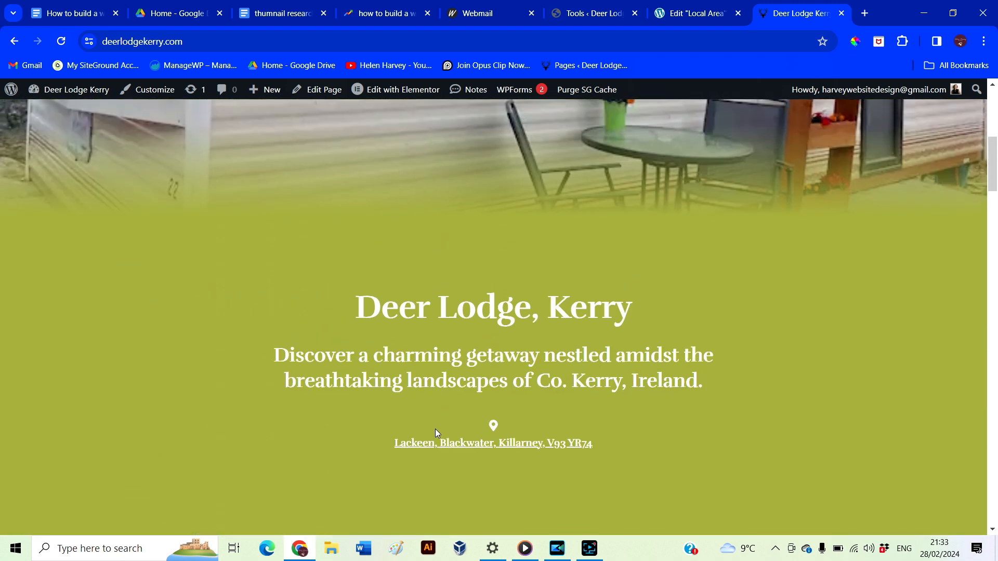
pyautogui.click(688, 16)
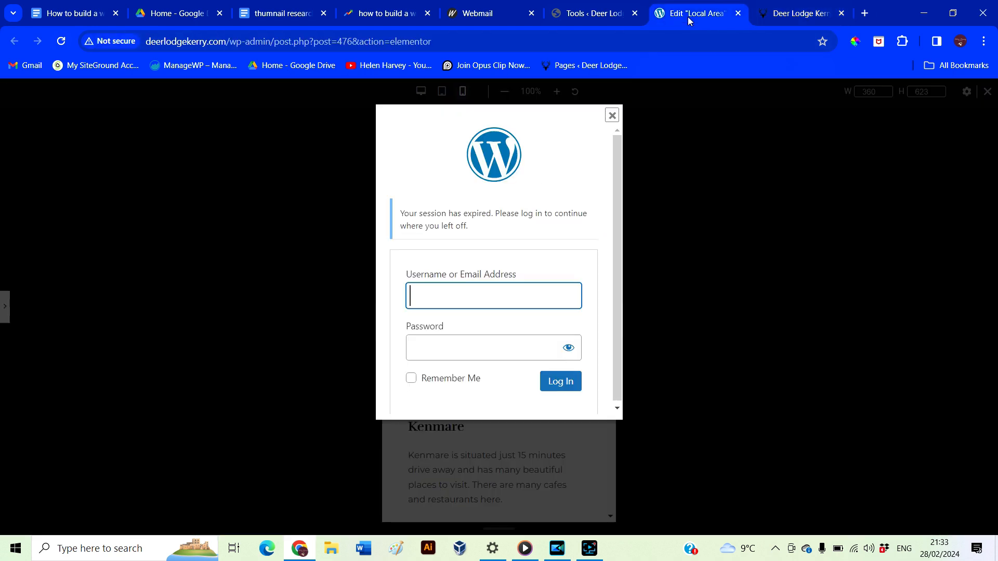
pyautogui.click(584, 16)
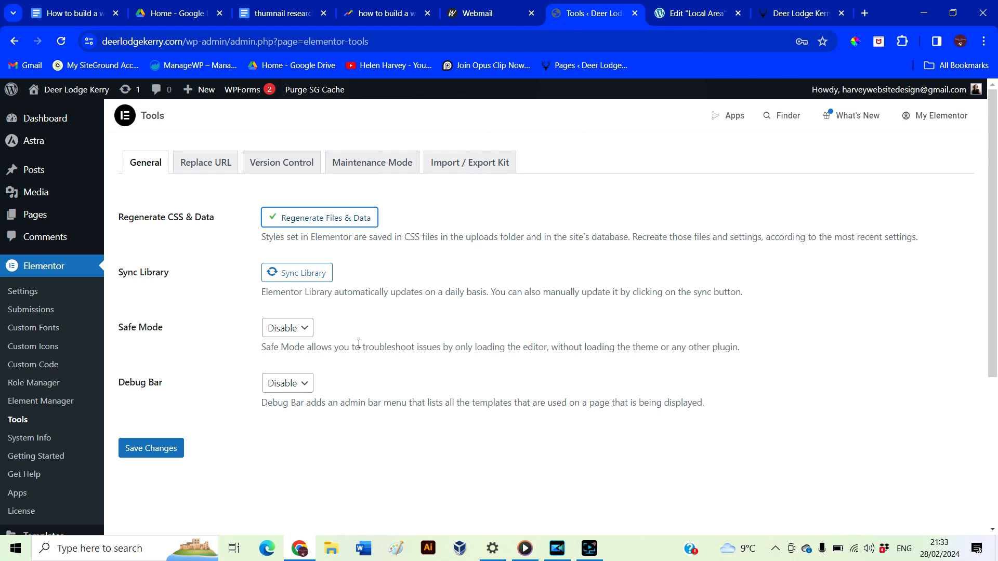
pyautogui.click(795, 15)
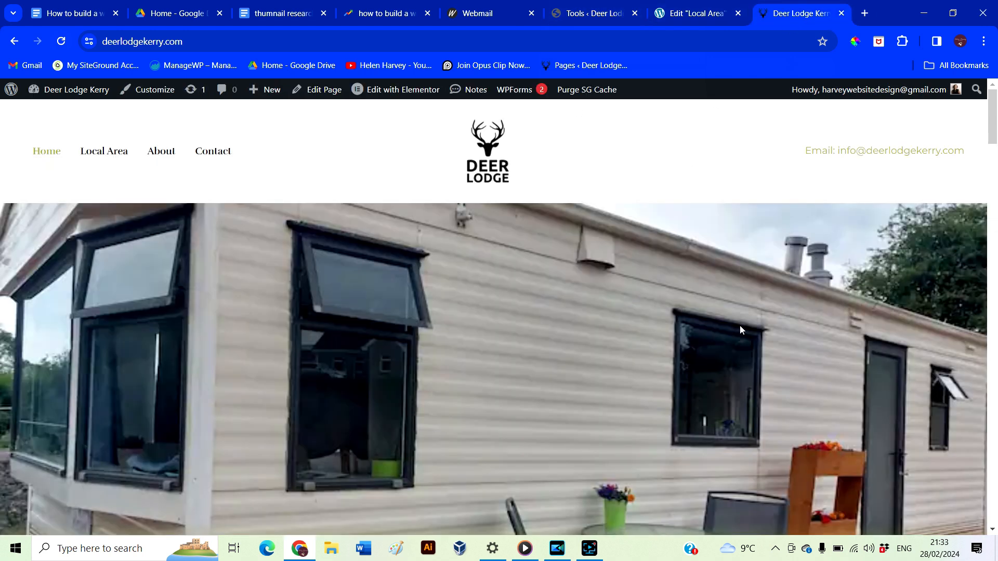
pyautogui.moveTo(996, 131); pyautogui.dragTo(982, 301)
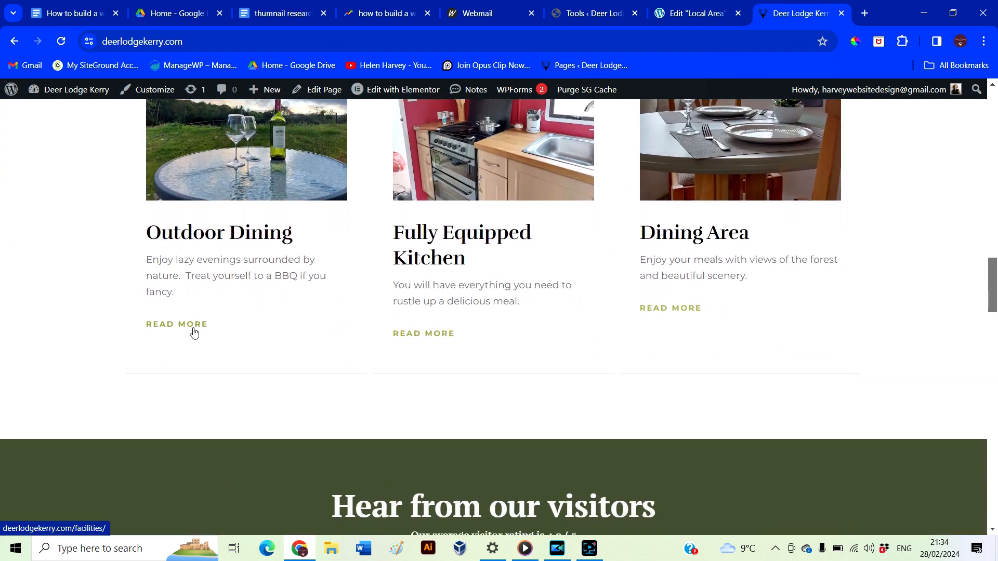
pyautogui.scroll(3, 254, 330)
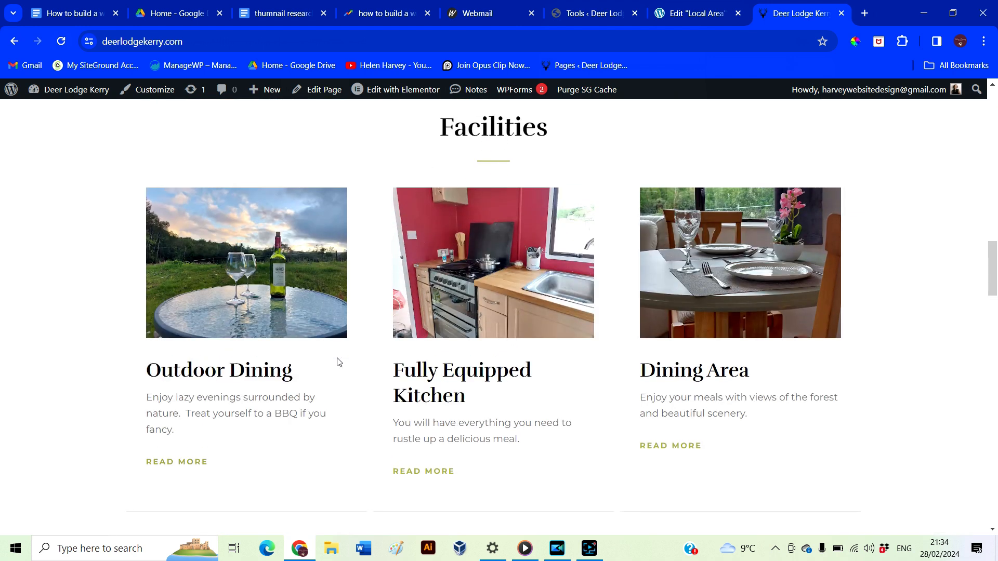
pyautogui.scroll(-1, 338, 363)
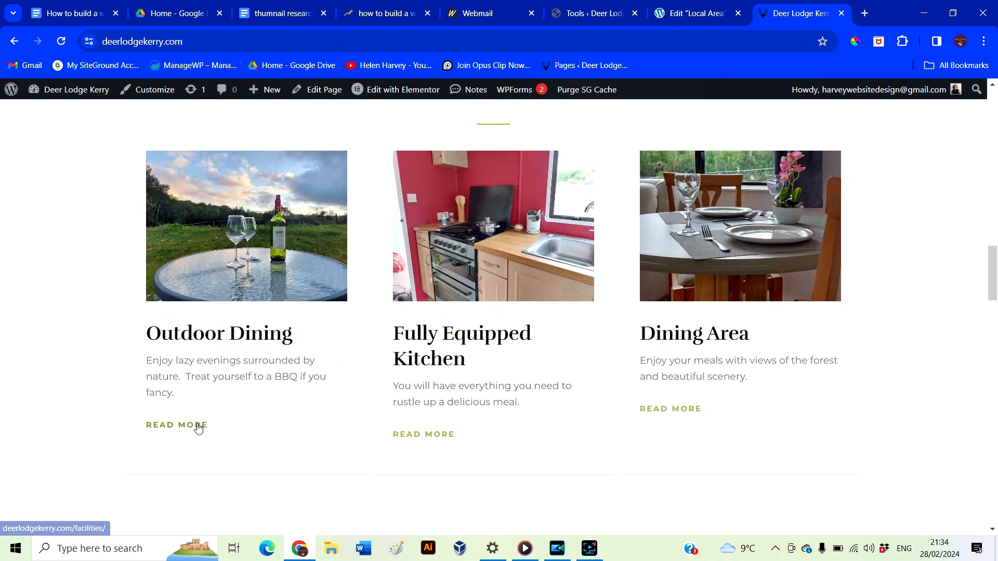
# Open the homepage in Elementor and link the Outdoor Dining Read More button to Contact
pyautogui.scroll(-2, 197, 428)
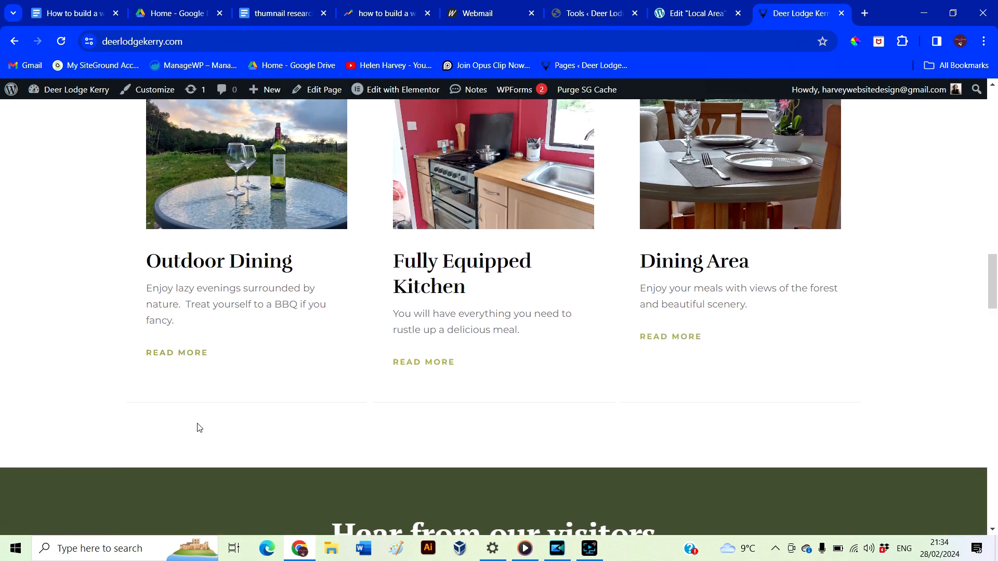
pyautogui.scroll(1, 197, 428)
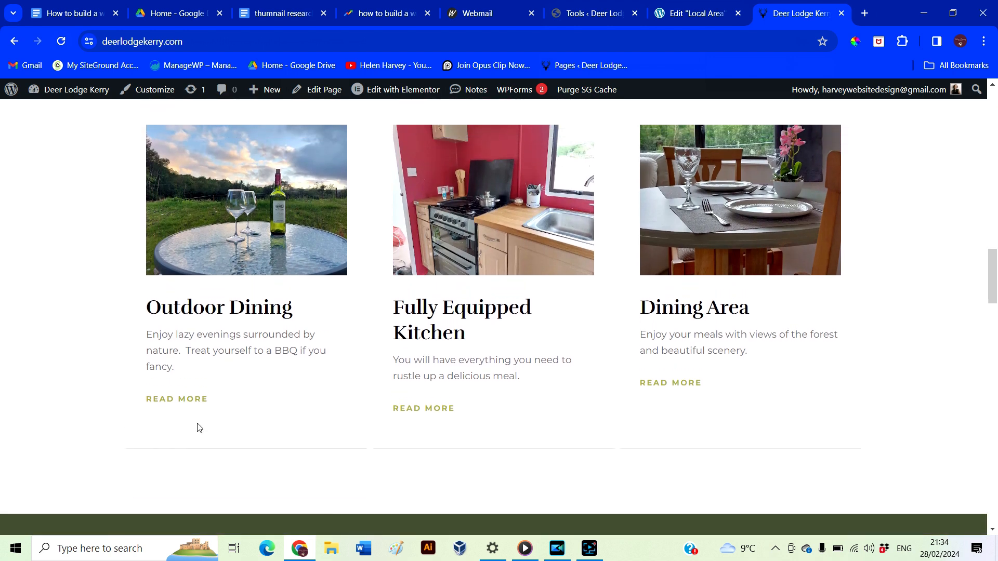
pyautogui.click(395, 93)
pyautogui.scroll(-5, 416, 385)
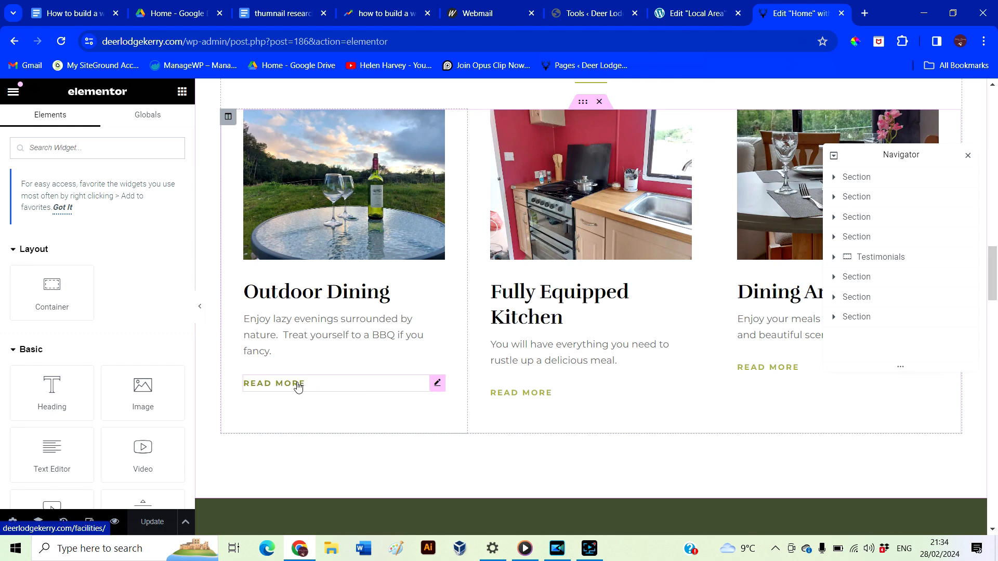
pyautogui.click(297, 386)
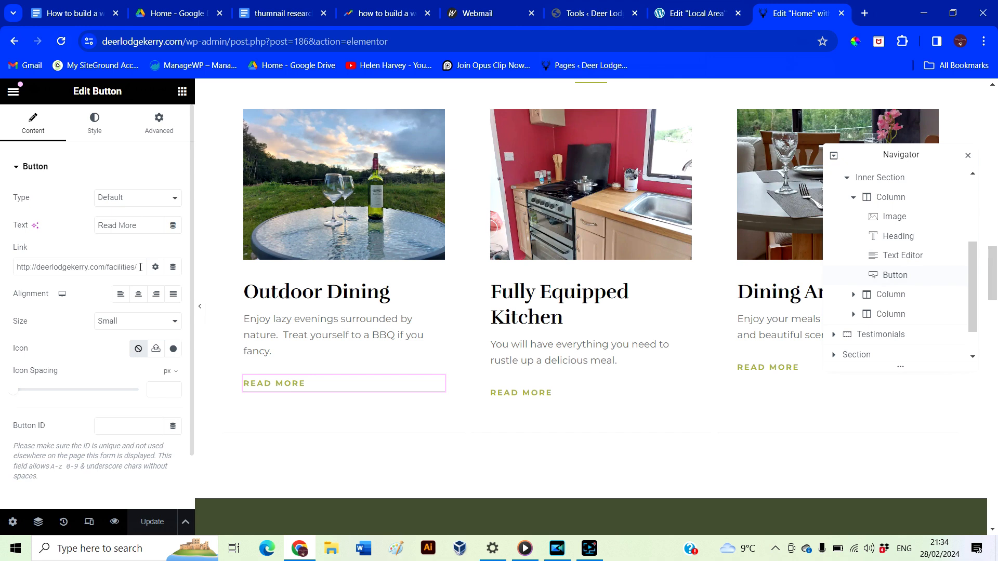
pyautogui.moveTo(140, 267); pyautogui.dragTo(0, 265)
pyautogui.write('contact')
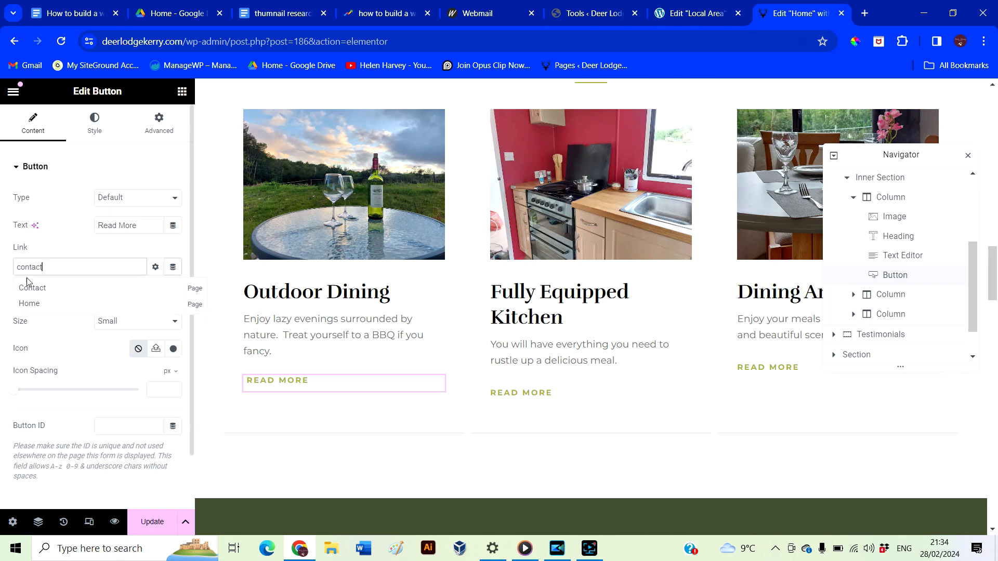
pyautogui.click(37, 289)
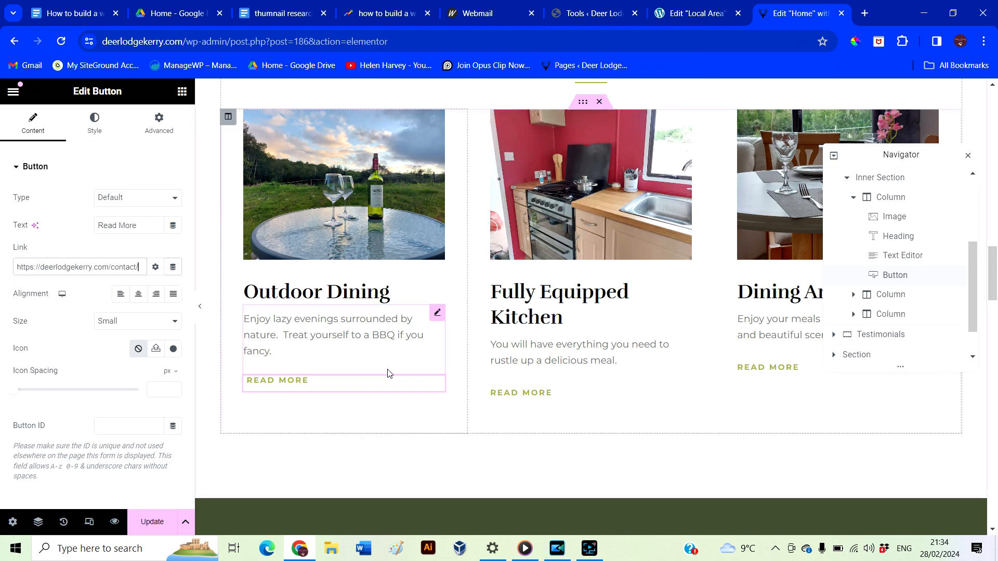
# Link the Fully Equipped Kitchen and Dining Area Read More buttons to the Contact page
pyautogui.click(557, 399)
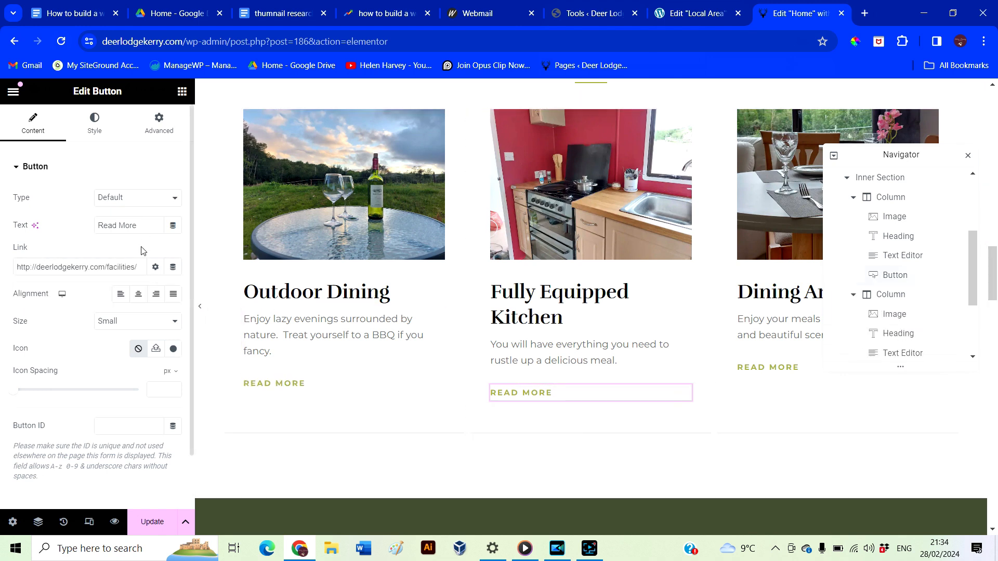
pyautogui.moveTo(16, 267); pyautogui.dragTo(158, 283)
pyautogui.write('contacts')
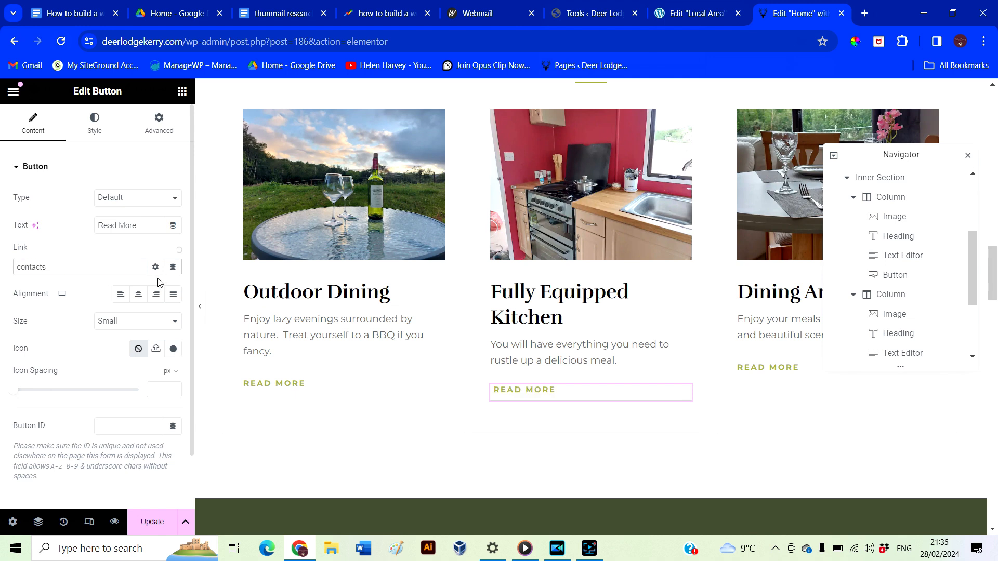
pyautogui.click(84, 285)
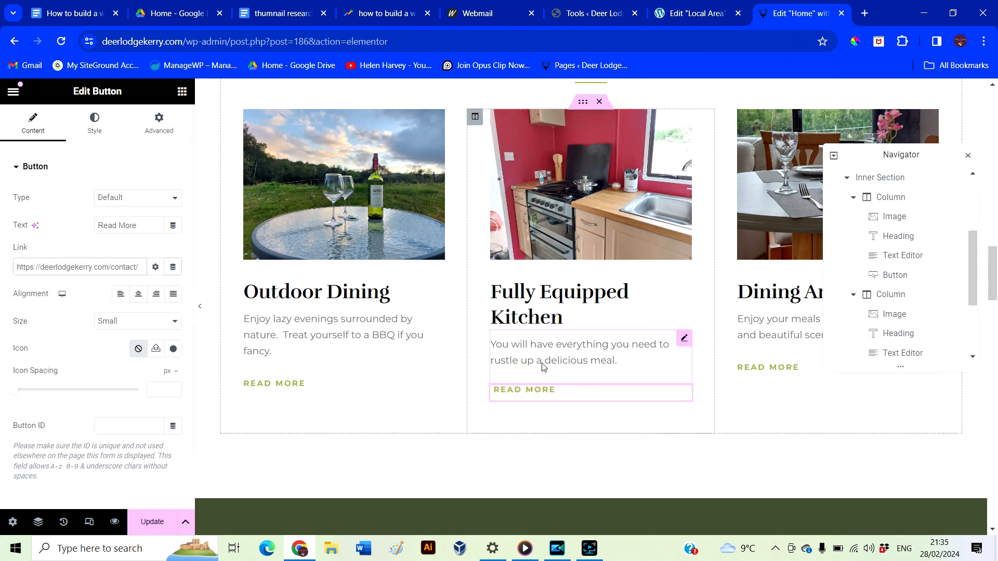
pyautogui.click(767, 368)
pyautogui.moveTo(16, 266); pyautogui.dragTo(140, 268)
pyautogui.write('contact')
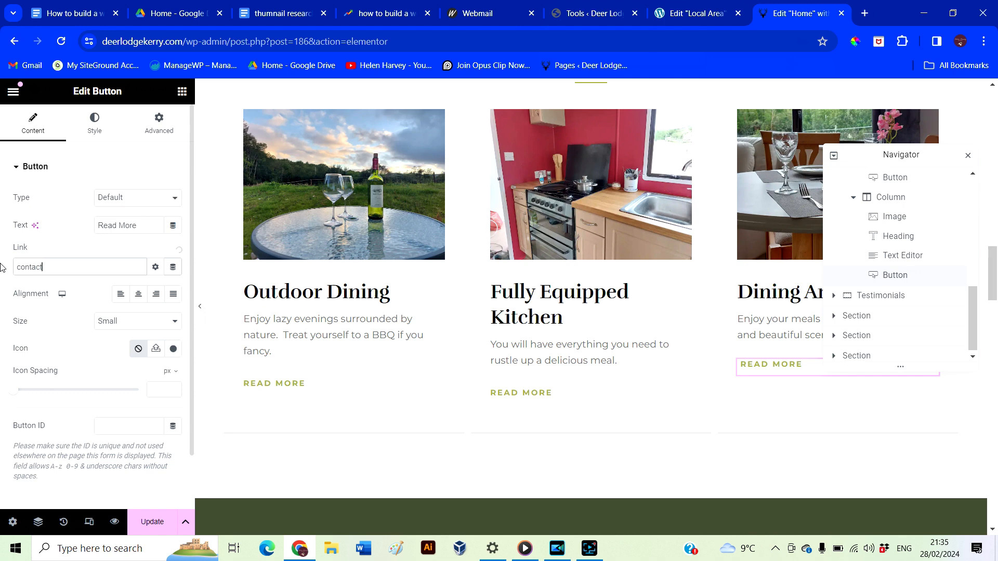
pyautogui.click(39, 291)
# Relabel all three Facilities buttons from Read More to 'Book now'
pyautogui.click(291, 384)
pyautogui.moveTo(132, 225); pyautogui.dragTo(60, 225)
pyautogui.write('Con')
pyautogui.press('BackSpace')
pyautogui.press('BackSpace')
pyautogui.press('BackSpace')
pyautogui.write('Book now')
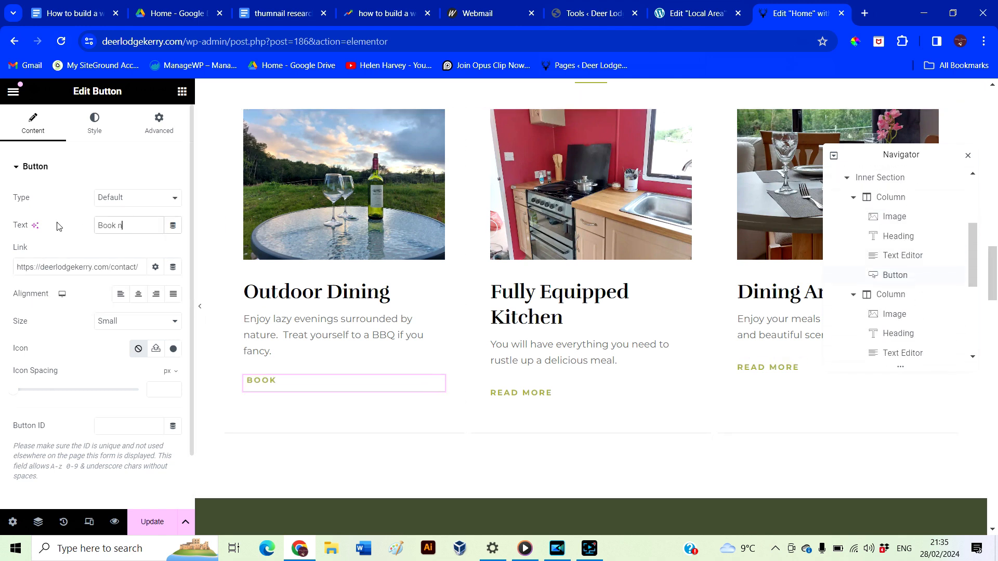
pyautogui.click(492, 399)
pyautogui.moveTo(132, 225); pyautogui.dragTo(72, 226)
pyautogui.write('Book now')
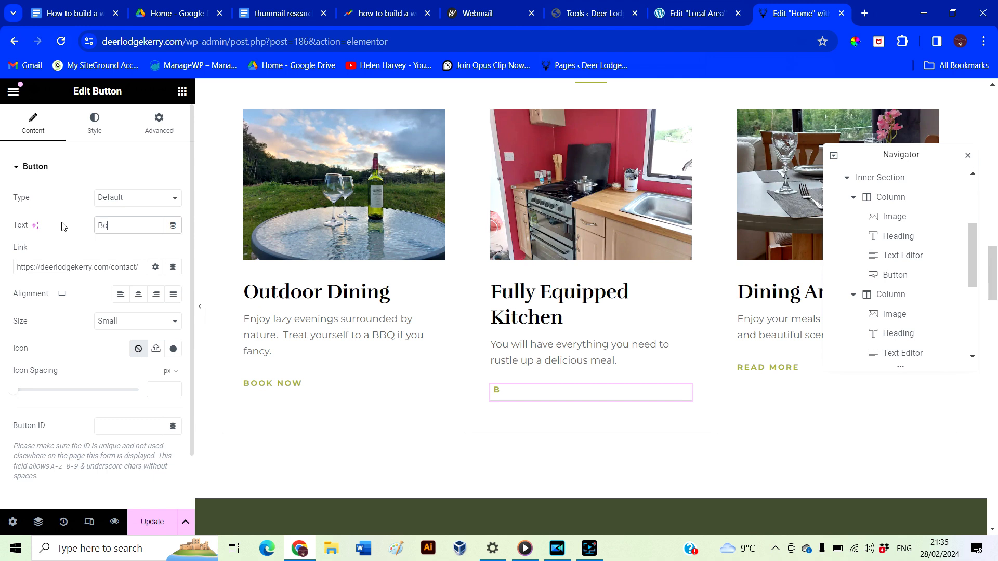
pyautogui.click(774, 371)
pyautogui.moveTo(136, 225); pyautogui.dragTo(72, 235)
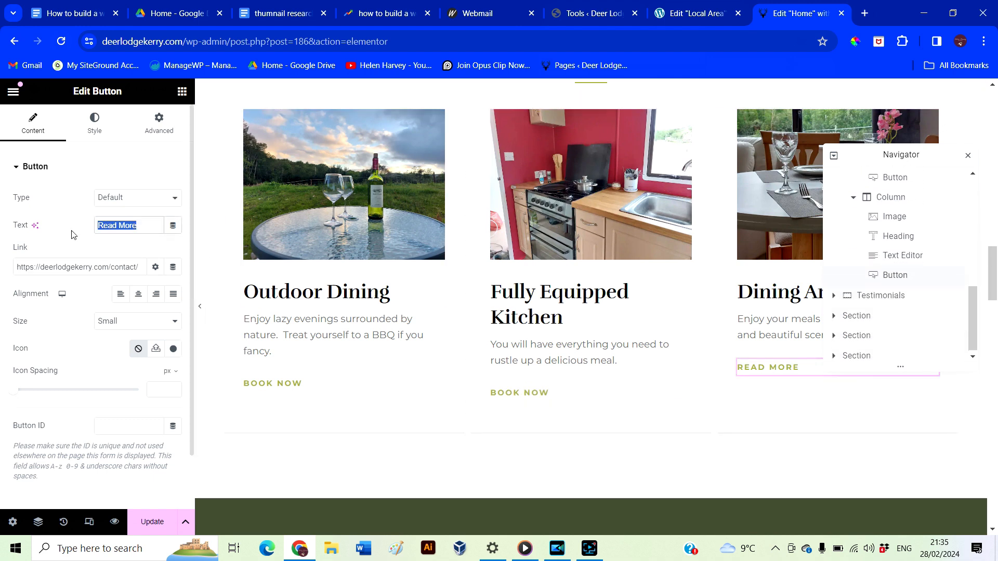
pyautogui.write('book now')
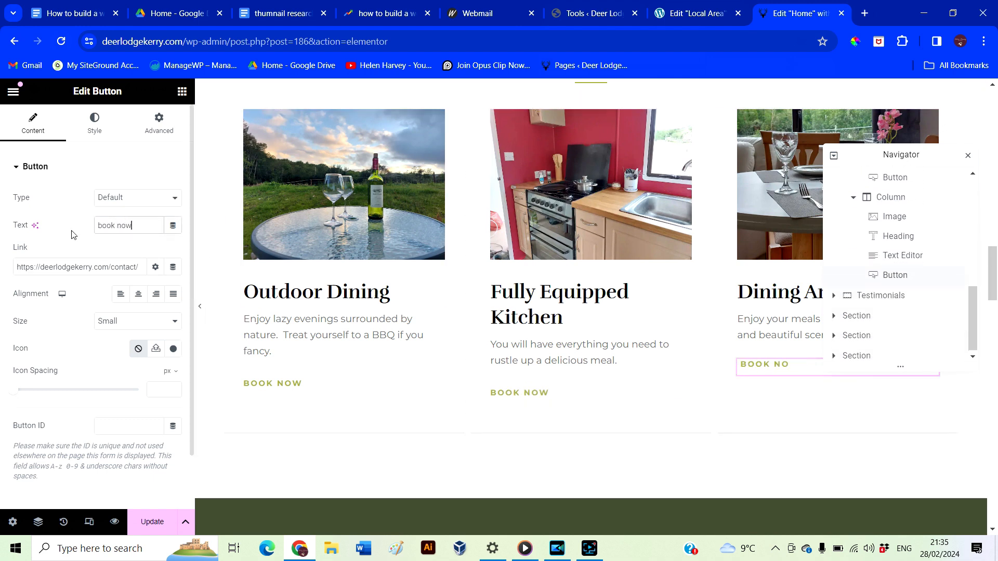
# Rename the Make Reservation button 'Book now', save the homepage, and preview it at mobile width
pyautogui.click(152, 522)
pyautogui.scroll(-10, 447, 460)
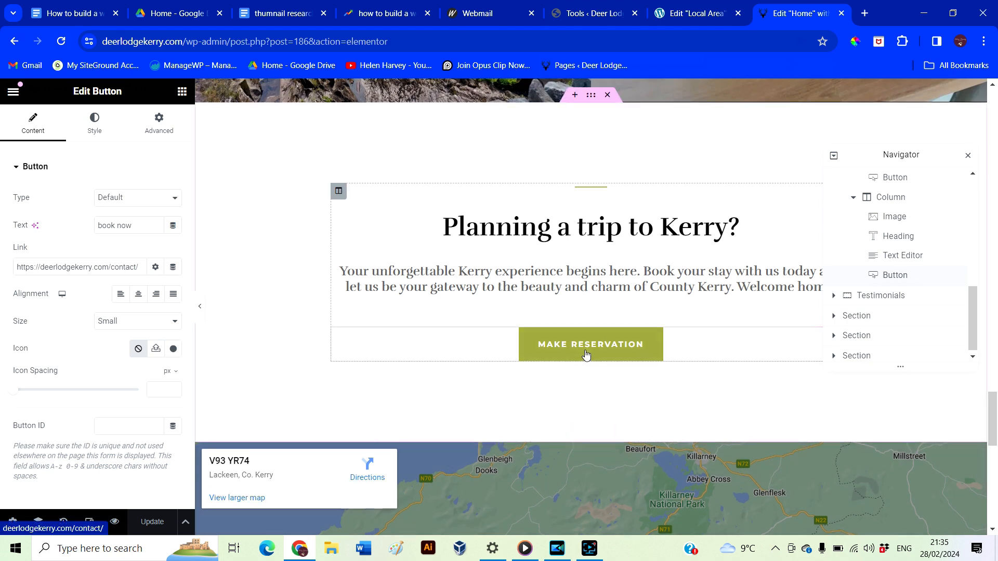
pyautogui.click(586, 355)
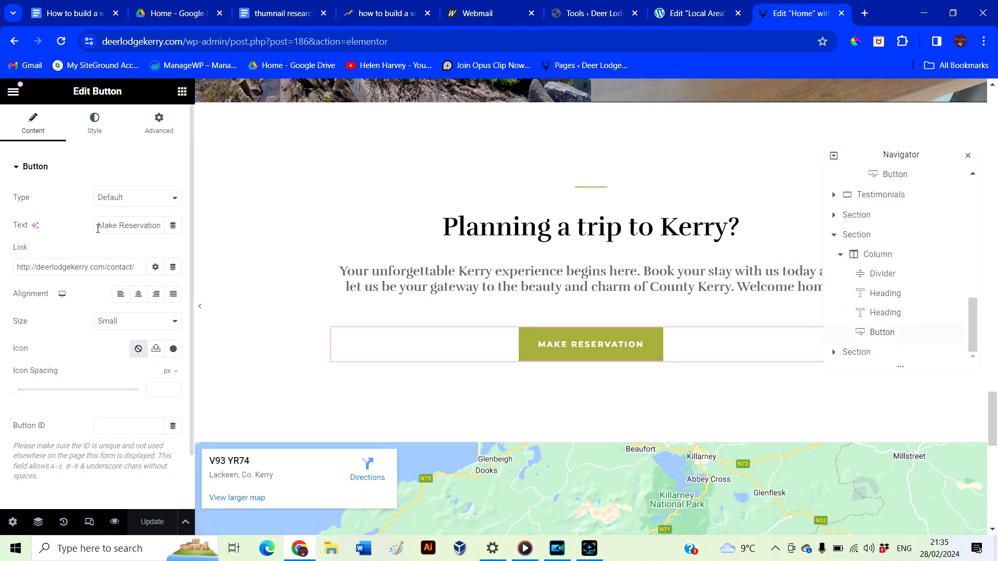
pyautogui.moveTo(98, 225); pyautogui.dragTo(242, 238)
pyautogui.write('Book now')
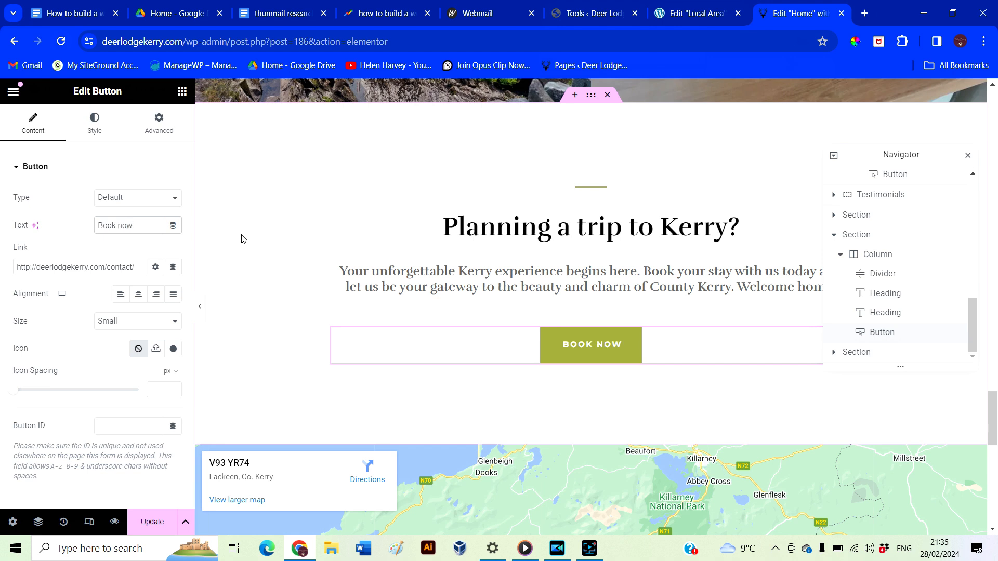
pyautogui.scroll(-10, 347, 383)
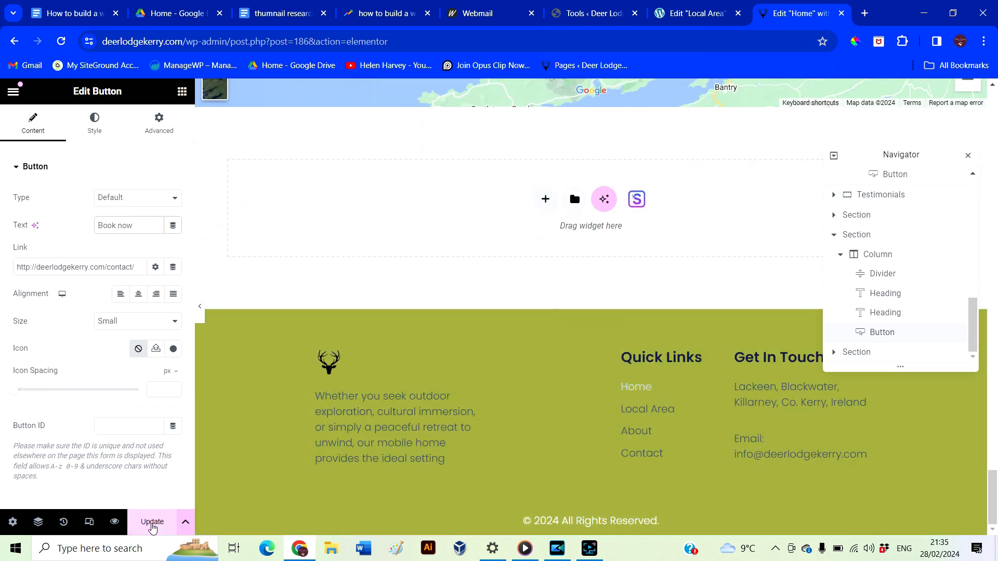
pyautogui.click(151, 526)
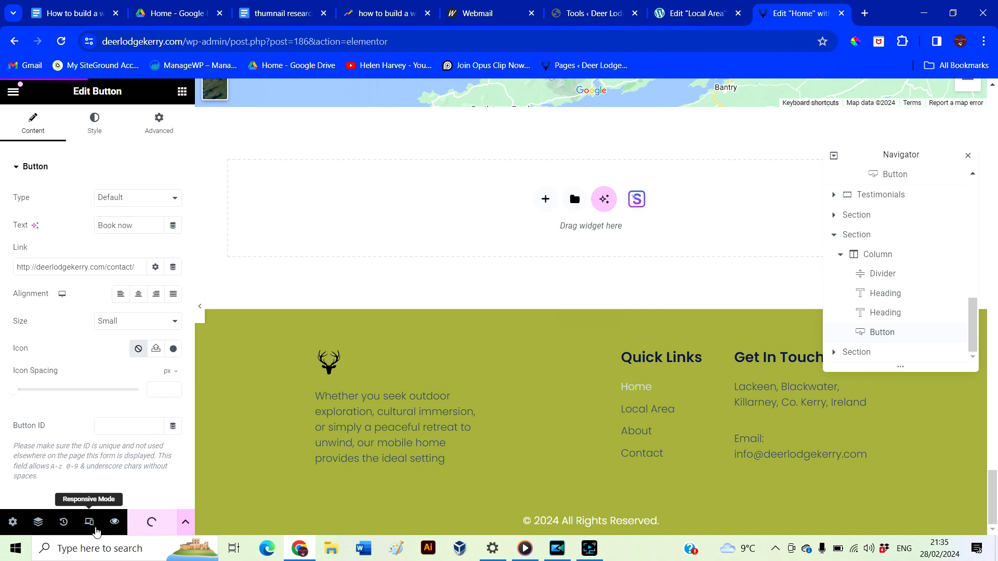
pyautogui.click(92, 527)
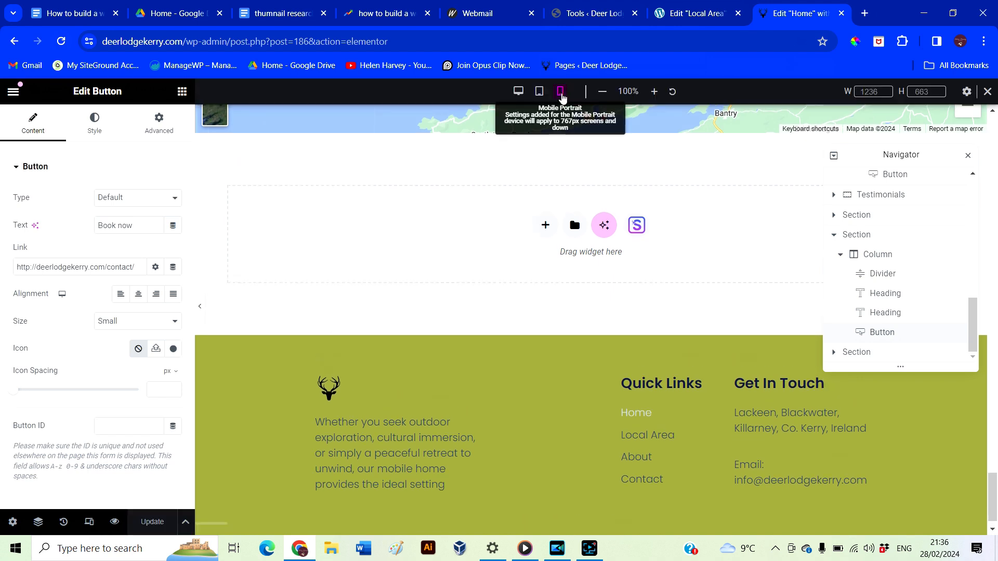
pyautogui.click(560, 93)
# Hide the Navigator, check the mobile homepage down to the footer, and return to Elementor Tools
pyautogui.click(967, 158)
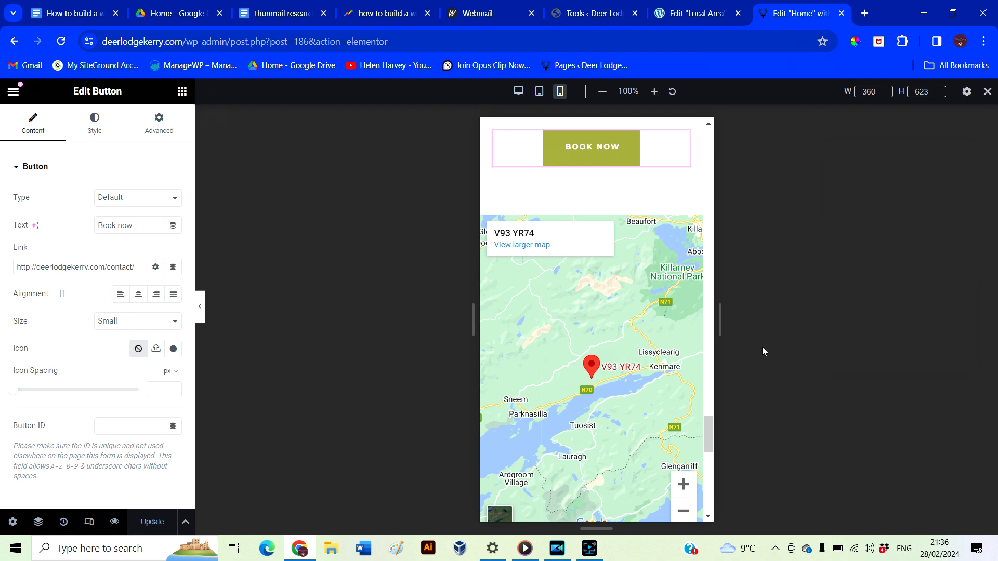
pyautogui.moveTo(708, 439); pyautogui.dragTo(706, 479)
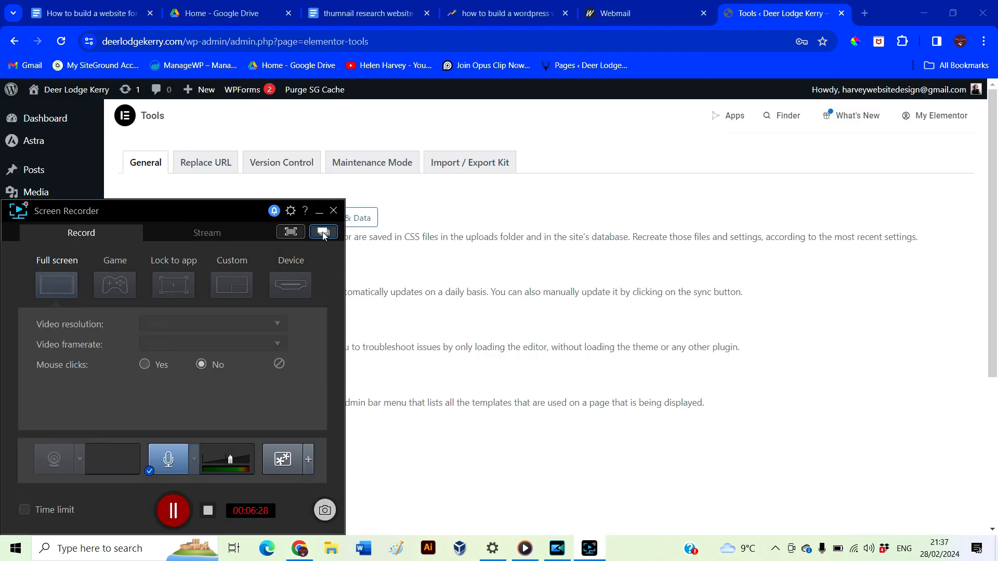
pyautogui.click(322, 233)
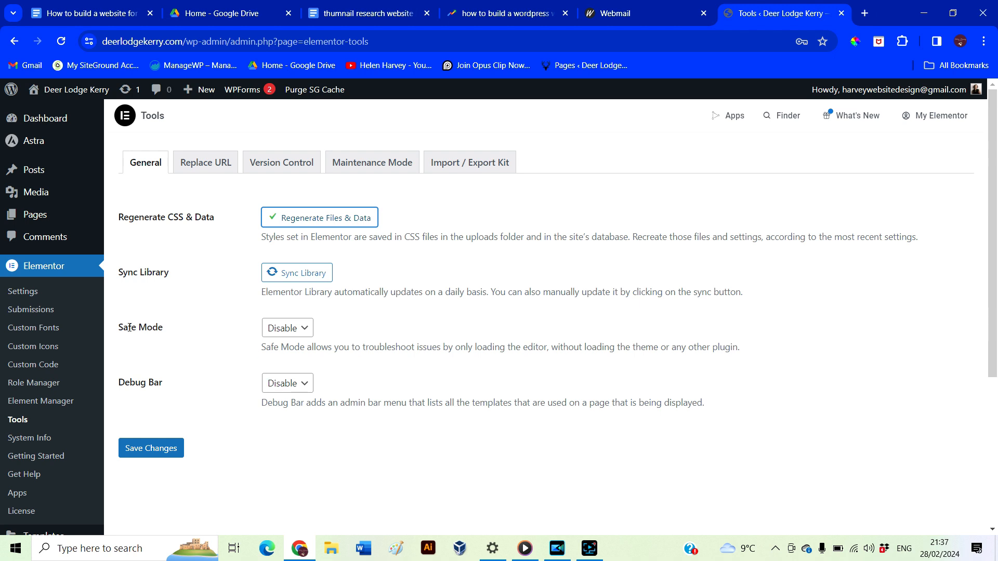
# Search 'cookie complianz' in Add New Plugin, then install and activate Complianz – GDPR/CCPA Cookie Consent
pyautogui.scroll(-5, 71, 385)
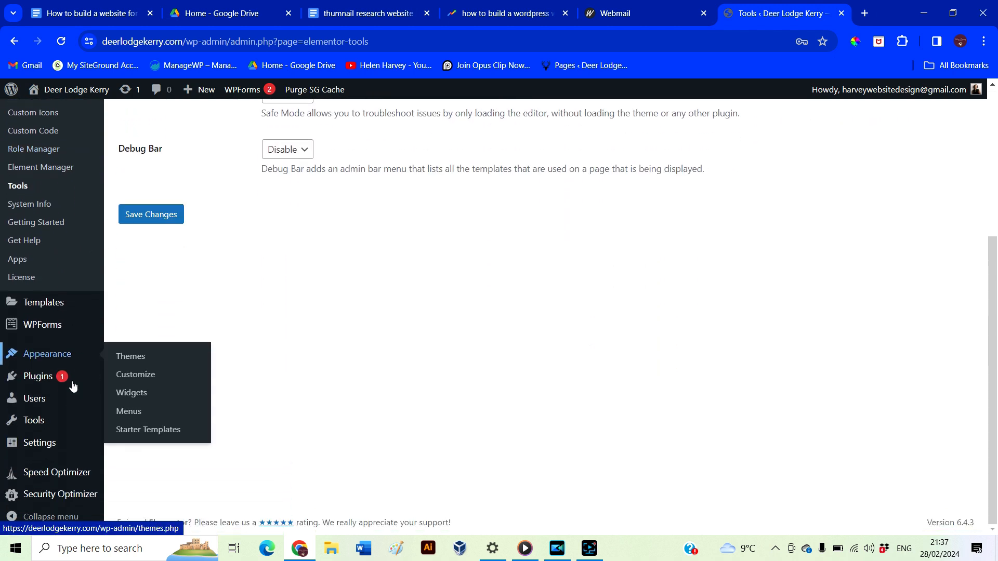
pyautogui.click(44, 378)
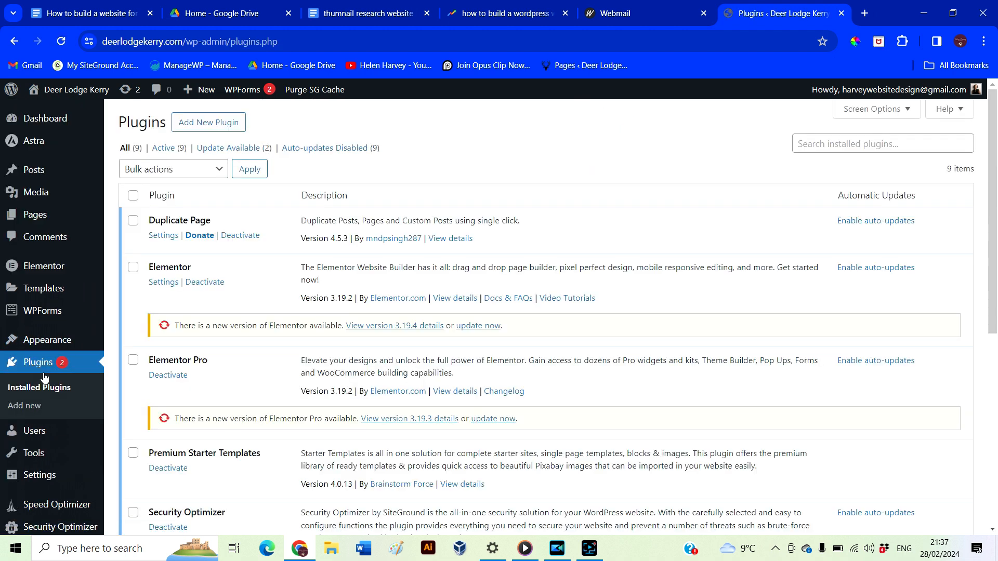
pyautogui.click(231, 131)
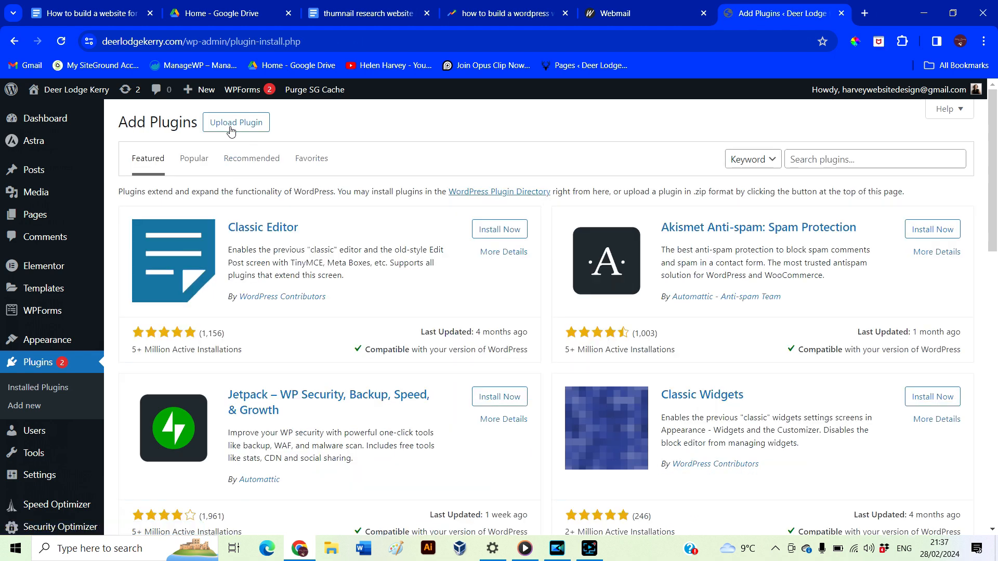
pyautogui.write('cookie complianz')
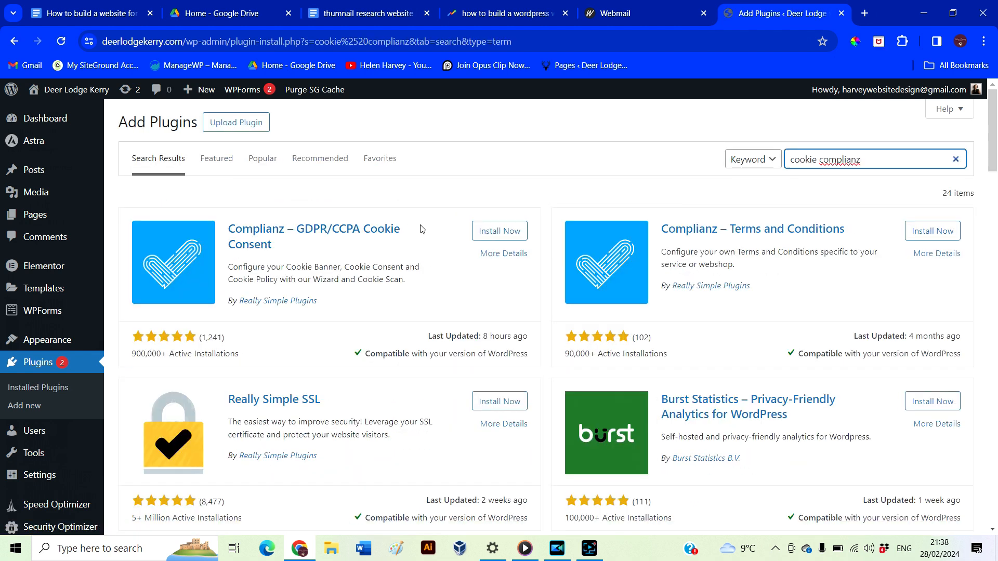
pyautogui.click(495, 232)
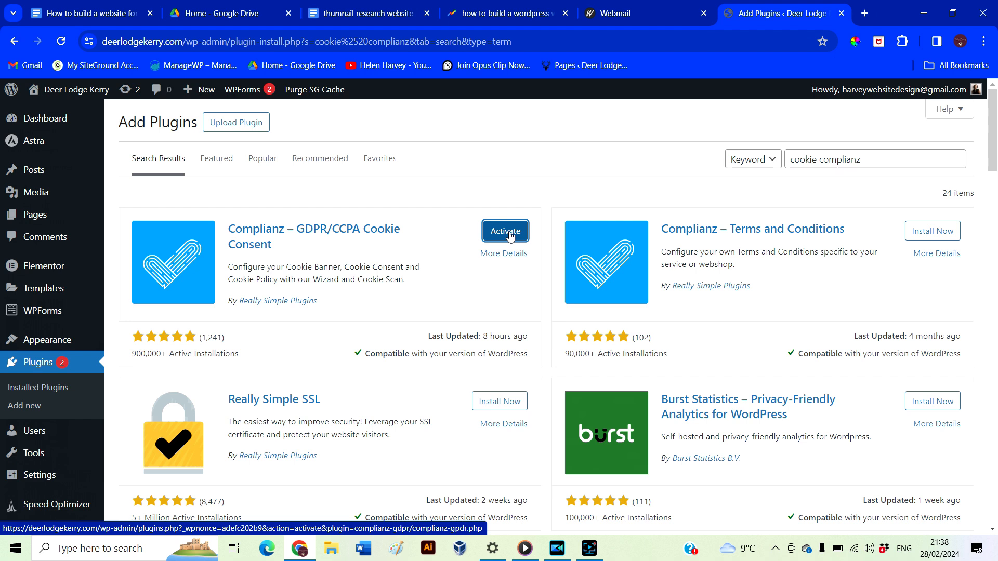
pyautogui.click(510, 236)
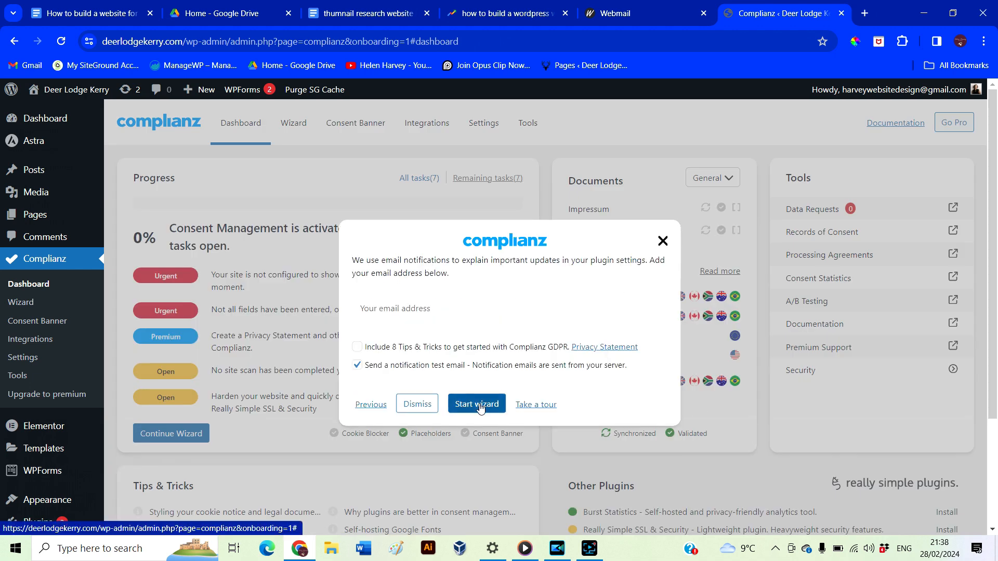
# Start the Complianz wizard, pick European Union (GDPR), leave follow-up questions at No, and save
pyautogui.click(488, 403)
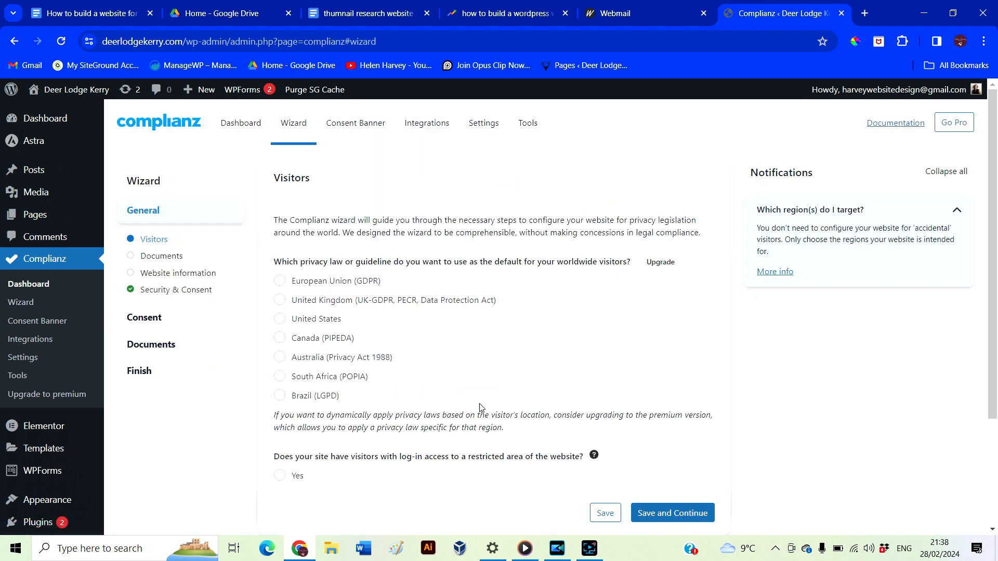
pyautogui.click(280, 282)
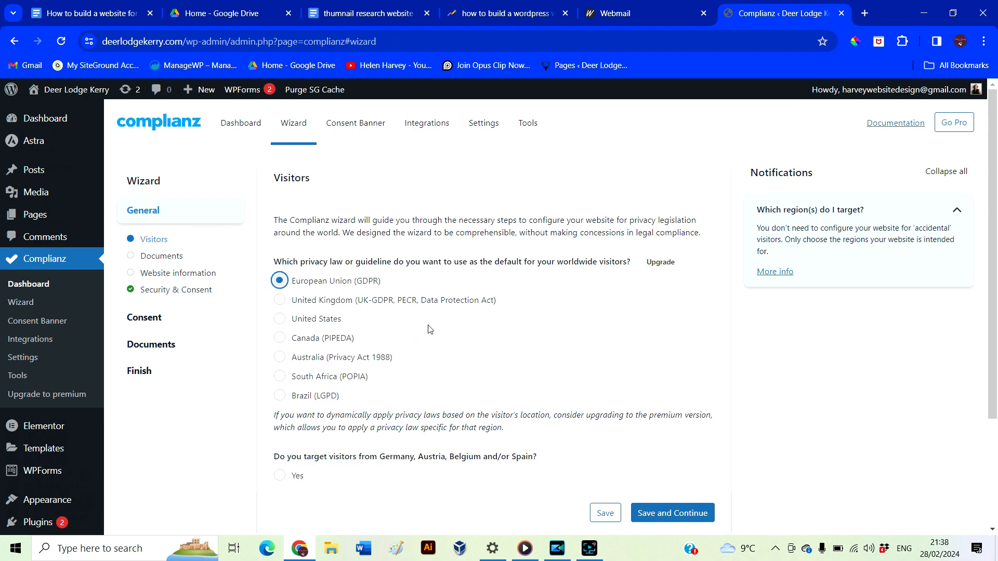
pyautogui.scroll(-2, 494, 385)
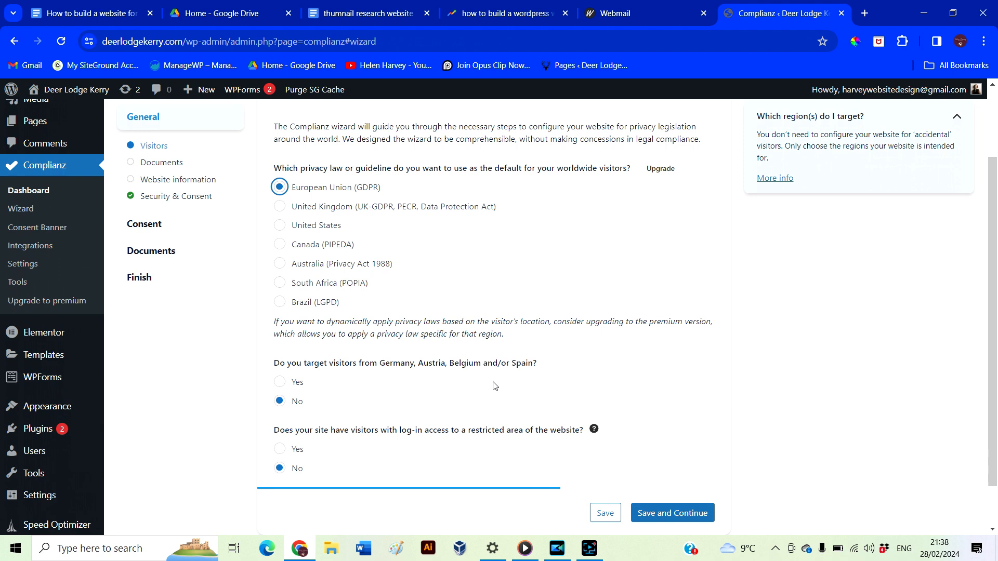
pyautogui.scroll(-1, 319, 391)
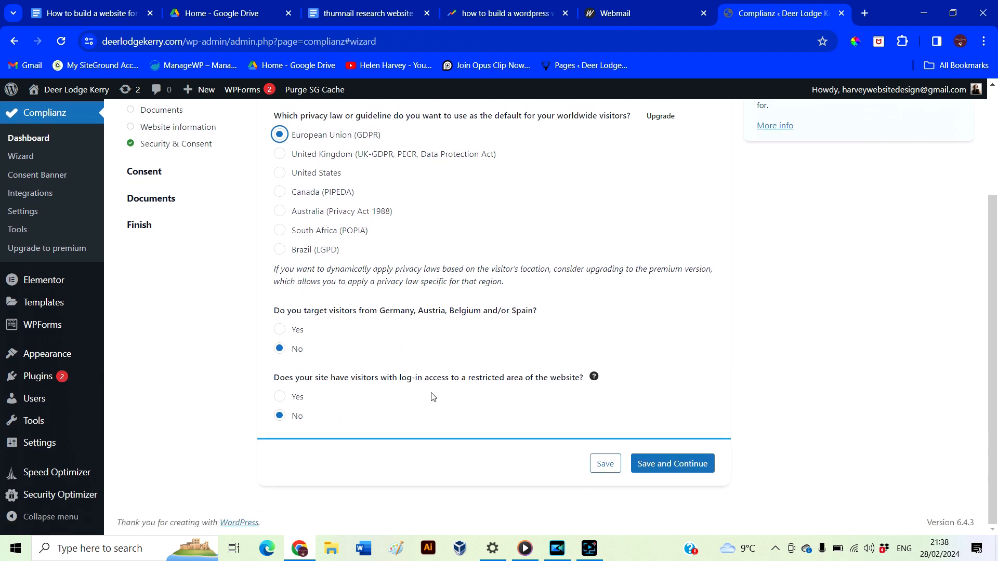
pyautogui.click(671, 465)
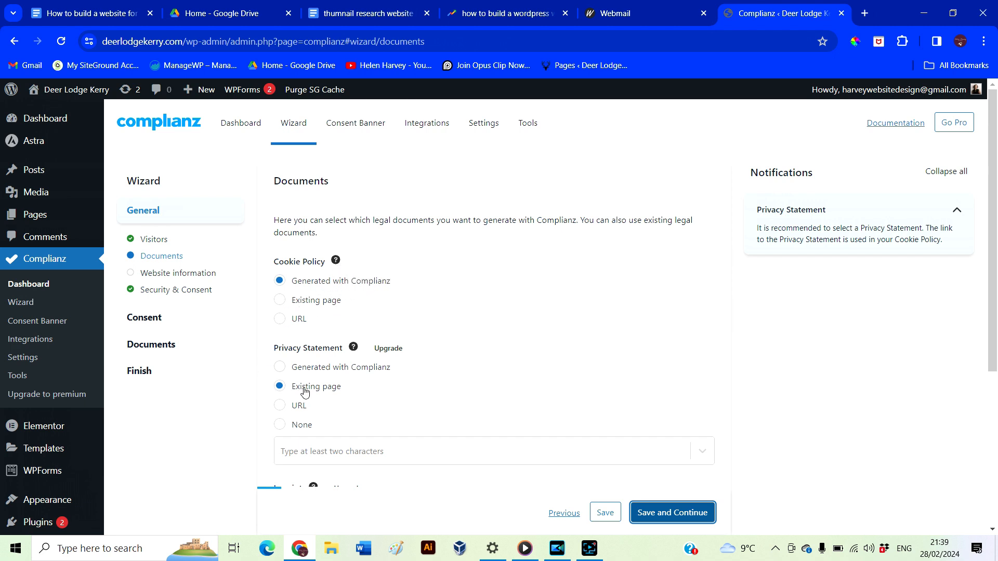
# Open the WordPress dashboard in a new tab and go to the Pages list
pyautogui.scroll(-1, 419, 396)
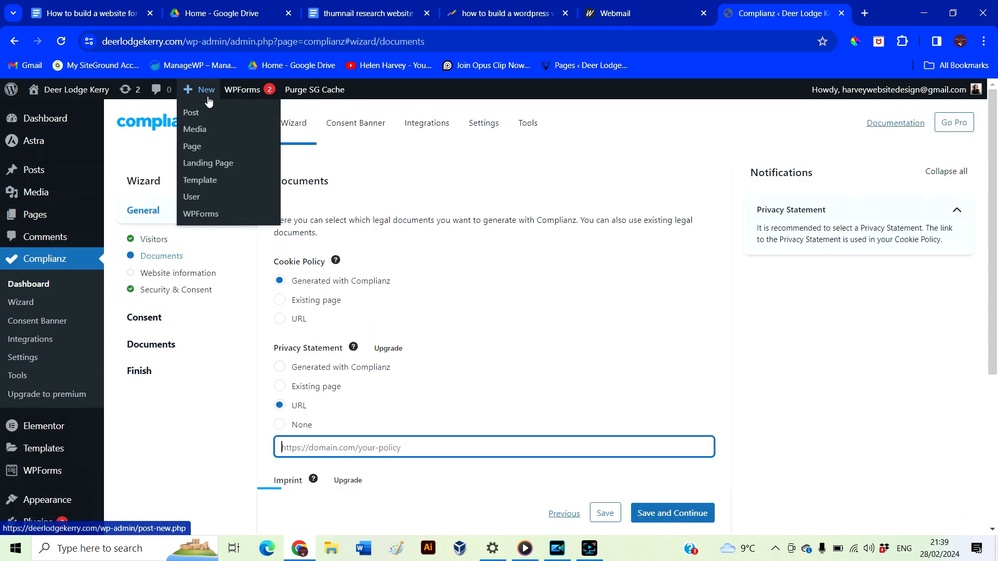
pyautogui.moveTo(71, 96)
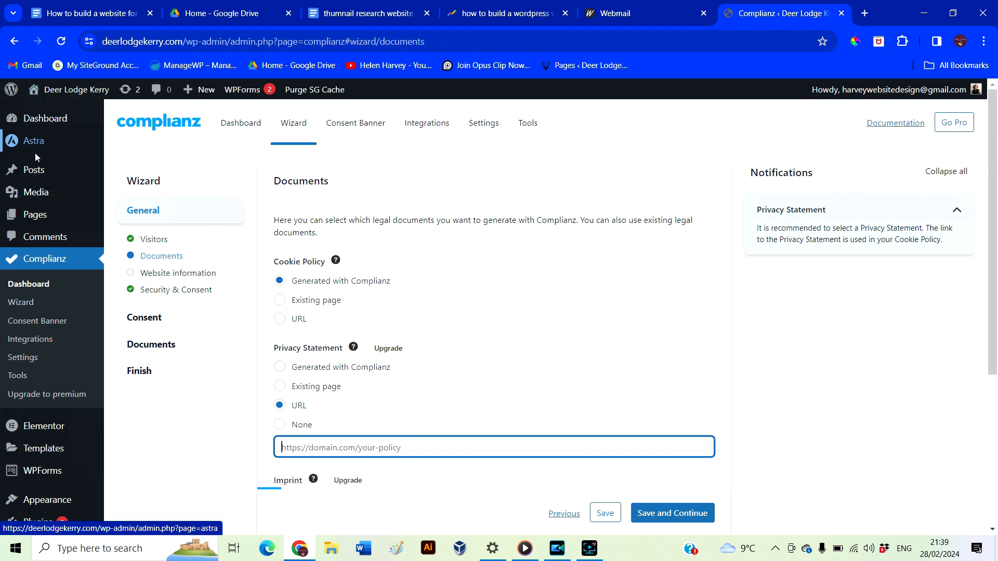
pyautogui.rightClick(45, 124)
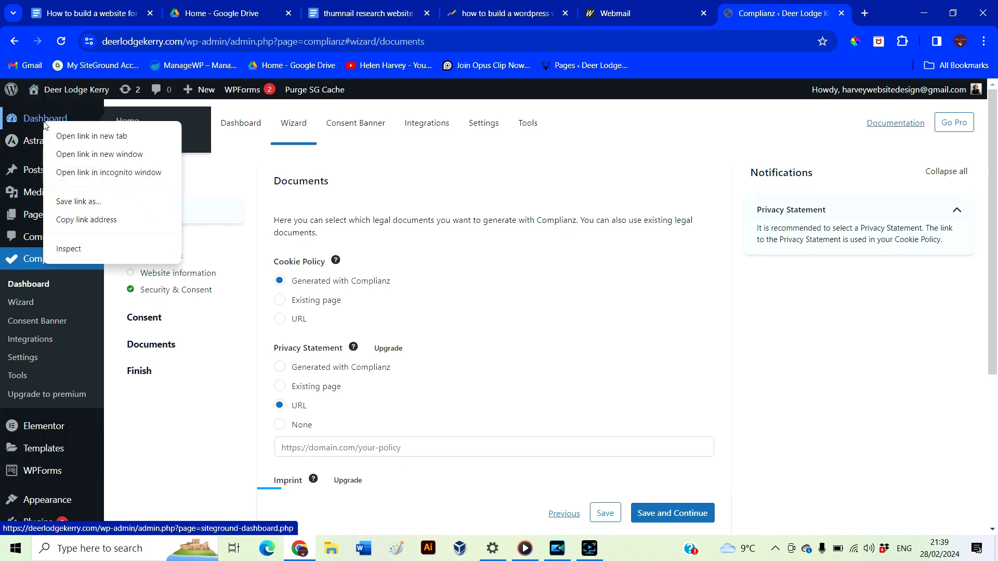
pyautogui.click(66, 134)
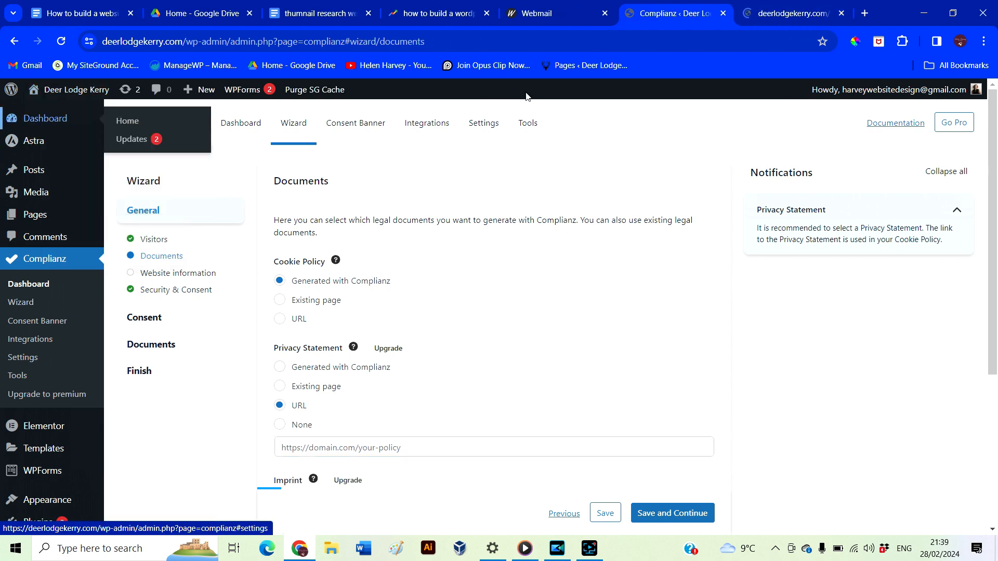
pyautogui.click(773, 17)
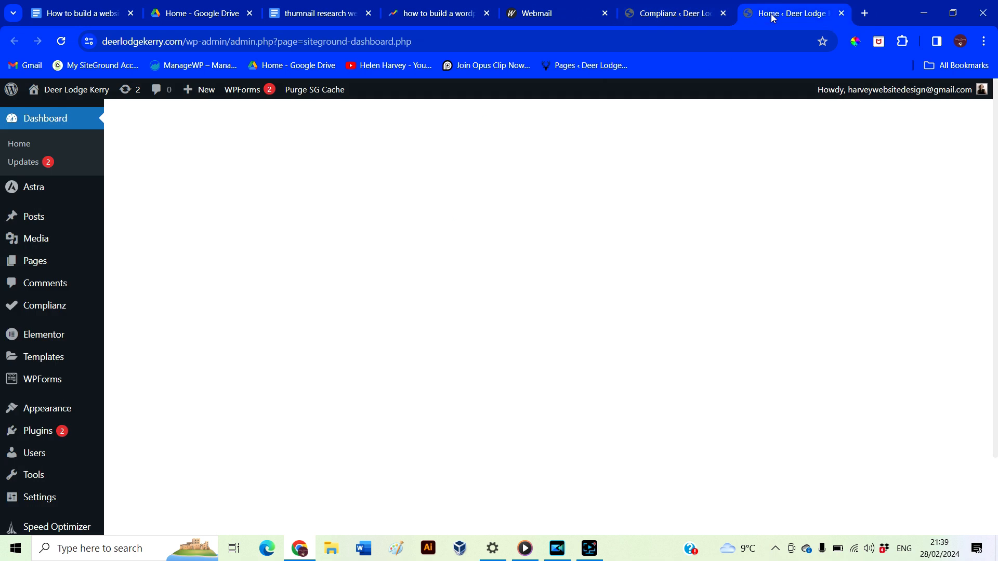
pyautogui.click(38, 262)
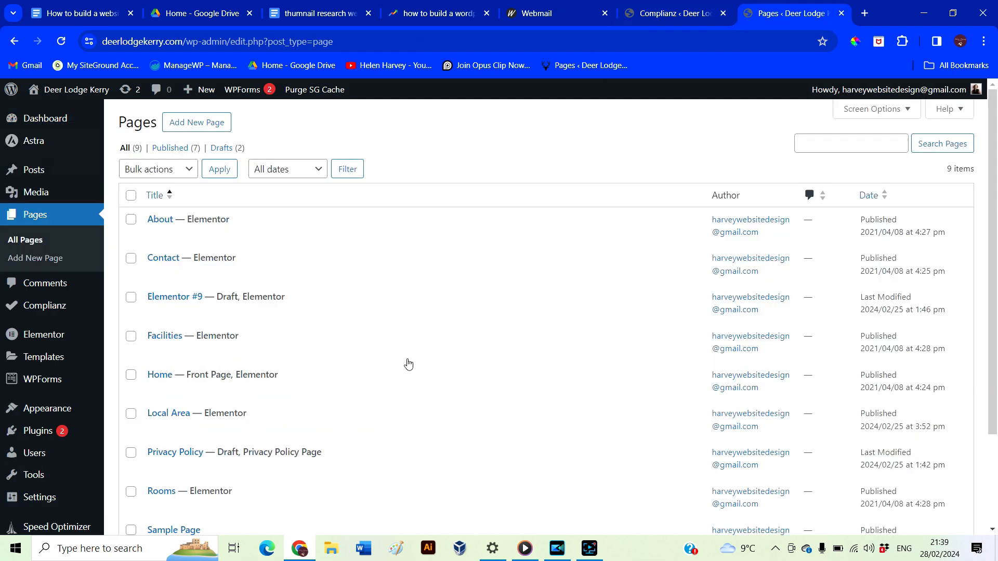
# Publish the Privacy Policy page, then return to the Complianz wizard tab
pyautogui.scroll(-1, 270, 472)
pyautogui.moveTo(231, 427)
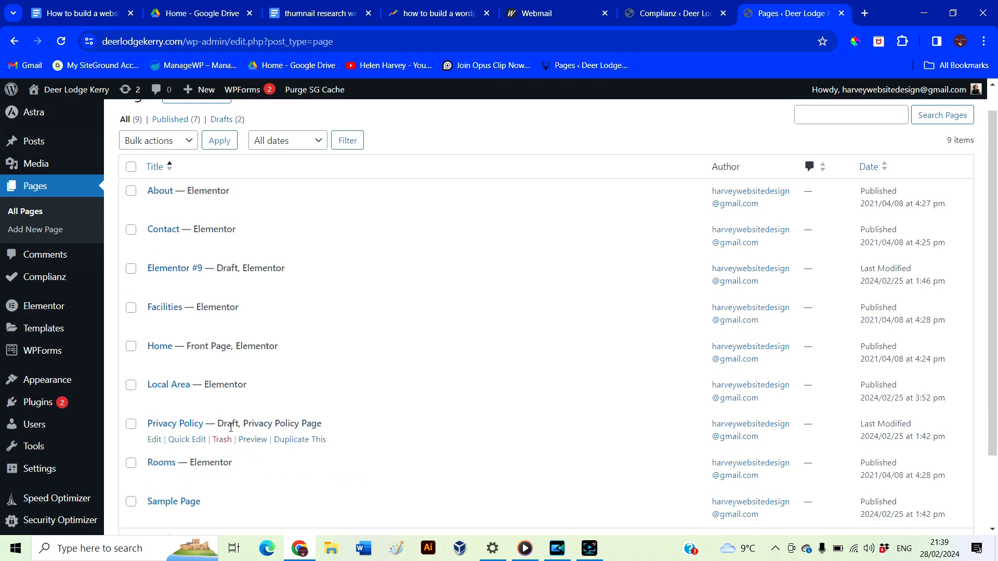
pyautogui.click(181, 428)
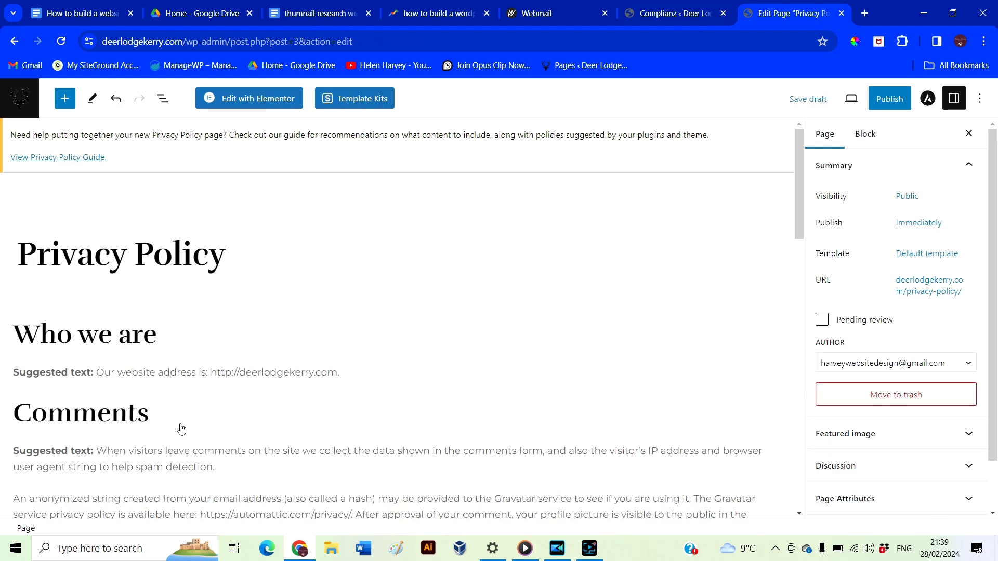
pyautogui.click(885, 111)
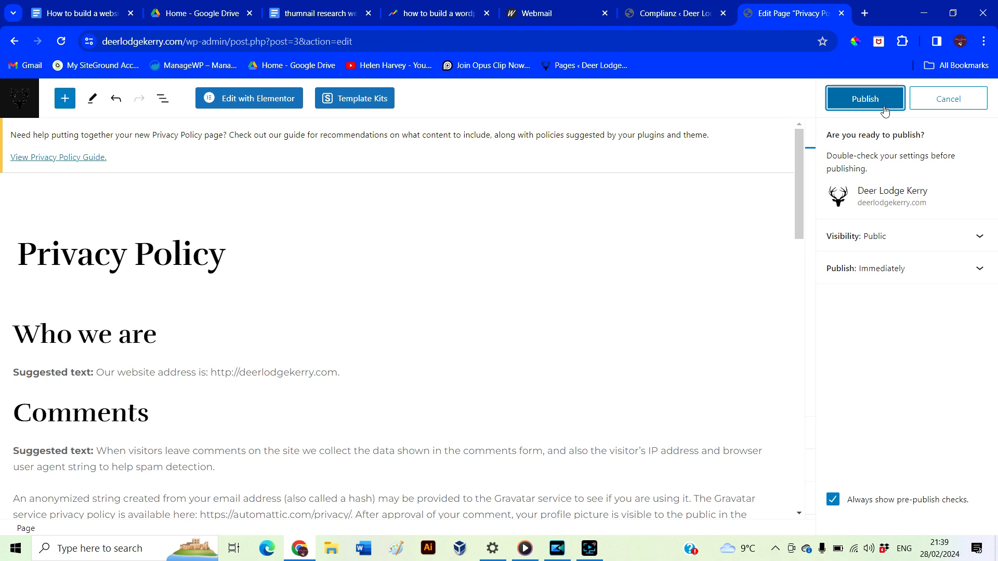
pyautogui.click(883, 109)
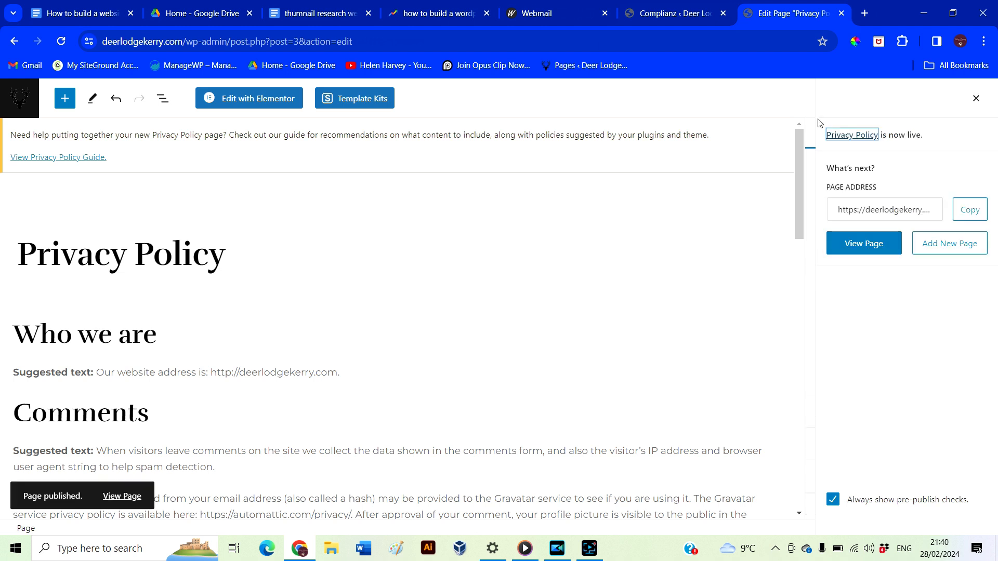
pyautogui.click(669, 14)
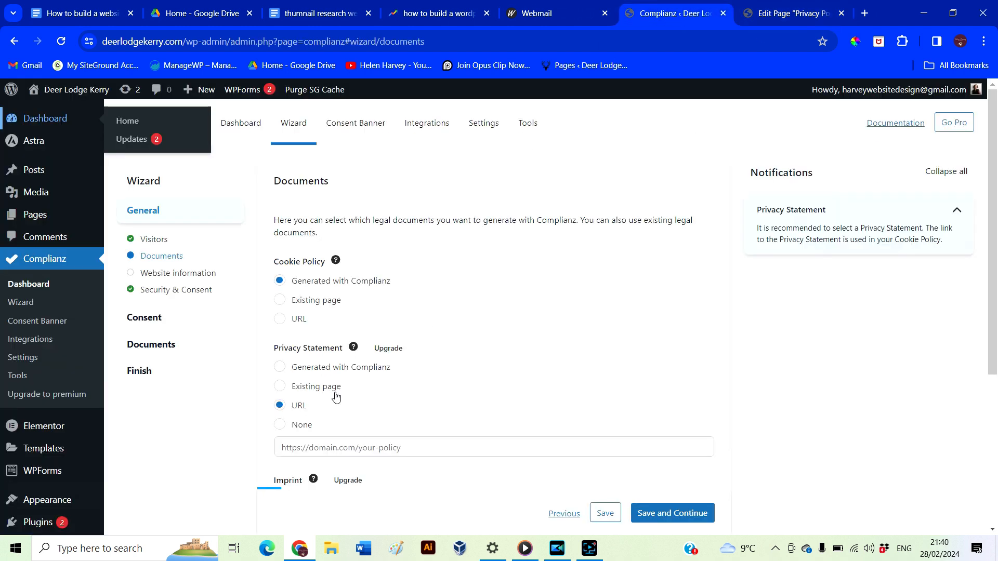
# Set the Privacy Statement to the existing Privacy Policy page after reloading, then save and continue
pyautogui.click(281, 388)
pyautogui.click(383, 451)
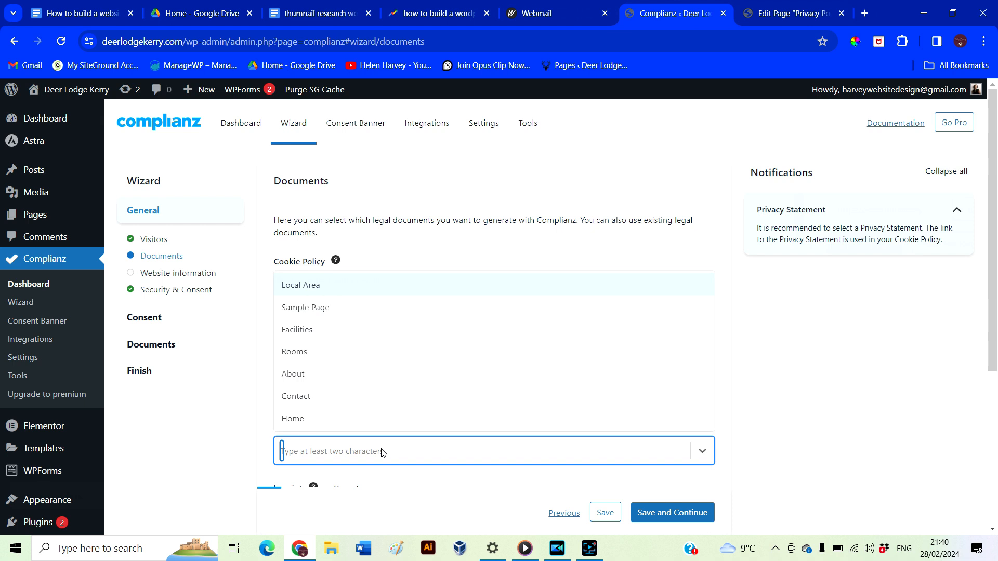
pyautogui.click(266, 385)
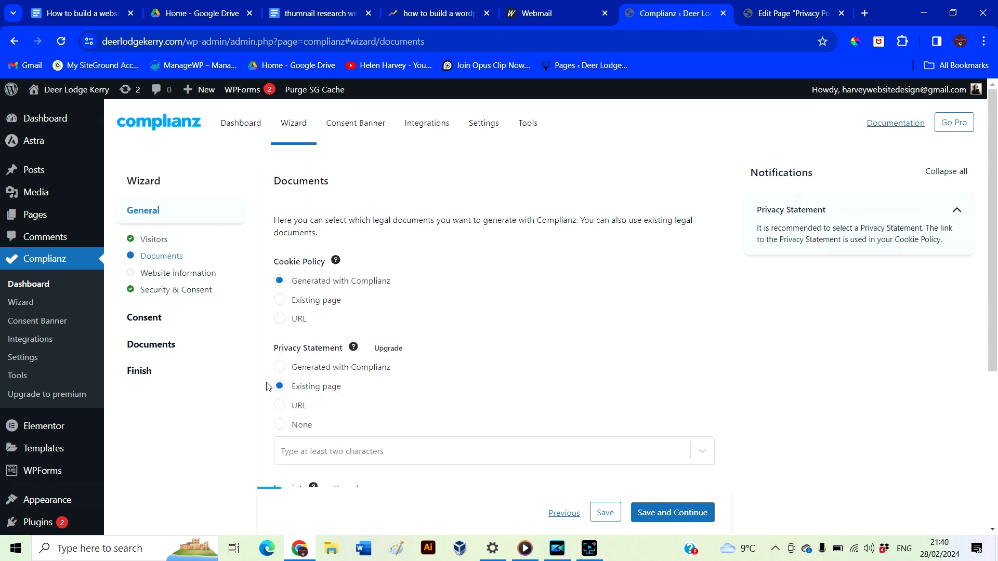
pyautogui.click(63, 43)
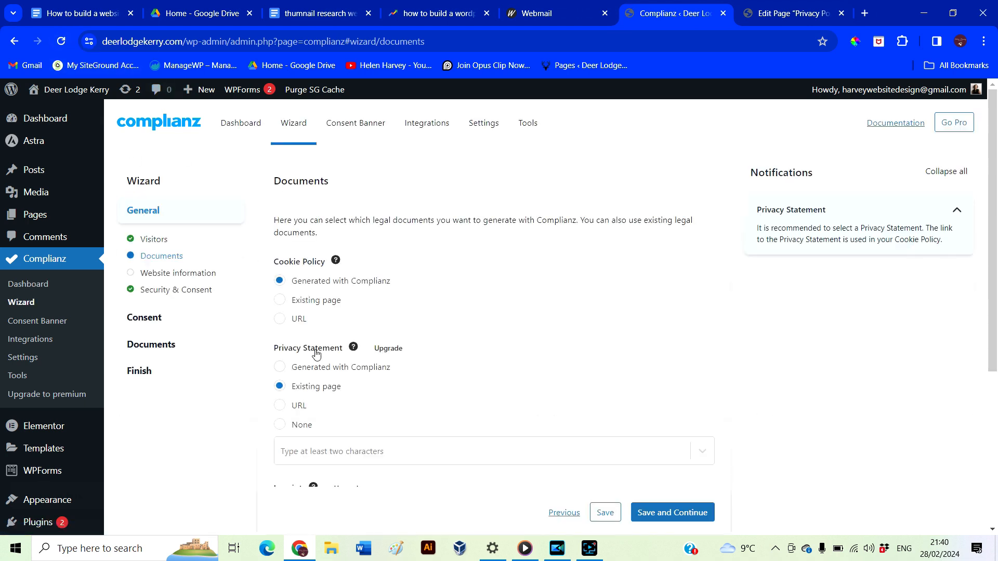
pyautogui.scroll(-1, 422, 387)
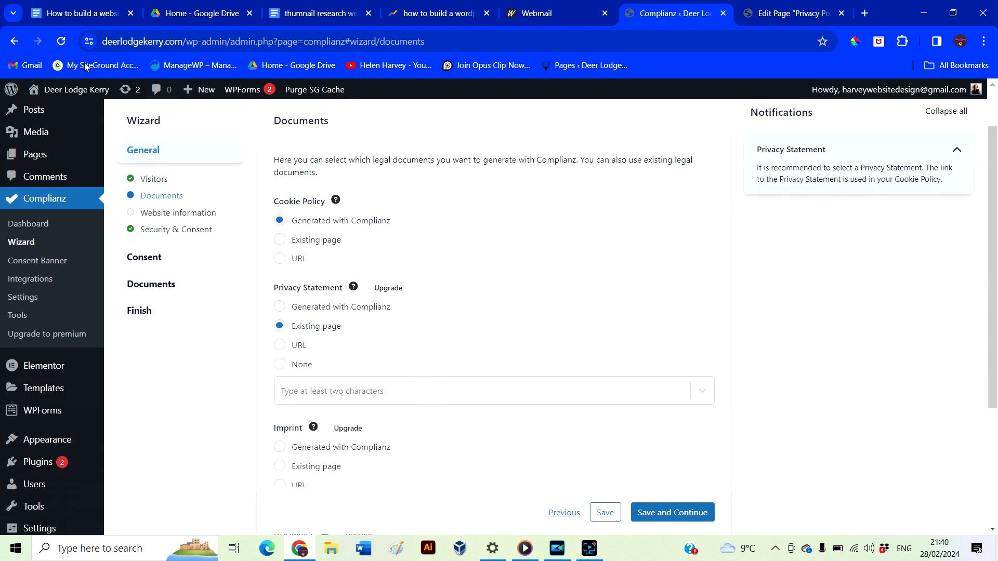
pyautogui.click(280, 326)
pyautogui.click(355, 395)
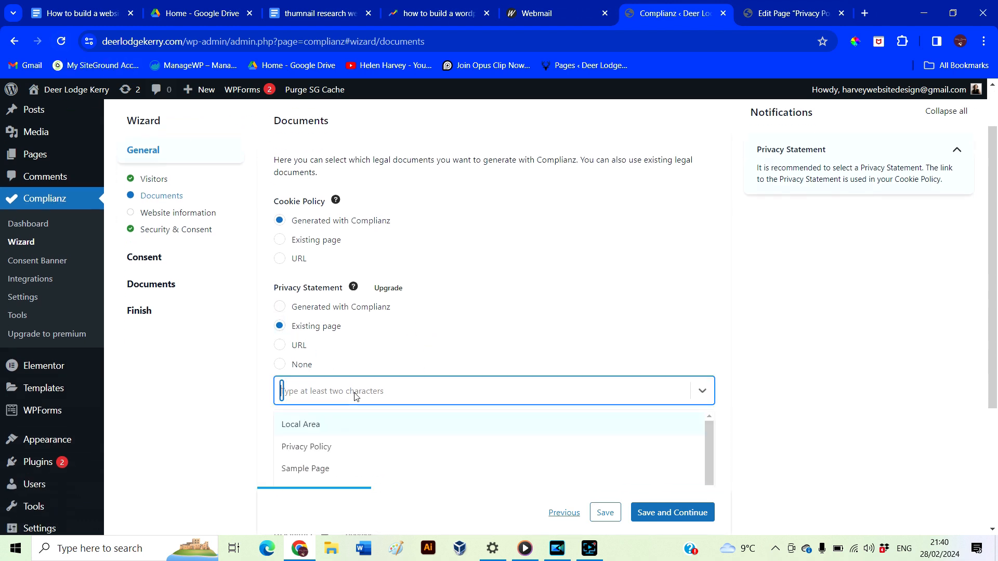
pyautogui.click(323, 446)
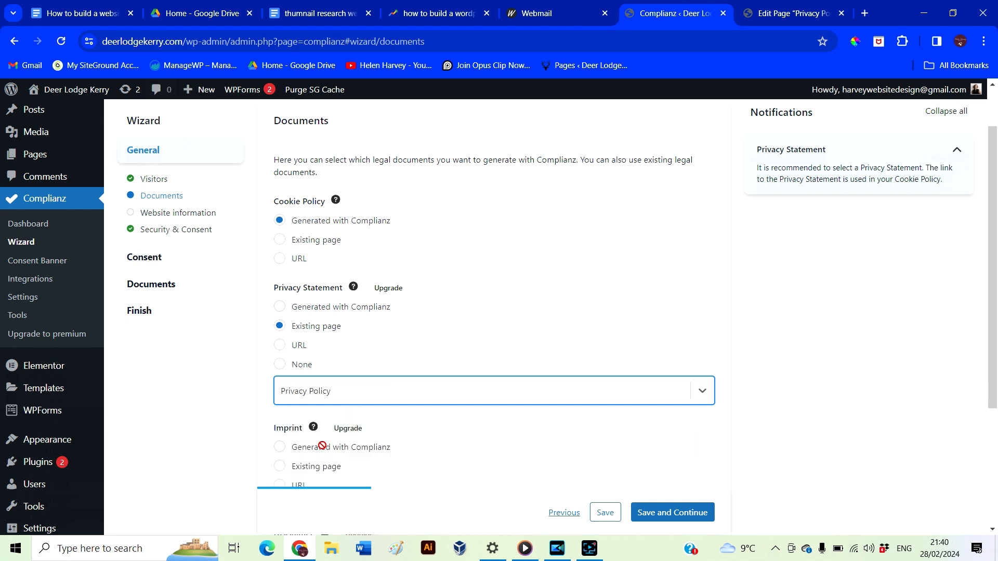
pyautogui.scroll(-3, 261, 420)
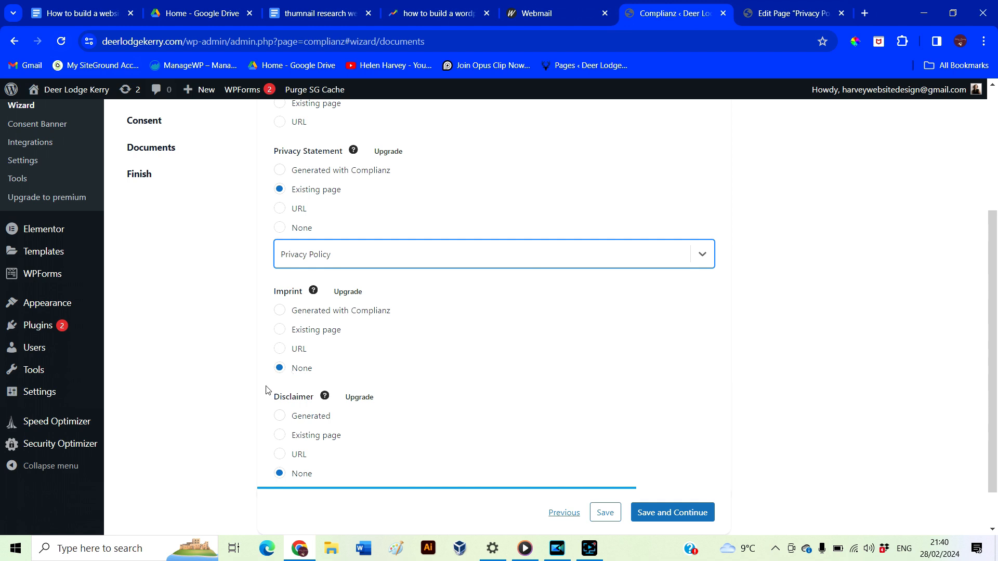
pyautogui.scroll(-1, 266, 390)
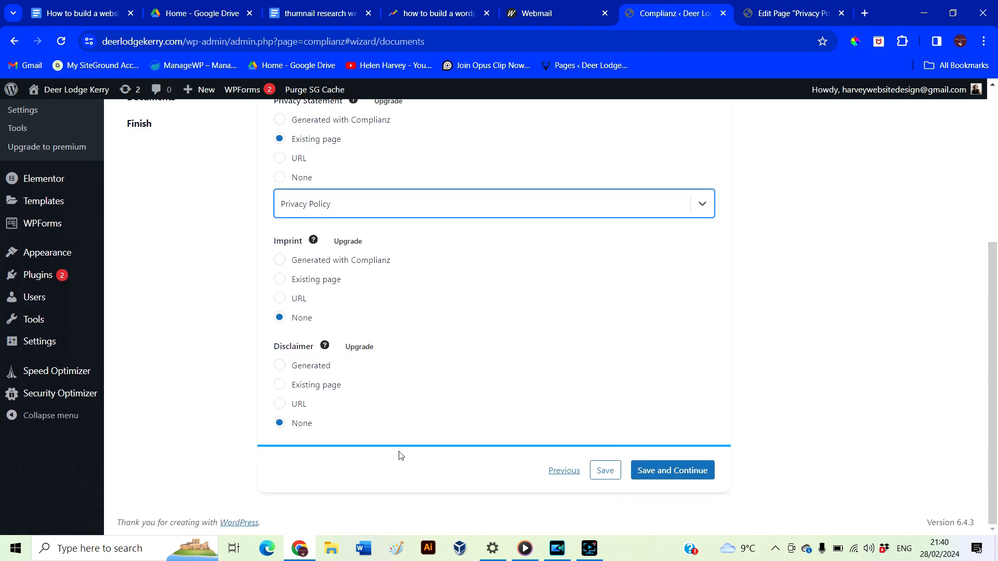
pyautogui.click(668, 471)
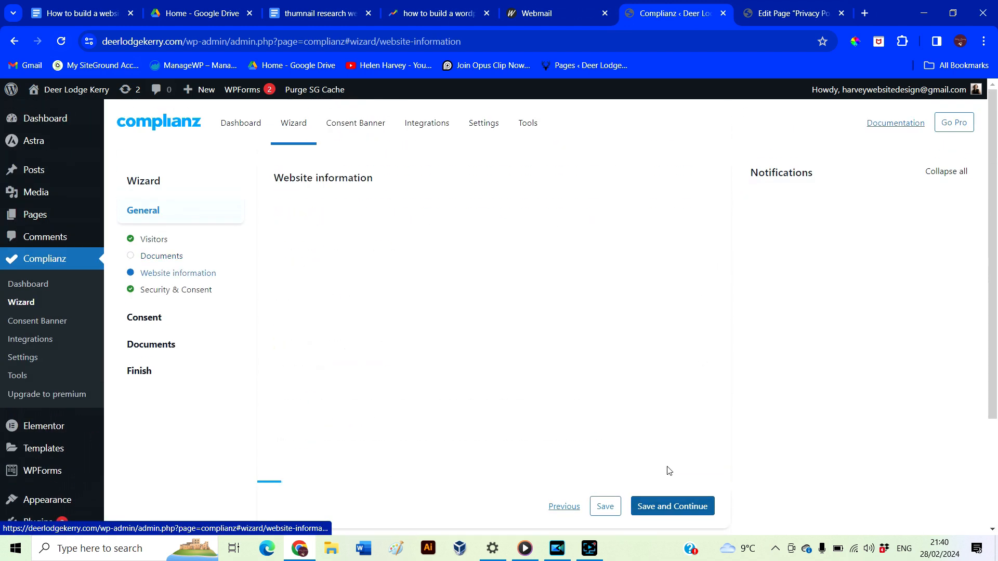
# Enter the owner's name and postal address, and set the country to Ireland
pyautogui.click(406, 269)
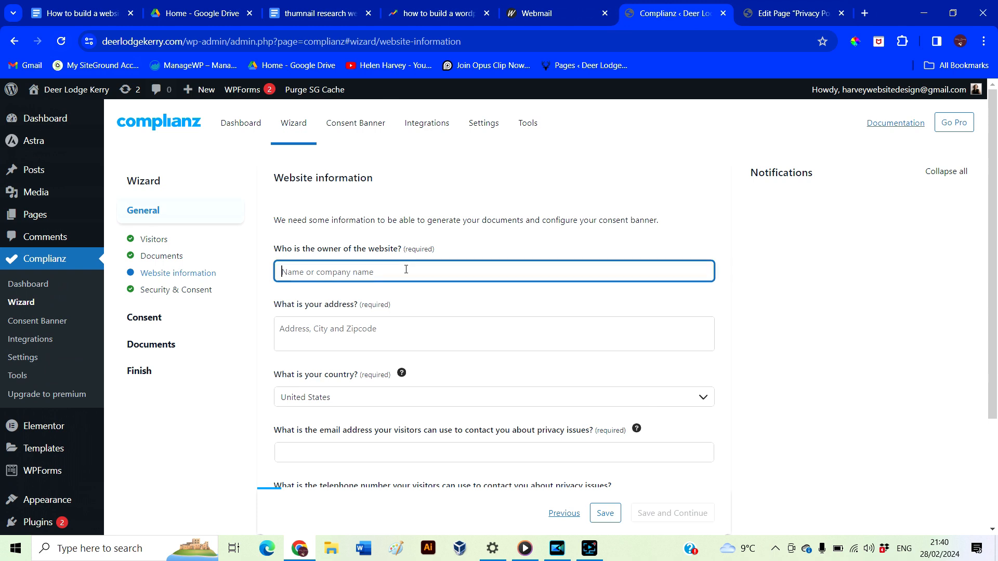
pyautogui.press('Tab')
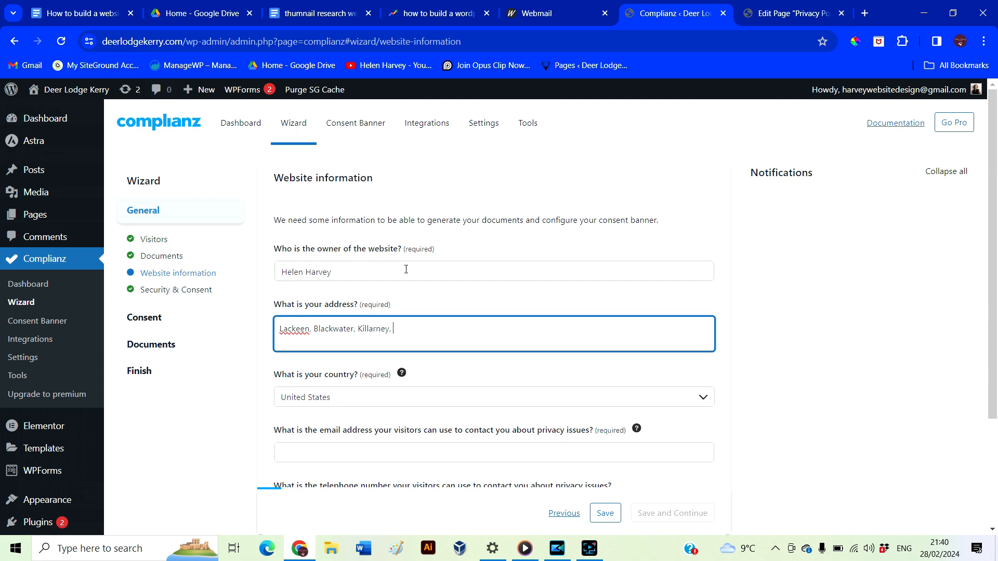
pyautogui.click(416, 413)
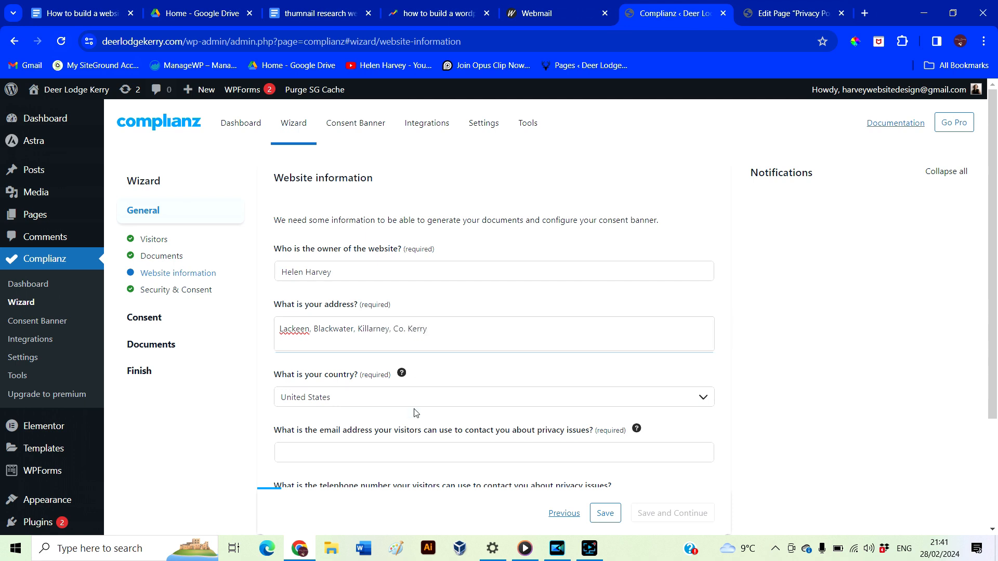
pyautogui.click(416, 401)
pyautogui.scroll(10, 407, 338)
pyautogui.click(307, 356)
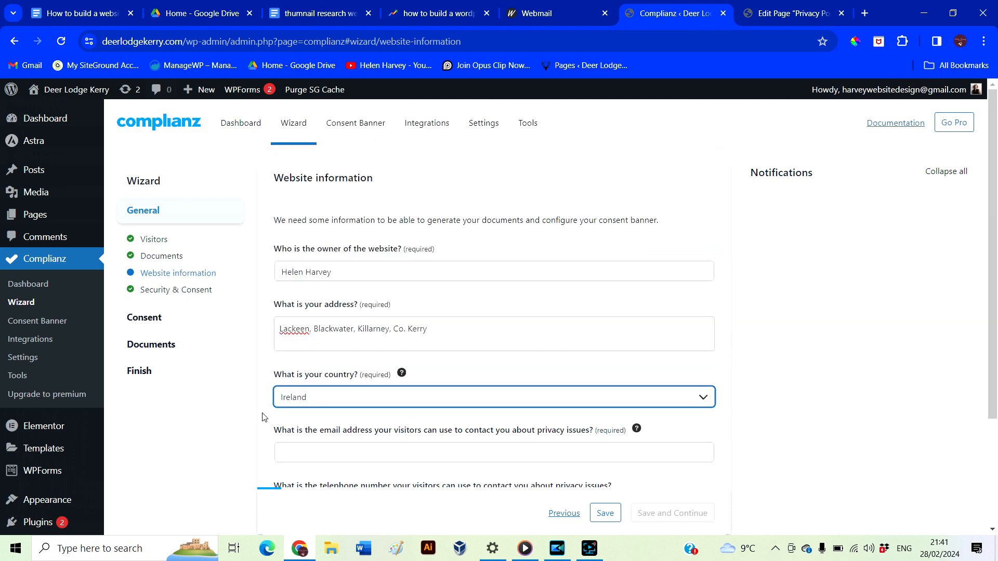
pyautogui.scroll(-2, 263, 417)
# Fill in the privacy contact e-mail and phone number, then save and continue
pyautogui.click(345, 341)
pyautogui.click(301, 400)
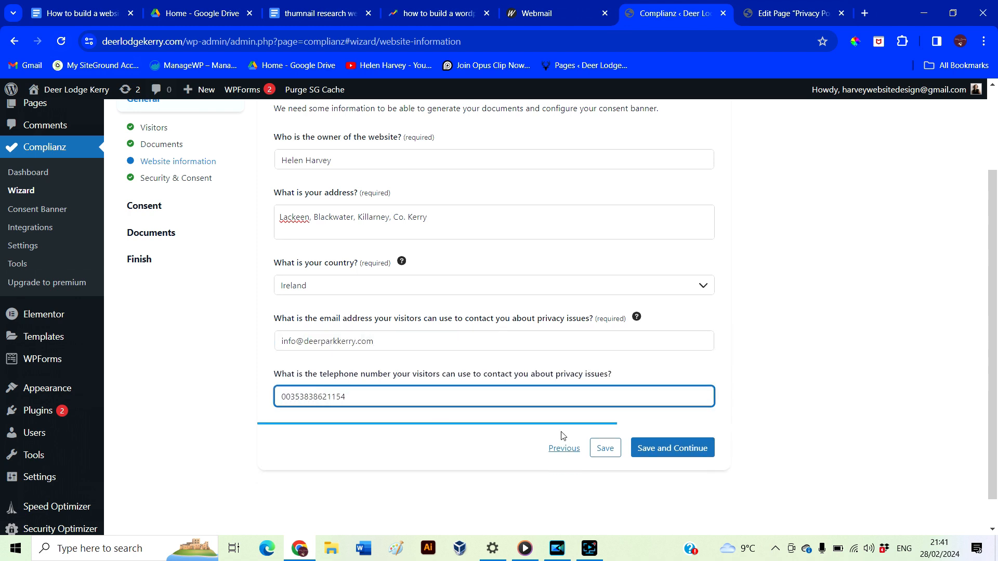
pyautogui.click(650, 452)
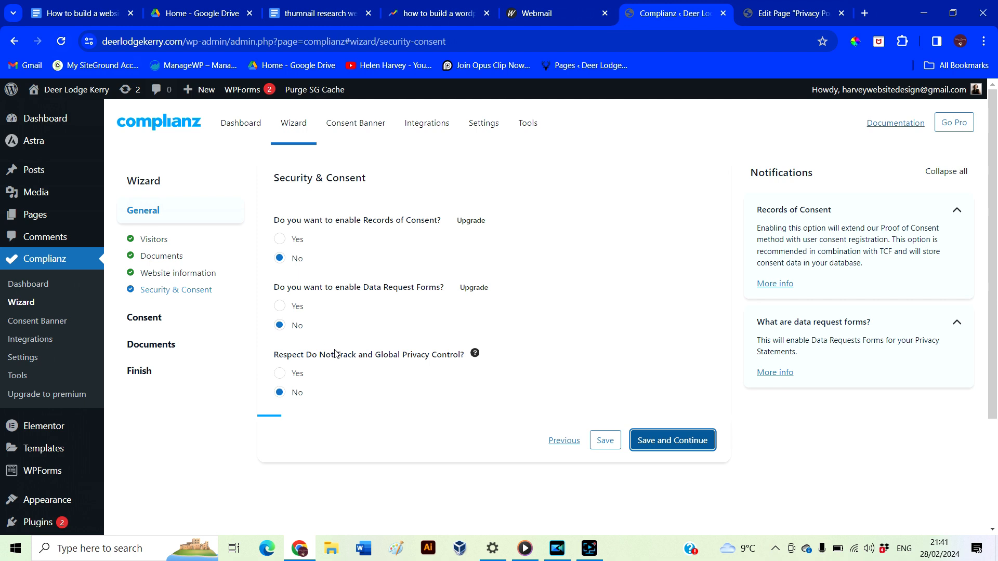
# Keep the security answers at No, rescan the site for cookies, and answer No to statistics
pyautogui.scroll(-1, 375, 386)
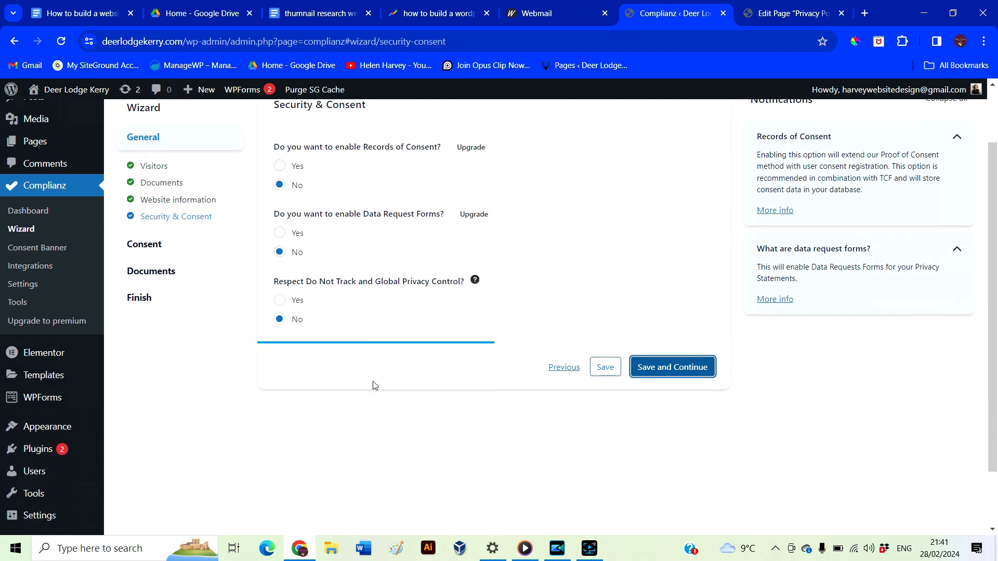
pyautogui.click(672, 367)
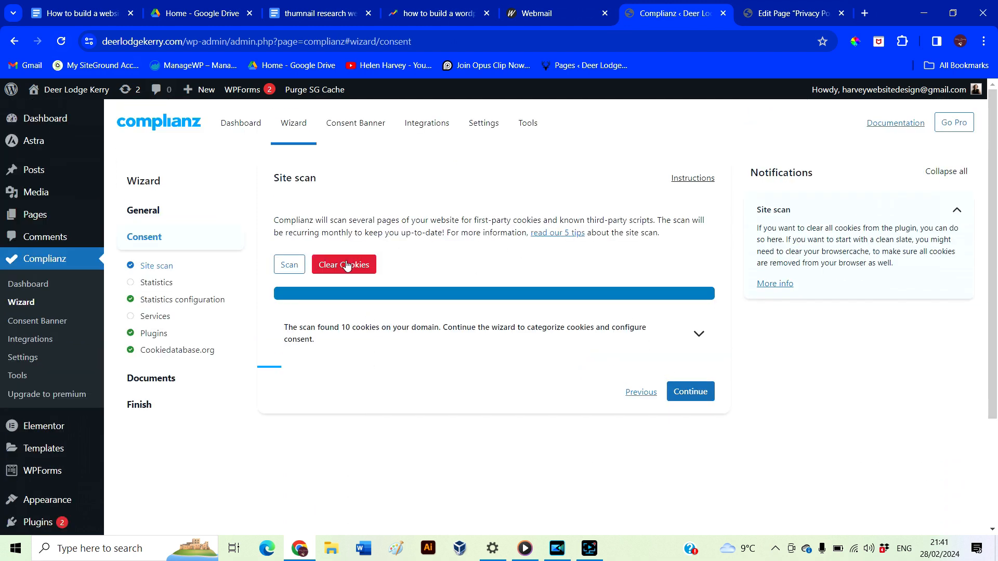
pyautogui.click(289, 266)
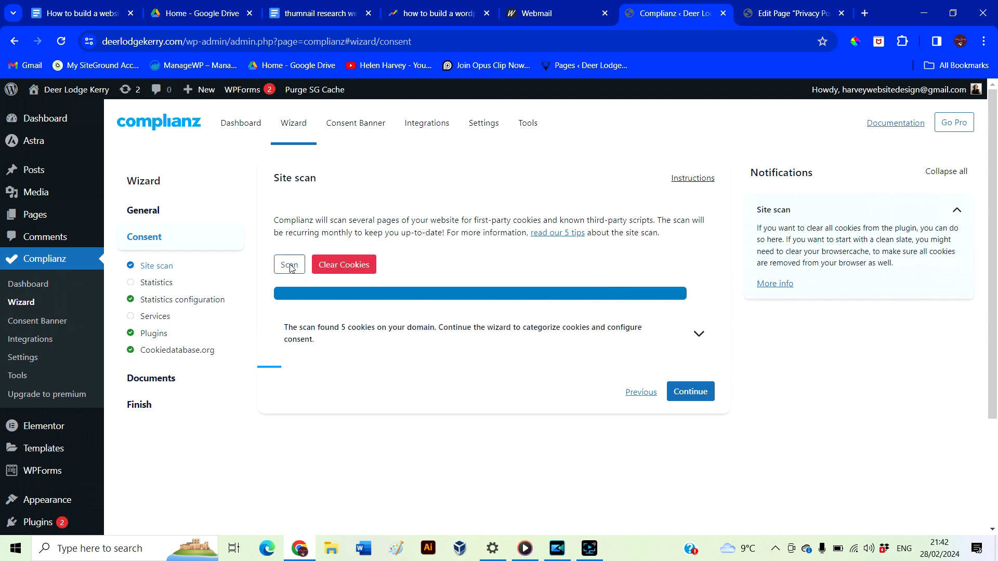
pyautogui.click(690, 391)
pyautogui.scroll(-2, 508, 394)
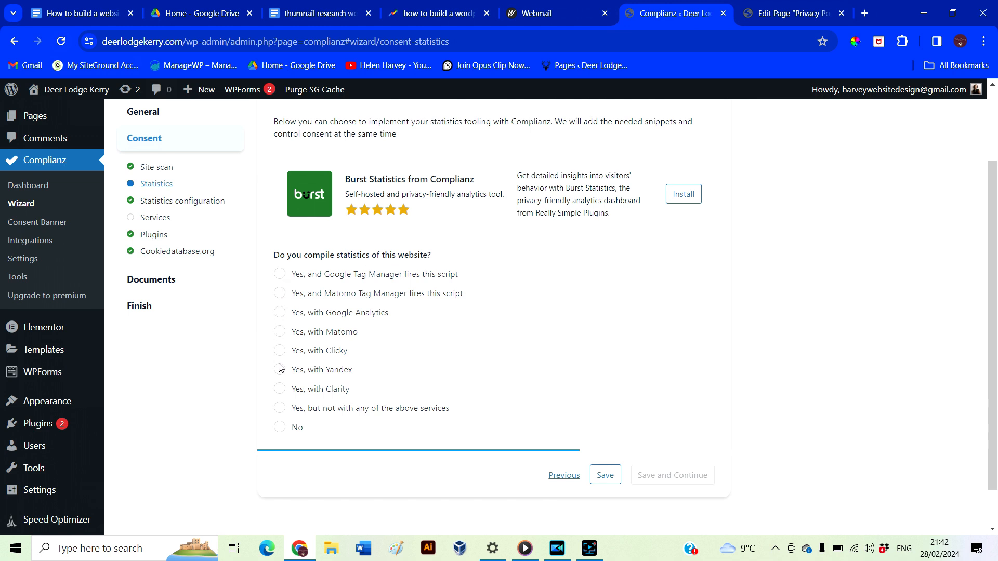
pyautogui.click(280, 427)
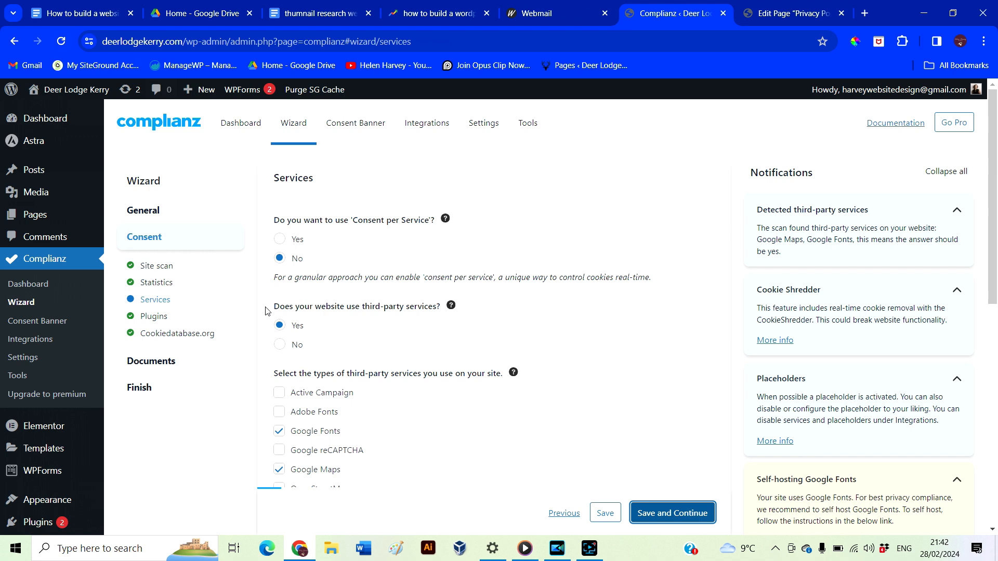
# Answer No to 'Will you self-host Google Fonts?' and save the Services answers
pyautogui.moveTo(452, 308)
pyautogui.scroll(-3, 403, 437)
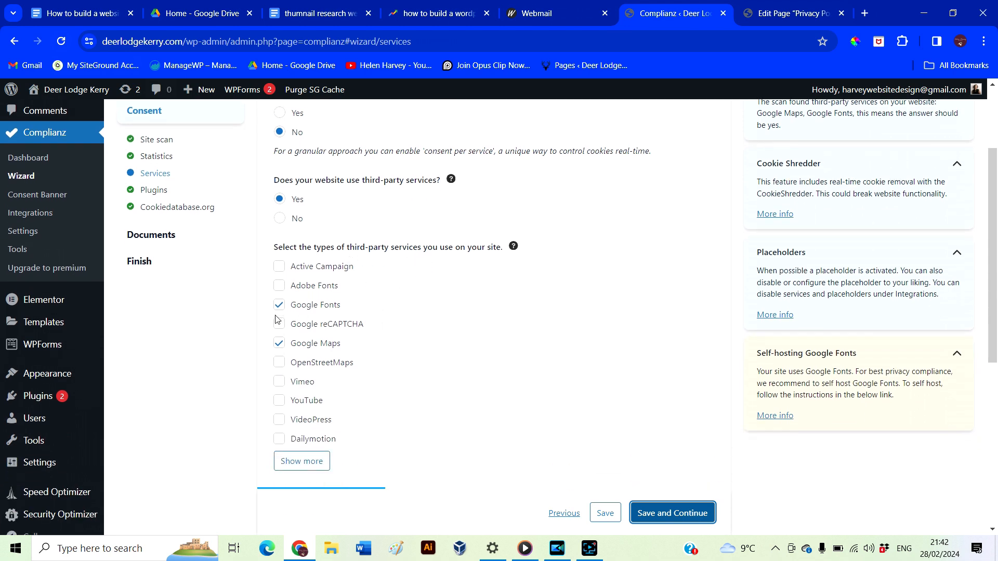
pyautogui.scroll(-1, 461, 393)
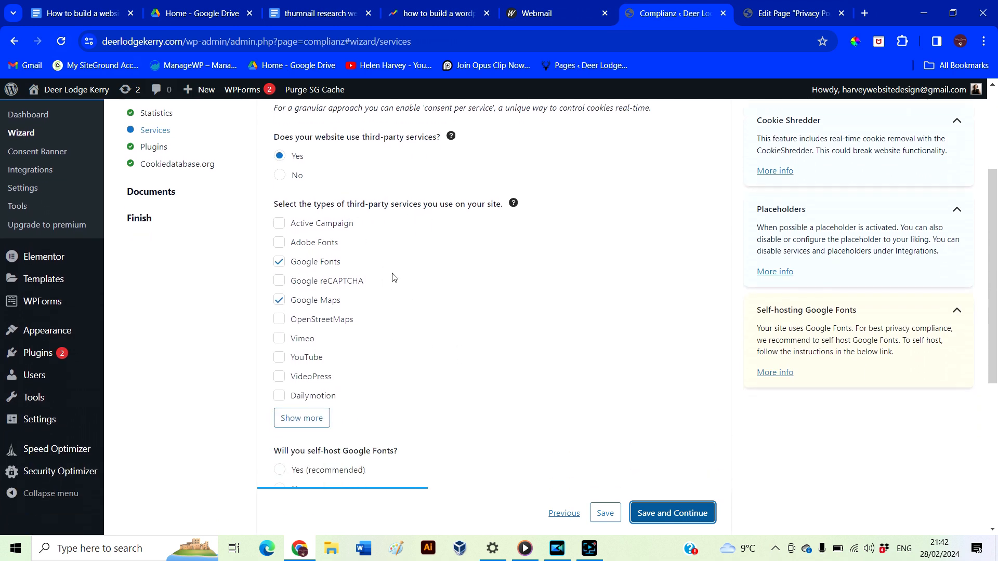
pyautogui.scroll(-1, 356, 405)
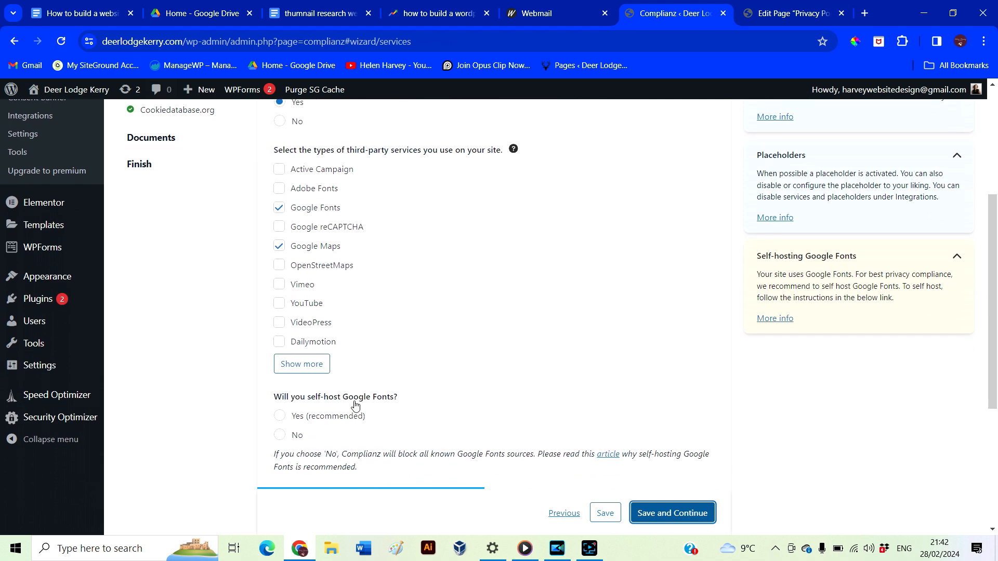
pyautogui.click(291, 432)
pyautogui.scroll(-2, 311, 416)
pyautogui.scroll(-1, 347, 420)
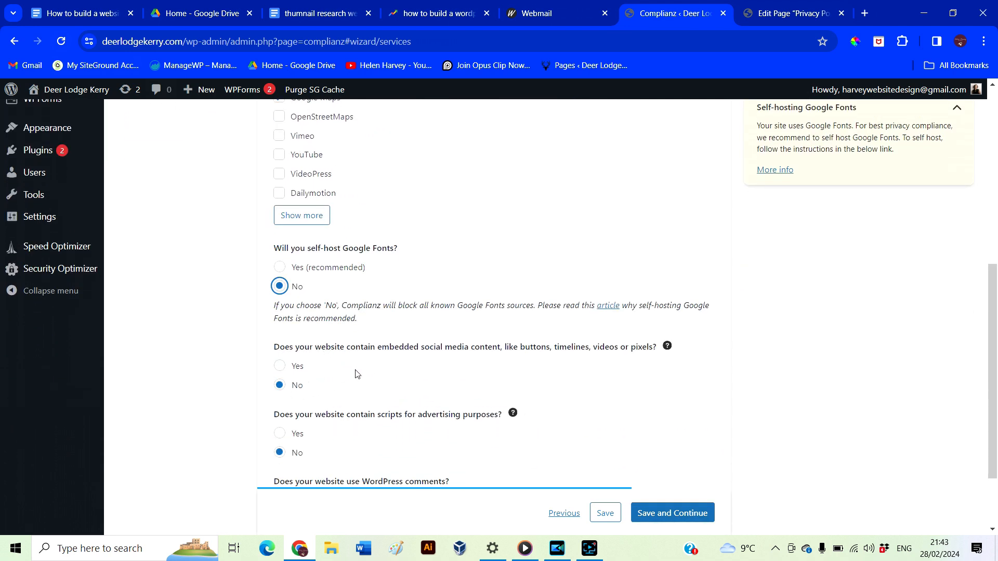
pyautogui.scroll(-1, 369, 382)
pyautogui.scroll(-1, 369, 382)
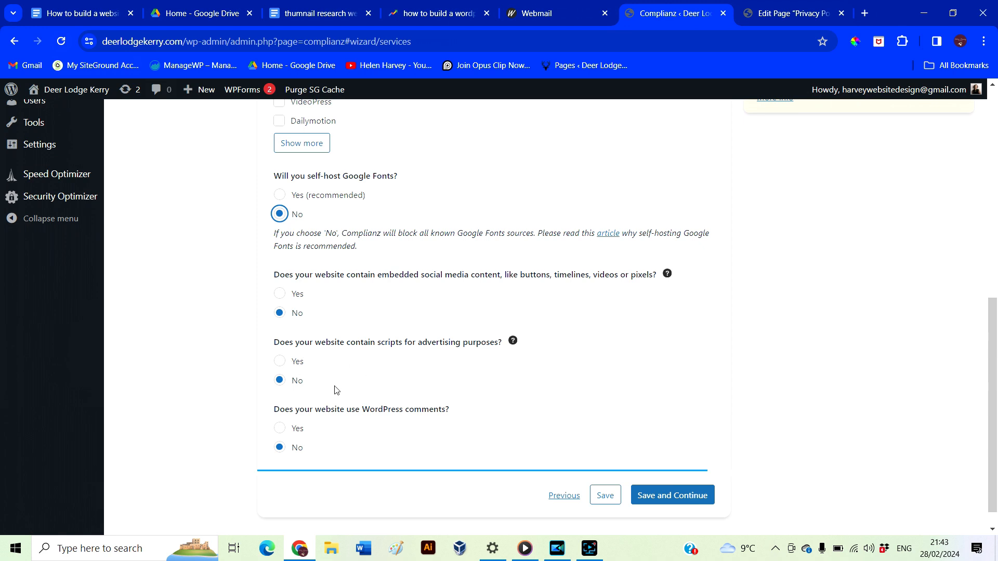
pyautogui.scroll(-1, 342, 445)
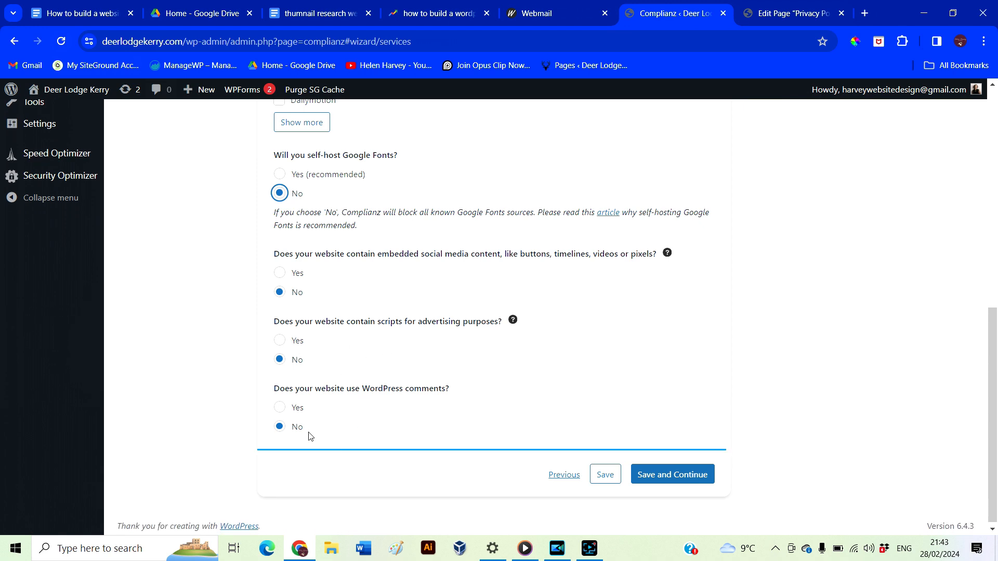
pyautogui.click(697, 475)
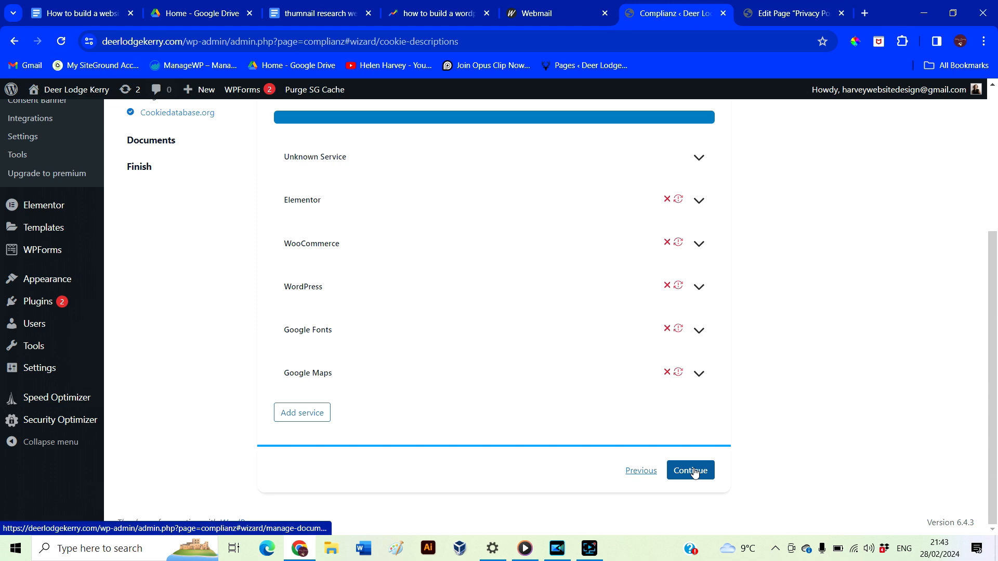
# Move past cookie descriptions and create the missing Cookie Policy (EU) page
pyautogui.click(691, 470)
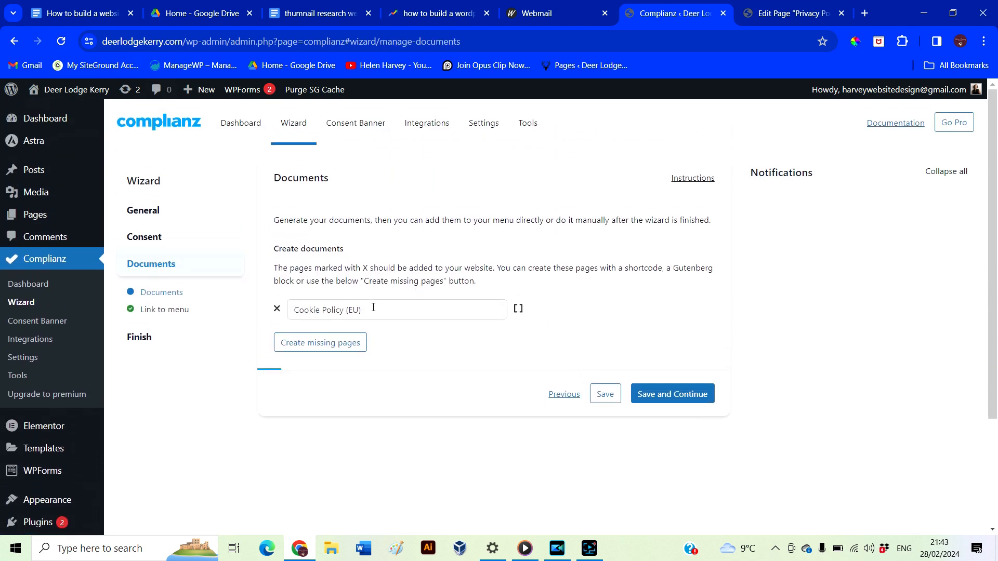
pyautogui.click(647, 395)
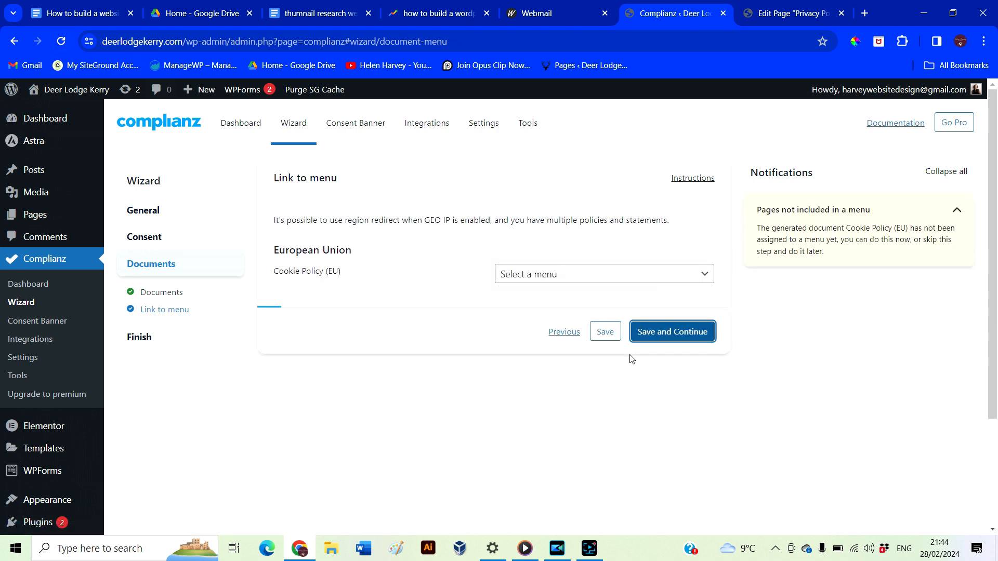
# Choose 'Menu' in the Cookie Policy (EU) 'Select a menu' dropdown
pyautogui.click(590, 283)
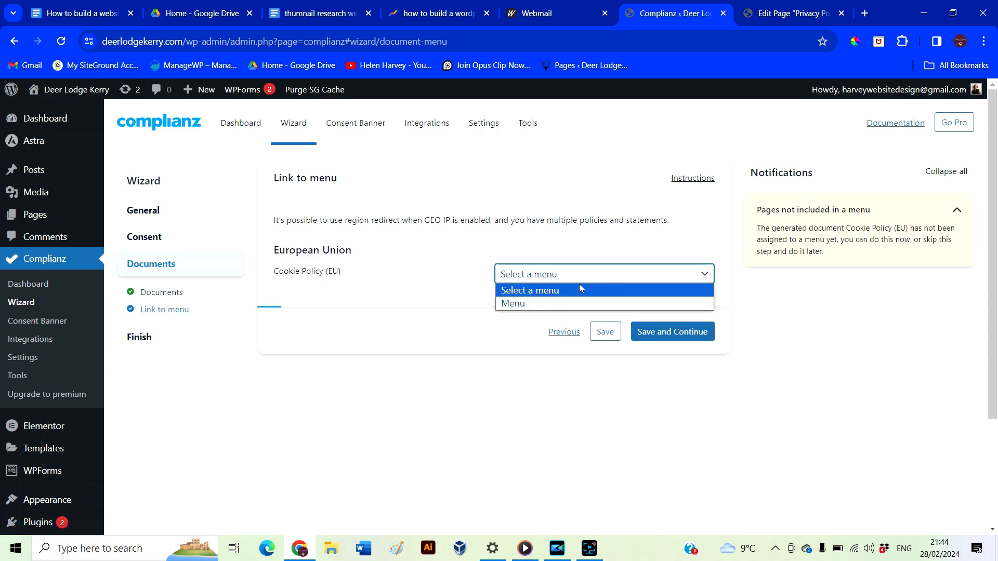
pyautogui.click(530, 305)
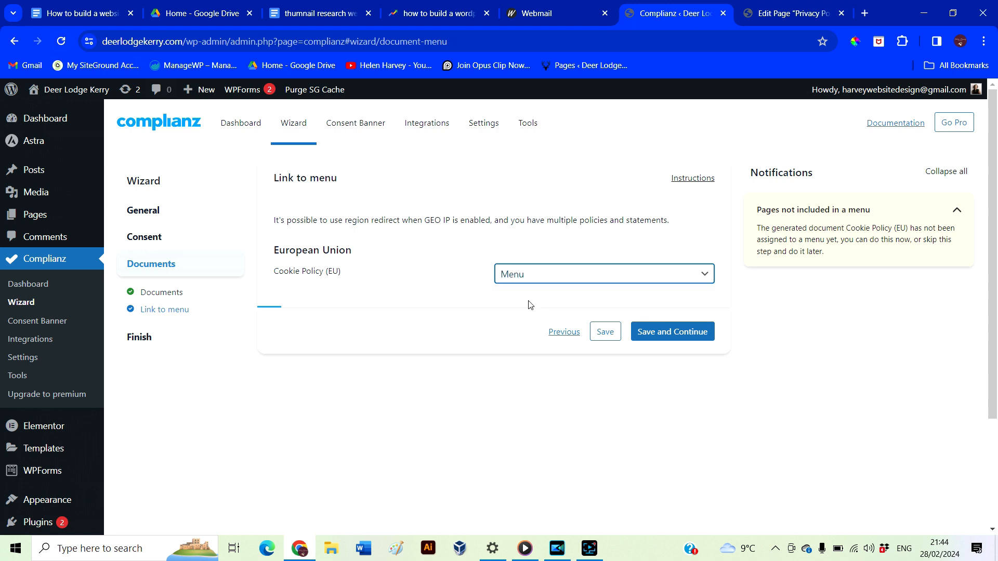
pyautogui.click(533, 278)
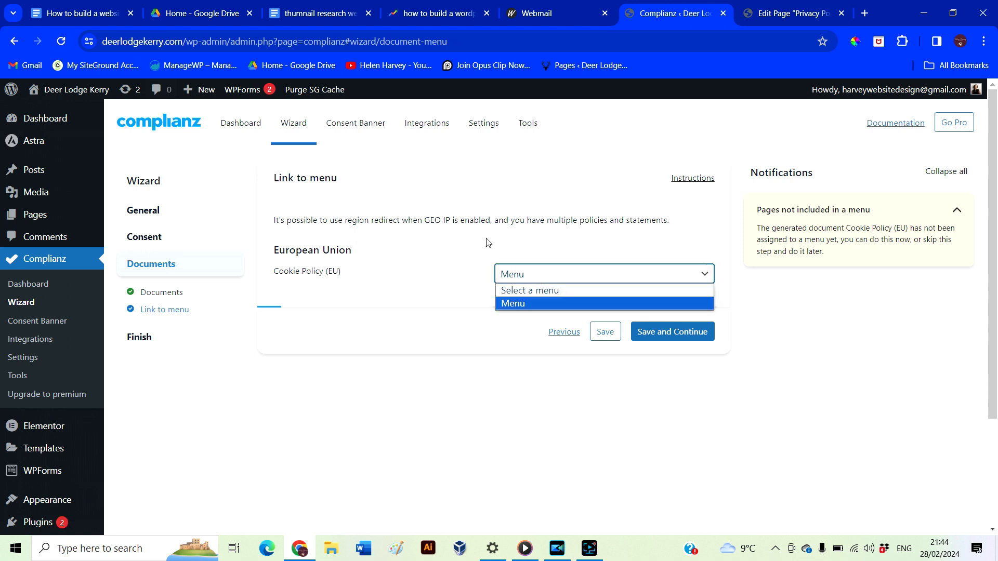
pyautogui.click(524, 247)
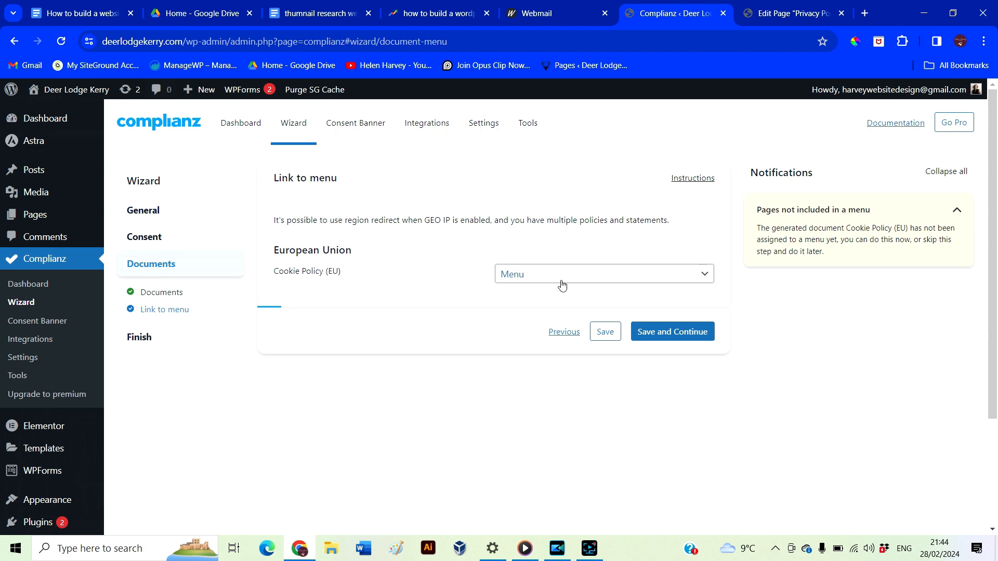
# Leave the Cookie Policy (EU) off every menu and advance the Complianz wizard to Finish
pyautogui.click(562, 285)
pyautogui.click(657, 332)
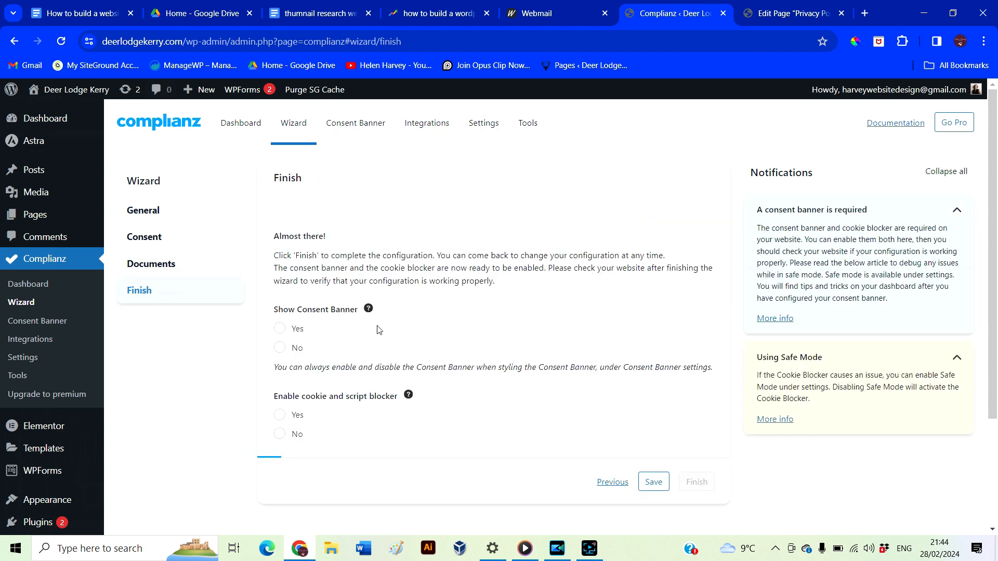
# Finish the Complianz wizard with Show Consent Banner set to Yes and the cookie blocker set to No
pyautogui.click(279, 329)
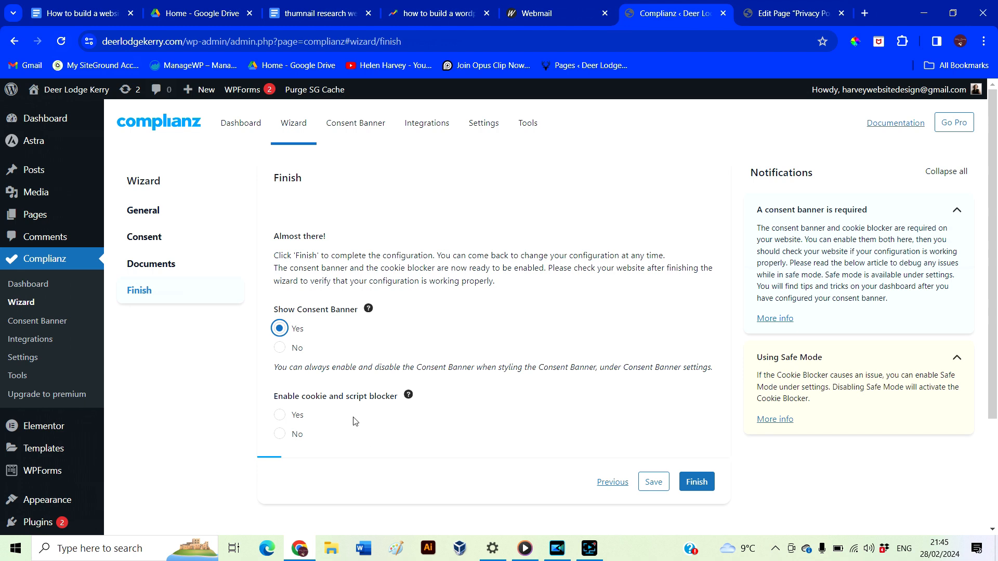
pyautogui.scroll(-1, 353, 421)
pyautogui.click(280, 367)
pyautogui.moveTo(409, 349)
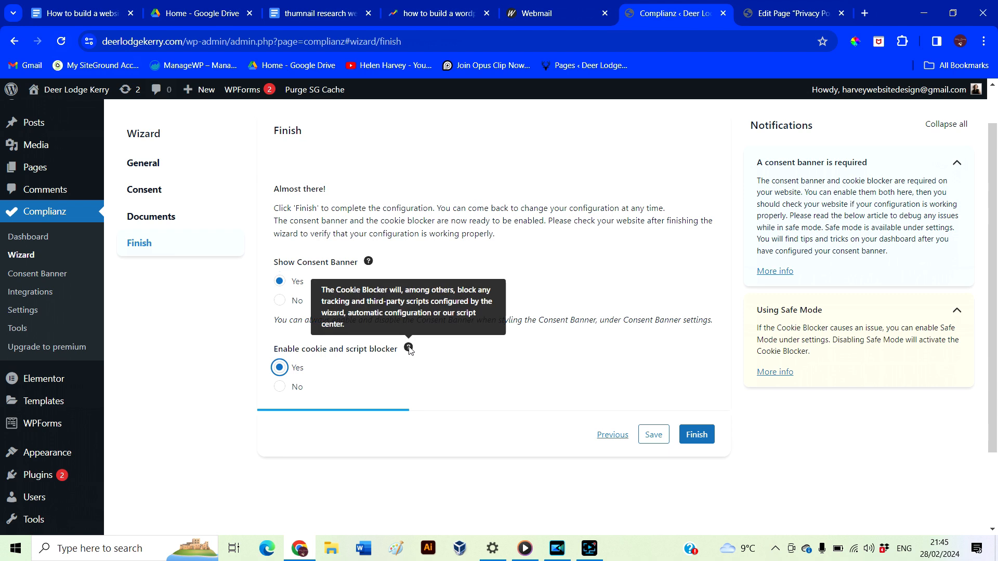
pyautogui.click(279, 386)
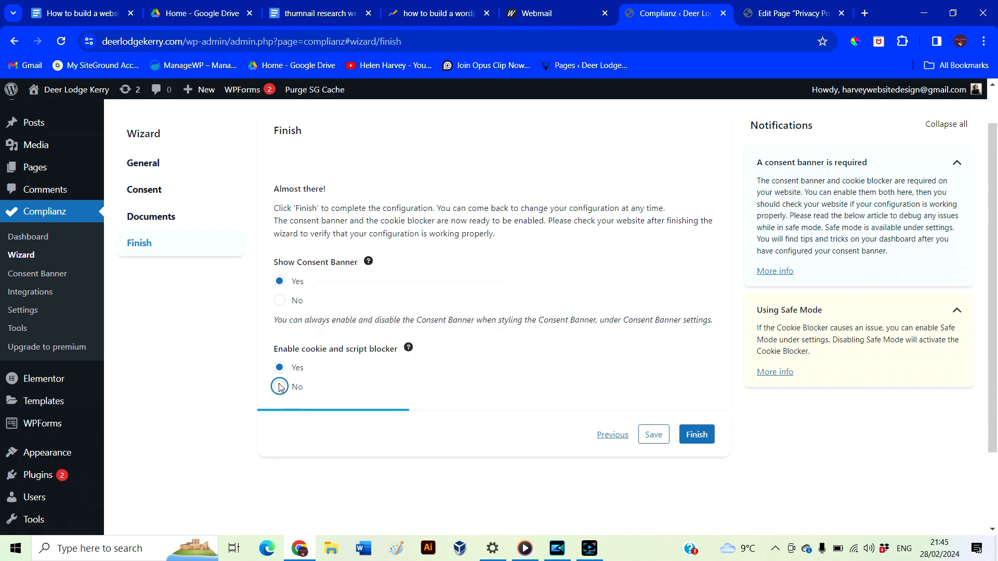
pyautogui.click(695, 436)
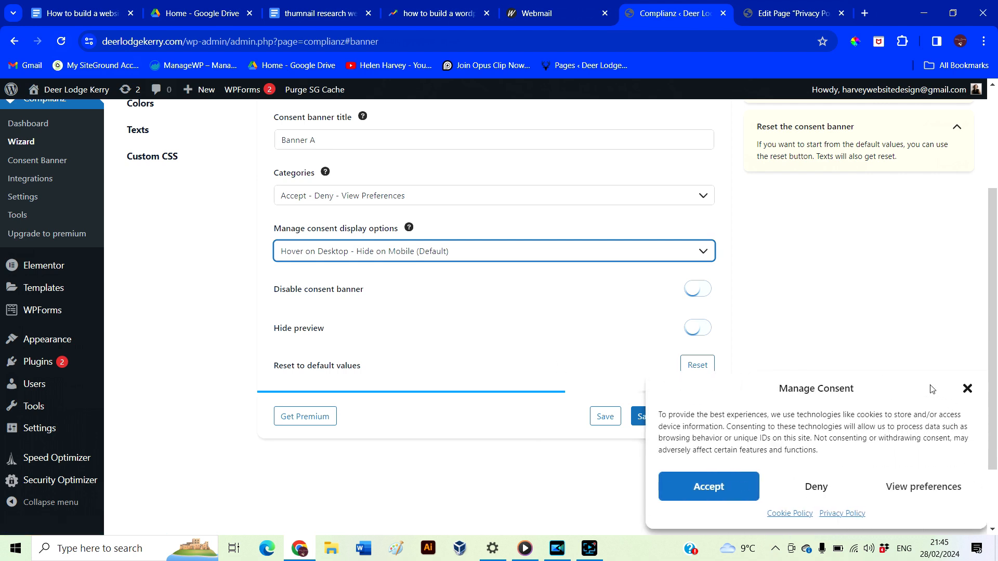
# Keep the consent banner and its preview enabled, and save the general banner options
pyautogui.click(794, 498)
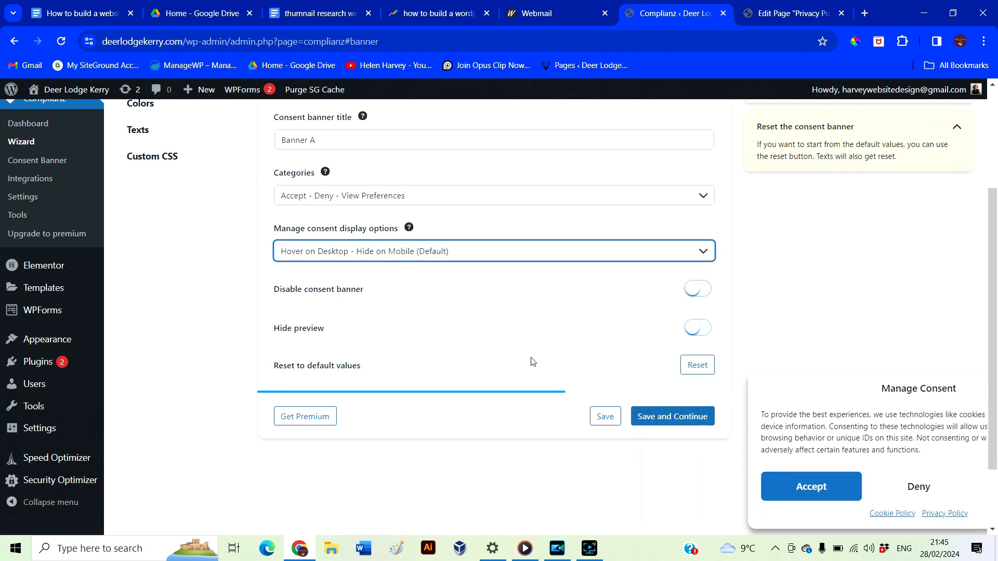
pyautogui.scroll(1, 533, 361)
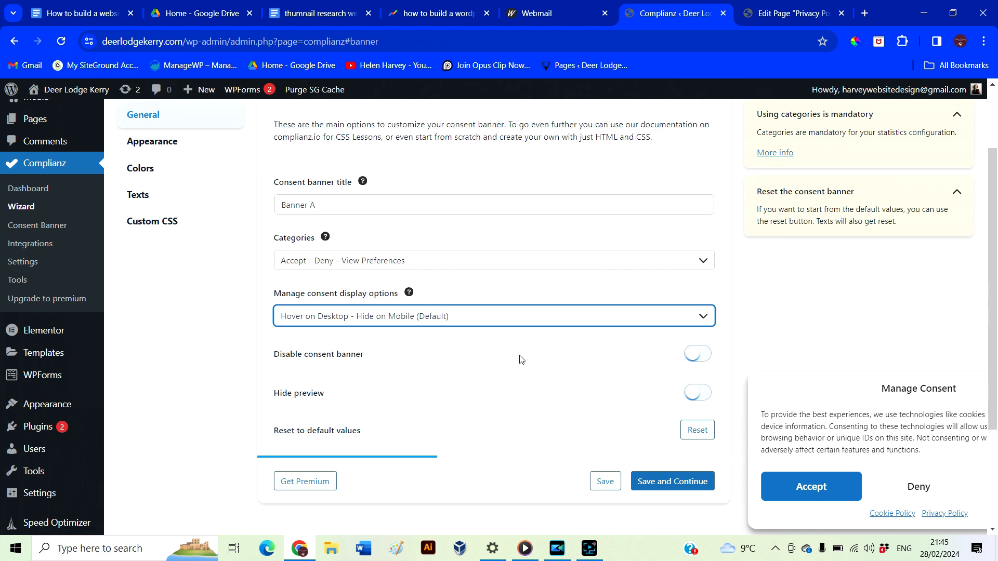
pyautogui.click(696, 358)
pyautogui.click(696, 358)
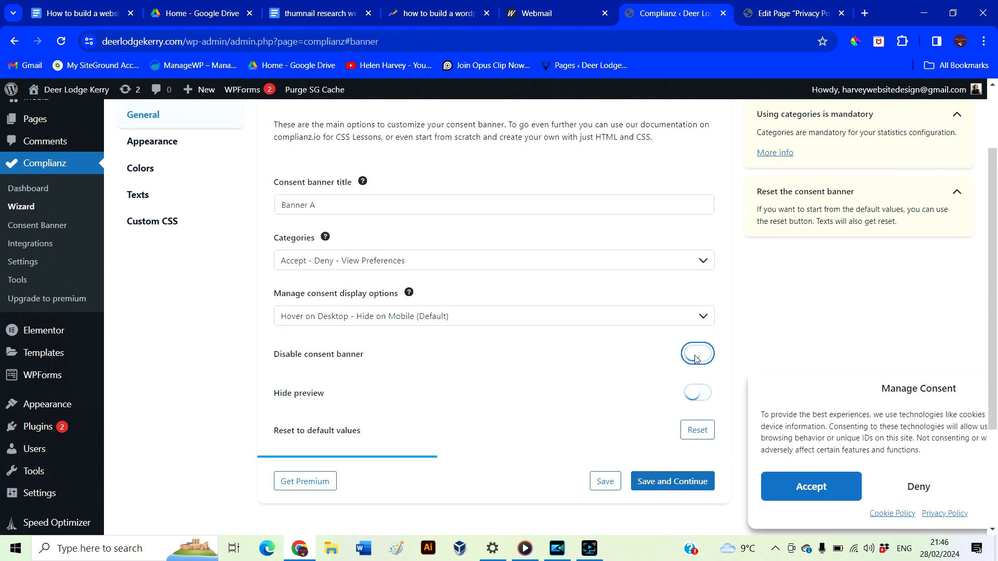
pyautogui.click(695, 395)
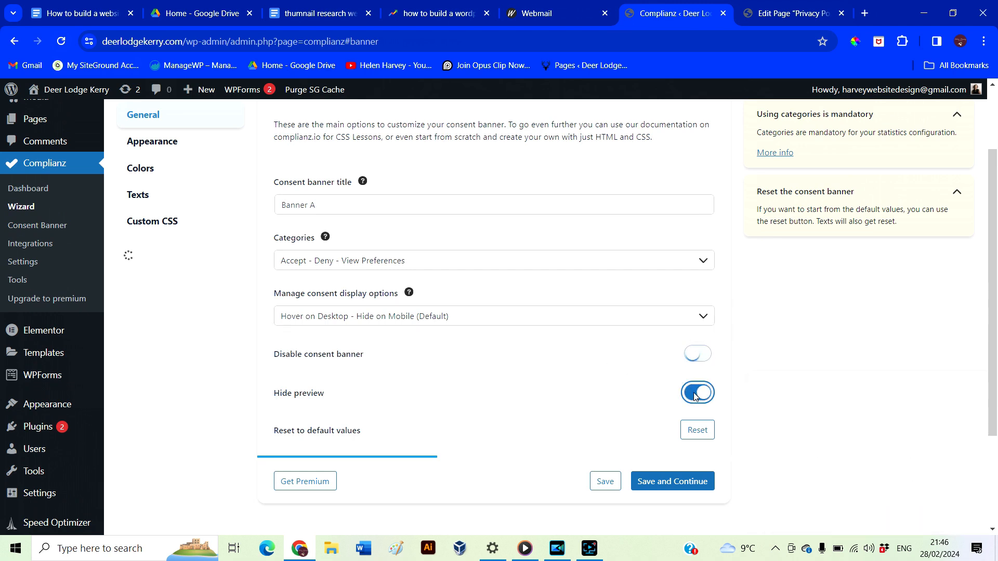
pyautogui.click(695, 395)
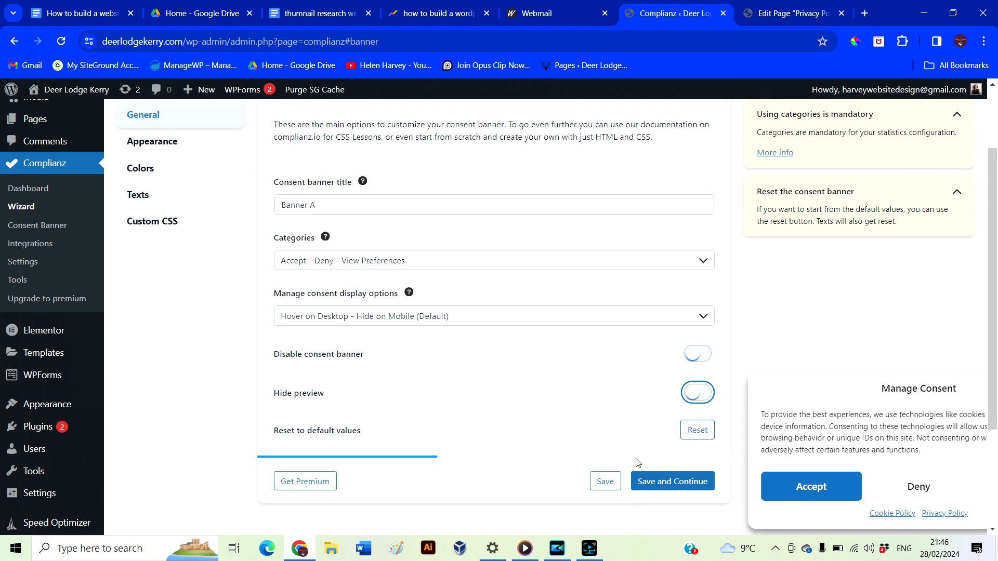
pyautogui.click(640, 479)
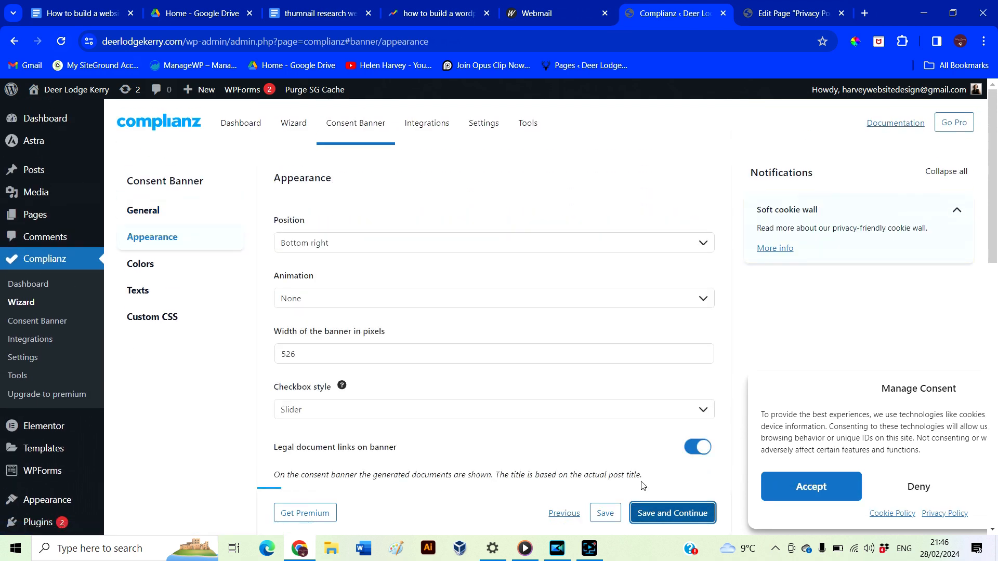
# Set the banner Position to Center, save, and keep the default colours
pyautogui.click(600, 240)
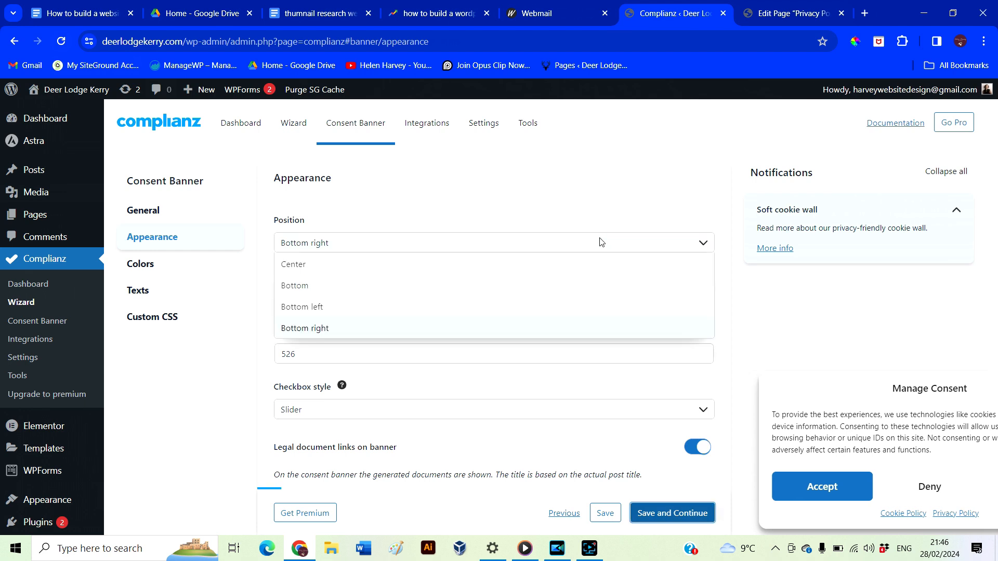
pyautogui.click(331, 266)
pyautogui.scroll(-15, 452, 329)
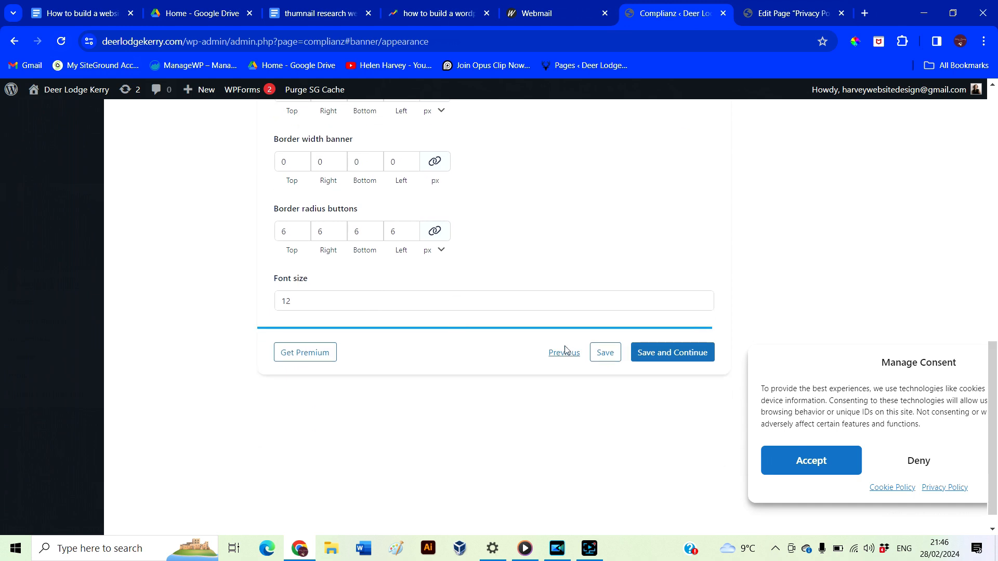
pyautogui.click(690, 353)
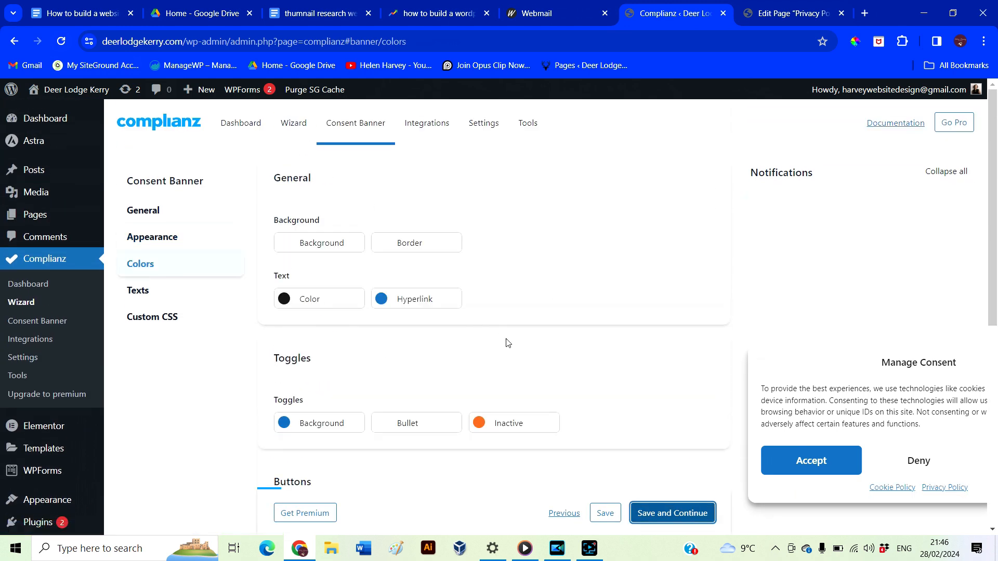
pyautogui.scroll(-6, 508, 343)
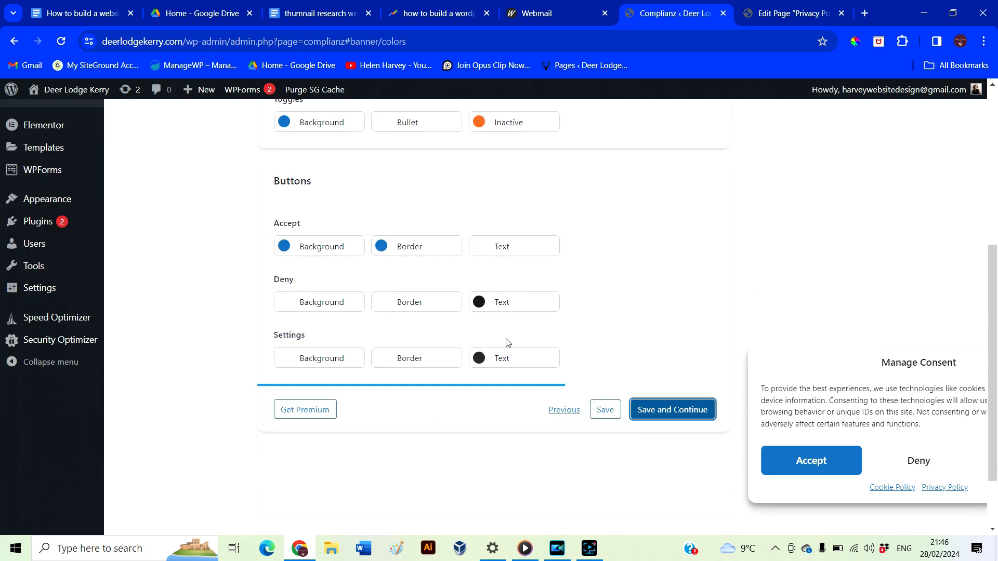
pyautogui.scroll(-2, 508, 343)
pyautogui.click(677, 332)
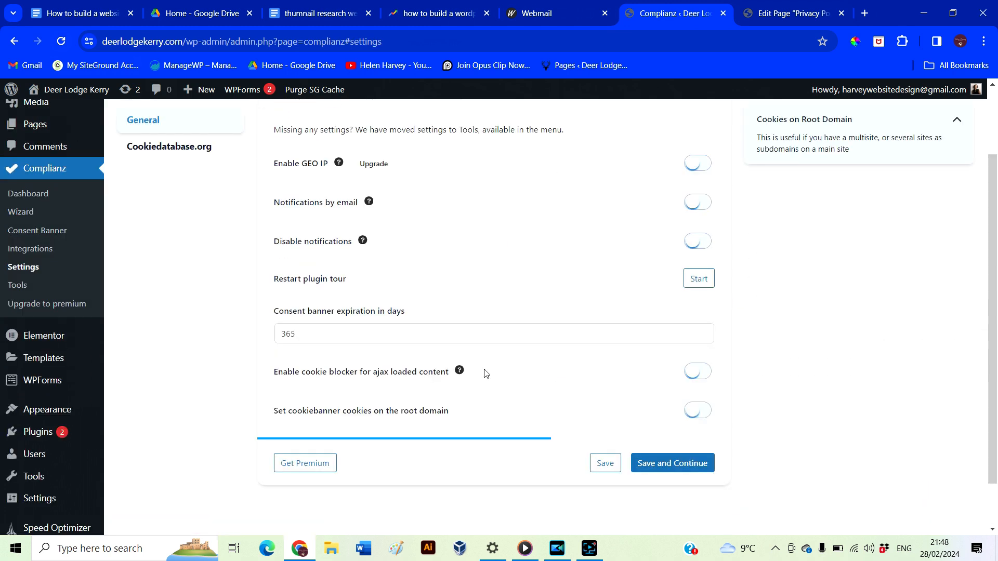
# Save the Settings and Cookiedatabase.org pages, then disable safe mode in Tools and save
pyautogui.scroll(-2, 485, 373)
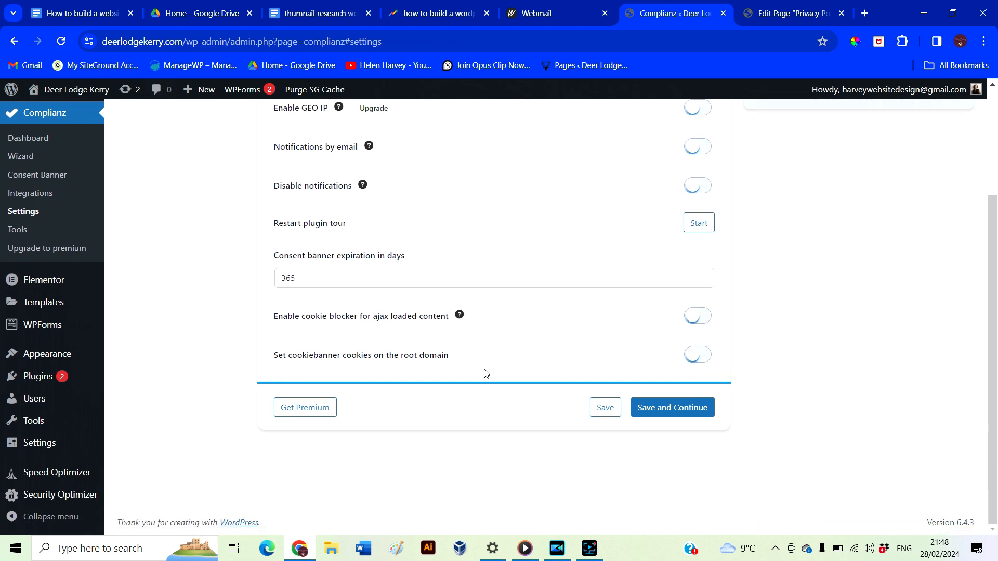
pyautogui.click(668, 408)
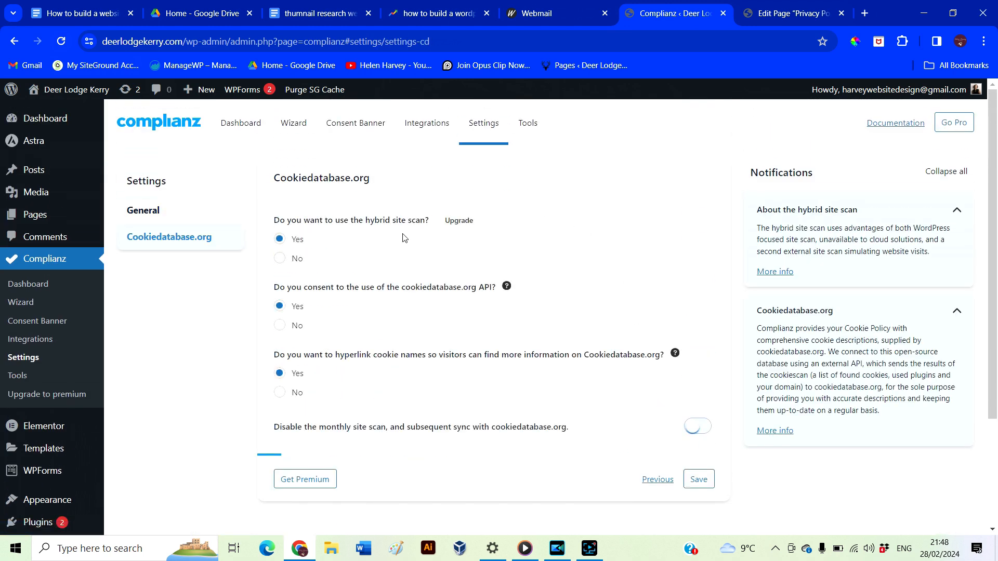
pyautogui.scroll(-1, 602, 404)
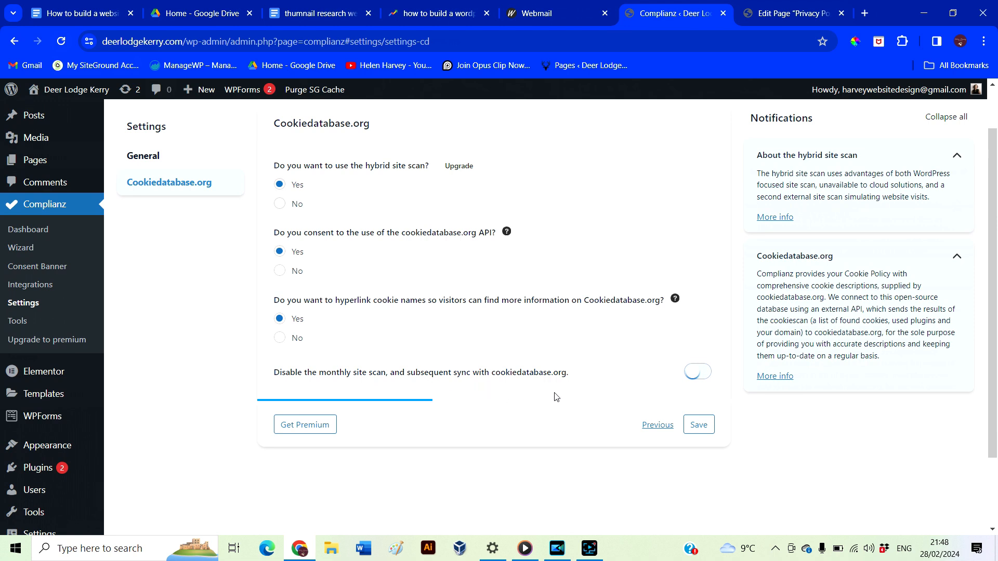
pyautogui.click(689, 427)
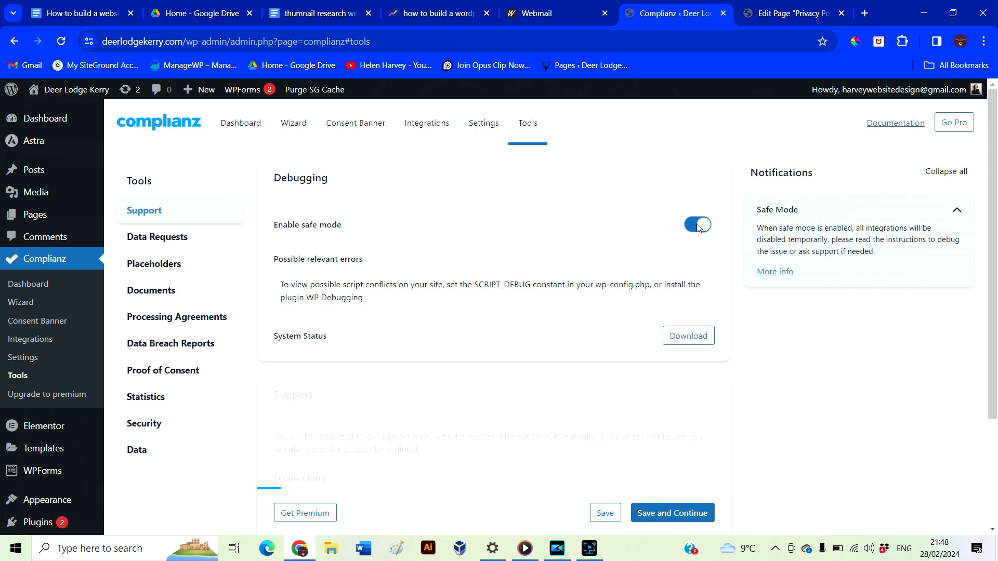
pyautogui.click(698, 225)
pyautogui.click(672, 513)
pyautogui.scroll(-1, 576, 385)
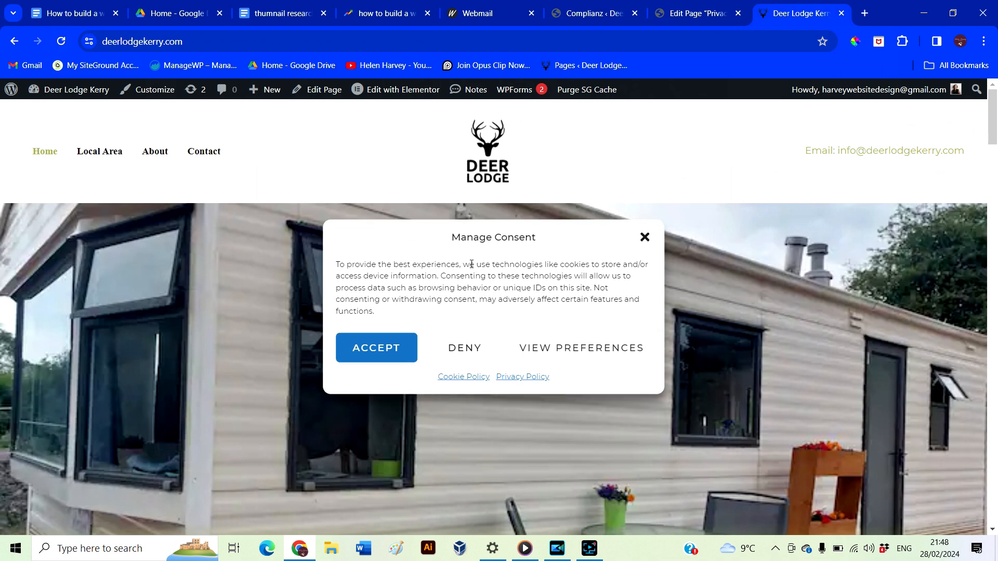
# Accept cookies on the live site, then reopen the consent dialog to review its categories and close it
pyautogui.click(398, 347)
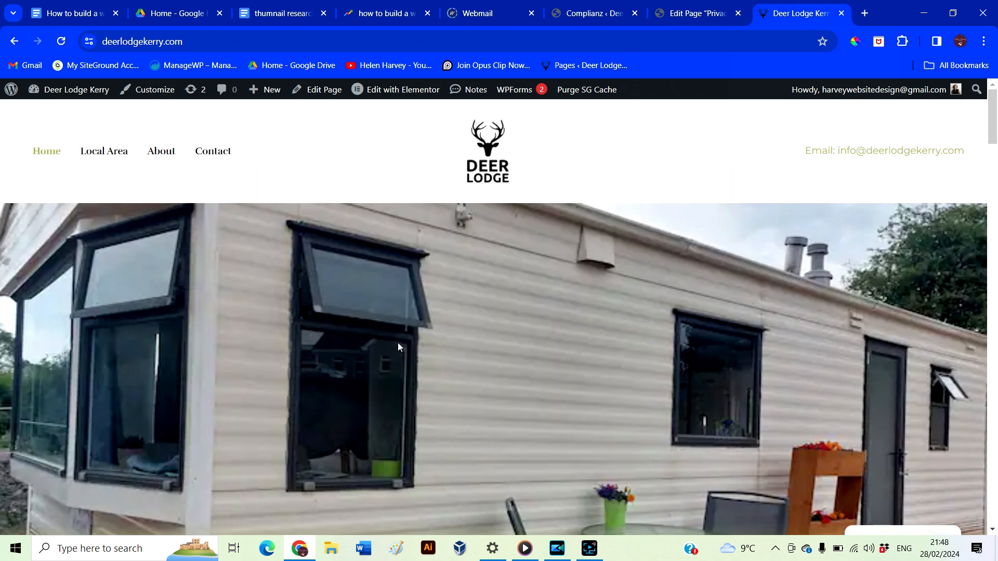
pyautogui.scroll(-5, 527, 404)
pyautogui.scroll(-2, 526, 403)
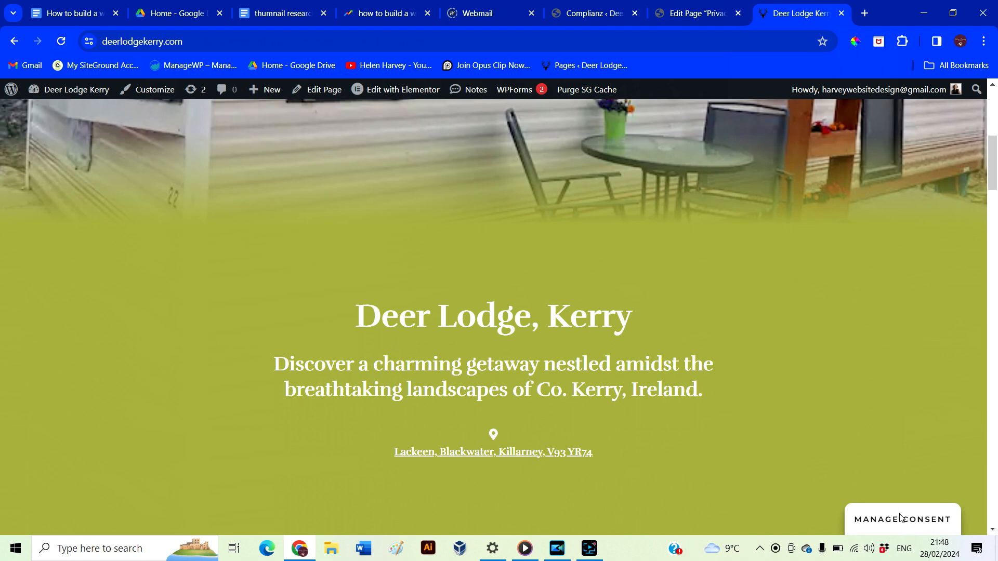
pyautogui.click(901, 517)
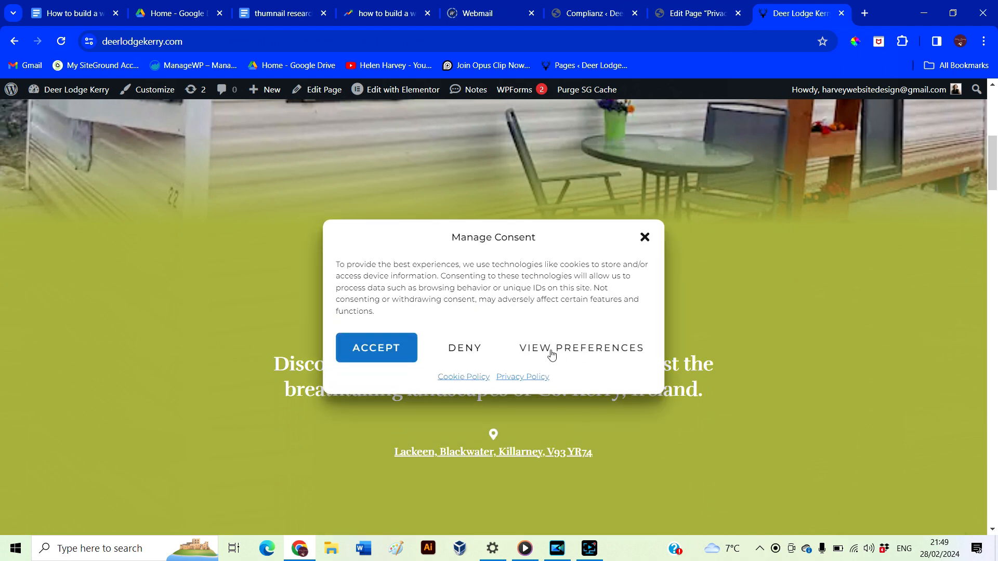
pyautogui.click(552, 355)
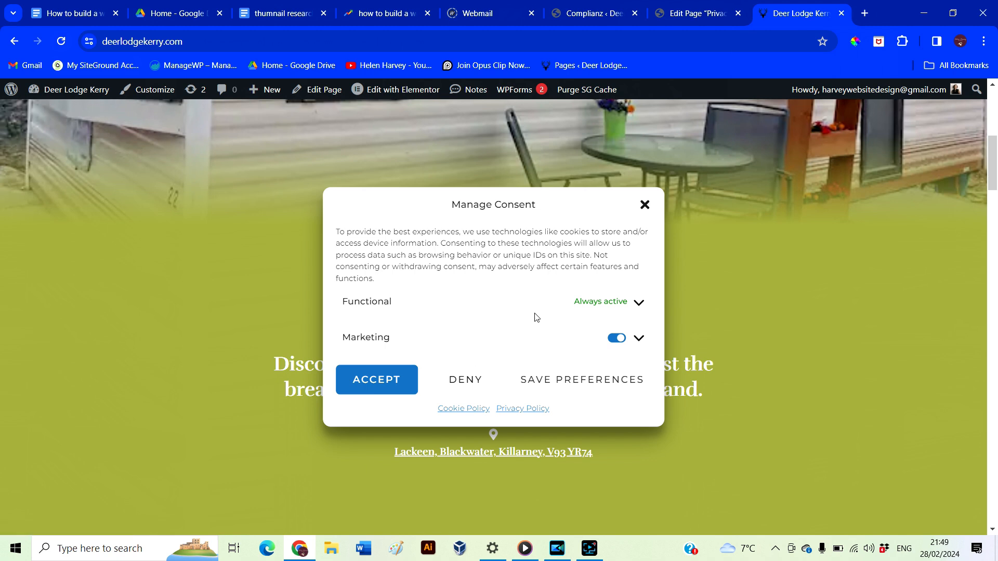
pyautogui.click(630, 305)
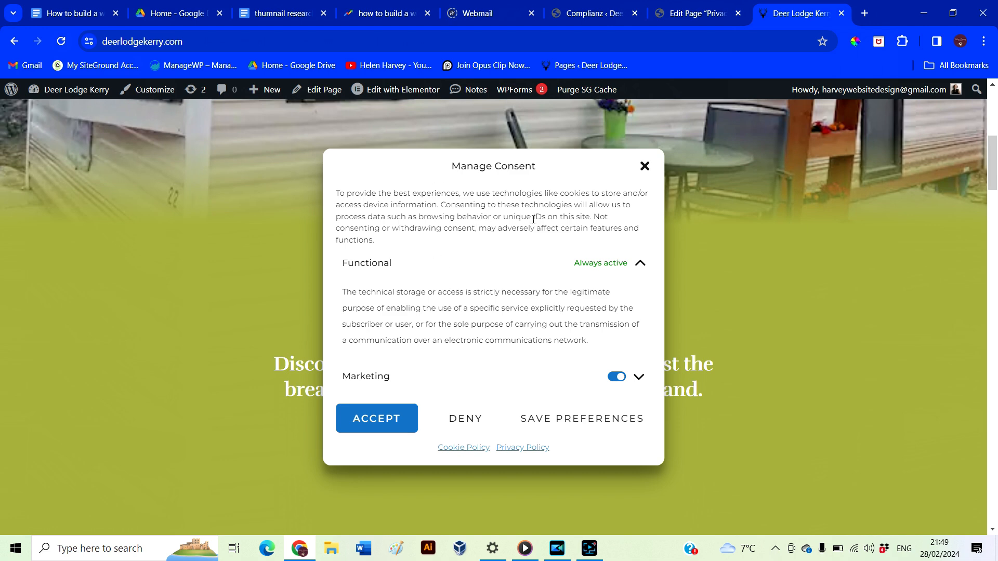
pyautogui.click(644, 166)
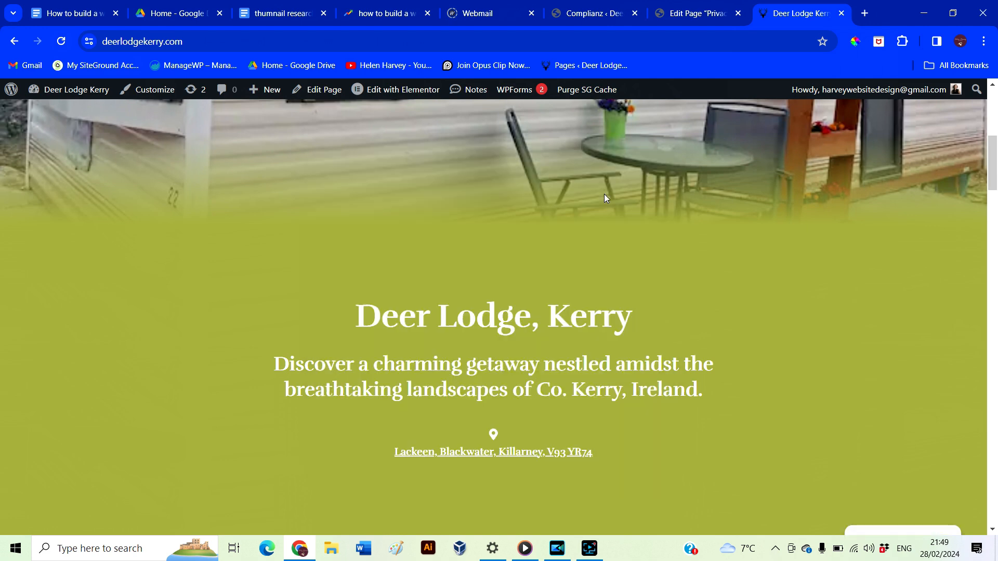
# Scroll through the live Deer Lodge Kerry homepage to review it
pyautogui.scroll(-20, 655, 464)
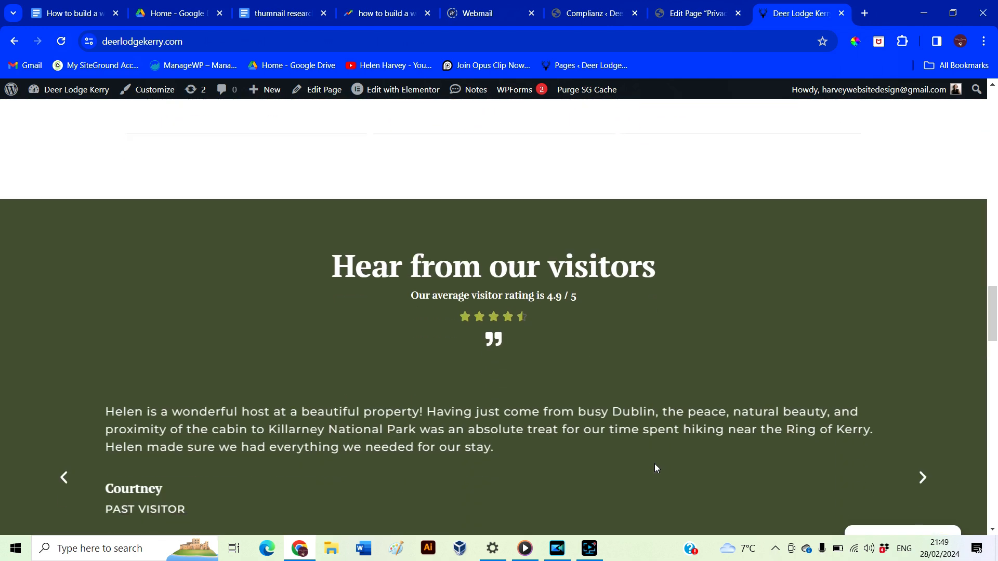
pyautogui.scroll(-15, 654, 463)
pyautogui.scroll(10, 654, 464)
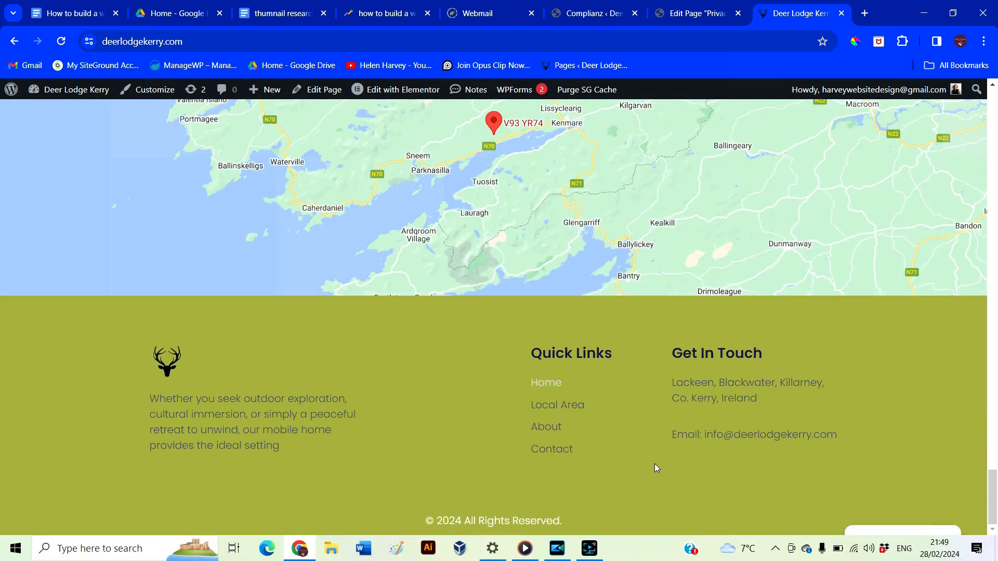
pyautogui.scroll(20, 654, 463)
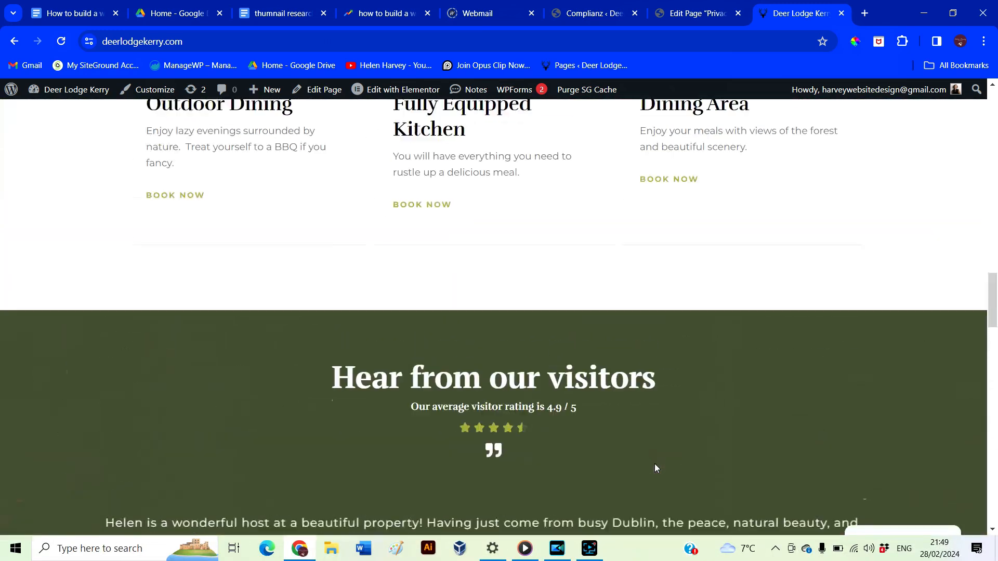
pyautogui.scroll(-7, 654, 464)
pyautogui.scroll(-9, 654, 465)
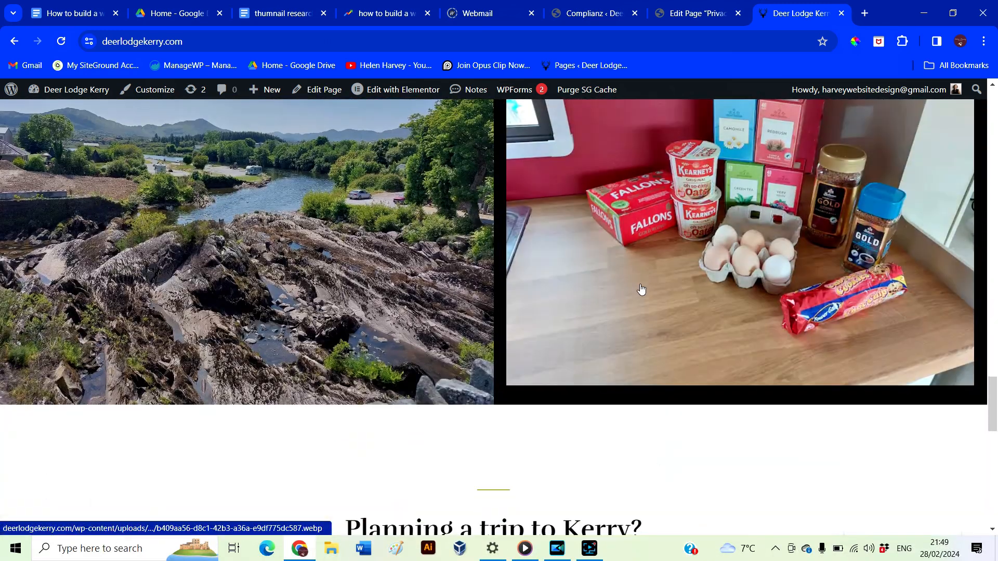
pyautogui.scroll(2, 642, 289)
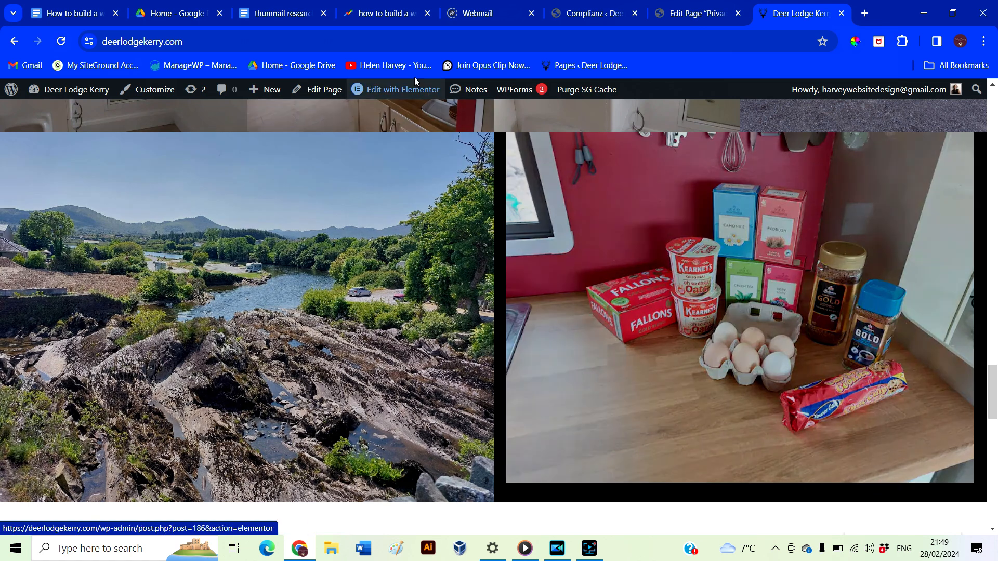
pyautogui.moveTo(410, 97)
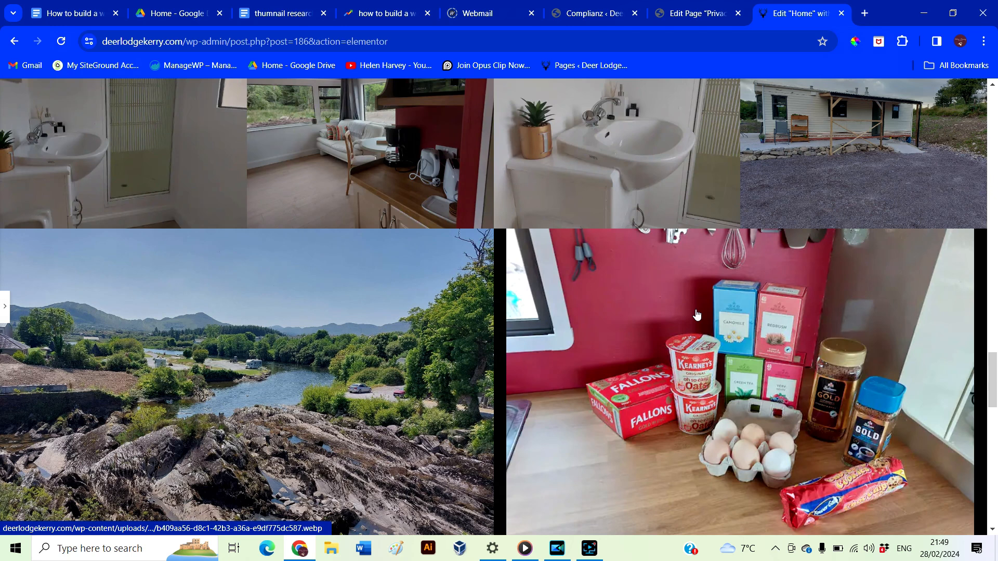
# Set the kitchen groceries photo as the right column's background image
pyautogui.click(697, 315)
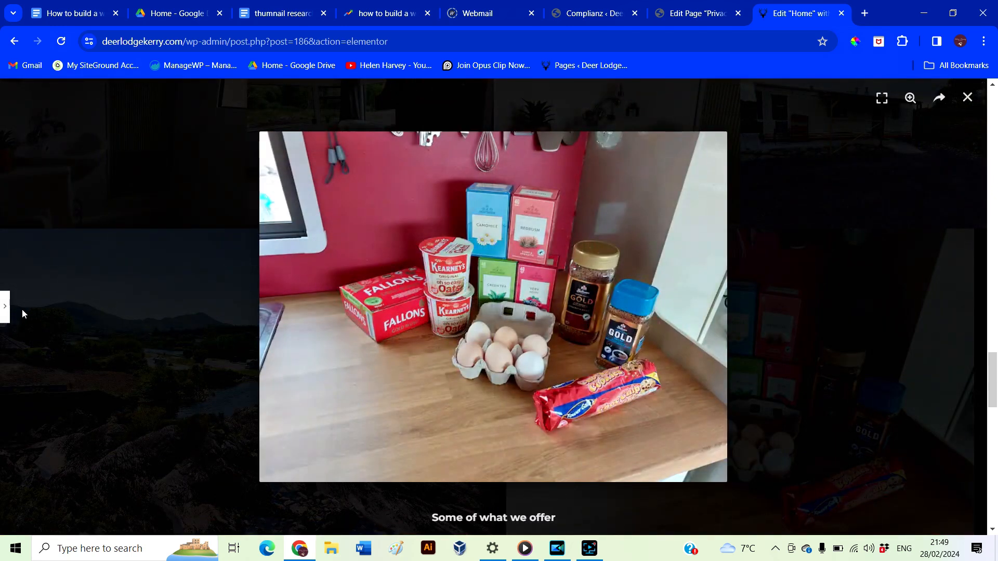
pyautogui.click(5, 307)
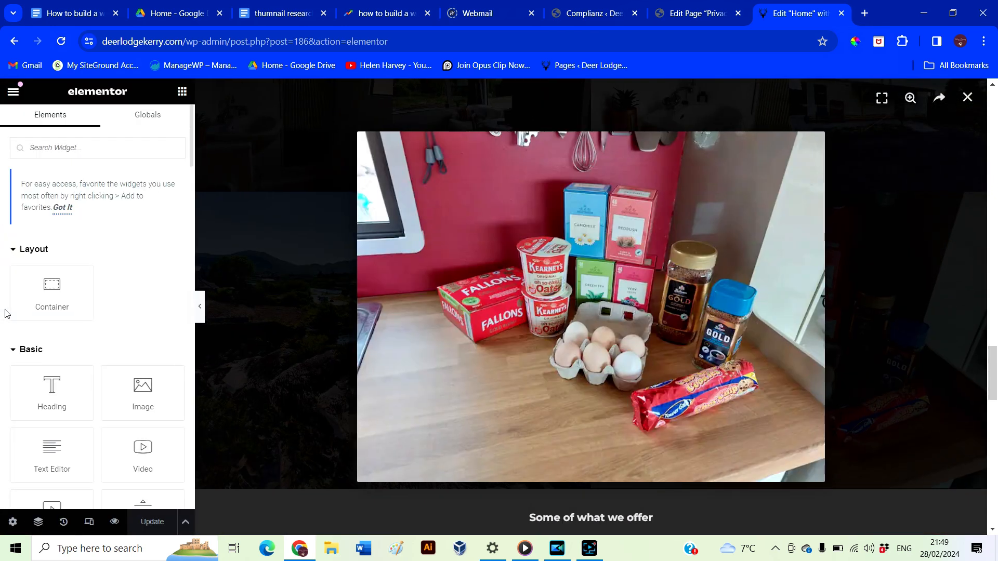
pyautogui.click(345, 288)
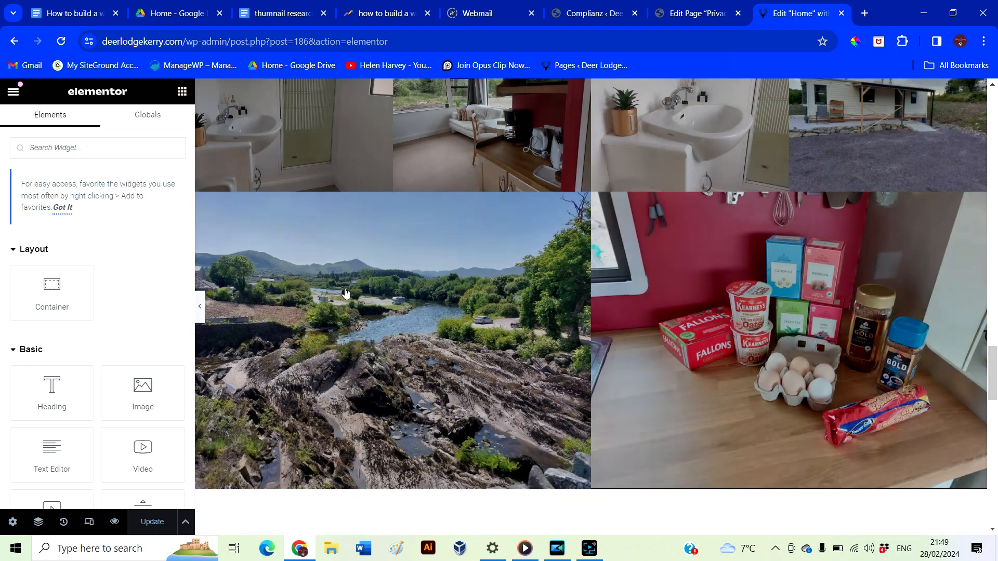
pyautogui.click(599, 201)
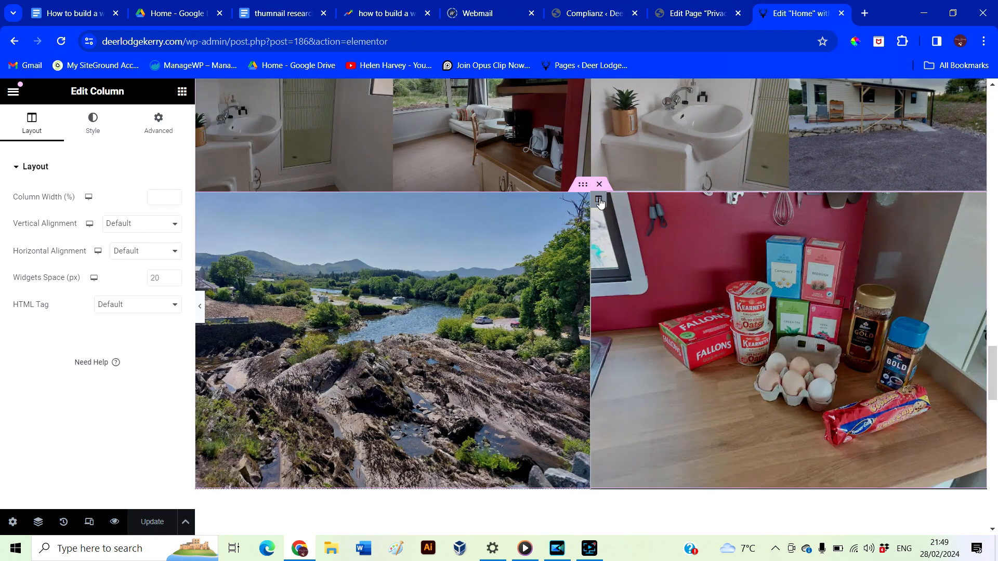
pyautogui.click(93, 128)
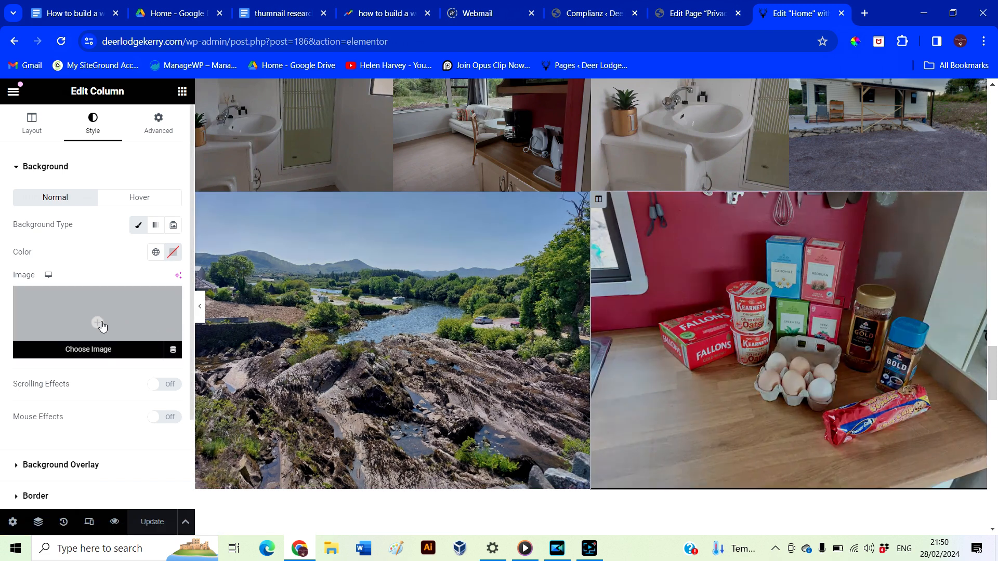
pyautogui.click(102, 326)
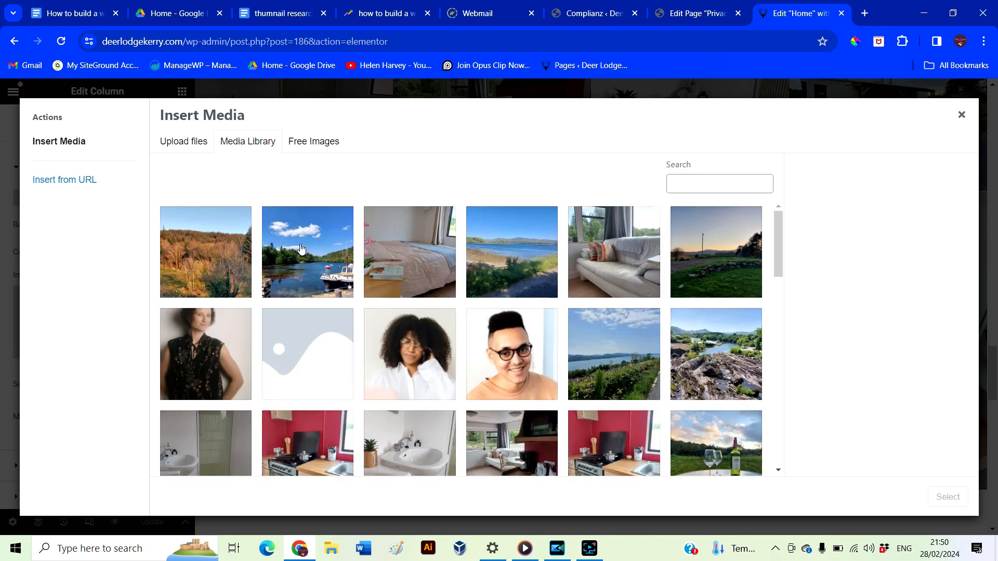
pyautogui.scroll(-4, 468, 307)
pyautogui.click(322, 352)
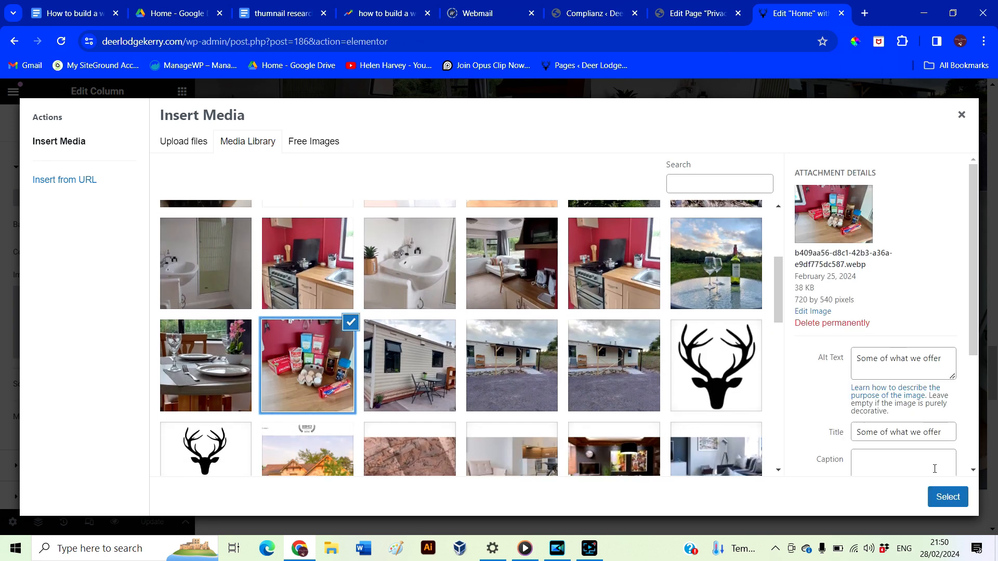
pyautogui.click(948, 497)
pyautogui.scroll(-1, 204, 311)
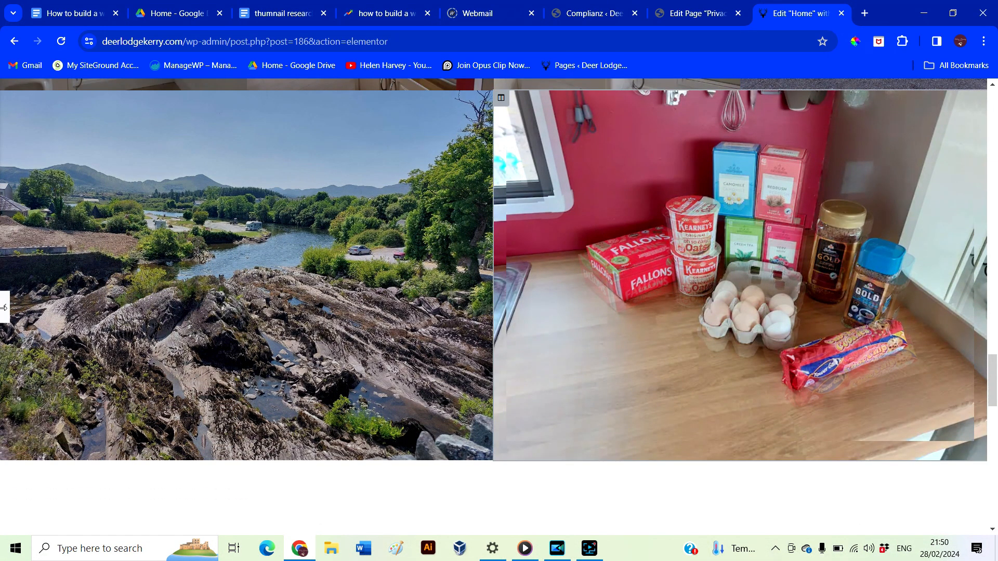
# Delete the separate kitchen image widget, preview the page full width, and open a new browser tab
pyautogui.click(3, 310)
pyautogui.scroll(2, 728, 261)
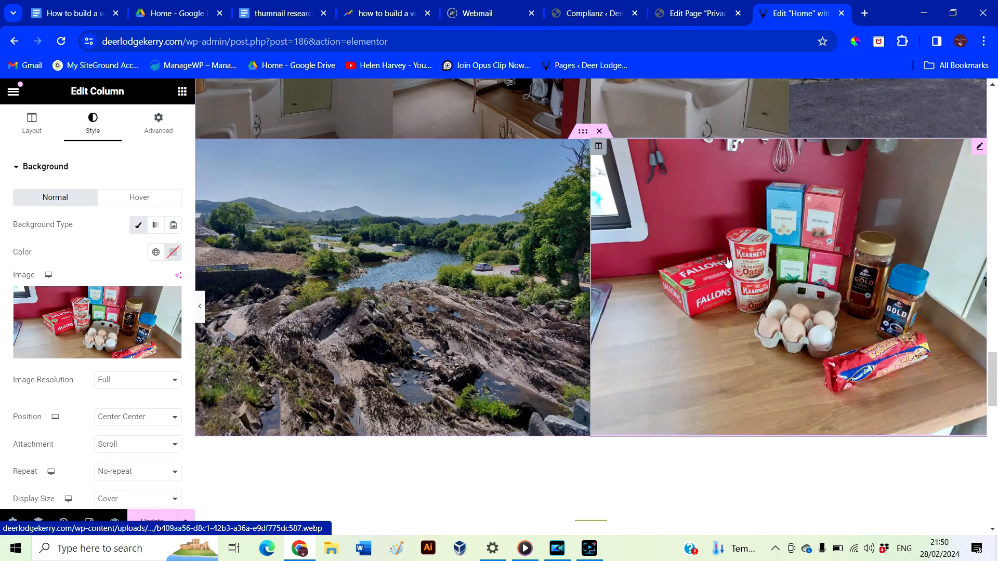
pyautogui.rightClick(981, 150)
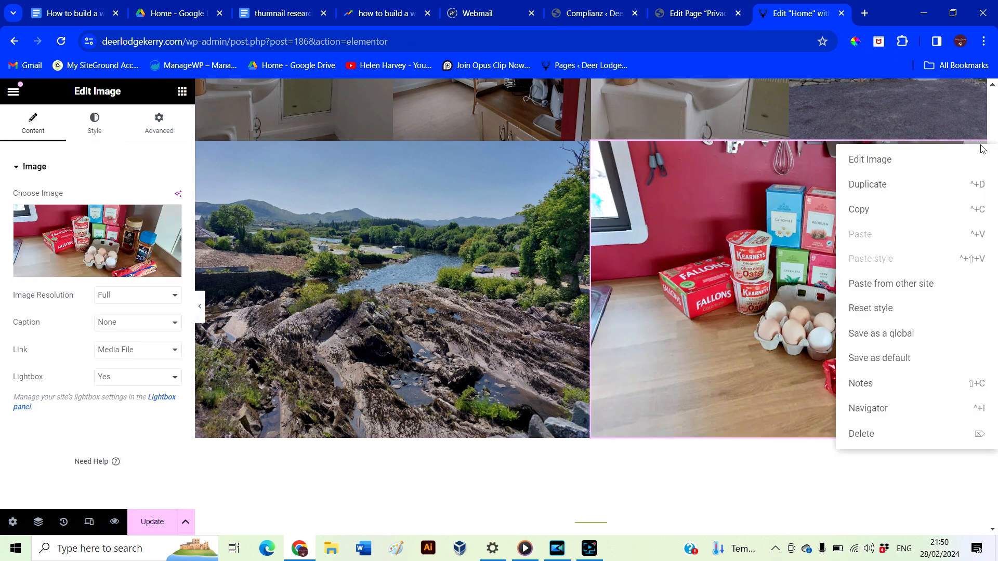
pyautogui.click(862, 434)
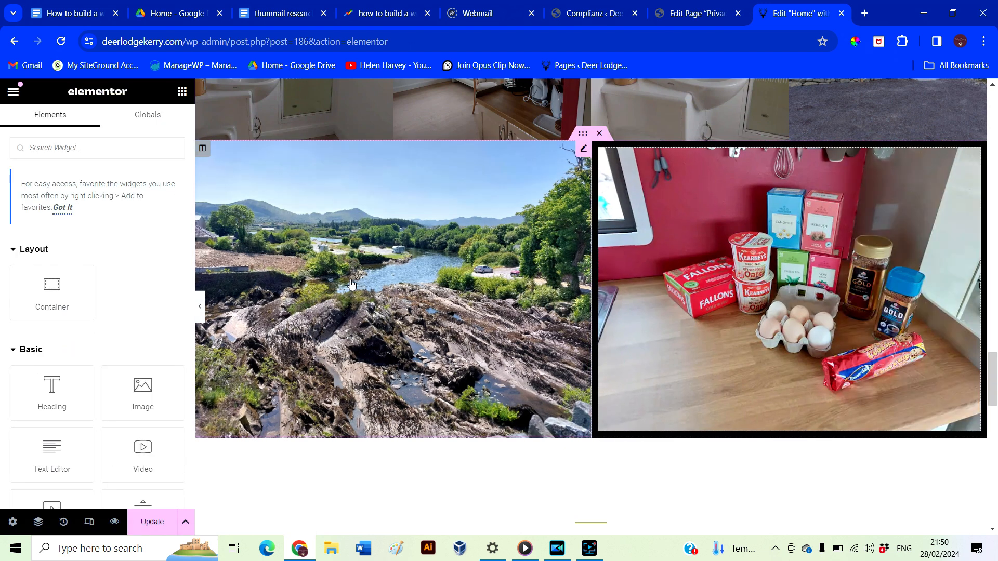
pyautogui.click(201, 306)
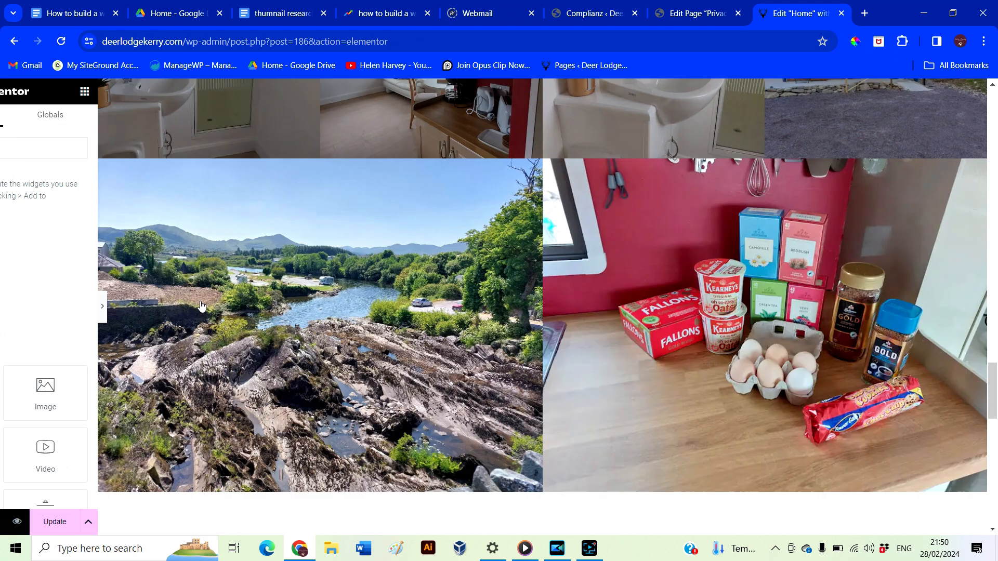
pyautogui.scroll(-4, 400, 422)
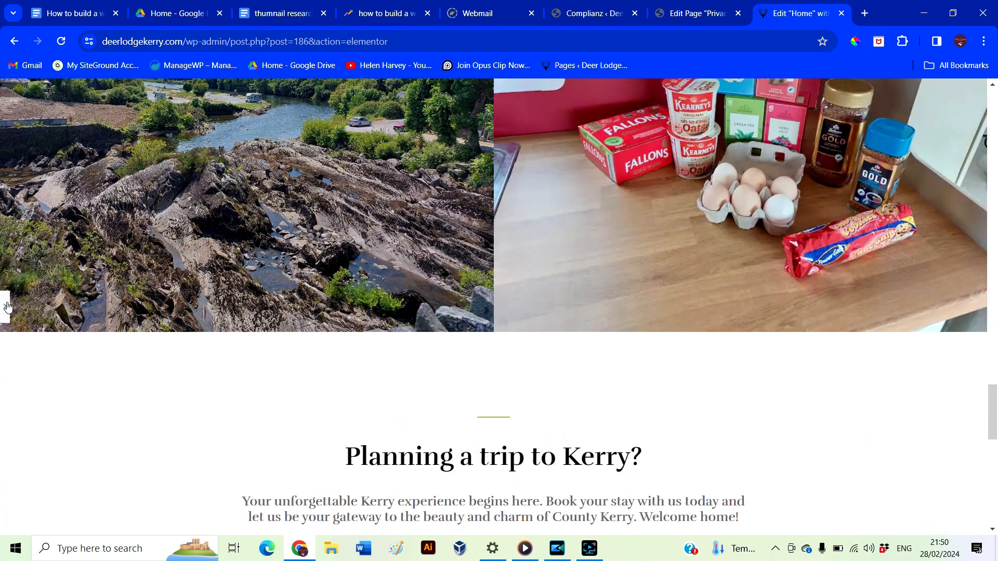
pyautogui.click(8, 307)
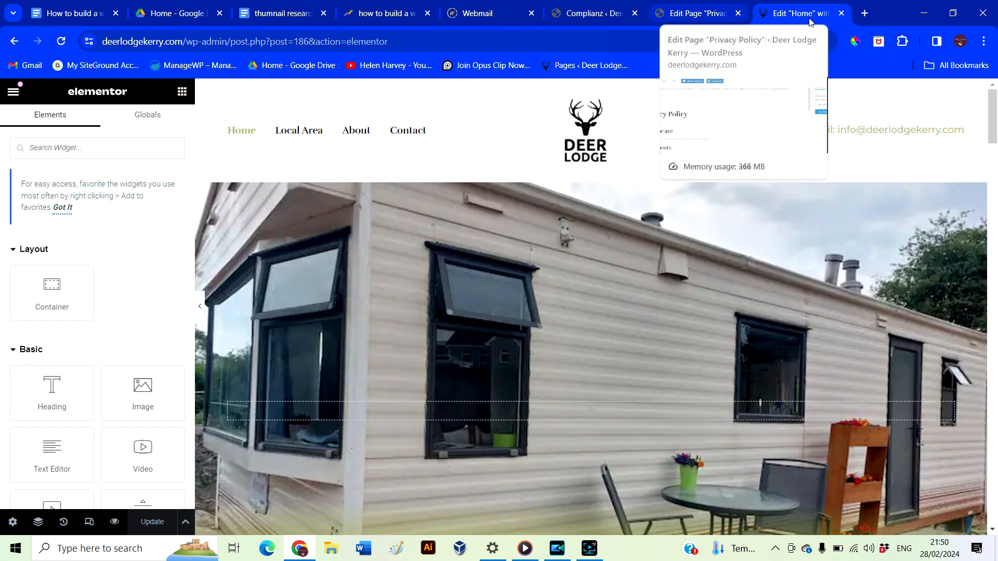
pyautogui.click(865, 14)
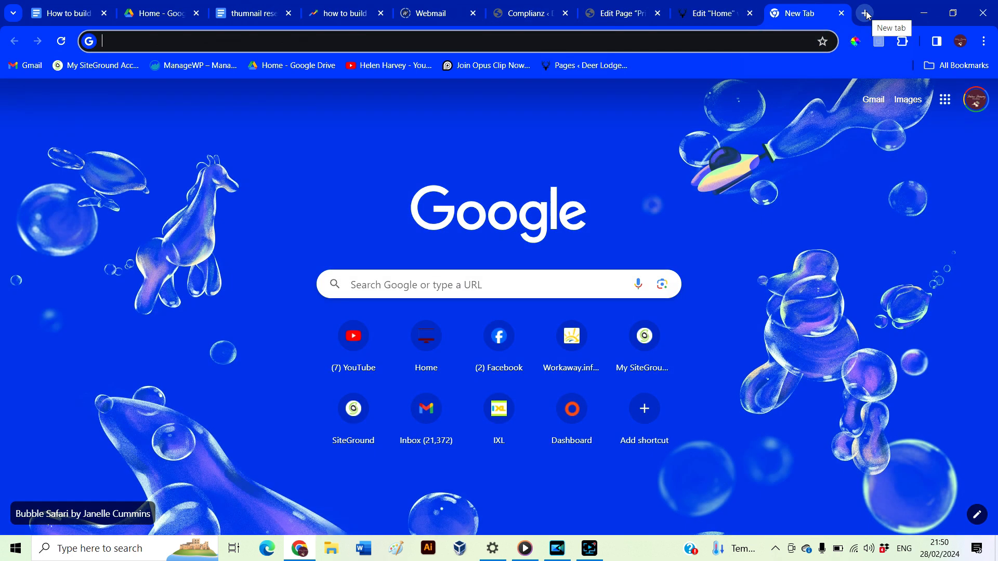
# Search 'google my business' and go to Google Business Profile's Find and manage your business page
pyautogui.click(732, 42)
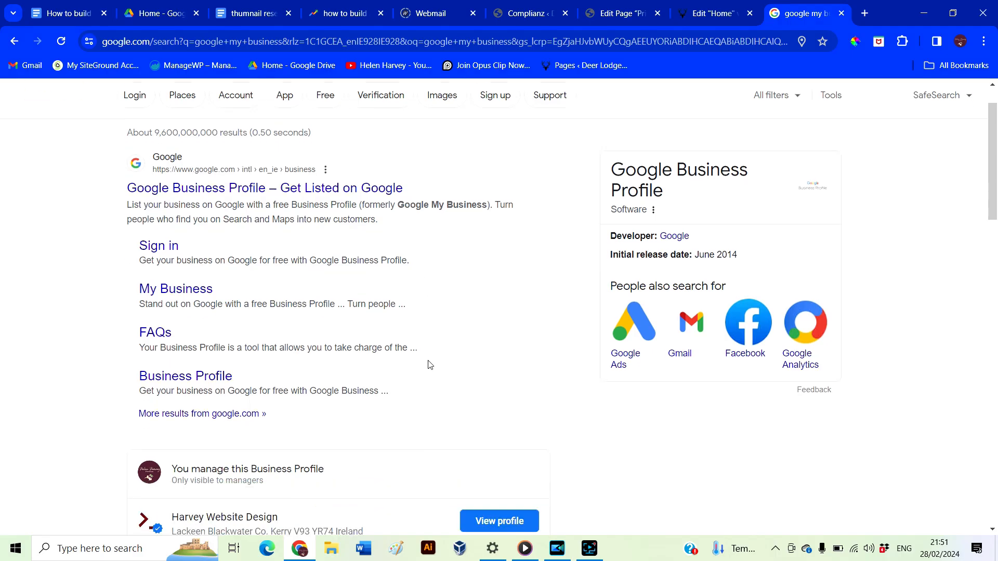
pyautogui.scroll(-3, 429, 365)
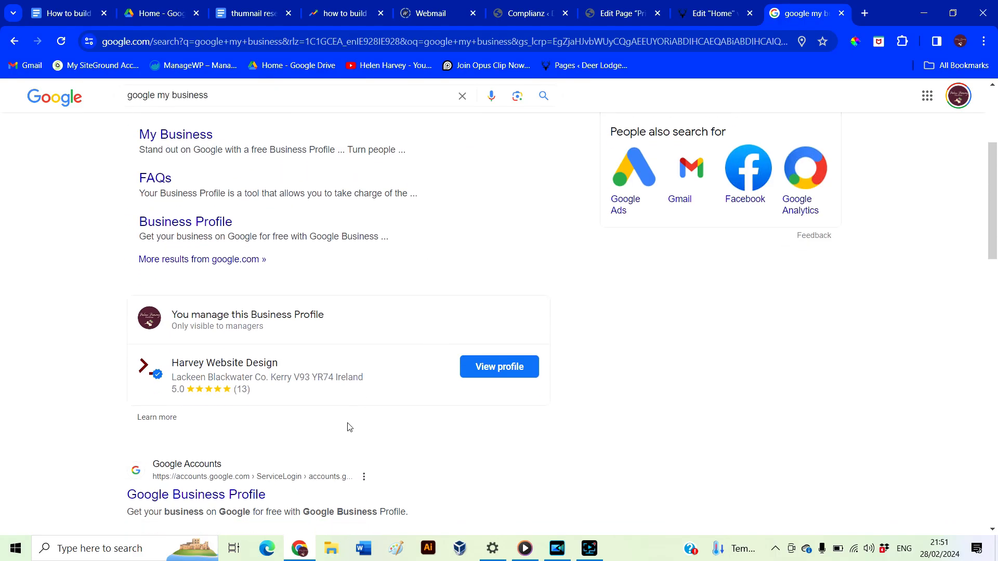
pyautogui.scroll(-1, 445, 477)
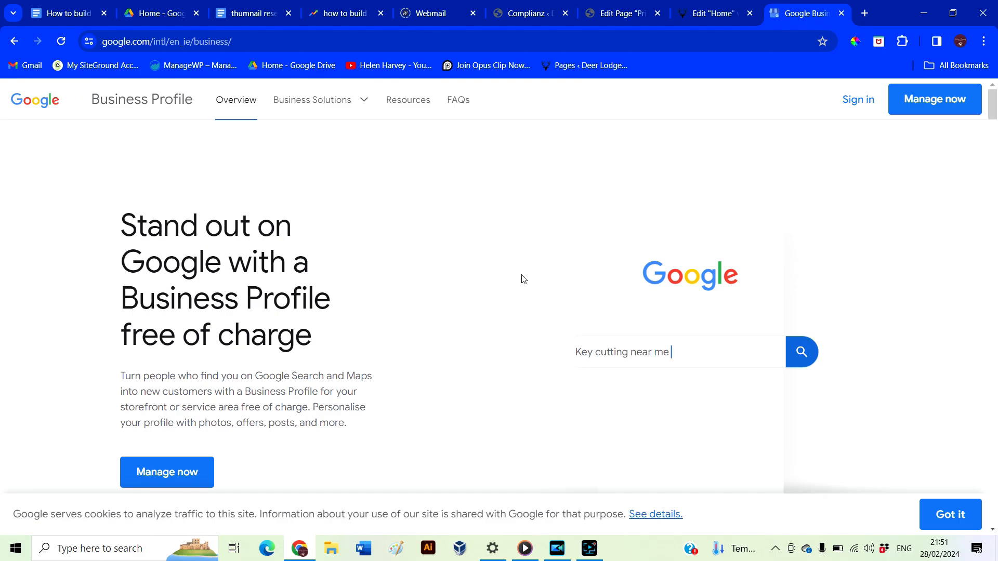
pyautogui.click(858, 100)
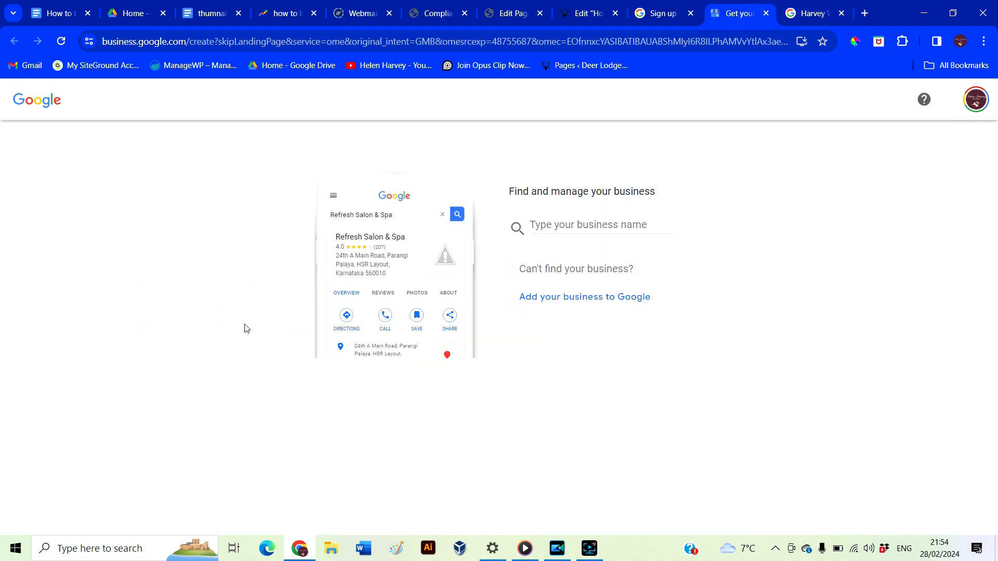
pyautogui.click(596, 227)
# Create the business 'Deer Lodge Kerry' as a Bed & breakfast that customers can visit
pyautogui.write('Deer Lodge Kerry')
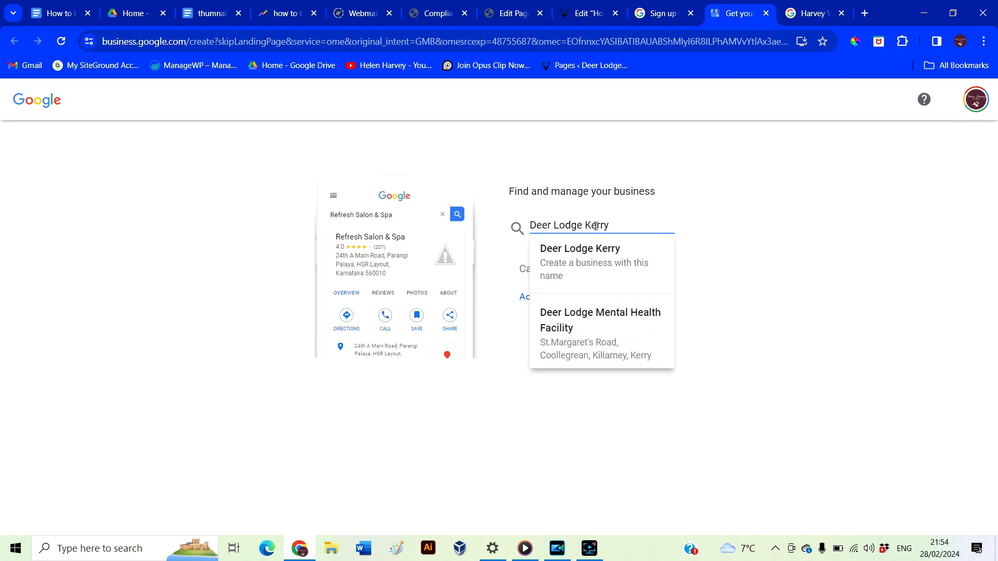
pyautogui.click(602, 265)
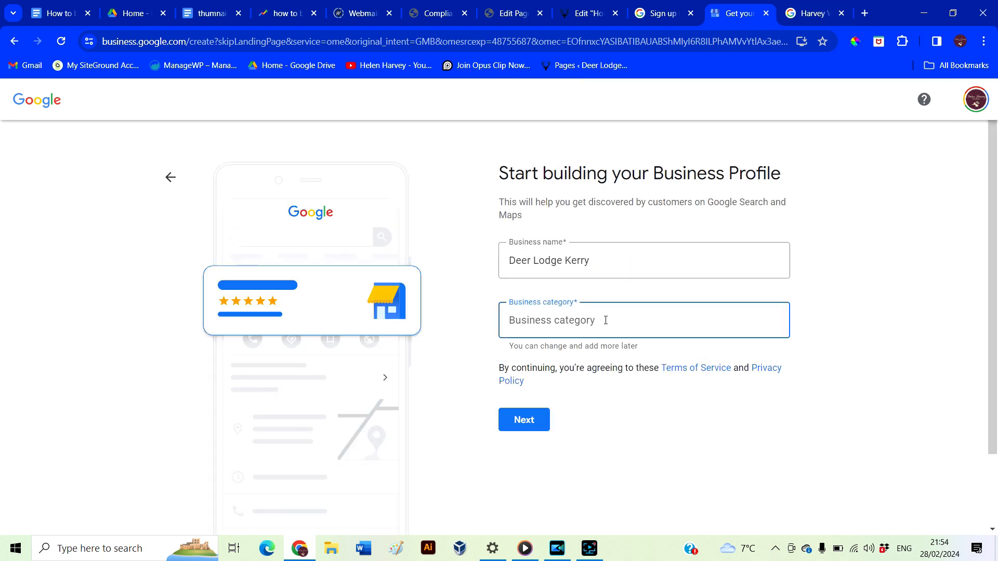
pyautogui.write('air bnb')
pyautogui.press('BackSpace')
pyautogui.press('BackSpace')
pyautogui.press('BackSpace')
pyautogui.press('BackSpace')
pyautogui.press('BackSpace')
pyautogui.press('BackSpace')
pyautogui.press('BackSpace')
pyautogui.write('bnb')
pyautogui.press('BackSpace')
pyautogui.press('BackSpace')
pyautogui.press('BackSpace')
pyautogui.write('Bed')
pyautogui.press('Down')
pyautogui.press('Down')
pyautogui.press('Return')
pyautogui.click(531, 394)
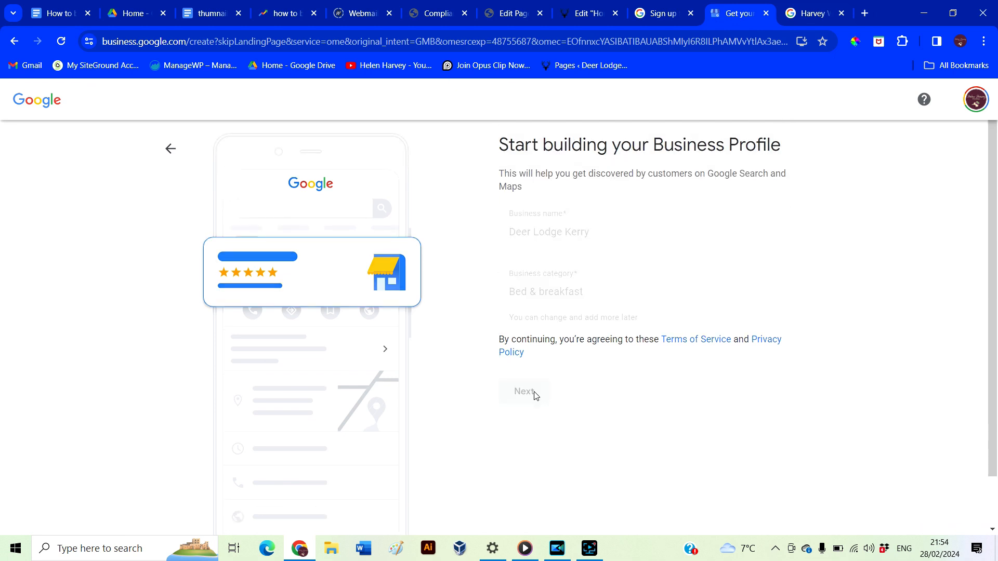
pyautogui.click(514, 305)
pyautogui.click(524, 383)
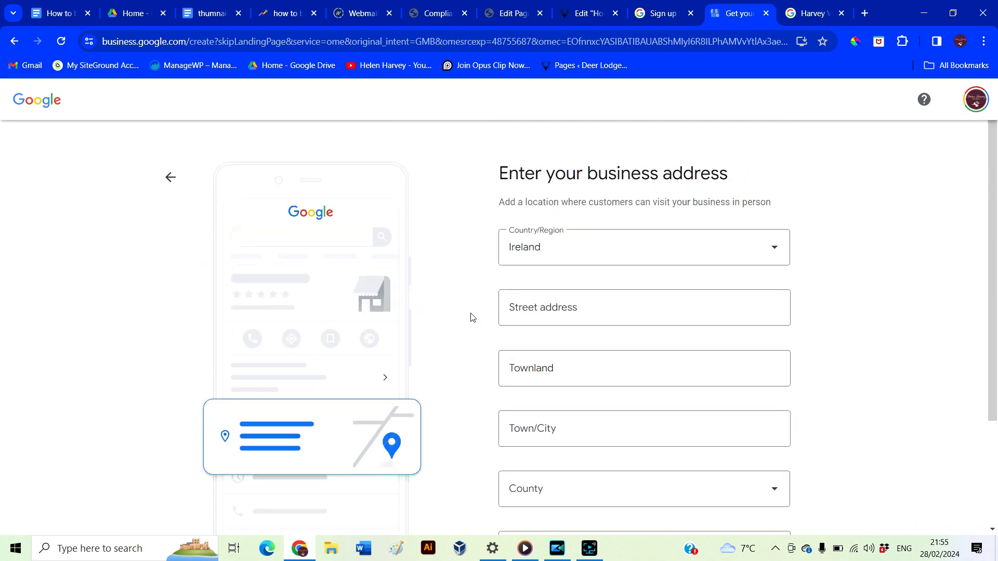
# Fill in the lodge's street address, town, county (Co. Kerry) and Eircode
pyautogui.click(533, 305)
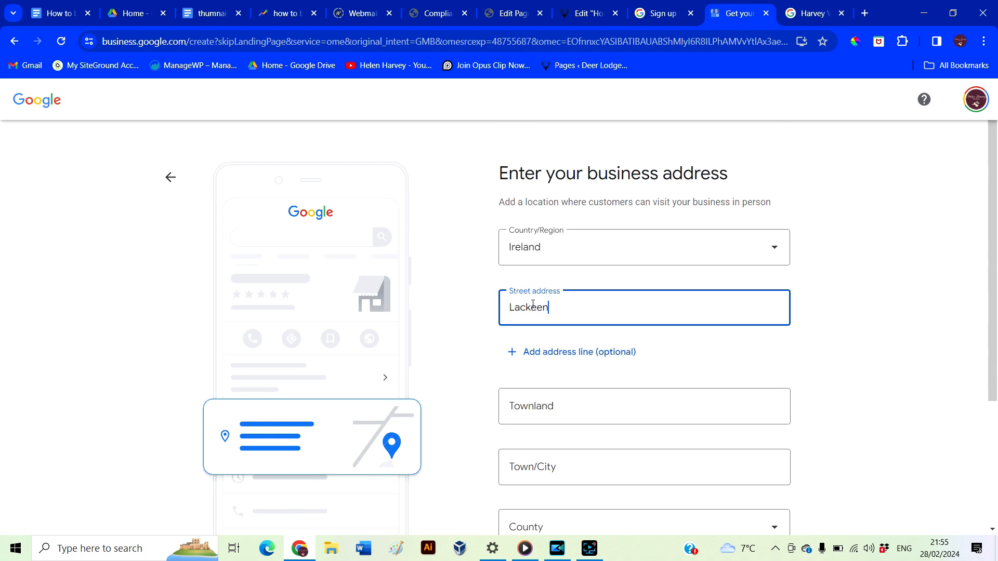
pyautogui.click(563, 408)
pyautogui.press('Tab')
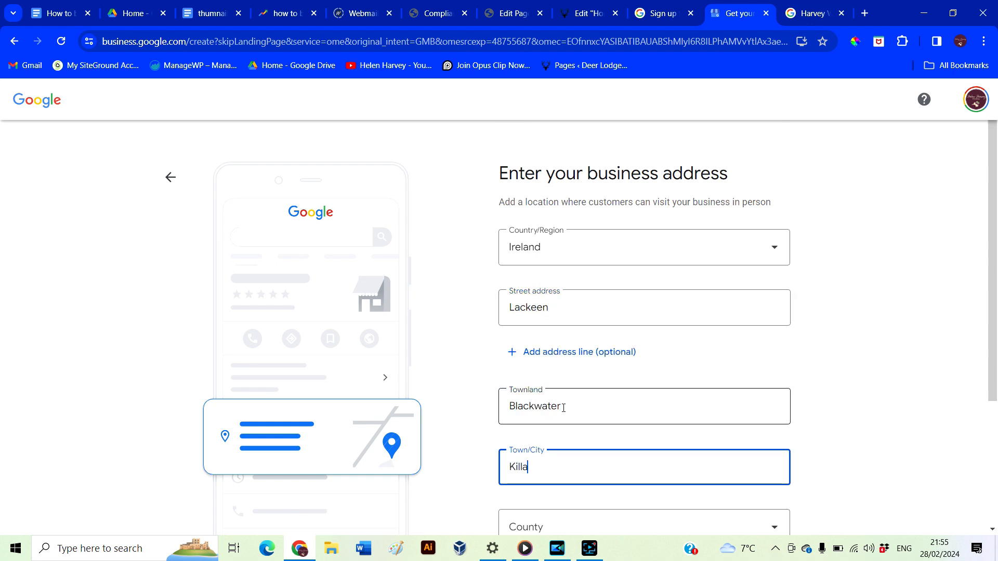
pyautogui.scroll(-4, 564, 408)
pyautogui.click(568, 368)
pyautogui.click(560, 329)
pyautogui.click(555, 422)
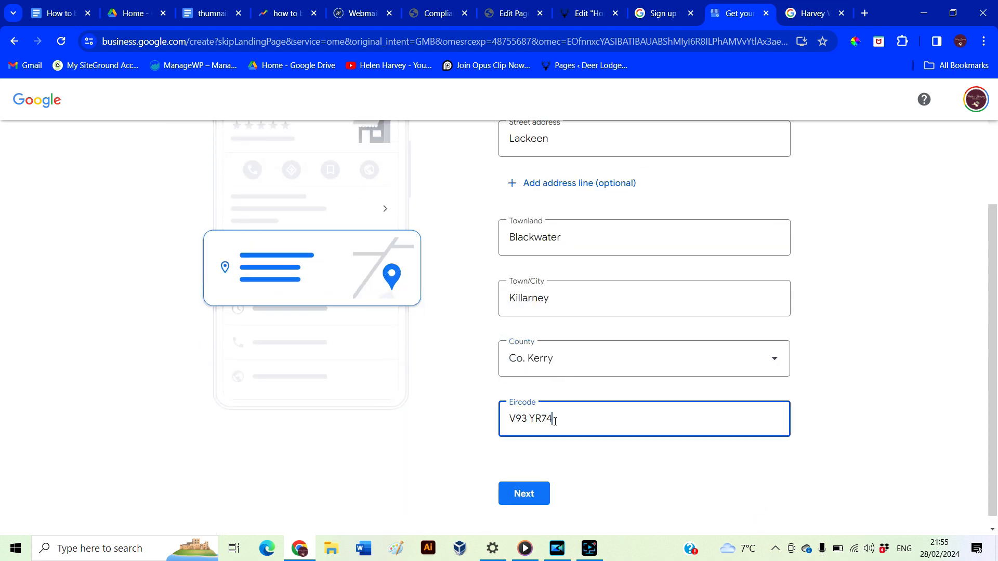
pyautogui.click(524, 494)
pyautogui.scroll(-2, 457, 392)
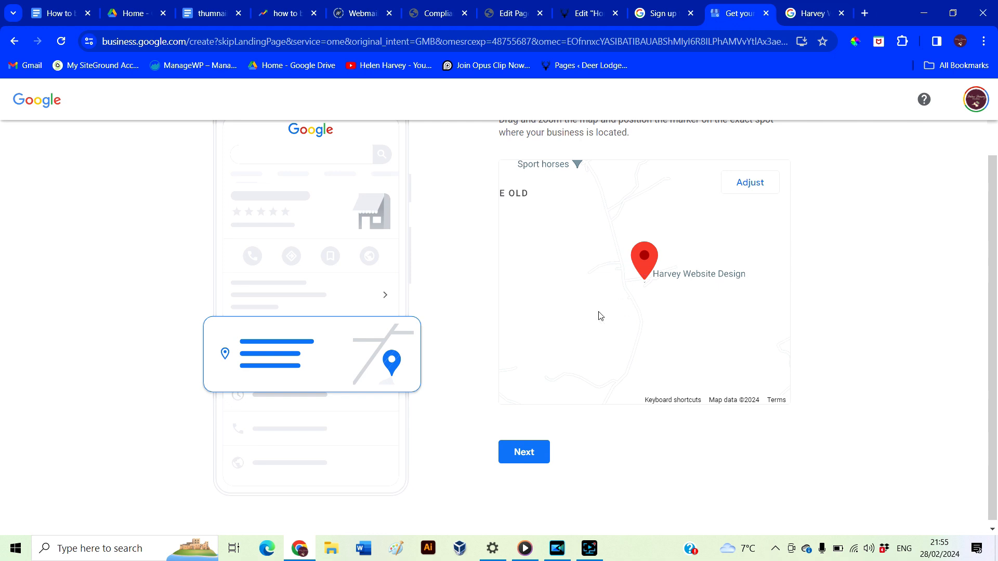
pyautogui.click(524, 452)
pyautogui.click(514, 313)
pyautogui.click(524, 360)
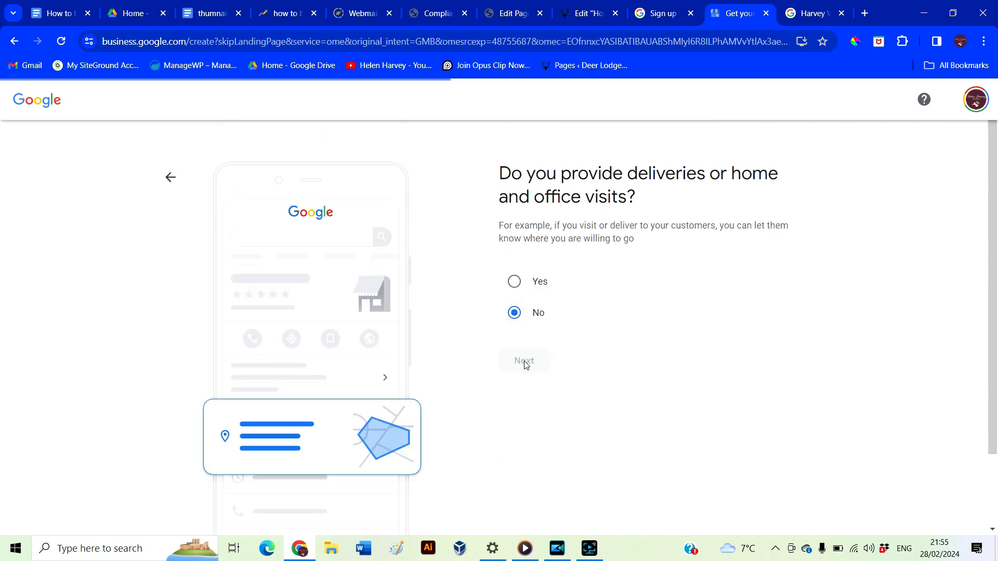
pyautogui.click(608, 332)
pyautogui.write('www.deerlodgekerry.com')
pyautogui.click(596, 382)
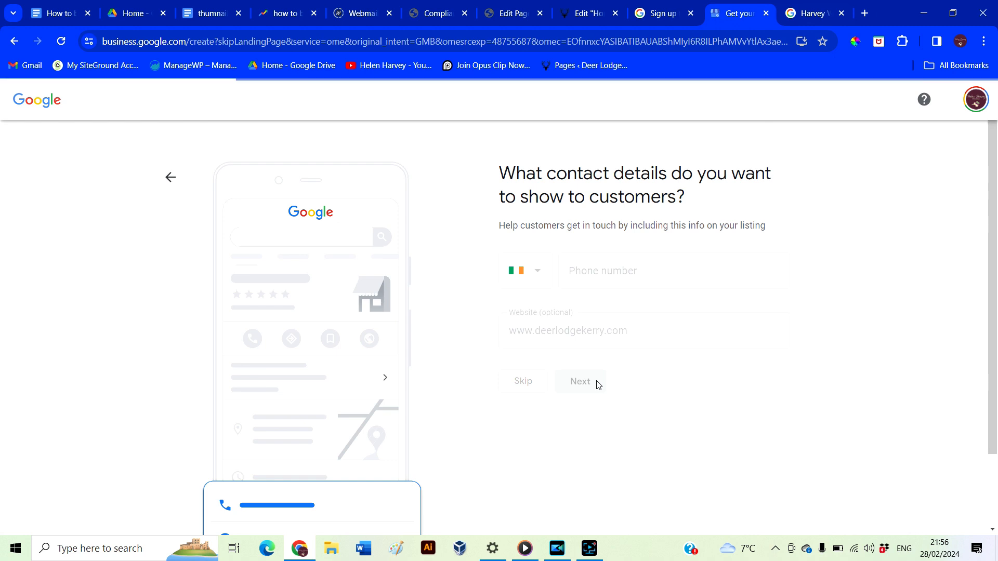
pyautogui.click(525, 347)
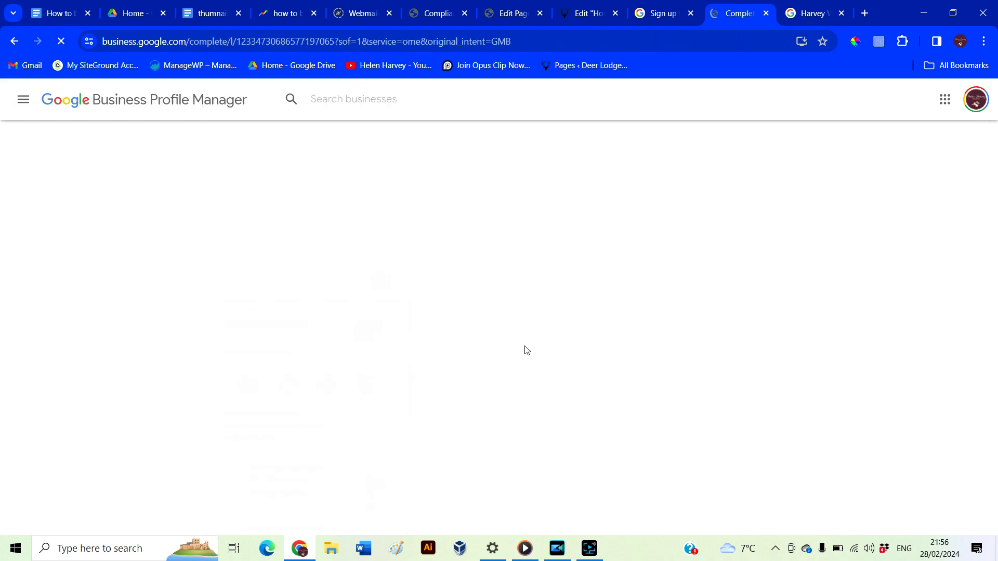
# Mark Tuesday through Sunday as open in the business hours
pyautogui.scroll(-2, 660, 325)
pyautogui.click(577, 229)
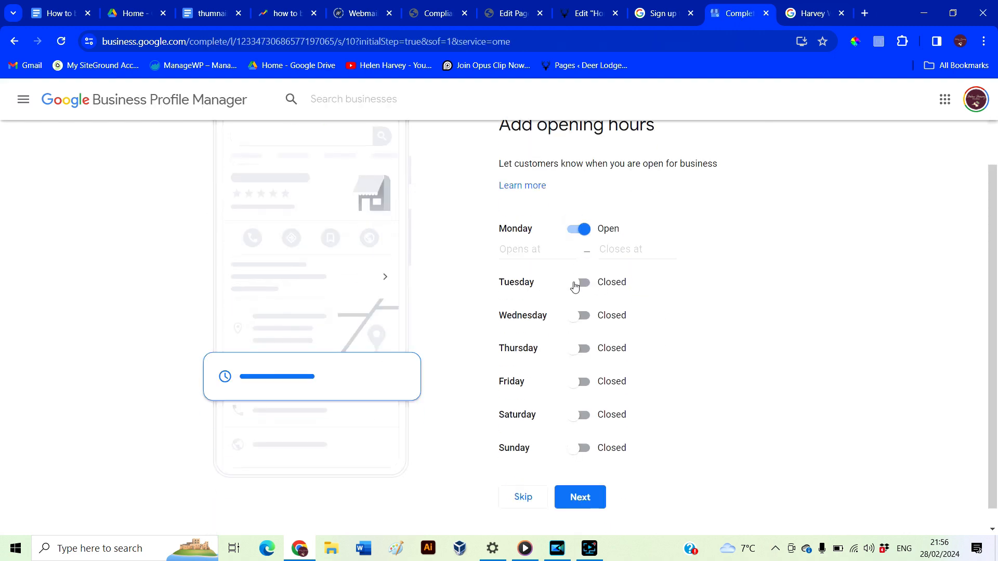
pyautogui.click(576, 283)
pyautogui.click(578, 336)
pyautogui.click(579, 390)
pyautogui.click(578, 443)
pyautogui.click(576, 496)
pyautogui.scroll(-2, 578, 499)
pyautogui.click(578, 474)
pyautogui.scroll(-1, 660, 483)
pyautogui.click(582, 481)
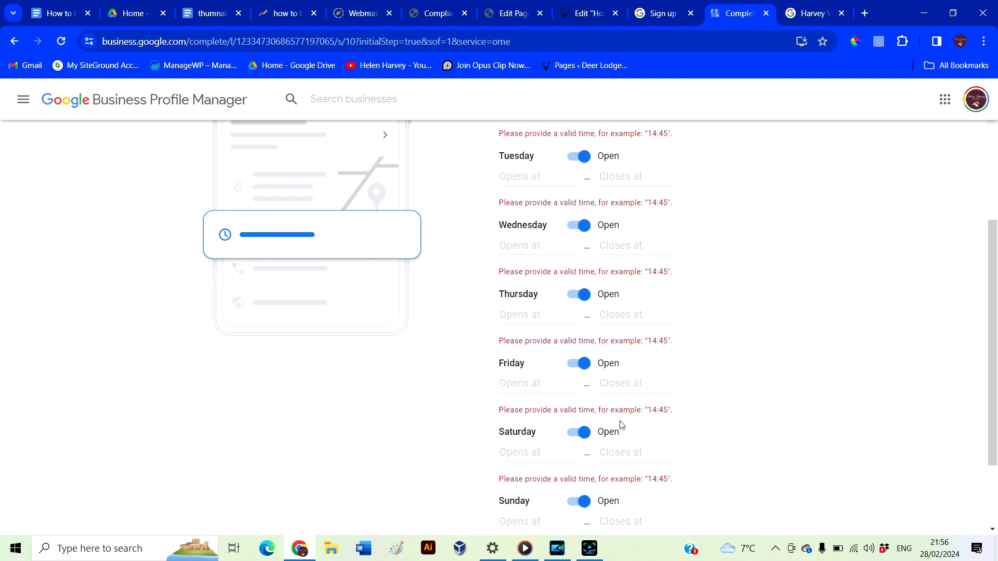
pyautogui.scroll(5, 702, 349)
pyautogui.scroll(-3, 704, 348)
# Enter 9 to 5 opening and closing times for each day
pyautogui.write('9')
pyautogui.press('Tab')
pyautogui.write('5')
pyautogui.press('Tab')
pyautogui.write('9')
pyautogui.press('Tab')
pyautogui.write('5')
pyautogui.press('Tab')
pyautogui.write('9')
pyautogui.press('Tab')
pyautogui.write('5')
pyautogui.press('Tab')
pyautogui.write('9')
pyautogui.press('Tab')
pyautogui.write('5')
pyautogui.press('Tab')
pyautogui.write('9')
pyautogui.press('Tab')
pyautogui.write('5')
pyautogui.press('Tab')
pyautogui.write('9')
pyautogui.press('Tab')
pyautogui.write('5')
pyautogui.press('Tab')
pyautogui.write('9')
pyautogui.press('Tab')
pyautogui.write('5')
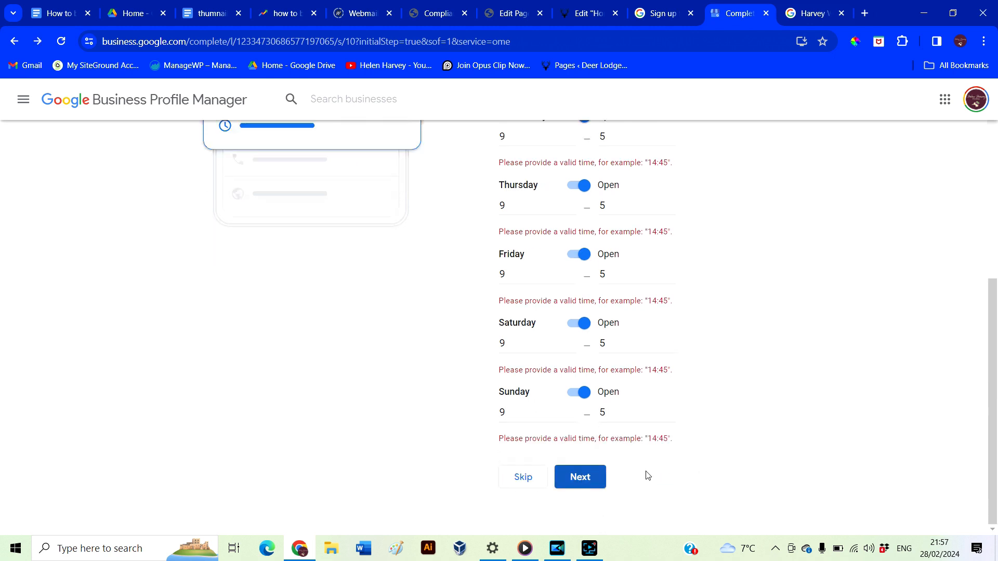
# Change Monday through Sunday to open 24 hours and save the opening hours
pyautogui.scroll(6, 647, 468)
pyautogui.click(522, 315)
pyautogui.write('.')
pyautogui.click(526, 350)
pyautogui.click(526, 365)
pyautogui.click(528, 392)
pyautogui.click(526, 414)
pyautogui.click(528, 442)
pyautogui.click(527, 464)
pyautogui.click(529, 490)
pyautogui.scroll(-2, 531, 468)
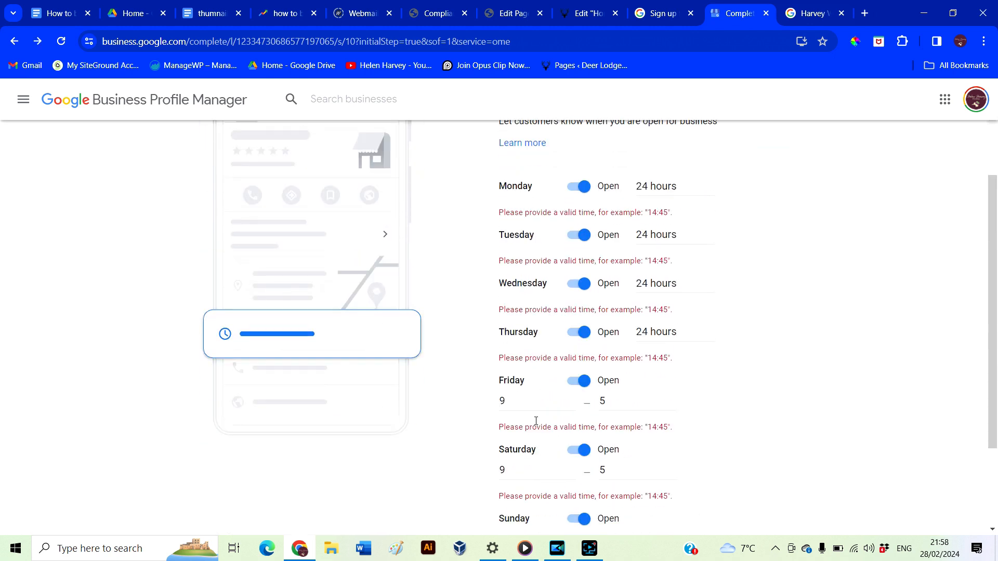
pyautogui.click(528, 403)
pyautogui.click(530, 430)
pyautogui.click(526, 450)
pyautogui.click(530, 477)
pyautogui.click(533, 496)
pyautogui.click(531, 525)
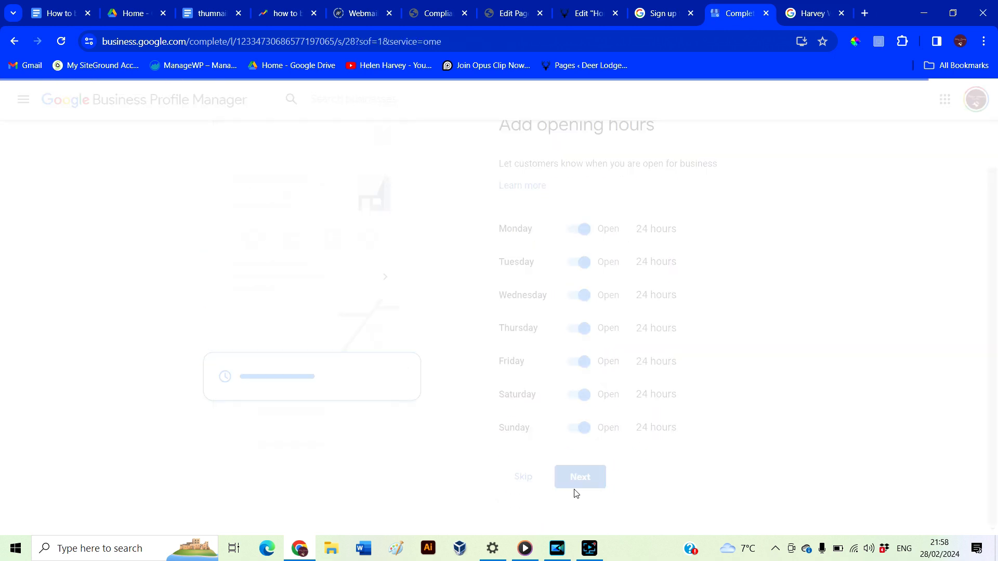
# Upload property photos including choppingboard.jpg, dining table.jpg, large bedroom.jpg and tv.jpg, then continue
pyautogui.click(580, 368)
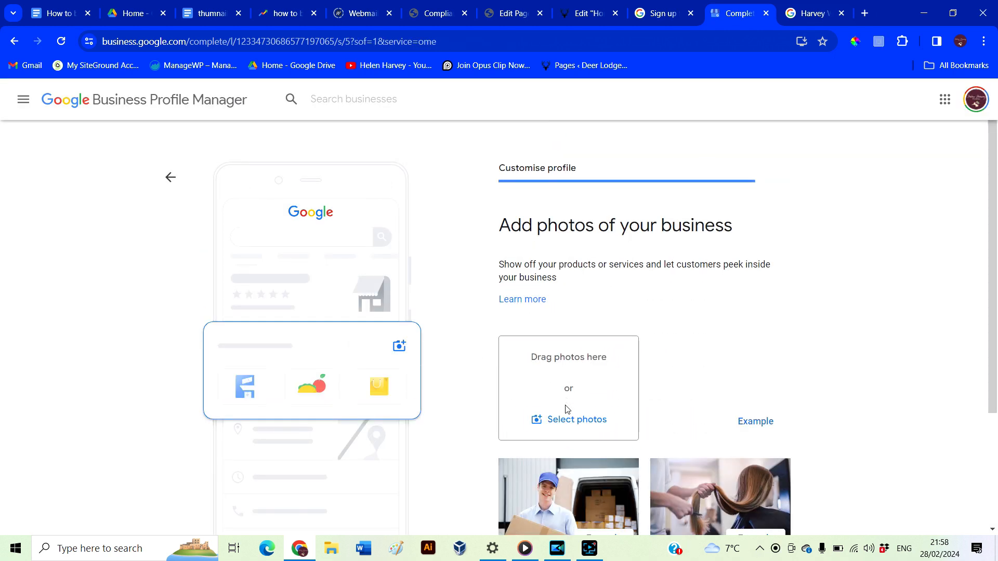
pyautogui.click(567, 419)
pyautogui.doubleClick(151, 104)
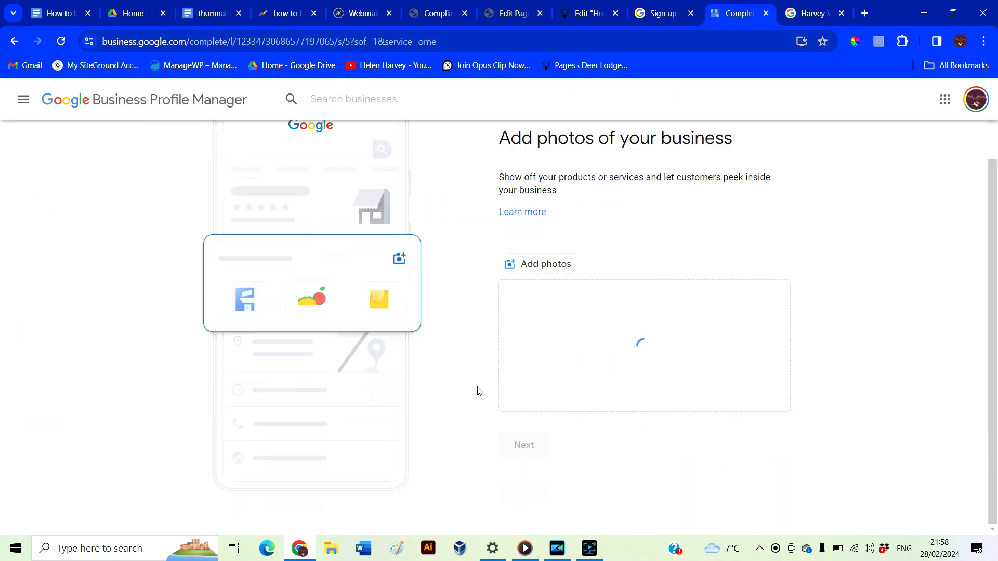
pyautogui.click(541, 266)
pyautogui.click(221, 30)
pyautogui.click(674, 121)
pyautogui.keyDown('ctrl'); pyautogui.click(806, 107); pyautogui.keyUp('ctrl')
pyautogui.keyDown('ctrl'); pyautogui.click(656, 222); pyautogui.keyUp('ctrl')
pyautogui.keyDown('ctrl'); pyautogui.click(522, 213); pyautogui.keyUp('ctrl')
pyautogui.keyDown('ctrl'); pyautogui.click(369, 307); pyautogui.keyUp('ctrl')
pyautogui.keyDown('ctrl'); pyautogui.click(596, 315); pyautogui.keyUp('ctrl')
pyautogui.click(878, 514)
pyautogui.scroll(-3, 846, 429)
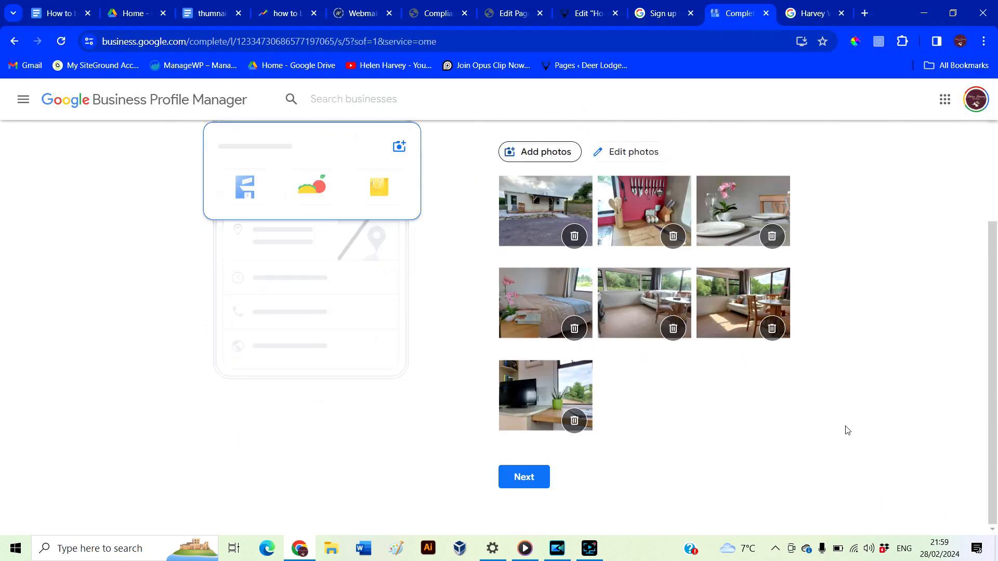
pyautogui.click(530, 480)
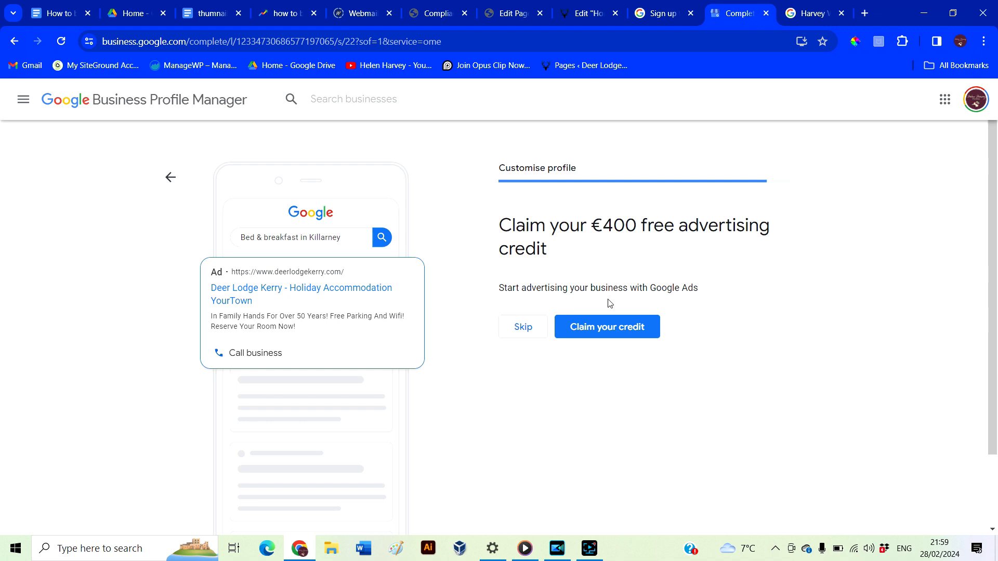
# Skip the €400 advertising credit, review the Deer Lodge Kerry profile, and begin a new search
pyautogui.click(523, 327)
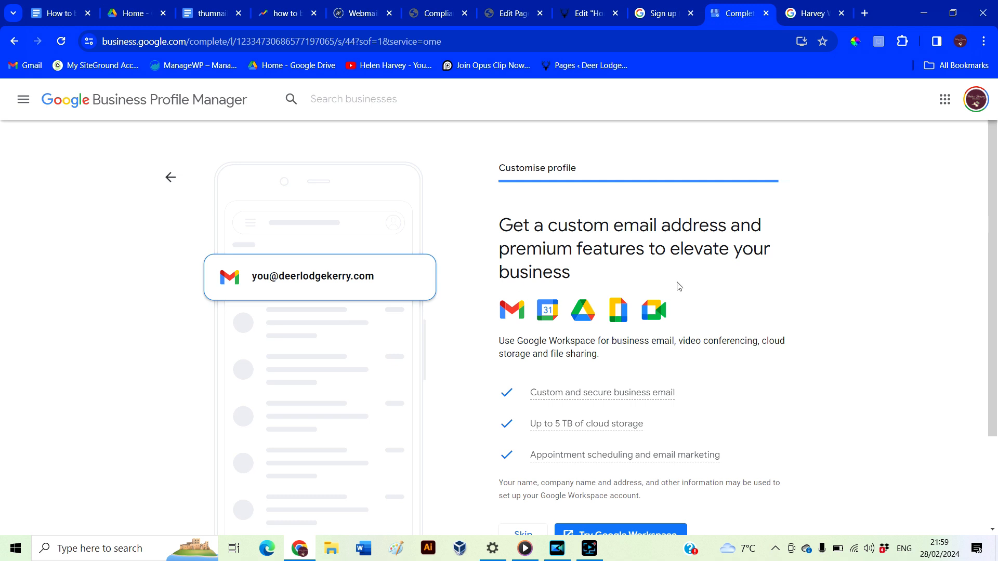
pyautogui.scroll(-1, 475, 407)
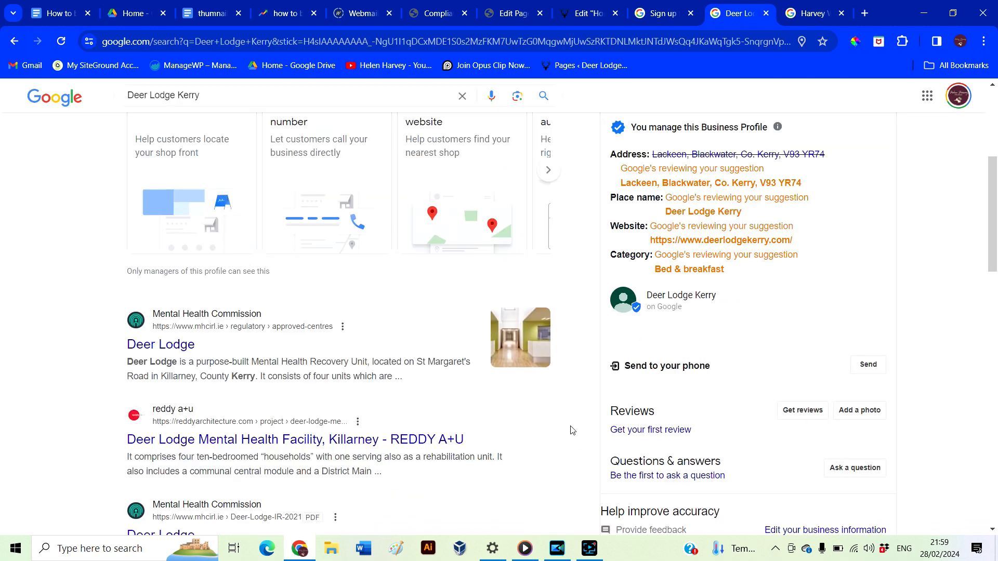
pyautogui.scroll(2, 572, 430)
pyautogui.scroll(3, 572, 430)
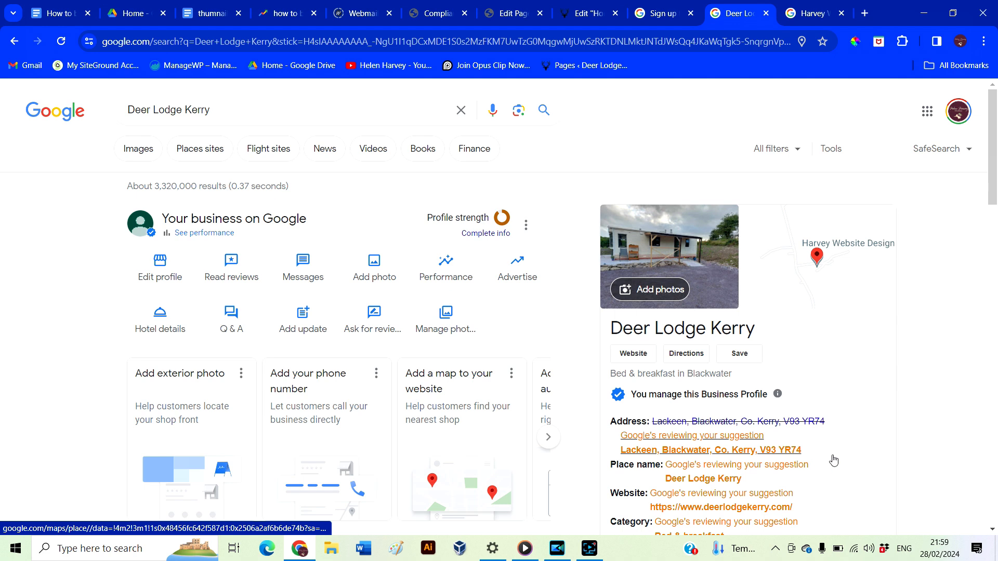
pyautogui.scroll(-2, 834, 461)
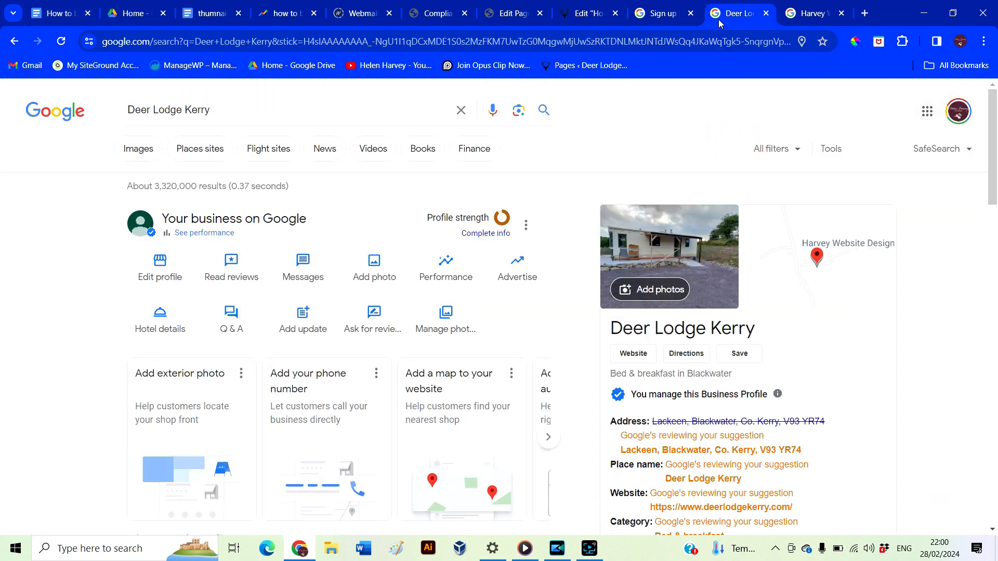
pyautogui.click(693, 41)
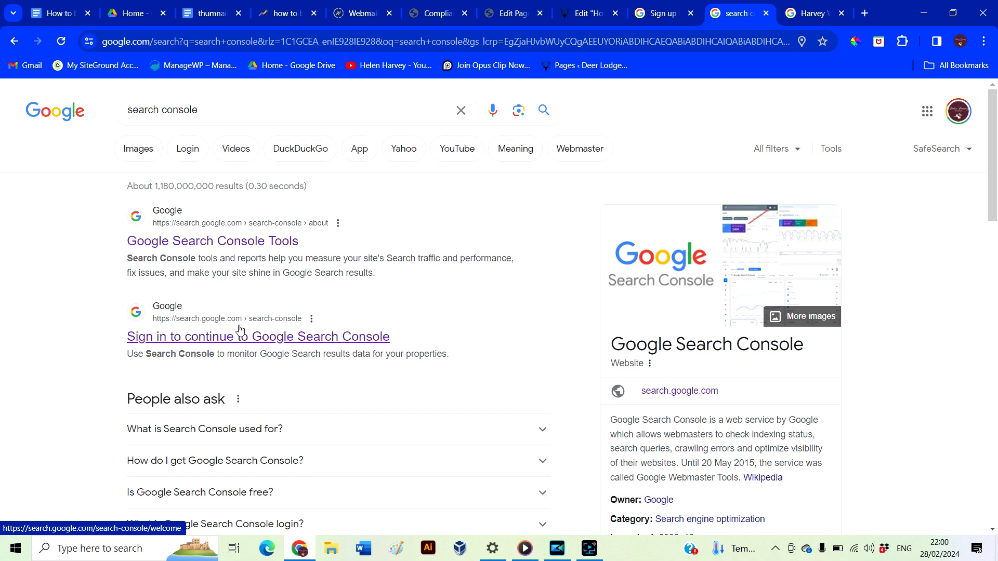
# Add deerlodgekerry.com as a Search Console domain property to get its TXT verification record
pyautogui.click(280, 339)
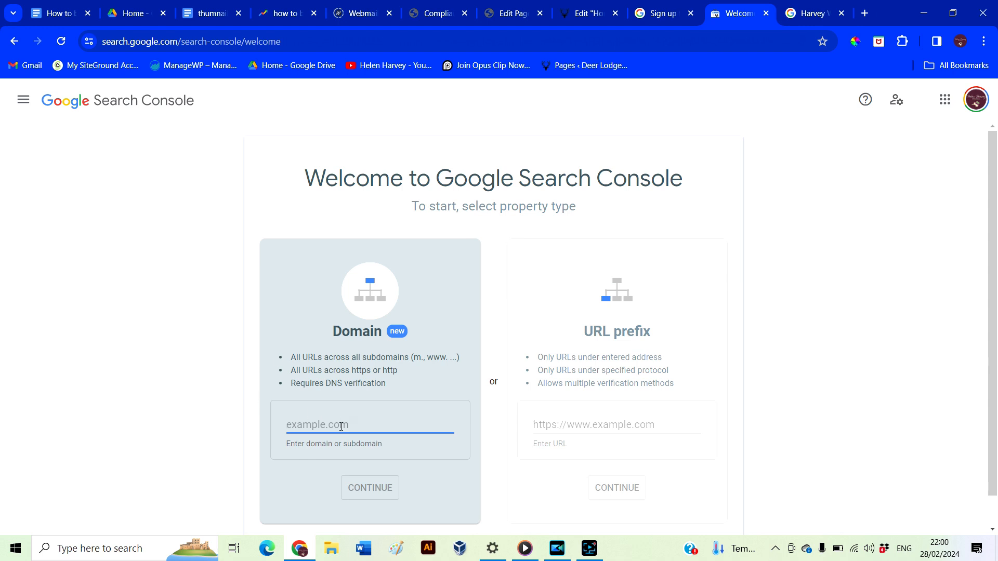
pyautogui.scroll(-1, 251, 440)
pyautogui.write('deerlodgekerry.com')
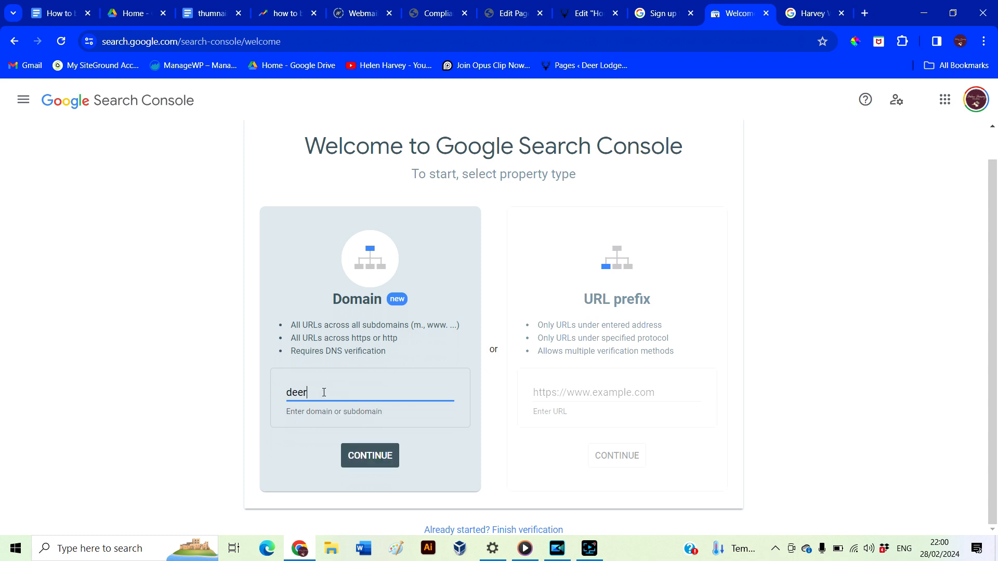
pyautogui.click(382, 462)
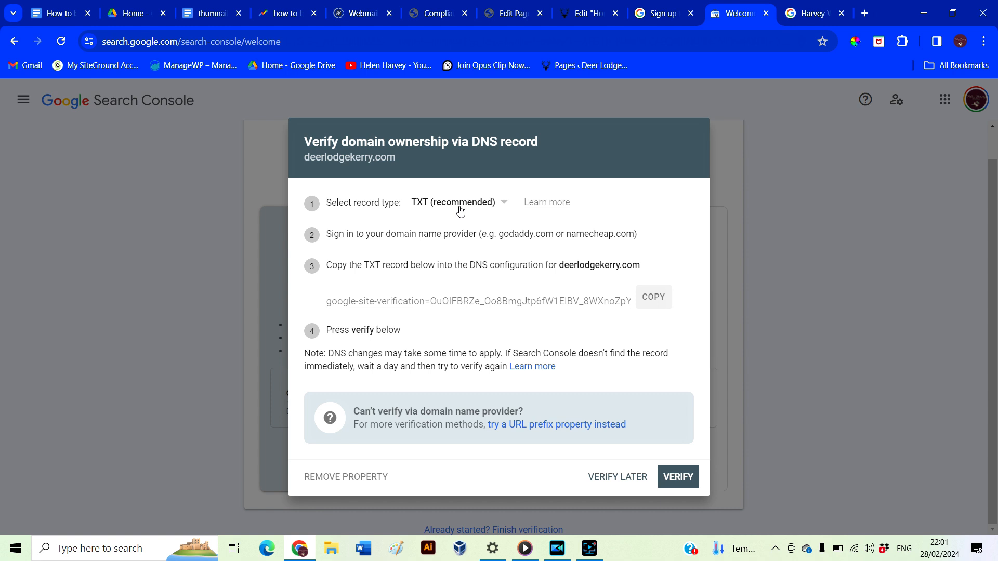
pyautogui.click(659, 17)
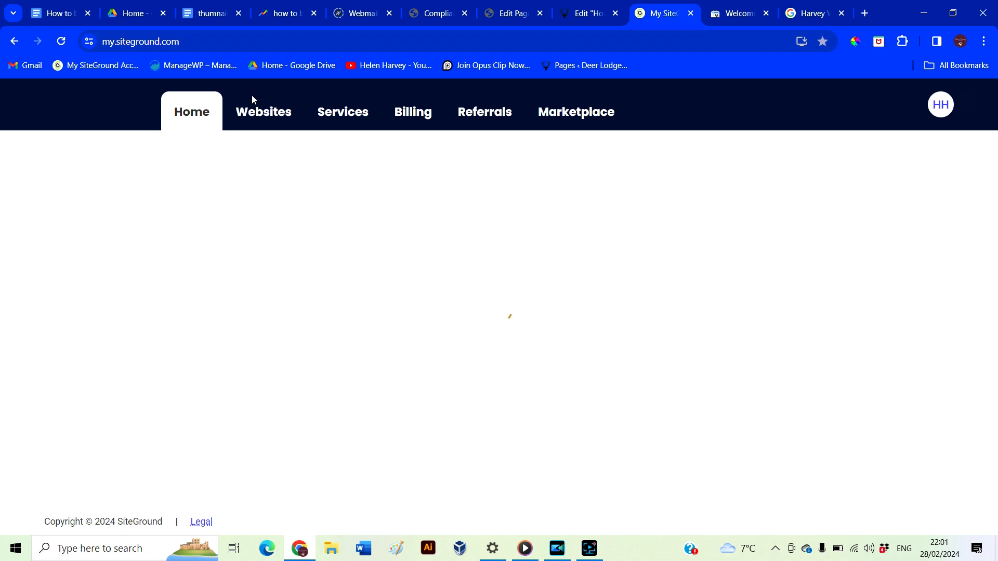
# Open deerlodgekerry.com's DNS Zone Editor in SiteGround and start a new TXT record
pyautogui.click(259, 115)
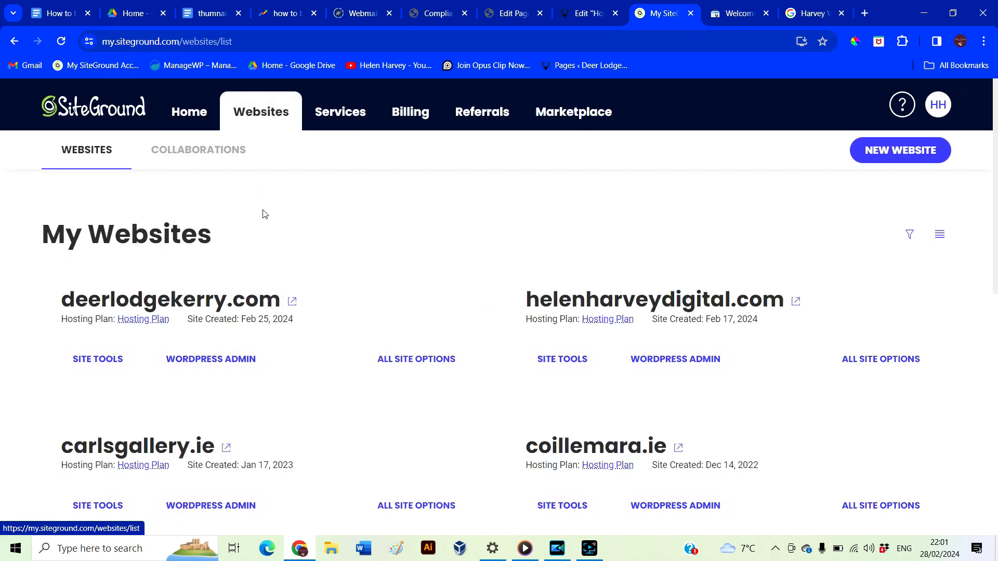
pyautogui.click(113, 364)
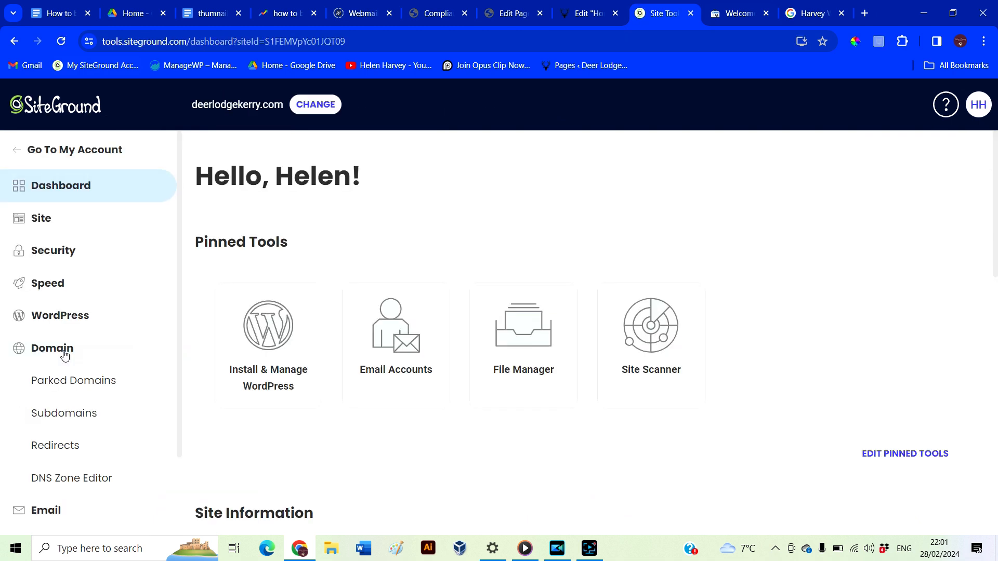
pyautogui.click(60, 481)
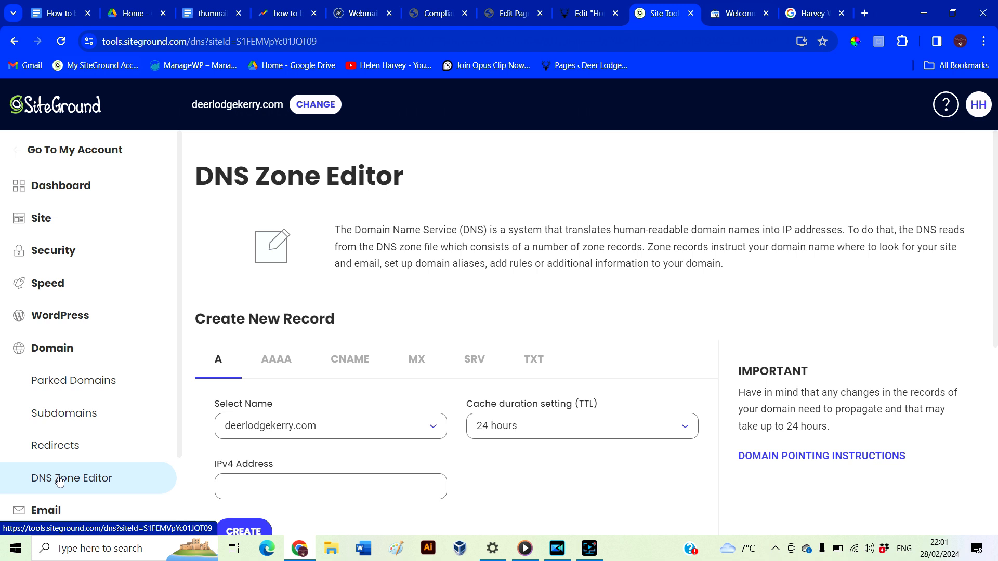
pyautogui.scroll(-2, 407, 395)
pyautogui.scroll(-1, 407, 395)
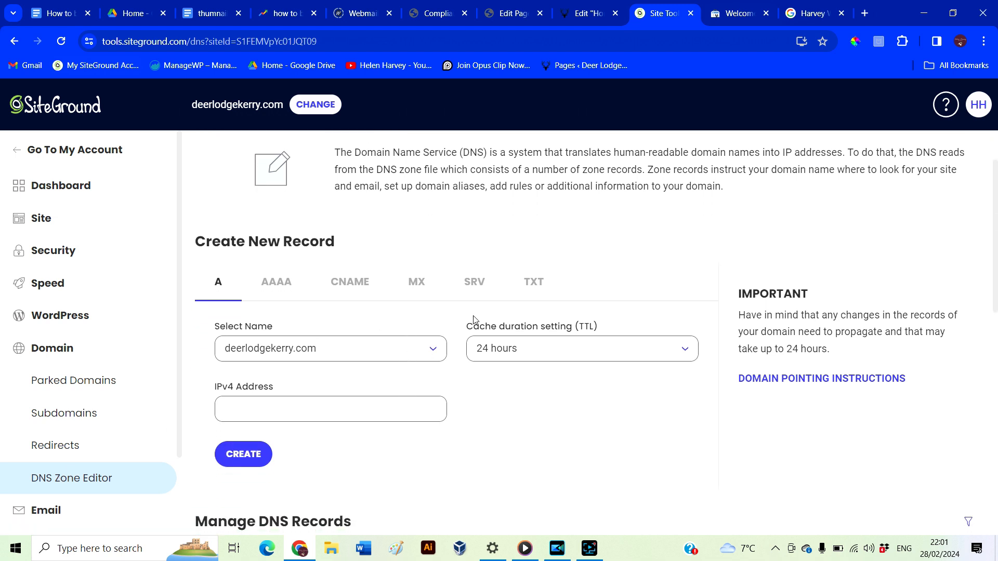
pyautogui.click(537, 289)
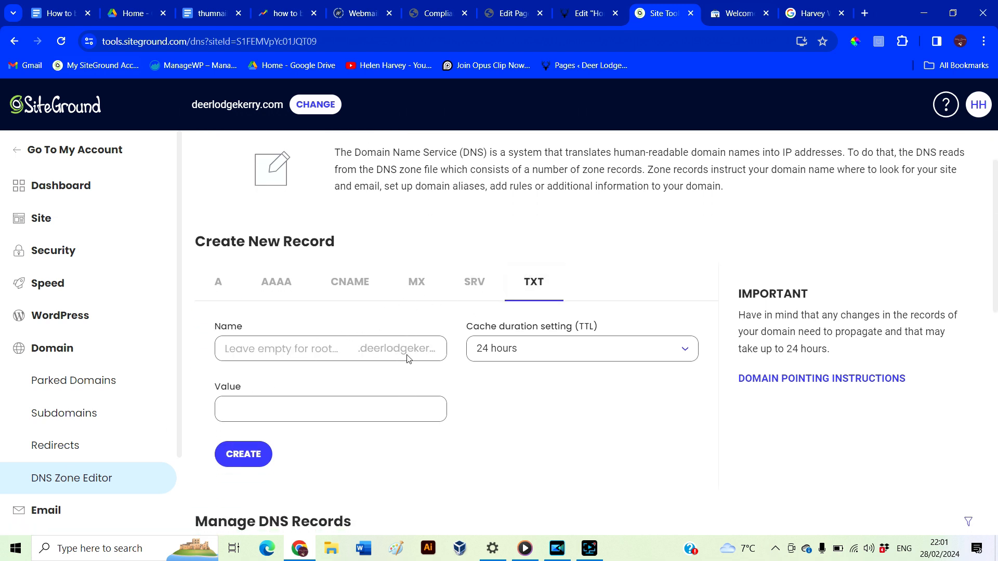
pyautogui.click(286, 411)
# Paste Google's copied verification value into the TXT record, create it, and request verification
pyautogui.click(734, 18)
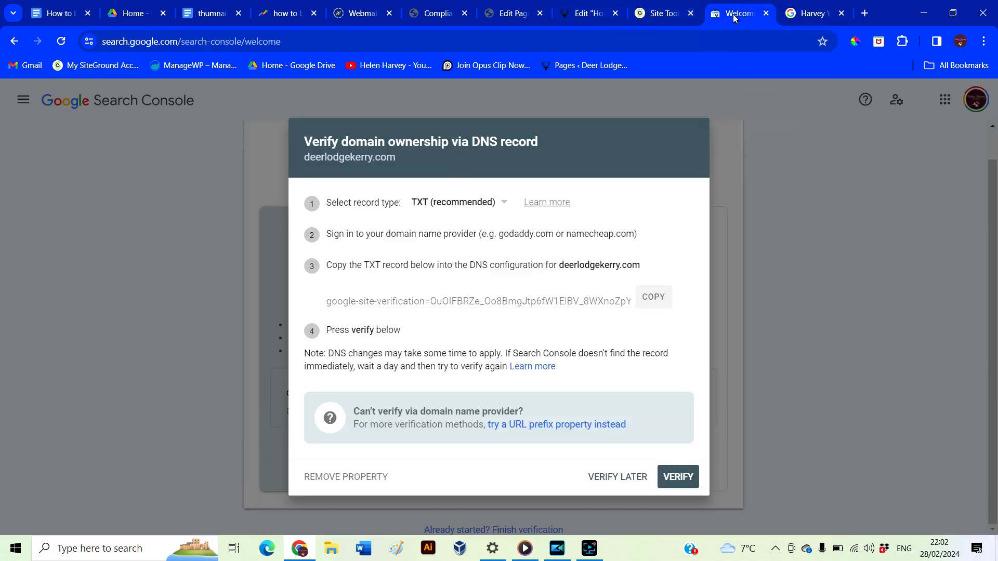
pyautogui.click(652, 309)
pyautogui.click(659, 13)
pyautogui.click(292, 408)
pyautogui.hotkey('ctrl', 'v')
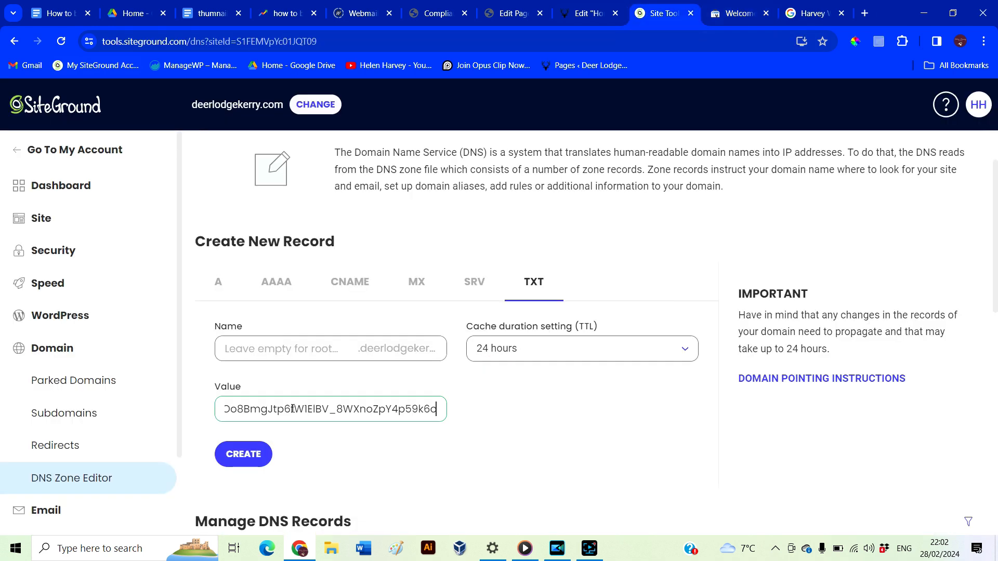
pyautogui.click(244, 455)
pyautogui.hotkey('ctrl', 'Tab')
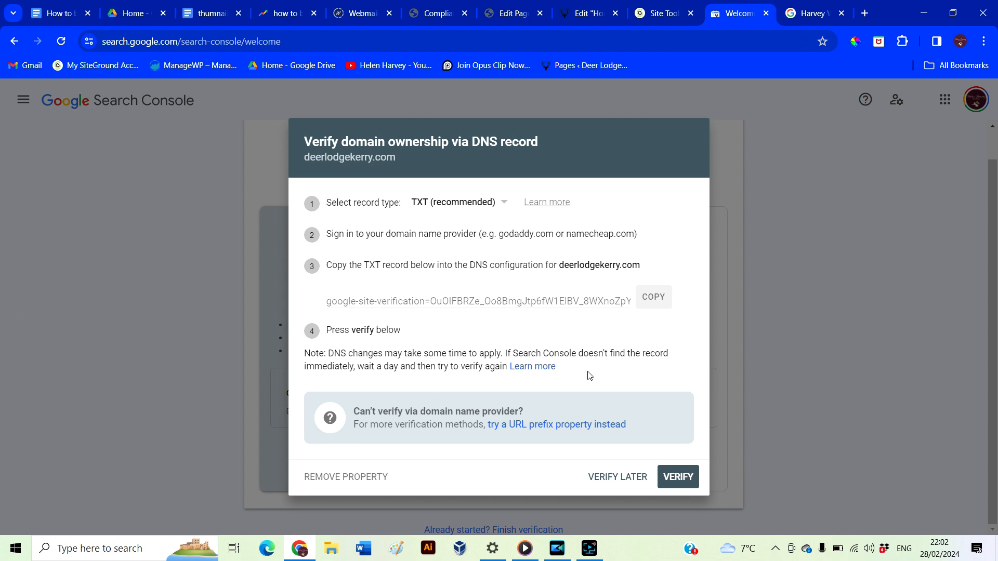
pyautogui.click(674, 481)
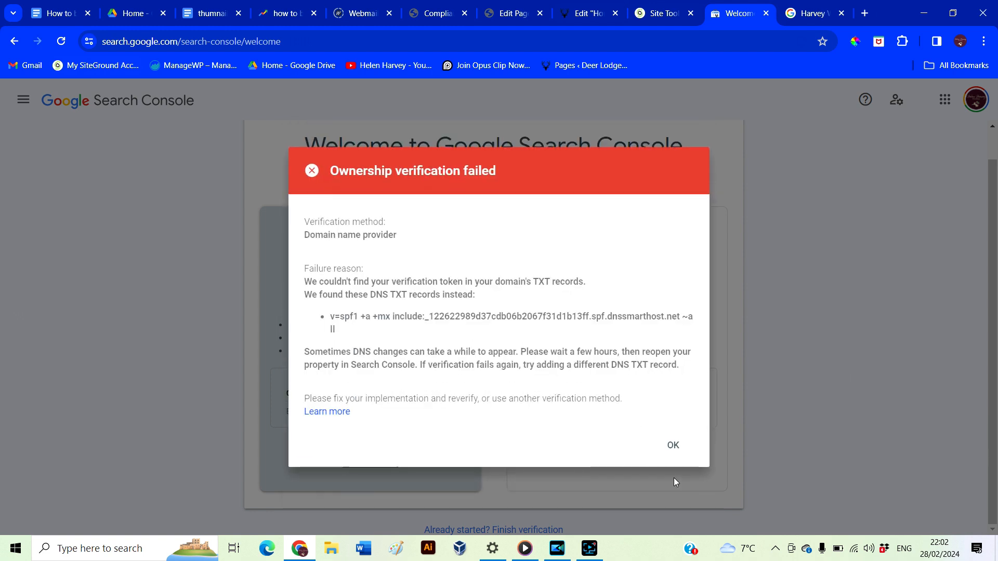
# Save the edited TXT verification record in SiteGround and retry domain verification
pyautogui.hotkey('ctrl', 'pageup')
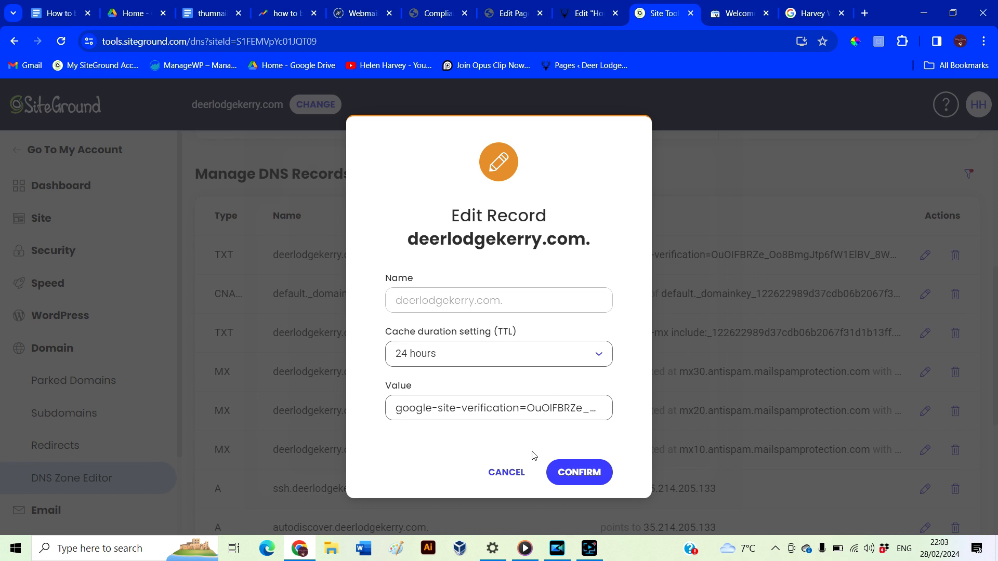
pyautogui.click(588, 471)
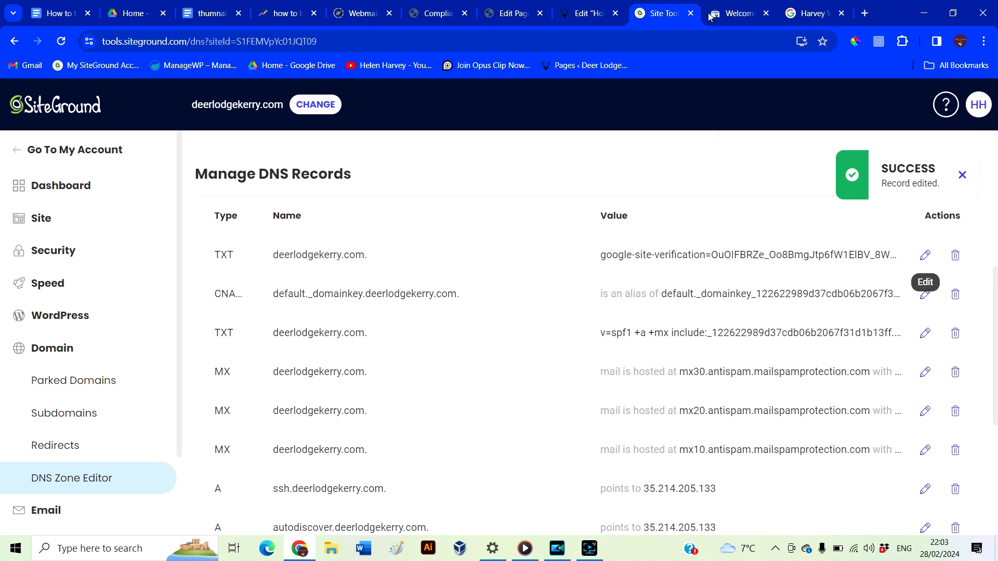
pyautogui.click(735, 13)
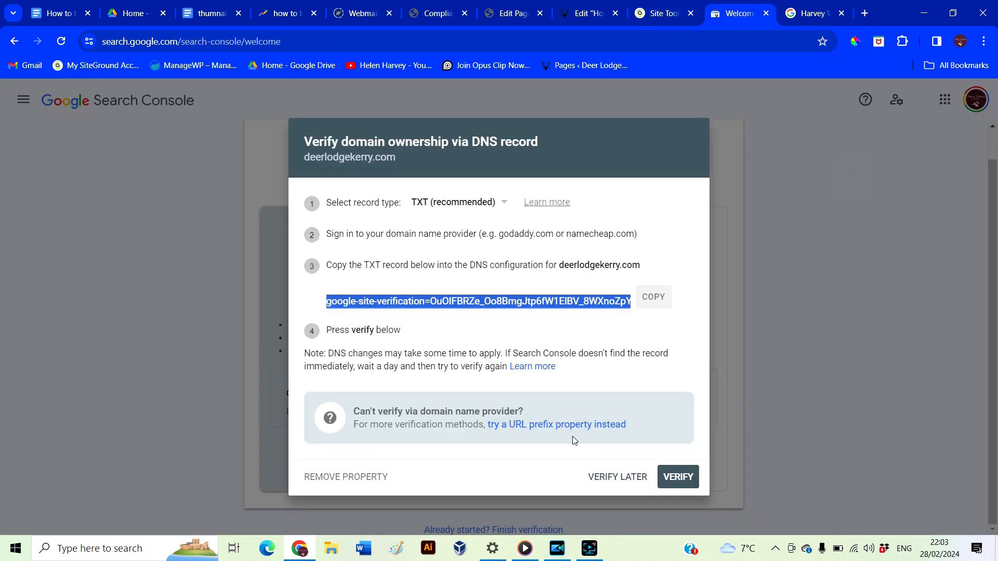
pyautogui.click(675, 476)
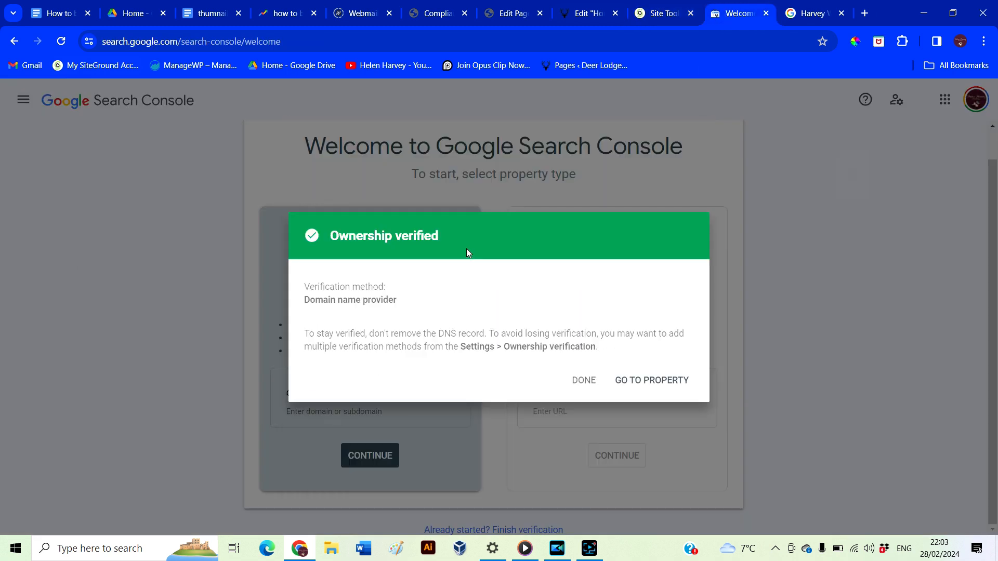
# Open the verified deerlodgekerry.com property's performance report and Sitemaps page, then return to the editor
pyautogui.click(648, 382)
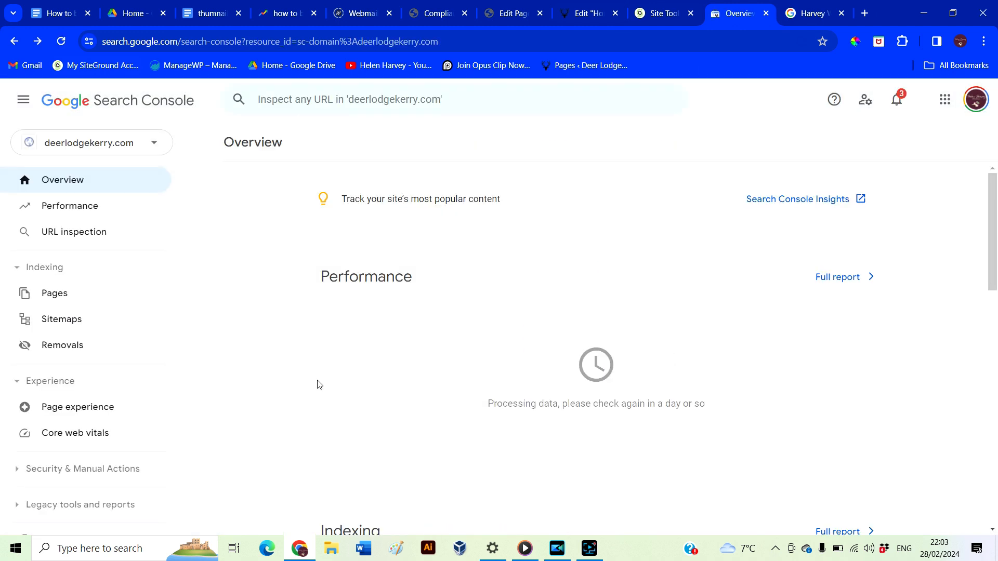
pyautogui.click(78, 209)
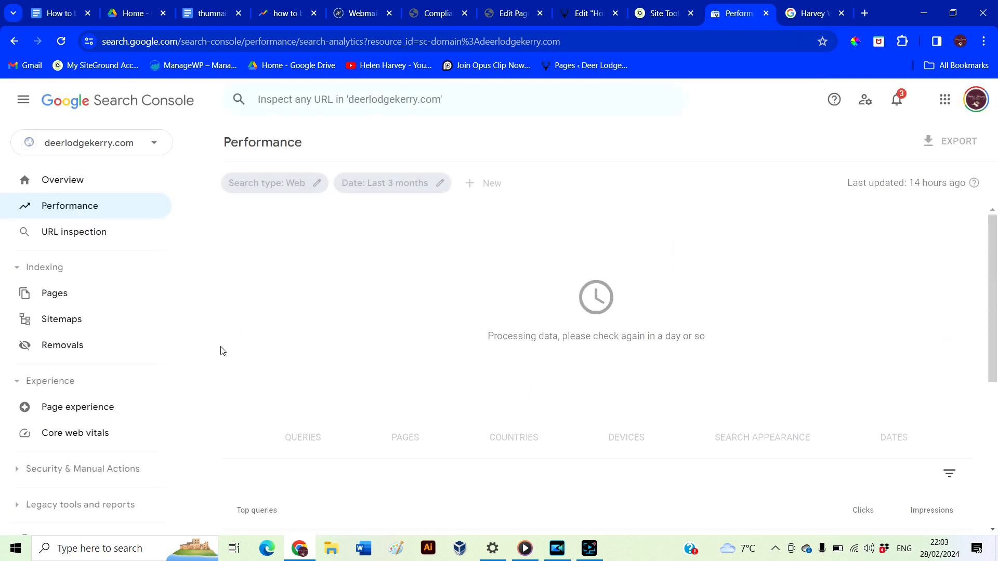
pyautogui.click(62, 319)
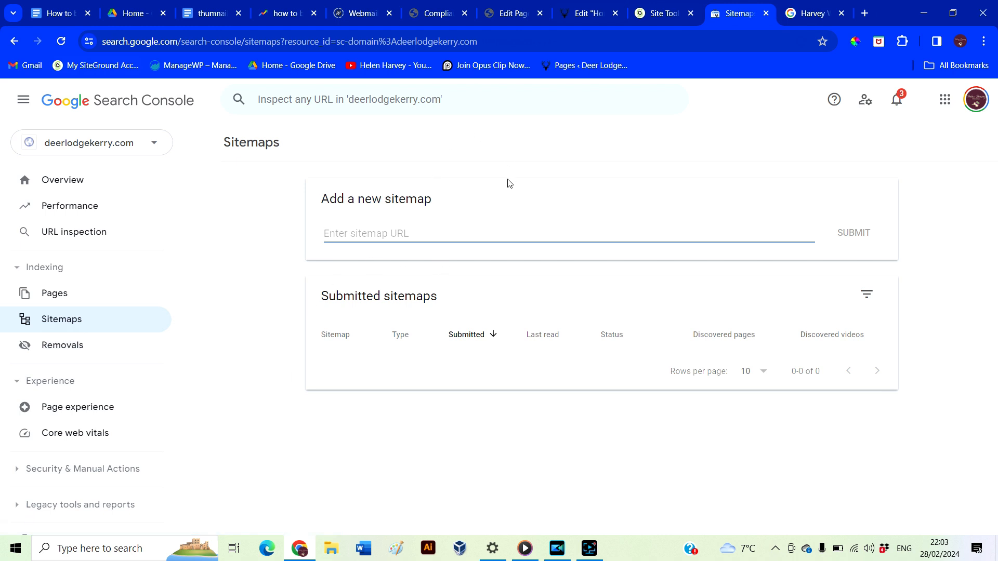
pyautogui.click(512, 14)
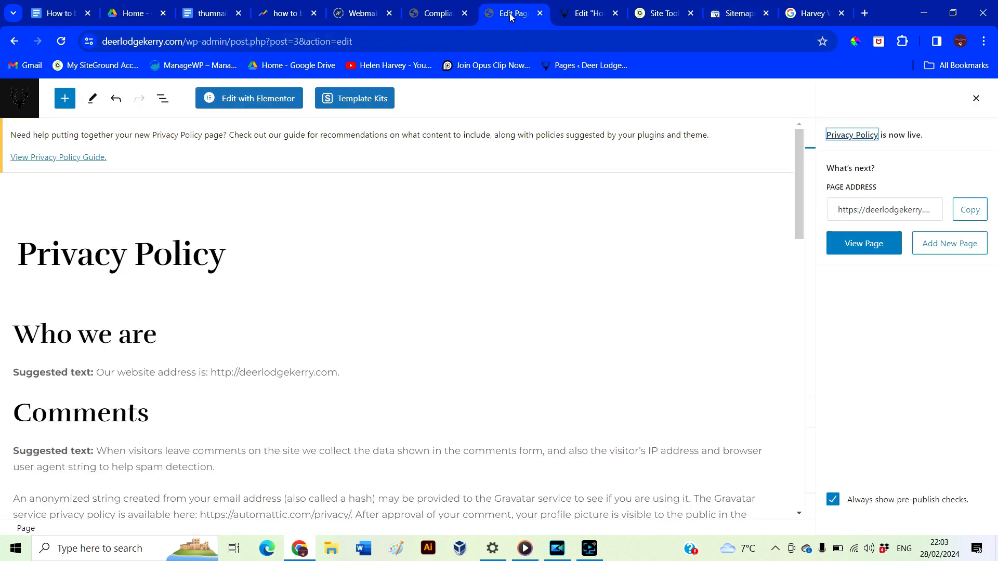
# Go to Plugins > Add New Plugin and search for 'yoas'
pyautogui.click(587, 14)
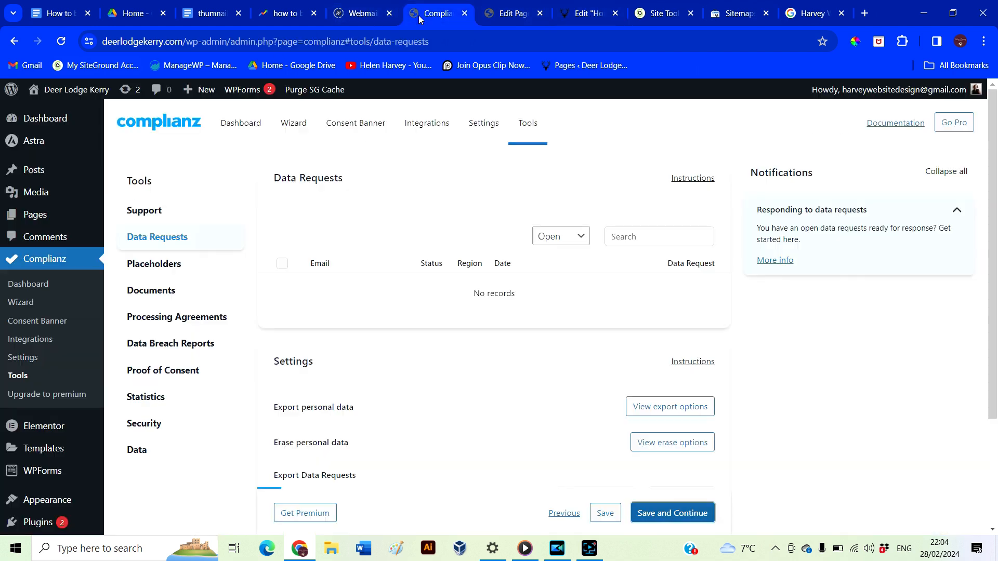
pyautogui.click(417, 16)
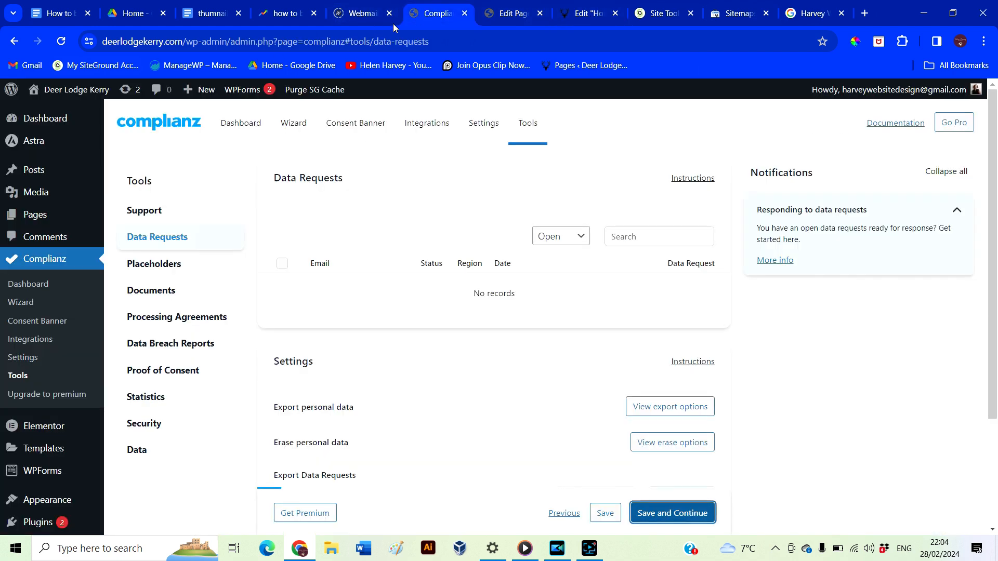
pyautogui.moveTo(100, 115)
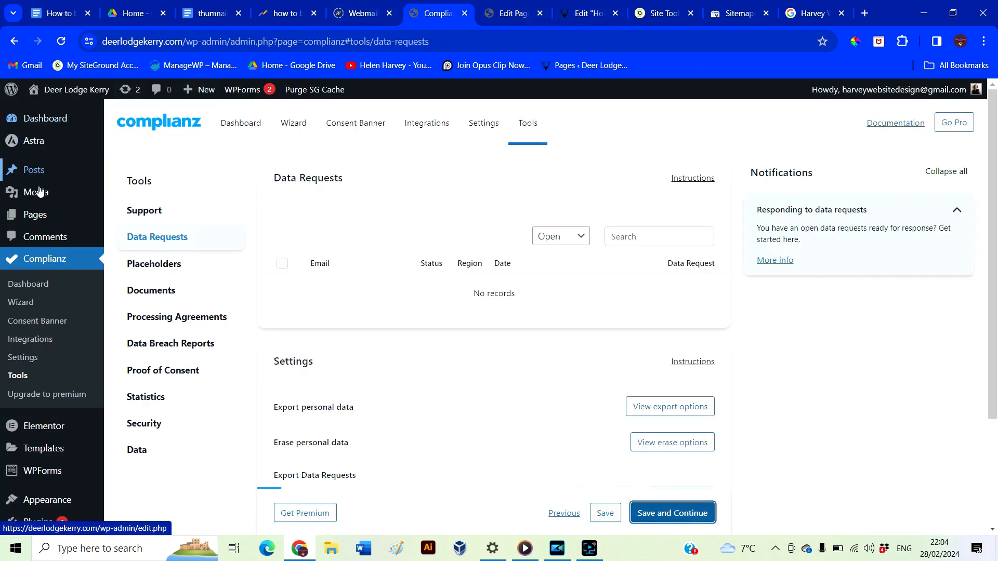
pyautogui.scroll(-3, 40, 283)
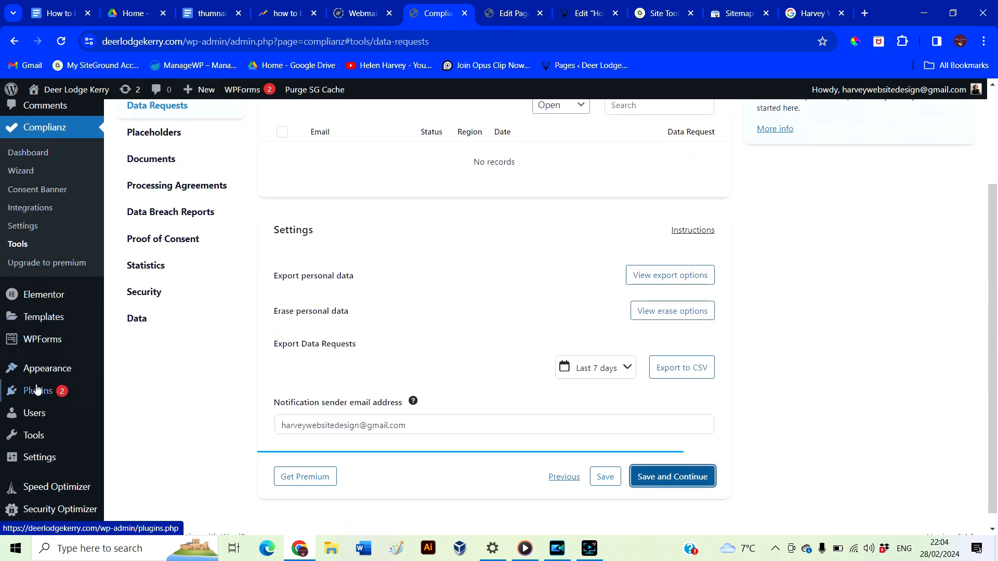
pyautogui.click(37, 394)
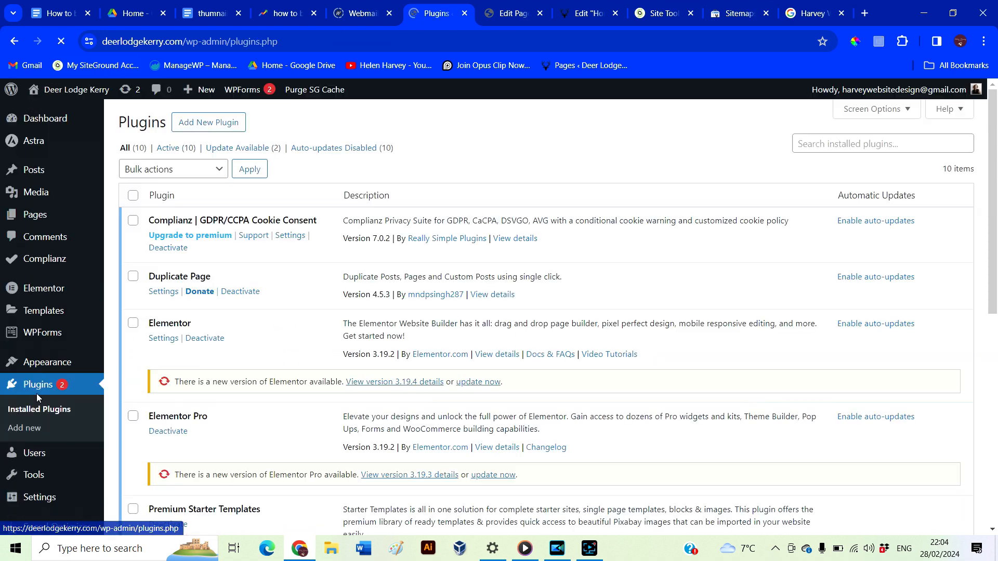
pyautogui.click(225, 124)
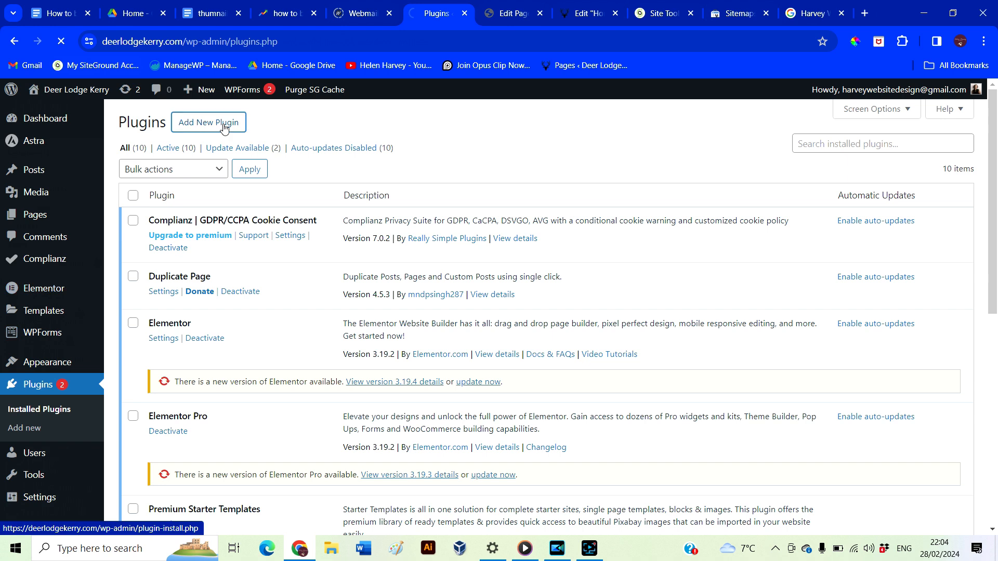
pyautogui.click(830, 163)
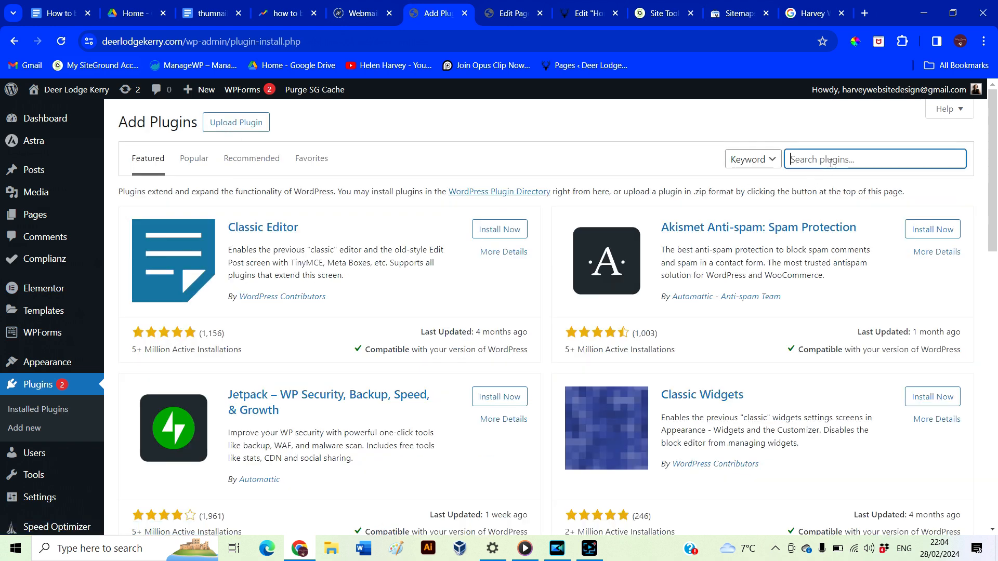
pyautogui.write('yoas')
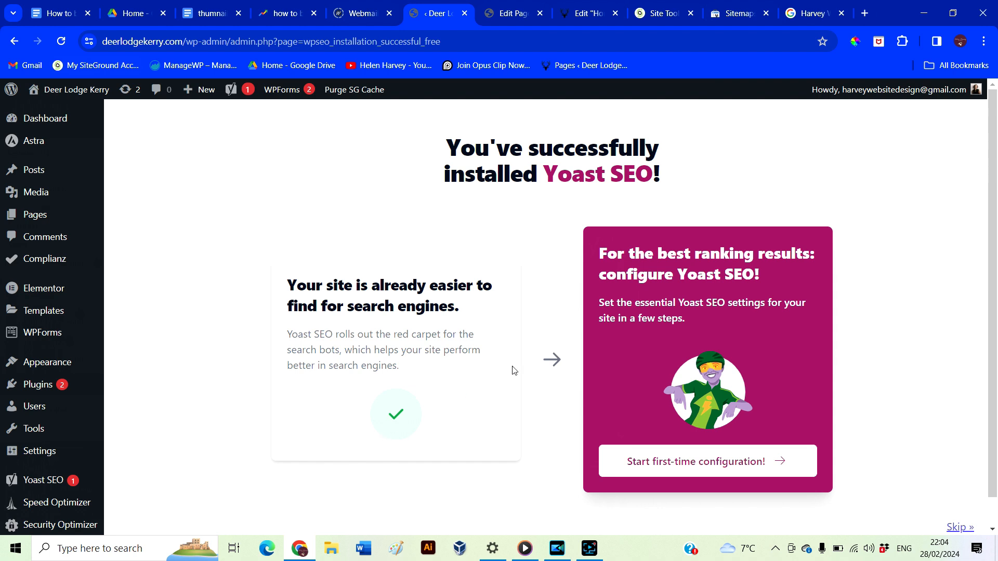
# Start Yoast's first-time configuration and run the SEO data optimization
pyautogui.click(684, 467)
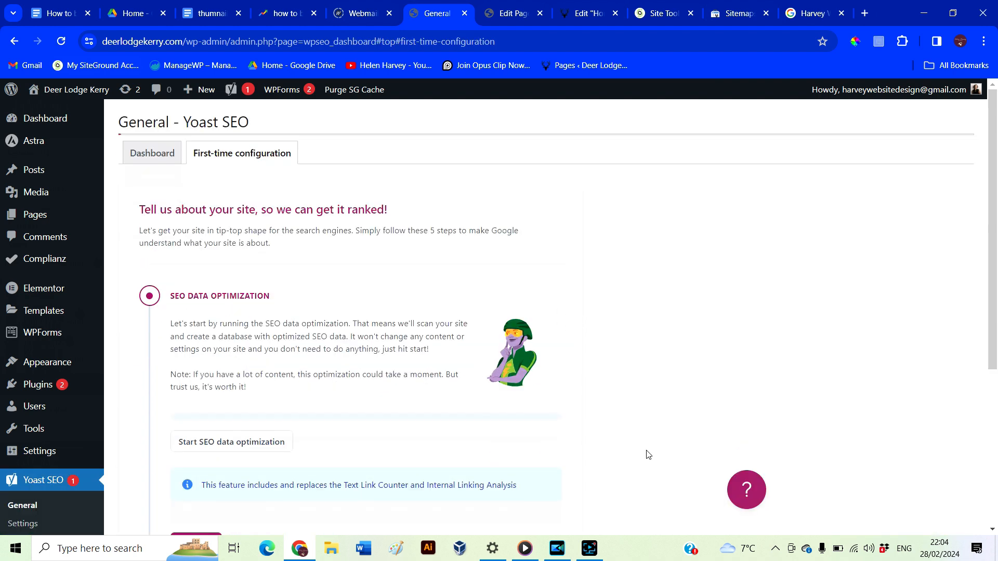
pyautogui.scroll(-2, 571, 432)
pyautogui.click(260, 317)
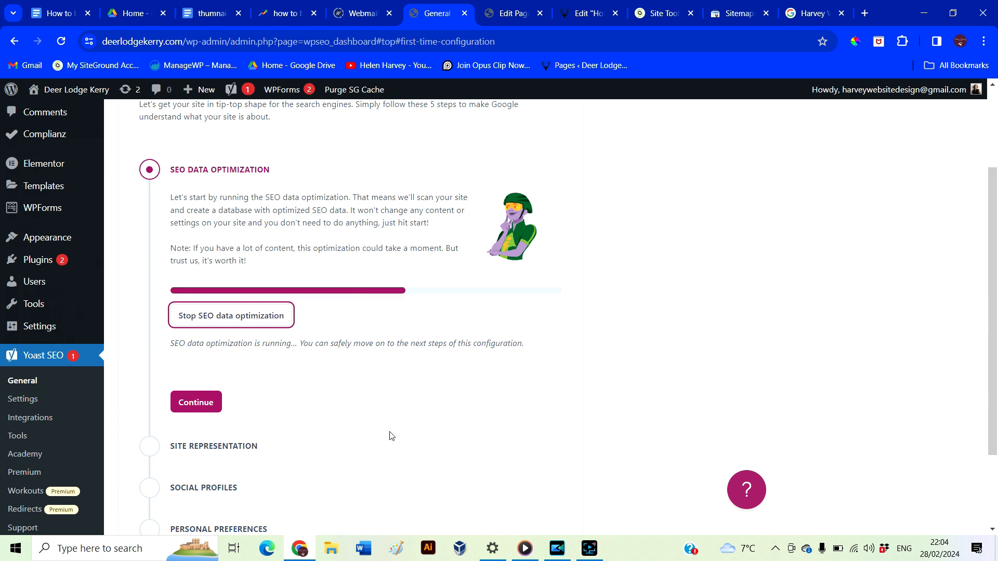
pyautogui.click(203, 405)
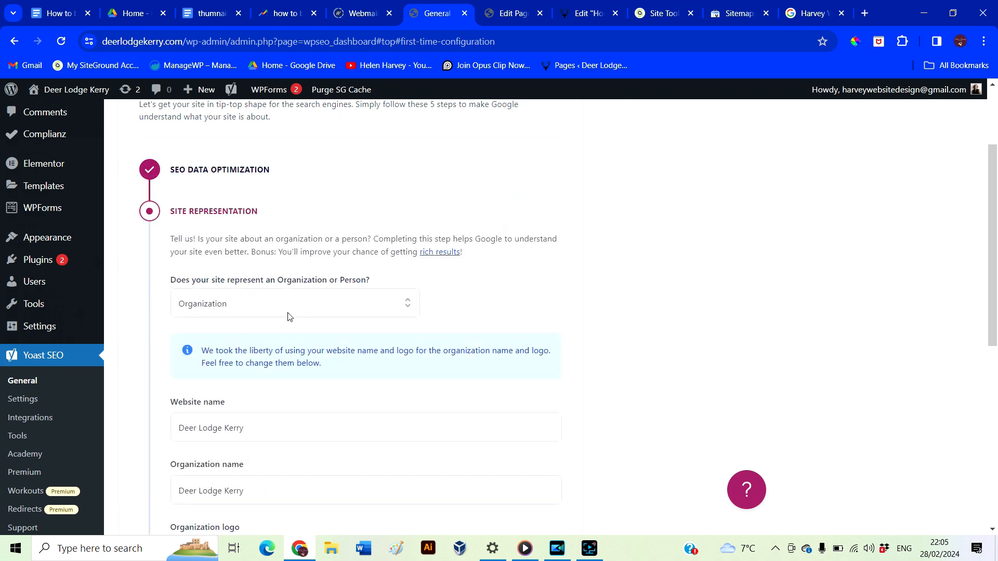
# Set the site to represent a person, the site's user, and save
pyautogui.click(274, 313)
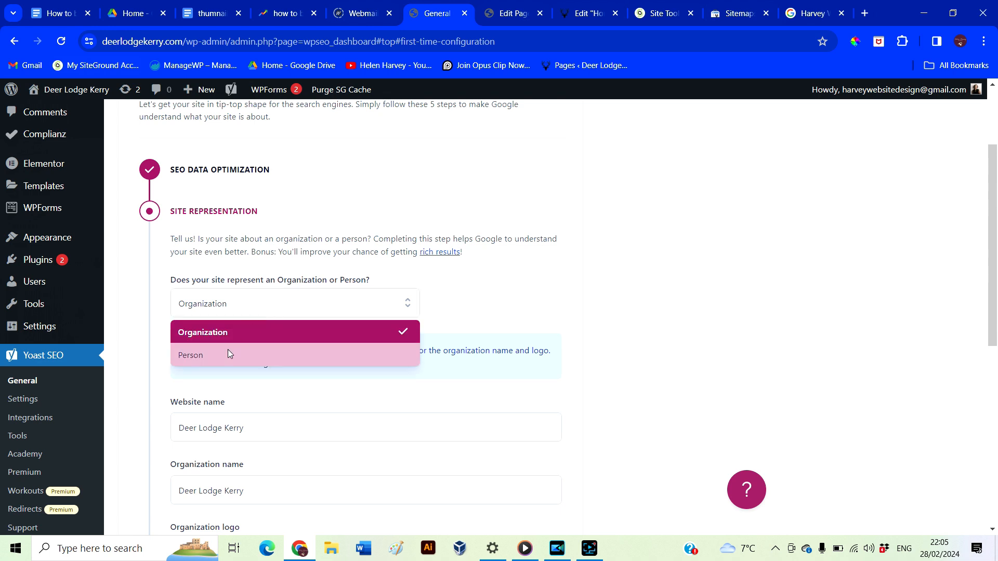
pyautogui.click(220, 356)
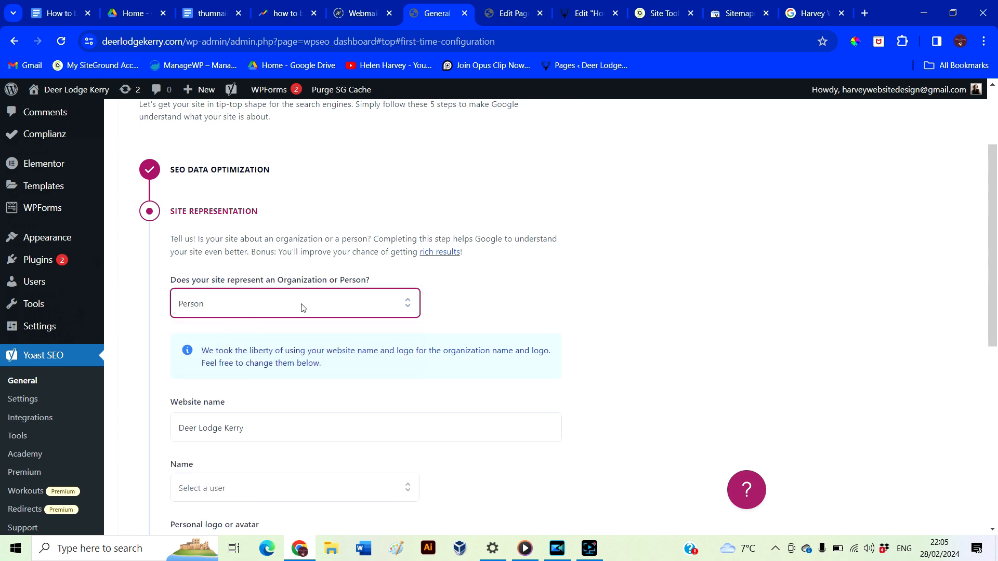
pyautogui.scroll(-2, 449, 402)
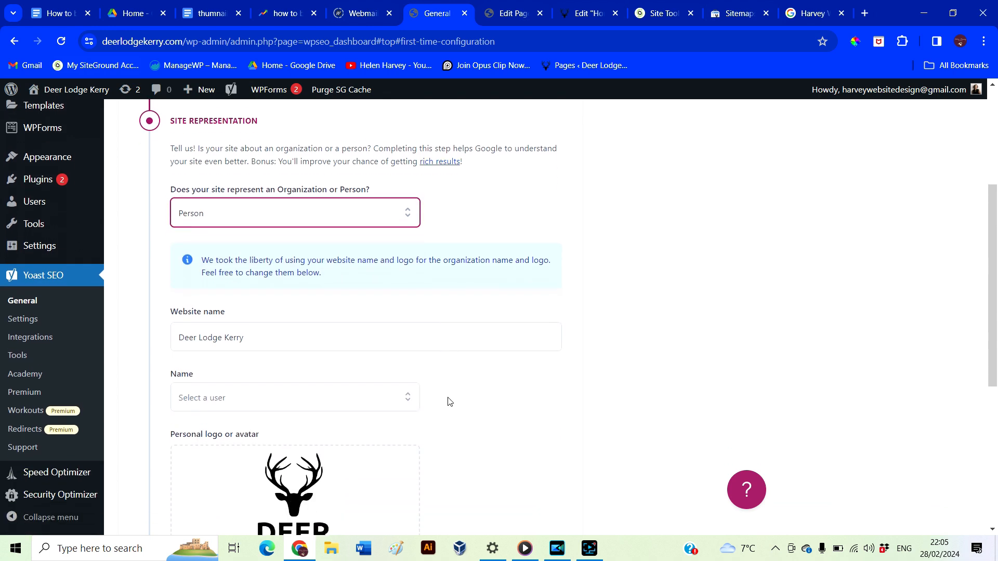
pyautogui.click(307, 384)
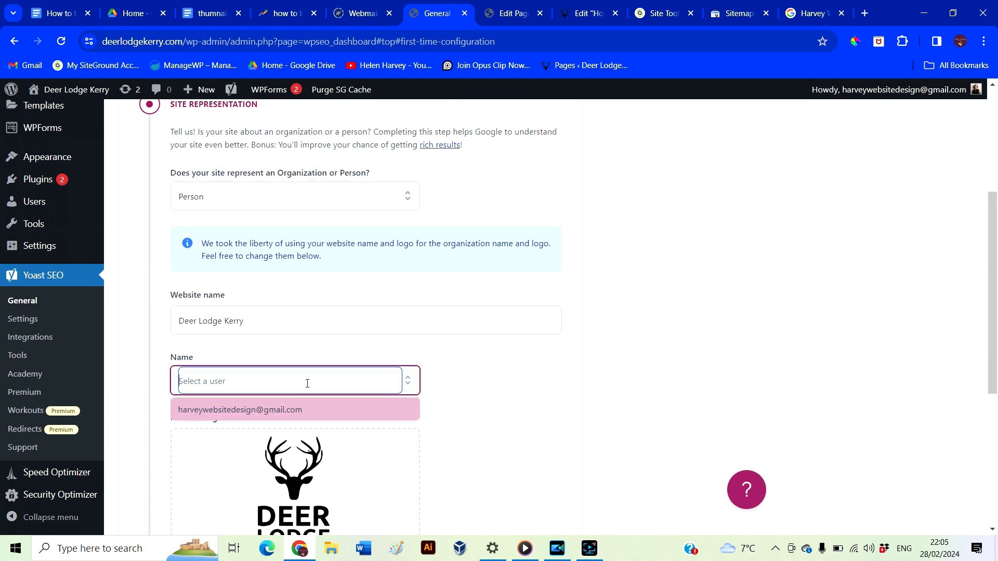
pyautogui.click(275, 410)
pyautogui.scroll(-2, 452, 429)
pyautogui.scroll(-2, 452, 428)
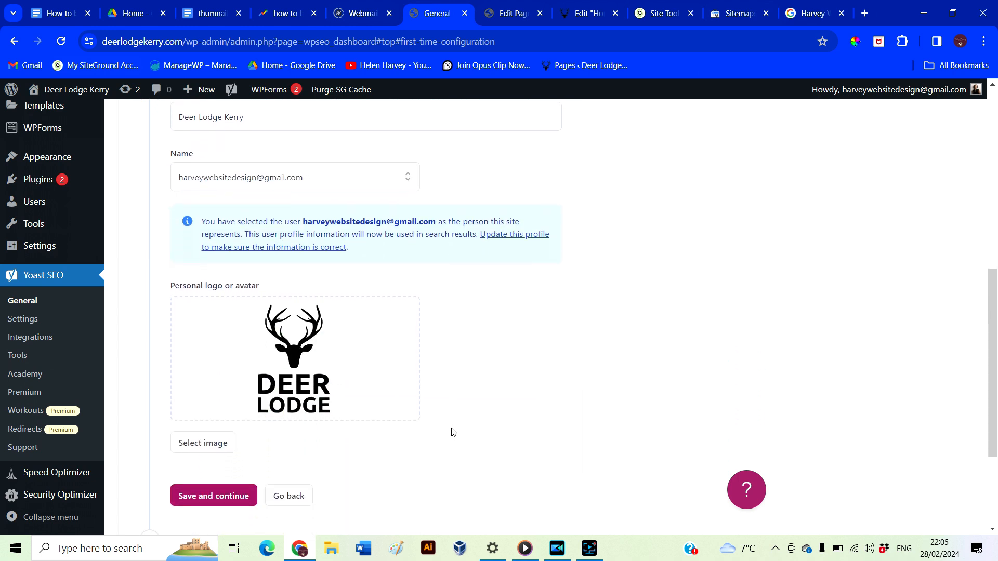
pyautogui.scroll(-3, 451, 432)
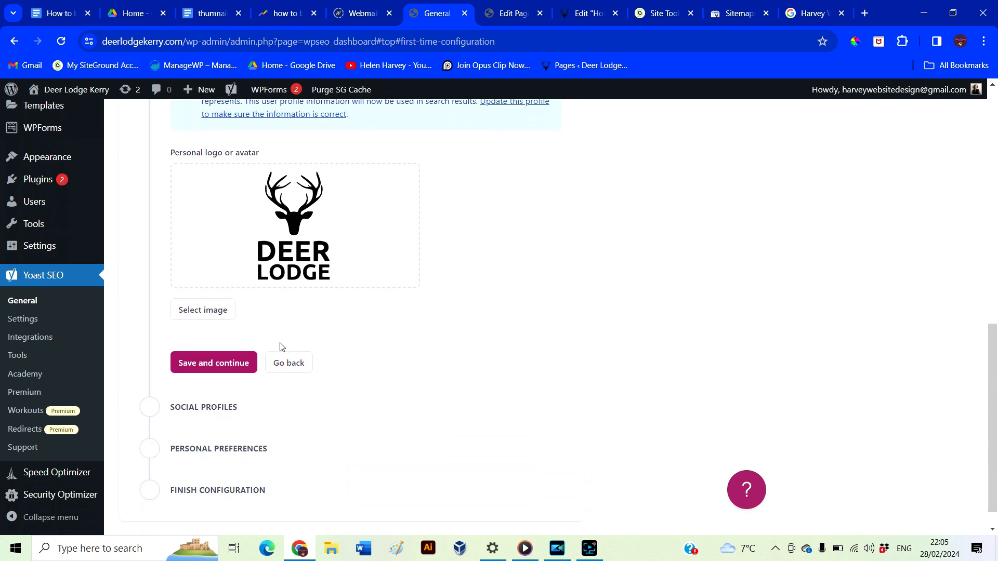
pyautogui.click(225, 363)
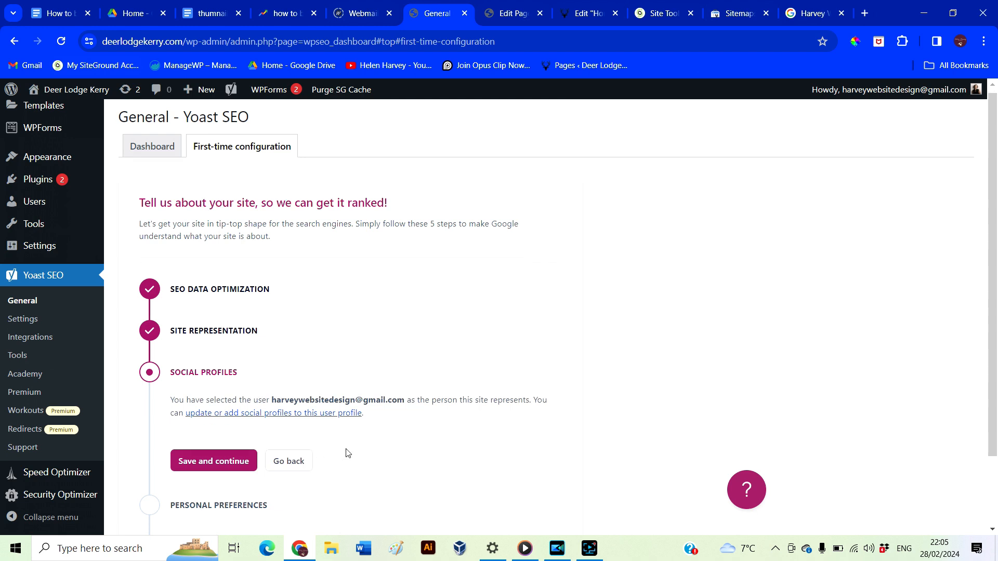
# Pass the social profiles step, allow site data sharing, and finish the configuration
pyautogui.scroll(-3, 347, 453)
pyautogui.click(213, 300)
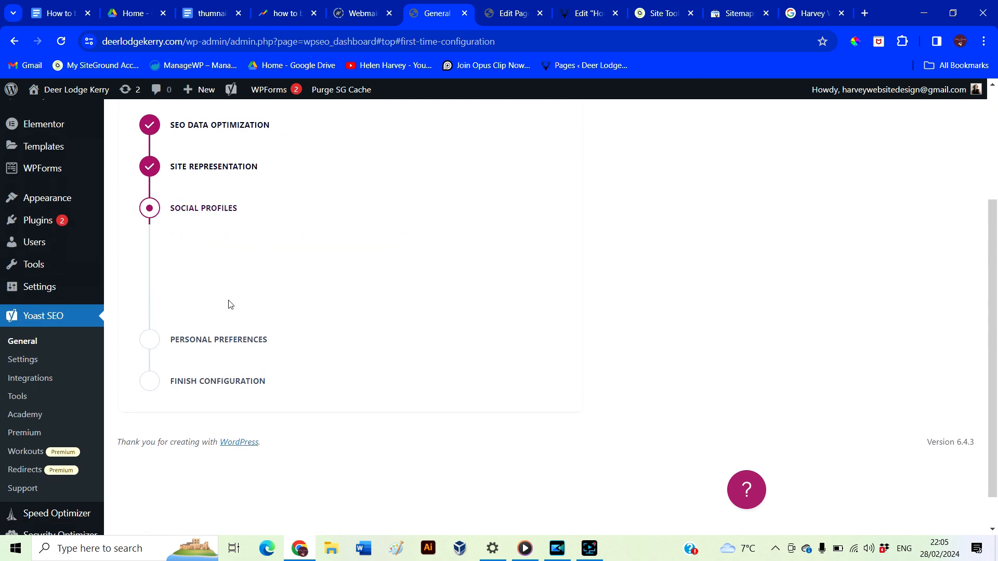
pyautogui.scroll(-2, 316, 382)
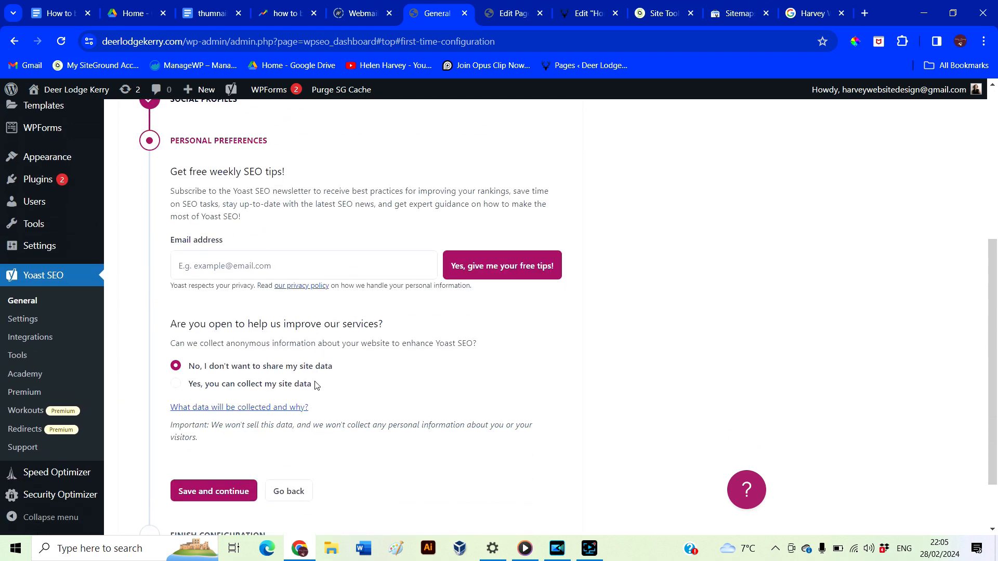
pyautogui.click(176, 384)
pyautogui.scroll(-2, 312, 411)
pyautogui.click(238, 419)
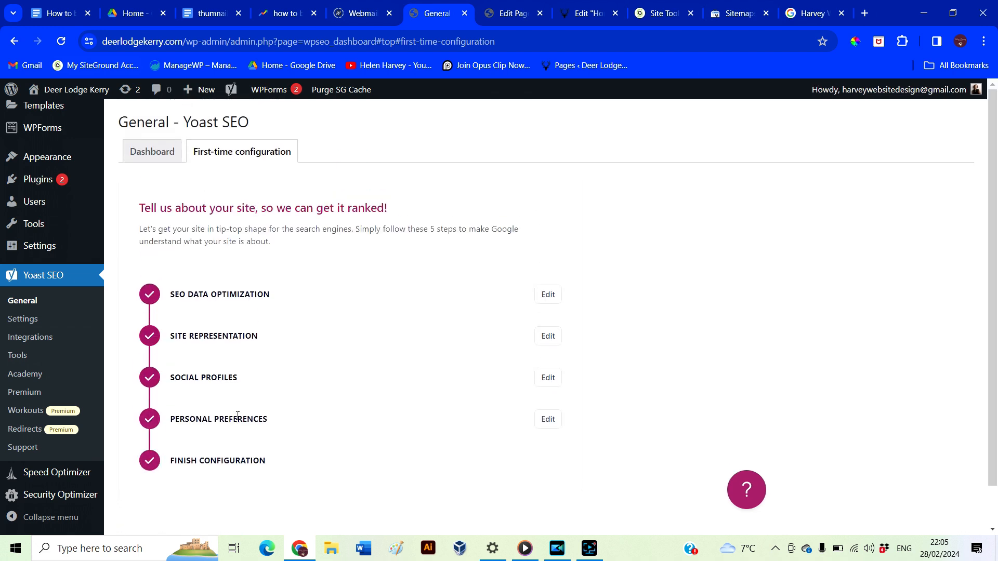
pyautogui.scroll(-3, 349, 479)
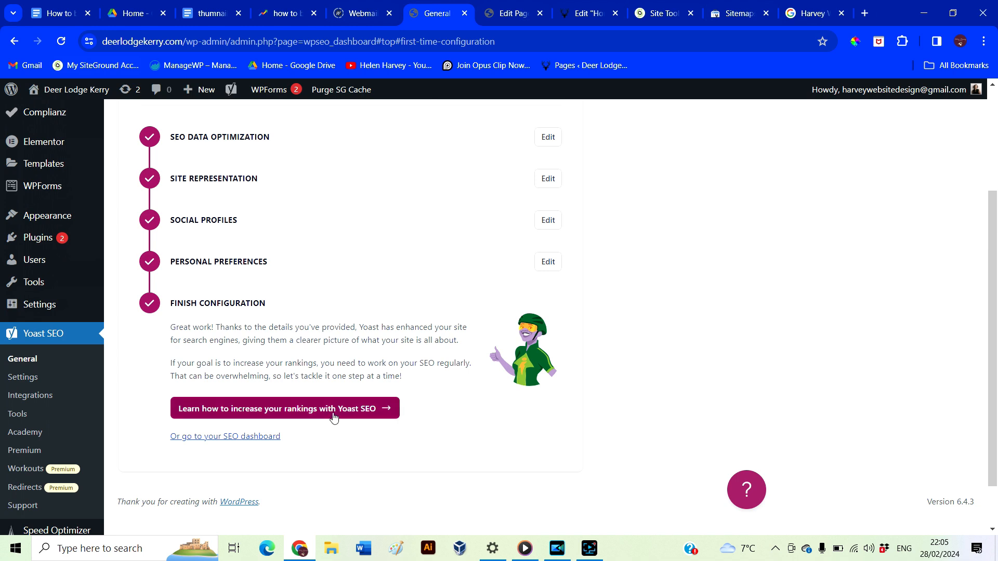
pyautogui.click(24, 382)
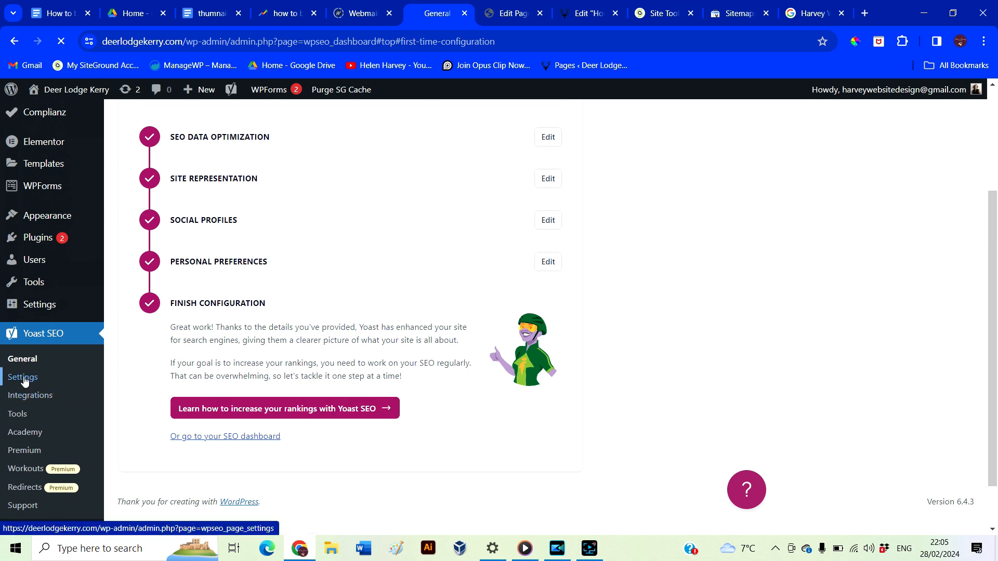
# Search Yoast settings for 'sitemap' and open page-sitemap.xml showing the 9 page URLs
pyautogui.click(195, 179)
pyautogui.write('s')
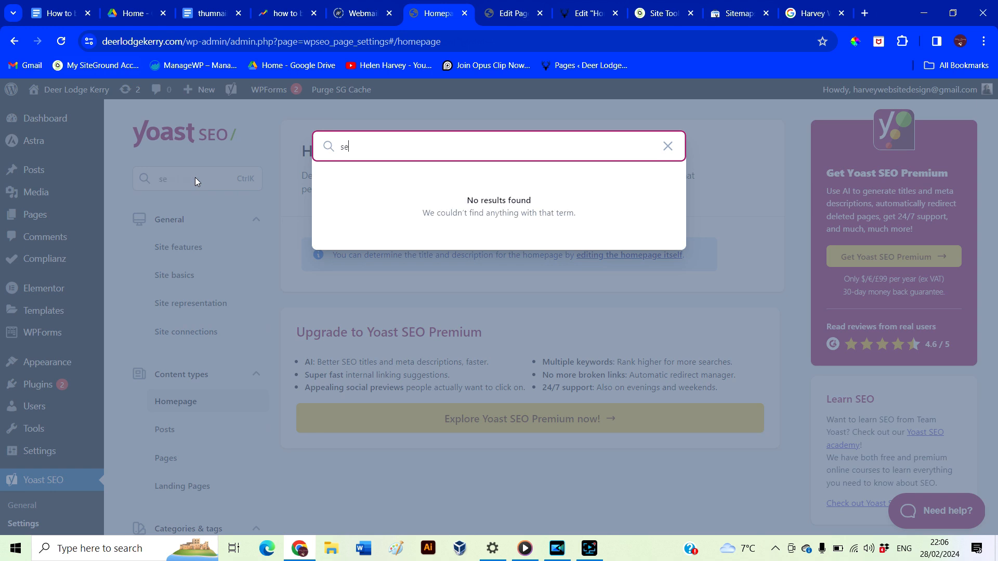
pyautogui.write('itemap')
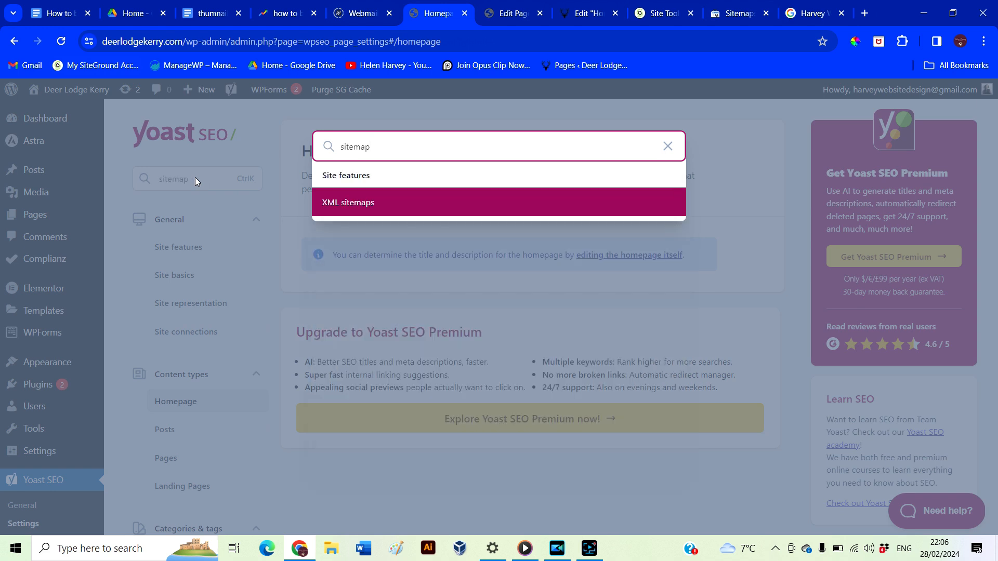
pyautogui.click(357, 204)
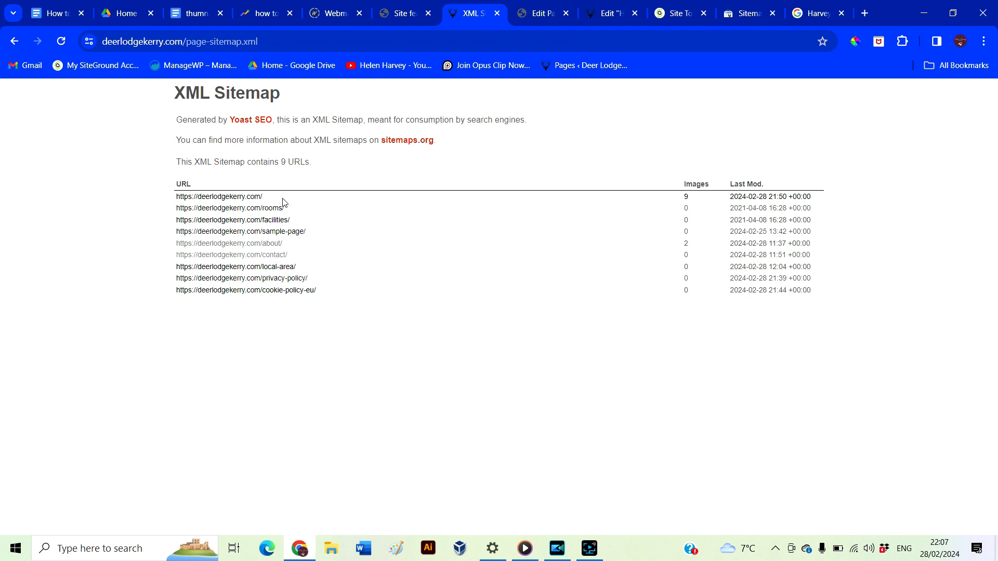
pyautogui.moveTo(283, 202); pyautogui.dragTo(175, 202)
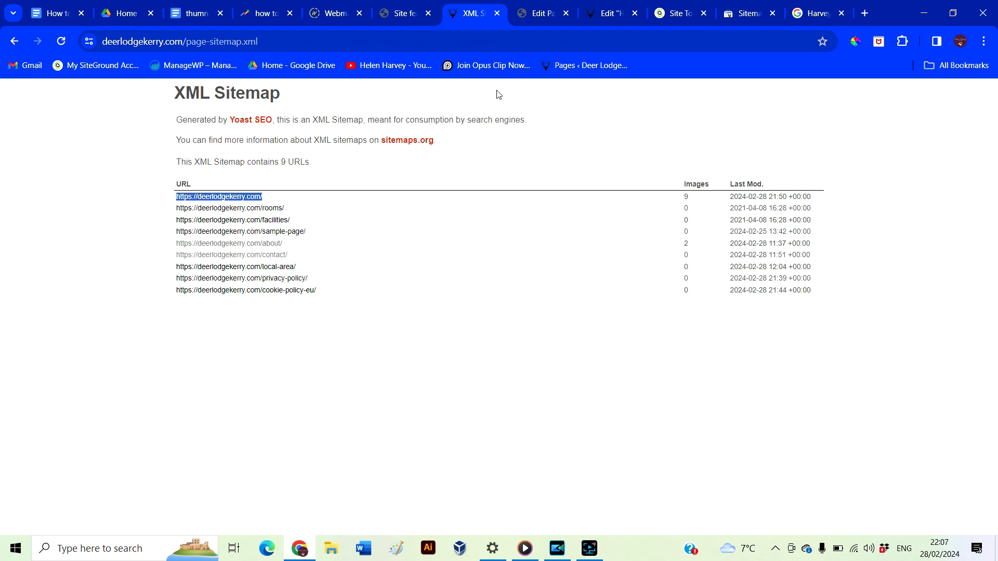
# Submit the bare deerlodgekerry.com address as a sitemap in Search Console
pyautogui.click(538, 15)
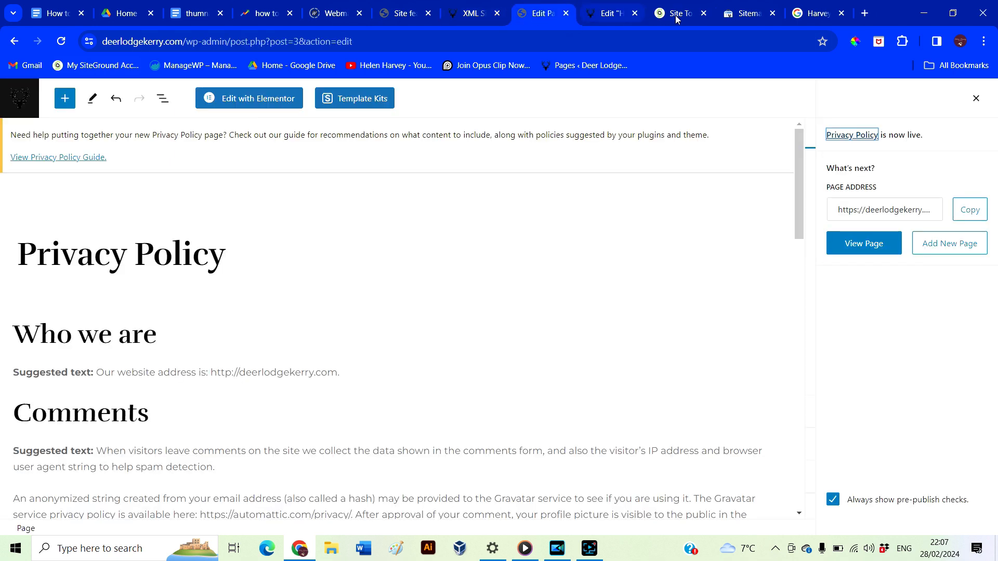
pyautogui.moveTo(738, 14); pyautogui.dragTo(538, 15)
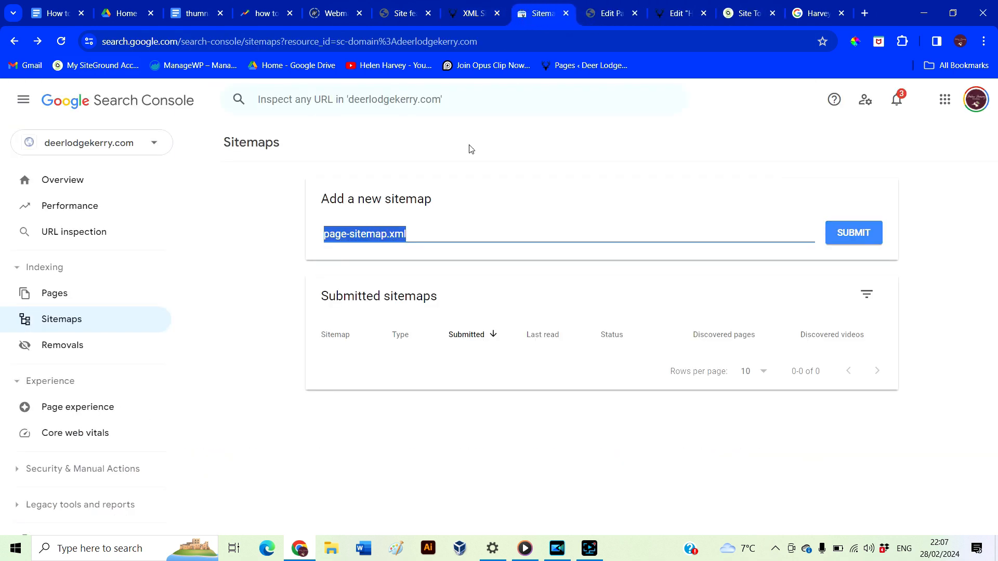
pyautogui.tripleClick(425, 230)
pyautogui.press('BackSpace')
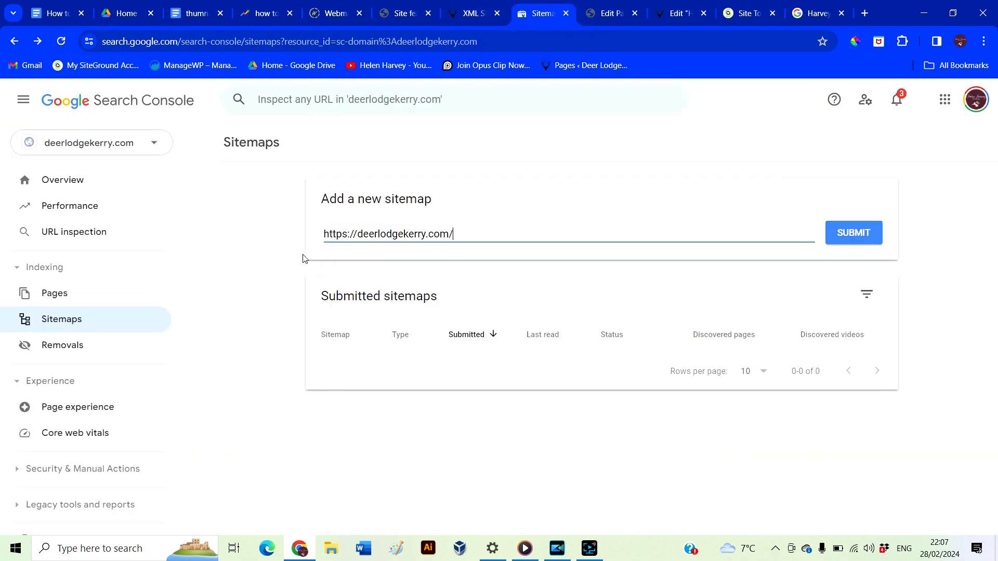
pyautogui.click(846, 234)
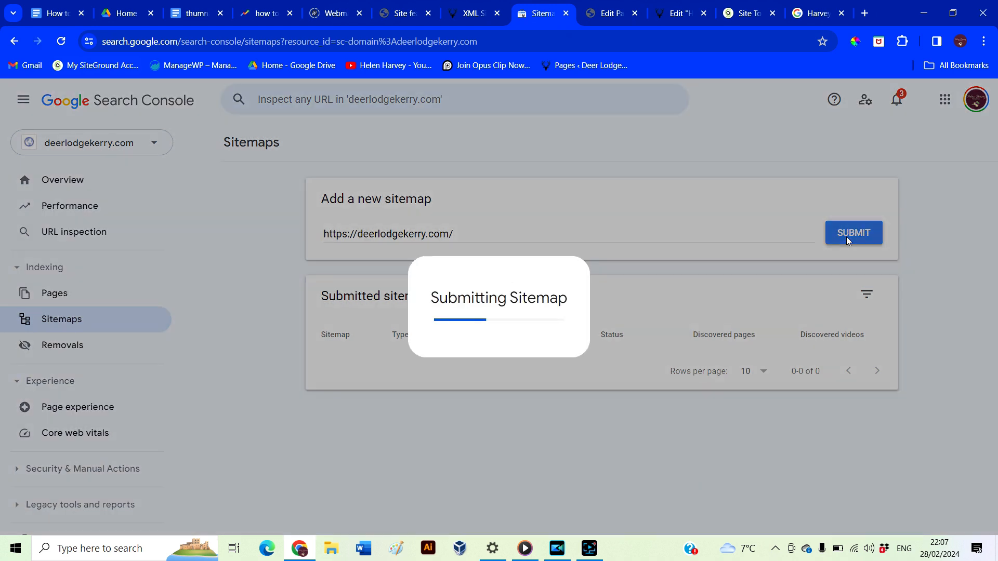
# Check the page-sitemap.xml details, which show 9 discovered pages, then return to the property Overview
pyautogui.click(639, 354)
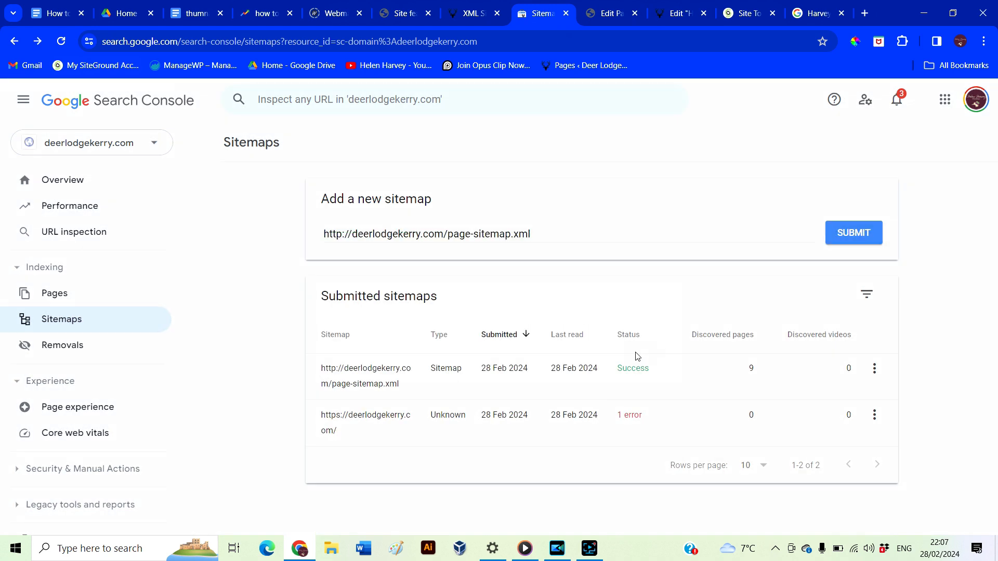
pyautogui.click(637, 359)
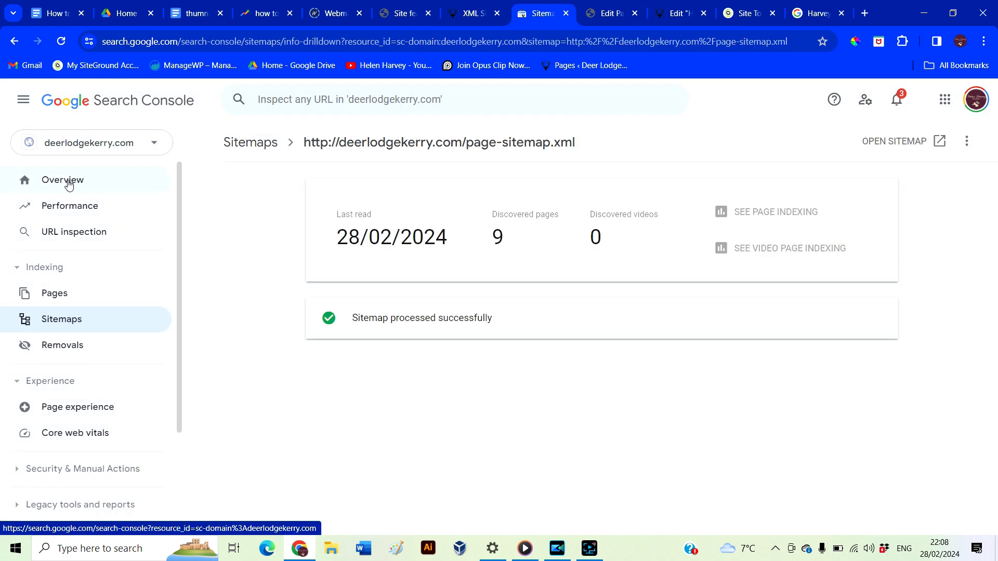
pyautogui.click(67, 179)
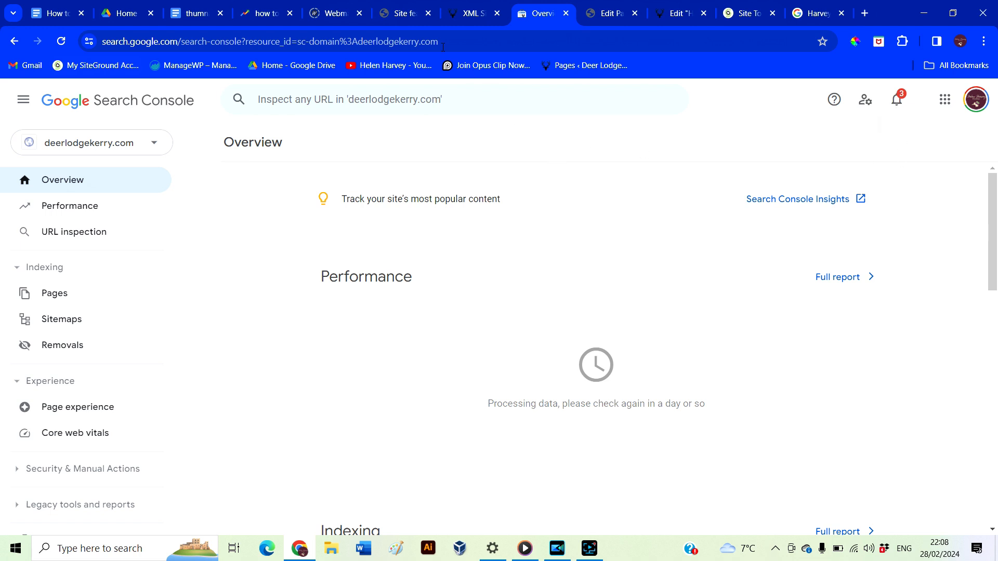
# Leave Search Console for the Yoast Site features tab and reach the WordPress Pages list
pyautogui.hotkey('ctrl', '1')
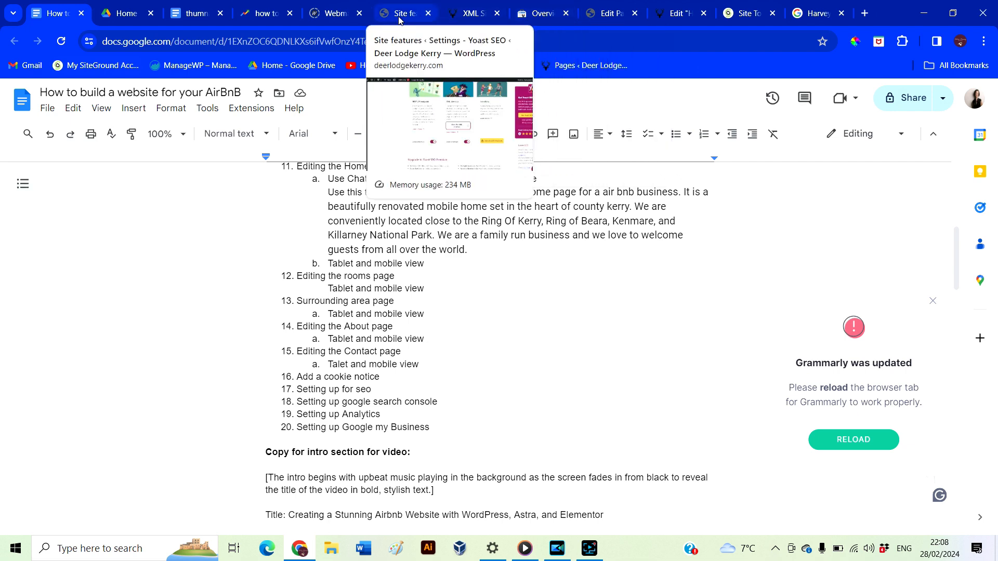
pyautogui.click(399, 20)
pyautogui.scroll(15, 224, 317)
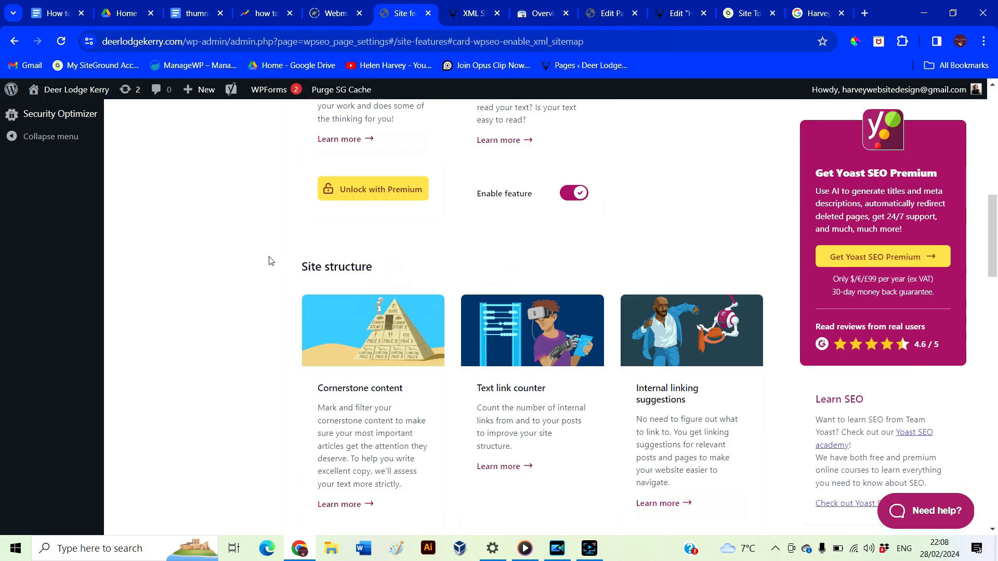
pyautogui.scroll(1, 78, 389)
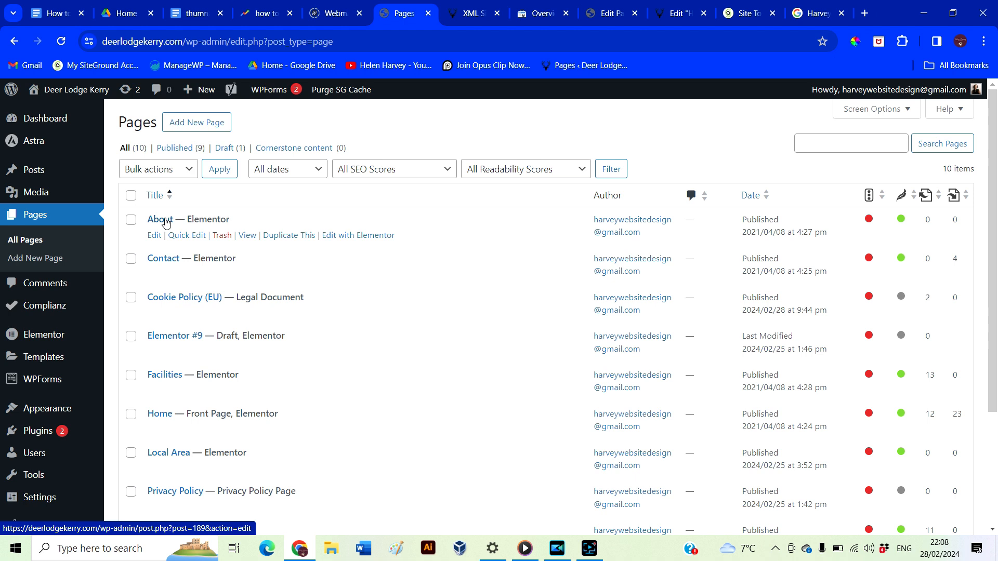
# Open the About page and set its Yoast focus keyphrase to 'About Deer Lodge Kerry'
pyautogui.click(166, 222)
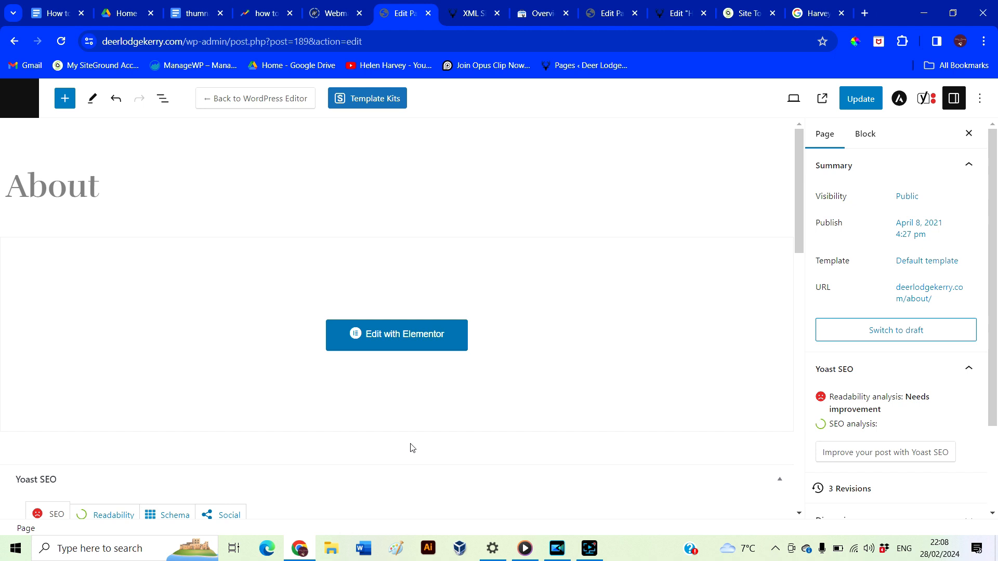
pyautogui.scroll(-5, 411, 446)
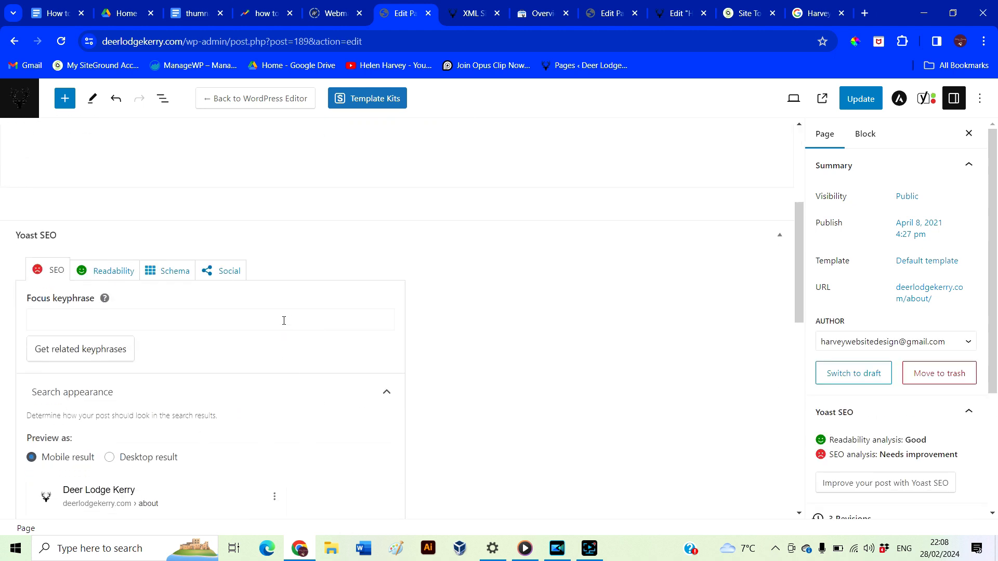
pyautogui.click(257, 320)
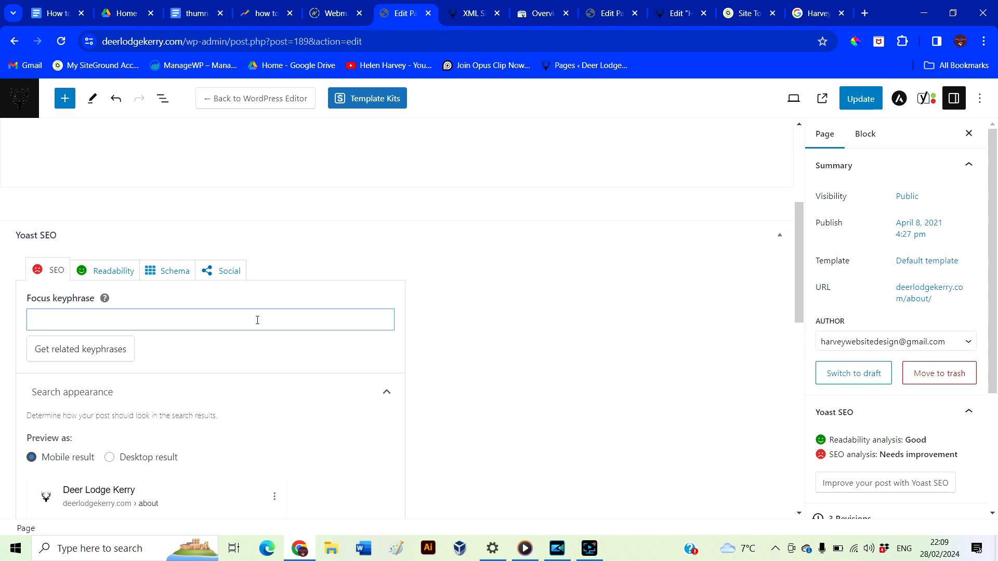
pyautogui.write('About')
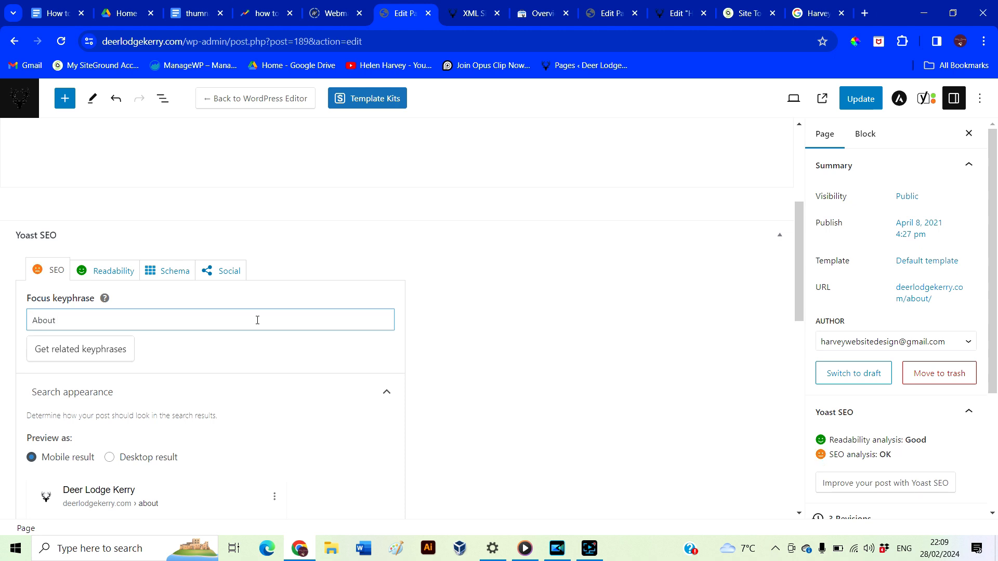
pyautogui.write(' Deer Lodge Kerry')
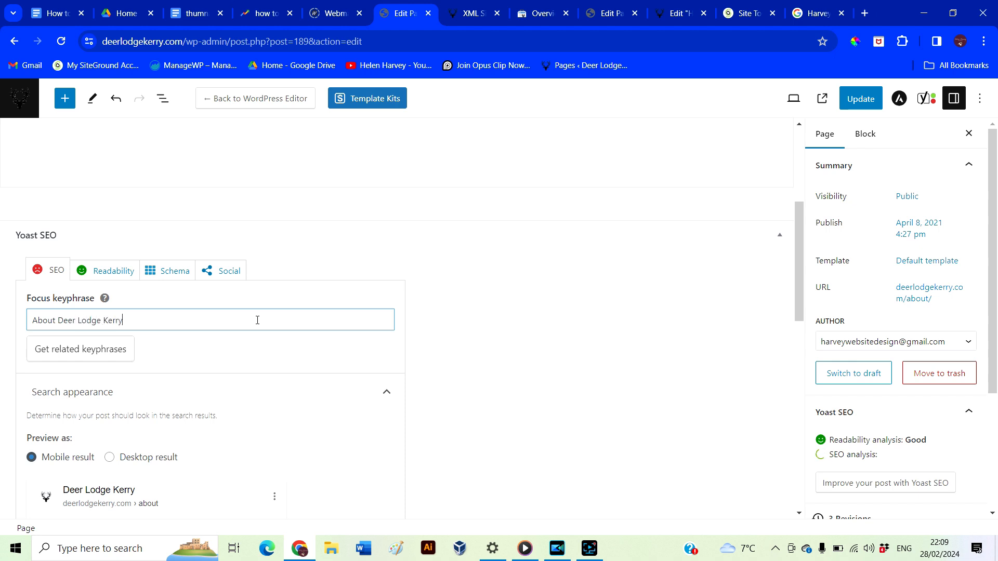
# Write the About page meta description about the Airbnb near the Ring of Kerry, ending 'Book your stay.'
pyautogui.scroll(-7, 427, 423)
pyautogui.click(145, 413)
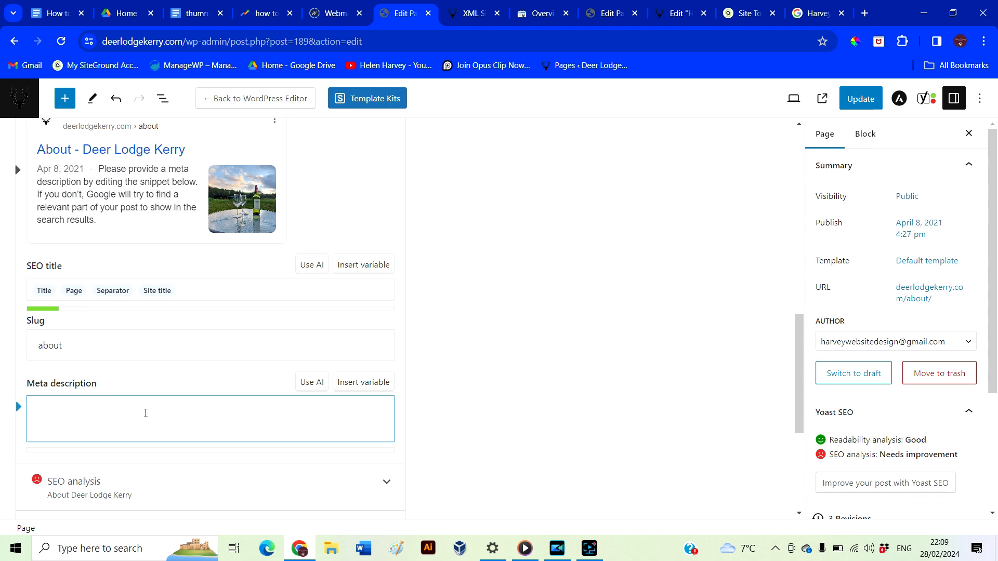
pyautogui.write('Please read the About Deear')
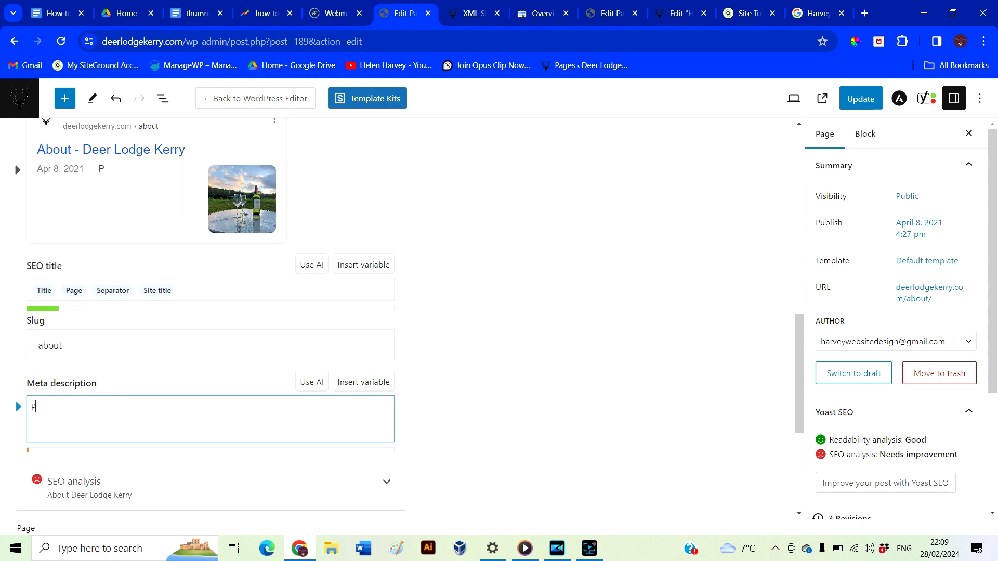
pyautogui.press('BackSpace')
pyautogui.press('BackSpace')
pyautogui.press('BackSpace')
pyautogui.press('BackSpace')
pyautogui.write('ar Lodge Kerry information to learn more a')
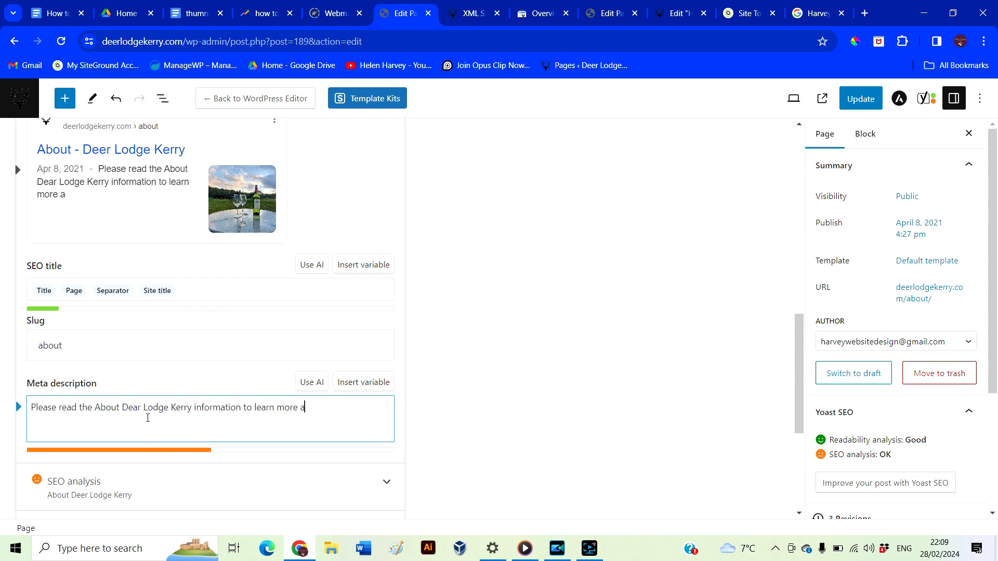
pyautogui.write('bout our AirBnB business located near the Ring of Kerry.')
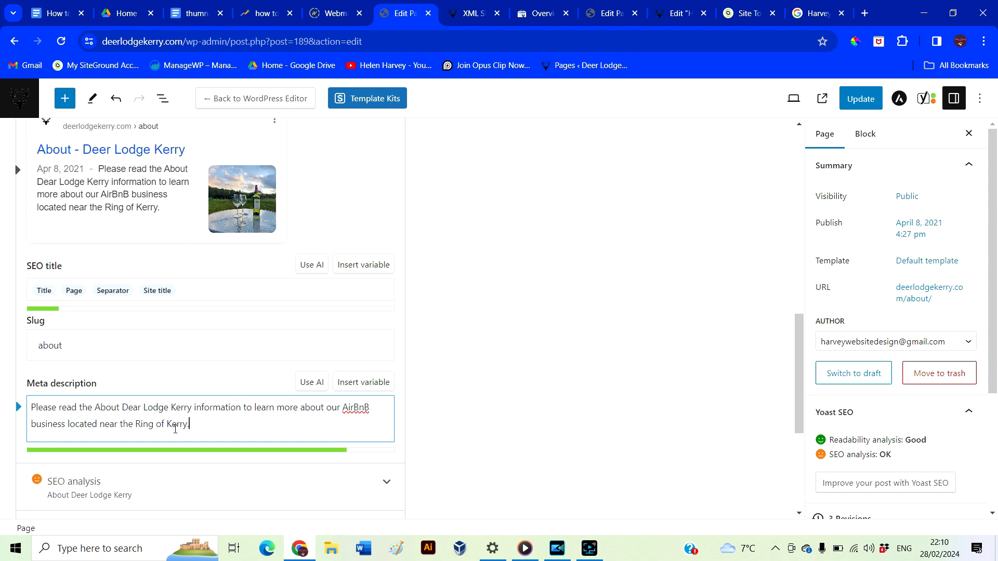
pyautogui.scroll(1, 182, 332)
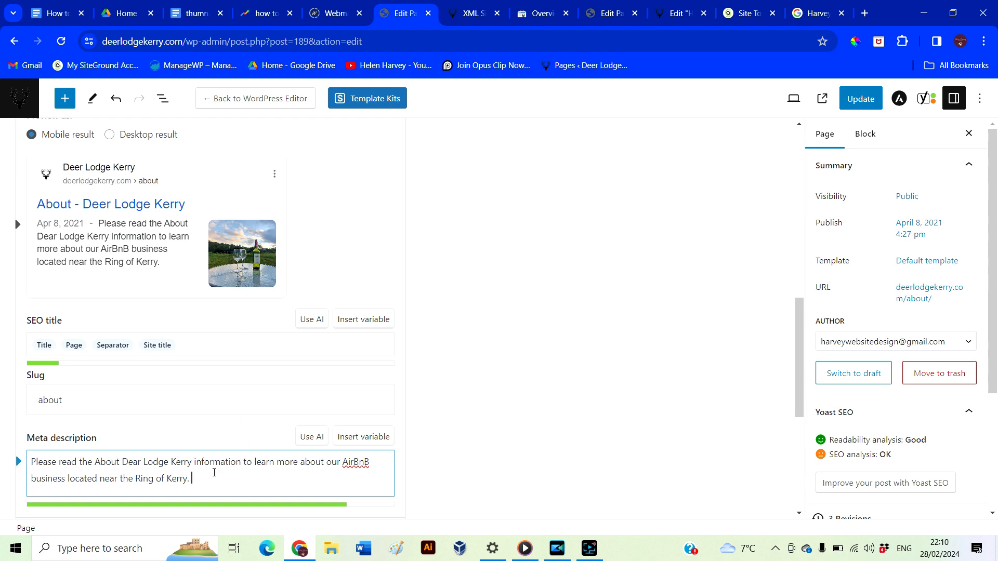
pyautogui.write('Book your stay.')
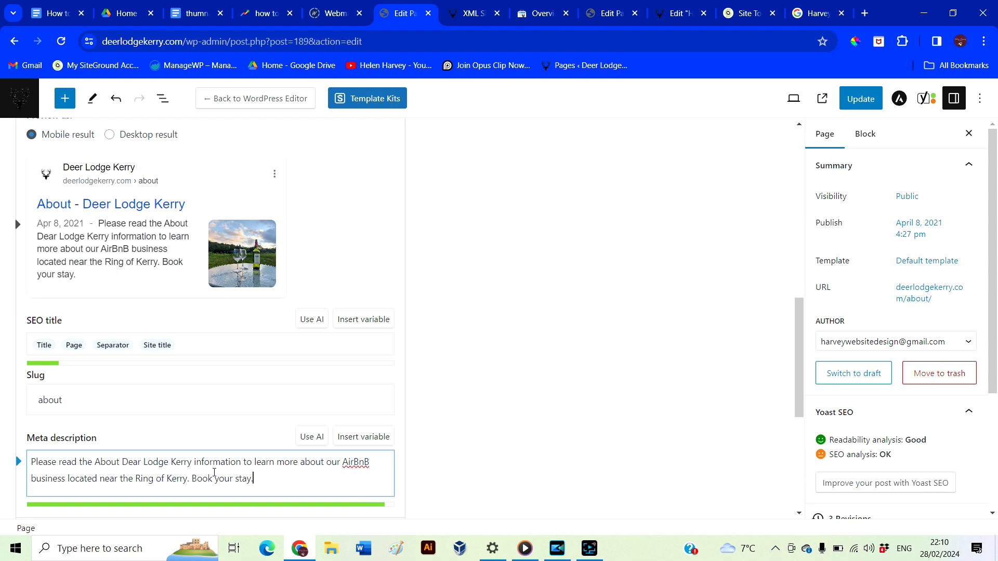
pyautogui.scroll(-3, 895, 430)
pyautogui.click(895, 381)
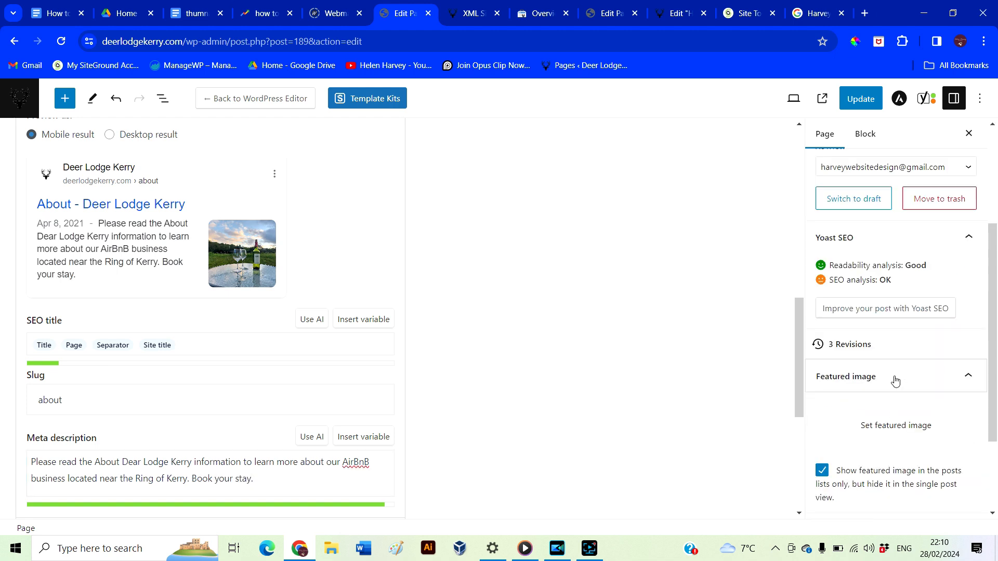
# Make the outside dining area (wine-on-table) photo the About page's featured image and update the page
pyautogui.click(887, 436)
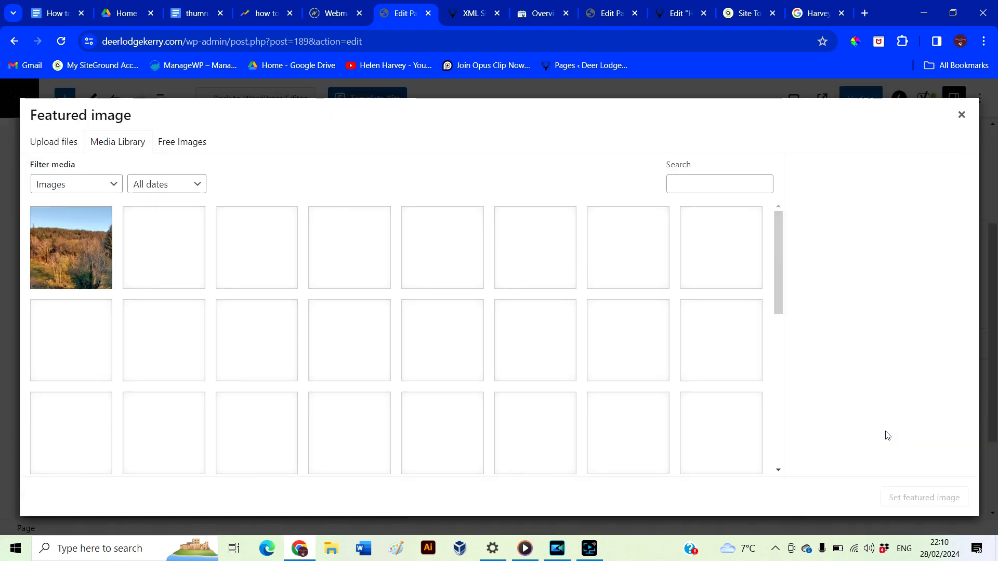
pyautogui.scroll(-2, 428, 297)
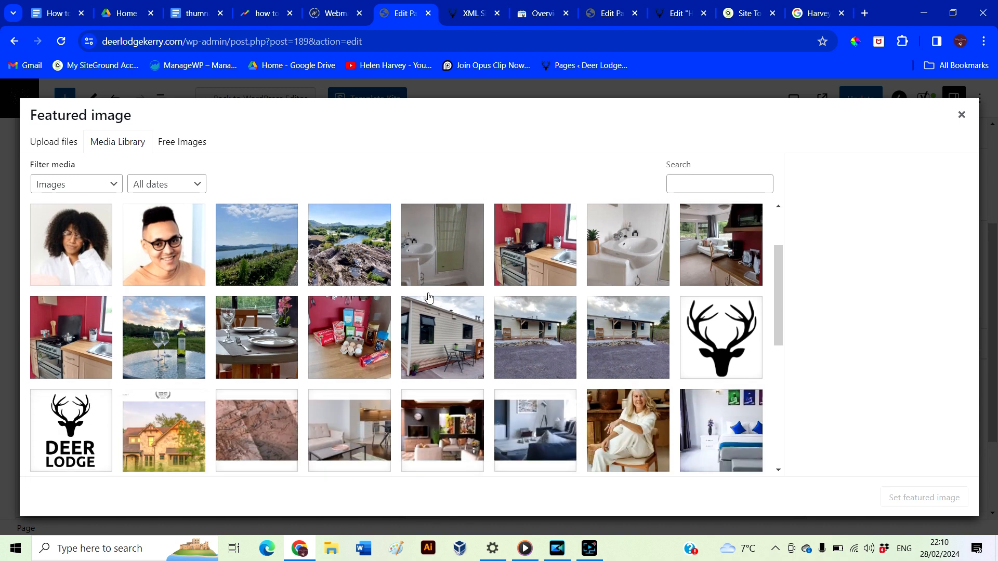
pyautogui.click(175, 332)
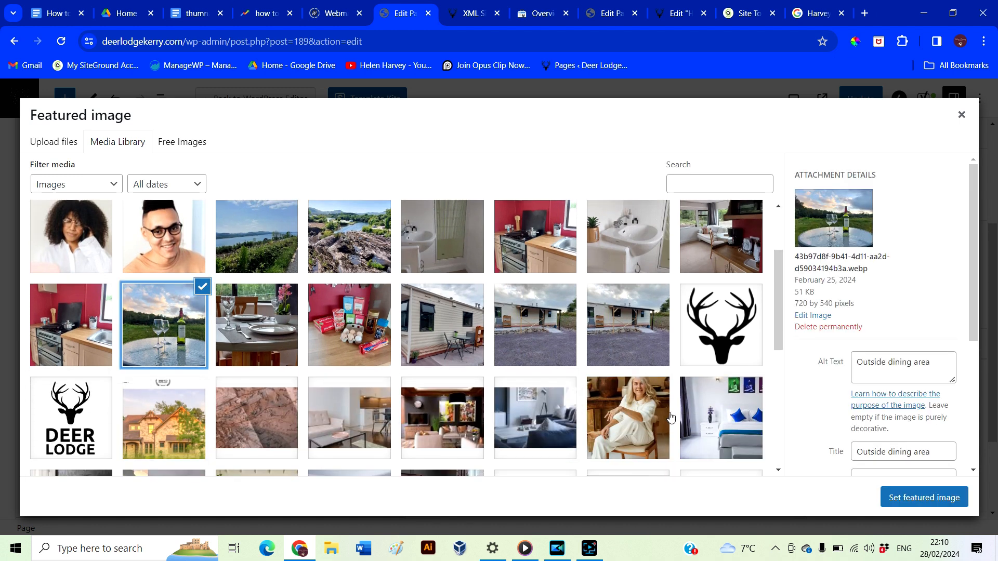
pyautogui.click(901, 503)
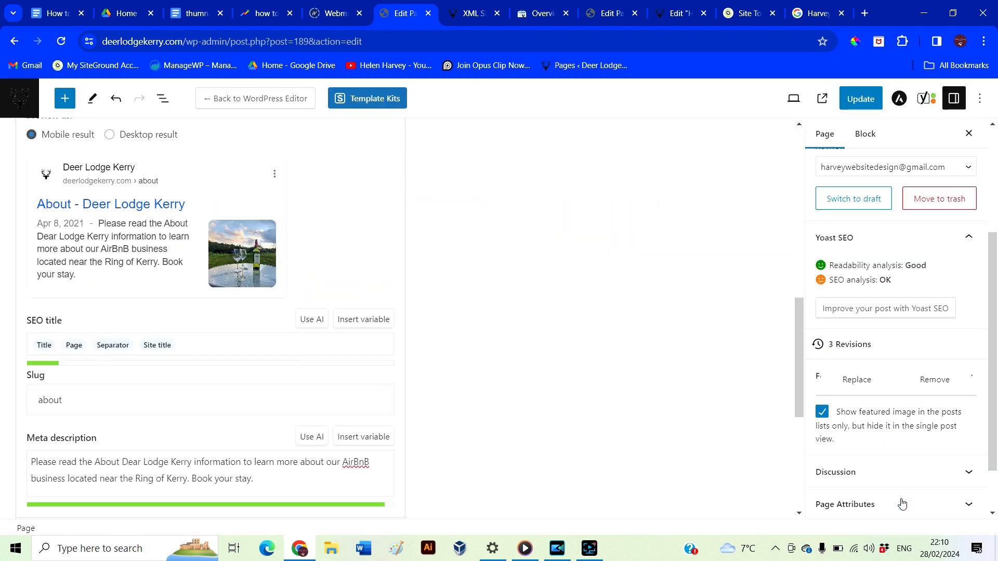
pyautogui.scroll(8, 423, 394)
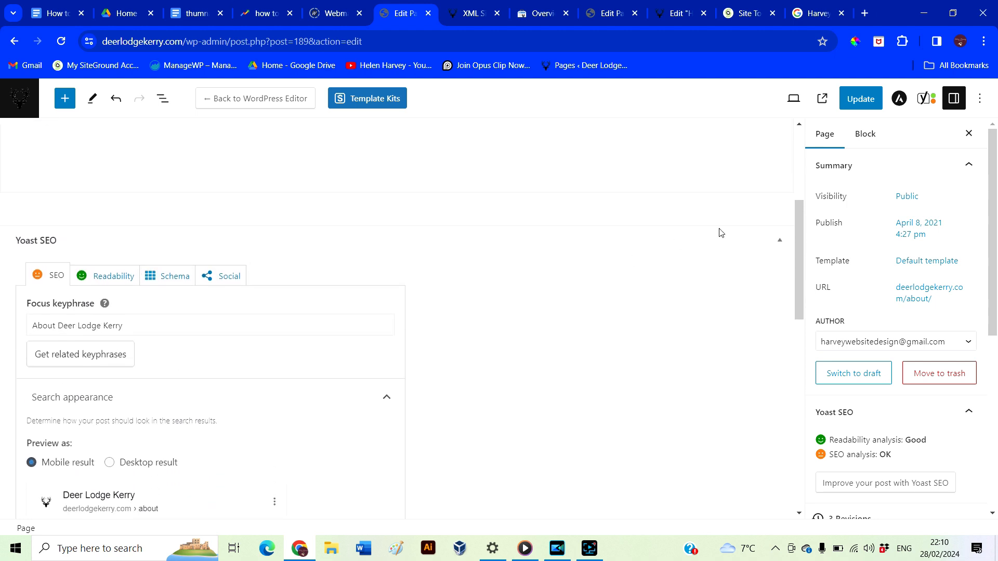
pyautogui.click(865, 100)
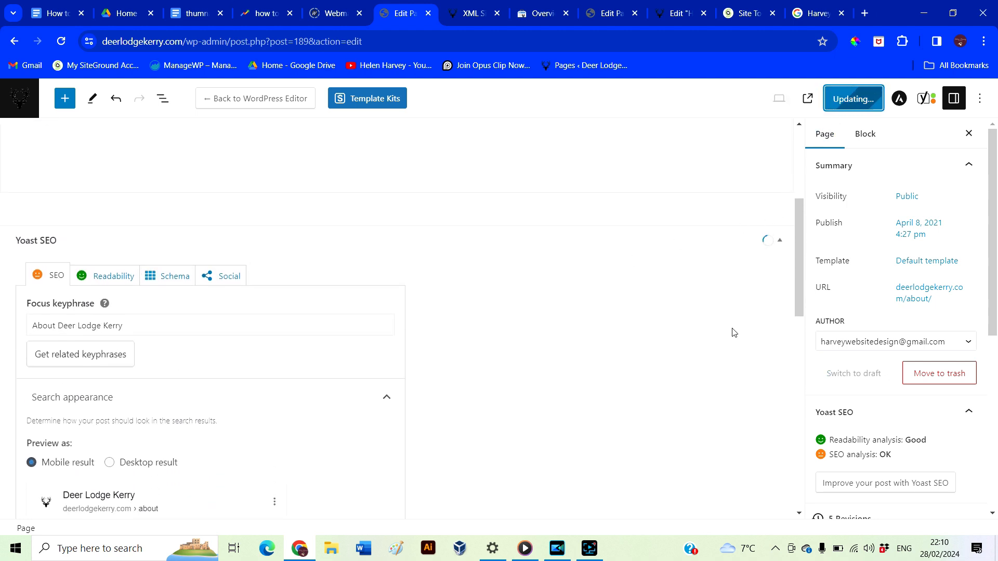
pyautogui.click(19, 98)
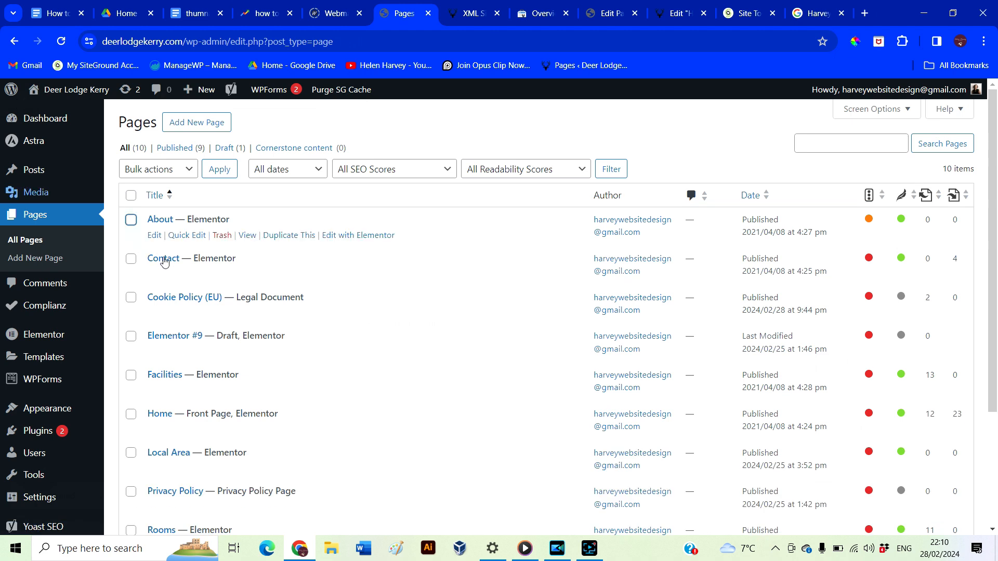
# Give the Contact page the focus keyphrase 'Contact Deer Lodge Kerry' and an exclusive-rates meta description
pyautogui.click(163, 259)
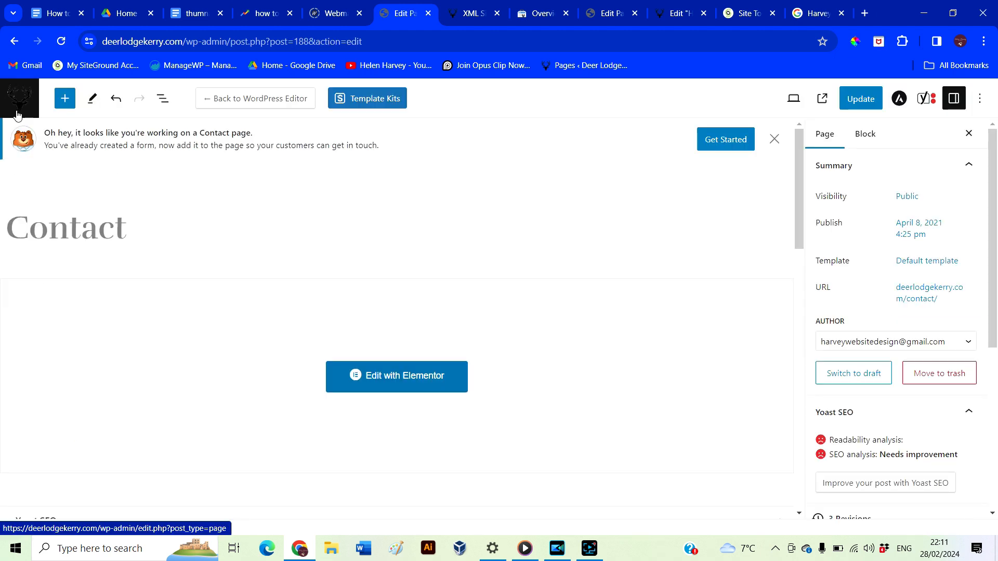
pyautogui.scroll(-5, 196, 296)
pyautogui.click(196, 291)
pyautogui.write('Contact Deer Lodge Kerry')
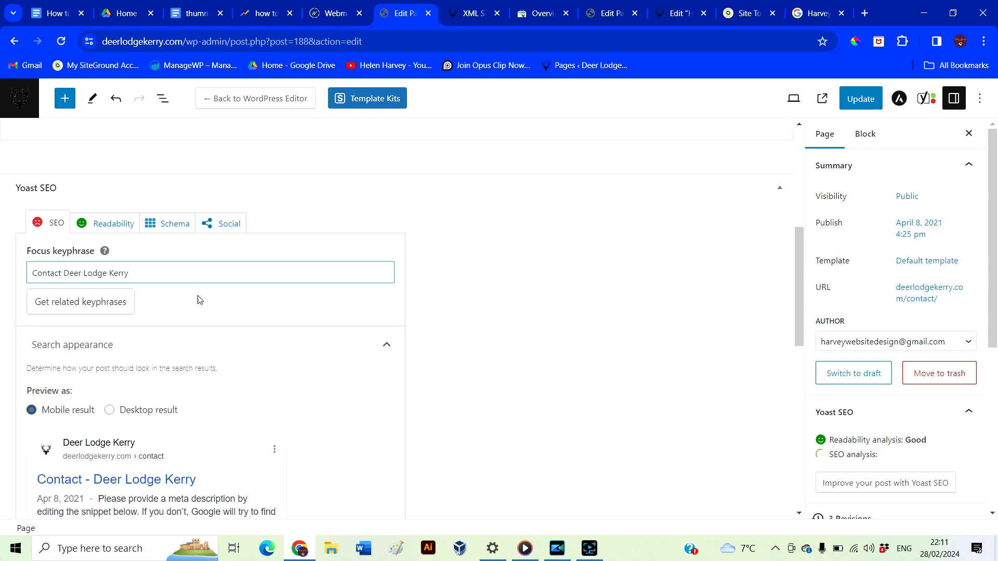
pyautogui.scroll(-4, 197, 300)
pyautogui.click(105, 474)
pyautogui.write('Contact us here are Deer Lodge Kerry')
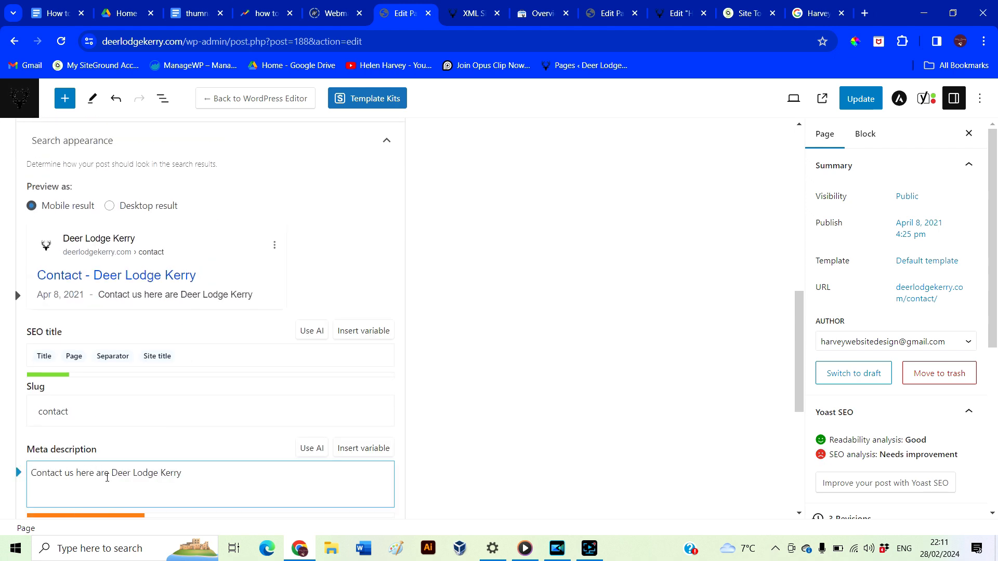
pyautogui.write(' to find out about exclusive rates that can be access')
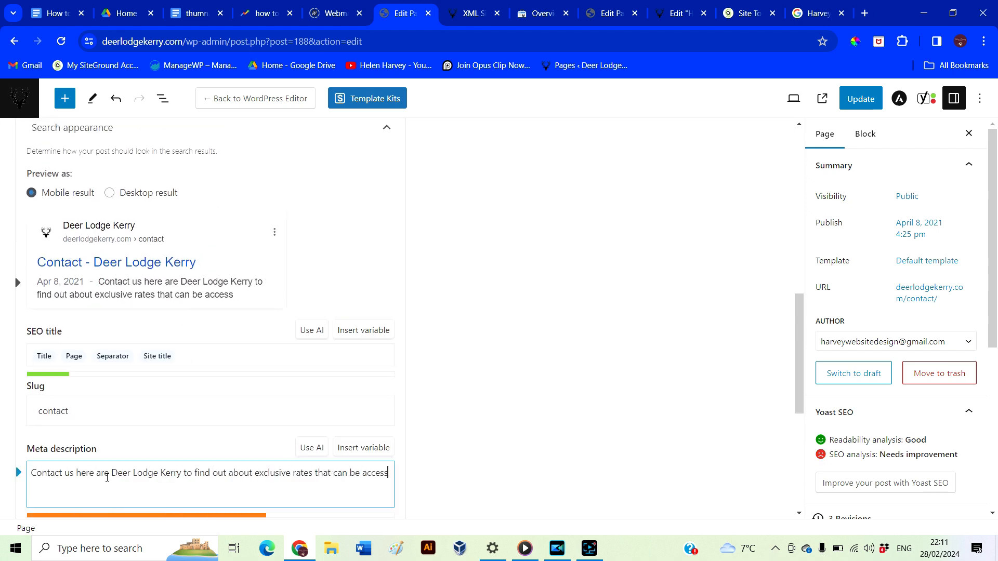
pyautogui.write('ed when you book directly with us. Book today.')
# Set the bedroom photo as the Contact page's featured image, update it, and return to Pages
pyautogui.scroll(-3, 509, 397)
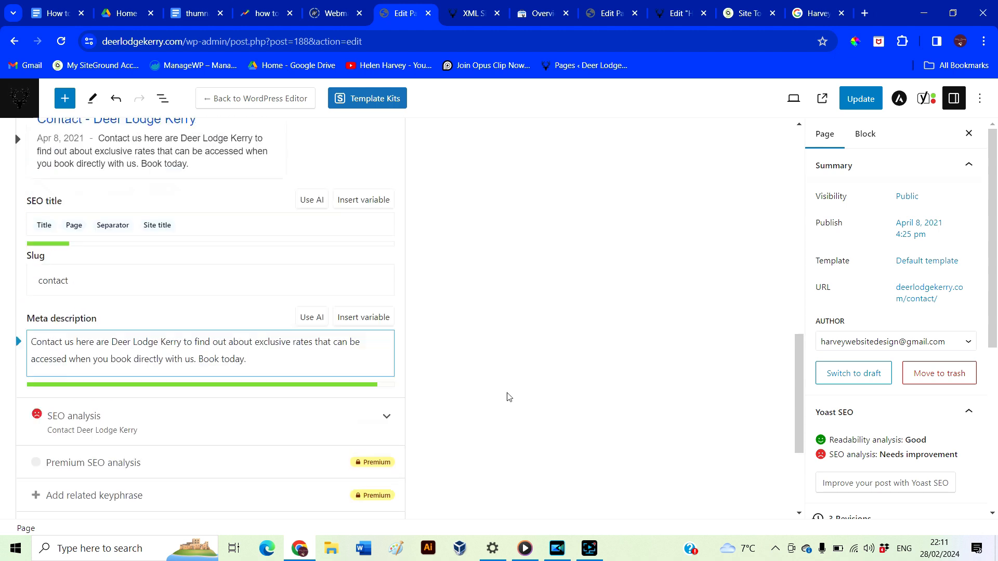
pyautogui.scroll(-4, 884, 411)
pyautogui.click(873, 414)
pyautogui.click(257, 248)
pyautogui.click(922, 497)
pyautogui.click(853, 111)
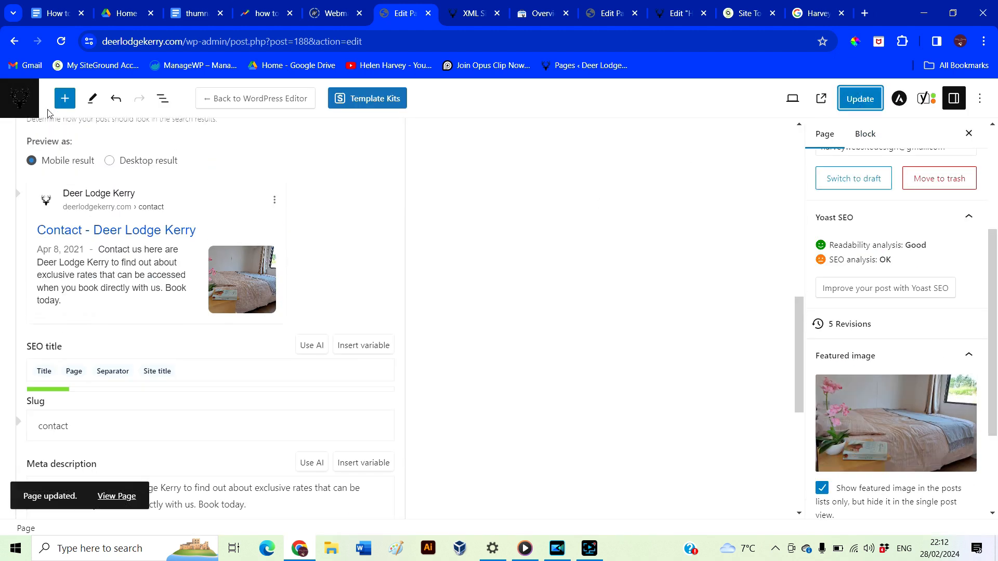
pyautogui.click(20, 99)
pyautogui.scroll(-2, 175, 250)
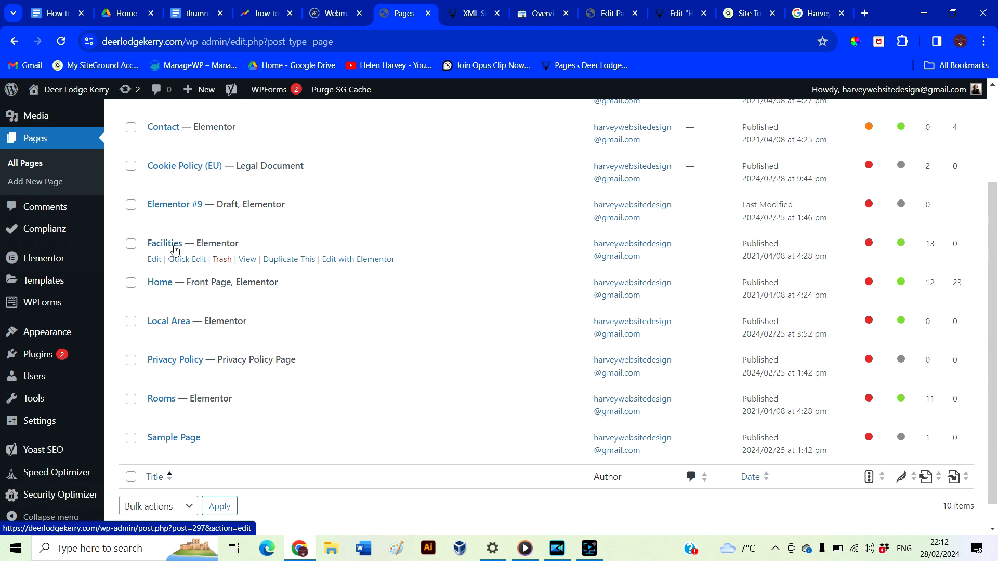
# Switch the Facilities page back to draft so it is no longer published
pyautogui.click(166, 245)
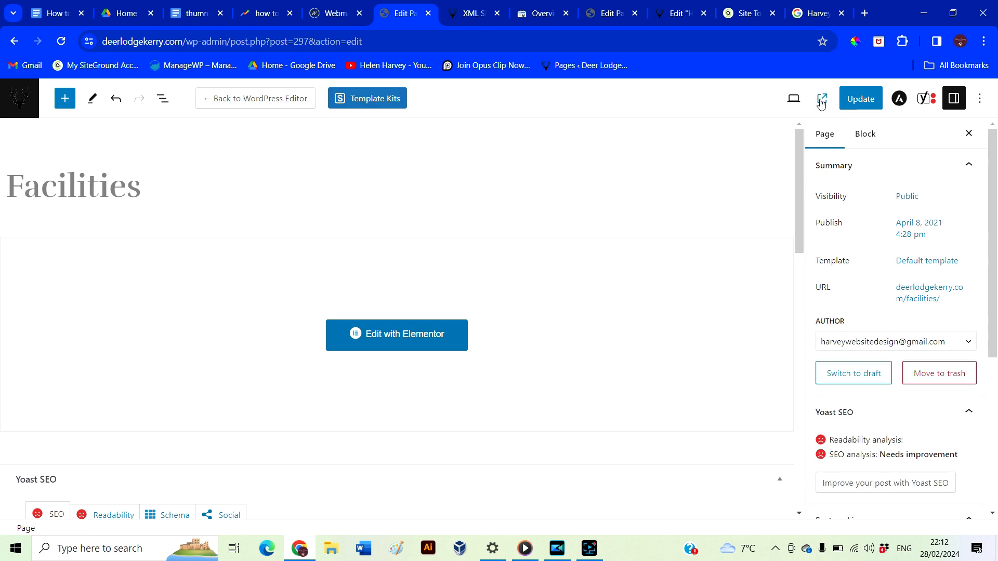
pyautogui.scroll(-1, 913, 285)
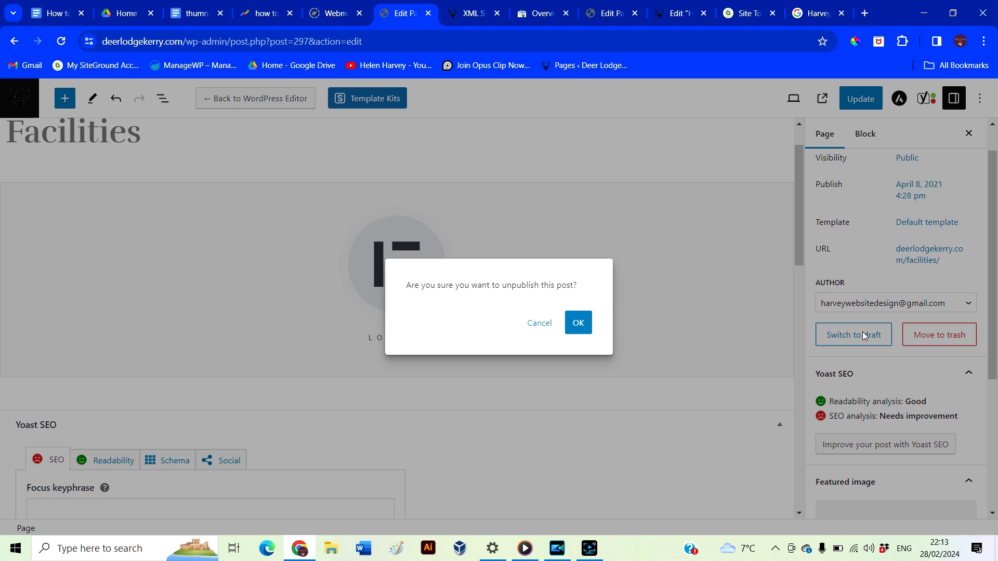
pyautogui.click(578, 323)
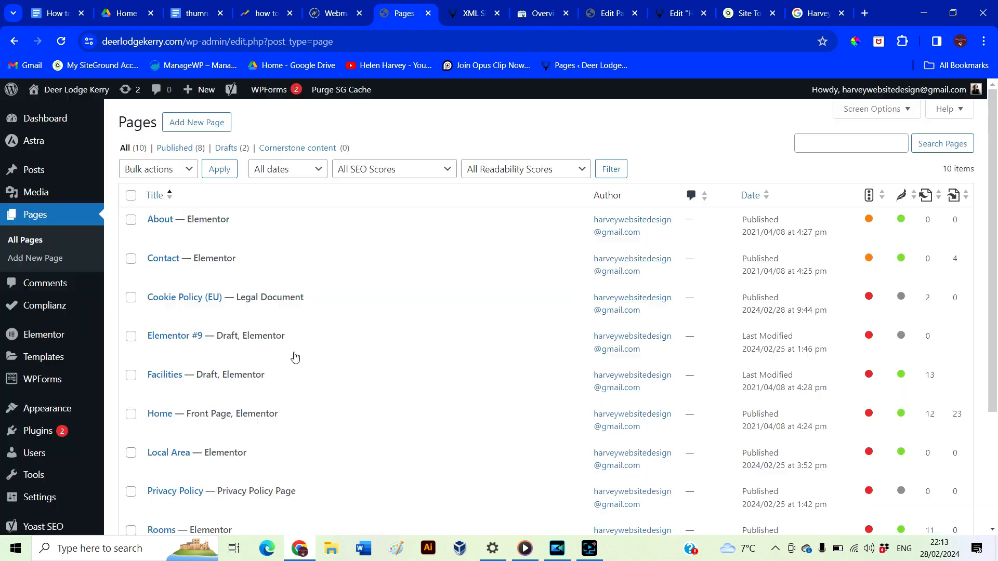
pyautogui.scroll(-5, 292, 357)
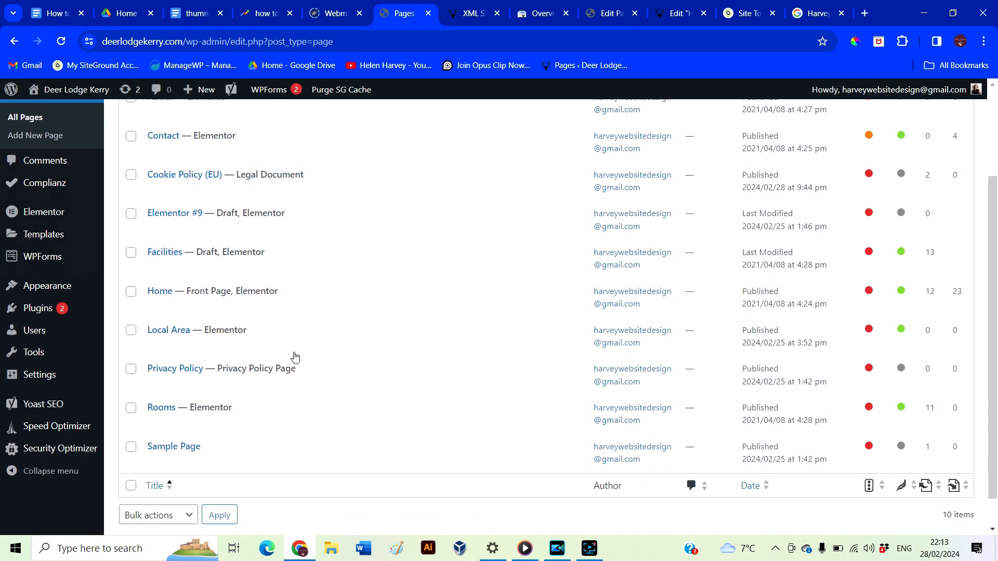
pyautogui.moveTo(163, 288)
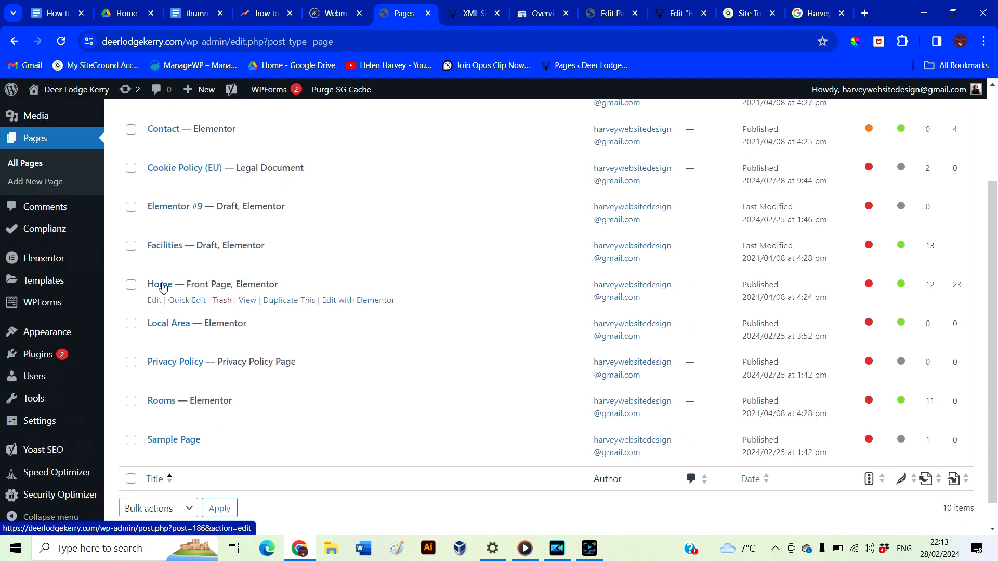
# Open the Home page and enter its Yoast focus keyphrase
pyautogui.click(152, 286)
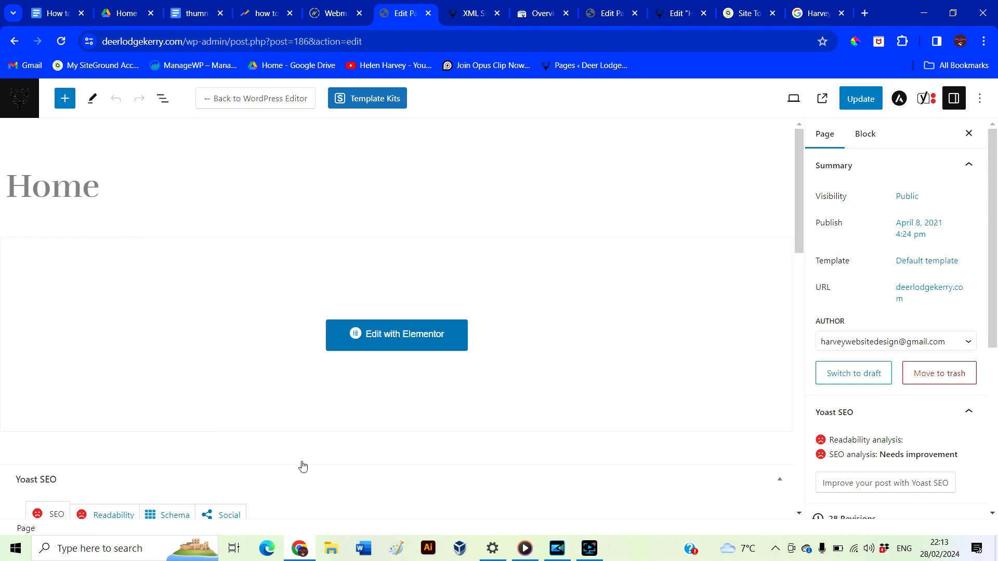
pyautogui.scroll(-6, 443, 484)
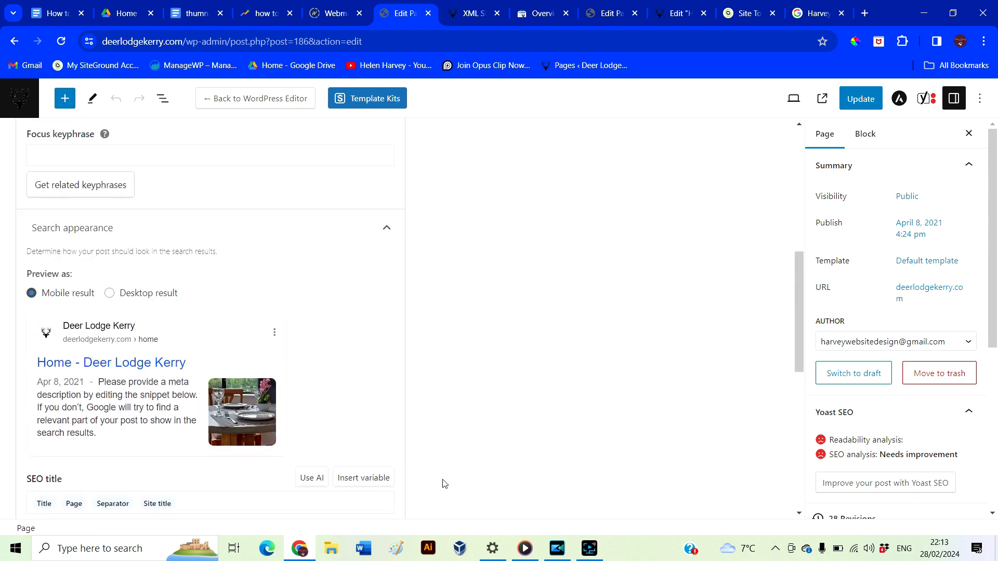
pyautogui.click(253, 225)
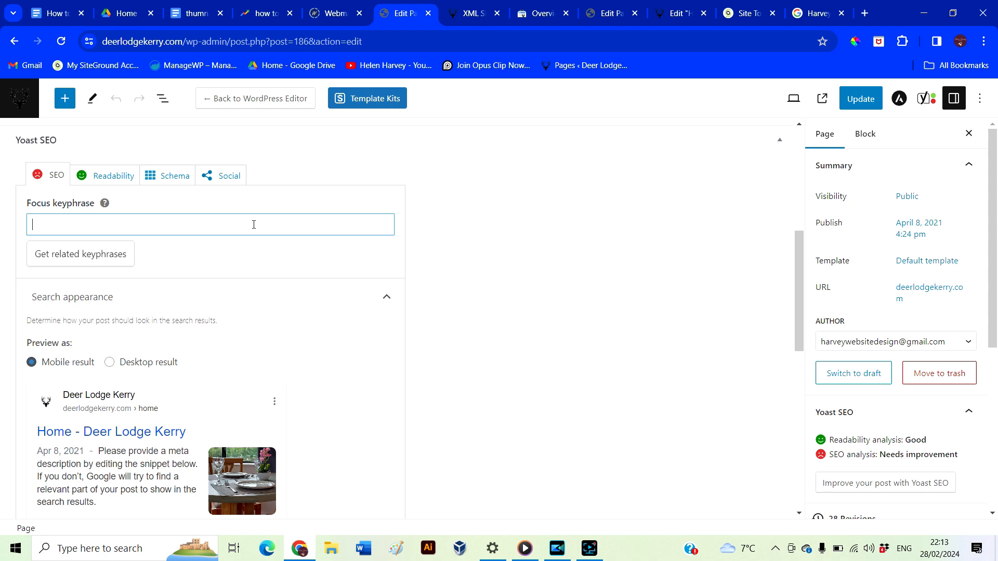
pyautogui.write('Deer Lodge K')
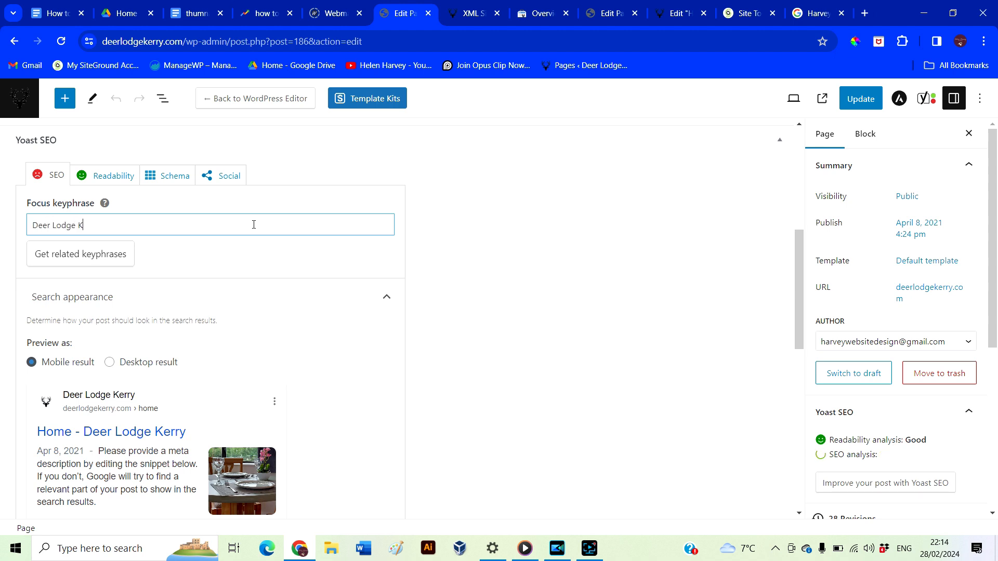
# Write the Home page meta description welcoming visitors to the Airbnb near Kenmare and the Ring of Kerry
pyautogui.scroll(-4, 405, 373)
pyautogui.click(172, 489)
pyautogui.write('Welcome to Deer Lodge Kerry. We are a fresh new Airbnb business located near the Kenmare, with goo')
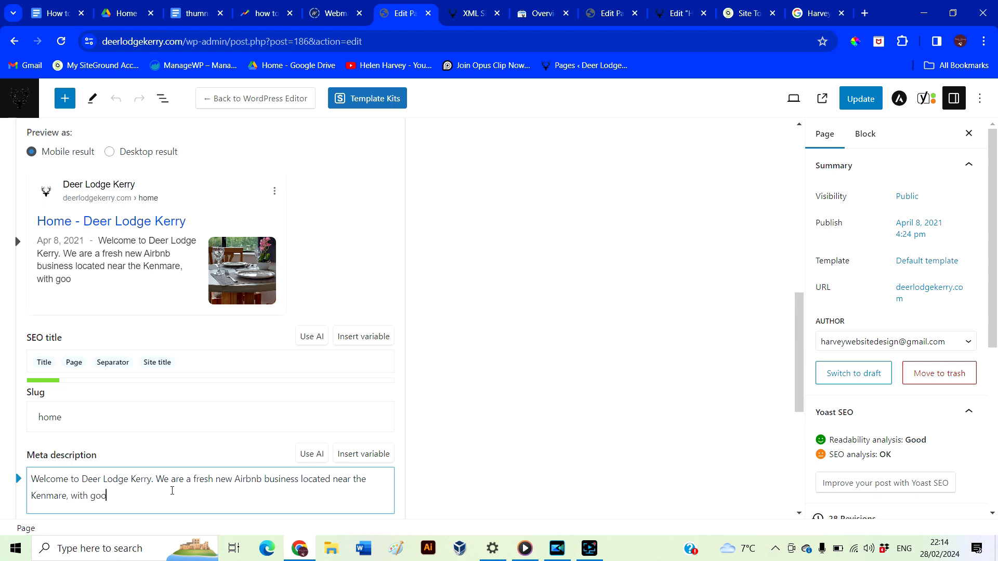
pyautogui.write('d access to the Ring of Kerry. Book directly today.')
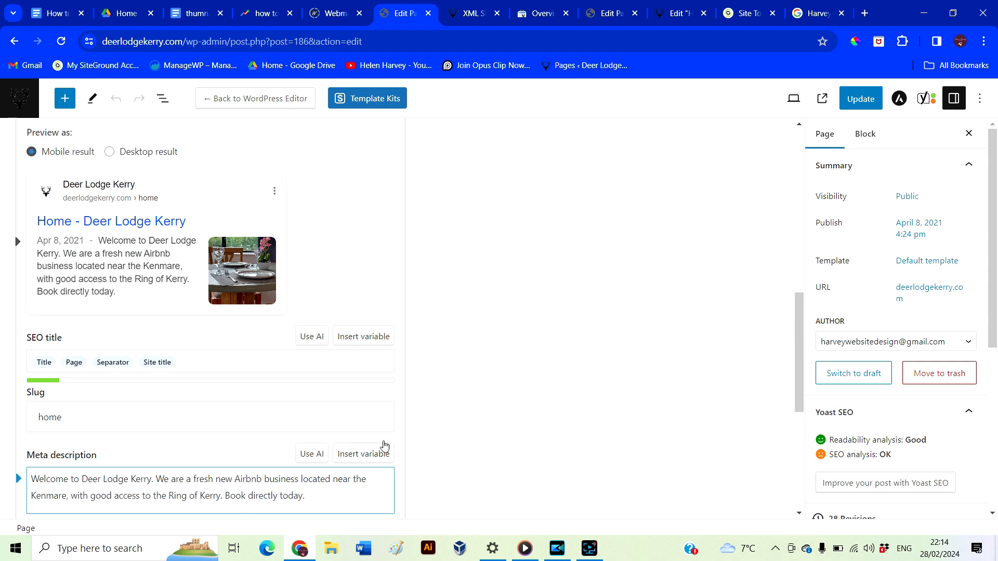
pyautogui.scroll(-2, 384, 446)
pyautogui.press('BackSpace')
pyautogui.write('for a discount.')
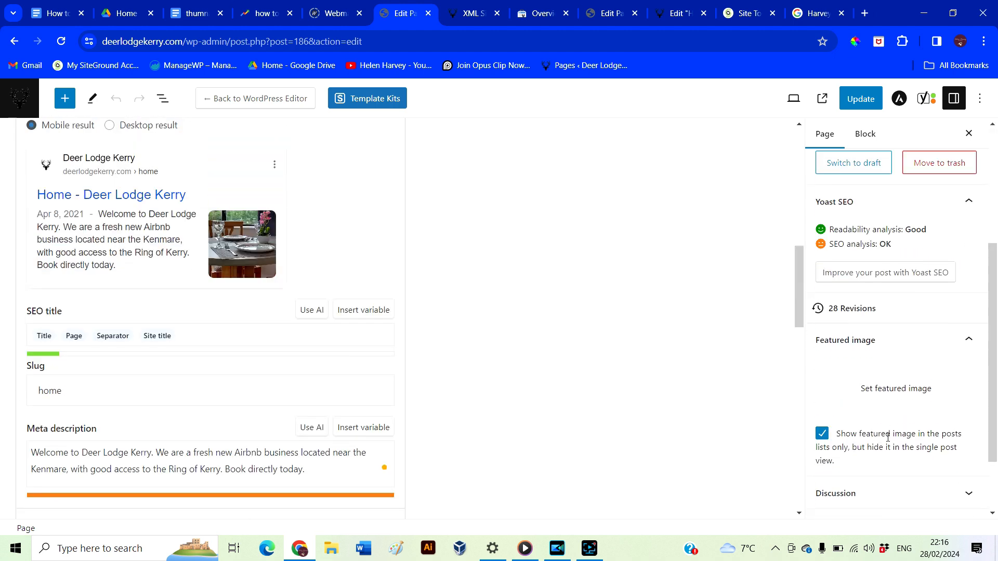
pyautogui.scroll(-1, 887, 438)
pyautogui.click(893, 379)
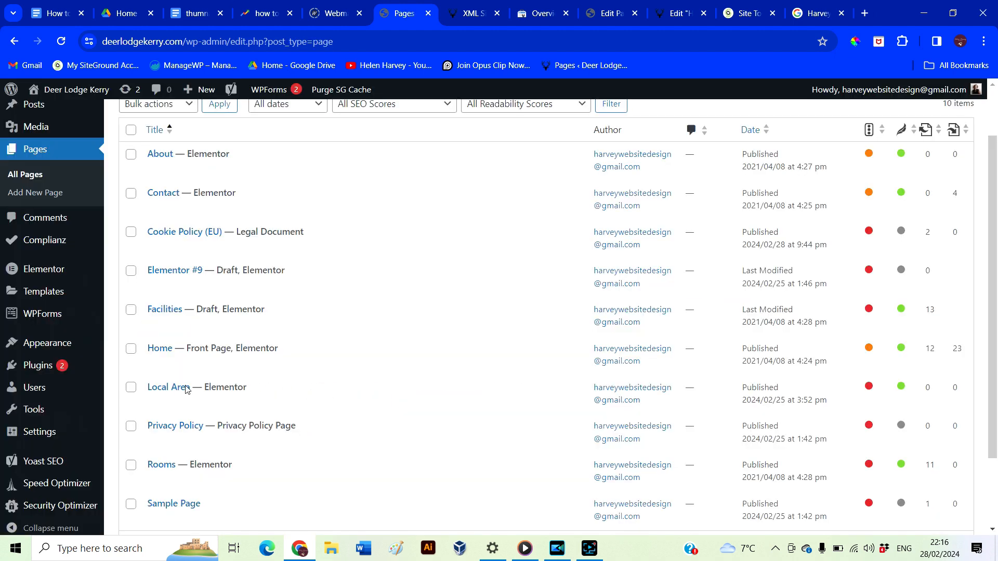
# Open the Local Area page and enter its Yoast focus keyphrase
pyautogui.moveTo(178, 392)
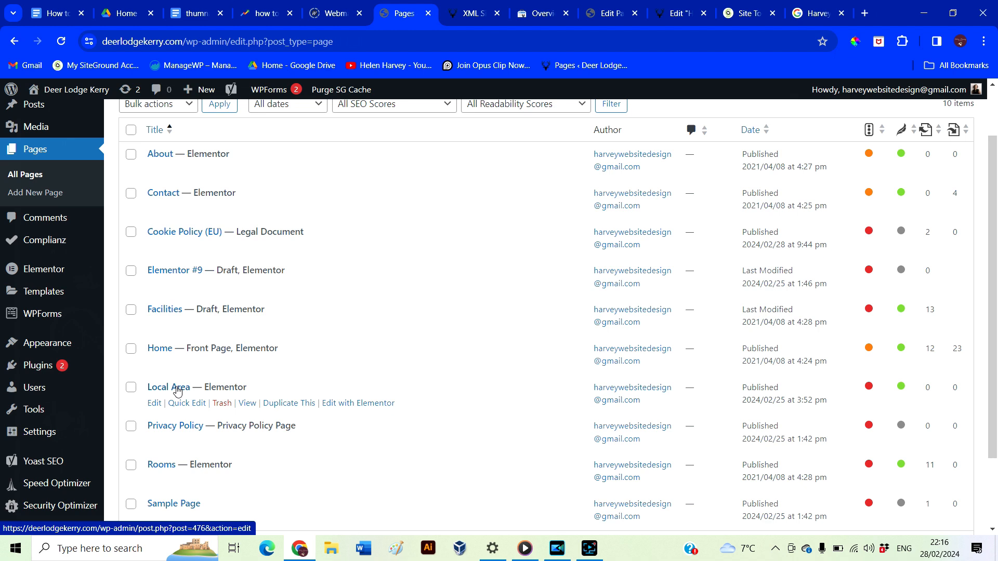
pyautogui.click(178, 389)
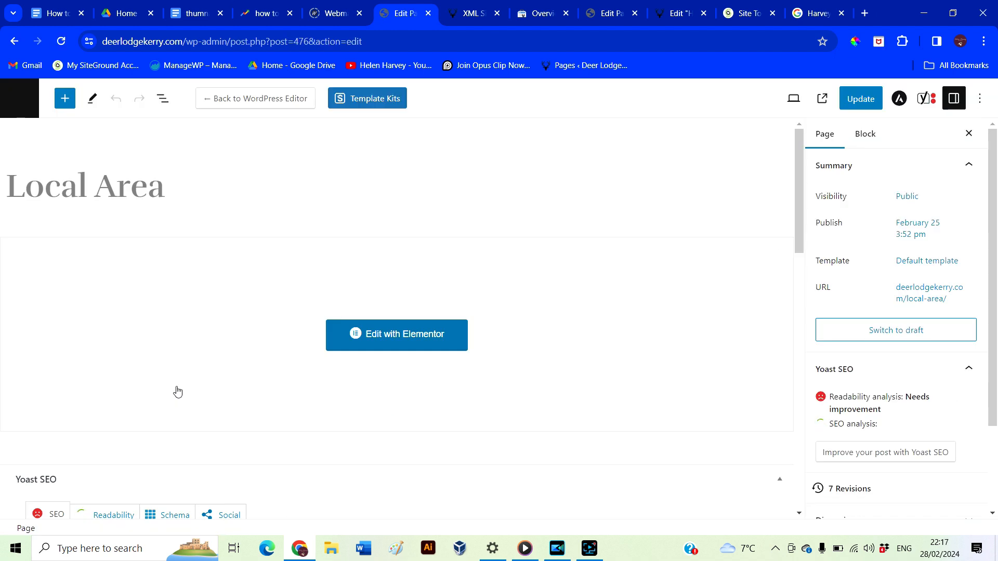
pyautogui.scroll(-7, 343, 495)
pyautogui.click(221, 186)
pyautogui.write('The')
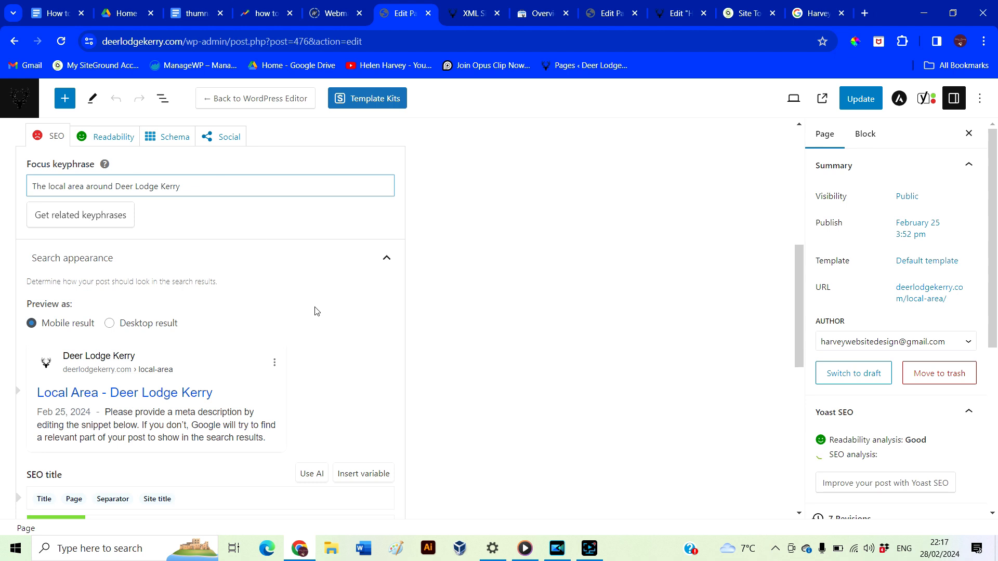
# Write the Local Area meta description about Kerry scenery near Kenmare and Sneem, ending 'Book Now.'
pyautogui.scroll(-2, 314, 311)
pyautogui.click(161, 479)
pyautogui.write('The local area around Deer Lodge Kerry is some of the most beautiful scenery Kerry has to offer. Close to Kenmare and ')
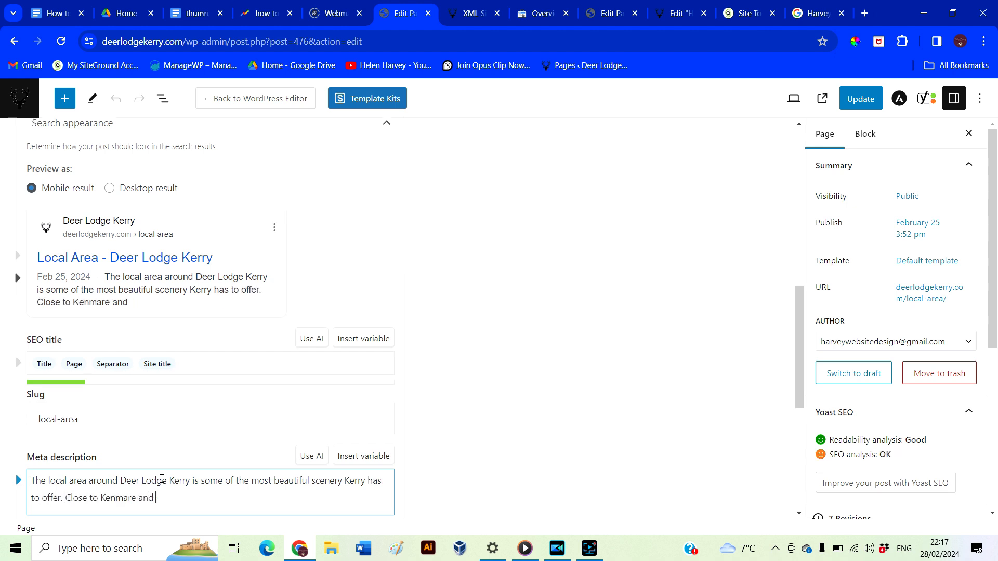
pyautogui.write('Sneem')
pyautogui.write(', Deer Lodge')
pyautogui.press('BackSpace')
pyautogui.press('BackSpace')
pyautogui.press('BackSpace')
pyautogui.press('BackSpace')
pyautogui.press('BackSpace')
pyautogui.press('BackSpace')
pyautogui.press('BackSpace')
pyautogui.press('BackSpace')
pyautogui.press('BackSpace')
pyautogui.press('BackSpace')
pyautogui.press('BackSpace')
pyautogui.press('BackSpace')
pyautogui.press('BackSpace')
pyautogui.press('BackSpace')
pyautogui.press('BackSpace')
pyautogui.press('BackSpace')
pyautogui.press('BackSpace')
pyautogui.press('BackSpace')
pyautogui.press('BackSpace')
pyautogui.press('BackSpace')
pyautogui.press('BackSpace')
pyautogui.press('BackSpace')
pyautogui.press('BackSpace')
pyautogui.press('BackSpace')
pyautogui.press('BackSpace')
pyautogui.press('BackSpace')
pyautogui.press('BackSpace')
pyautogui.press('BackSpace')
pyautogui.press('BackSpace')
pyautogui.press('BackSpace')
pyautogui.press('BackSpace')
pyautogui.write('Convenient to Kenmare and Sneem. Book Now.')
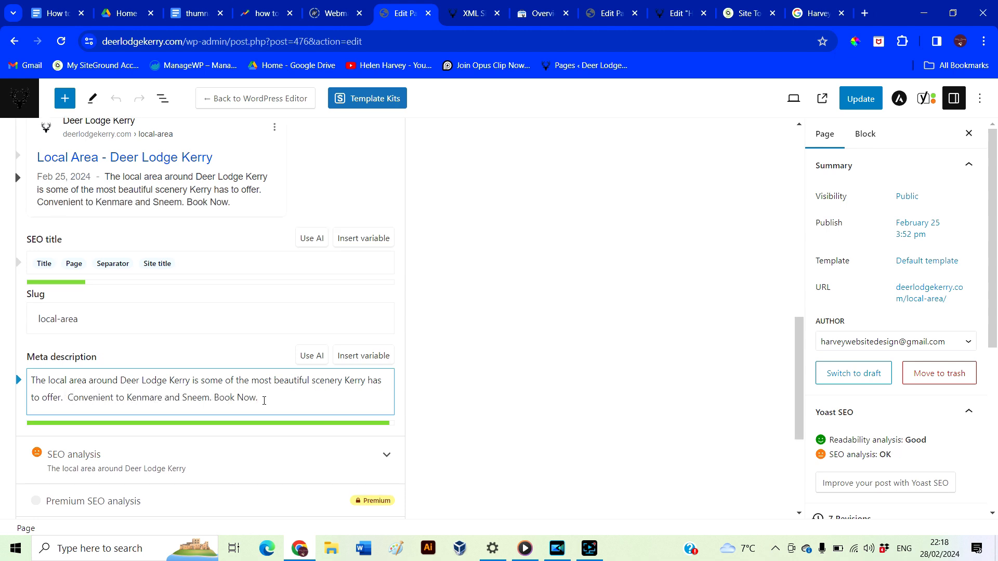
pyautogui.scroll(-2, 453, 433)
pyautogui.scroll(3, 454, 432)
pyautogui.scroll(-6, 878, 353)
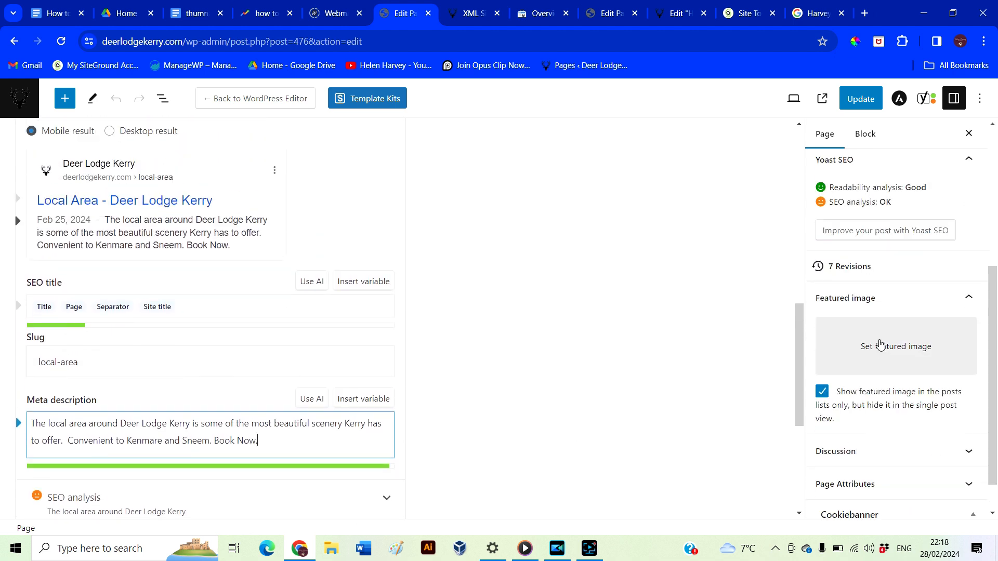
# Set the house photo as featured image with 'Deer Lodge Kerry' alt text, then update the page
pyautogui.click(880, 344)
pyautogui.scroll(-2, 535, 312)
pyautogui.click(535, 310)
pyautogui.tripleClick(927, 454)
pyautogui.hotkey('ctrl', 'c')
pyautogui.click(889, 364)
pyautogui.hotkey('ctrl', 'v')
pyautogui.click(924, 498)
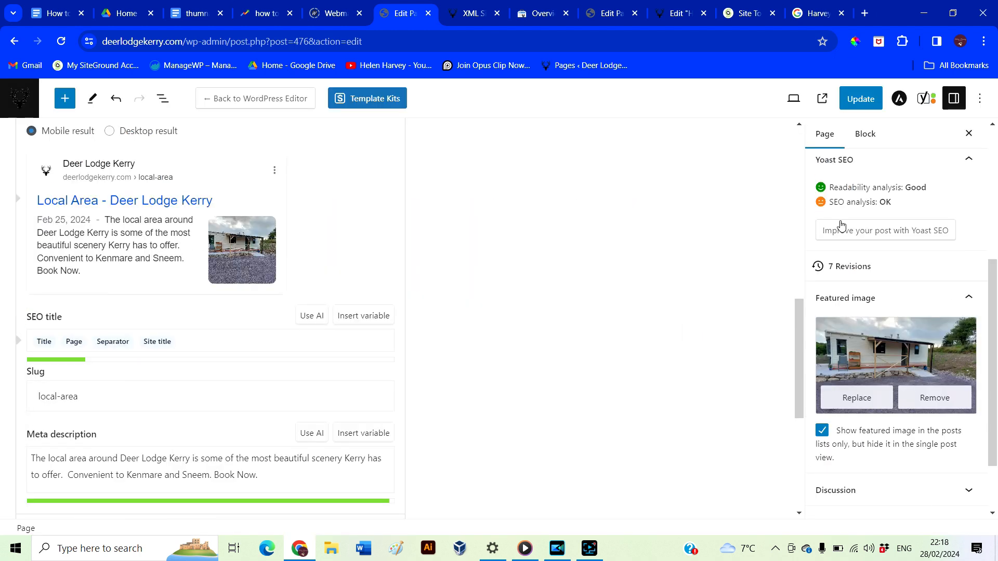
pyautogui.click(860, 99)
pyautogui.hotkey('alt', 'Left')
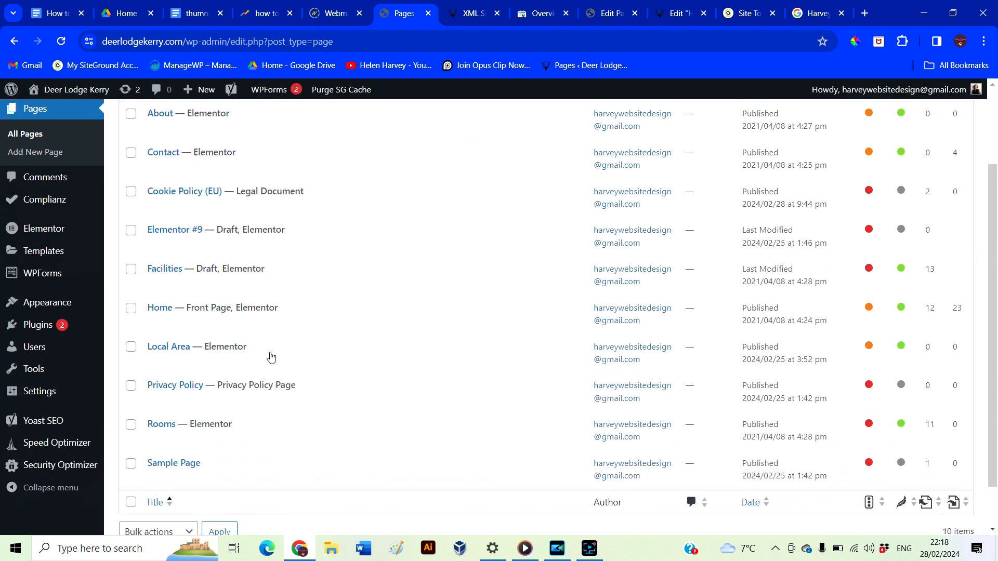
# Open the Privacy Policy page in the block editor
pyautogui.scroll(-1, 271, 356)
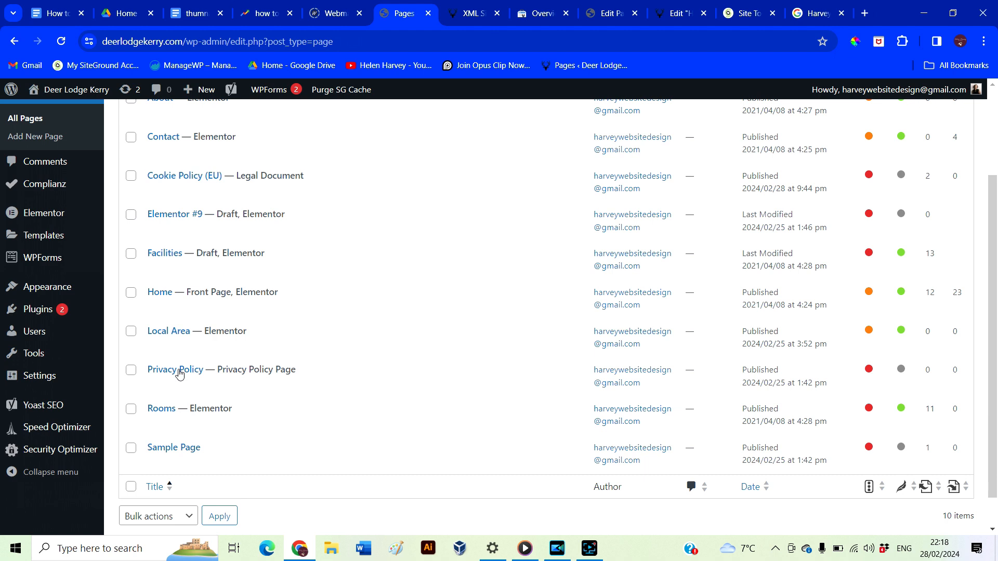
pyautogui.click(175, 369)
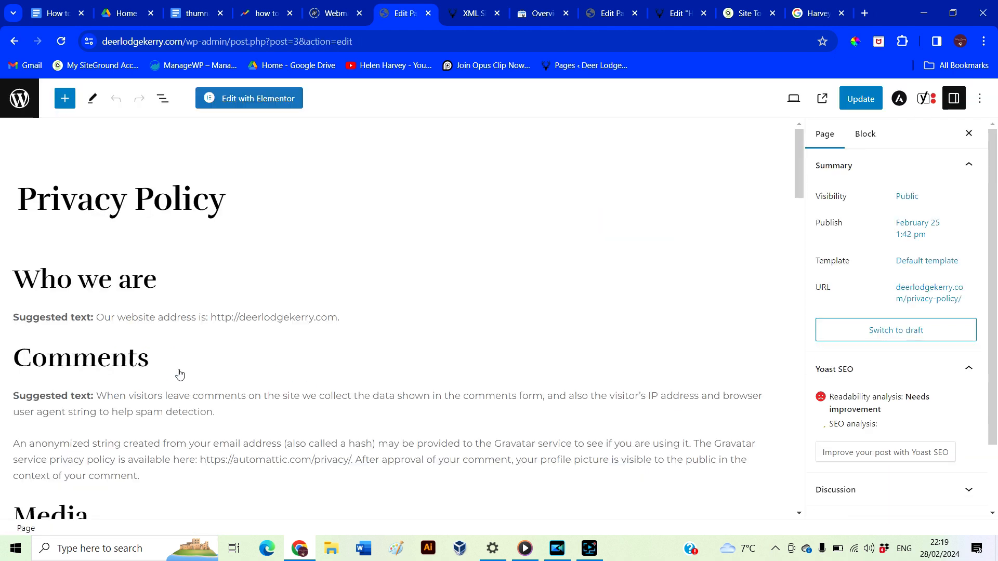
pyautogui.scroll(-3, 376, 374)
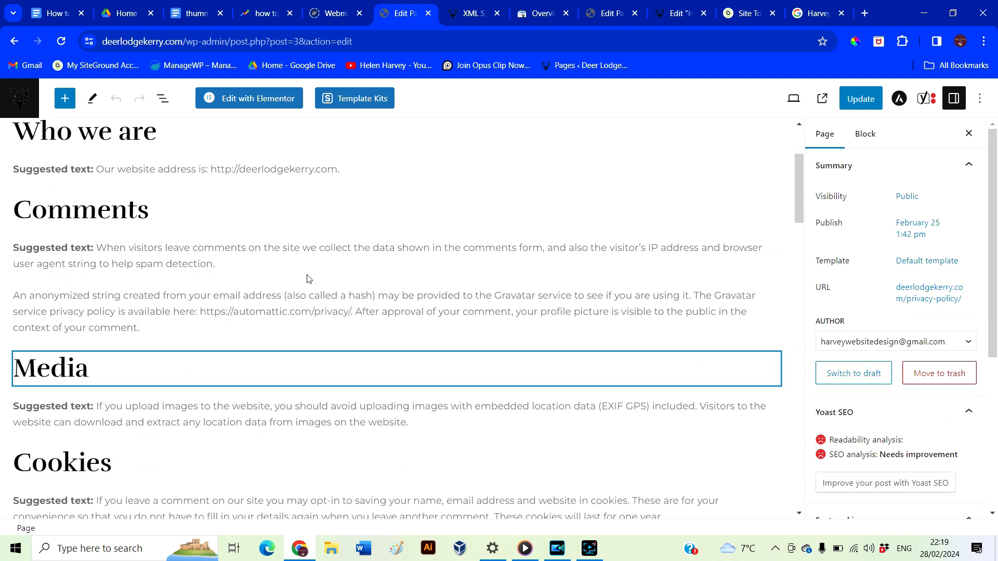
pyautogui.moveTo(426, 290)
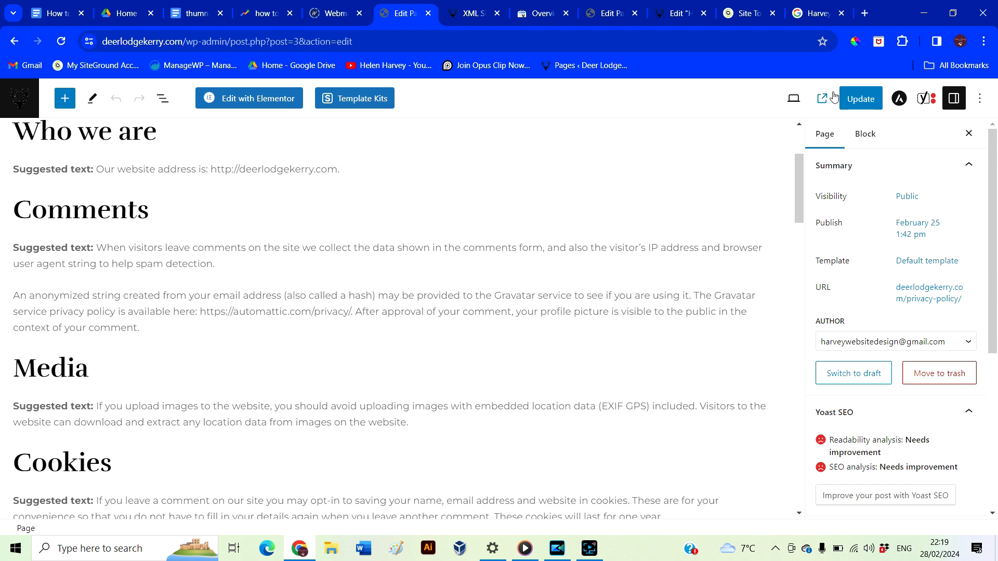
# Review the live Privacy Policy page in a new tab, then return to its editor
pyautogui.click(819, 98)
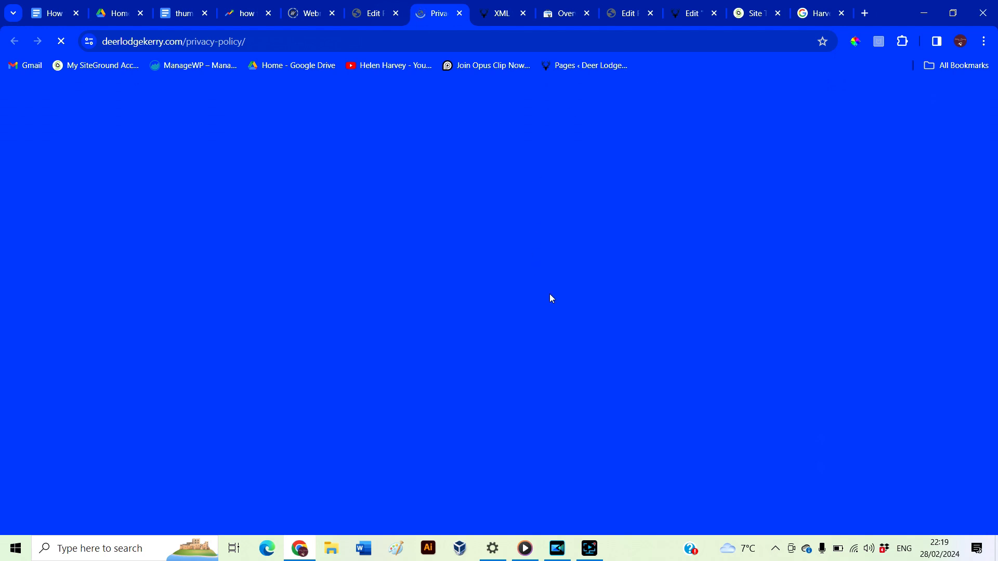
pyautogui.scroll(-2, 550, 294)
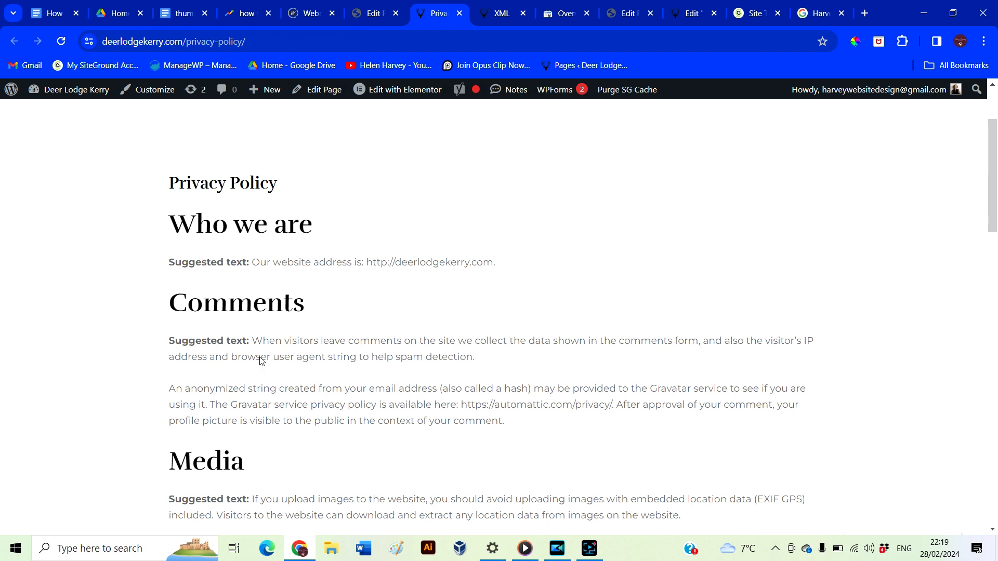
pyautogui.scroll(-3, 294, 403)
pyautogui.scroll(-7, 385, 464)
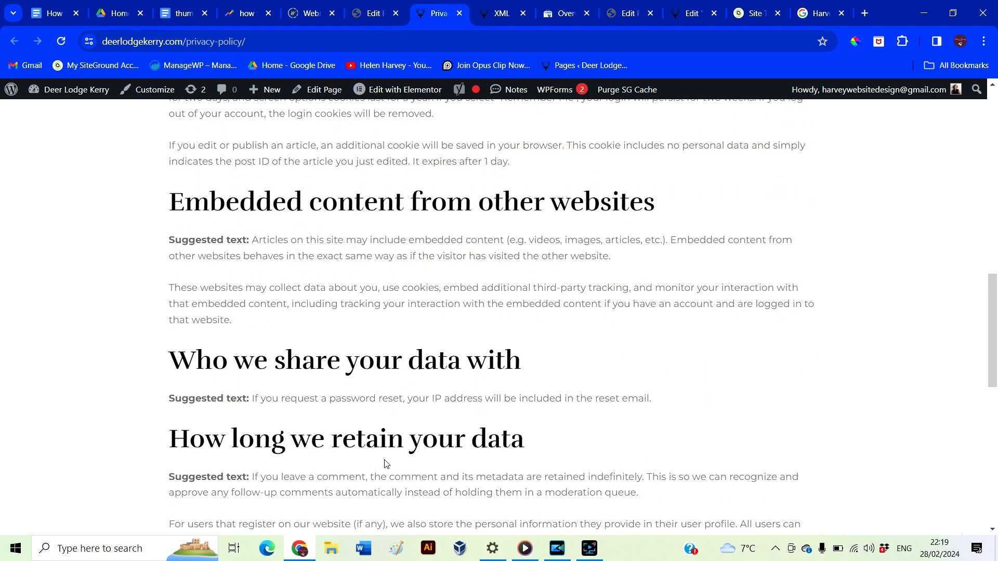
pyautogui.scroll(6, 385, 464)
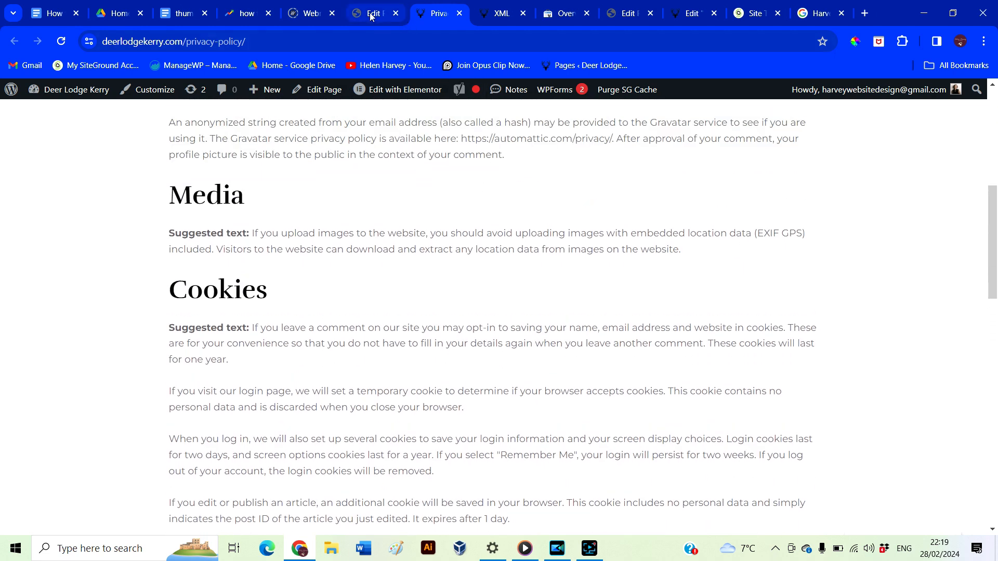
pyautogui.click(371, 16)
pyautogui.scroll(1, 187, 260)
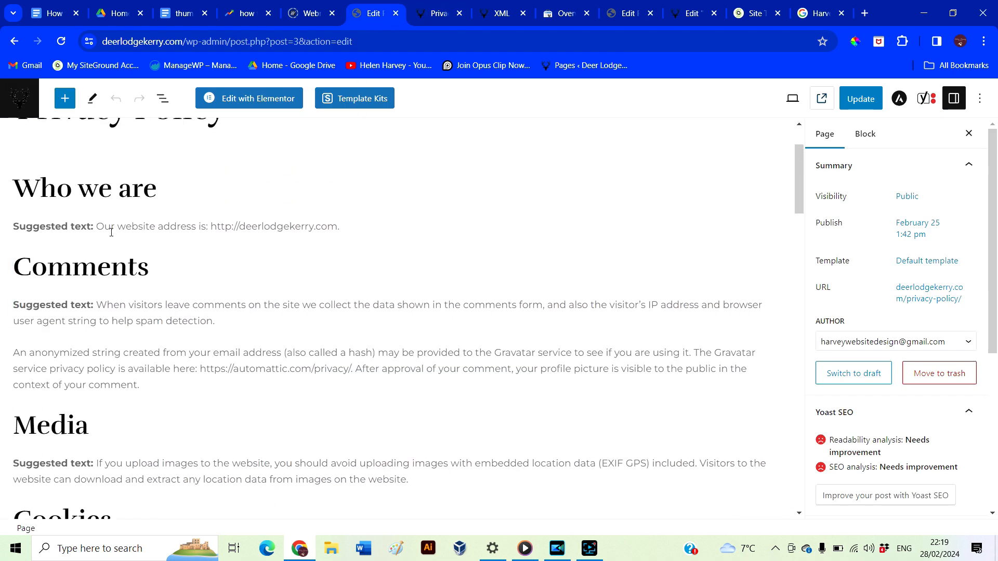
# Remove the 'Suggested text:' labels from the Who we are, Media, Cookies and embedded content paragraphs
pyautogui.moveTo(96, 228); pyautogui.dragTo(11, 229)
pyautogui.press('BackSpace')
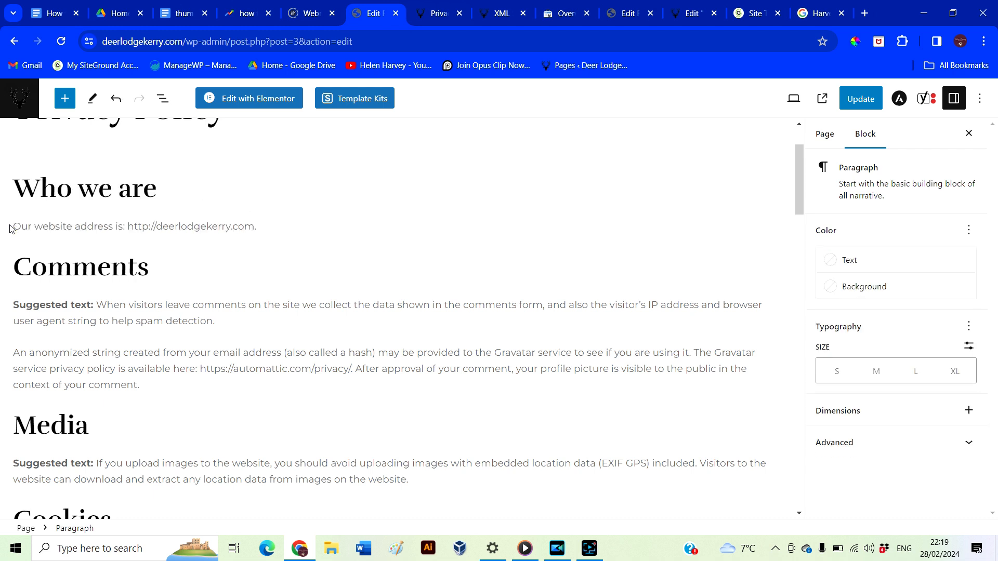
pyautogui.scroll(-3, 77, 293)
pyautogui.moveTo(96, 302); pyautogui.dragTo(11, 302)
pyautogui.press('BackSpace')
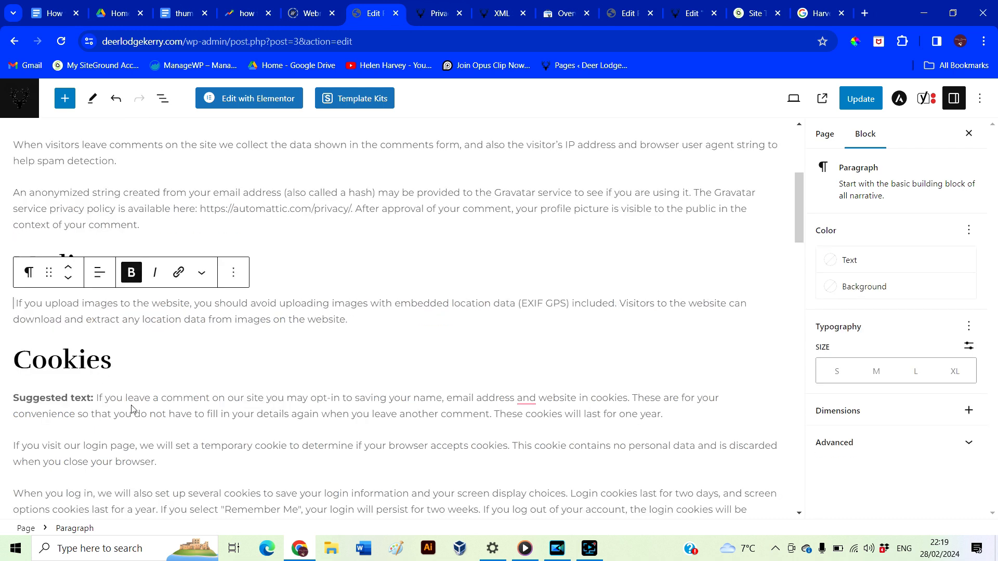
pyautogui.scroll(-2, 132, 406)
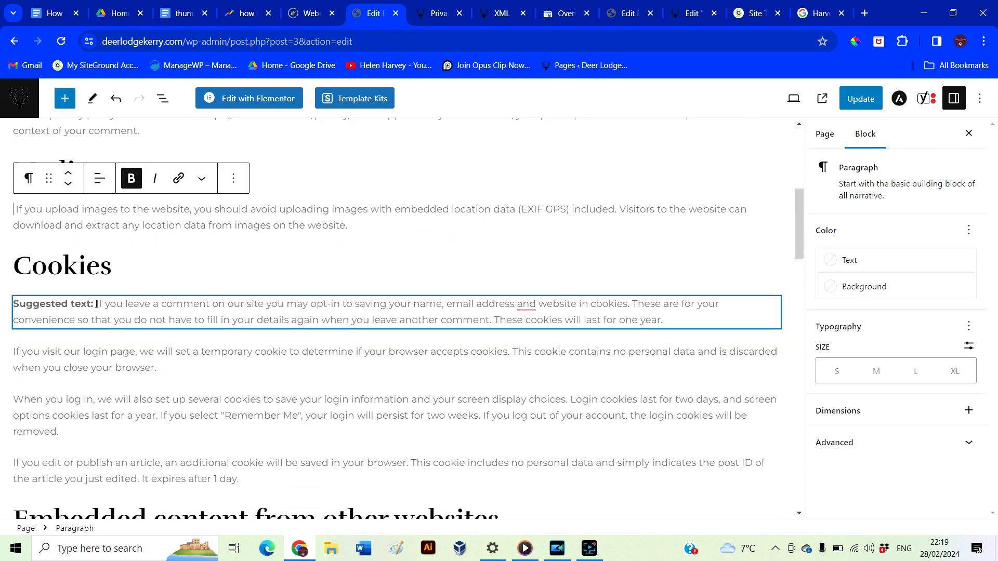
pyautogui.moveTo(96, 304); pyautogui.dragTo(12, 304)
pyautogui.press('BackSpace')
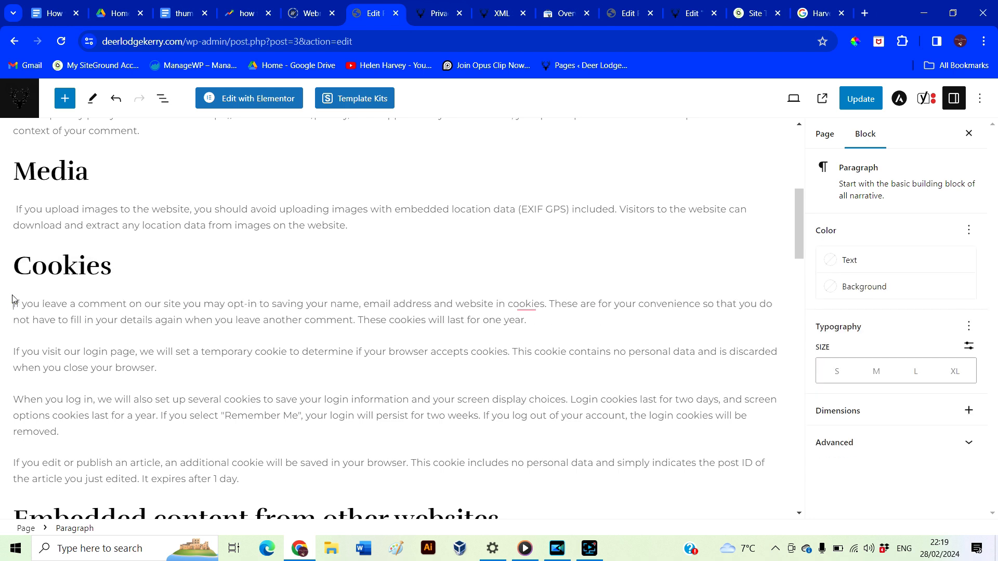
pyautogui.scroll(-5, 78, 312)
pyautogui.moveTo(96, 290); pyautogui.dragTo(12, 290)
pyautogui.press('BackSpace')
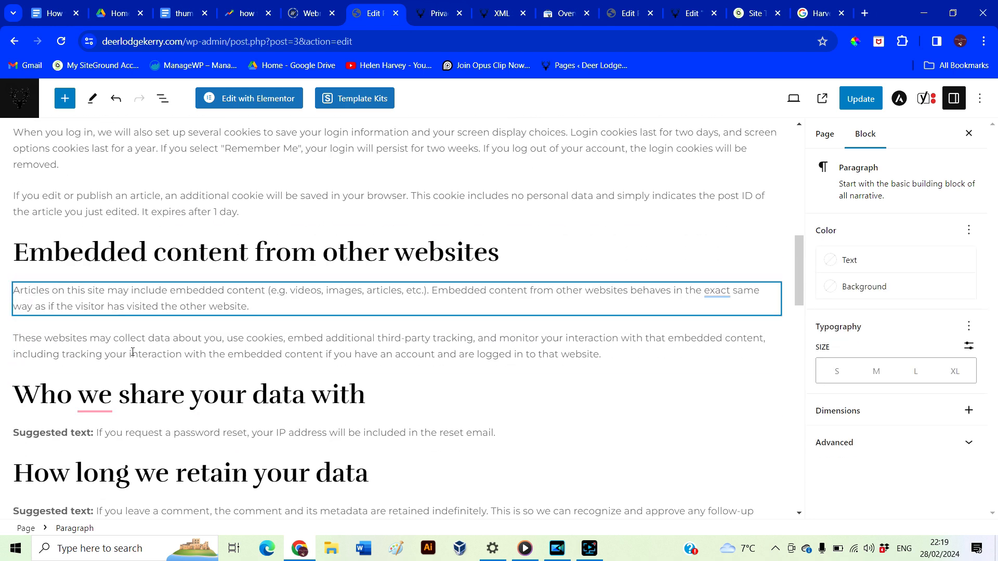
# Remove the same labels from the password-reset, comment retention, data rights and spam-detection paragraphs
pyautogui.scroll(-4, 132, 352)
pyautogui.moveTo(96, 225); pyautogui.dragTo(12, 224)
pyautogui.press('BackSpace')
pyautogui.moveTo(96, 303); pyautogui.dragTo(15, 303)
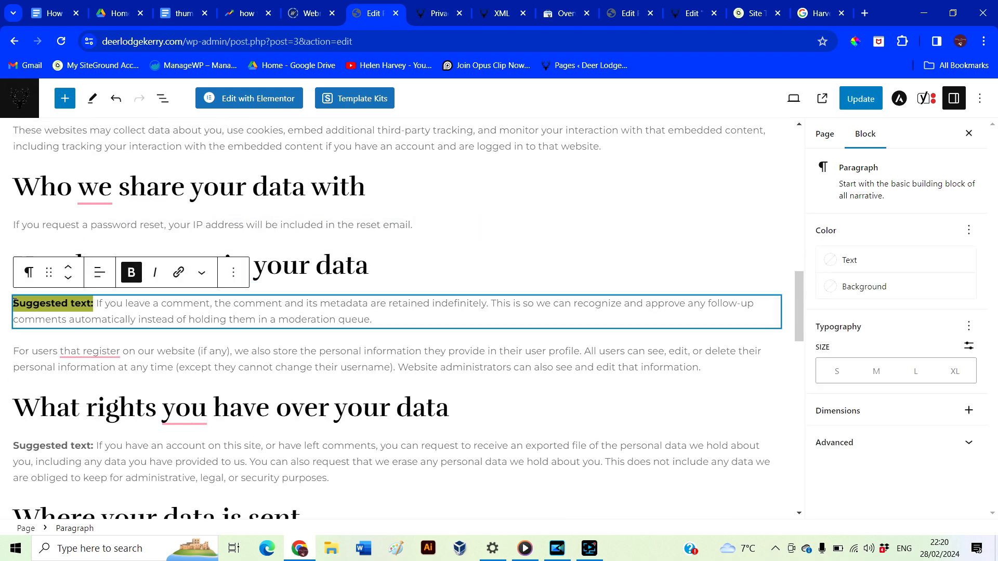
pyautogui.press('BackSpace')
pyautogui.scroll(-4, 14, 303)
pyautogui.moveTo(97, 264); pyautogui.dragTo(12, 264)
pyautogui.press('BackSpace')
pyautogui.moveTo(96, 375); pyautogui.dragTo(14, 375)
pyautogui.press('BackSpace')
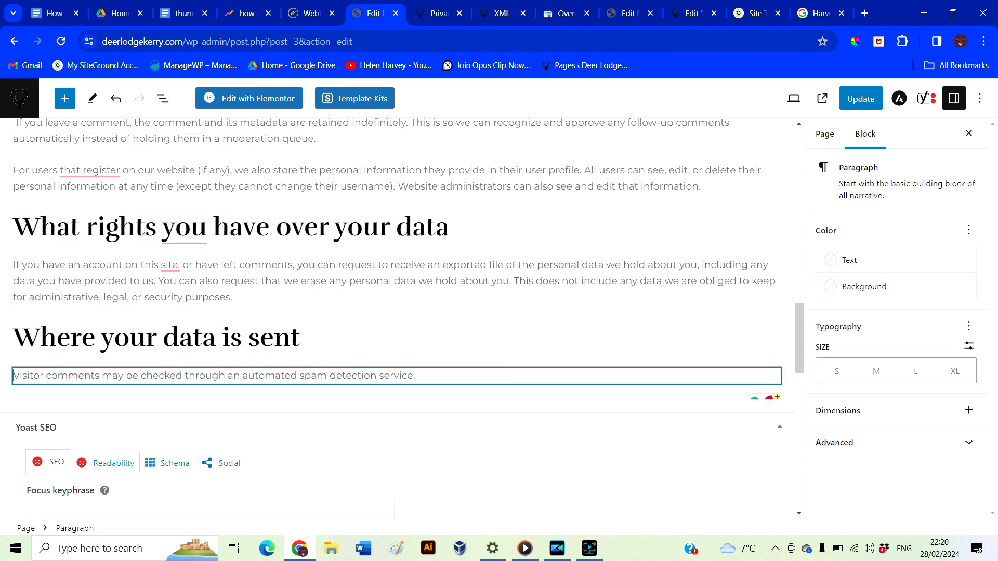
# Update the Privacy Policy page and view the live version
pyautogui.scroll(-2, 359, 375)
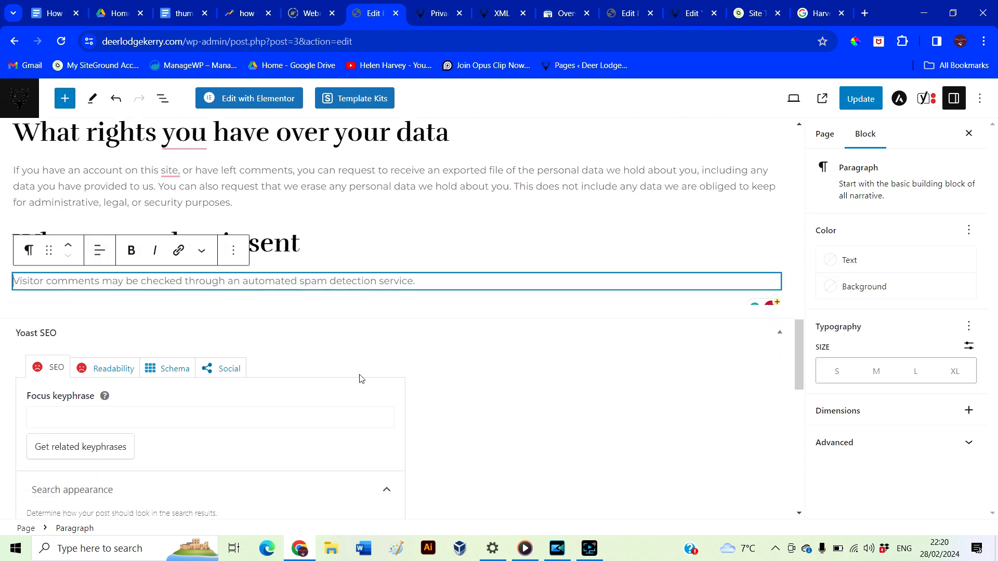
pyautogui.scroll(3, 420, 352)
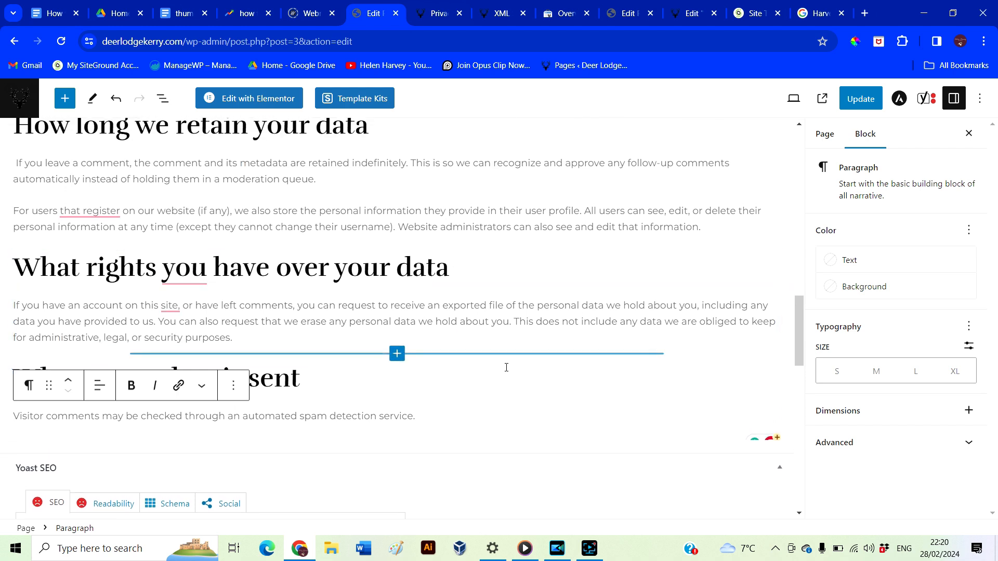
pyautogui.scroll(2, 520, 377)
pyautogui.scroll(2, 526, 384)
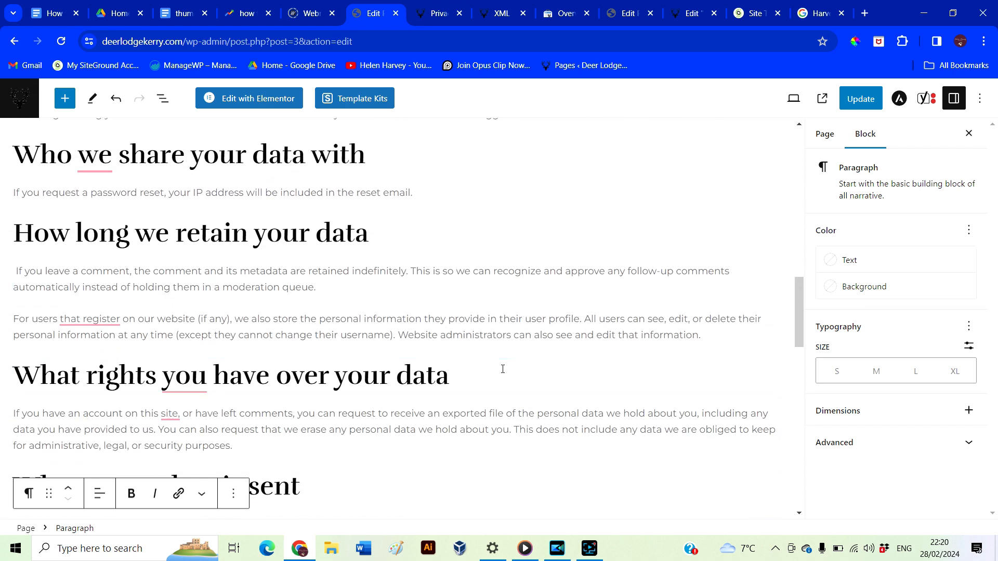
pyautogui.scroll(3, 503, 369)
pyautogui.scroll(3, 503, 369)
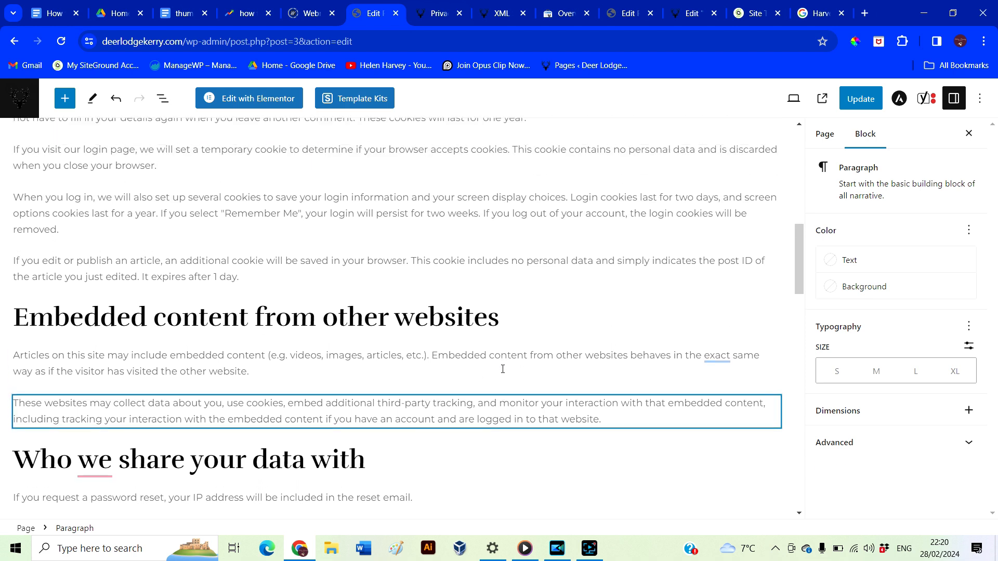
pyautogui.click(860, 99)
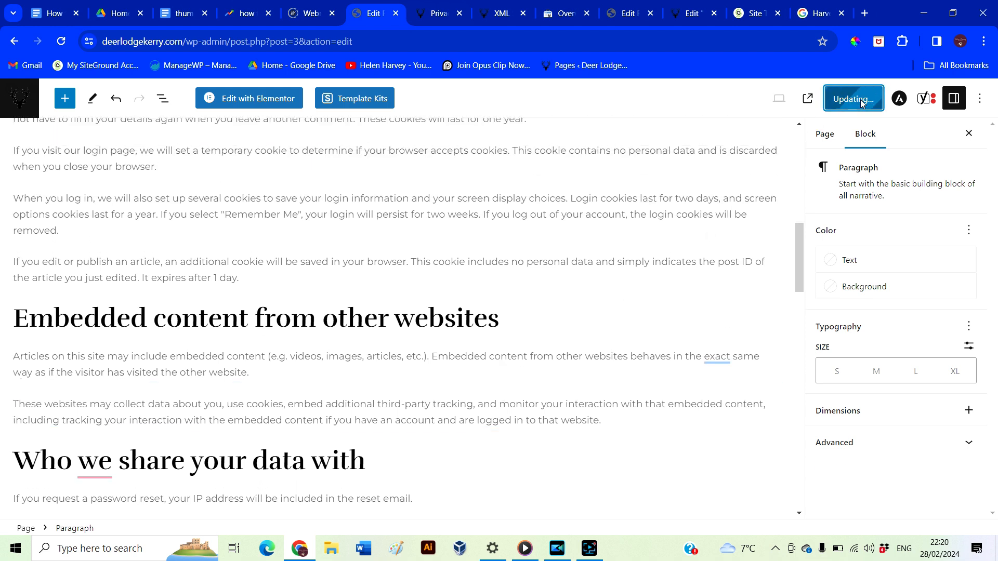
pyautogui.click(437, 11)
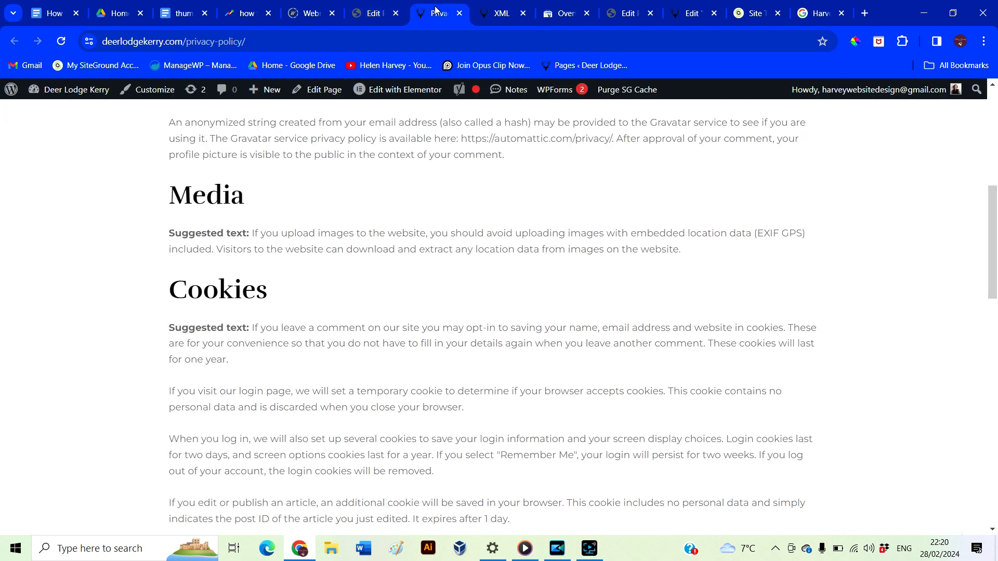
# Return to the live site's homepage via the logo and scroll down through it
pyautogui.scroll(7, 393, 249)
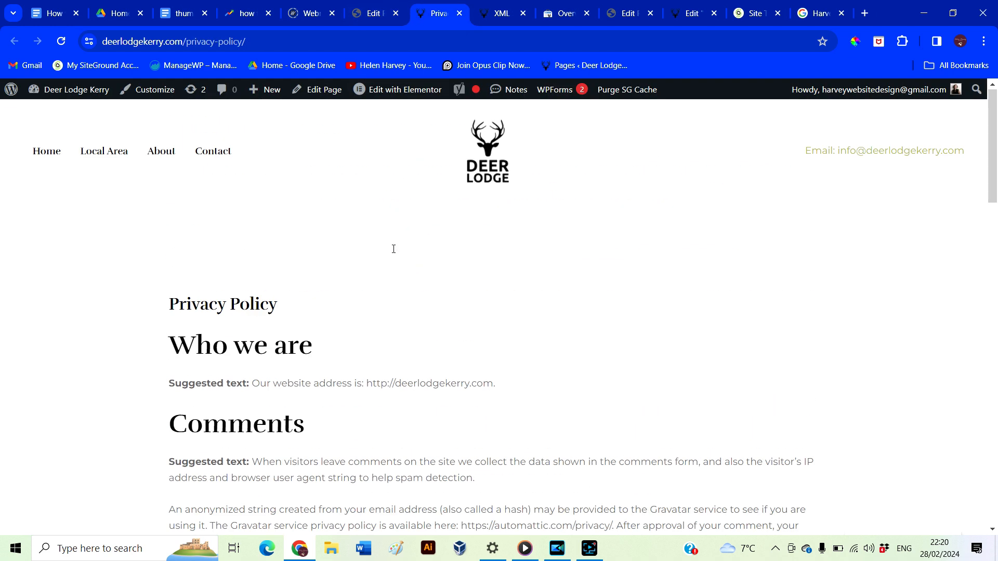
pyautogui.click(487, 155)
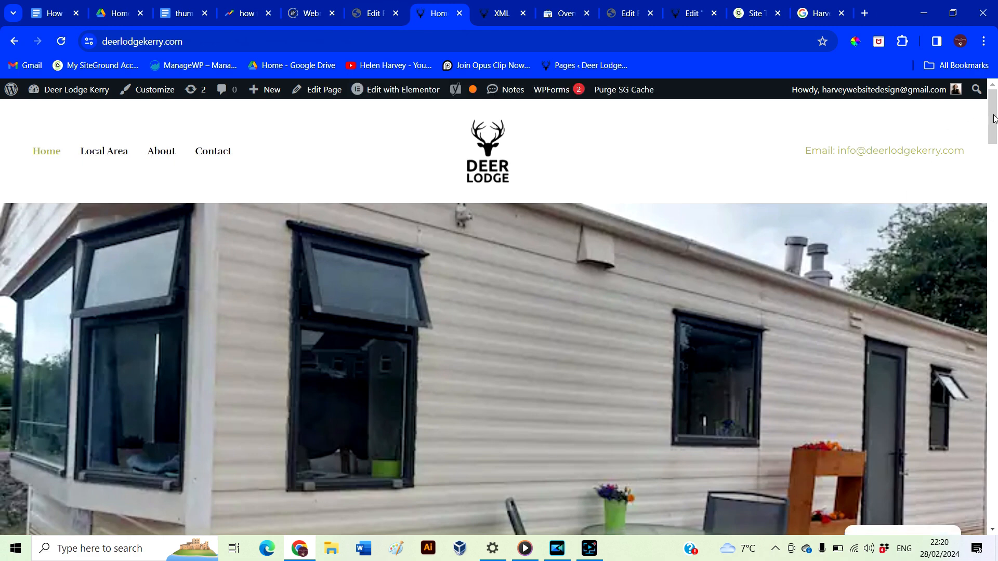
pyautogui.moveTo(995, 118); pyautogui.dragTo(953, 468)
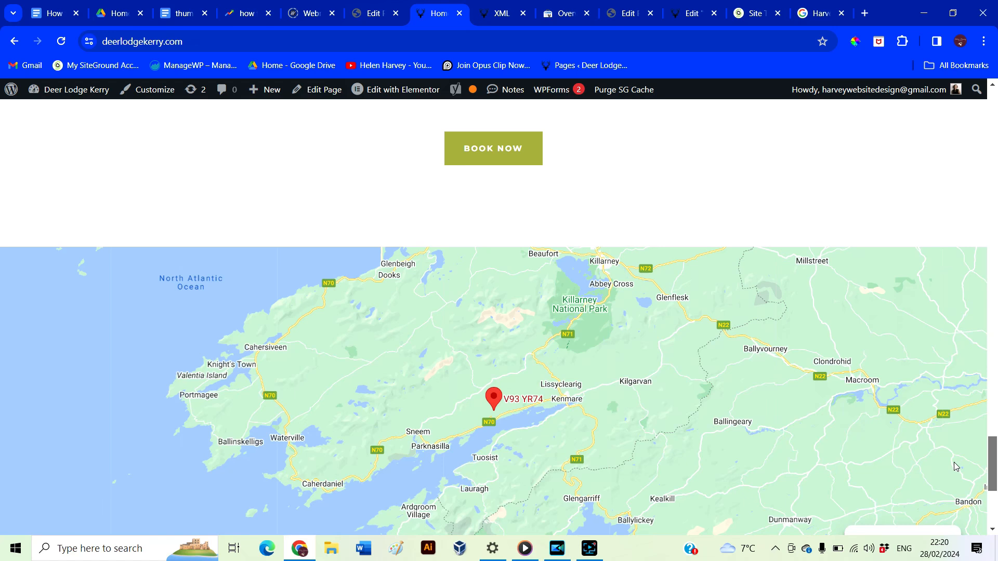
# Read through the live Cookie Policy (EU) page from top to bottom
pyautogui.click(465, 382)
pyautogui.scroll(-5, 465, 382)
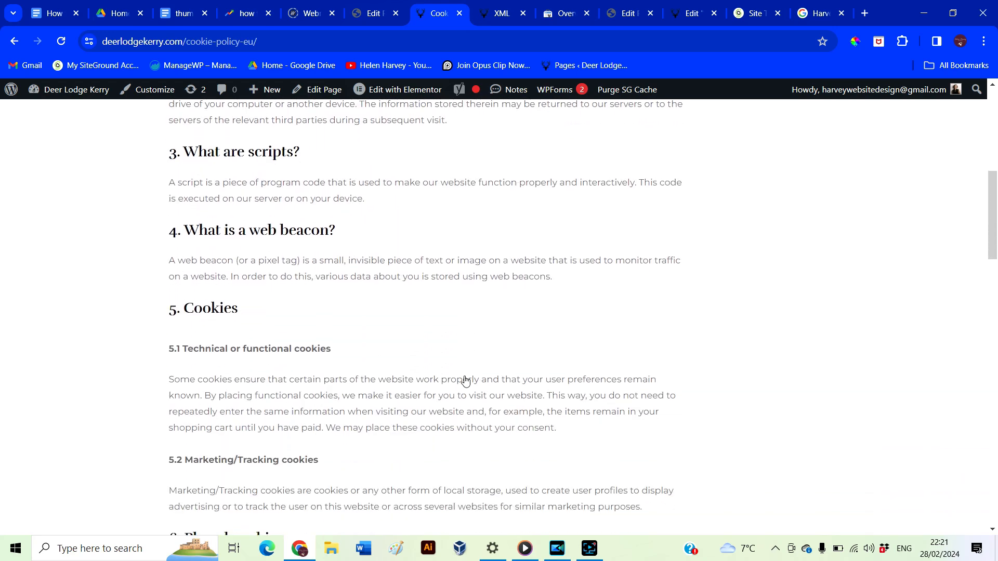
pyautogui.scroll(-8, 466, 382)
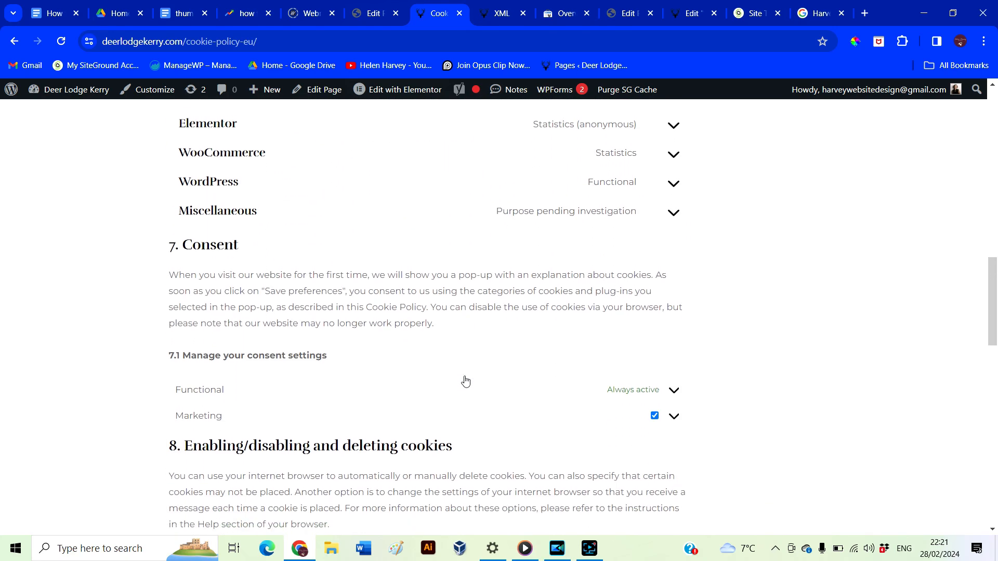
pyautogui.scroll(-10, 466, 382)
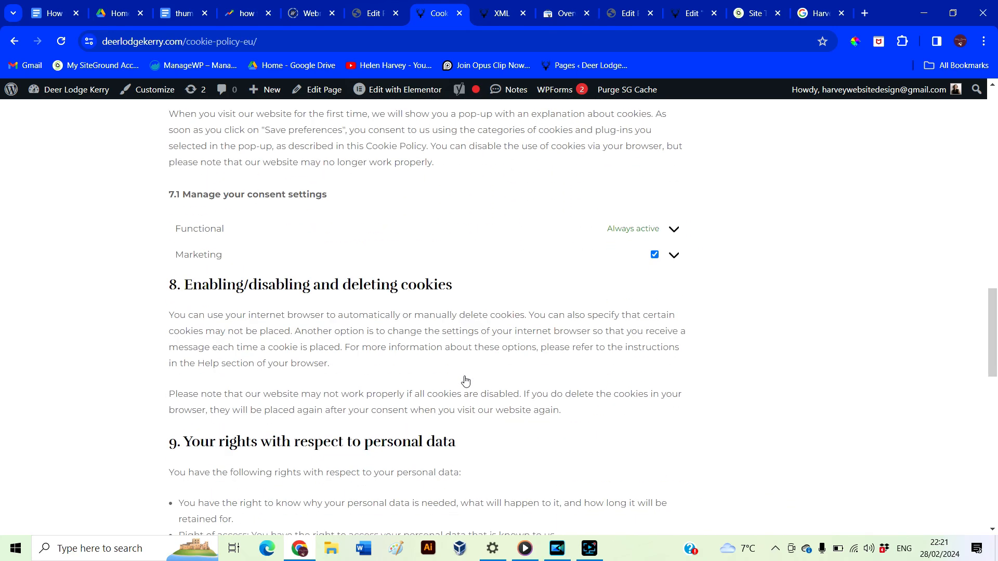
pyautogui.scroll(3, 466, 382)
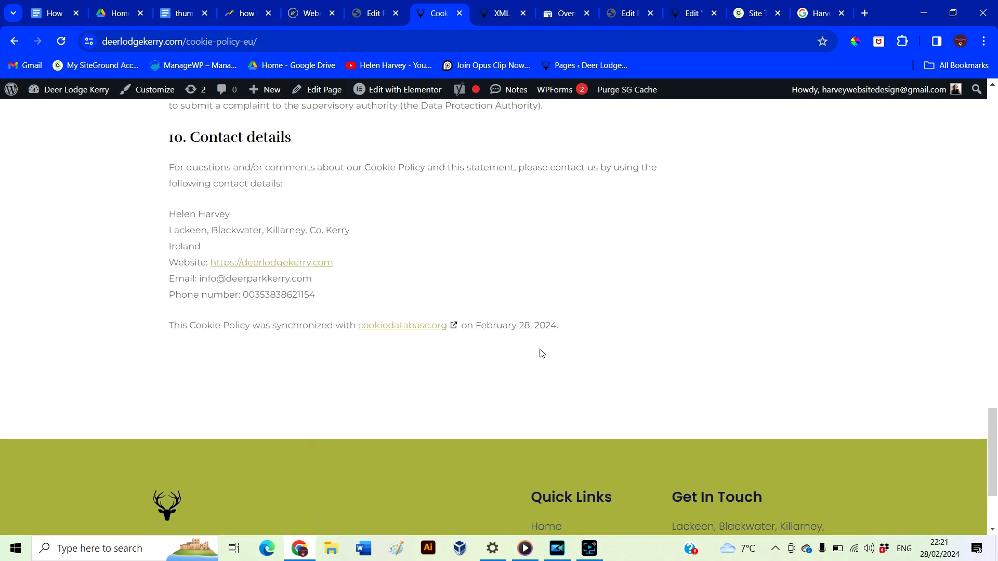
pyautogui.scroll(20, 540, 353)
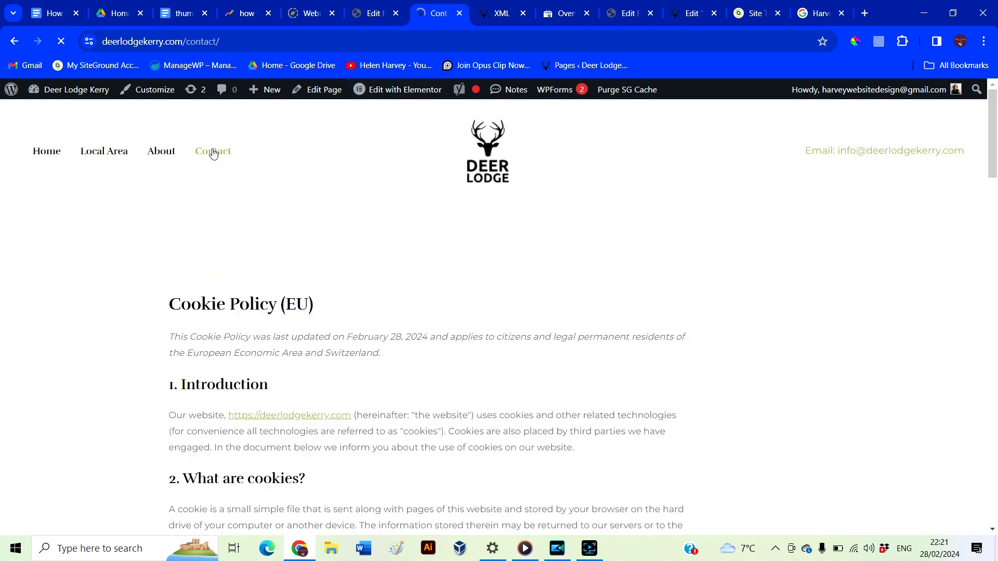
# Check the live Contact page after dismissing the consent popup, then About, then go to Local Area
pyautogui.click(212, 151)
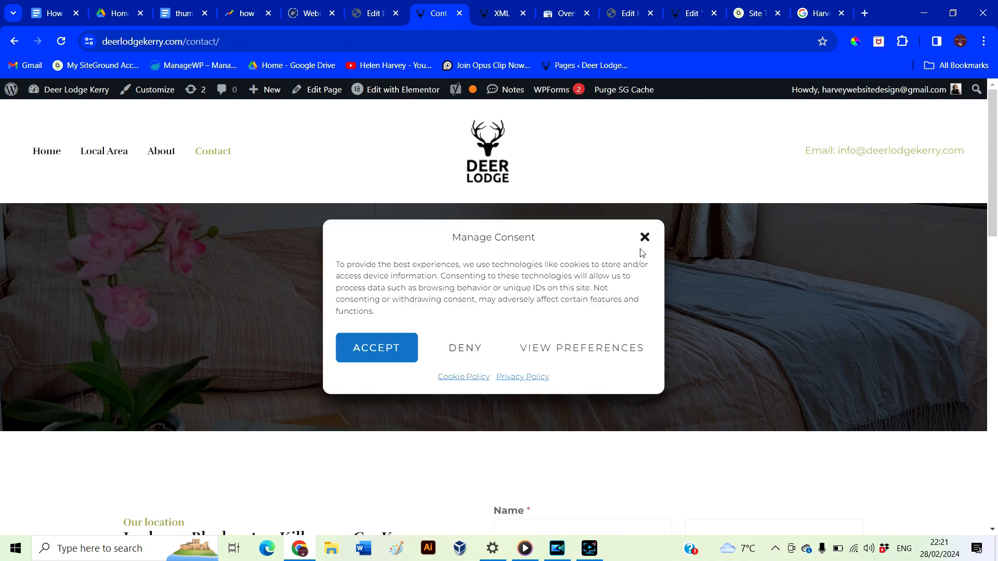
pyautogui.click(645, 238)
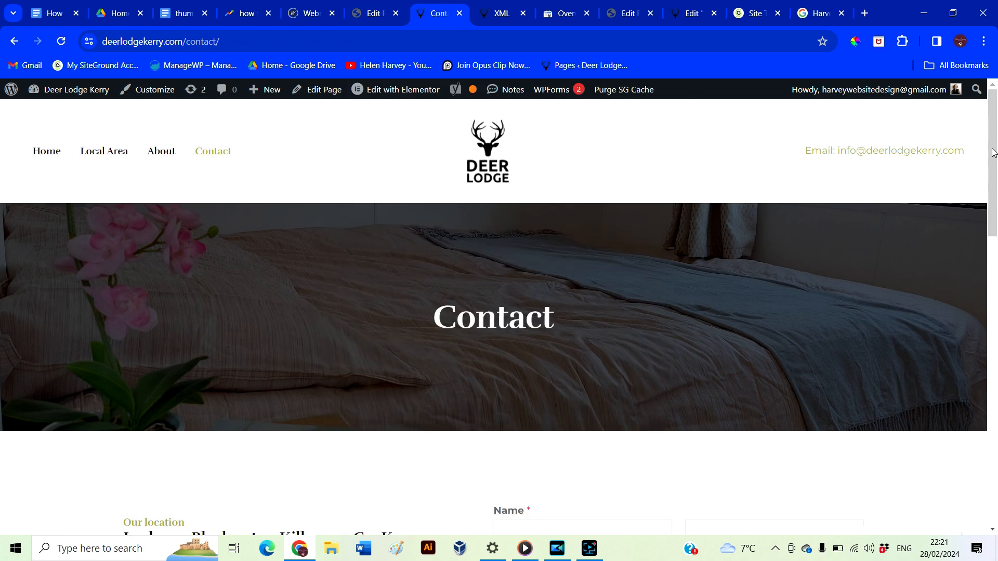
pyautogui.moveTo(993, 152)
pyautogui.mouseDown()
pyautogui.moveTo(966, 298)
pyautogui.moveTo(973, 456)
pyautogui.moveTo(996, 136)
pyautogui.mouseUp()
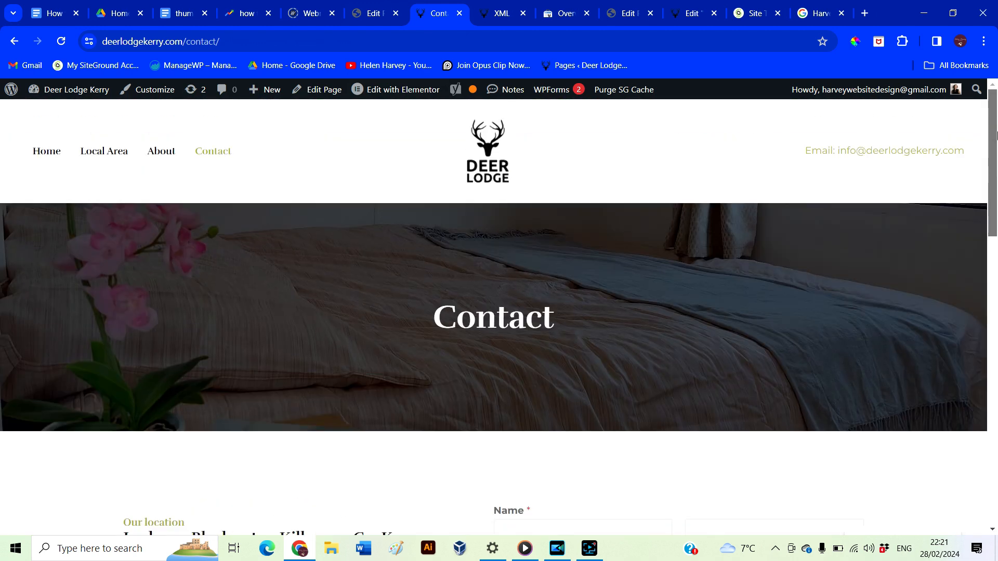
pyautogui.click(160, 155)
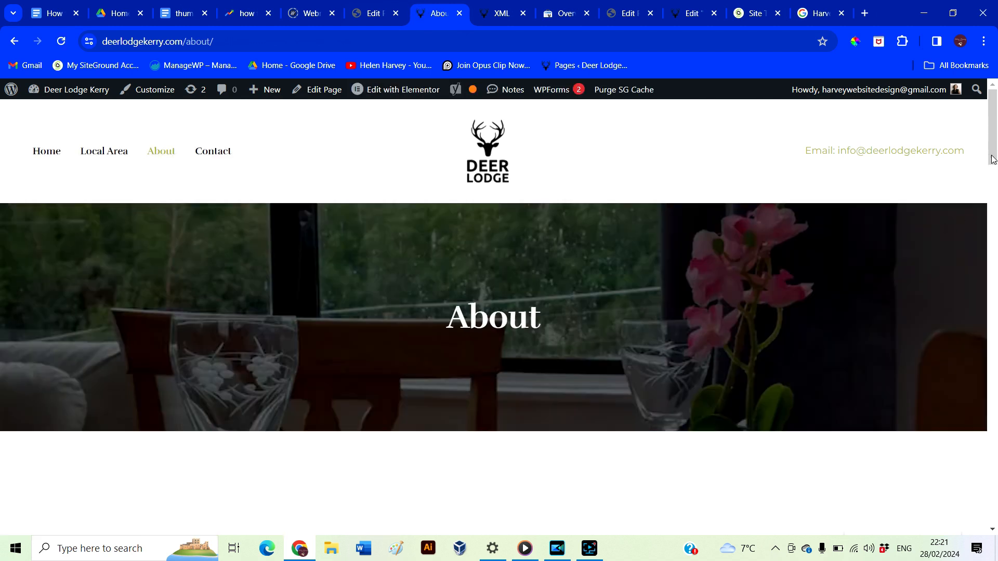
pyautogui.moveTo(993, 150)
pyautogui.mouseDown()
pyautogui.moveTo(969, 321)
pyautogui.moveTo(970, 263)
pyautogui.moveTo(982, 499)
pyautogui.moveTo(990, 142)
pyautogui.mouseUp()
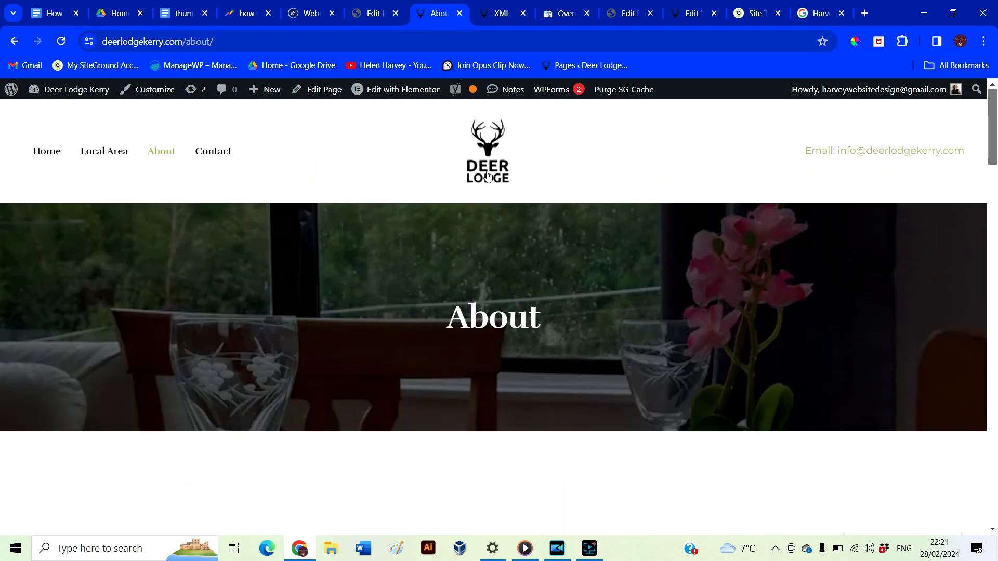
pyautogui.click(116, 152)
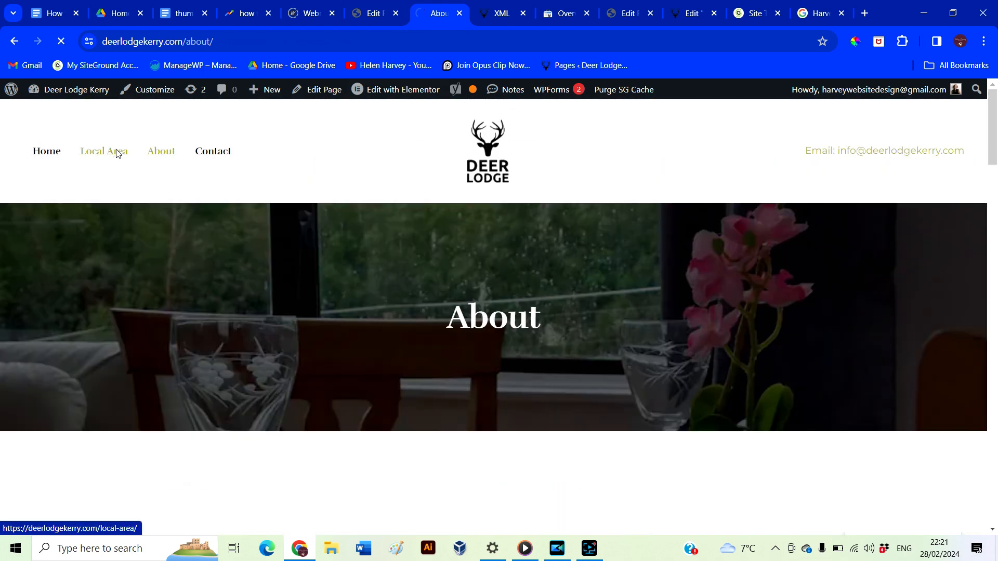